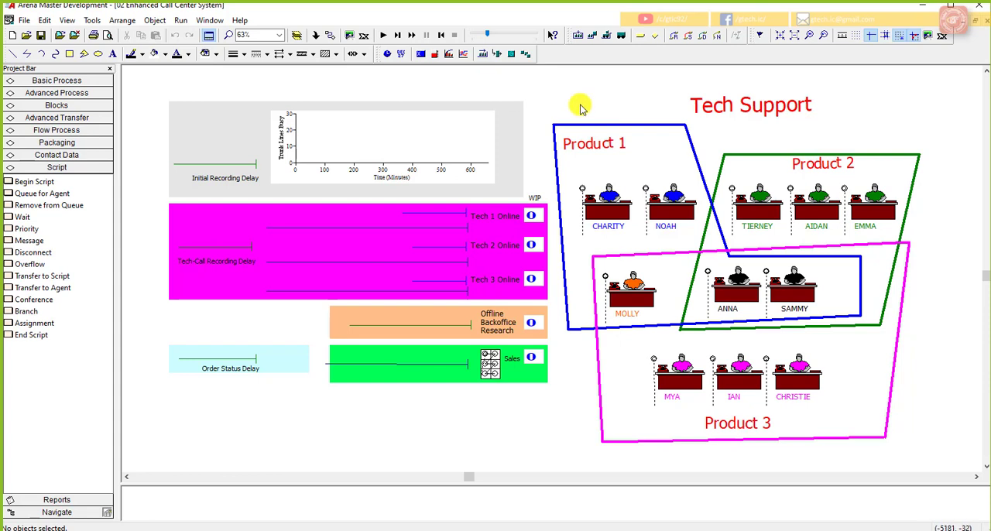
Step: Save the model under the name Model 5-3 in the Lect 15 folder on the Desktop
click(24, 20)
click(61, 92)
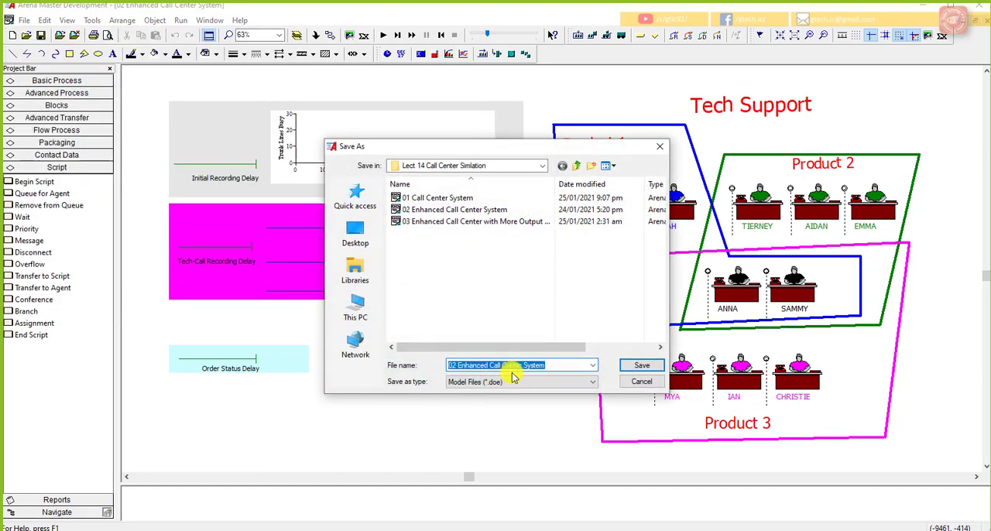
text(Model 5)
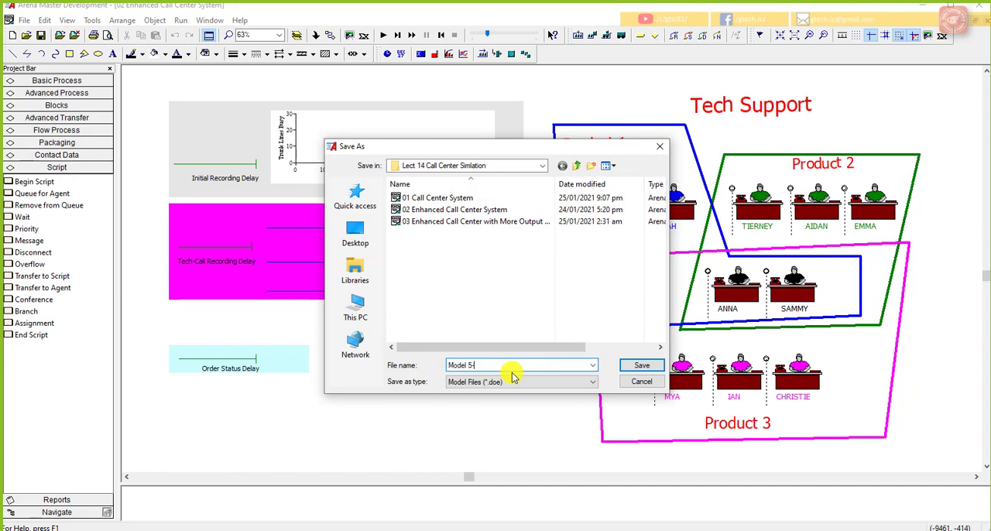
text(-3)
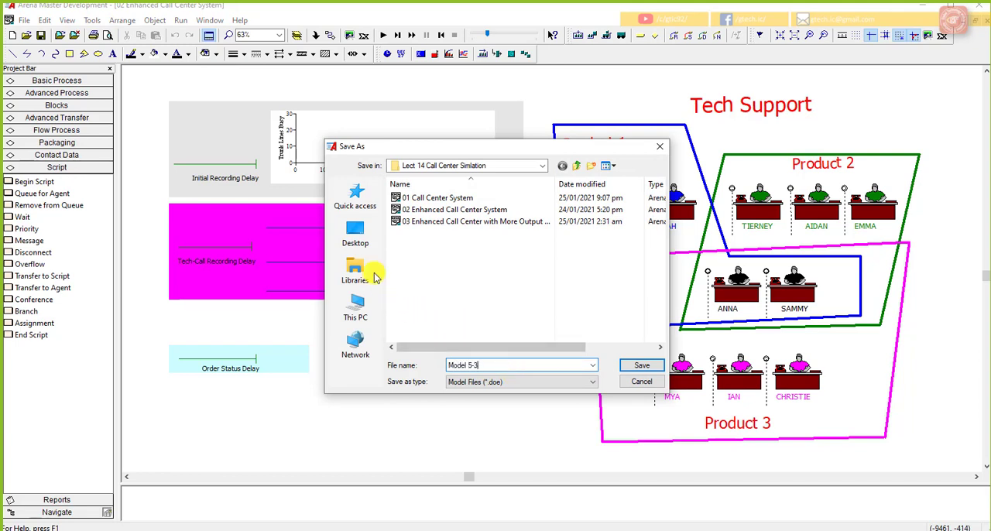
click(357, 236)
scroll(472, 309, down, 5)
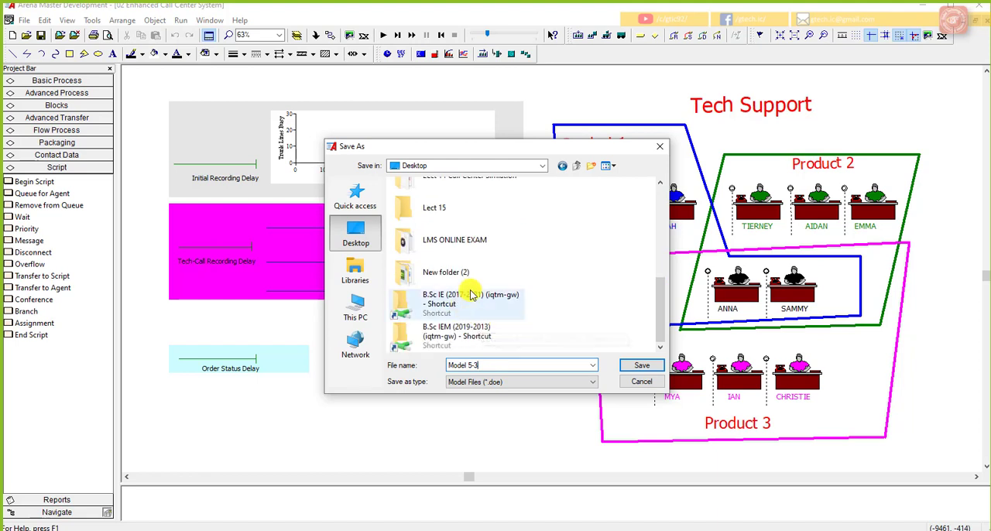
scroll(472, 290, up, 2)
double_click(475, 290)
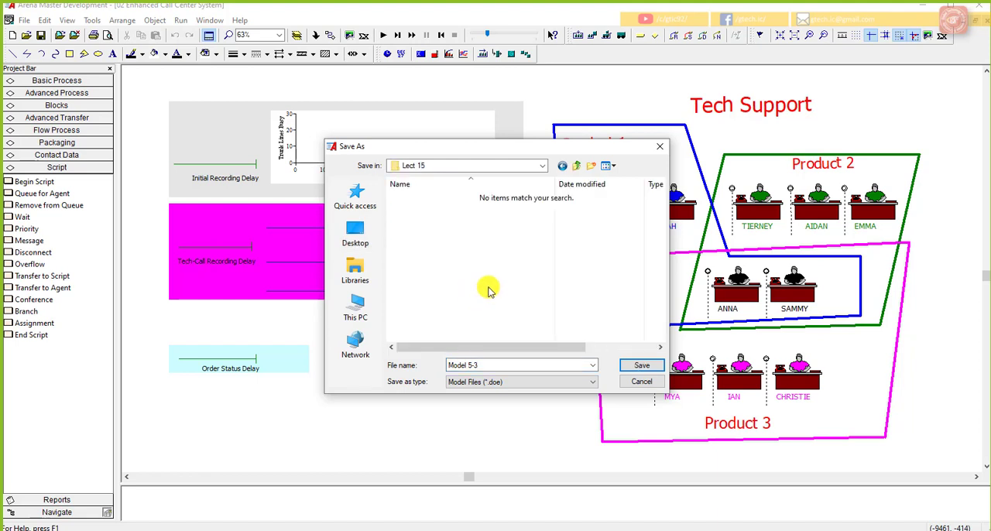
click(642, 364)
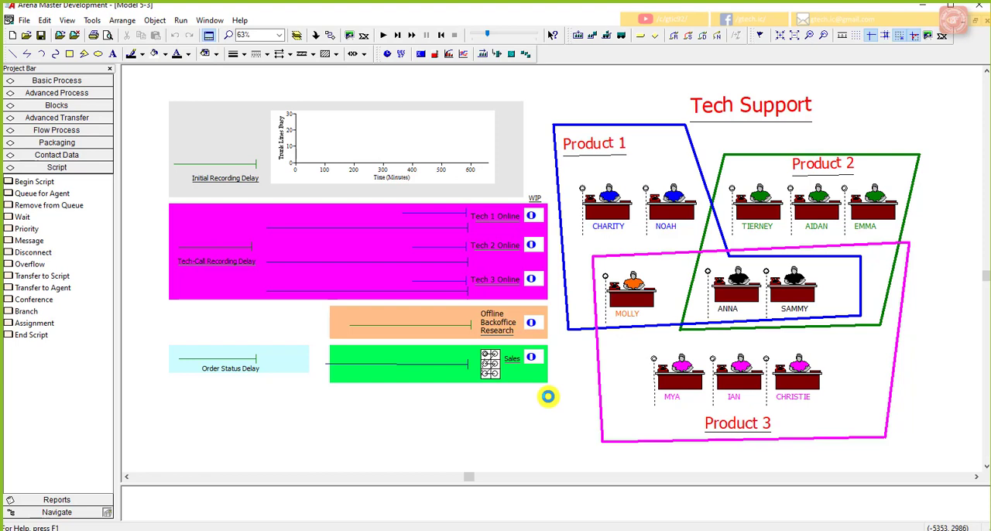
Step: Review the replication parameters in the run setup without changing them
click(180, 21)
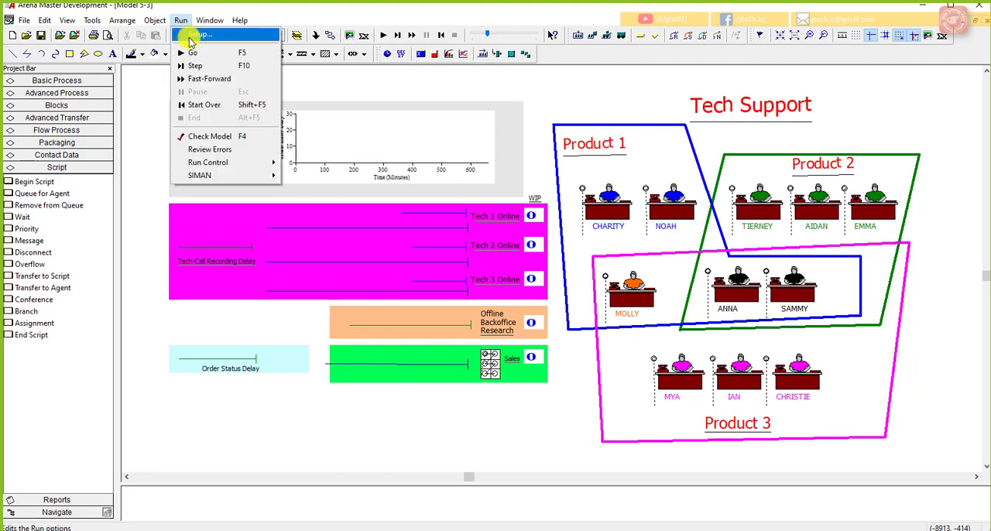
click(198, 35)
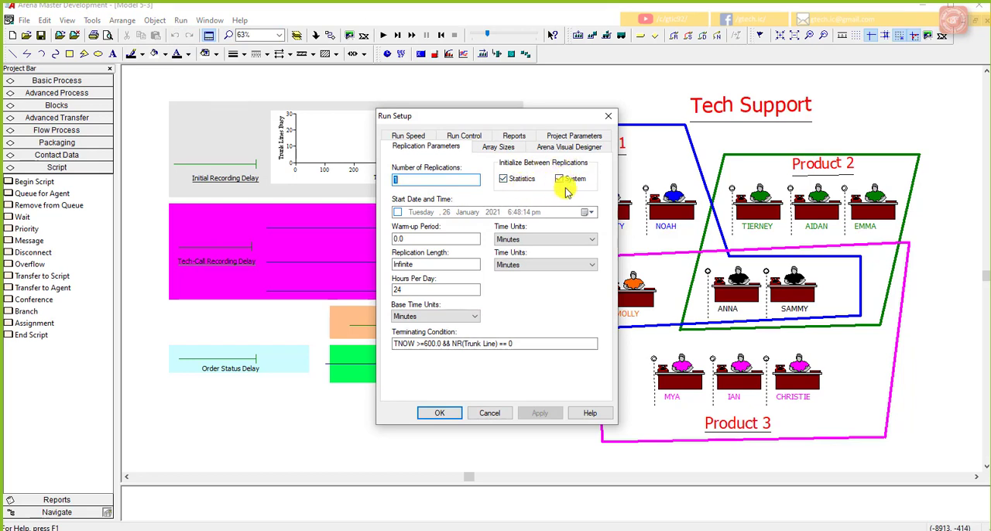
click(479, 412)
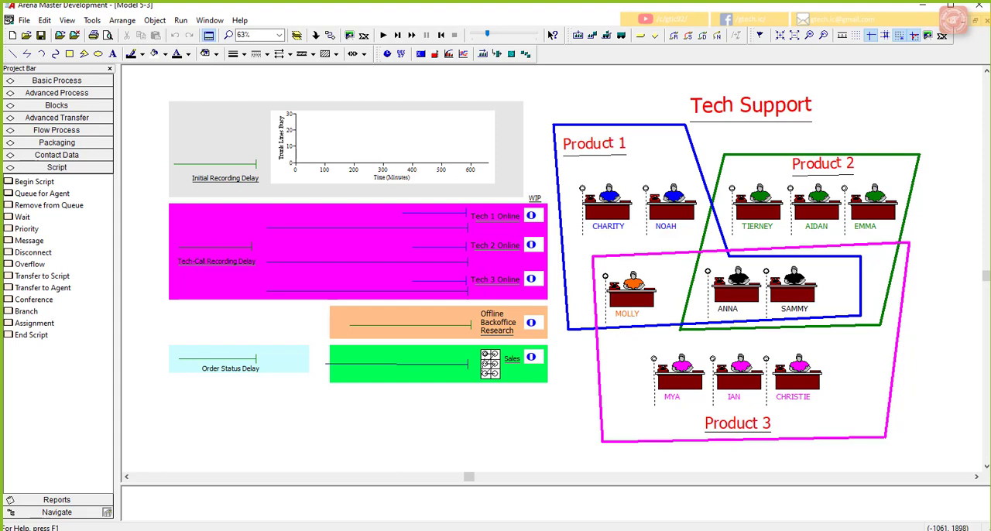
Step: Display the Resource data table and enlarge the spreadsheet area so all resource rows can be reviewed
click(83, 81)
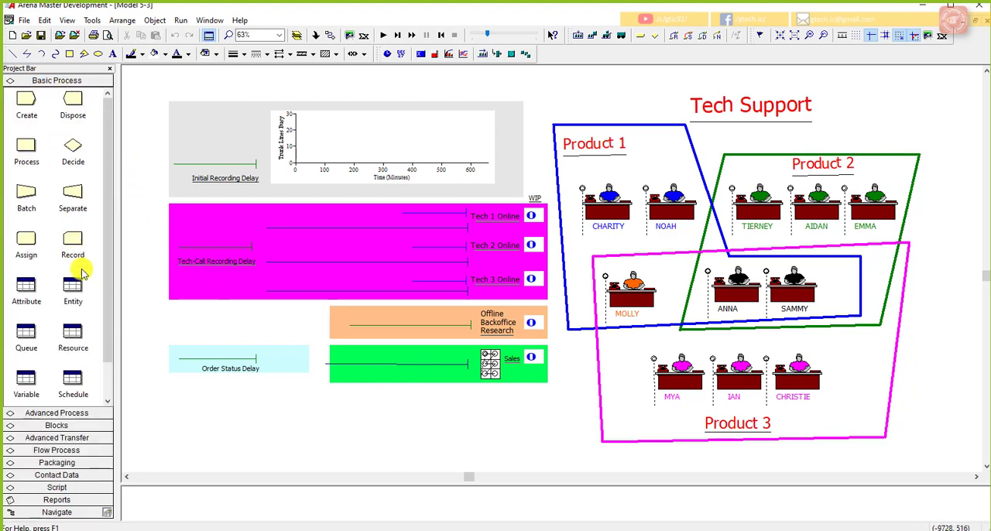
right_click(73, 333)
click(457, 486)
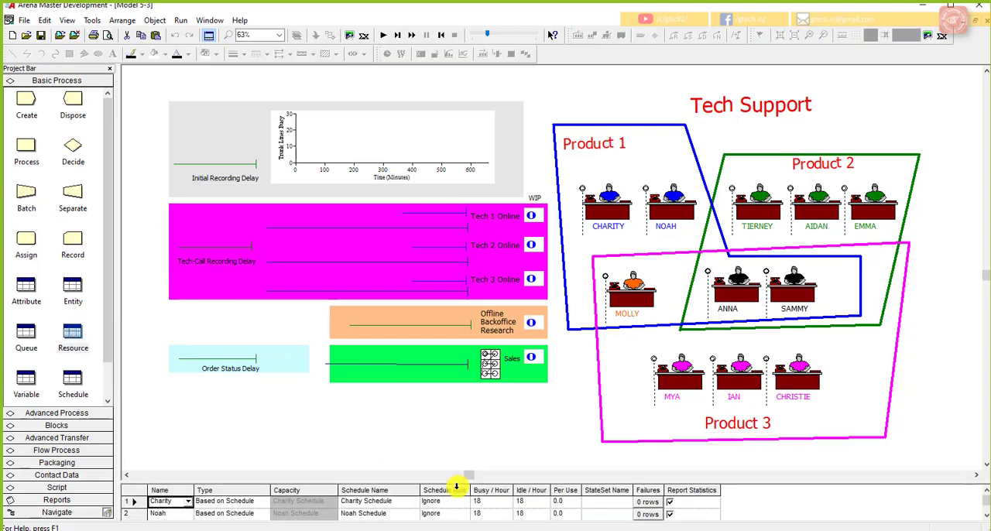
drag(458, 484, 482, 254)
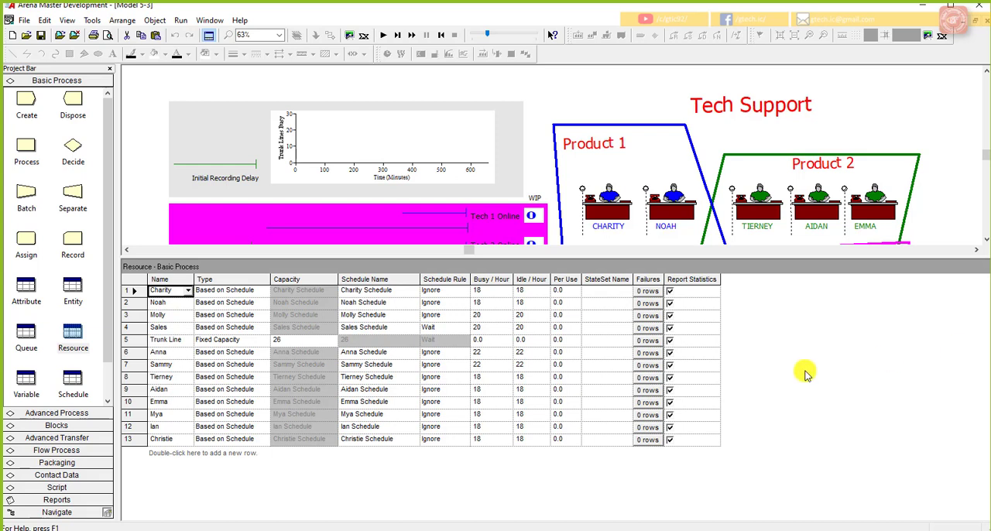
Step: Add a new variable named New Sales to the Variable data table
scroll(25, 360, down, 1)
right_click(29, 341)
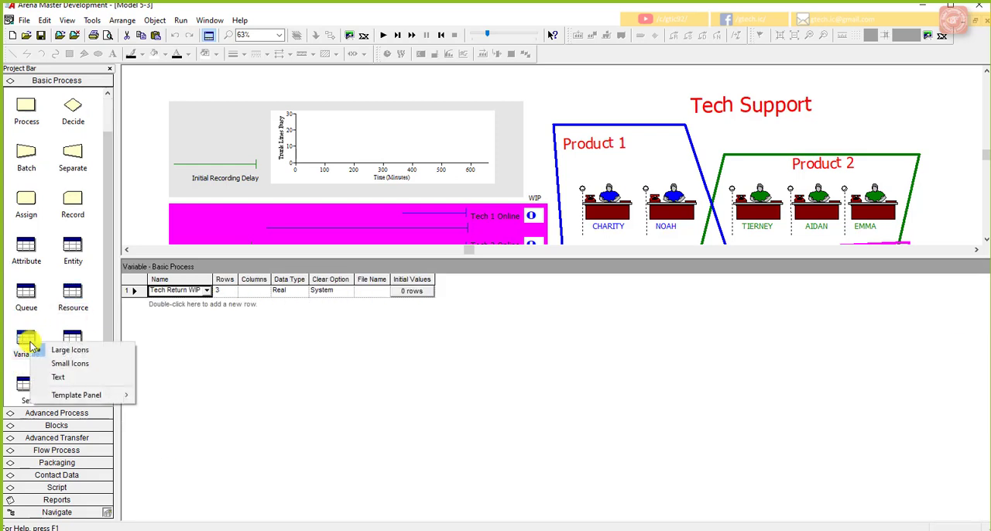
double_click(155, 306)
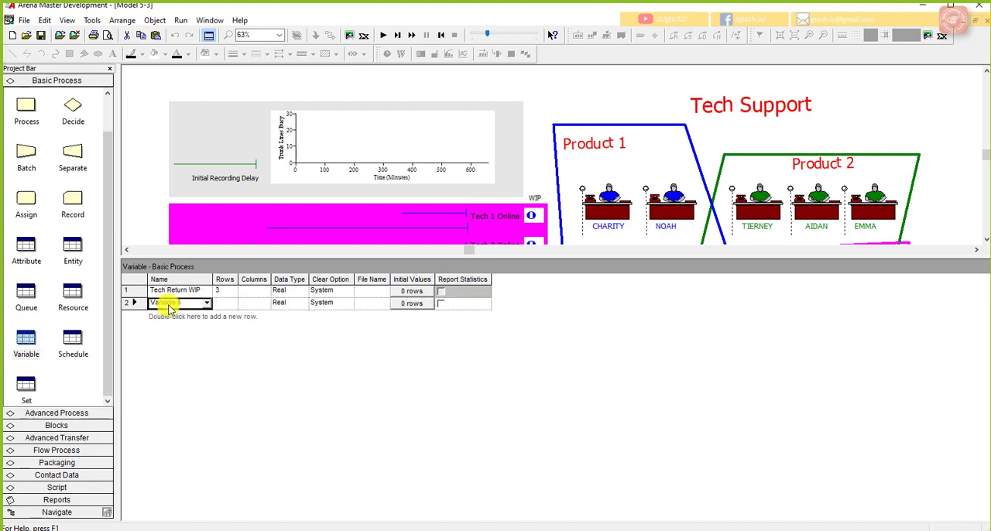
click(149, 302)
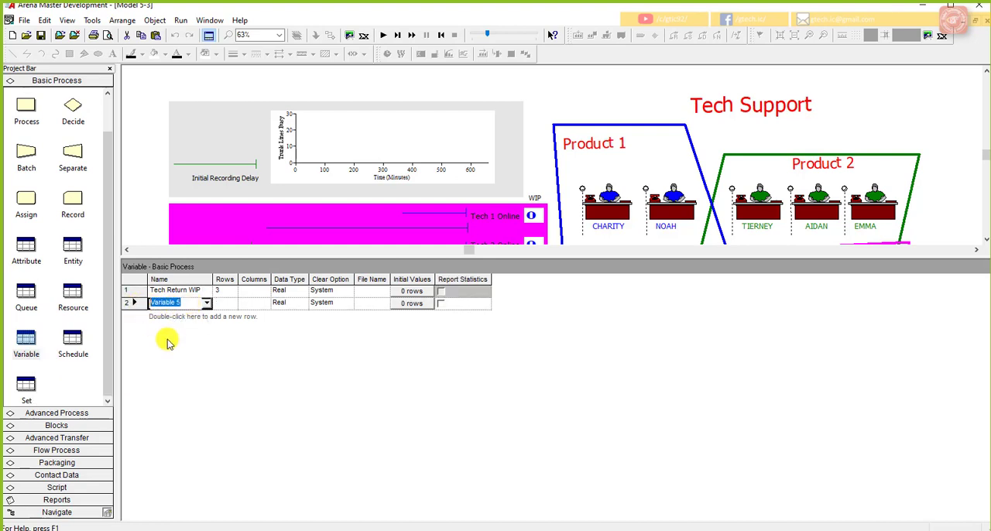
text(New Sales)
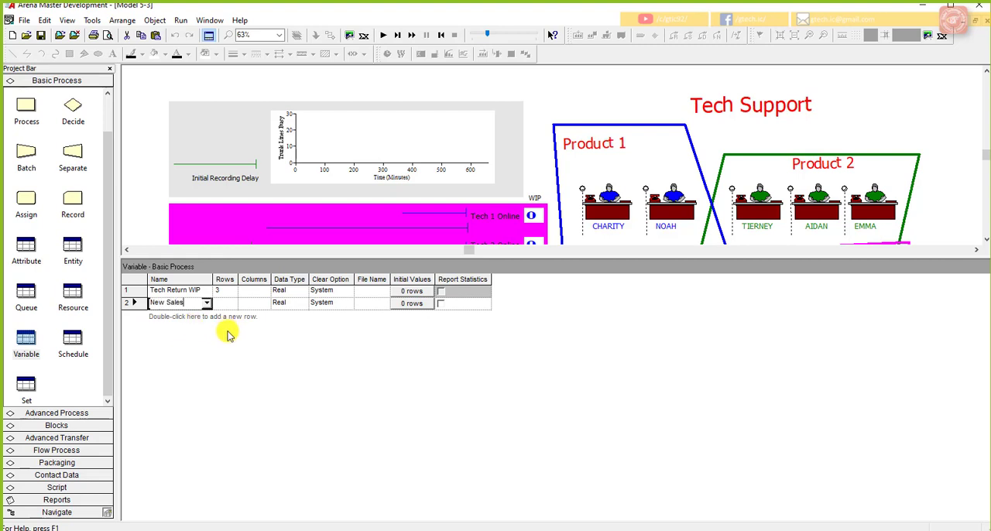
click(259, 304)
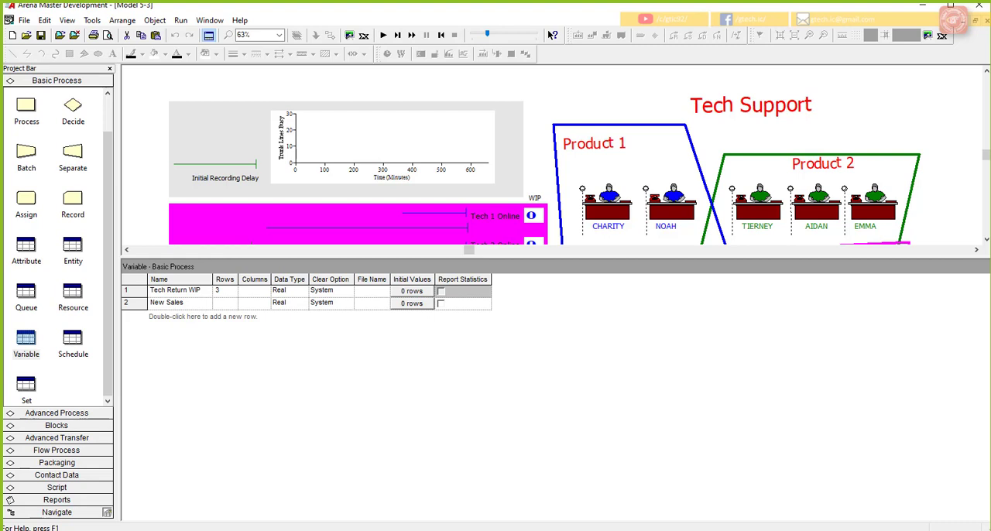
Step: Open the Sales Schedule for editing from the Schedule data table and look through its durations list
click(72, 338)
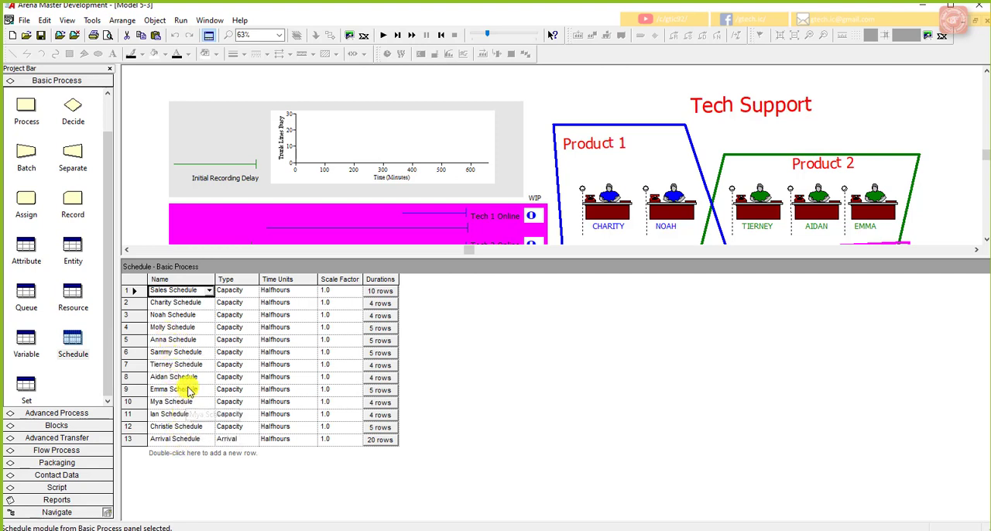
drag(181, 384, 190, 282)
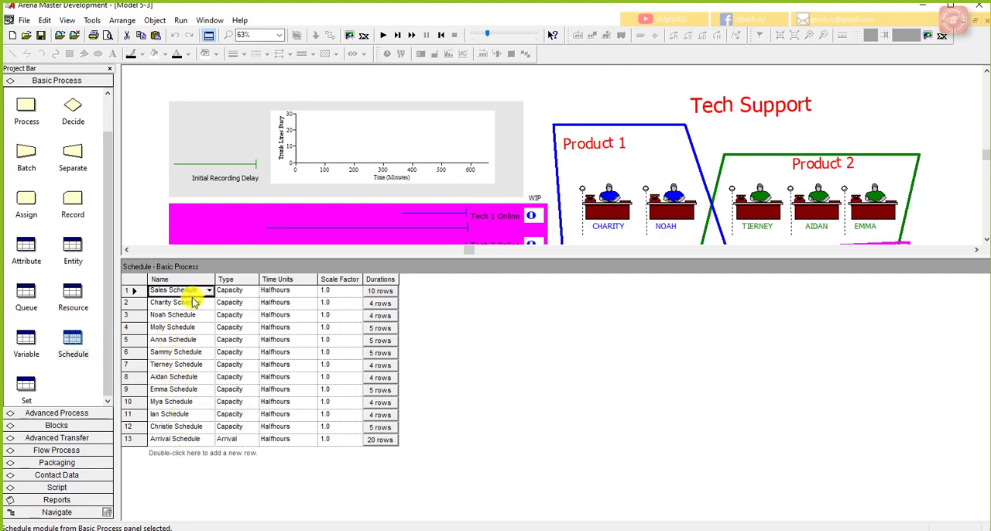
double_click(132, 291)
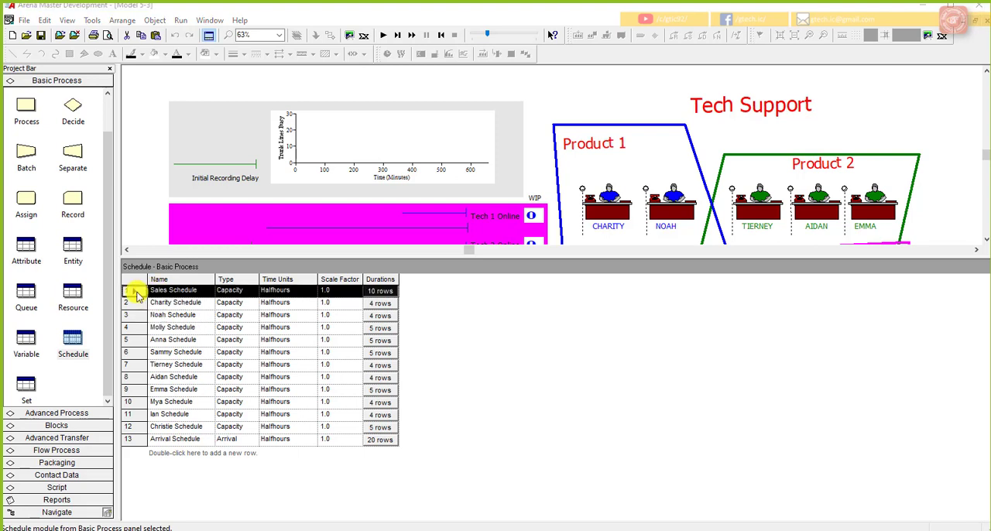
drag(454, 166, 441, 133)
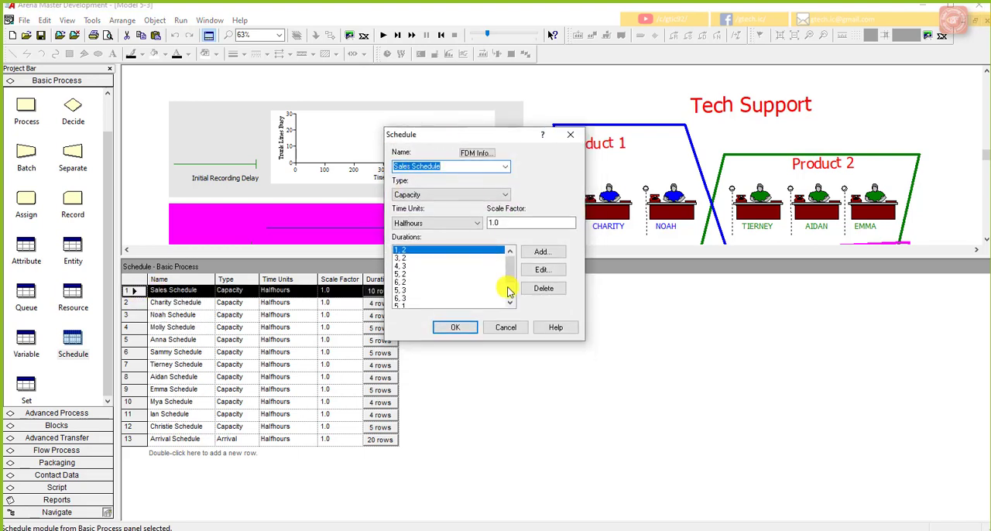
mouse_move(508, 266)
mouse_down()
mouse_move(512, 299)
mouse_move(512, 269)
mouse_up()
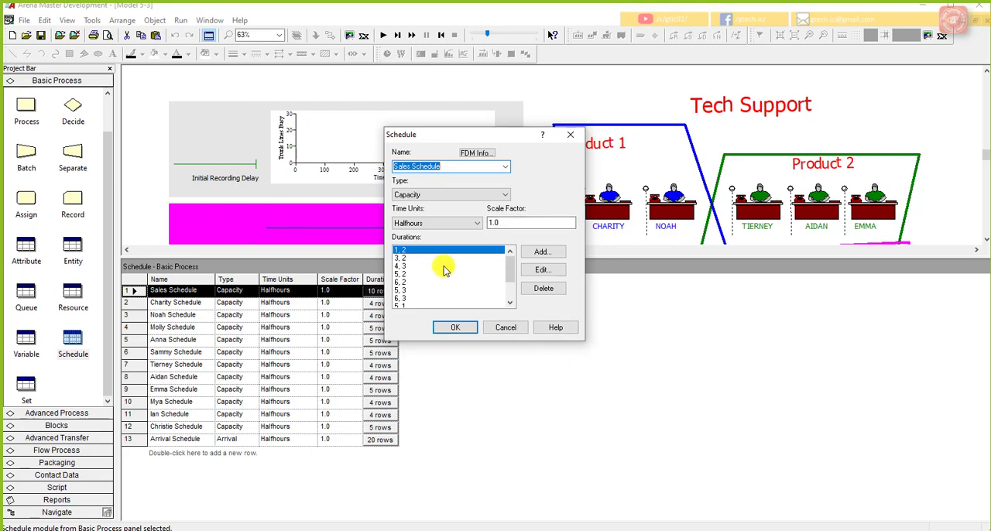
Step: Check the capacity and duration values of the first two duration entries in the Sales Schedule
click(404, 250)
click(542, 269)
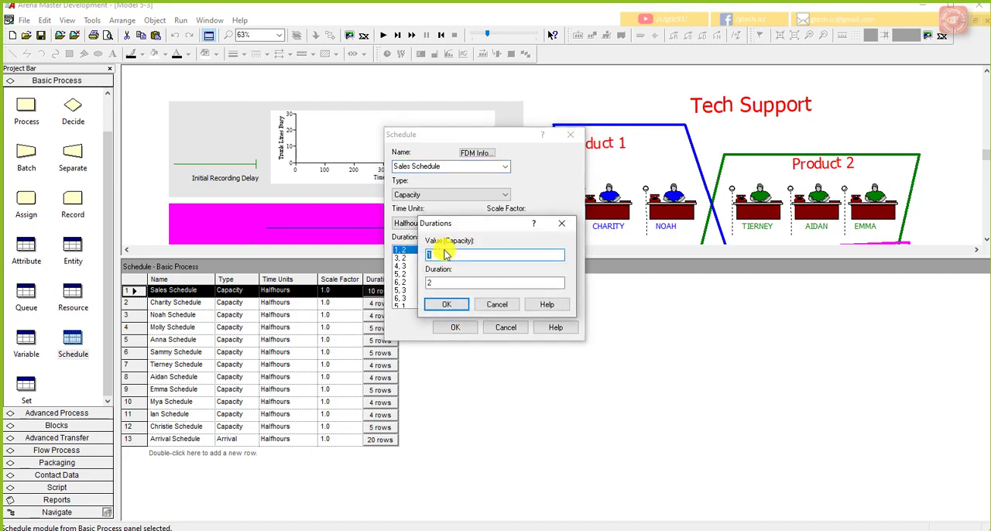
click(450, 282)
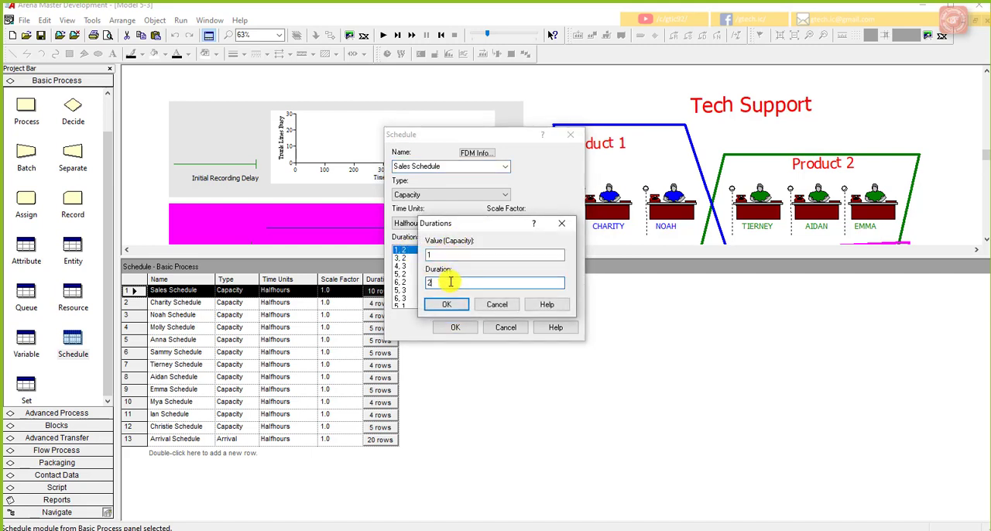
click(498, 307)
click(410, 259)
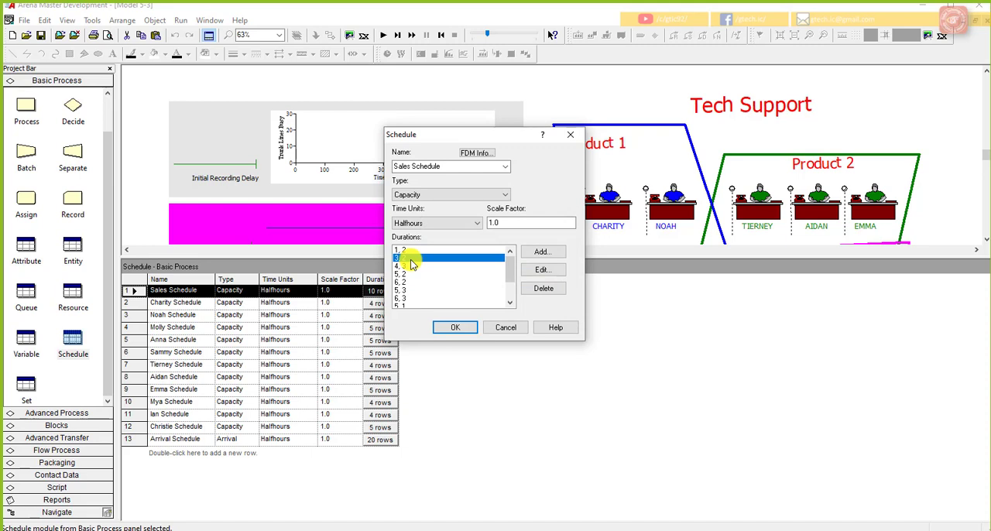
click(542, 269)
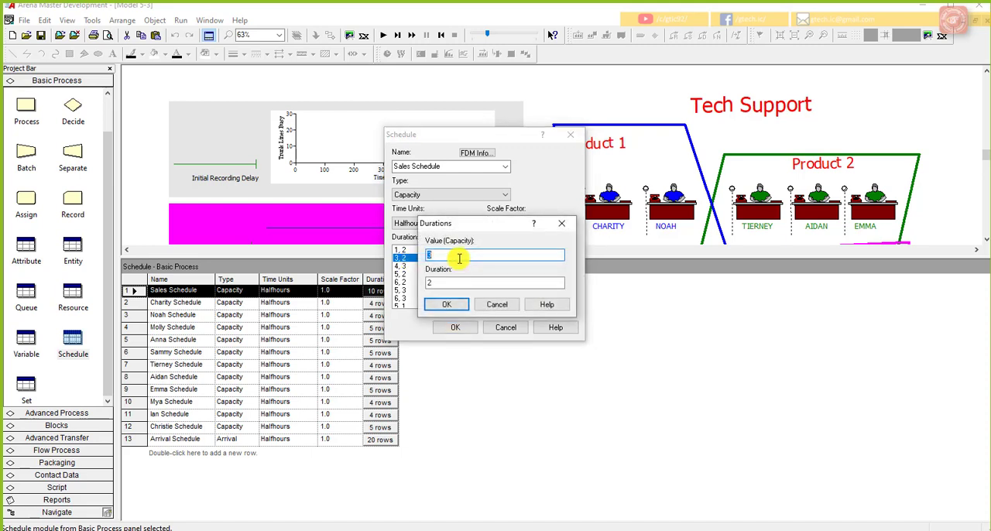
click(451, 282)
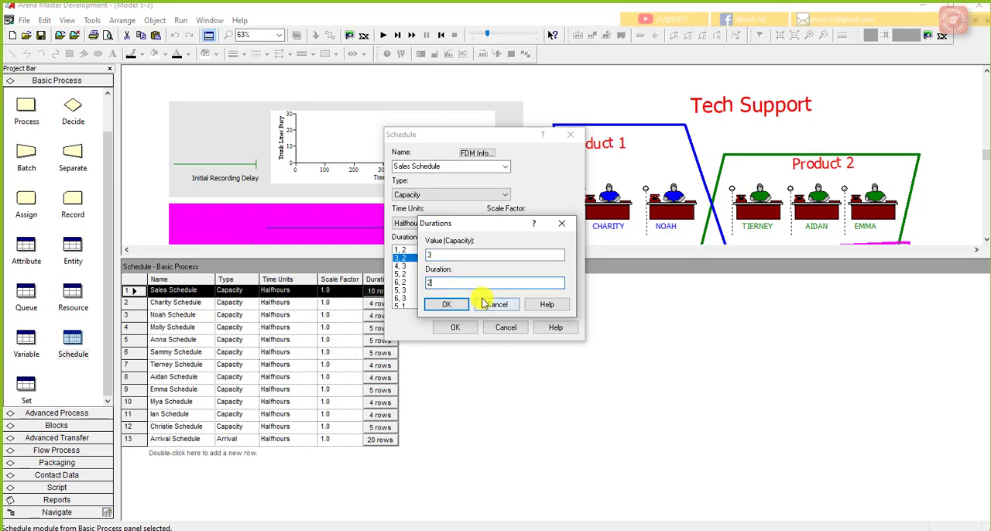
click(478, 303)
Step: Set the duration of the Sales Schedule's fourth entry, with capacity 5, to 1
click(416, 274)
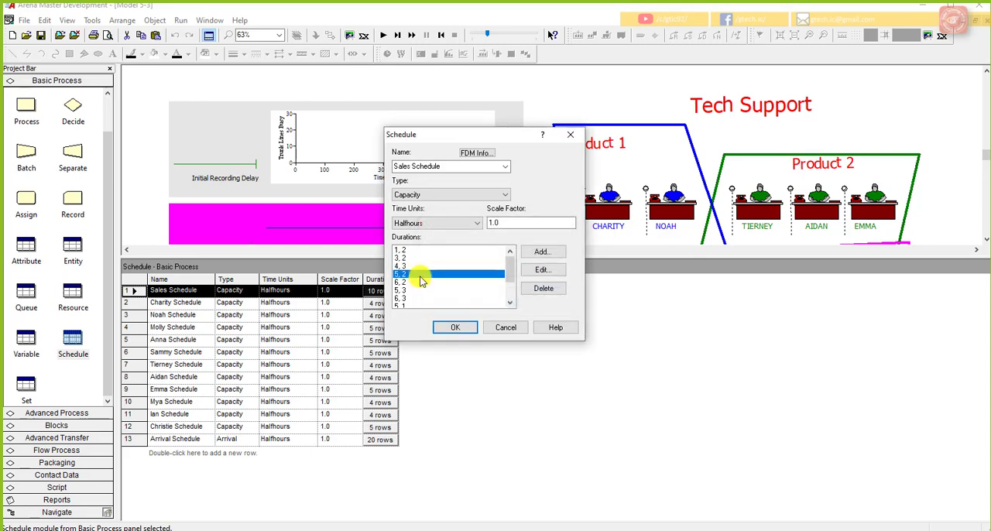
click(542, 270)
double_click(442, 281)
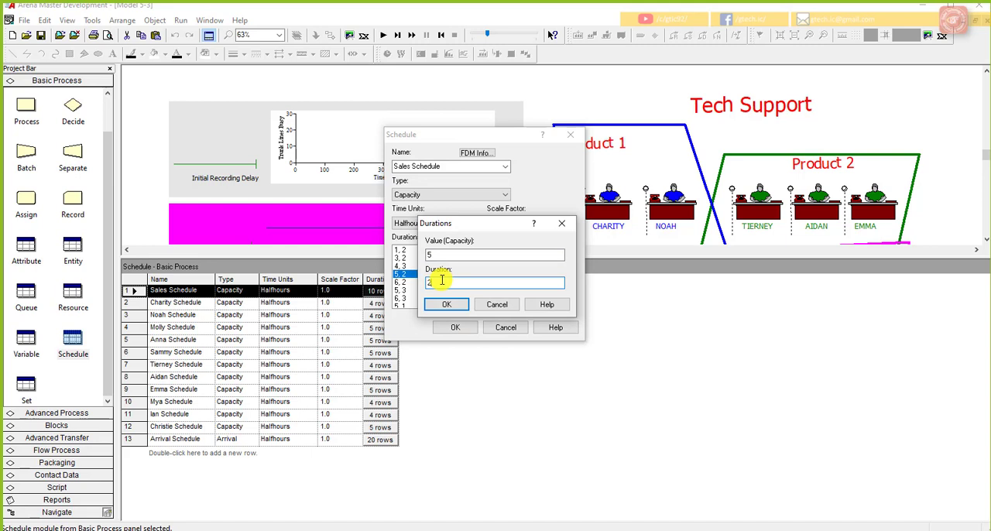
click(499, 253)
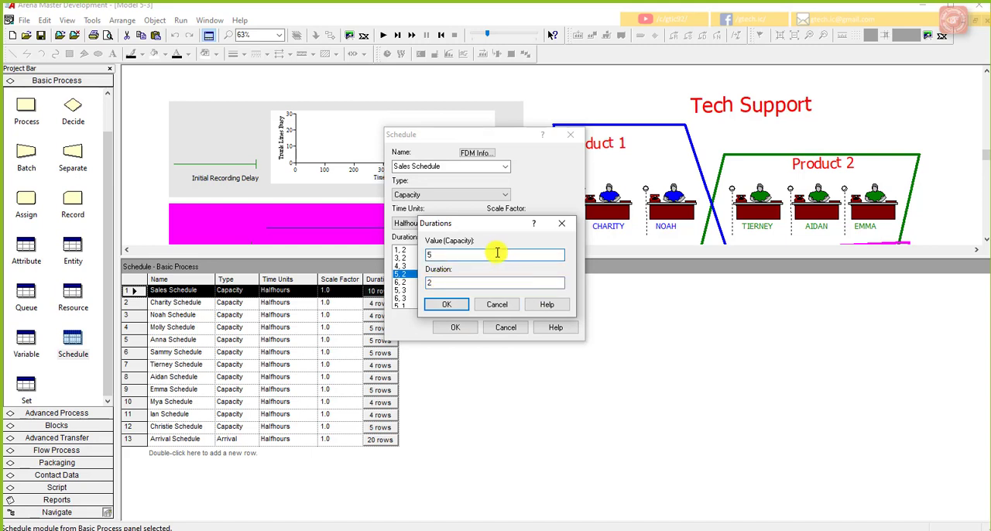
double_click(452, 283)
text(1)
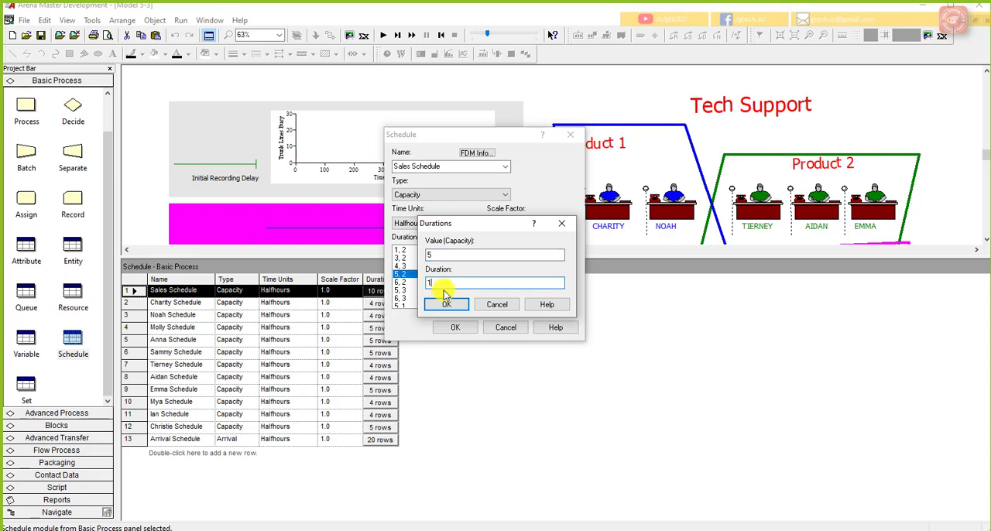
click(430, 303)
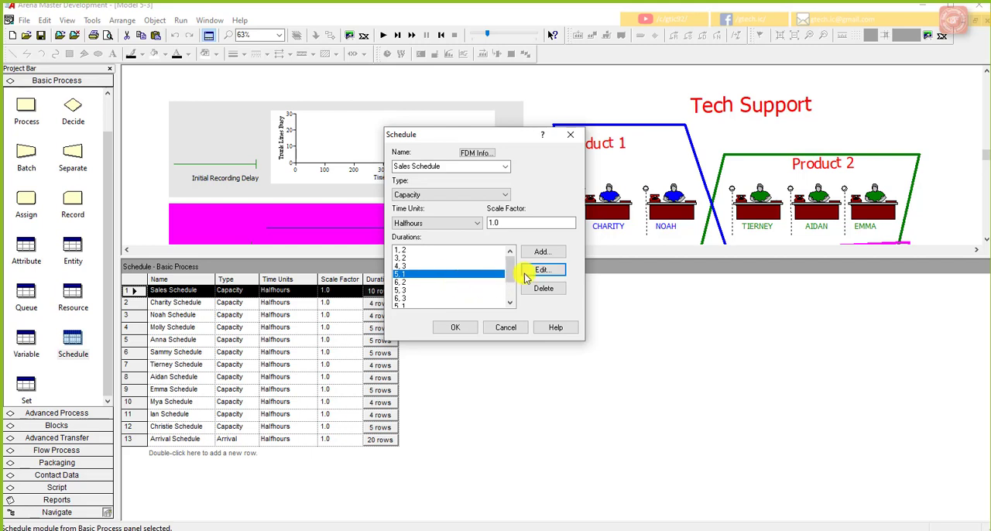
Step: Add a Sales Schedule duration entry with capacity 5+ New Sales and duration 1 before the entry with capacity 6 and duration 2
click(453, 282)
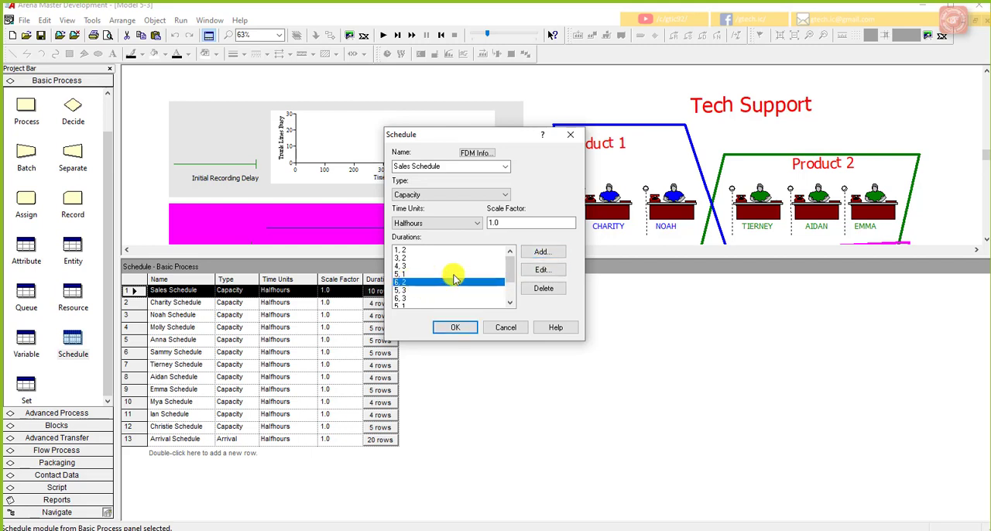
click(553, 257)
drag(504, 226, 582, 225)
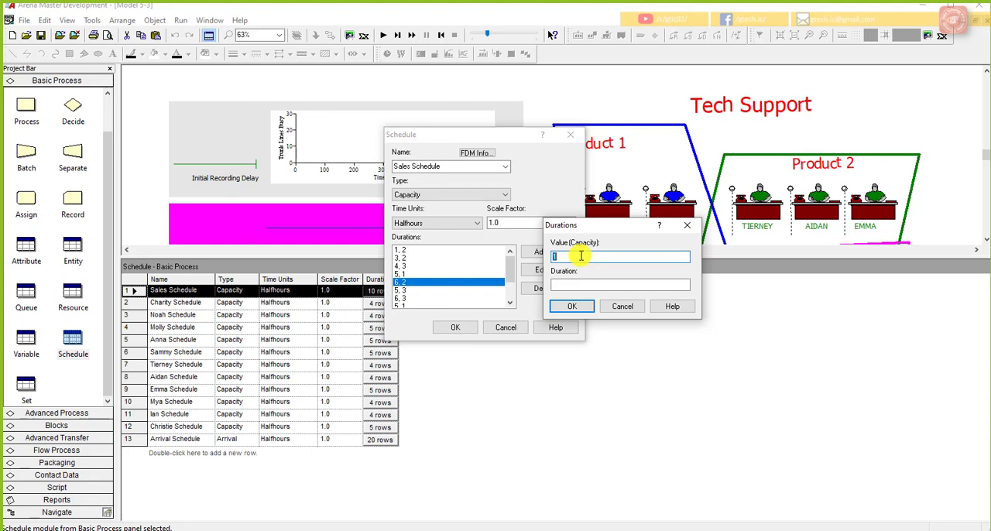
text(5+New Sales)
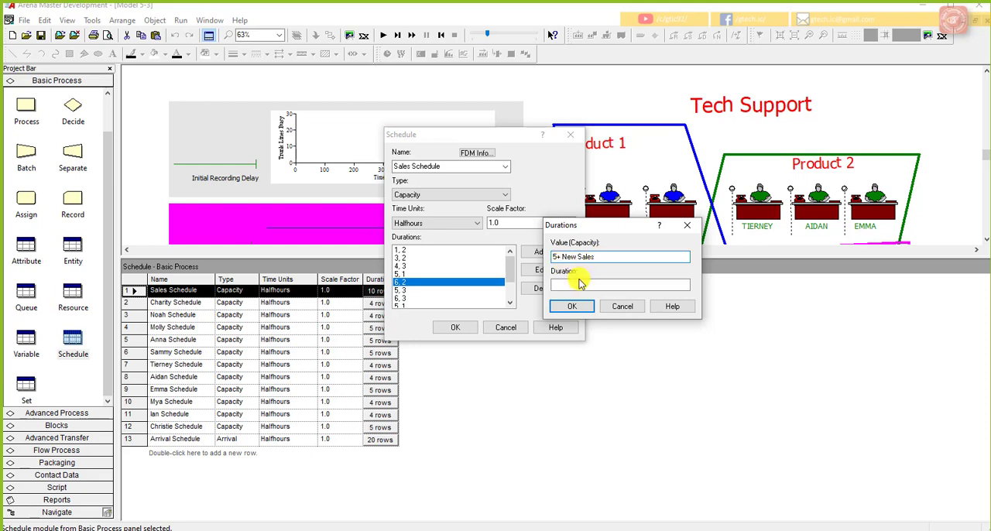
click(579, 283)
text(1)
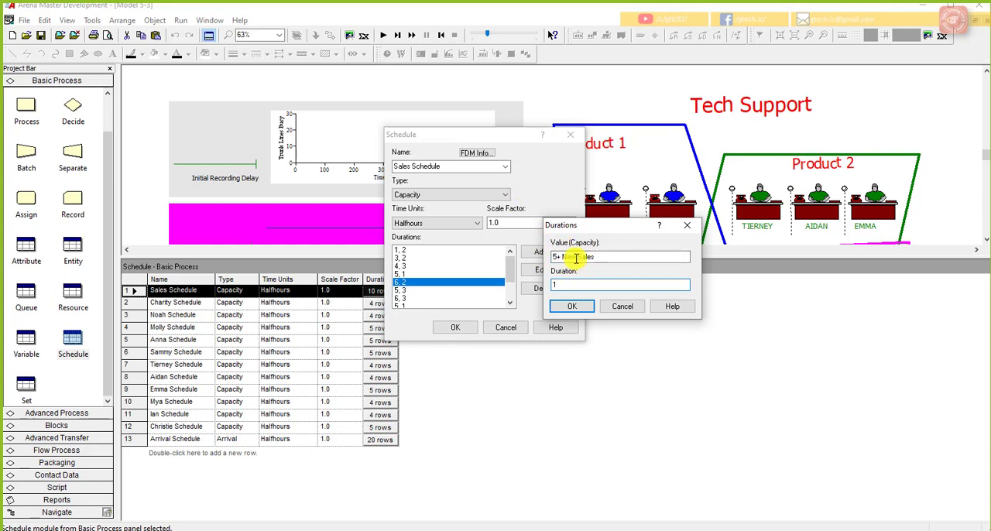
click(572, 306)
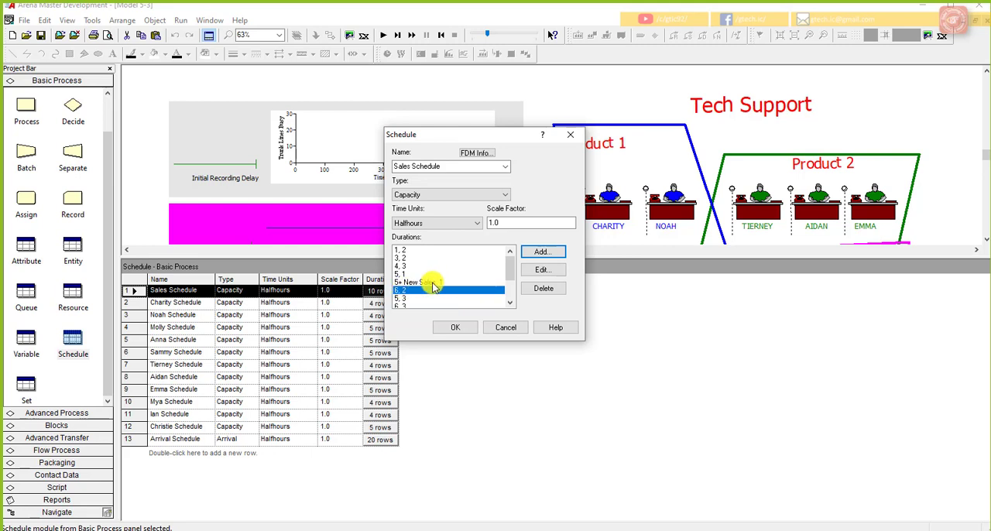
Step: Add a duration entry with capacity 6 + New Sales and duration 1 directly after the 5+ New Sales entry
click(541, 252)
drag(473, 222, 639, 215)
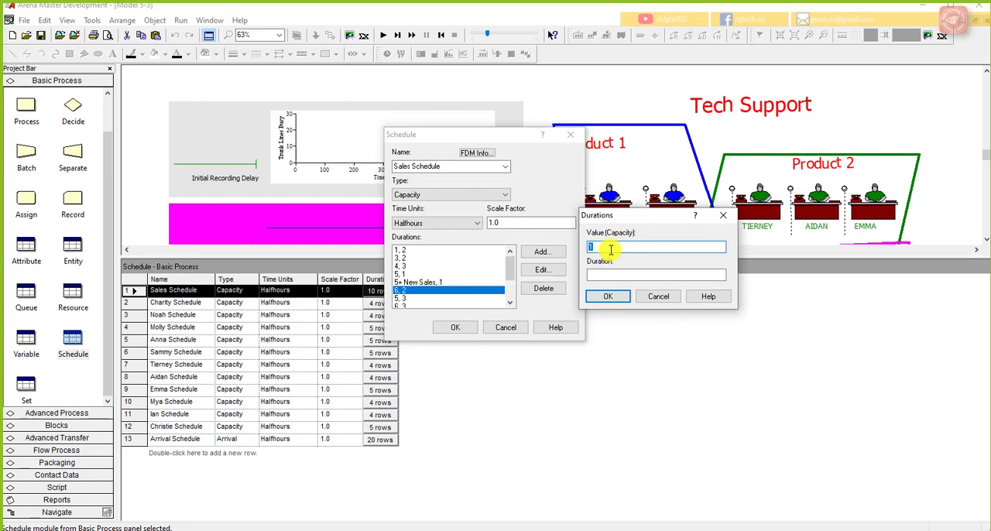
text(6)
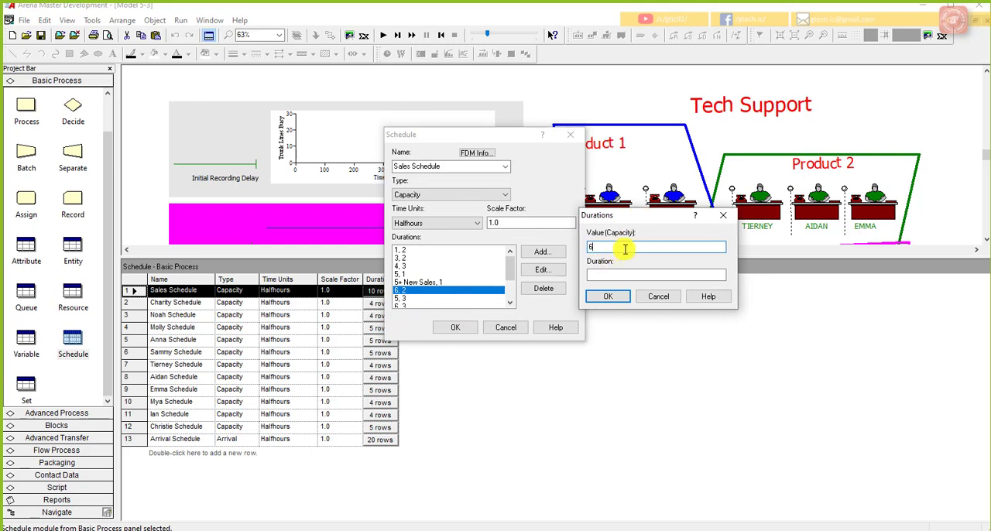
text(+)
key(BackSpace)
text(+ New Sales)
click(628, 275)
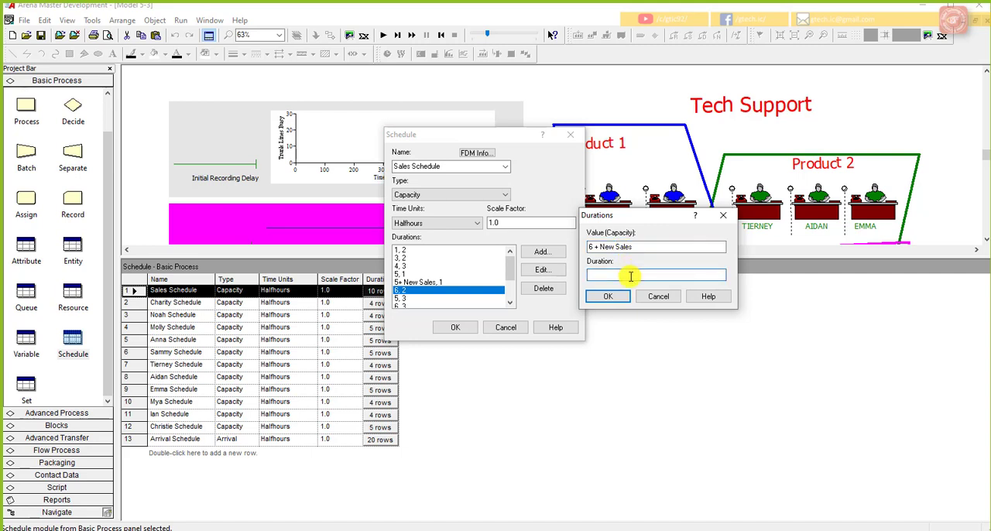
text(1)
click(610, 297)
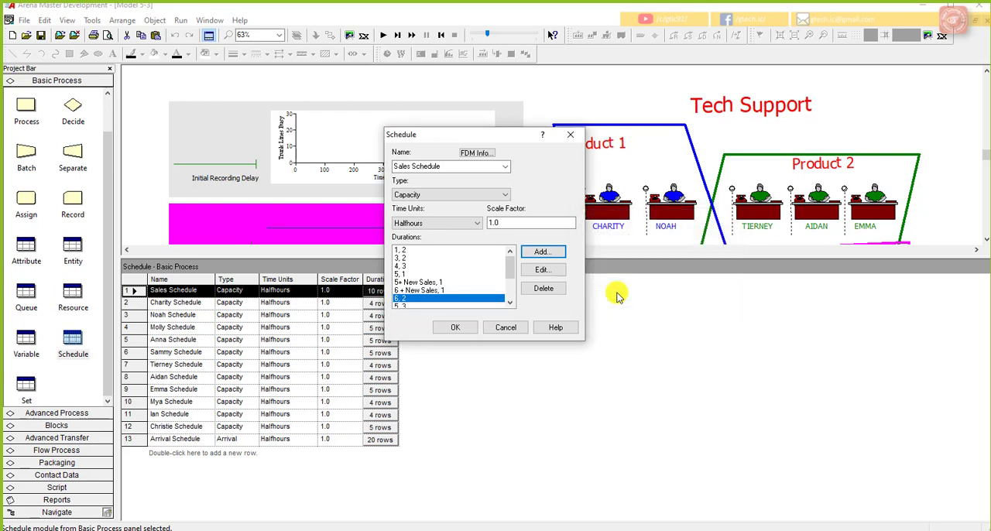
Step: Set the duration of the 6 + New Sales entry to 2
scroll(451, 288, down, 2)
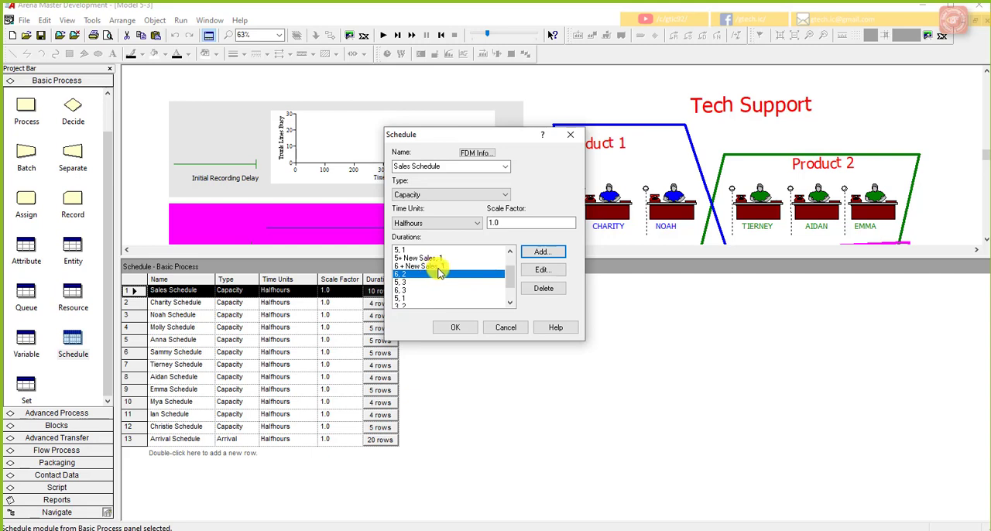
click(438, 267)
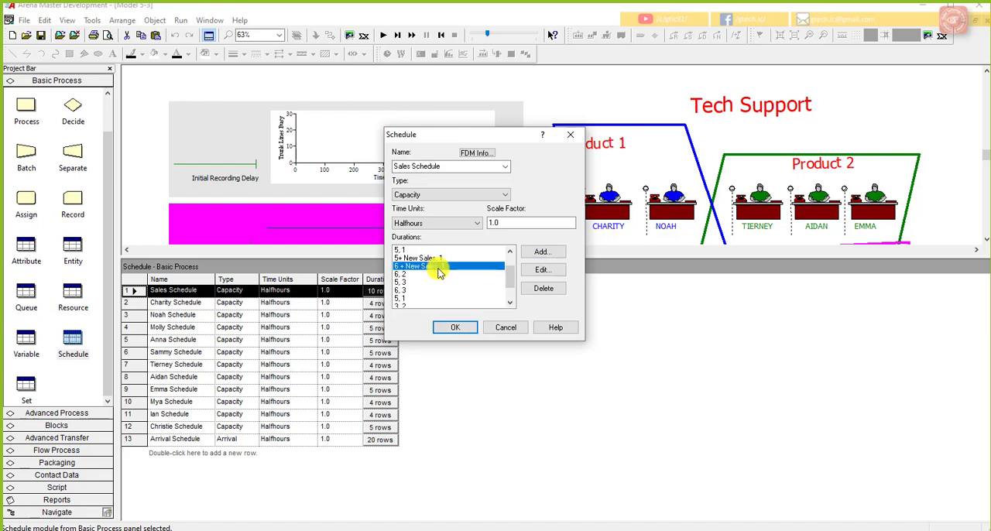
click(541, 269)
key(Tab)
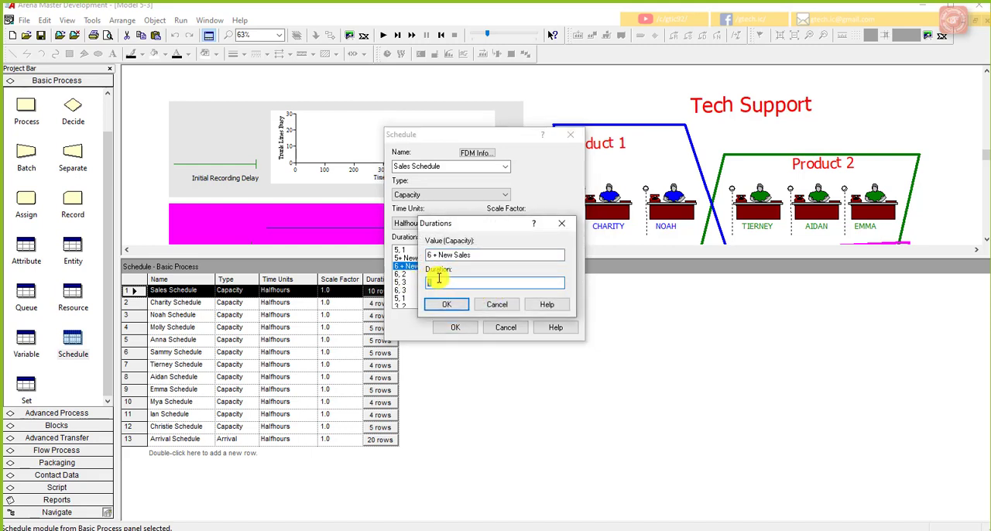
click(446, 305)
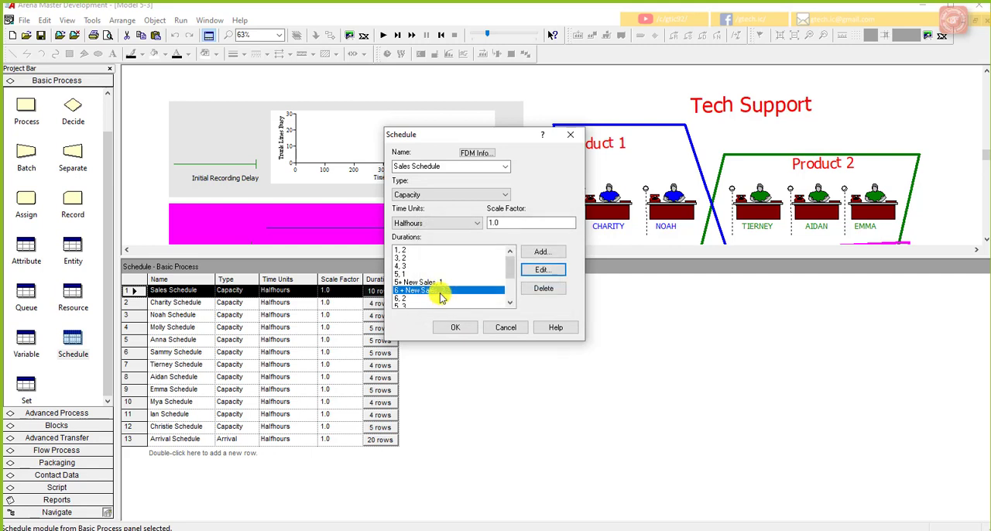
Step: Add a duration entry with capacity 5 + New Sales and duration 3 directly after the 6 + New Sales entry
click(422, 299)
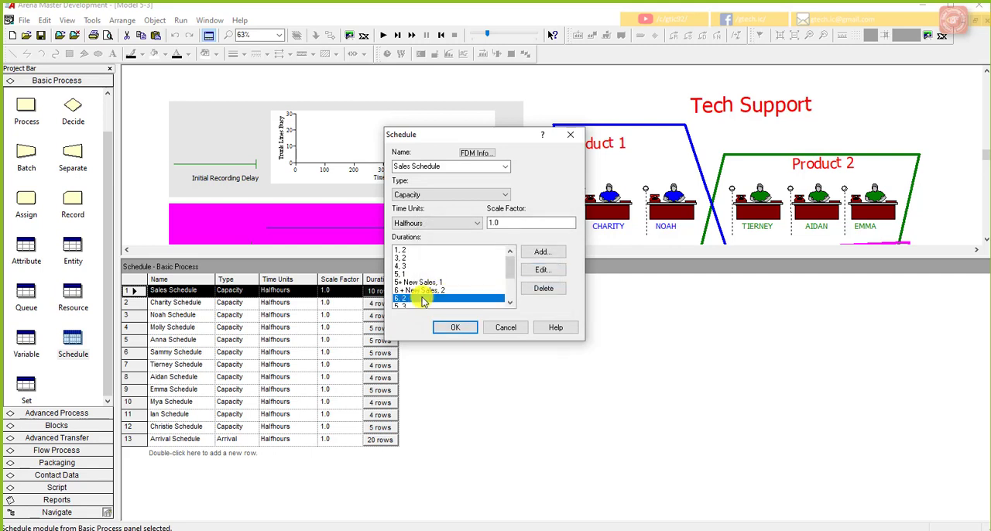
click(542, 253)
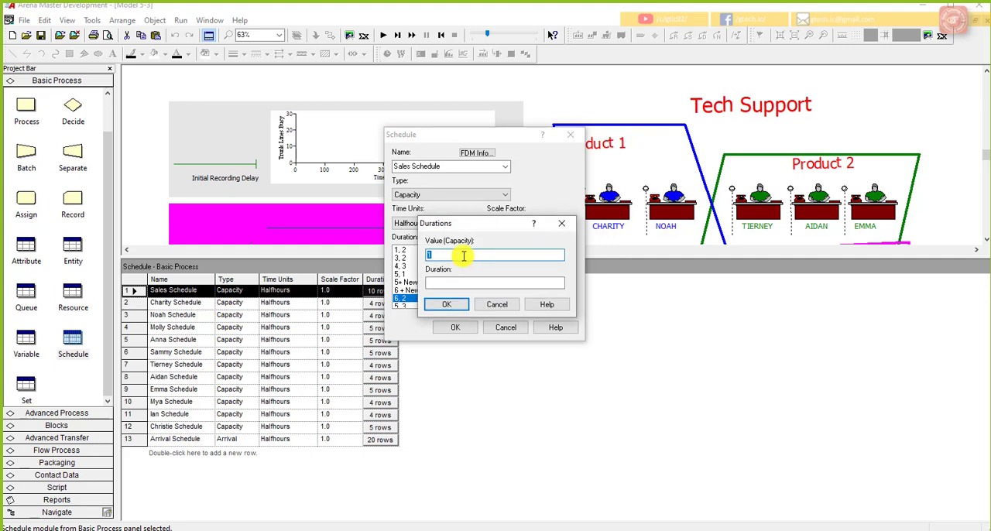
text(5 + New Sales)
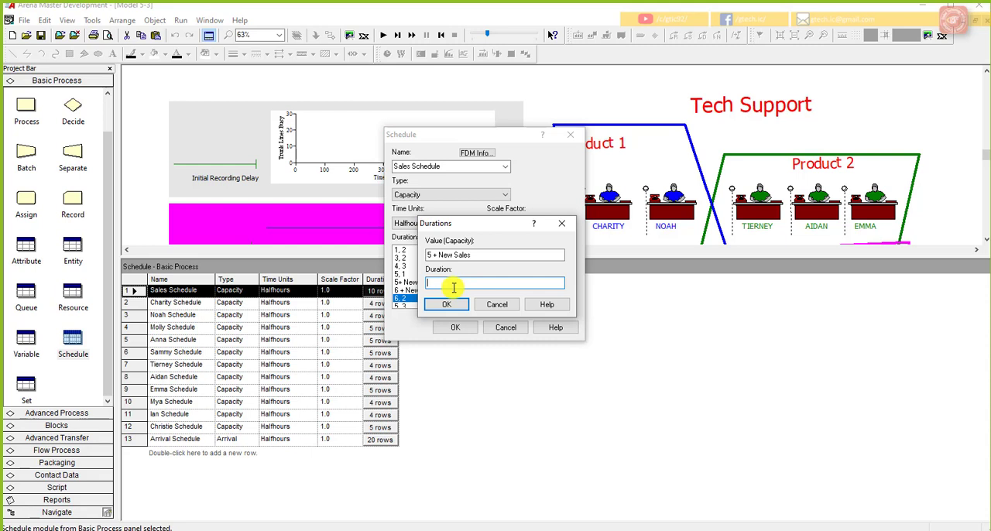
text(3)
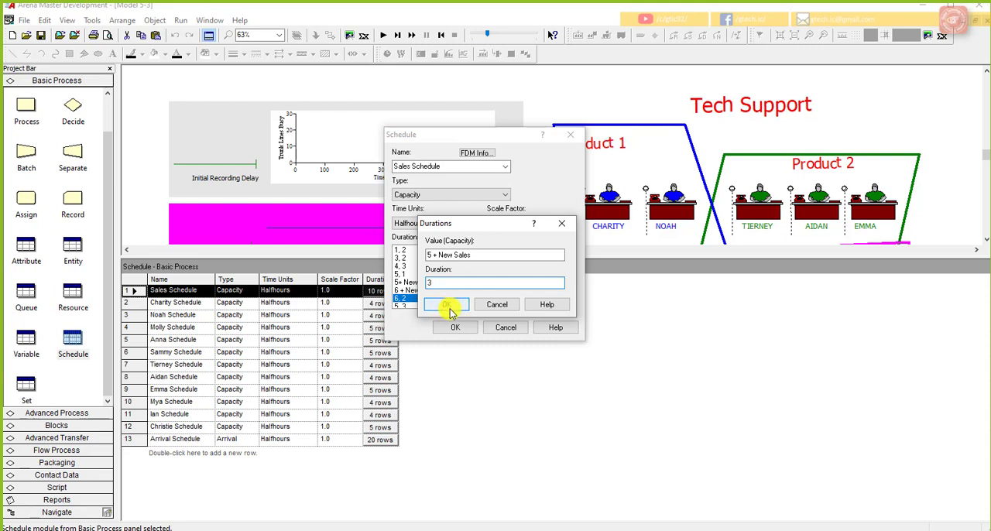
click(445, 304)
Step: Add a second entry with capacity 6 + New Sales and duration 2 before the plain capacity 6 entry
click(542, 251)
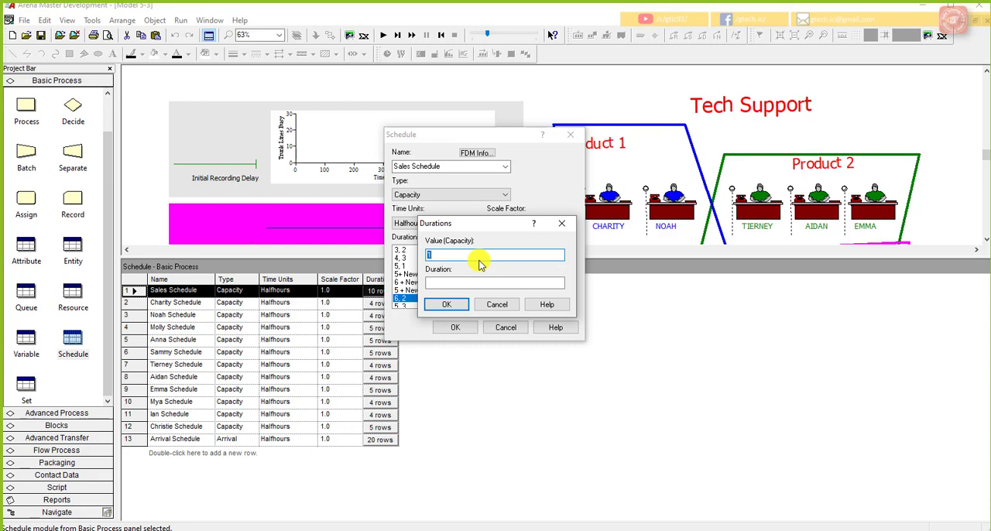
text(6 + New)
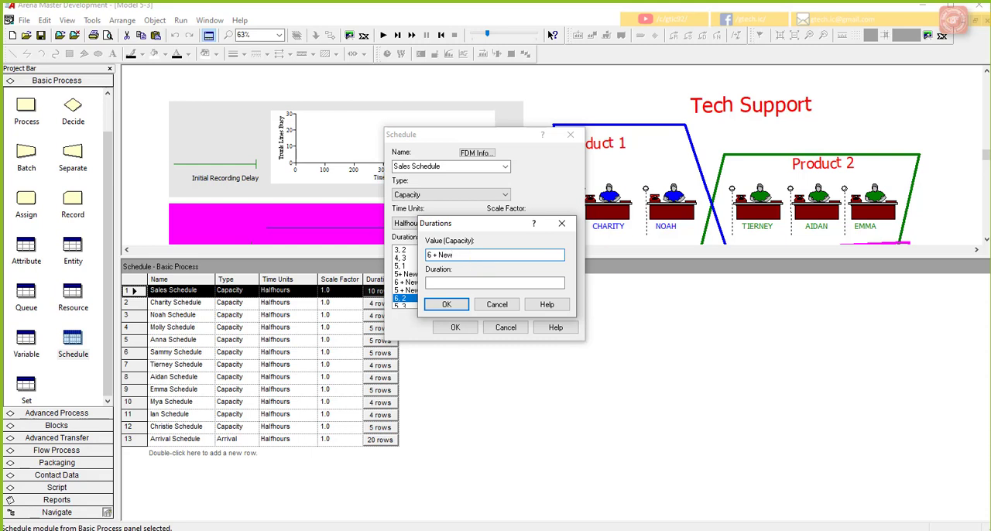
click(483, 257)
text(Sales)
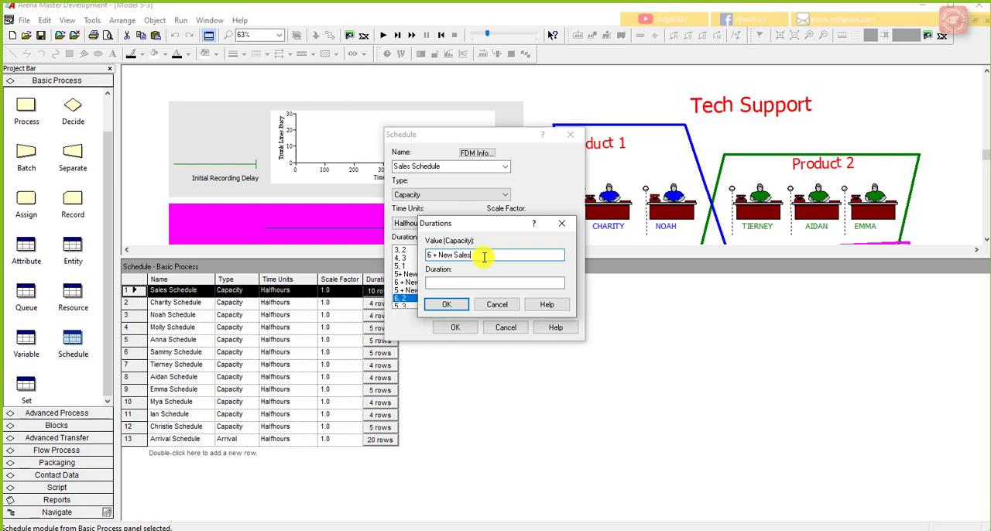
click(490, 285)
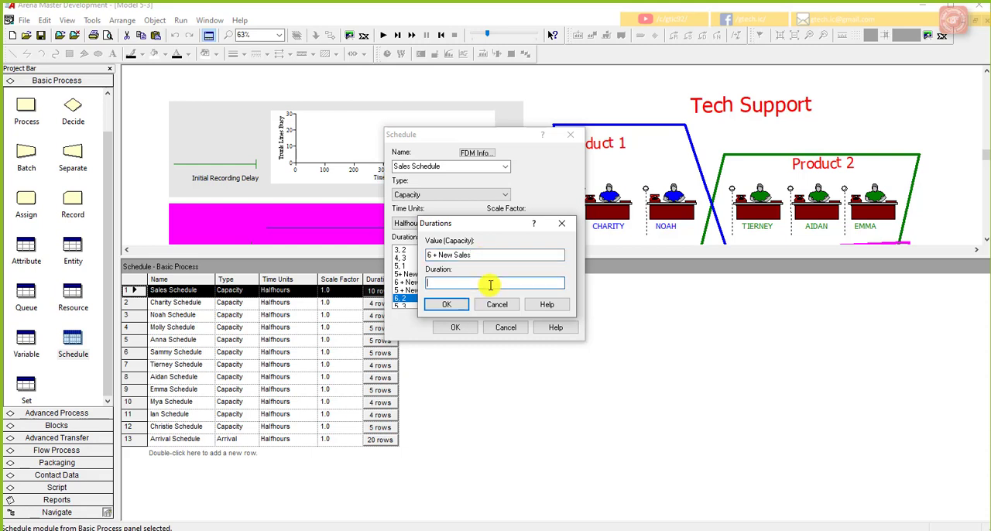
text(2)
click(449, 304)
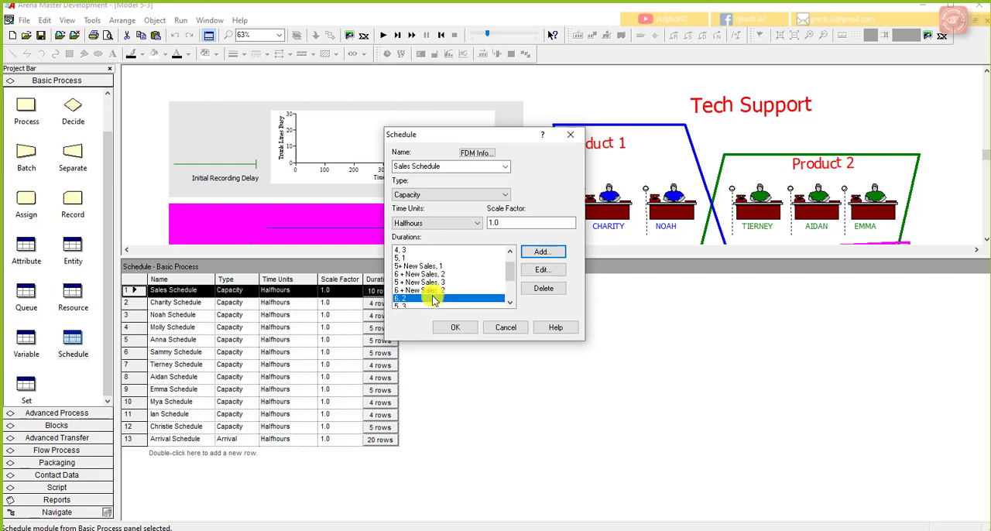
Step: Set the duration of the plain capacity 6 entry that follows the New Sales entries to 1
click(542, 269)
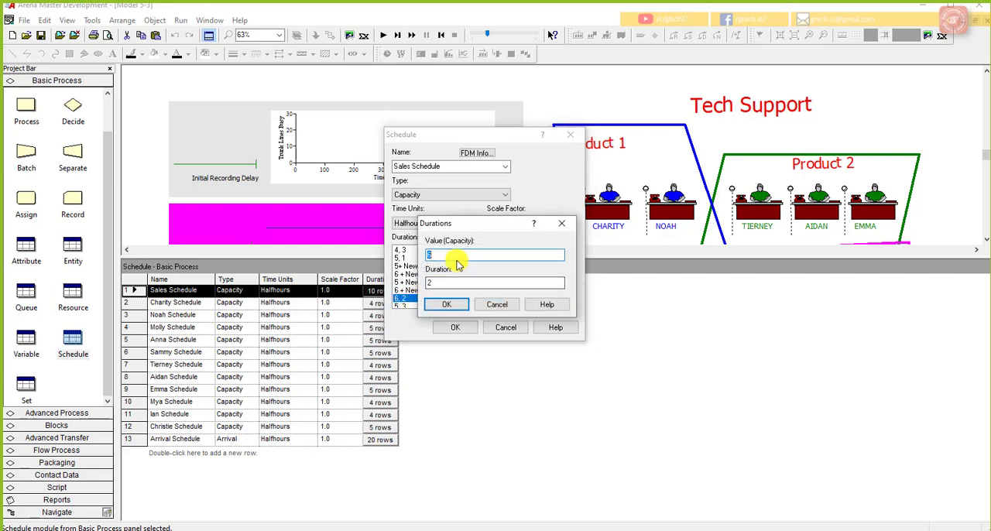
double_click(451, 285)
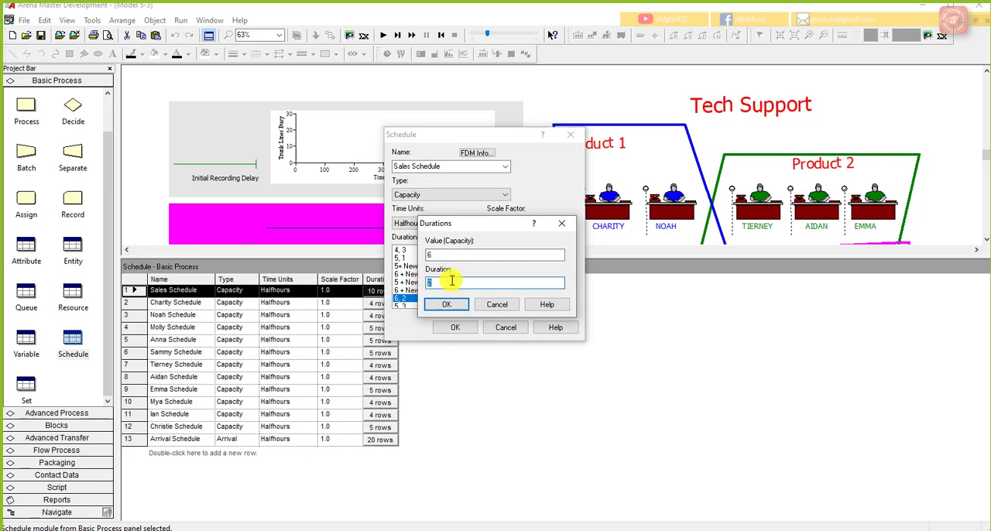
click(444, 304)
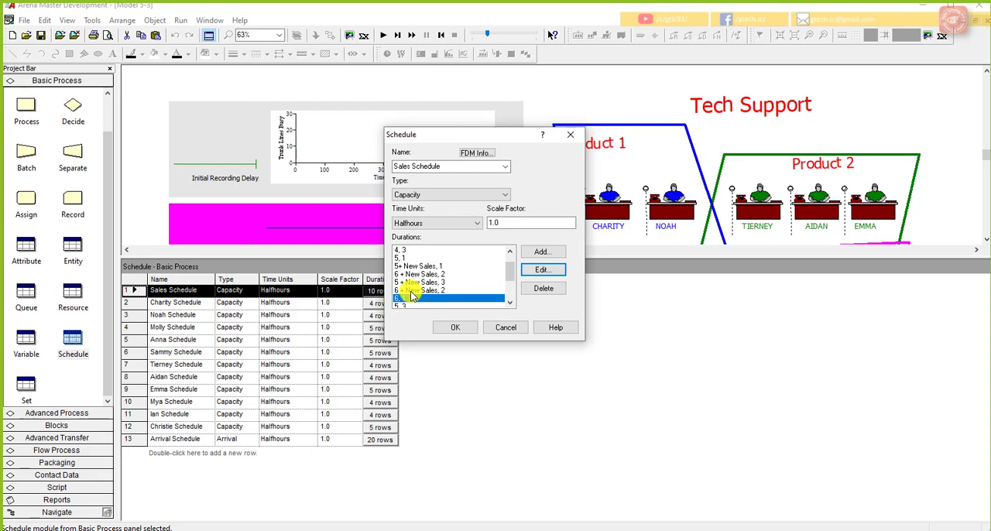
Step: Delete the two Sales Schedule entries with duration 3 and capacities 5 and 6 that follow the New Sales entries
drag(507, 274, 509, 284)
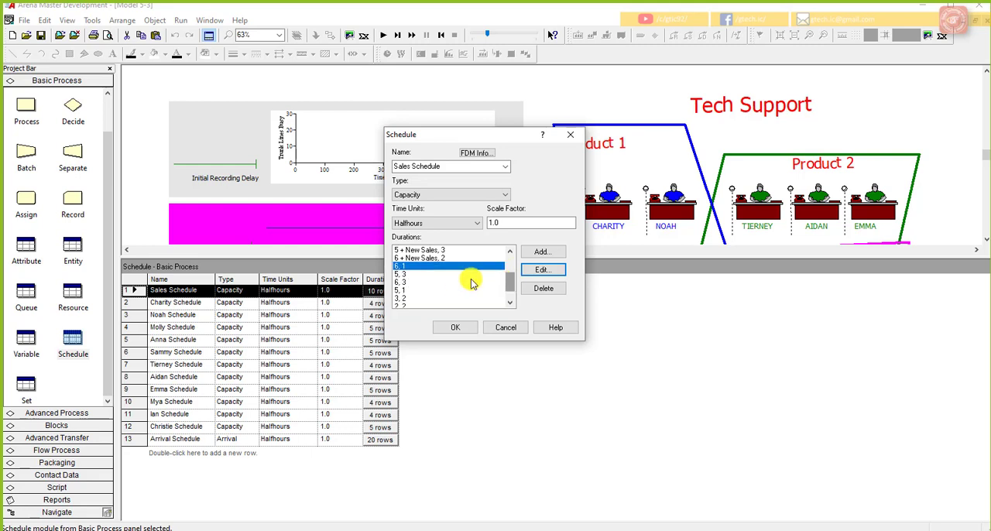
click(430, 275)
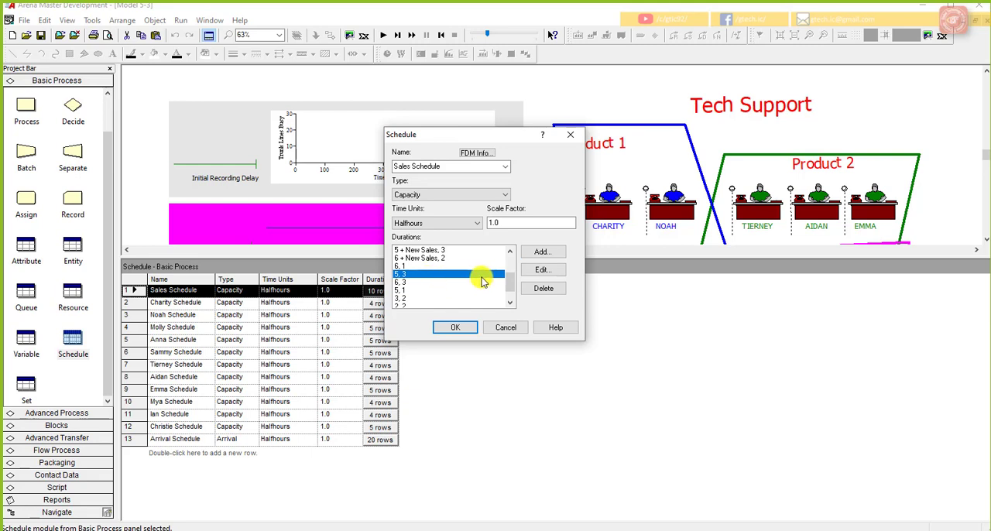
click(534, 288)
scroll(444, 294, down, 1)
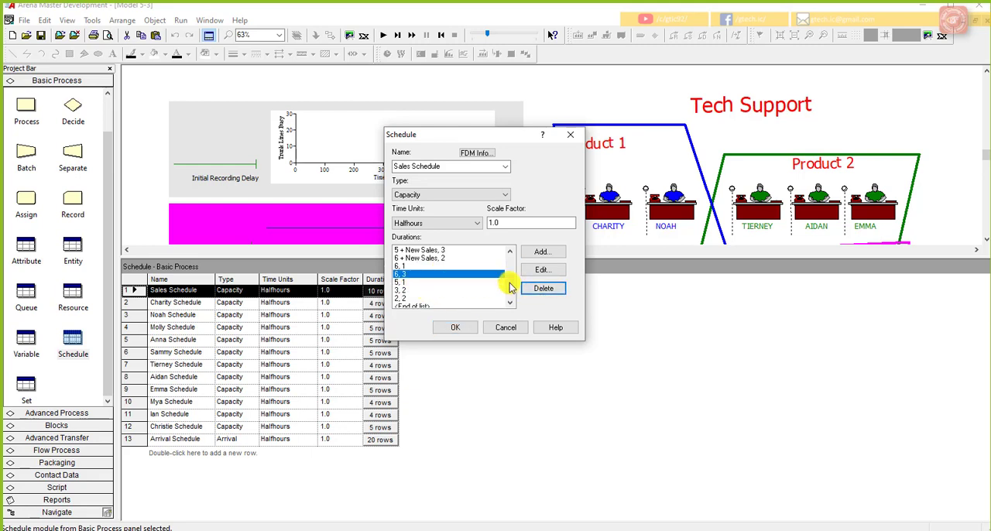
click(534, 289)
scroll(427, 289, up, 1)
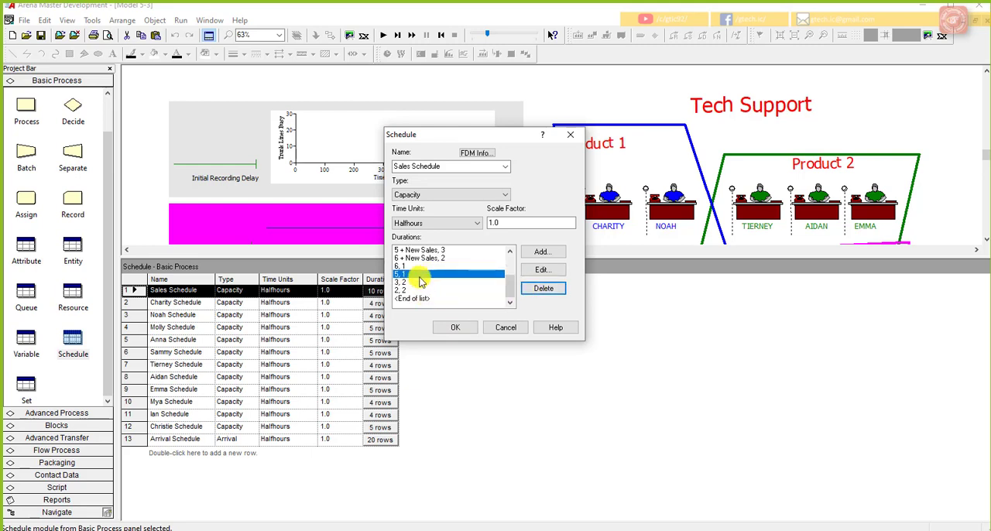
Step: Compare the last entries of the Sales Schedule's durations list with the staffing data on the PowerPoint lecture slide
click(418, 283)
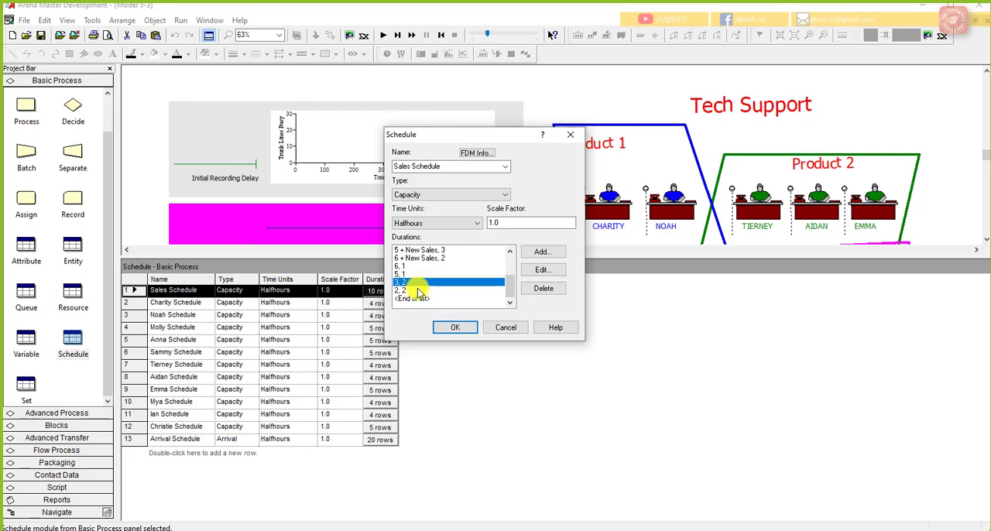
click(418, 288)
scroll(441, 285, up, 2)
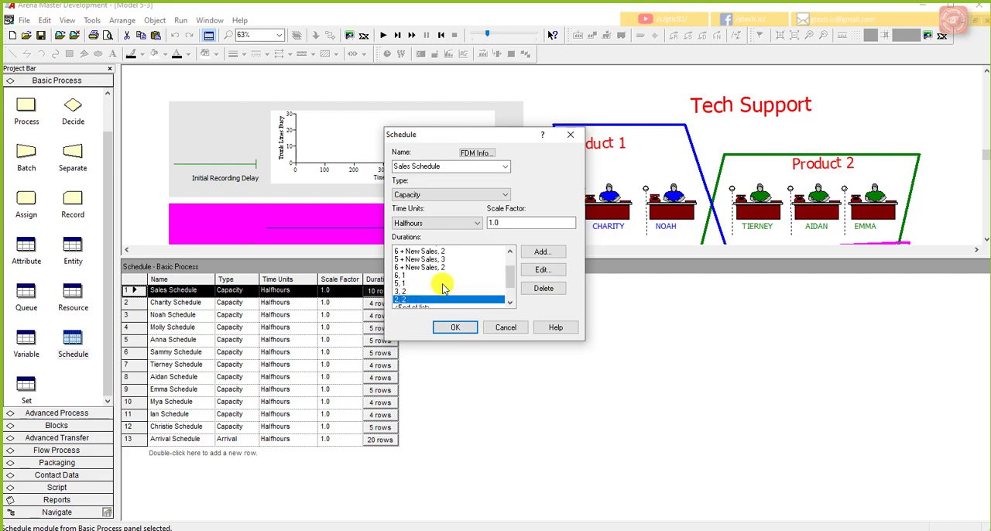
scroll(443, 280, down, 2)
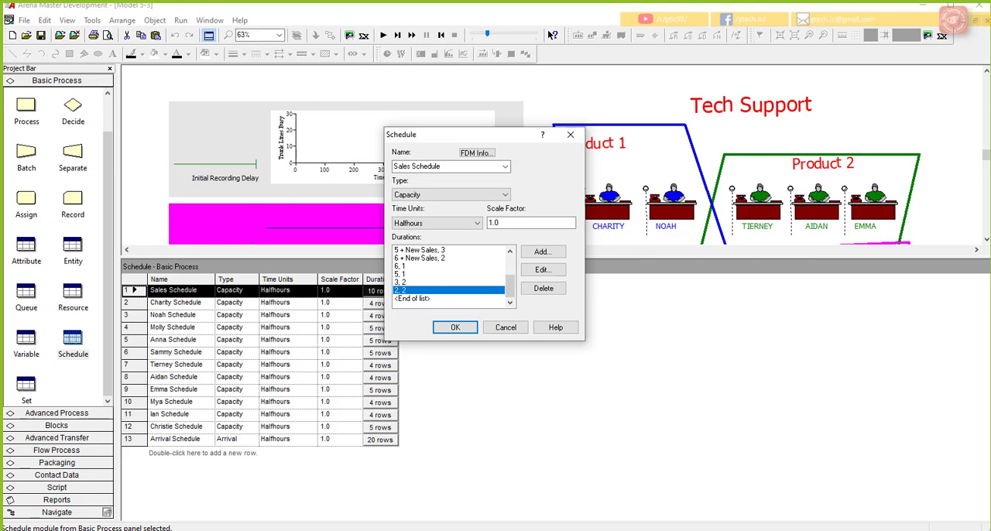
key(alt+Tab)
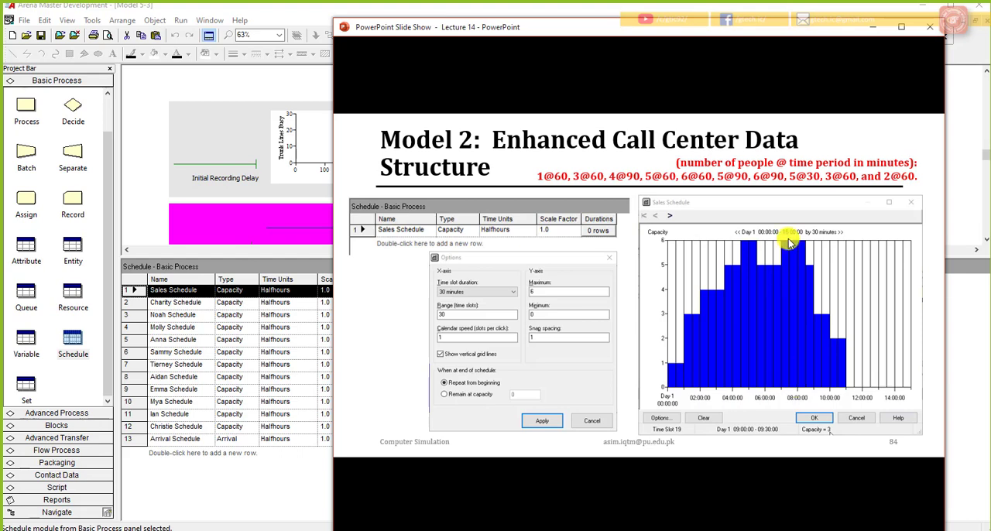
drag(735, 28, 990, 32)
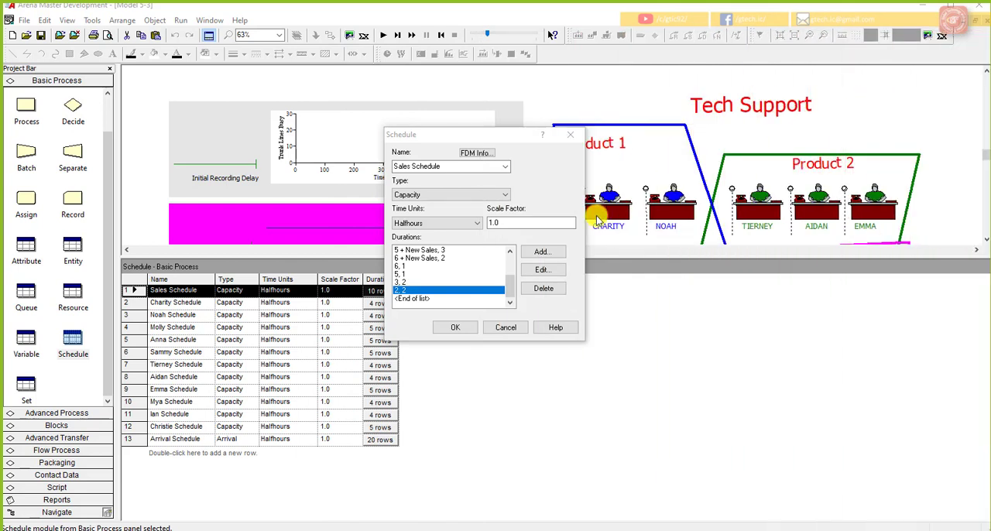
click(508, 284)
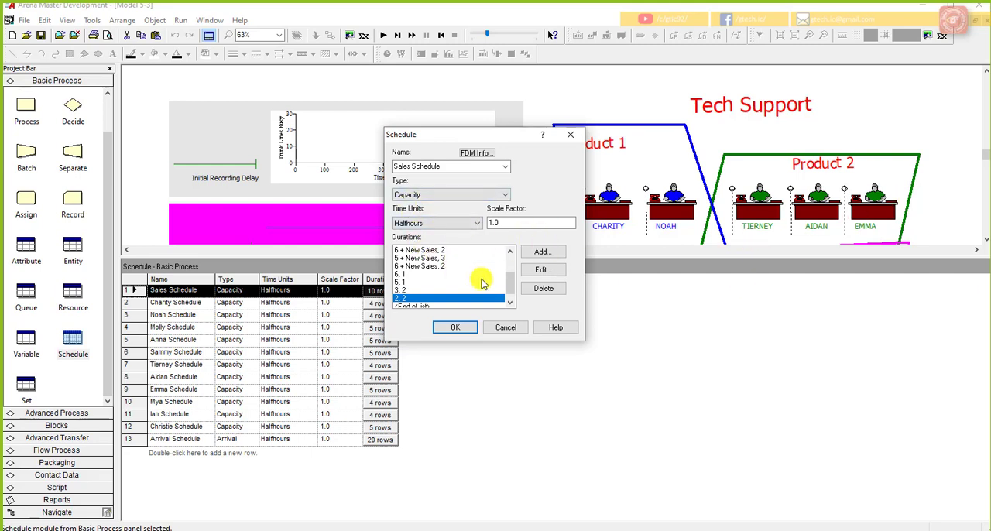
Step: Check the Sales Schedule's duration entries from start to end, including those using New Sales, and accept the schedule
drag(511, 285, 510, 267)
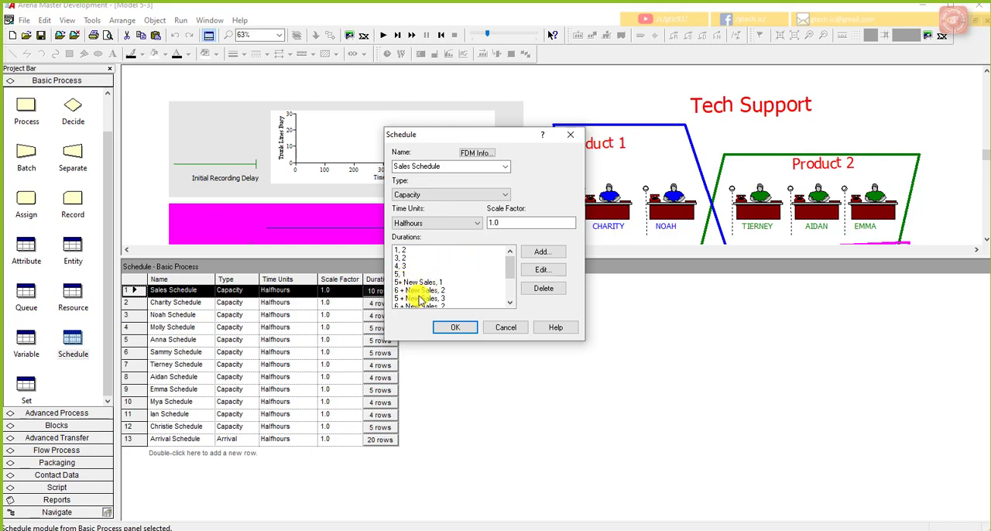
drag(509, 268, 510, 282)
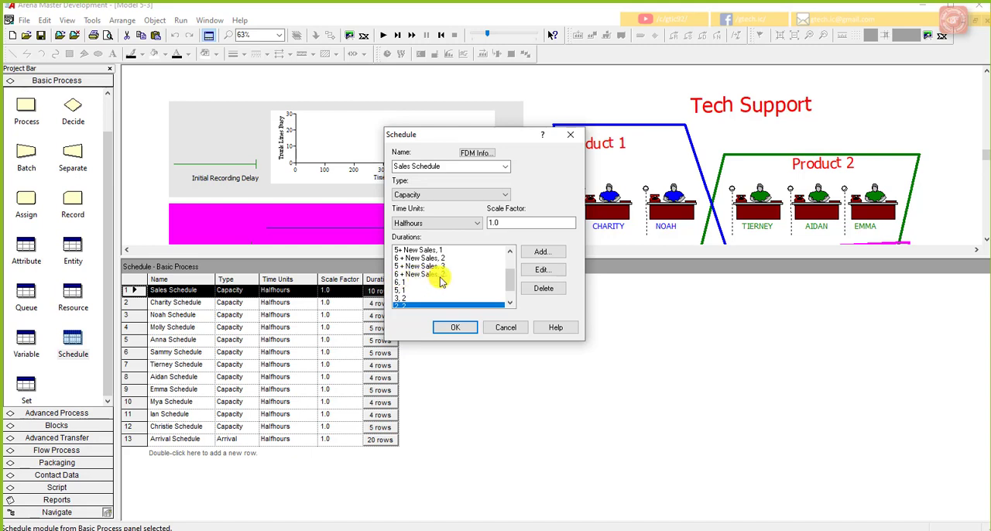
click(417, 283)
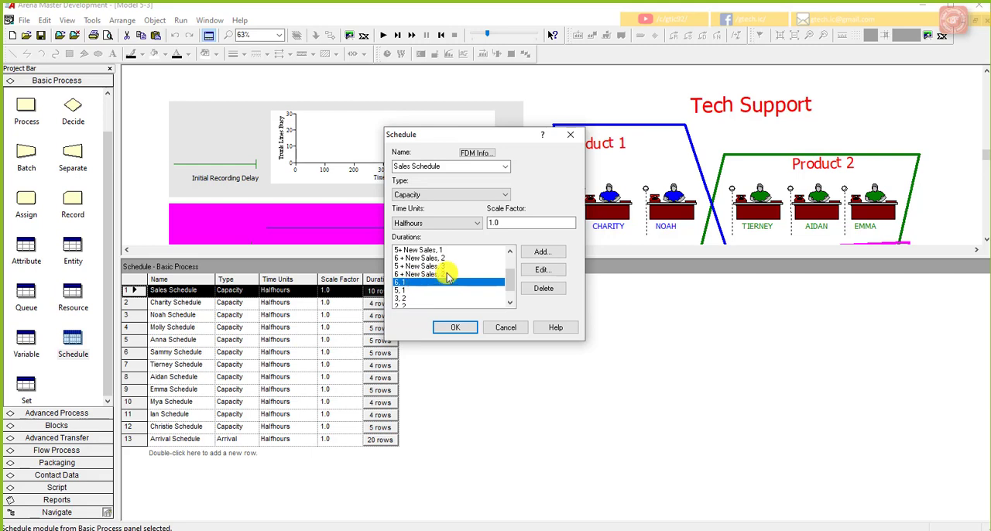
click(412, 291)
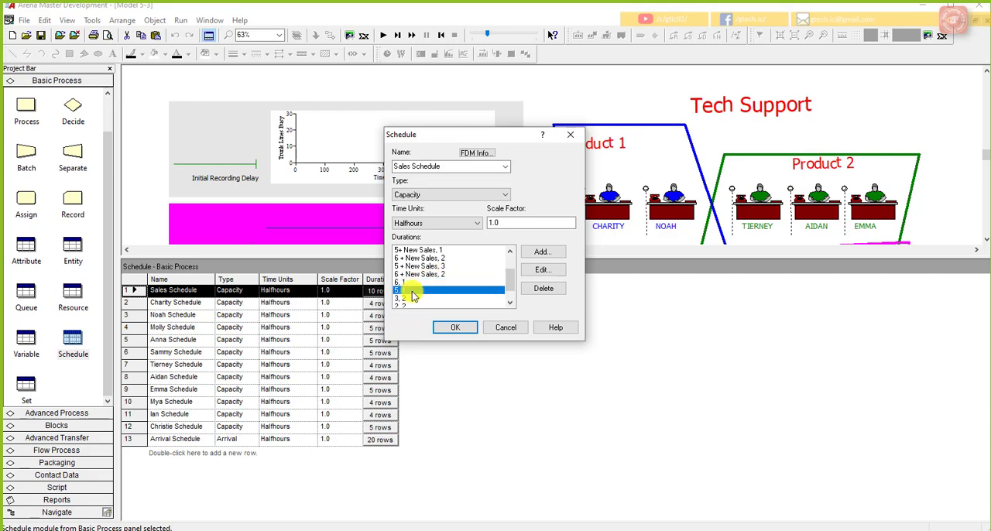
click(408, 298)
scroll(478, 300, down, 1)
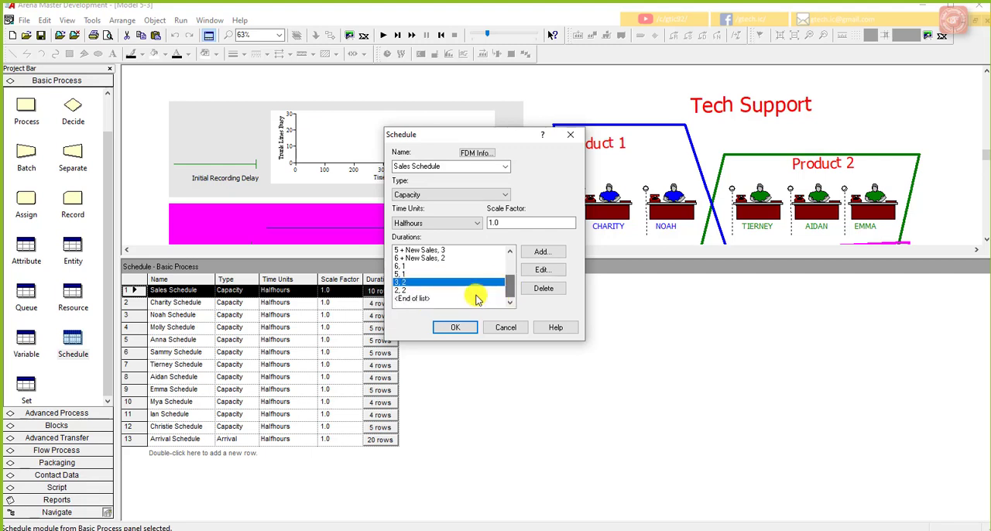
click(456, 326)
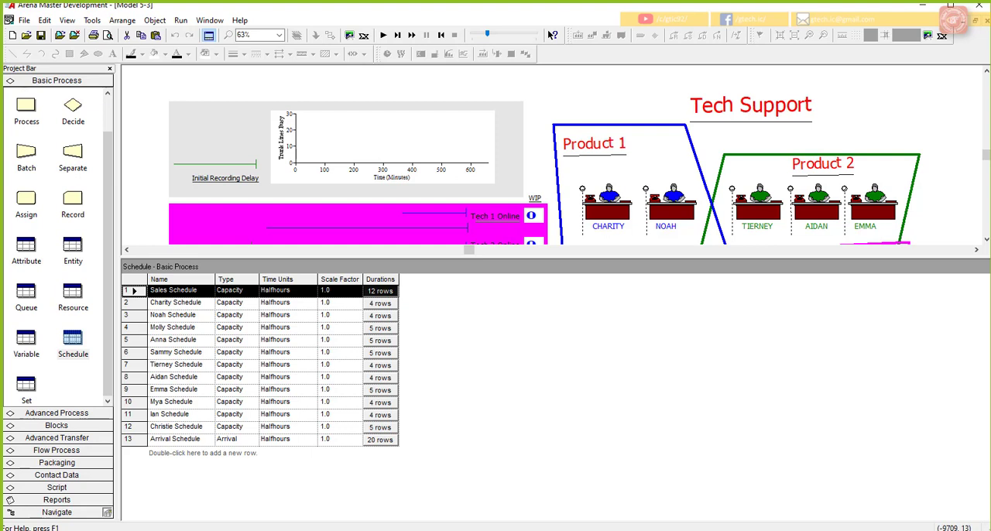
Step: Add a variable named New Tech 1 below New Sales in the Variable module
click(25, 341)
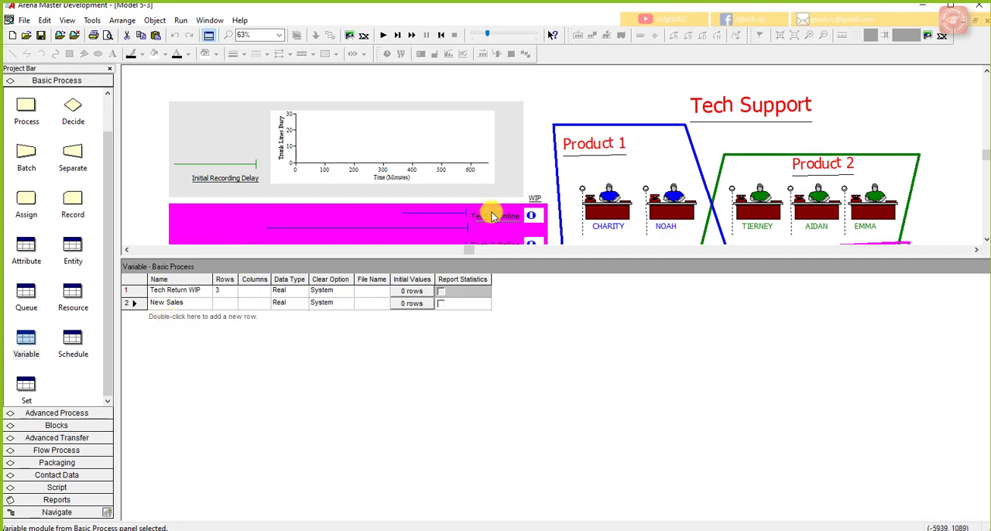
click(538, 163)
key(l)
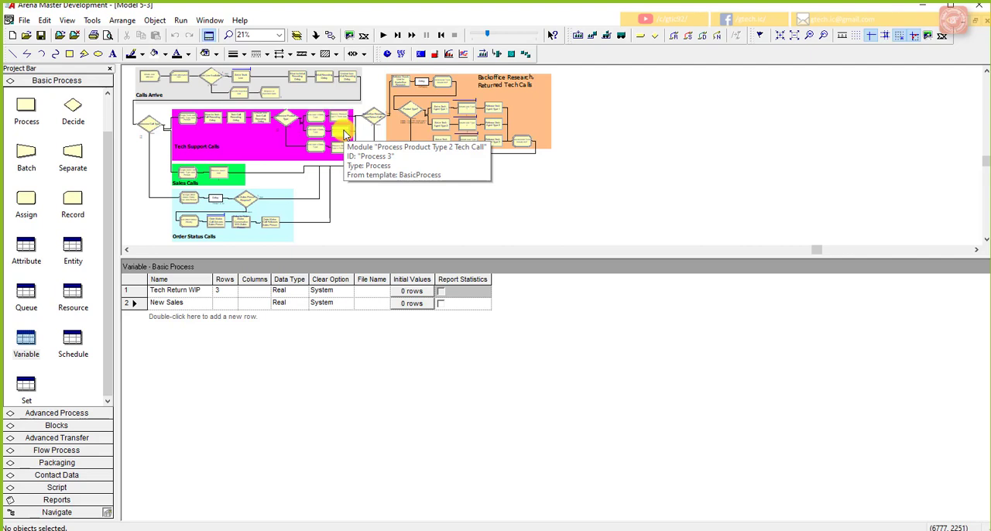
click(179, 323)
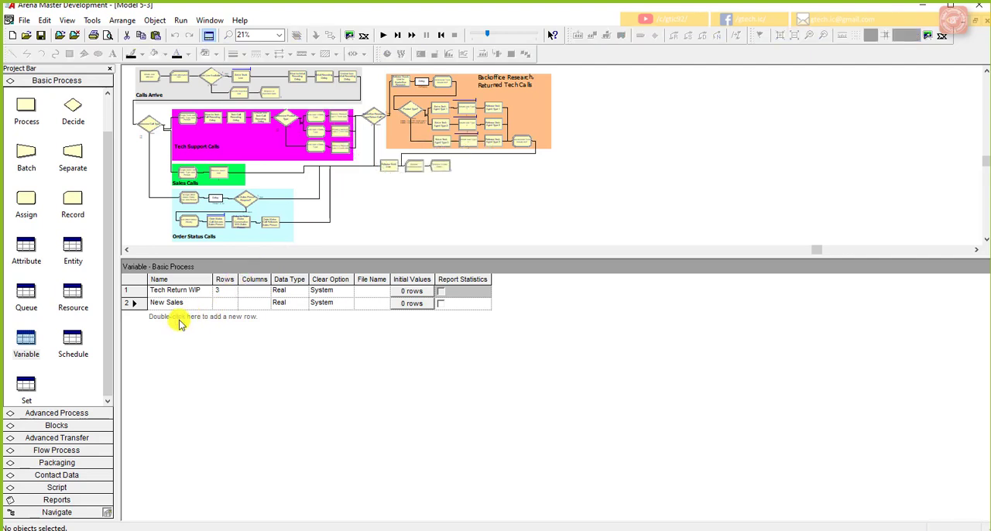
double_click(179, 324)
drag(186, 316, 145, 316)
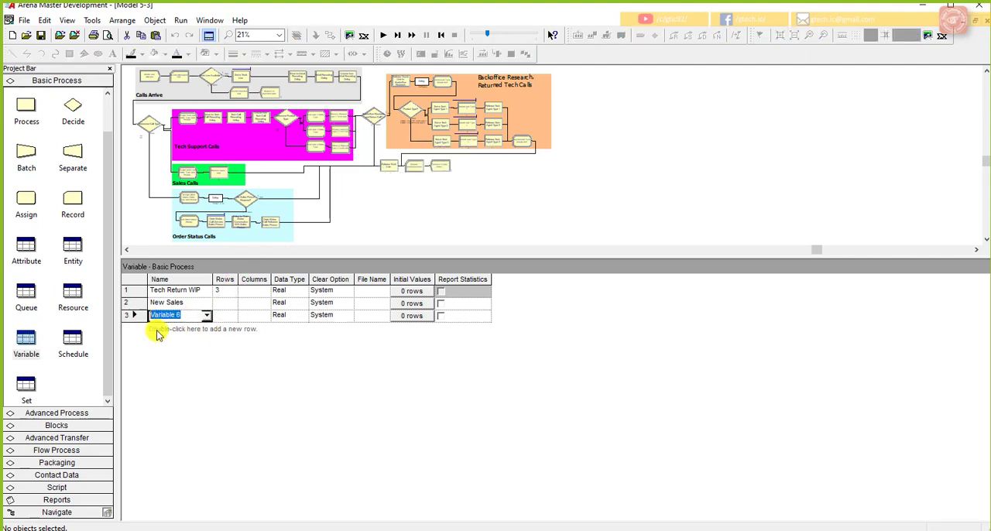
text(New Tech 1)
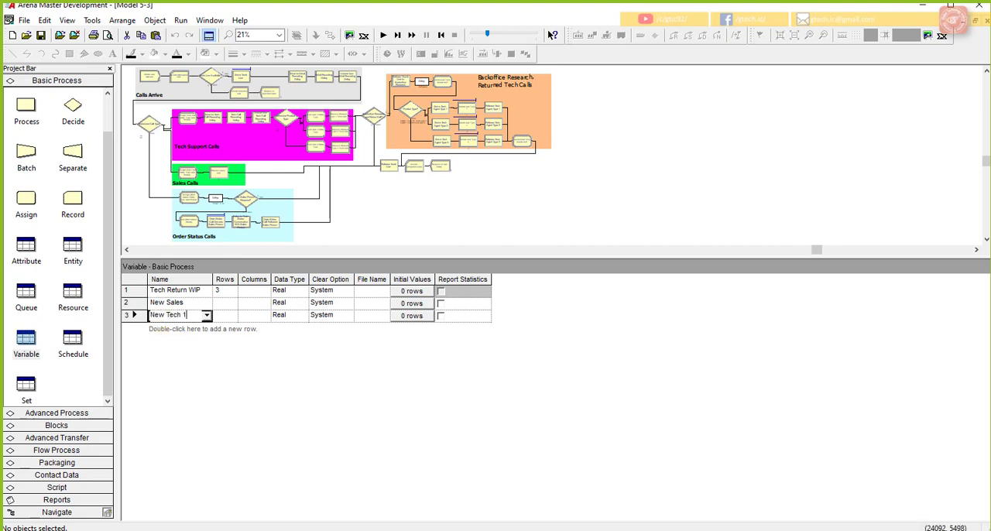
Step: Add a variable named New Tech 2 below New Tech 1, reusing a copy of that name
double_click(175, 328)
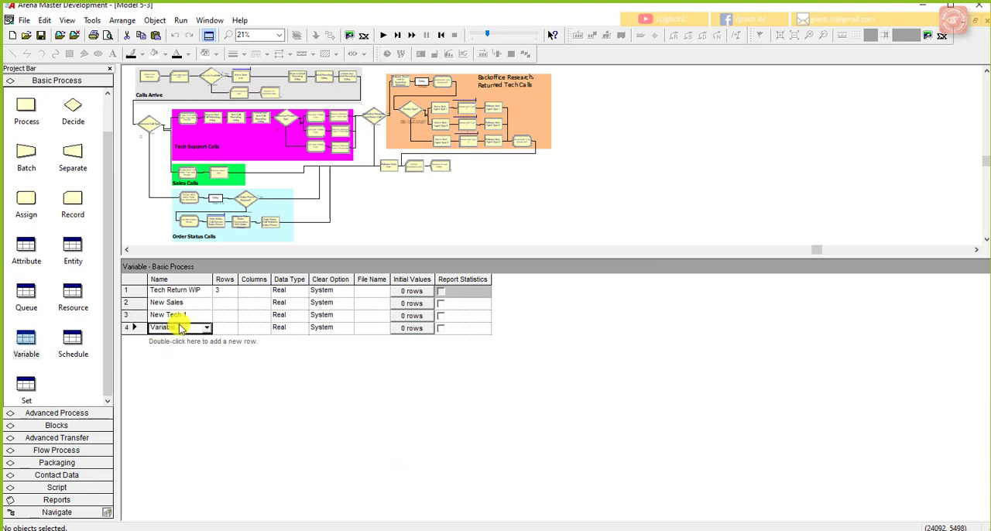
click(188, 315)
drag(188, 316, 151, 316)
key(ctrl+c)
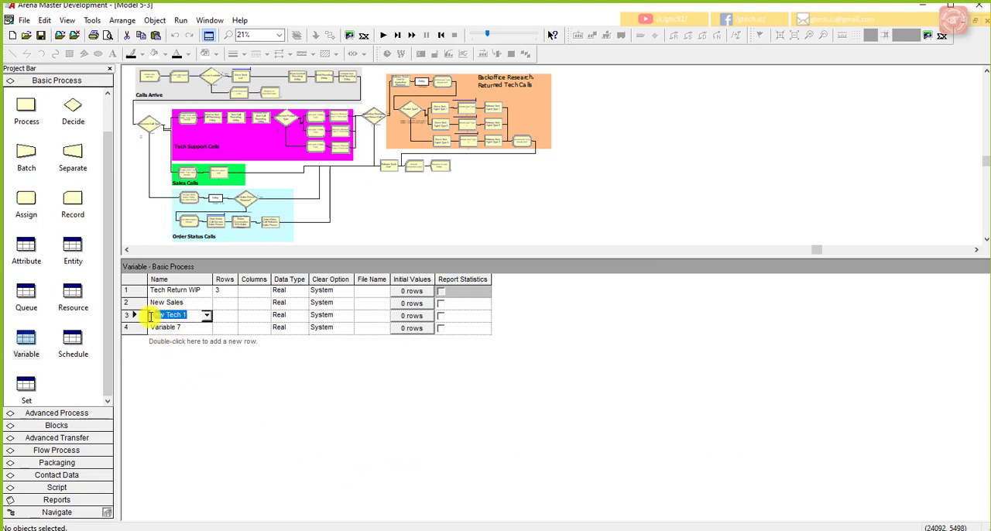
click(187, 331)
click(186, 331)
drag(184, 329, 152, 327)
key(ctrl+v)
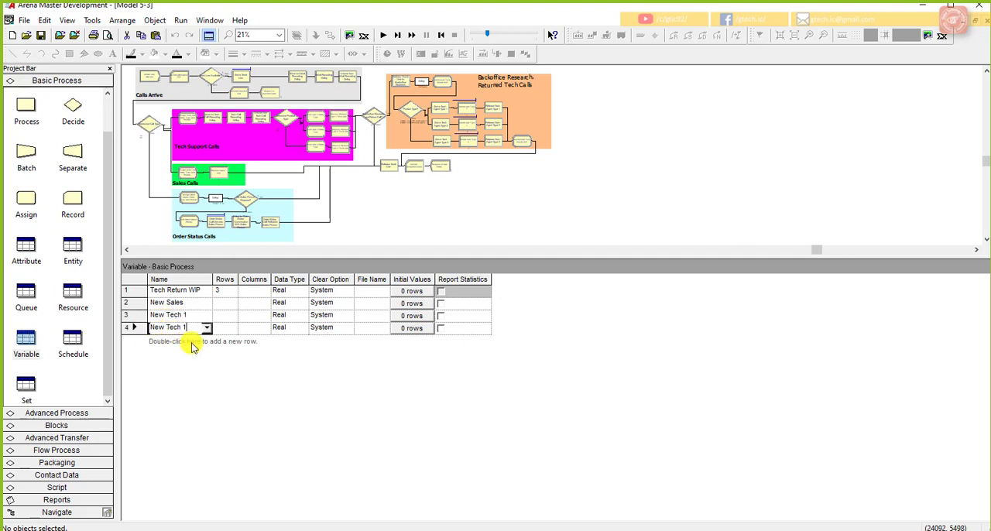
text(2)
Step: Add a variable named New Tech 3 below New Tech 2 from the copied name
double_click(186, 345)
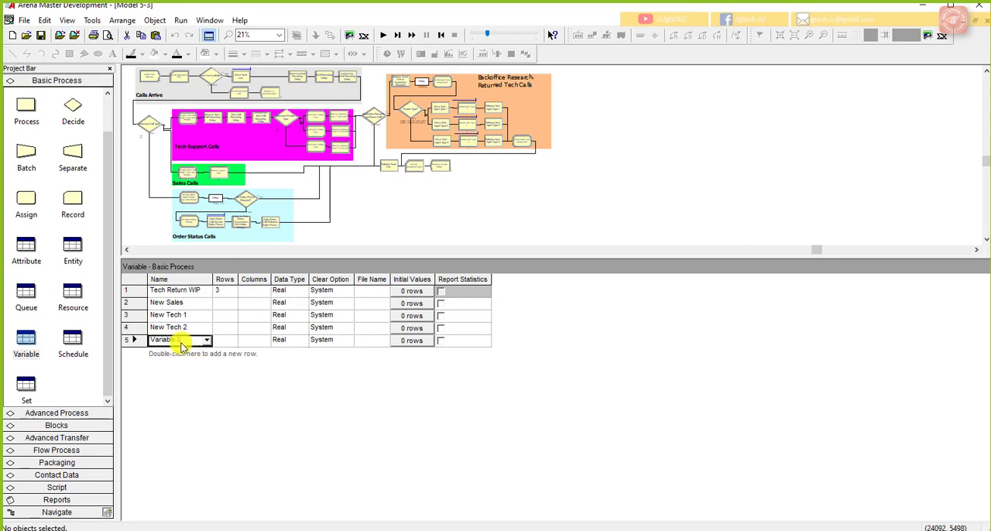
click(177, 341)
drag(179, 340, 154, 342)
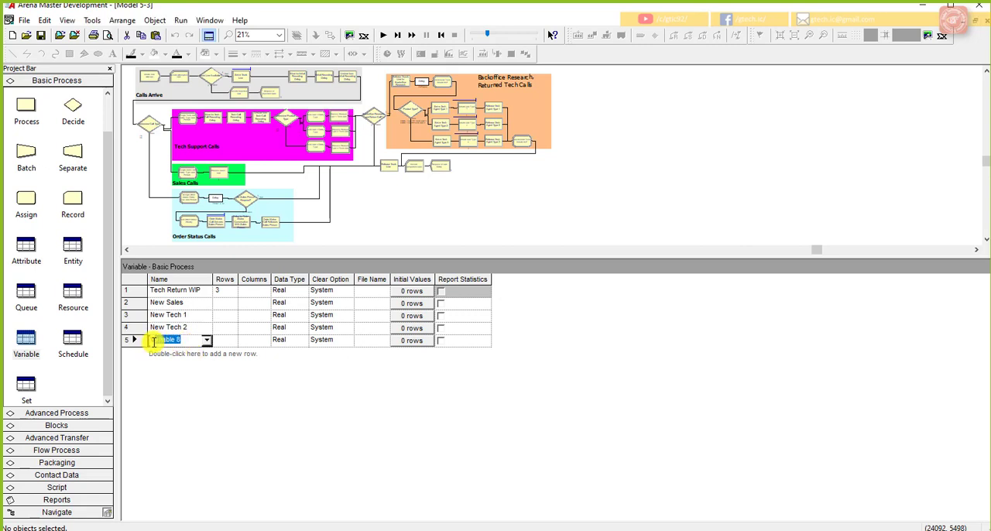
key(ctrl+v)
text(3)
Step: Add a variable named New Tech All below New Tech 3 and confirm the name
double_click(168, 353)
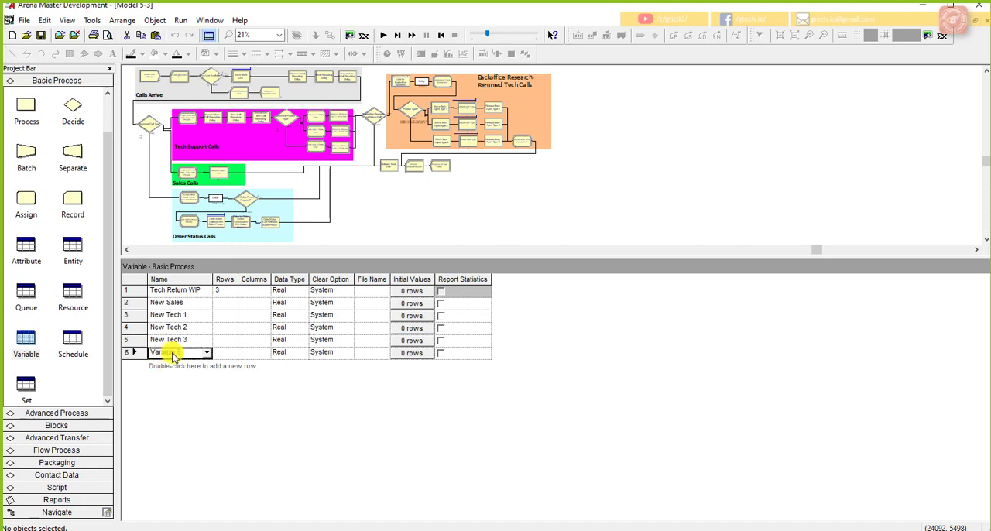
drag(173, 350, 147, 353)
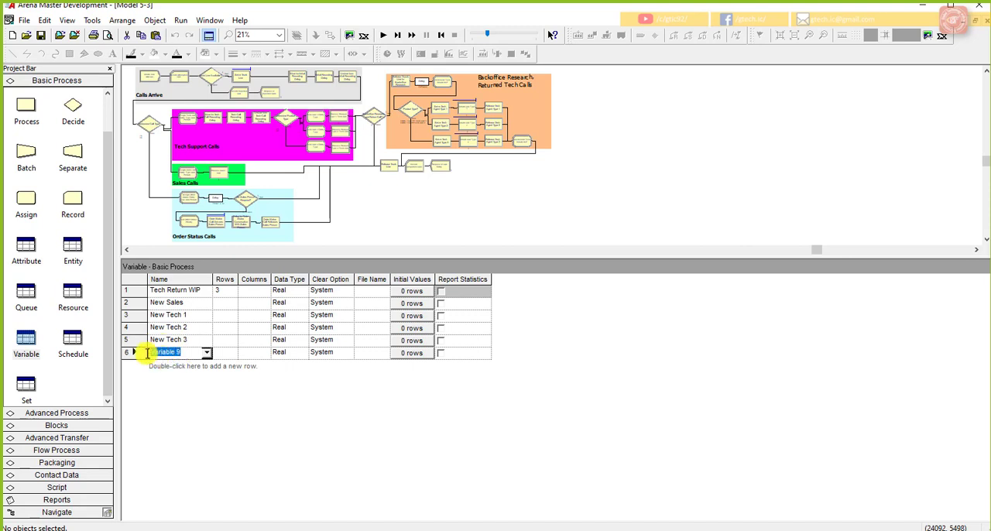
key(ctrl+v)
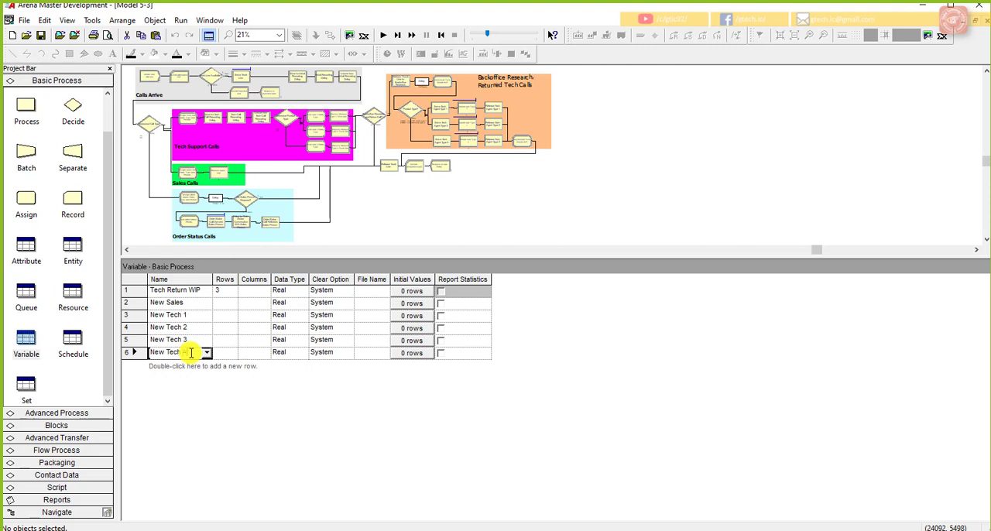
text(All)
key(Return)
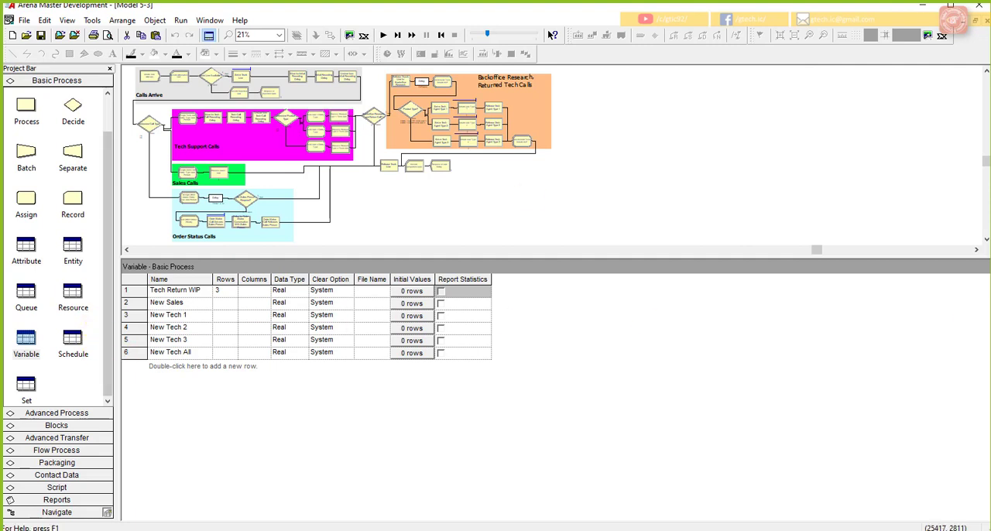
Step: Add a fourteenth resource, enter the new employee's first name as its name, and set its type to Based on Schedule
click(73, 294)
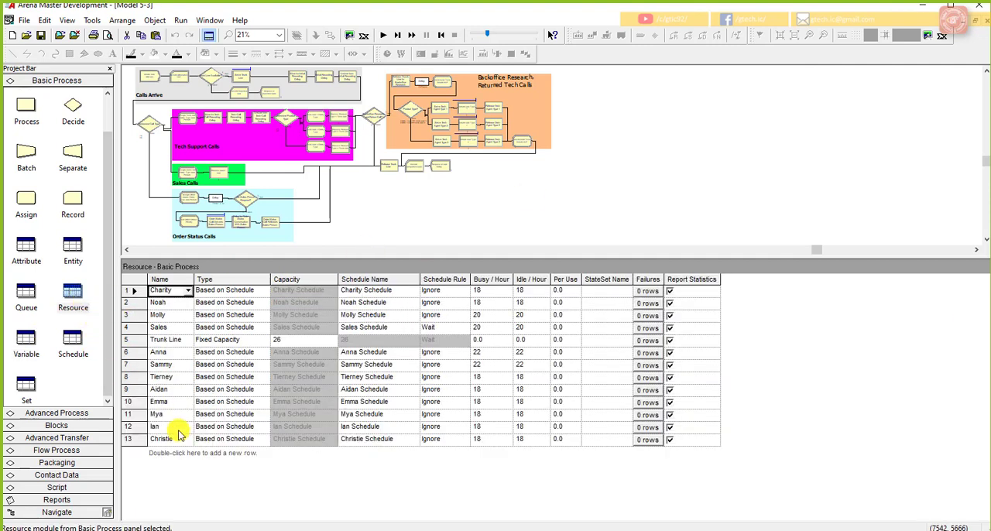
double_click(167, 455)
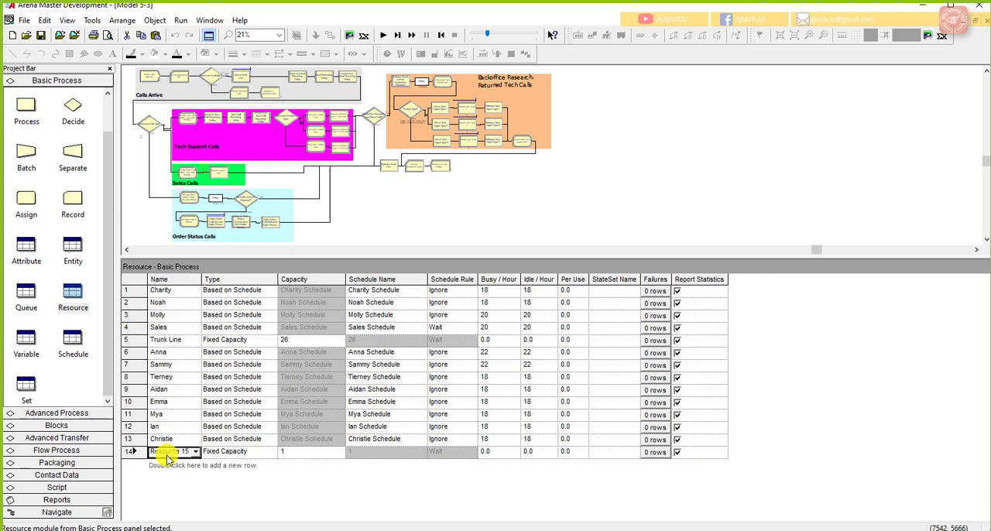
click(176, 454)
click(181, 452)
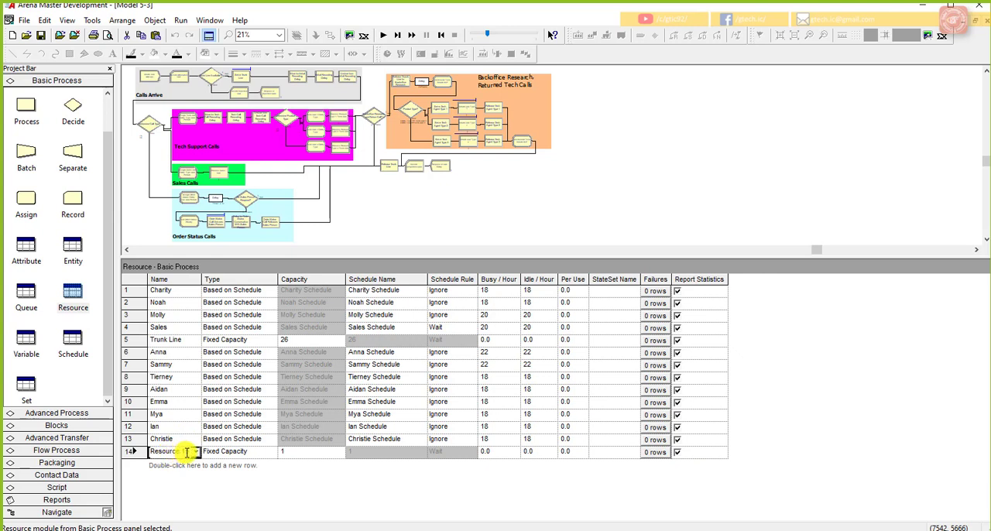
drag(188, 453, 121, 458)
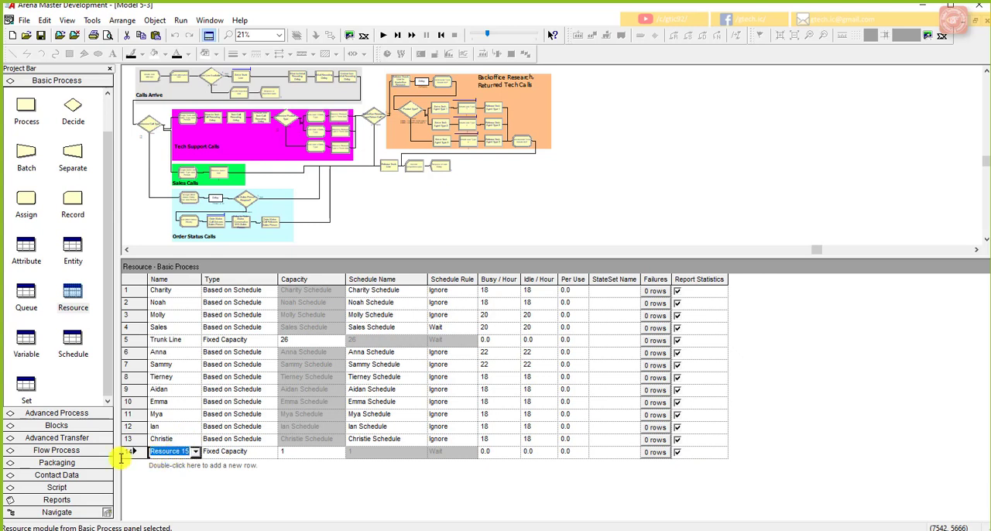
text(Larry)
click(271, 453)
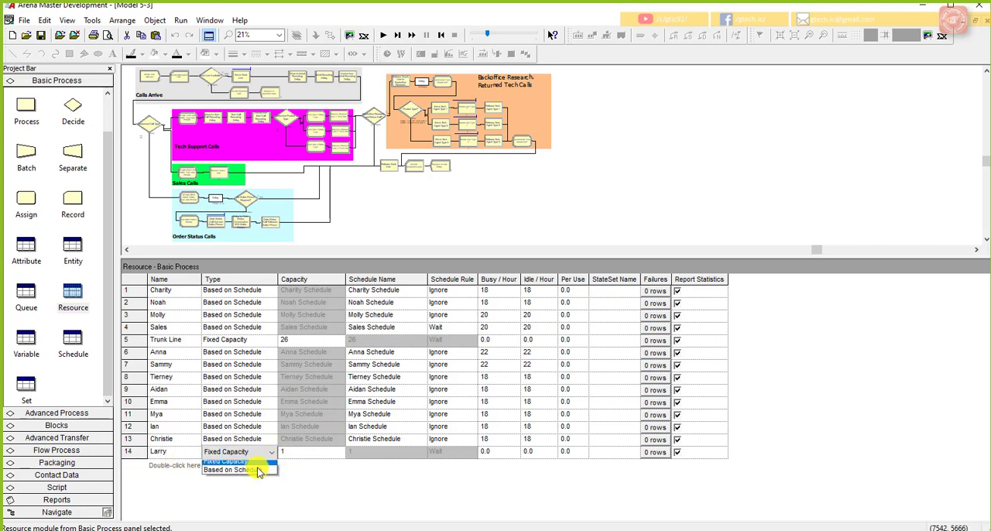
click(260, 471)
Step: Set the fourteenth resource's schedule name to the employee's first name followed by Schedule, adapting a copy of the preceding row's schedule name
click(375, 457)
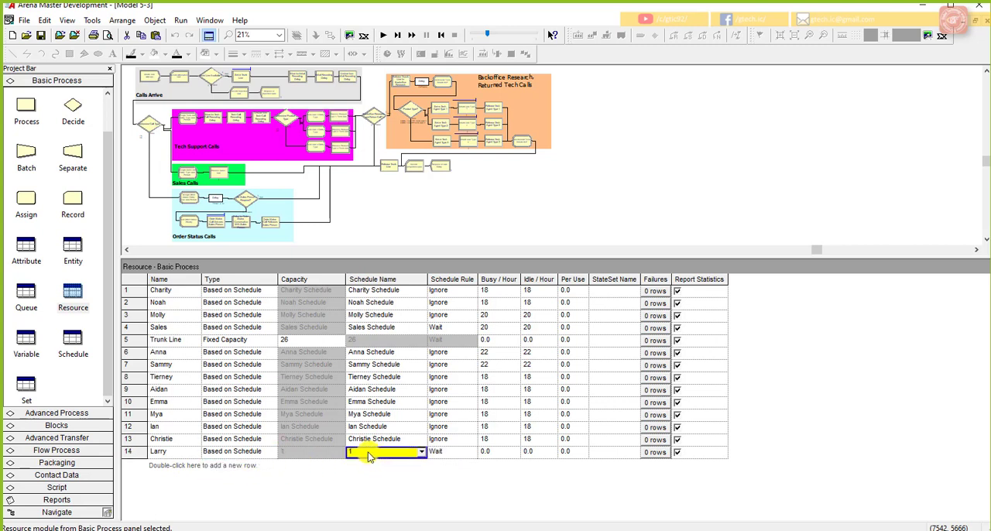
click(389, 443)
key(ctrl+c)
click(390, 443)
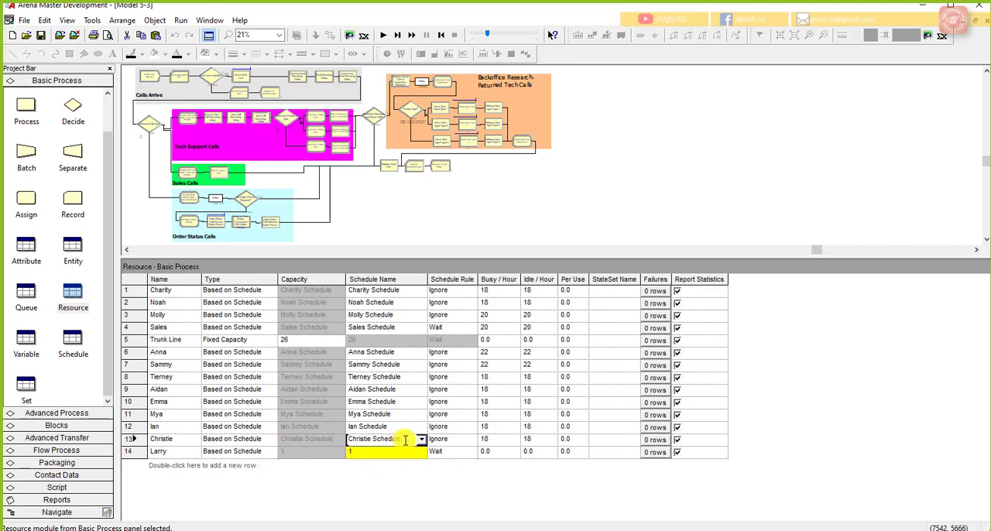
click(364, 455)
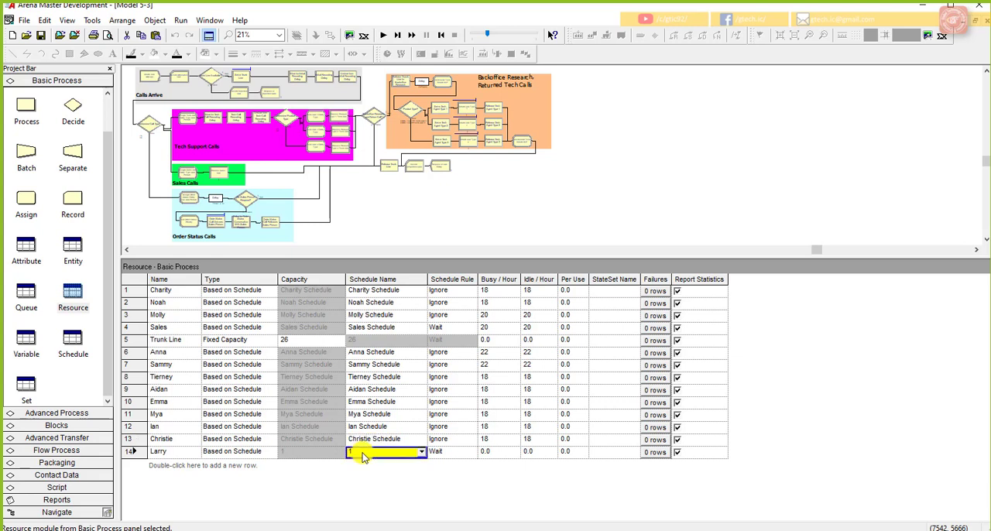
click(362, 454)
key(ctrl+v)
drag(373, 453, 347, 453)
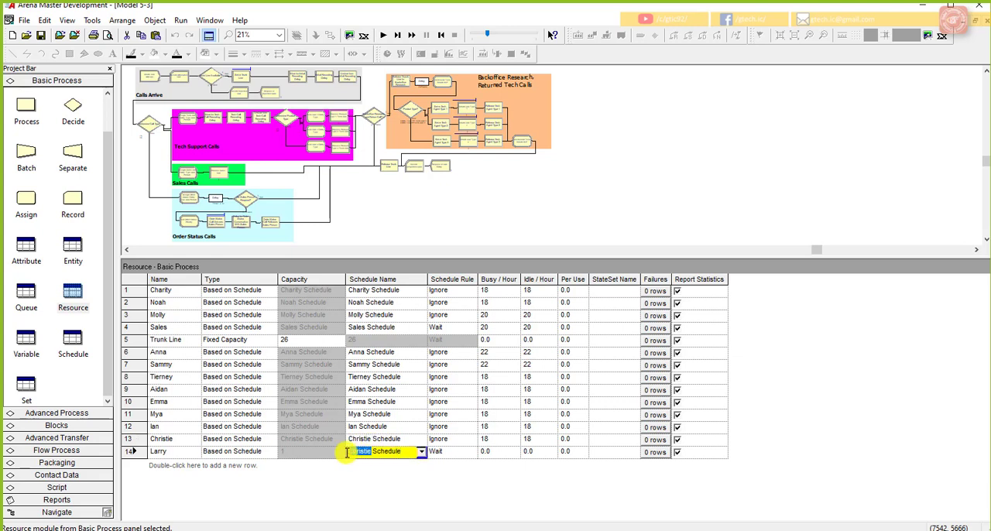
text(Larry)
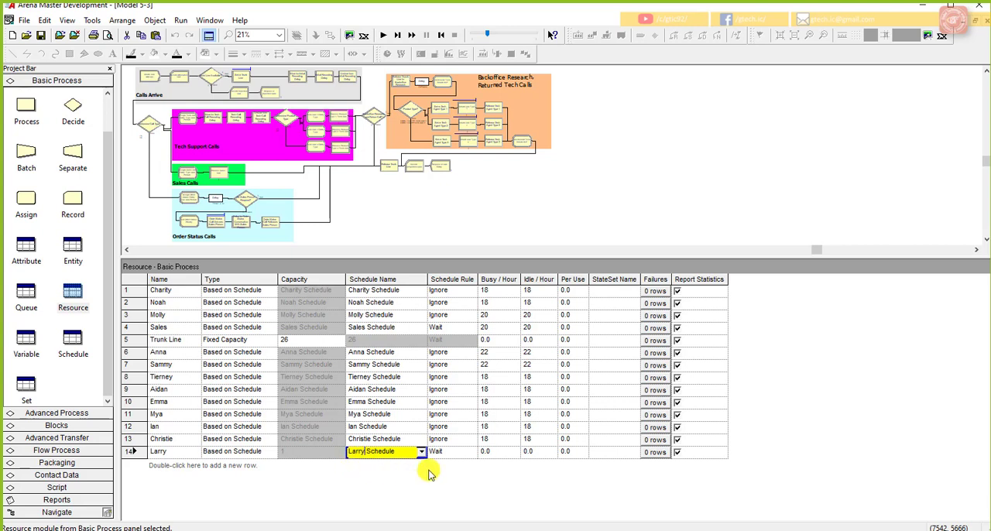
click(449, 458)
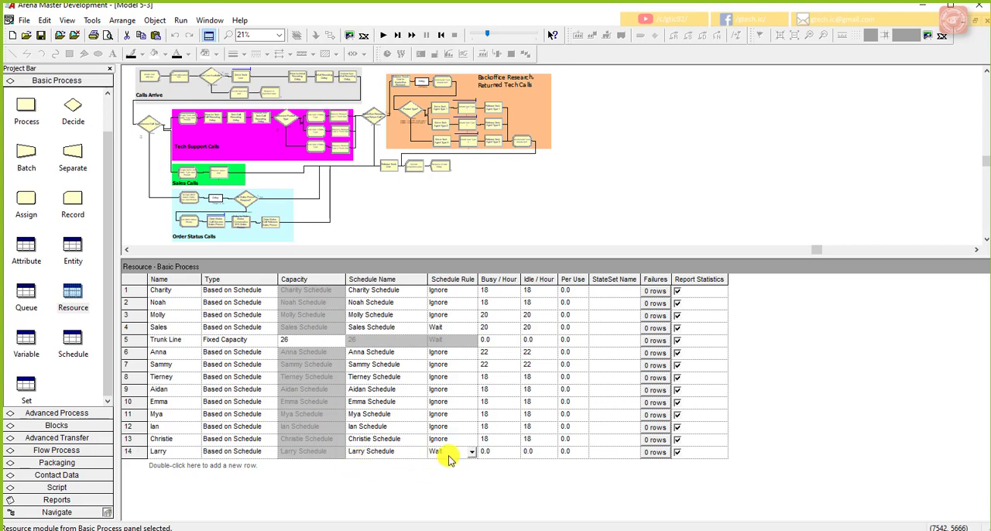
Step: Set the fourteenth resource's Busy / Hour and Idle / Hour costs to 16 each
click(495, 454)
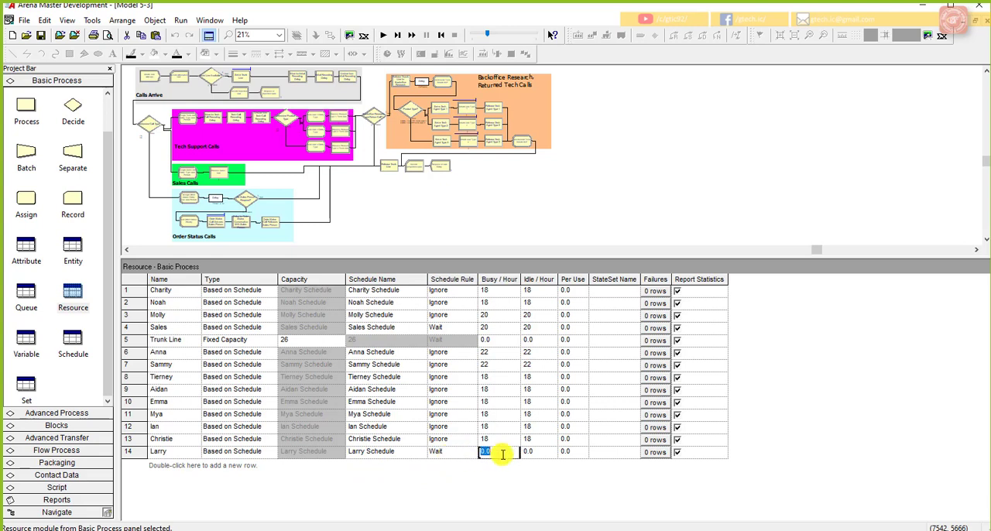
text(18)
click(529, 455)
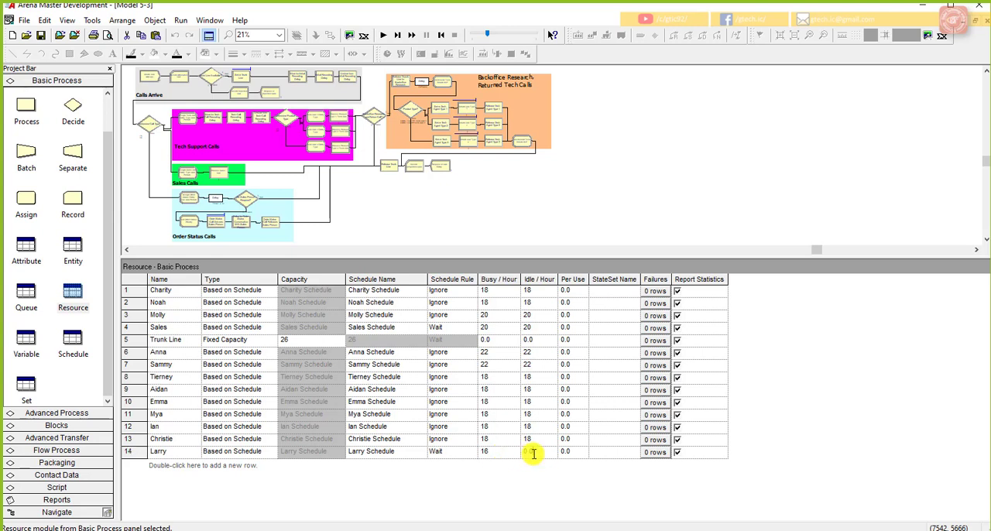
double_click(539, 455)
text(16)
click(535, 443)
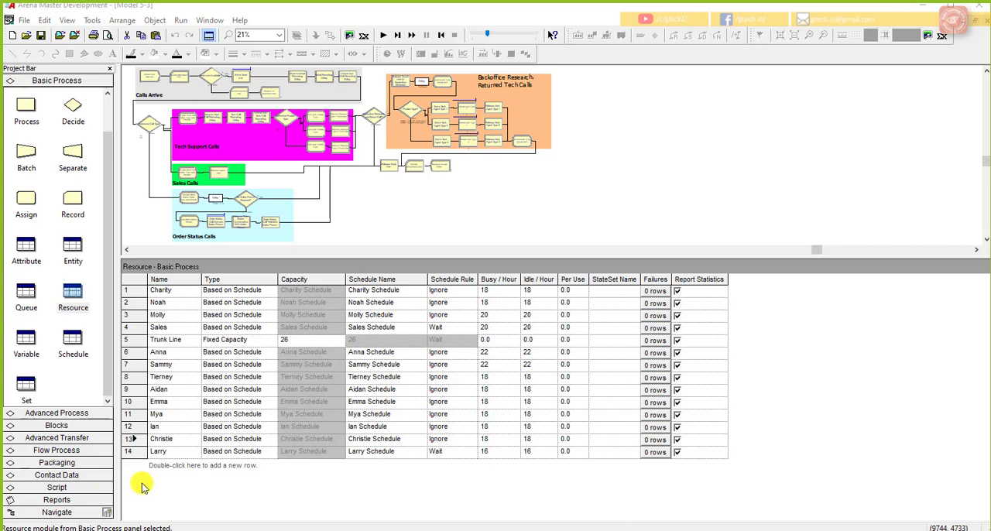
Step: Add a fifteenth resource that reuses the fourteenth resource's settings, and rename it with the new employee's first name
double_click(159, 466)
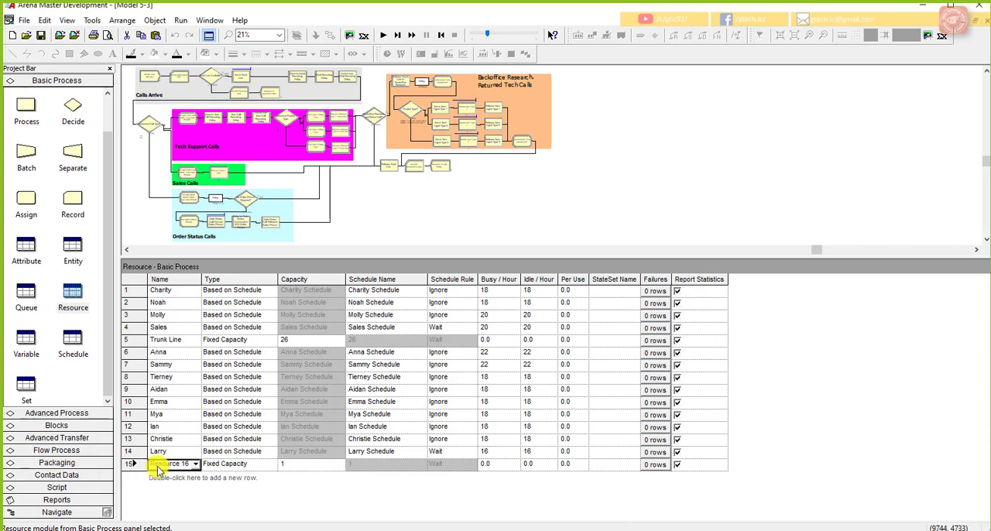
click(195, 464)
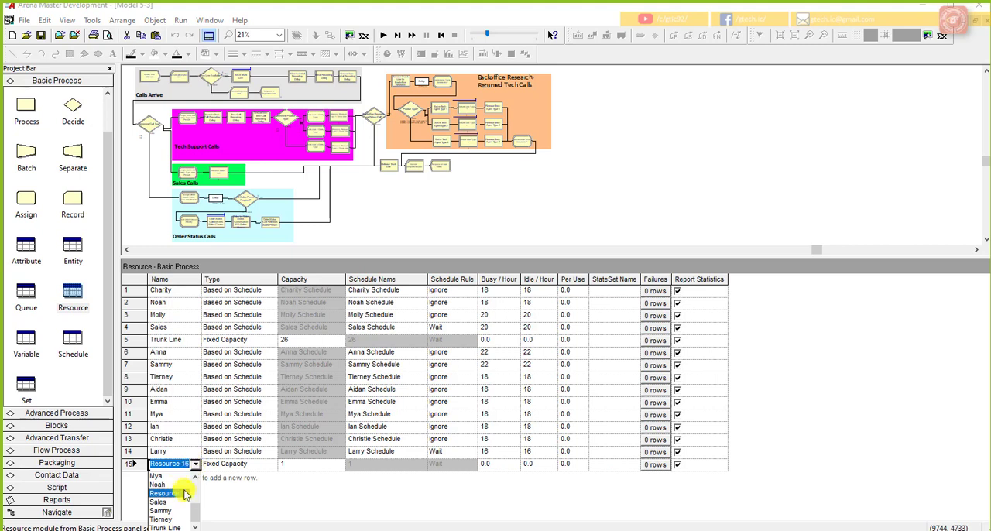
drag(195, 513, 197, 504)
click(159, 493)
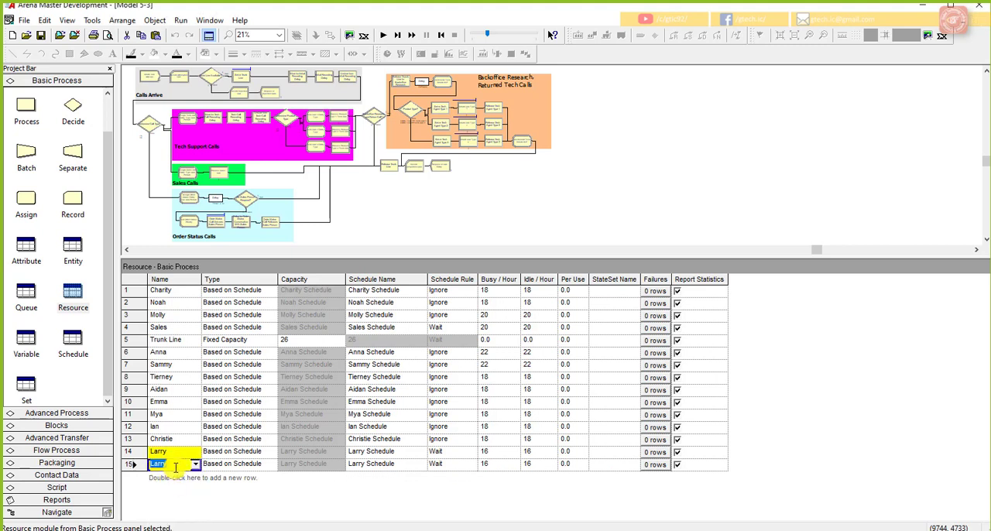
text(Moe)
Step: Set the fifteenth resource's schedule name to that employee's first name followed by Schedule
click(354, 464)
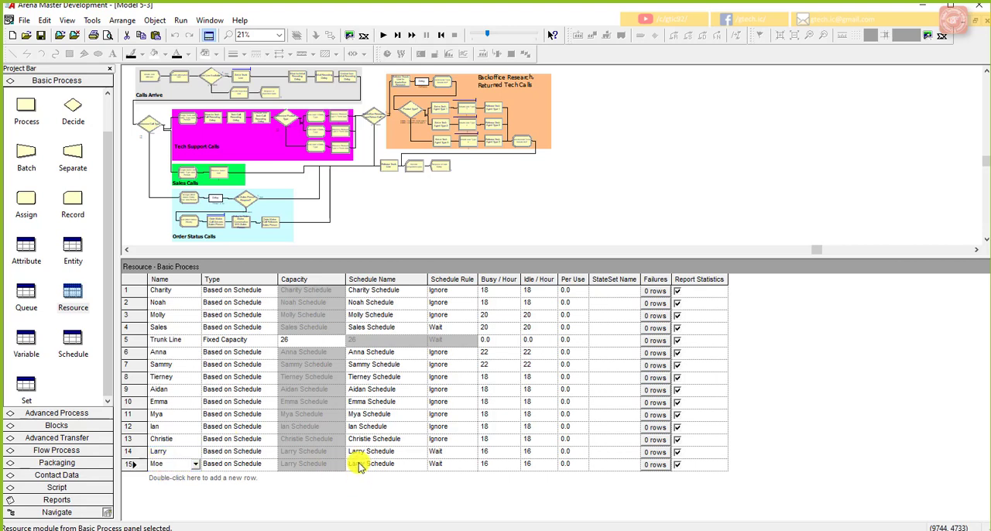
double_click(355, 465)
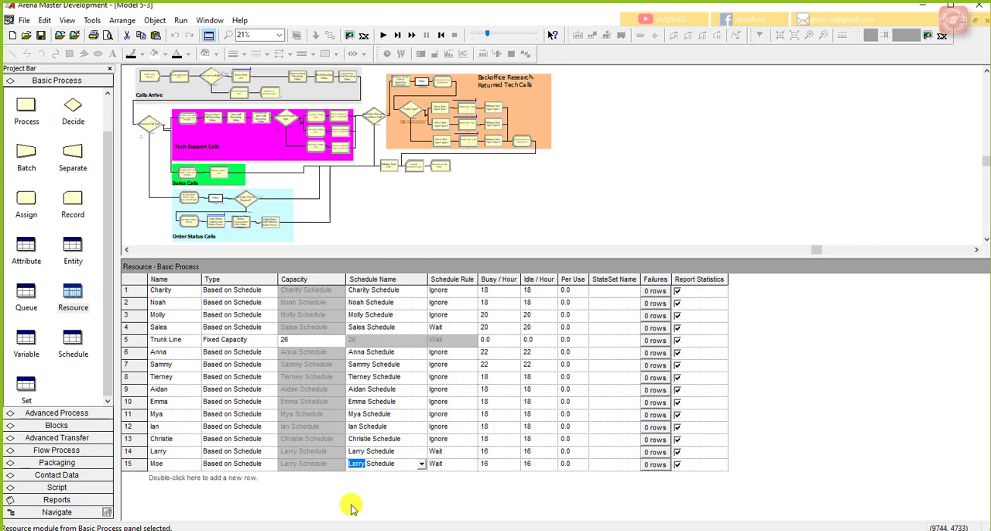
text(Moe)
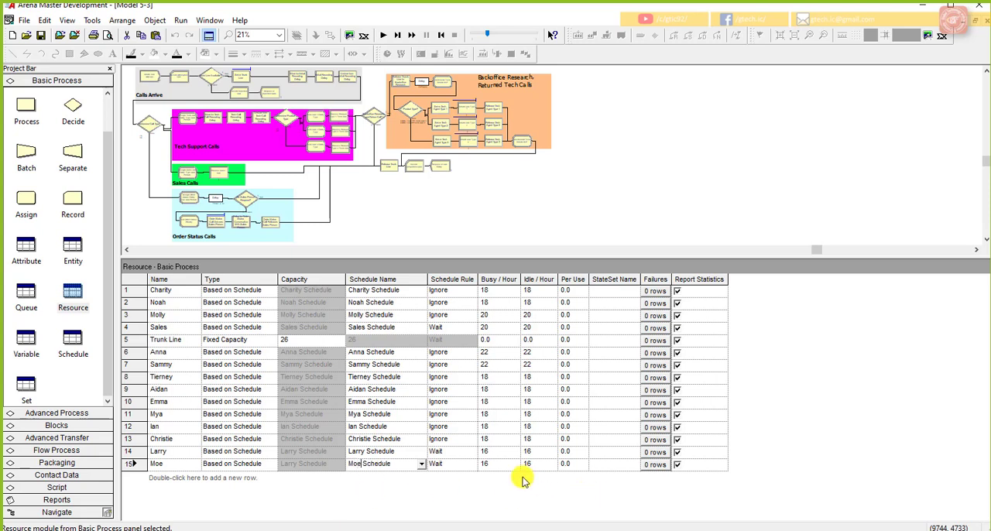
click(500, 468)
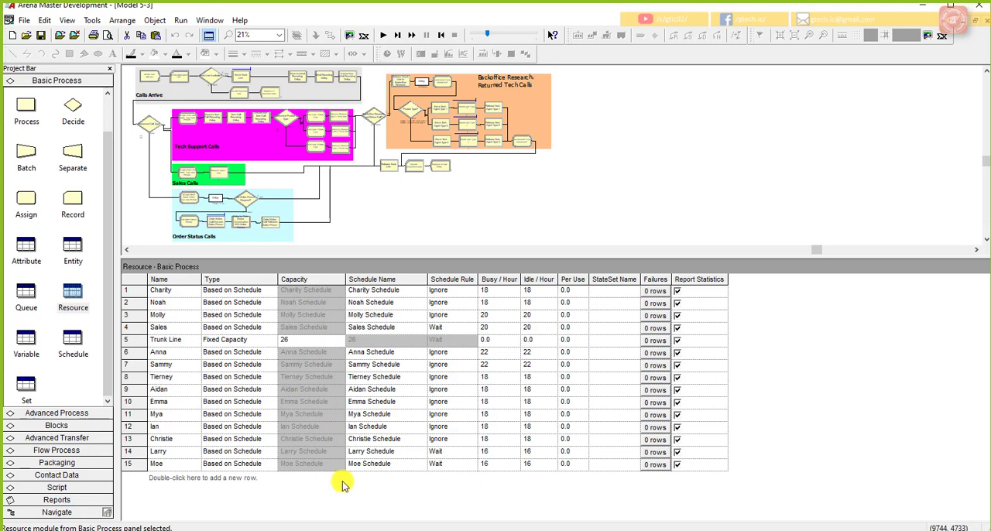
Step: Add a sixteenth resource that reuses the fifteenth resource's settings, and rename it with the next employee's first name
double_click(173, 476)
click(196, 476)
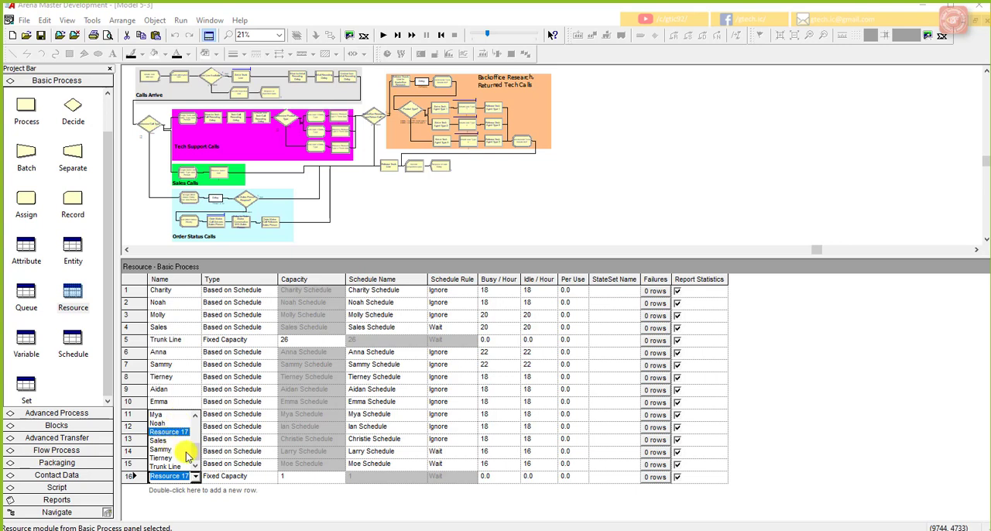
scroll(165, 445, up, 3)
click(161, 463)
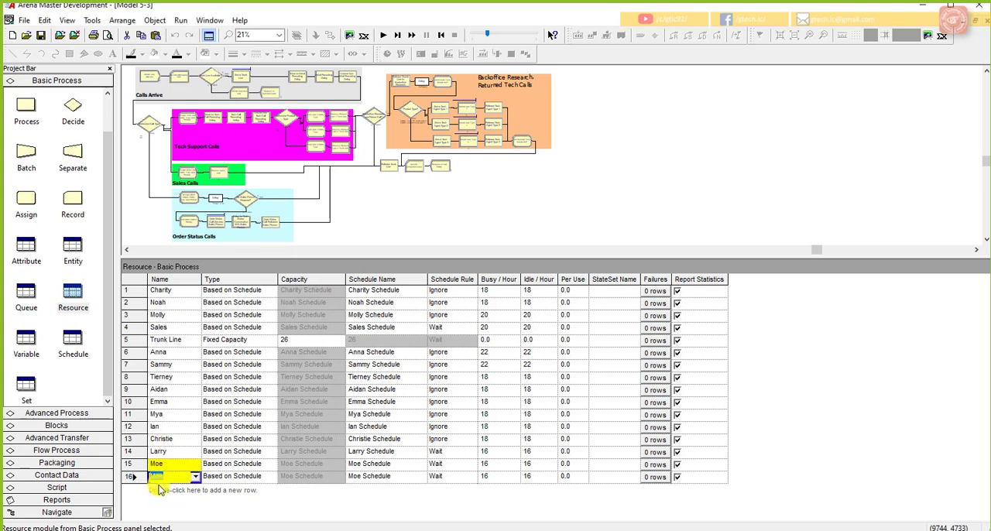
text(Curly)
Step: Set the sixteenth resource's schedule name to that employee's first name followed by Schedule
click(353, 476)
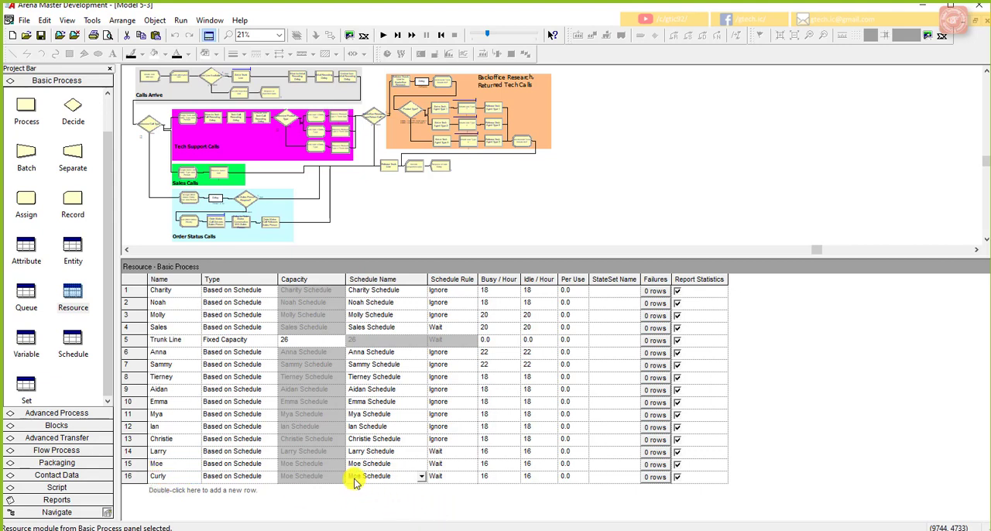
double_click(352, 476)
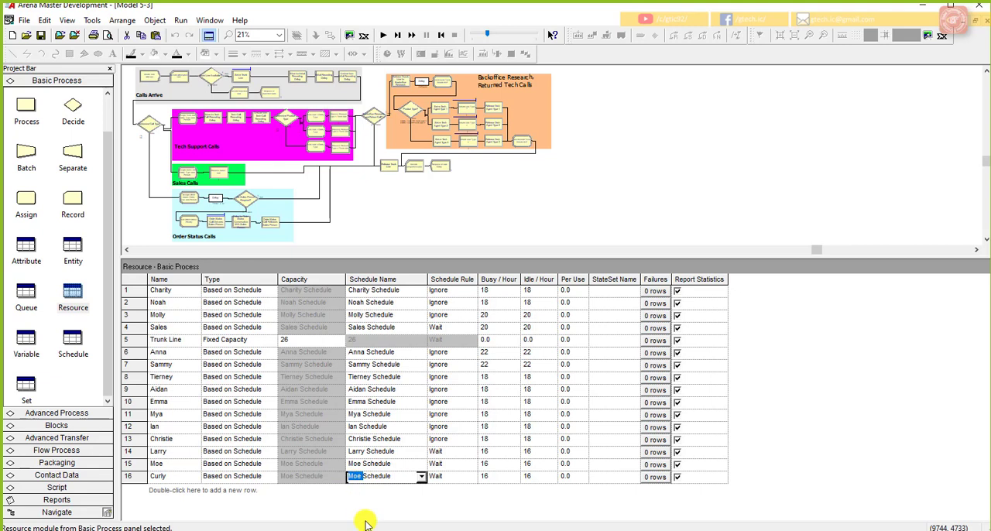
text(Curly)
click(488, 476)
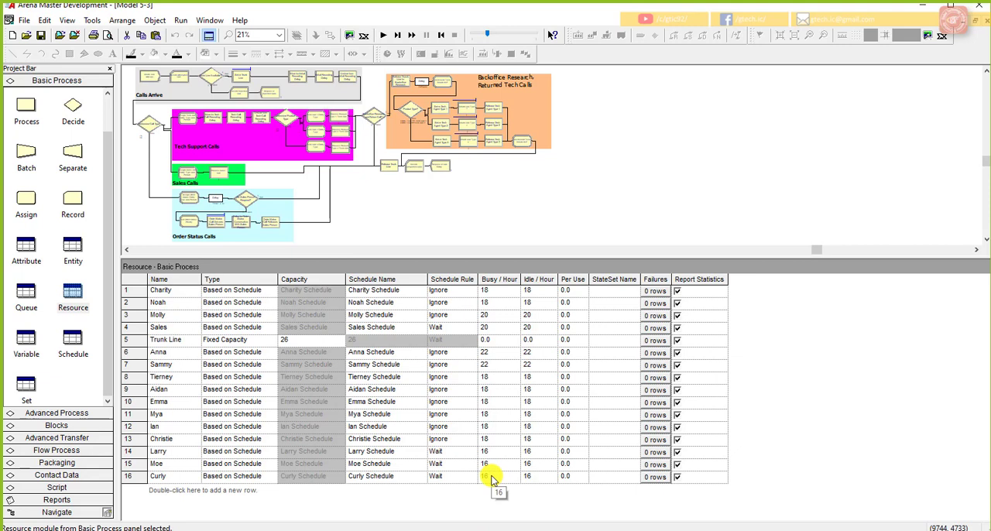
Step: Add a seventeenth resource, enter the new employee's first name as its name, and set its type to Based on Schedule
double_click(158, 493)
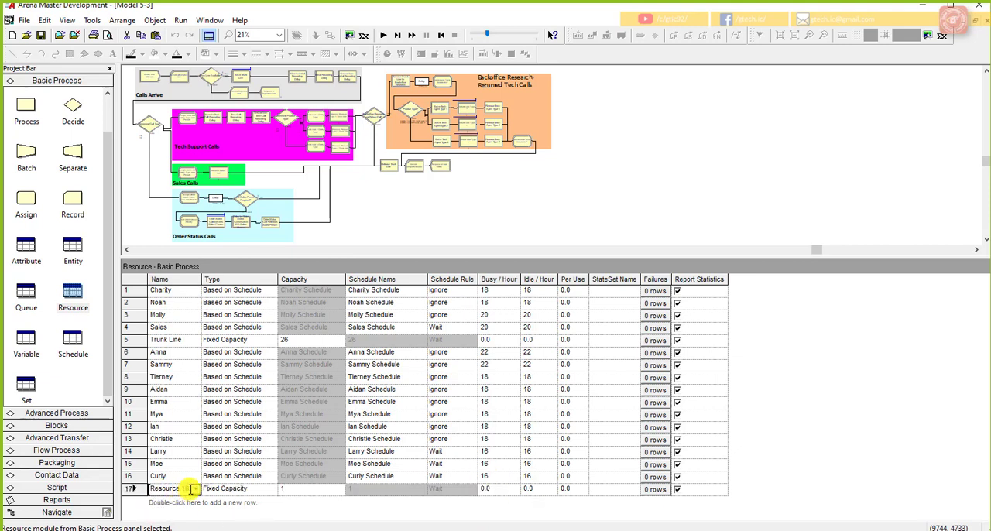
drag(193, 489, 147, 495)
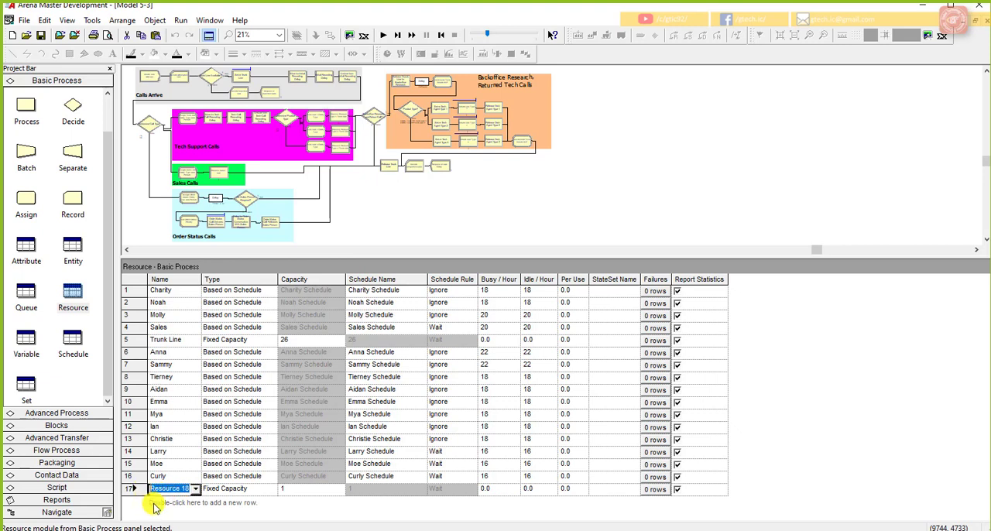
text(Hermann)
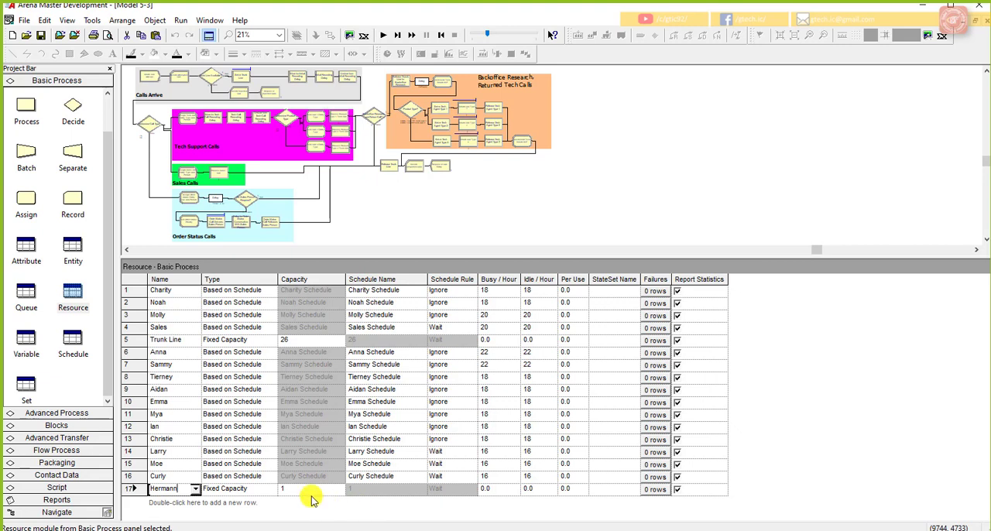
key(Return)
click(273, 489)
click(260, 501)
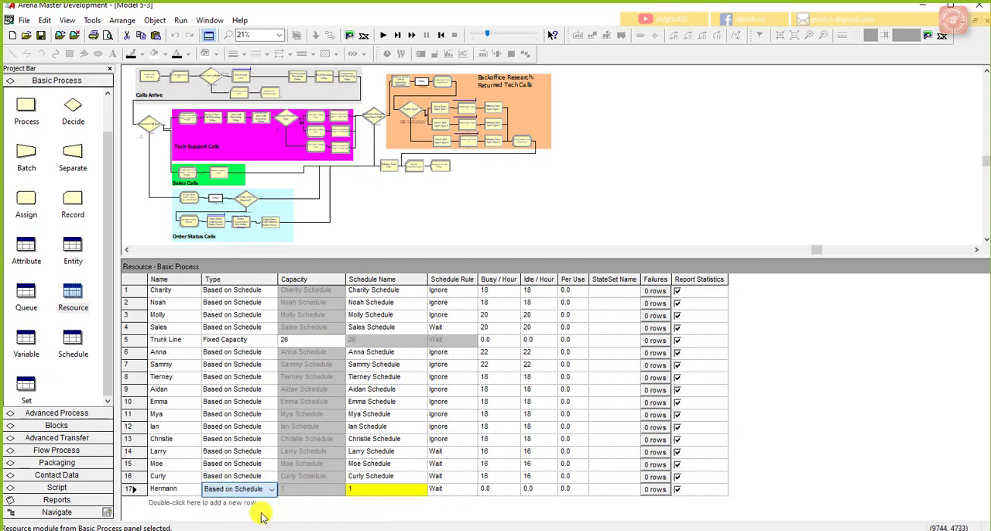
Step: Set the seventeenth resource's schedule name to the employee's first name followed by Schedule, adapting a copy of the sixteenth row's schedule name
click(364, 490)
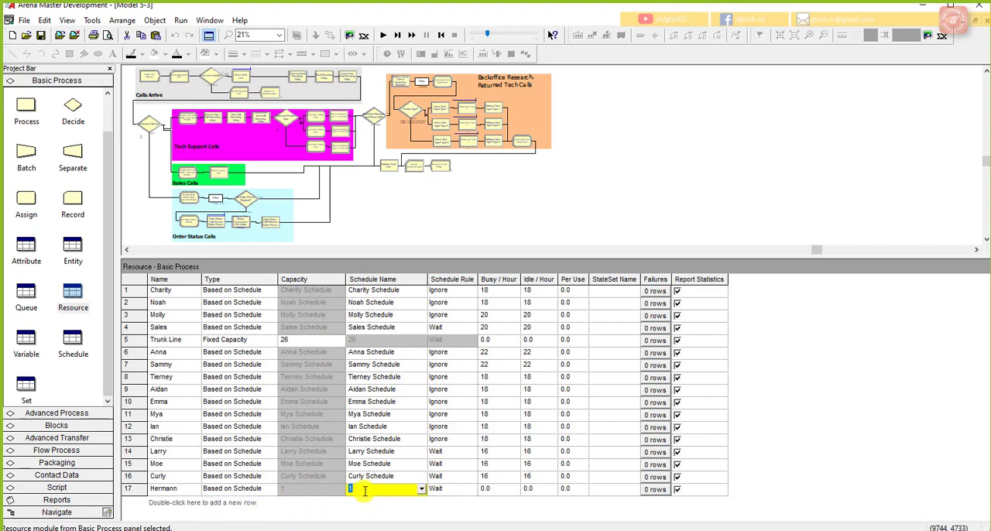
click(403, 477)
click(403, 477)
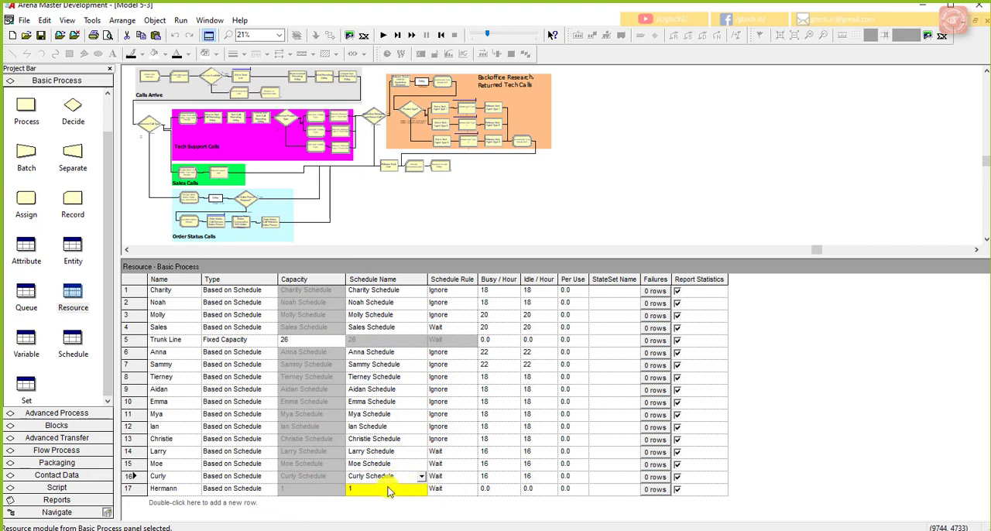
drag(397, 478, 335, 475)
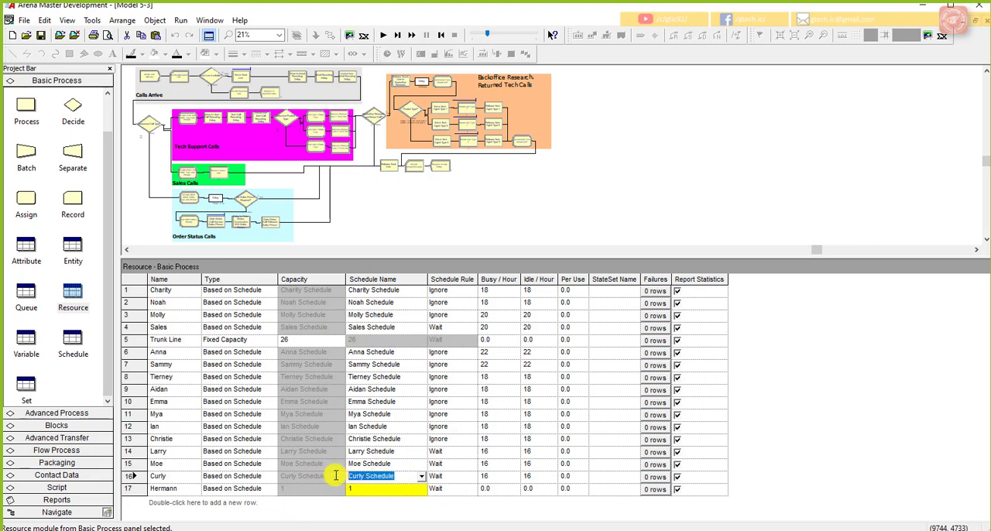
key(ctrl+c)
click(372, 493)
key(ctrl+v)
drag(366, 489, 343, 493)
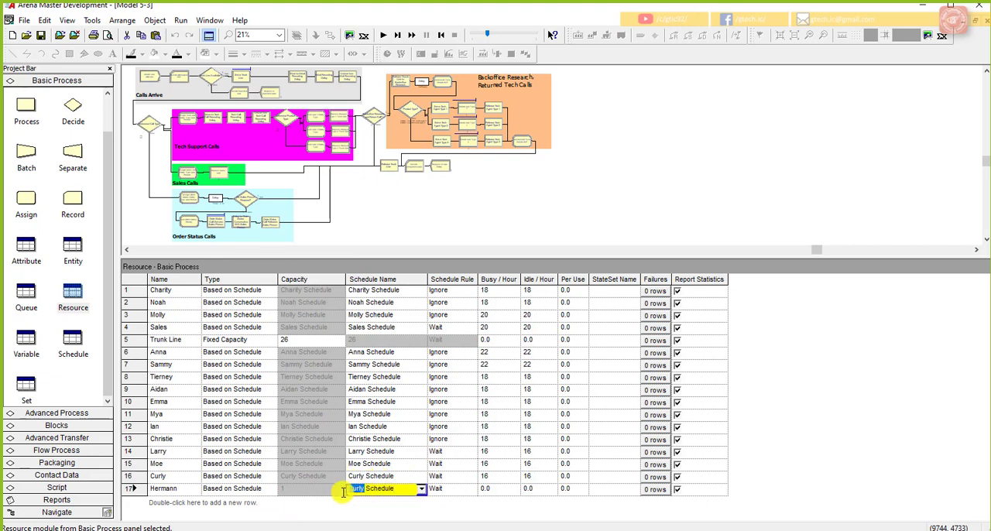
text(Herman)
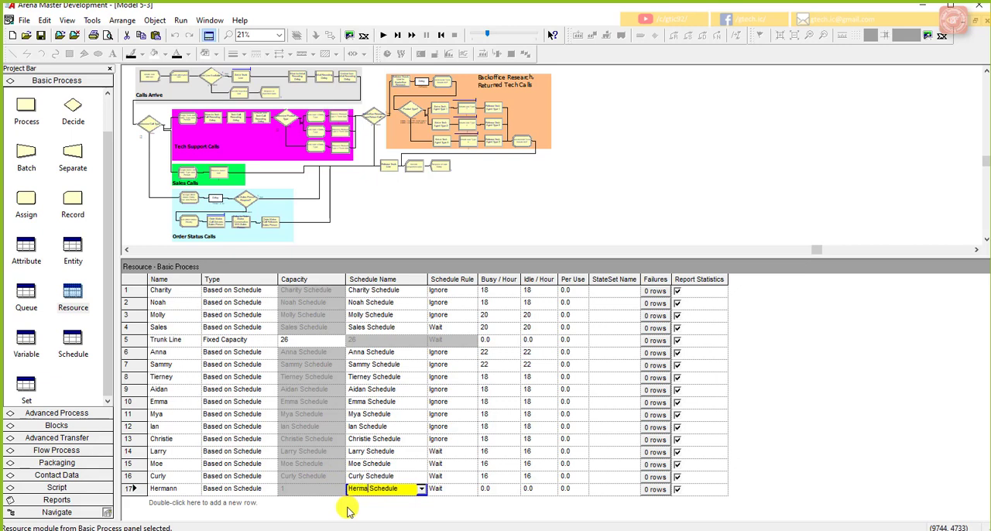
text(n)
click(490, 491)
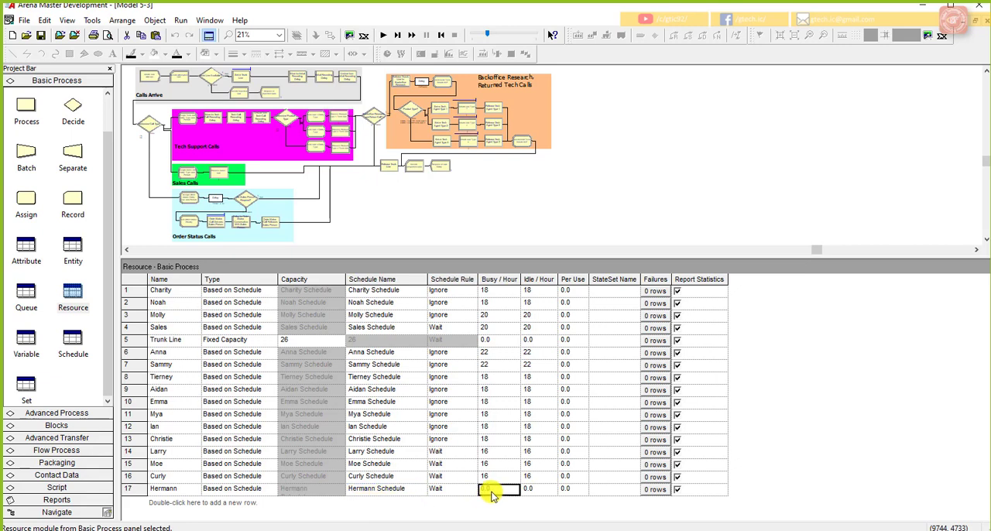
Step: Set the seventeenth resource's Busy / Hour and Idle / Hour costs to 18 each
click(492, 493)
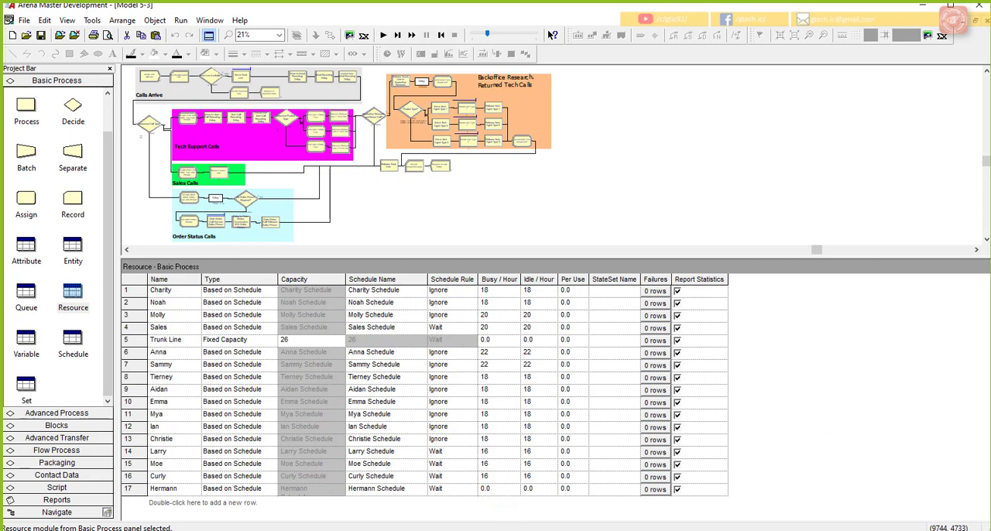
double_click(487, 489)
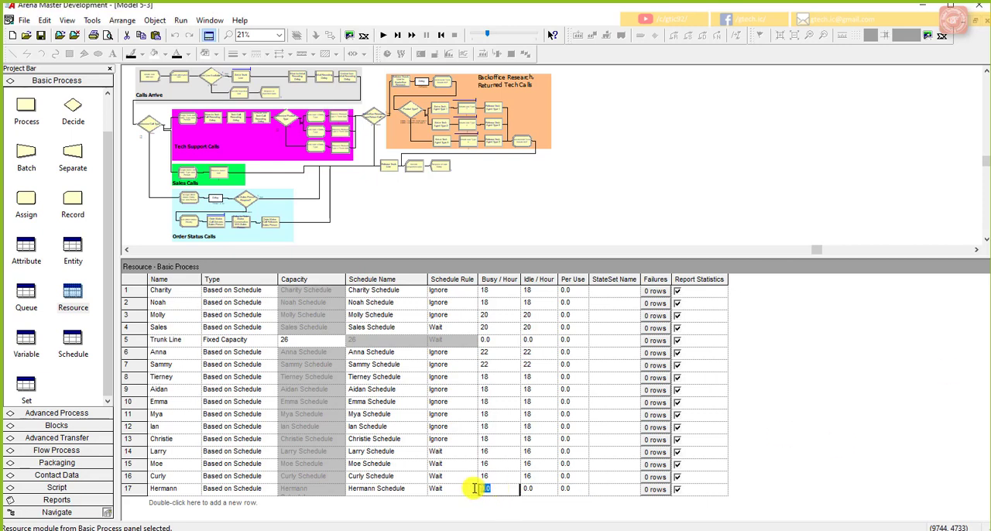
text(18)
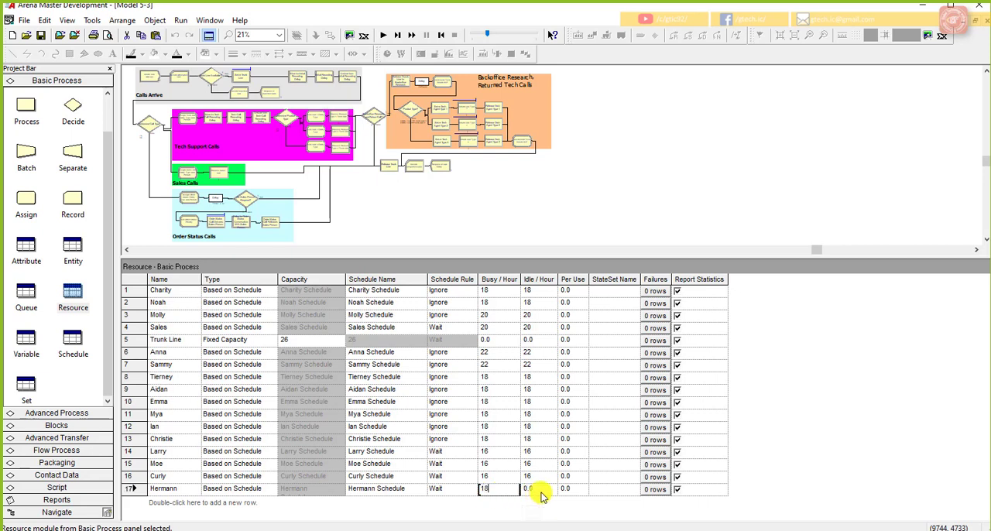
click(541, 492)
double_click(530, 490)
text(1)
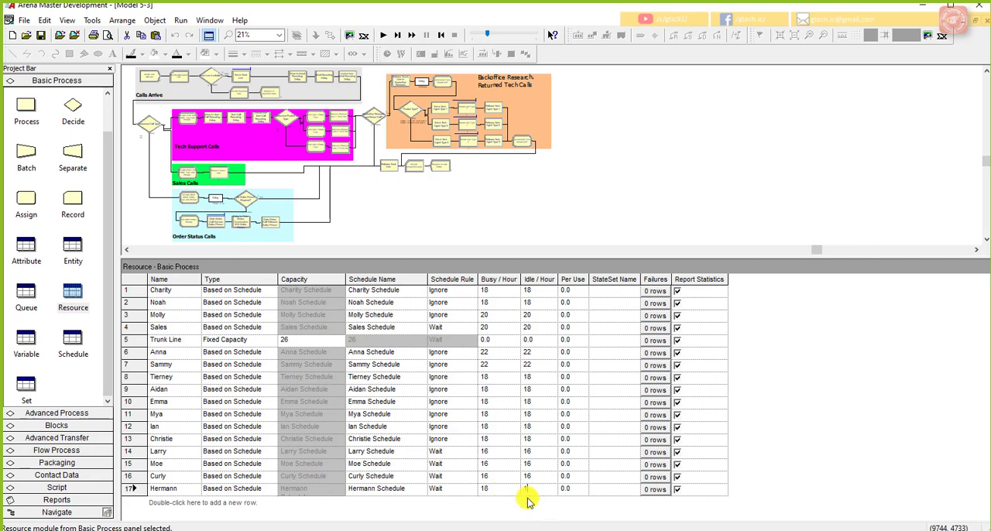
text(8)
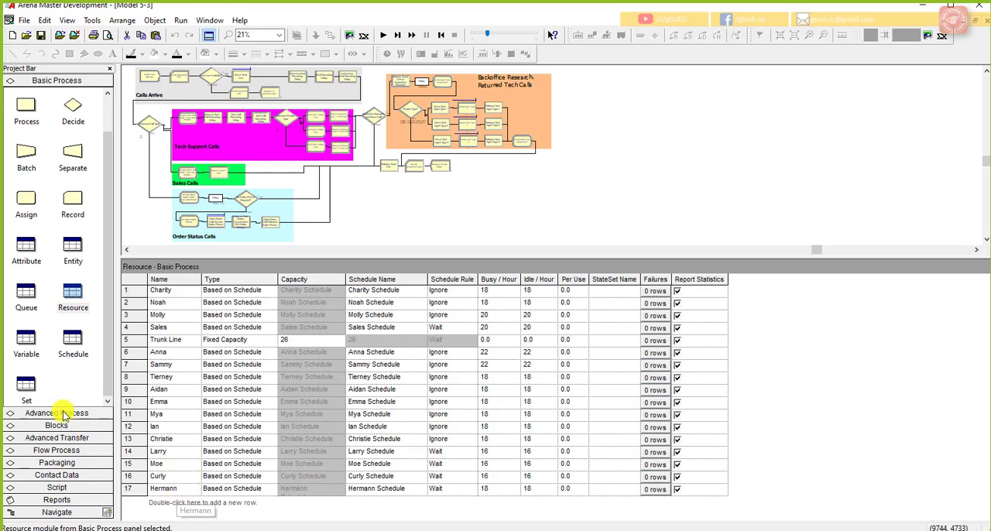
Step: Open the schedule list and examine the schedules belonging to the newly added resources
click(28, 344)
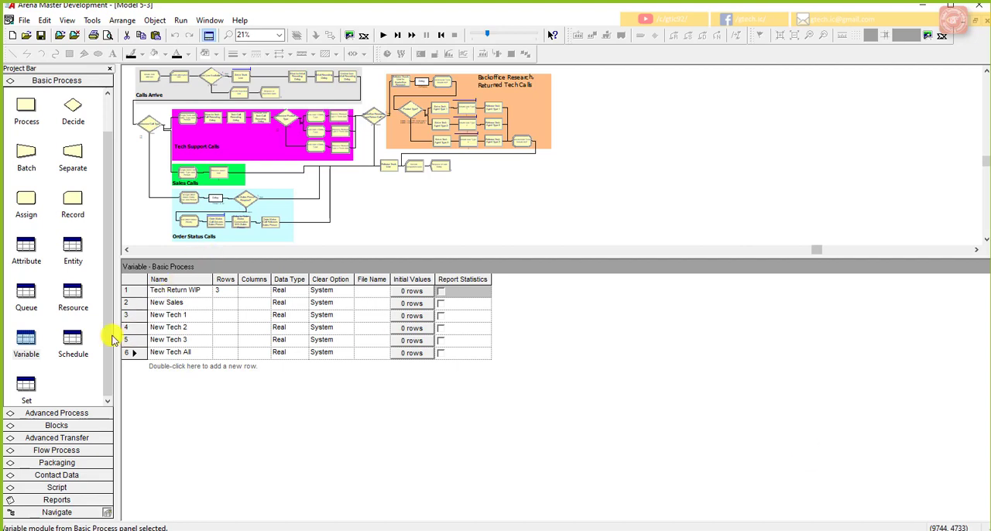
click(73, 298)
click(73, 343)
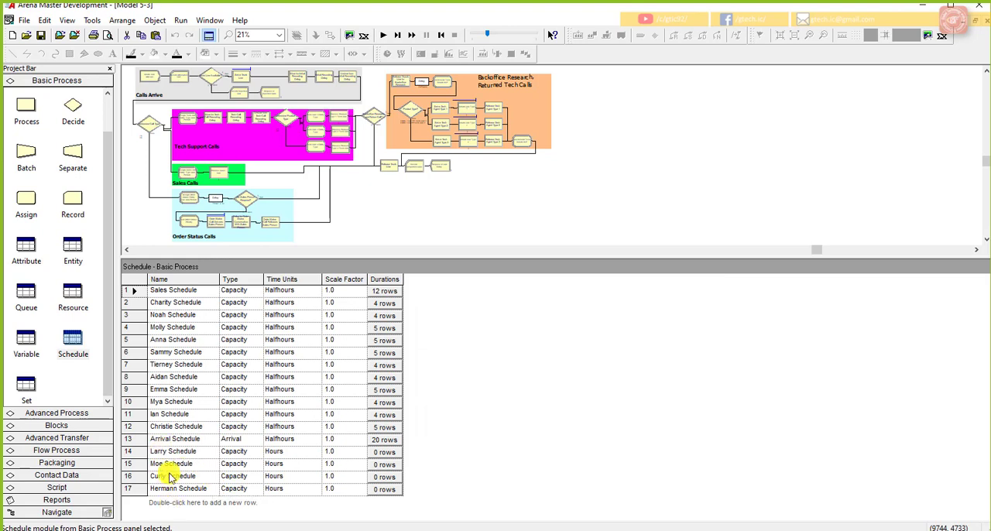
click(173, 465)
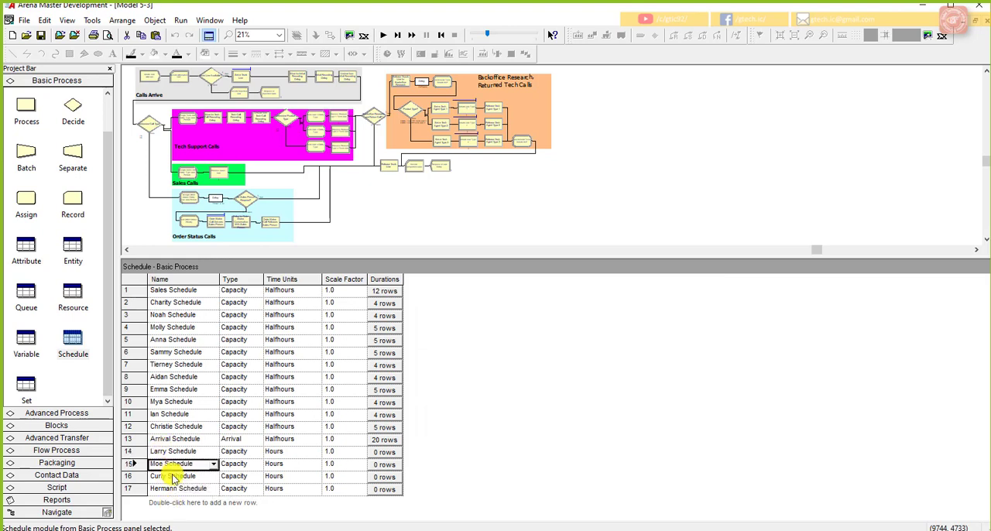
click(169, 476)
click(175, 489)
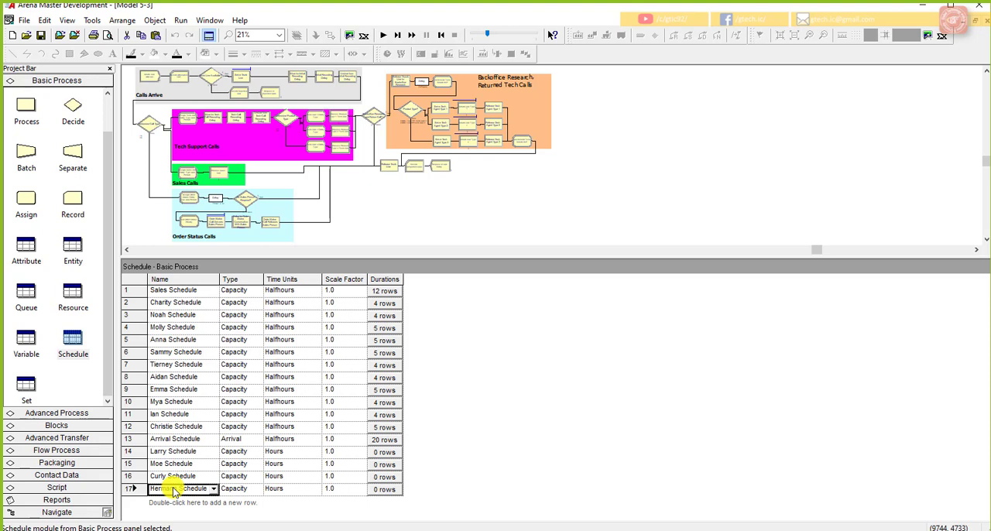
Step: In the fourteenth schedule, add a duration entry with capacity 0 for 8 periods and set the time units to Halfhours
click(132, 451)
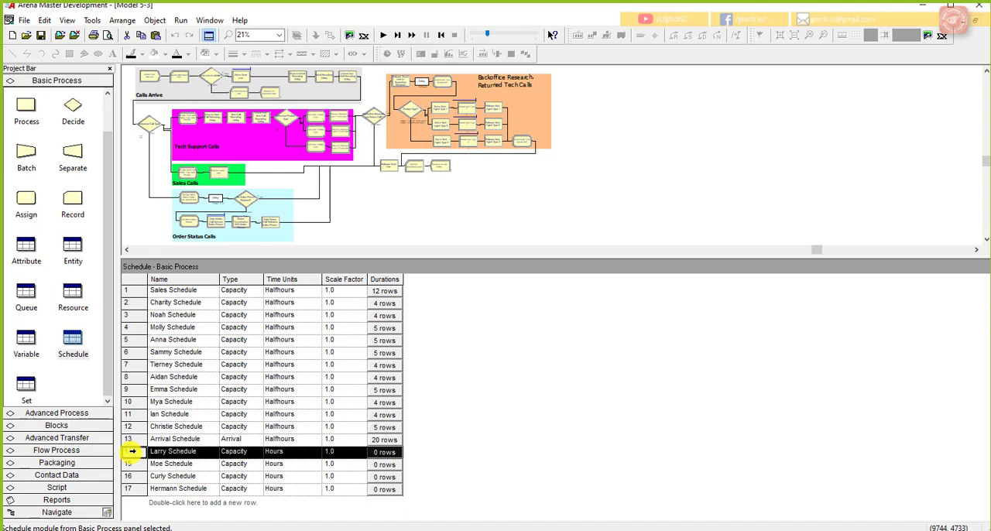
double_click(132, 451)
drag(471, 171, 455, 170)
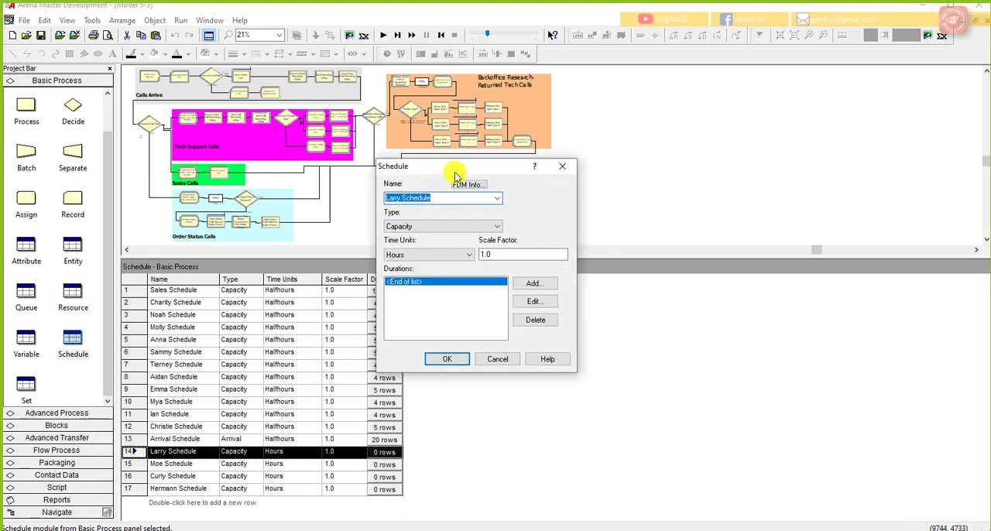
click(528, 284)
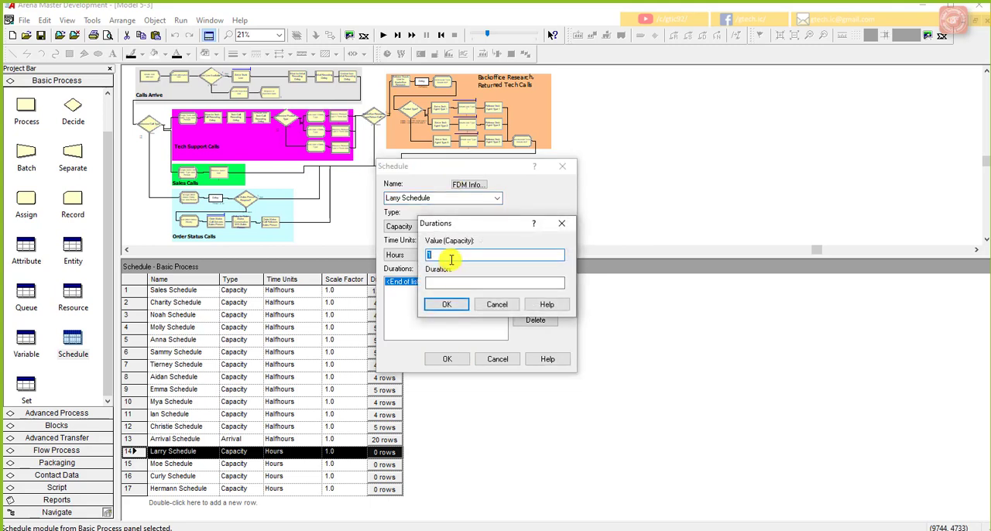
text(0)
click(443, 284)
text(8)
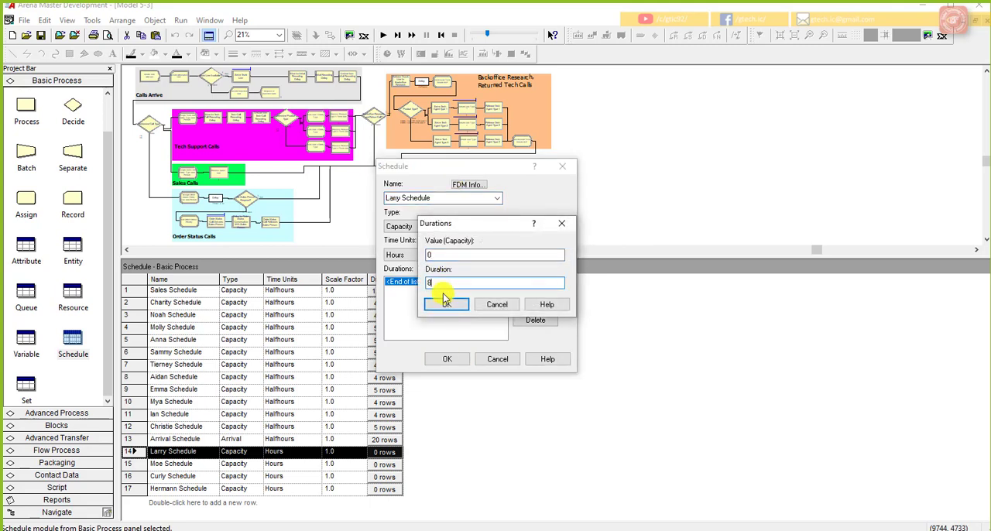
click(447, 301)
click(455, 255)
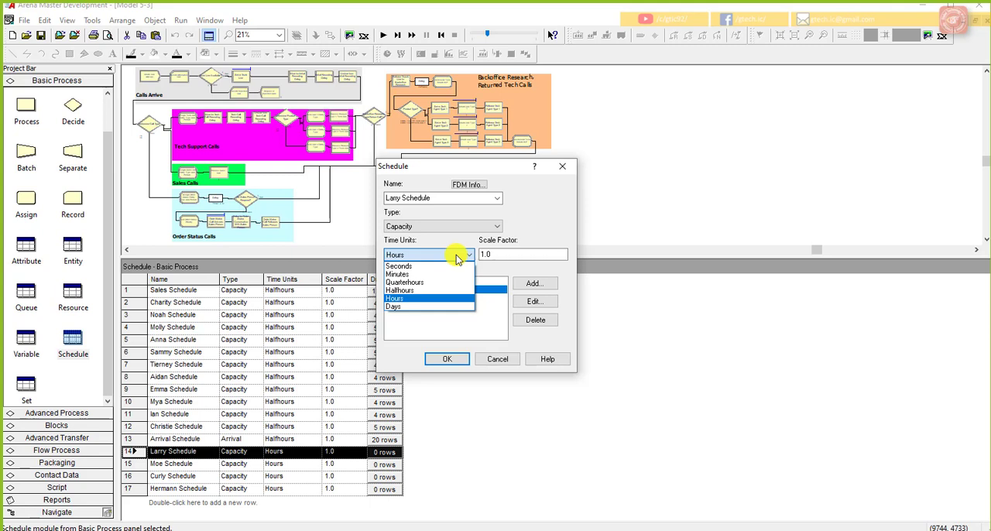
click(434, 290)
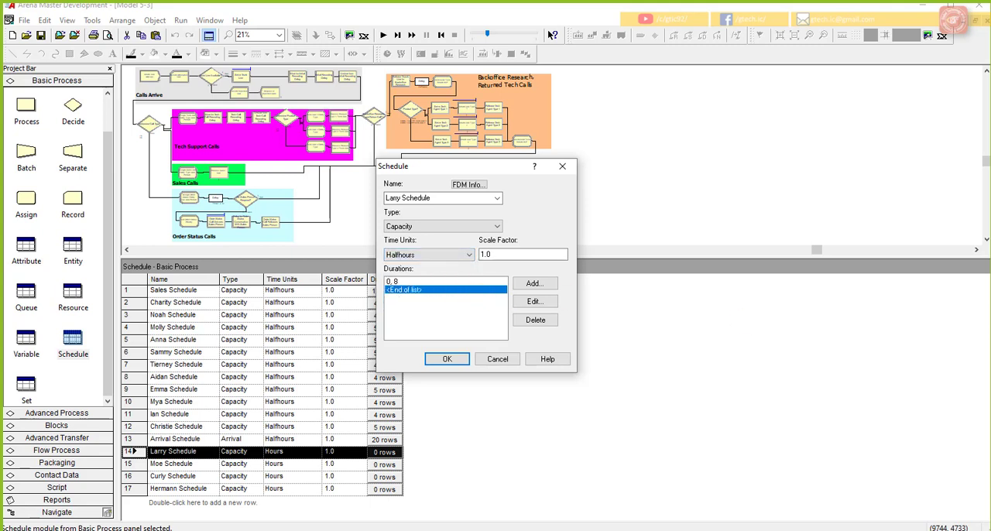
Step: Start a second duration entry in the fourteenth schedule and build its capacity expression from the current value of the variable New Tech 1
click(551, 284)
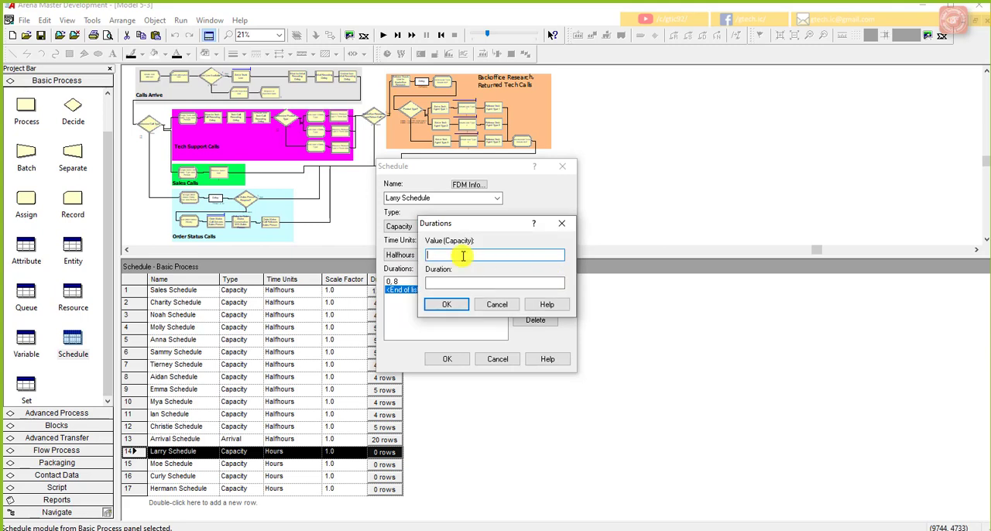
right_click(463, 256)
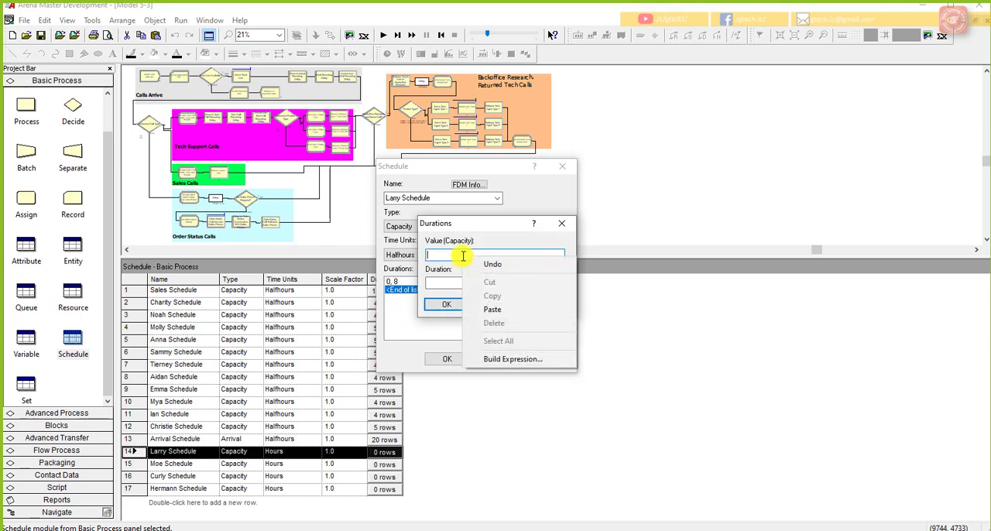
click(519, 359)
drag(504, 126, 647, 141)
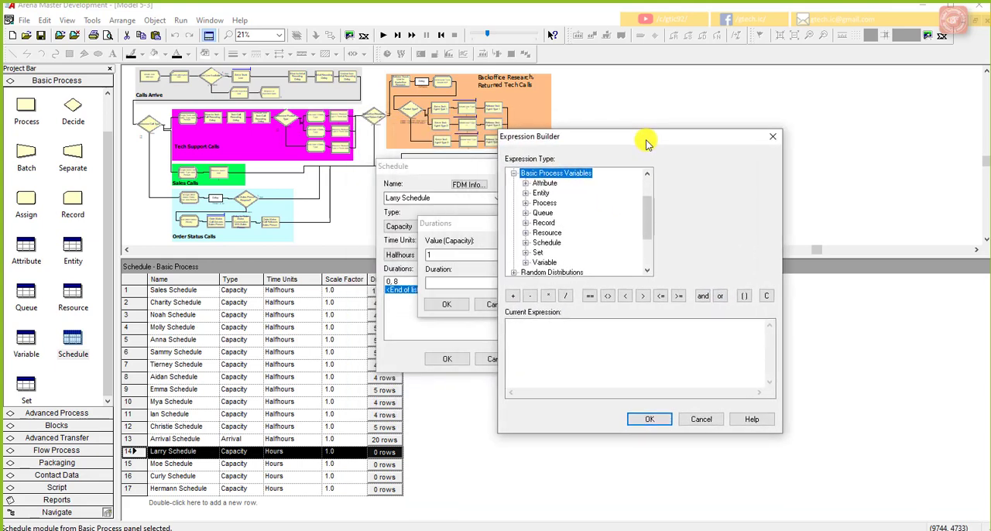
scroll(546, 218, up, 2)
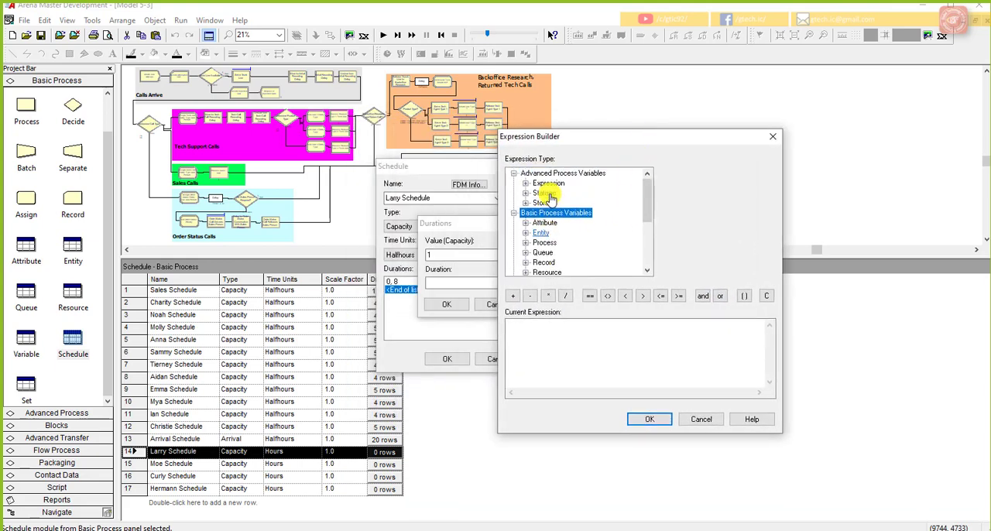
double_click(553, 214)
double_click(553, 214)
double_click(544, 263)
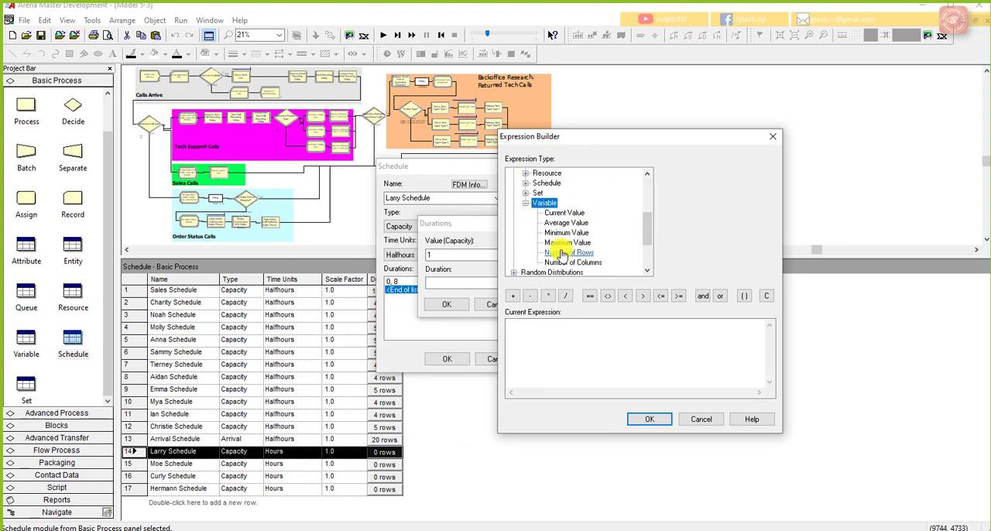
click(565, 212)
click(770, 173)
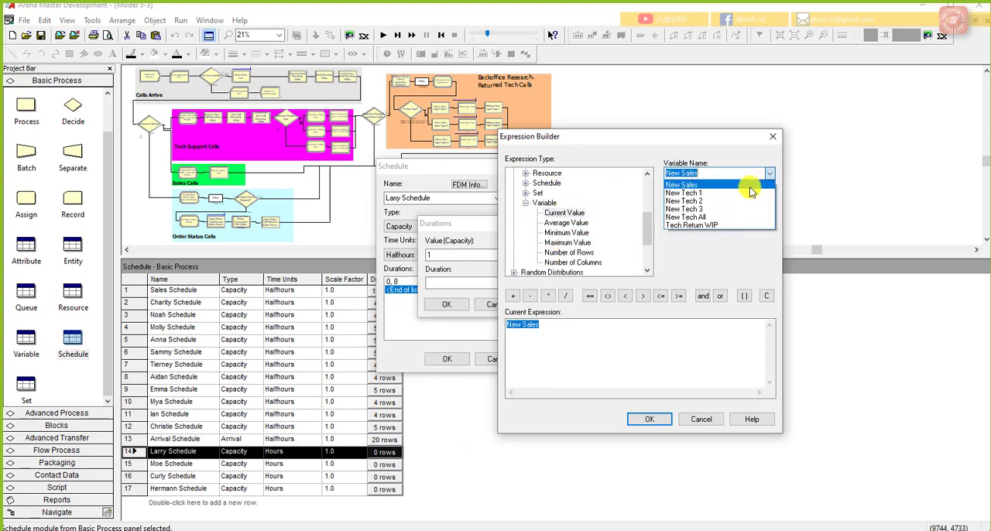
click(748, 193)
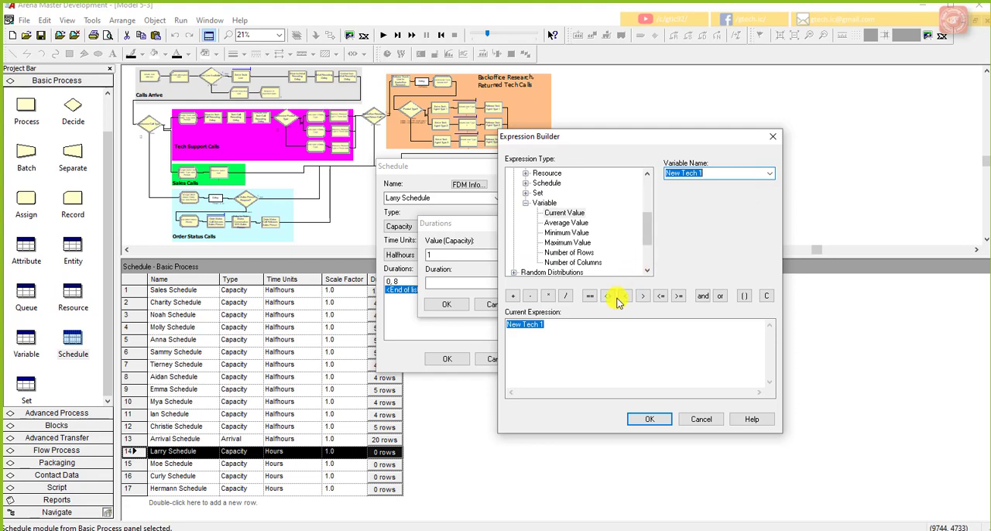
click(587, 324)
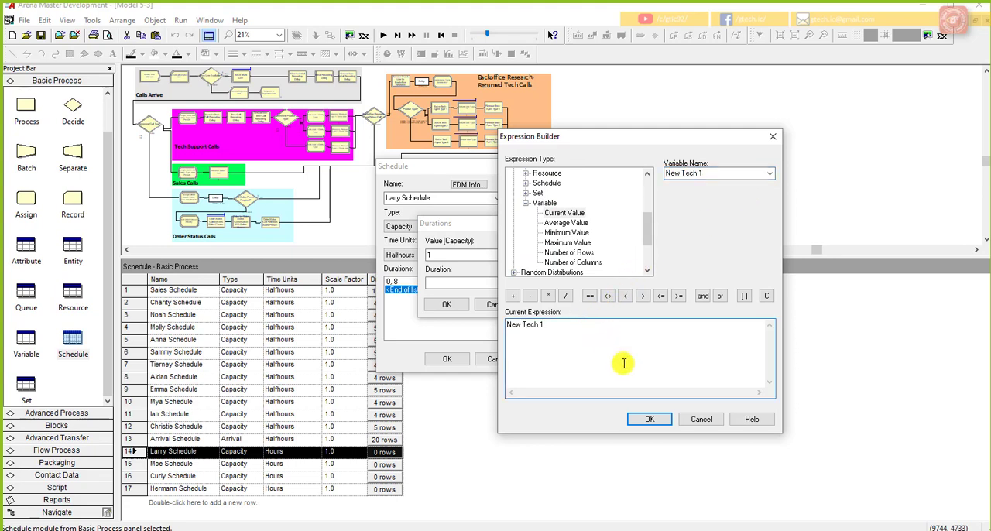
click(651, 419)
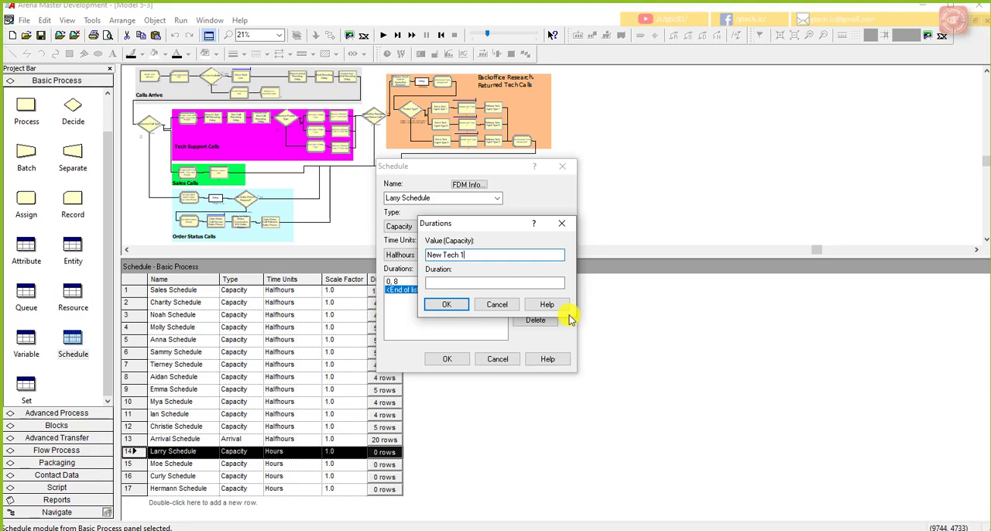
Step: Set the New Tech 1 entry's duration to 8 and add it to the fourteenth schedule
click(543, 284)
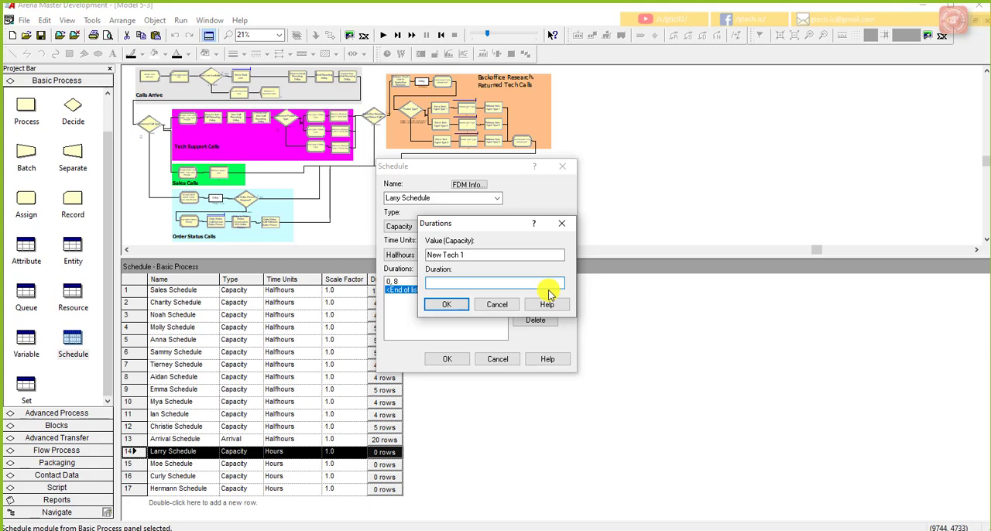
text(8)
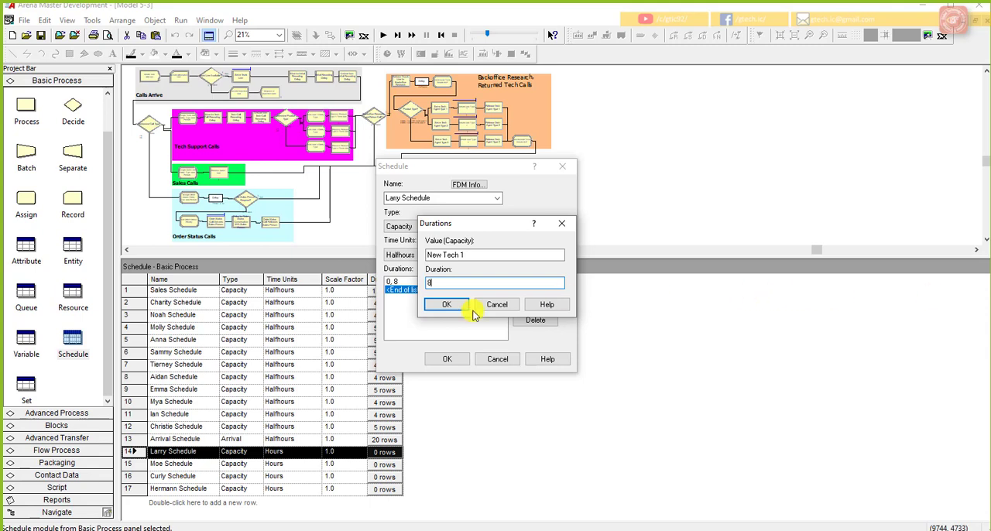
click(443, 305)
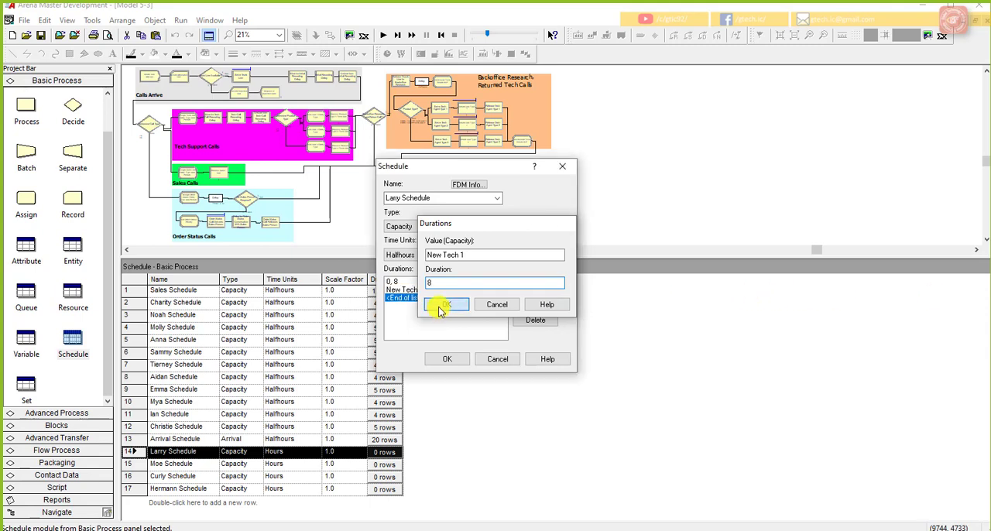
Step: Add a third duration entry with capacity 0 for 6 half-hours and save the fourteenth schedule
click(531, 286)
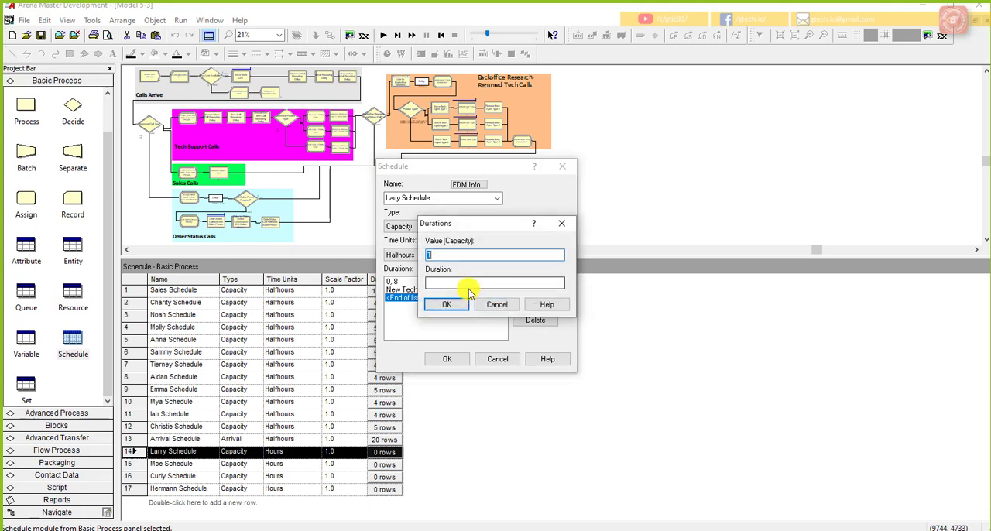
text(0)
click(462, 283)
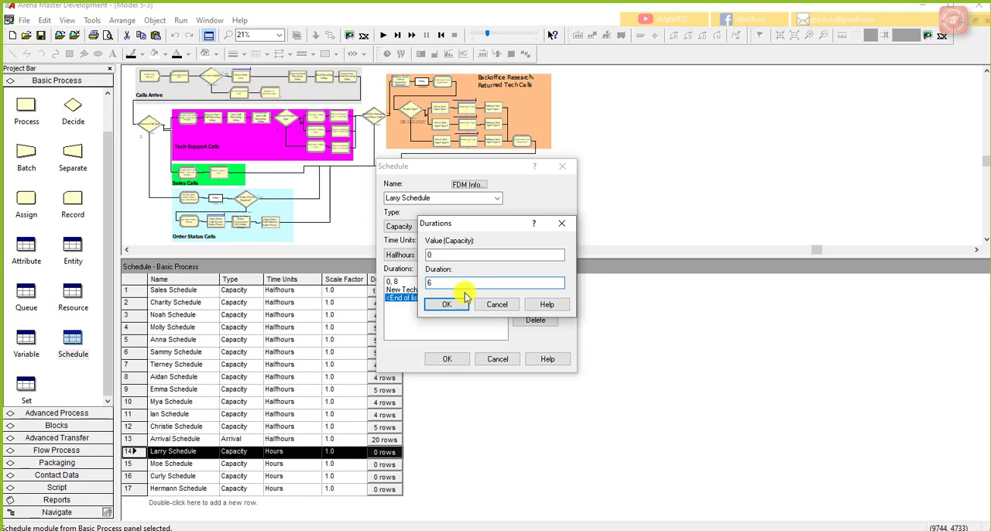
click(446, 303)
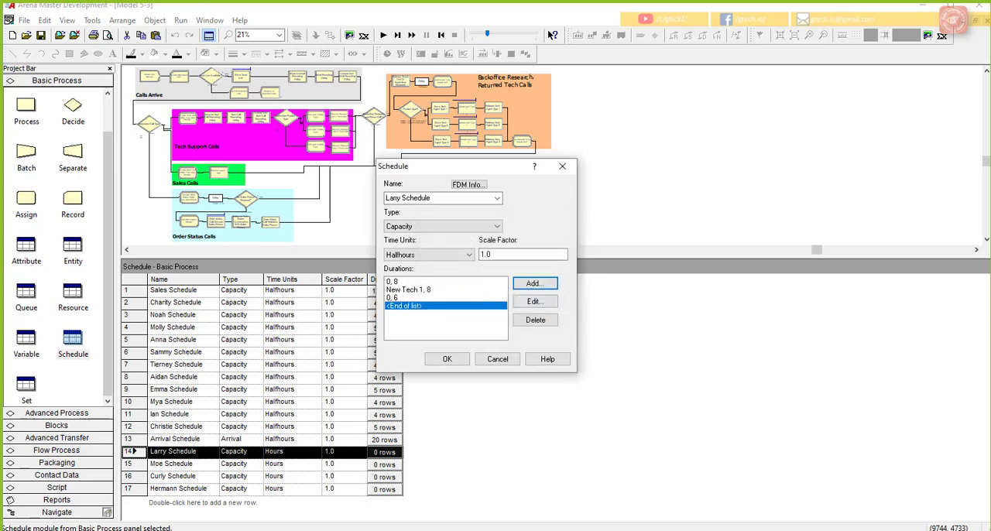
click(460, 361)
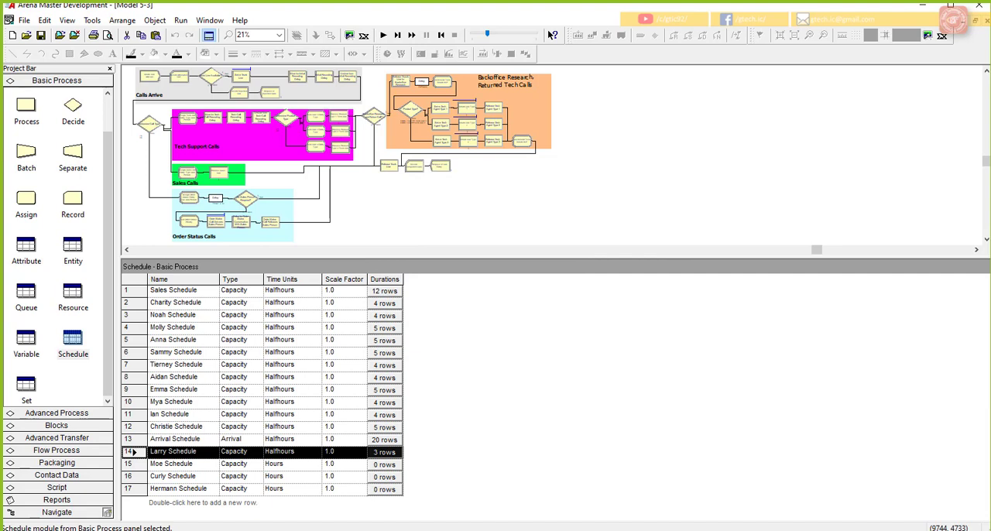
Step: Open the fifteenth schedule, set its time units to Halfhours, and add a duration entry with capacity 0 for 8 periods
click(152, 465)
double_click(136, 464)
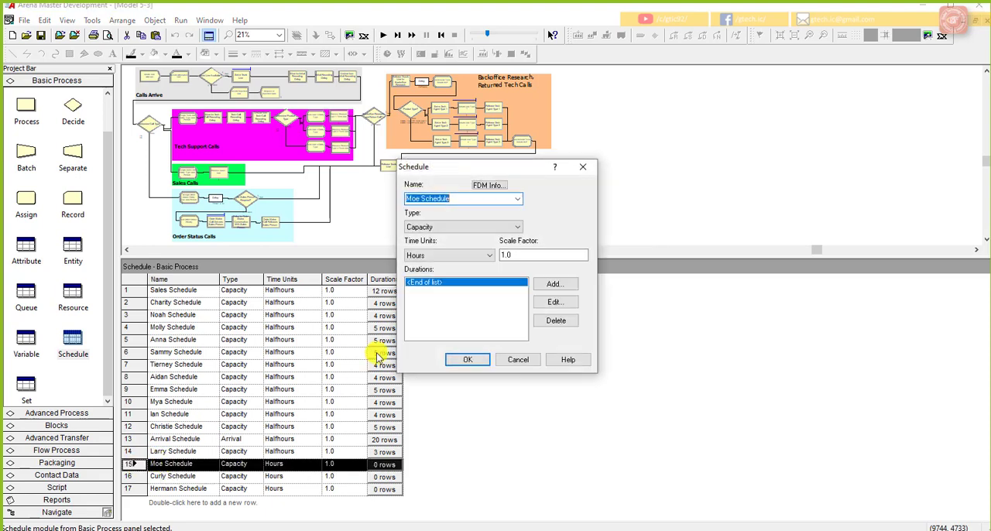
click(449, 257)
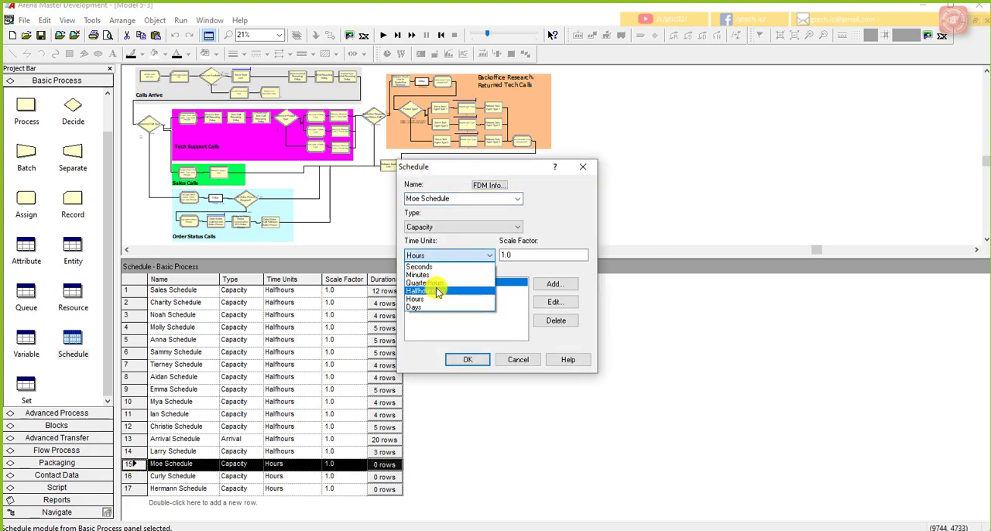
click(438, 288)
click(550, 285)
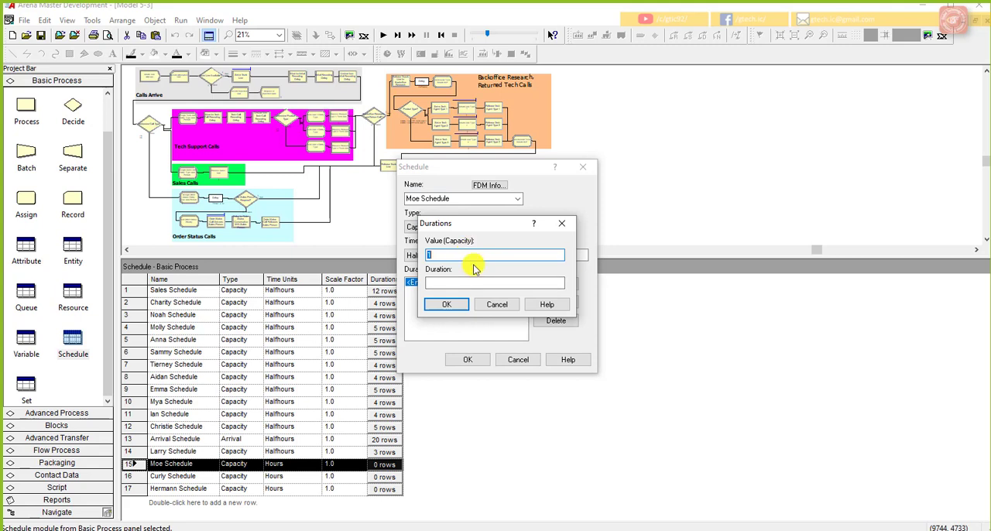
text(0)
click(459, 283)
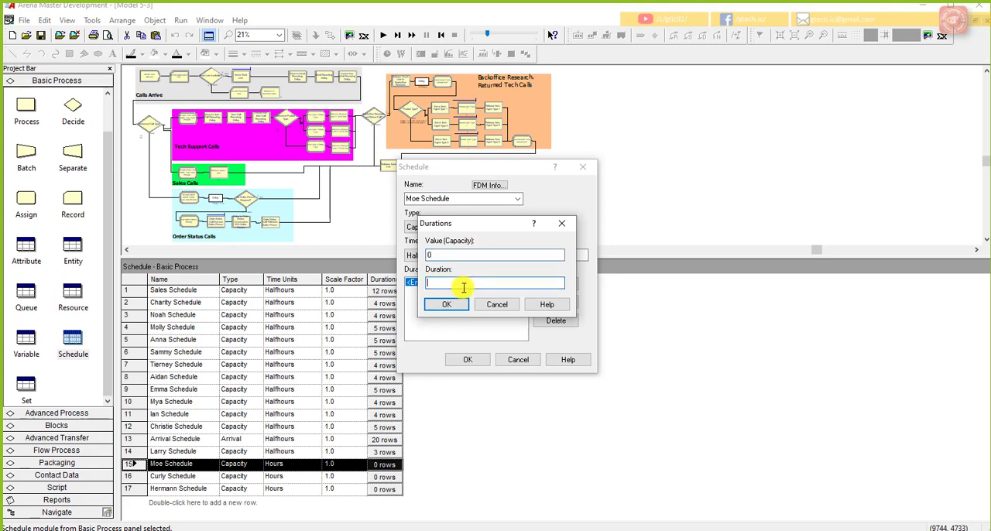
click(449, 304)
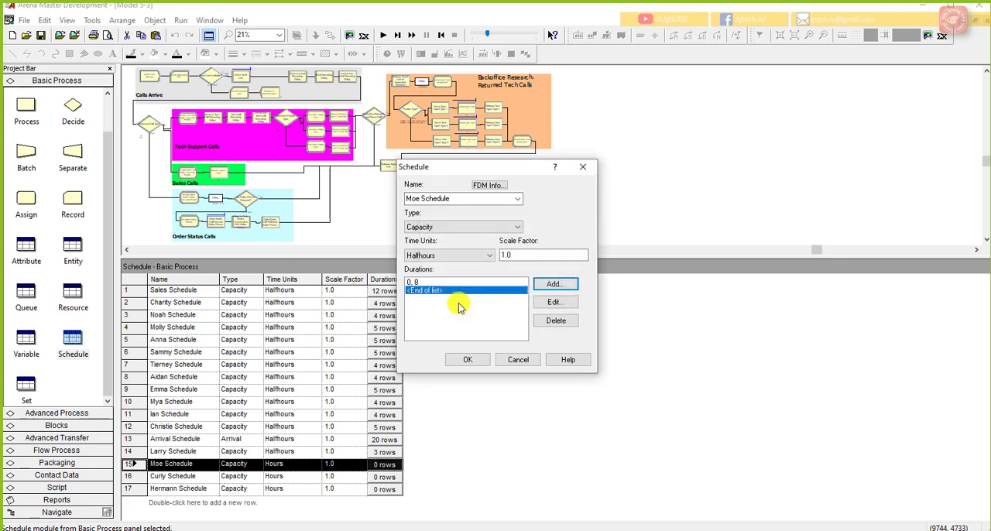
Step: Add a second duration entry to the fifteenth schedule with the current value of New Tech 2 as capacity and a duration of 8
click(546, 285)
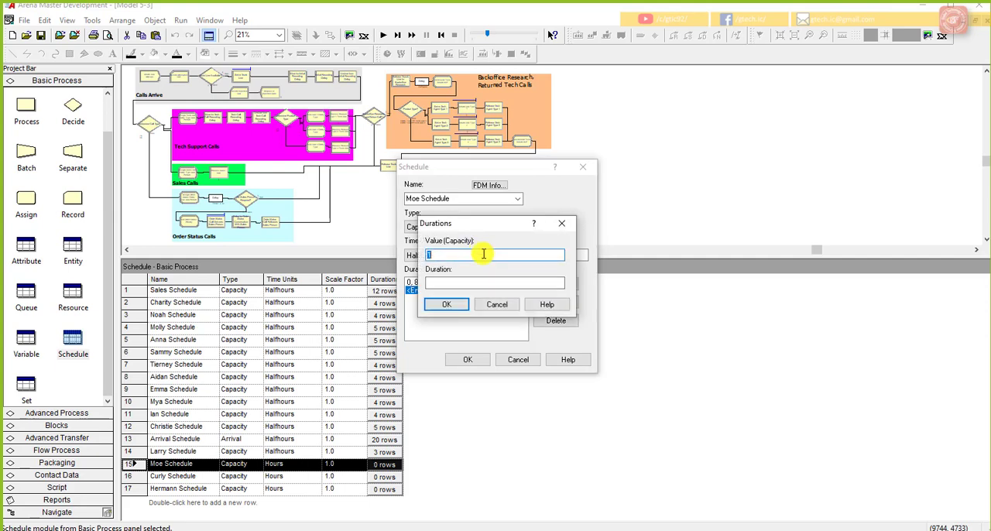
right_click(483, 256)
click(533, 356)
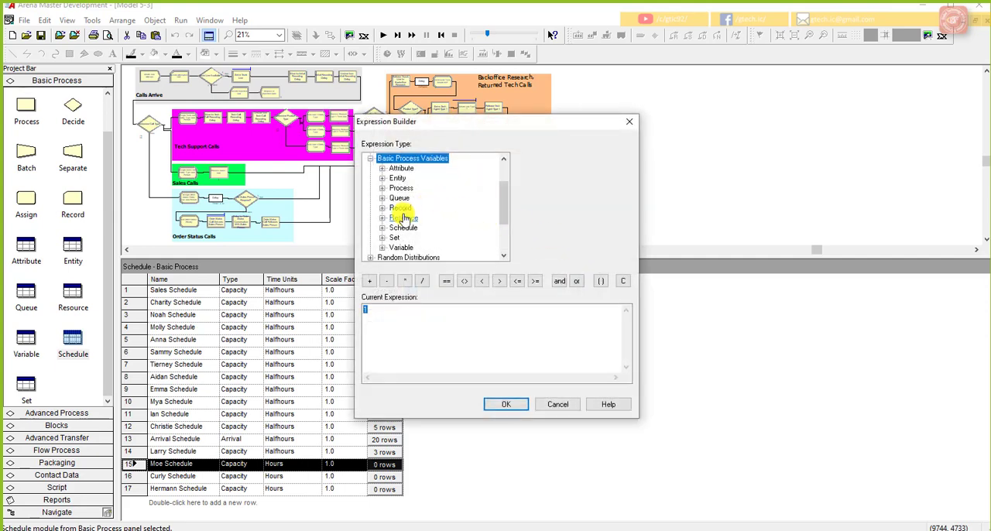
double_click(404, 247)
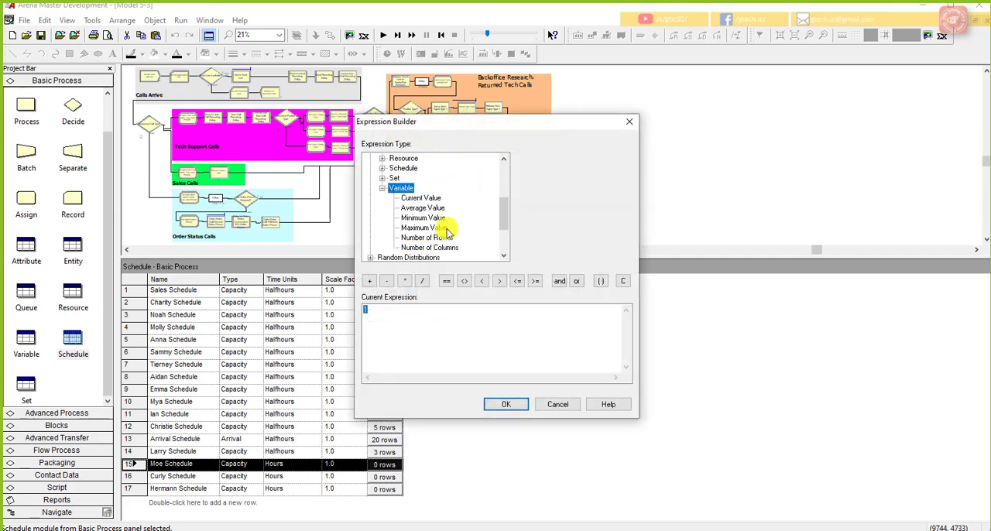
click(420, 198)
click(626, 158)
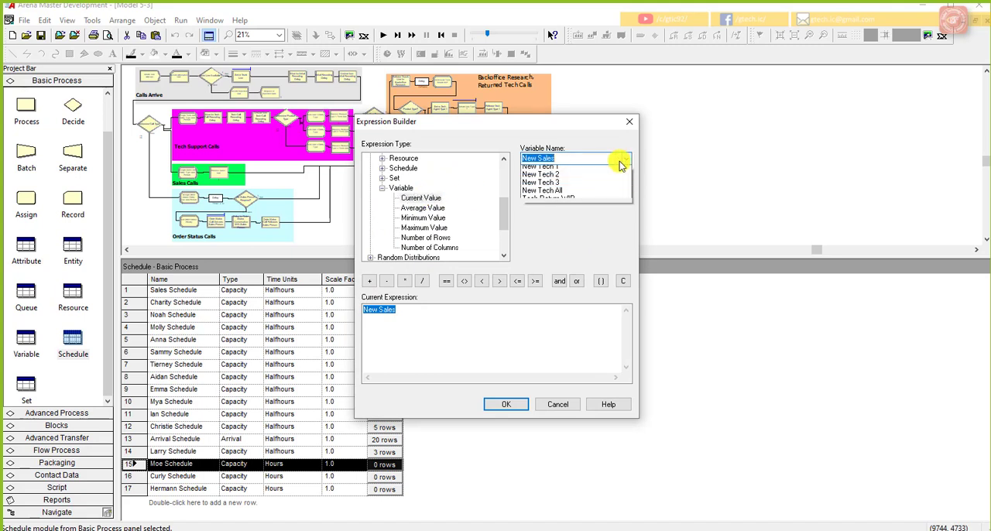
click(573, 187)
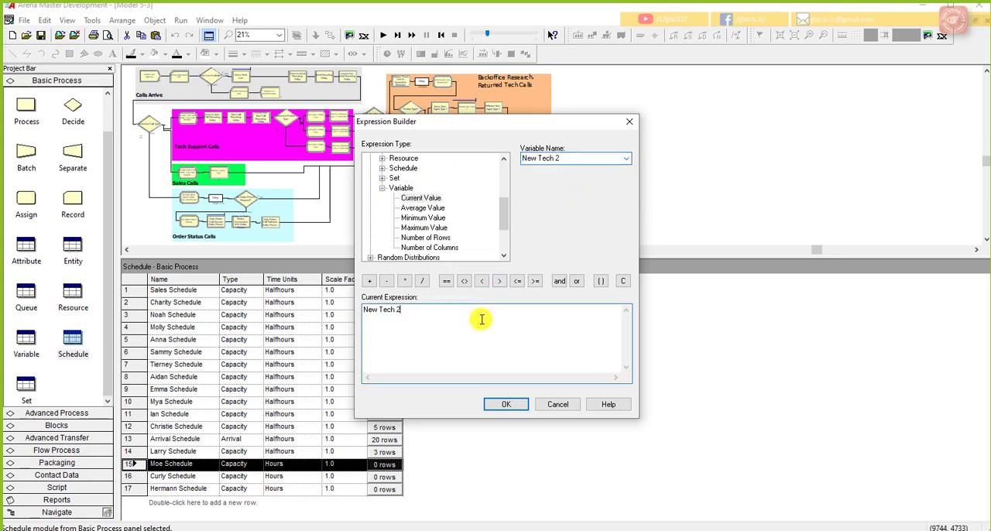
click(504, 401)
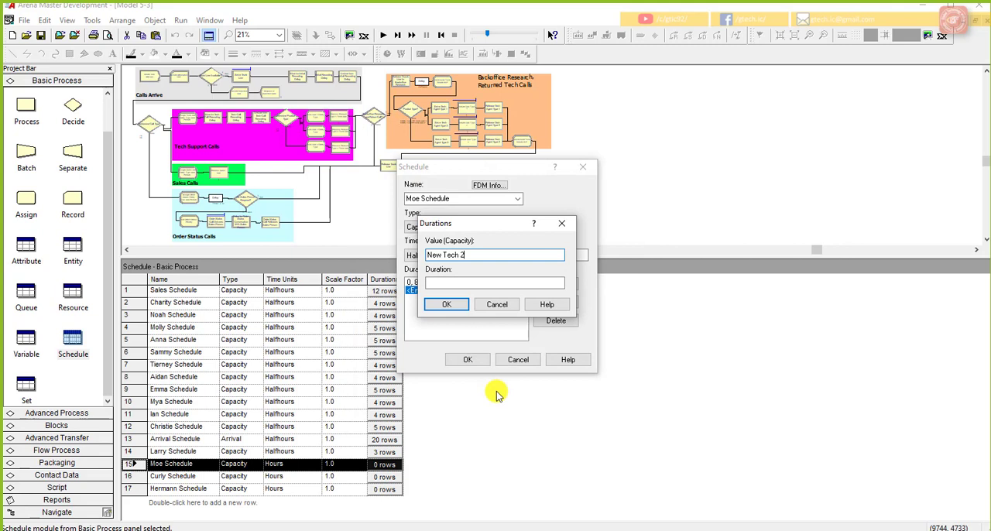
click(475, 283)
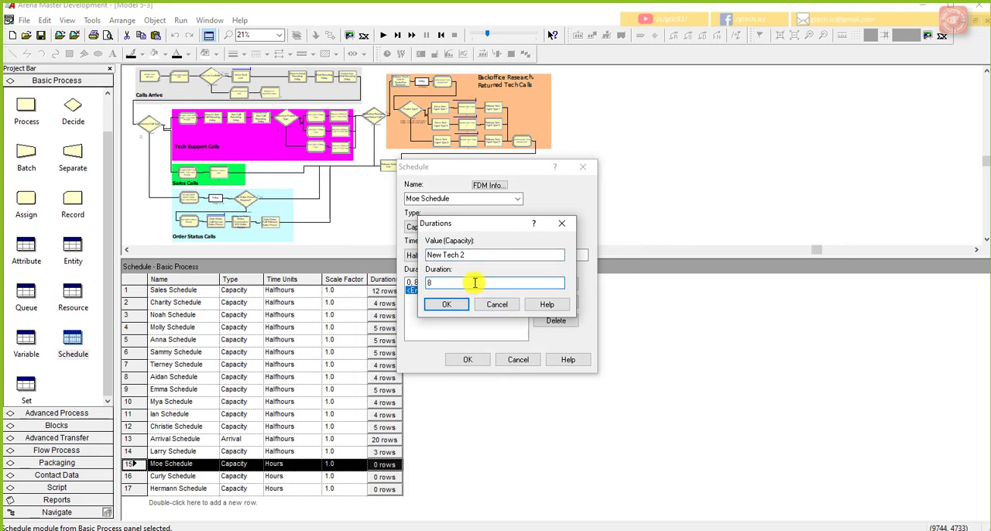
text(8)
click(447, 305)
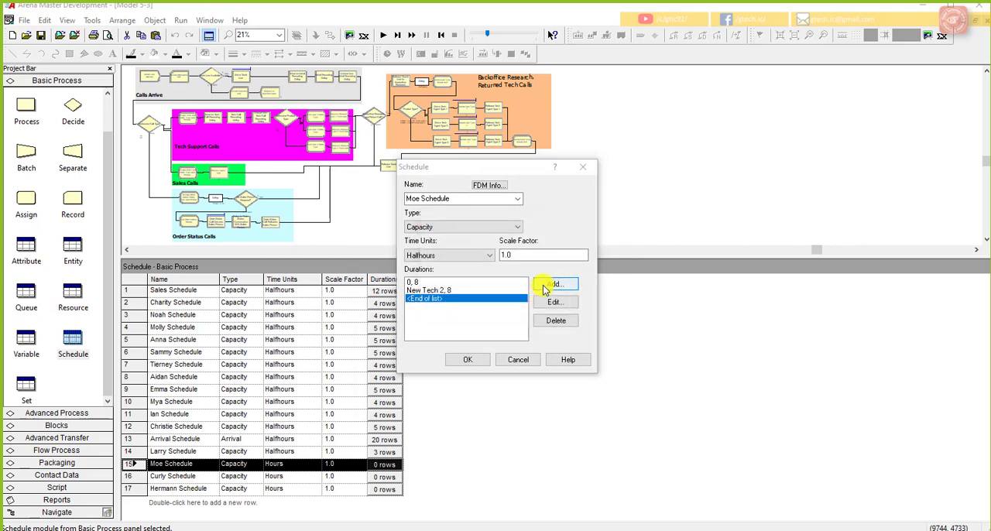
Step: Add a third duration entry with capacity 0 for 6 half-hours and save the fifteenth schedule
click(554, 284)
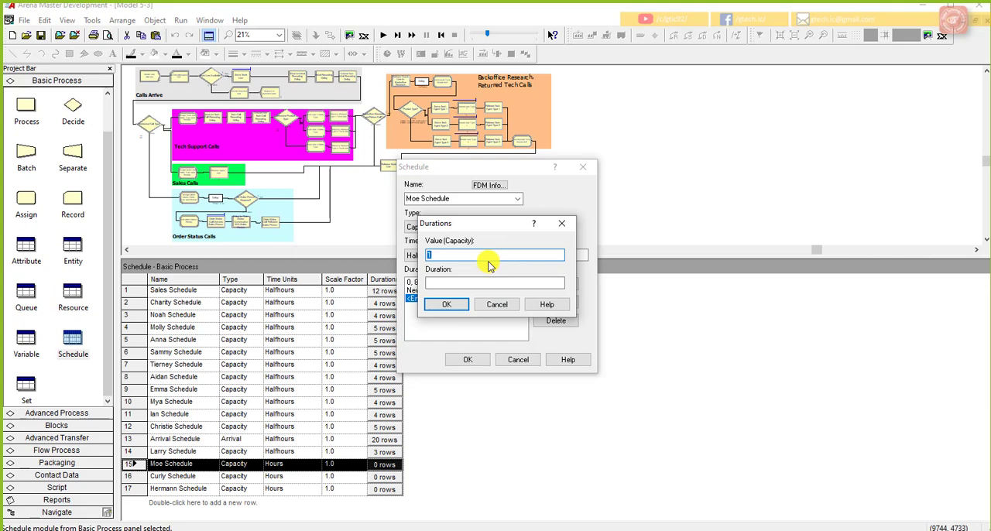
text(0)
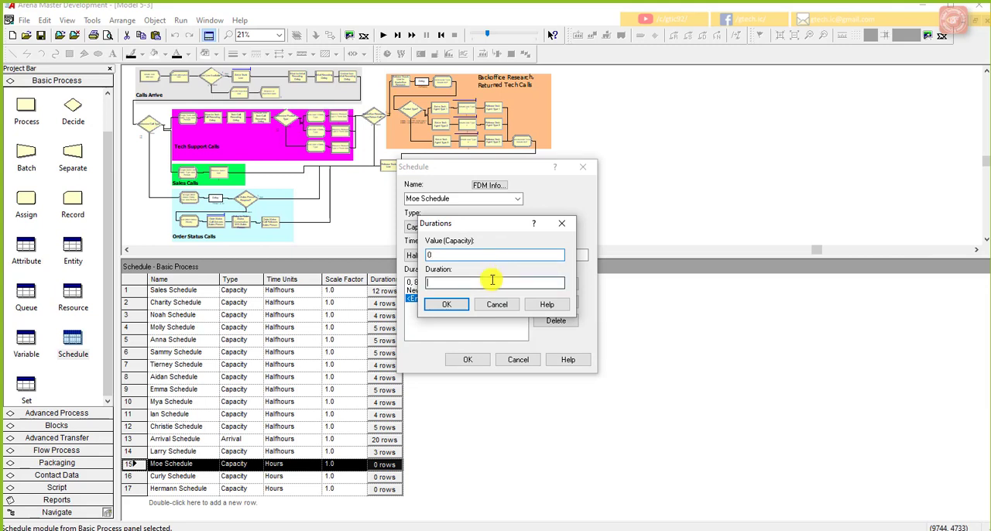
click(491, 281)
text(6)
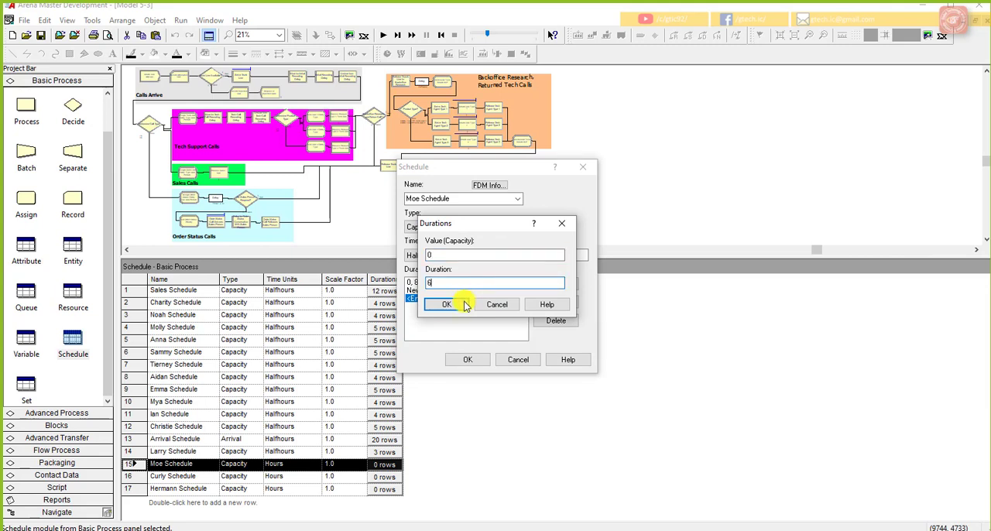
click(458, 304)
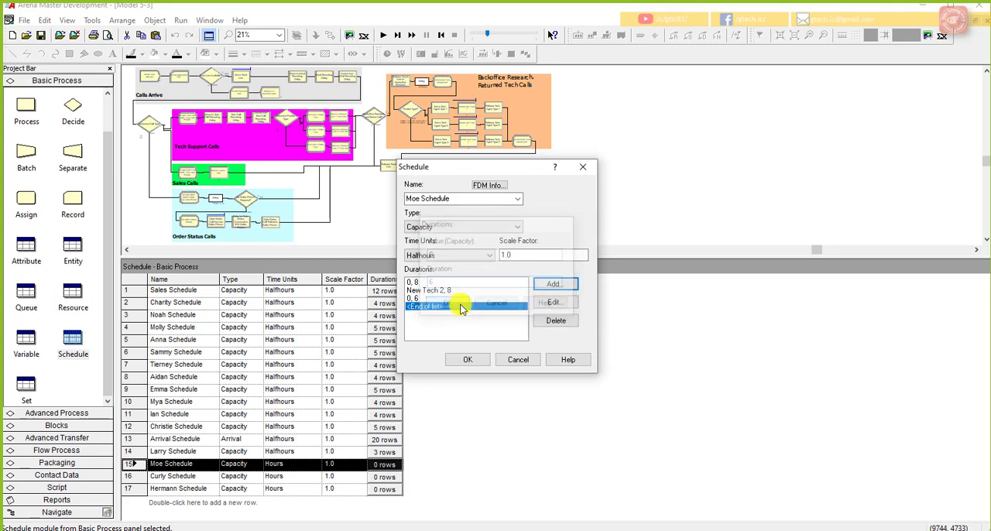
click(474, 360)
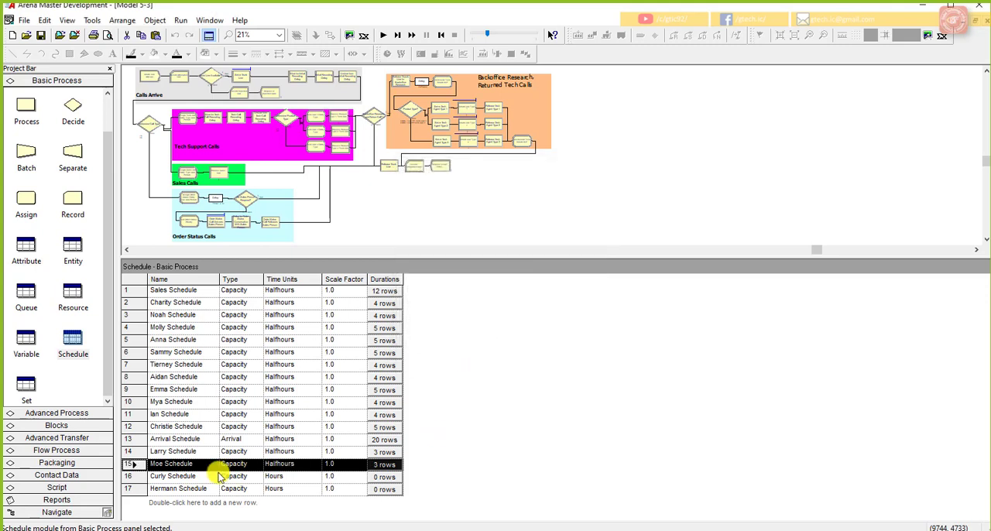
Step: Open the sixteenth schedule, set its time units to Halfhours, and add a duration entry with capacity 0 for 8 periods
click(133, 477)
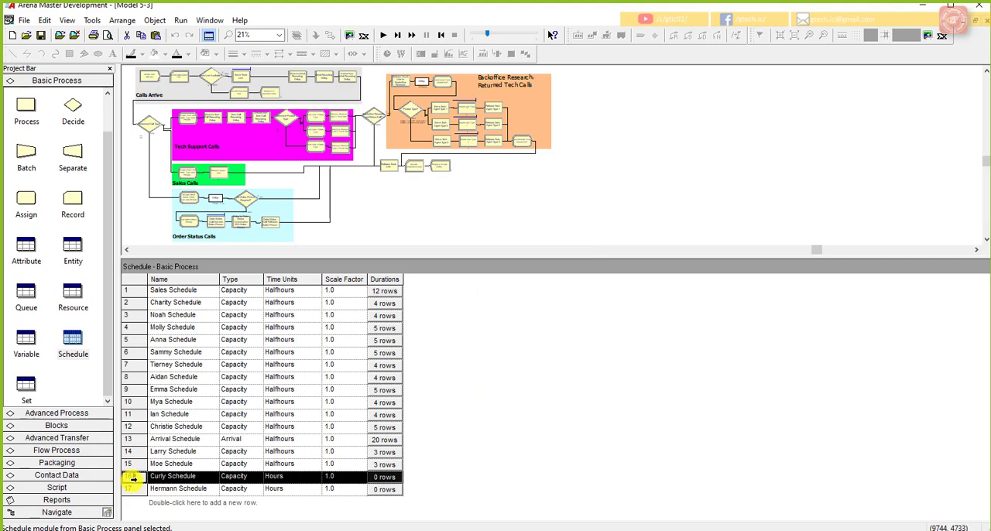
double_click(130, 480)
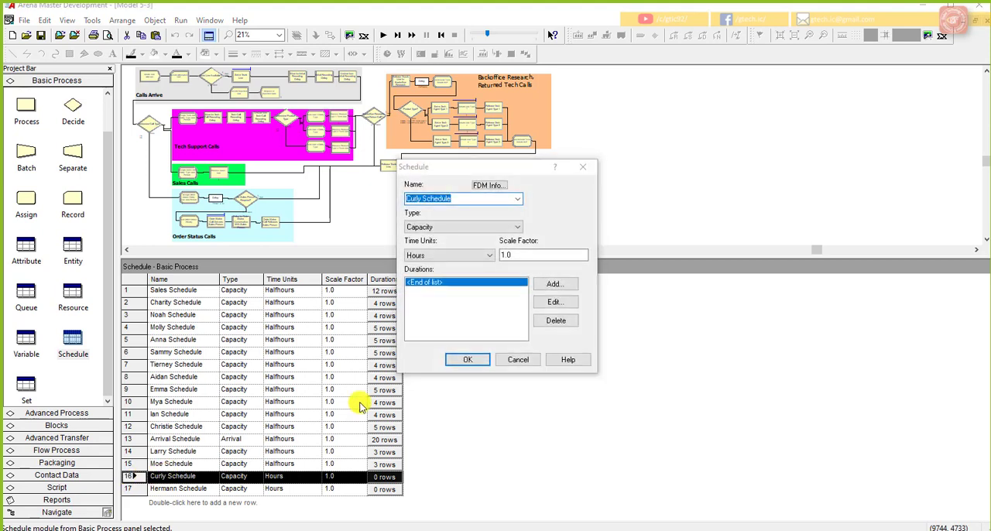
click(451, 256)
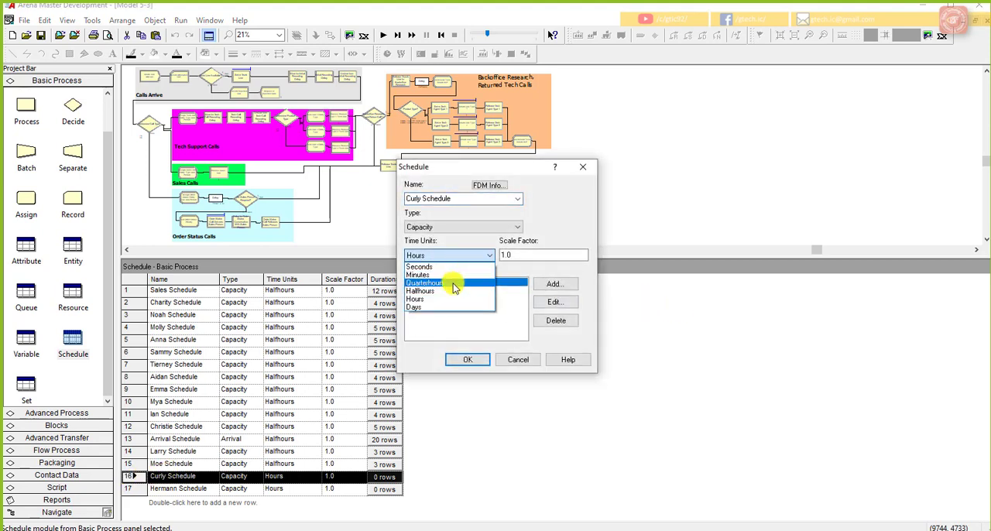
click(450, 291)
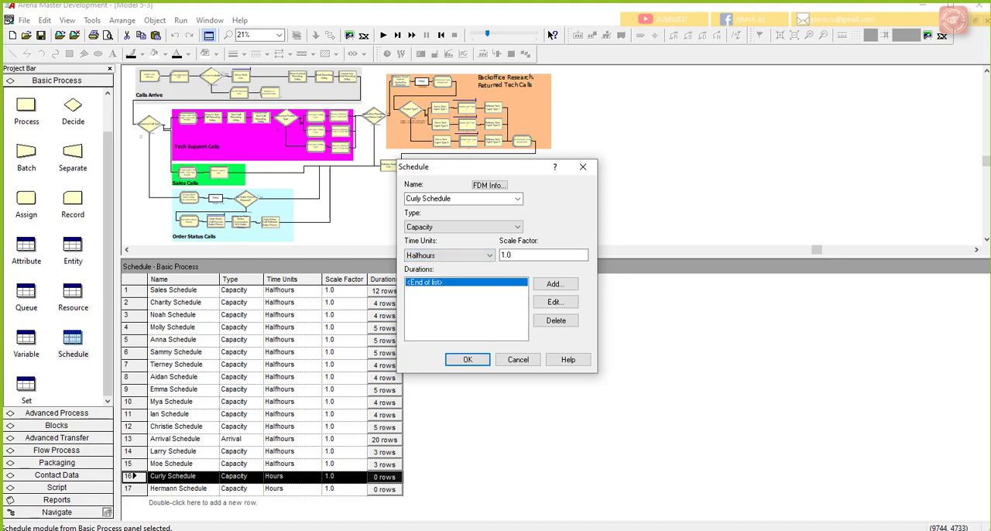
click(554, 284)
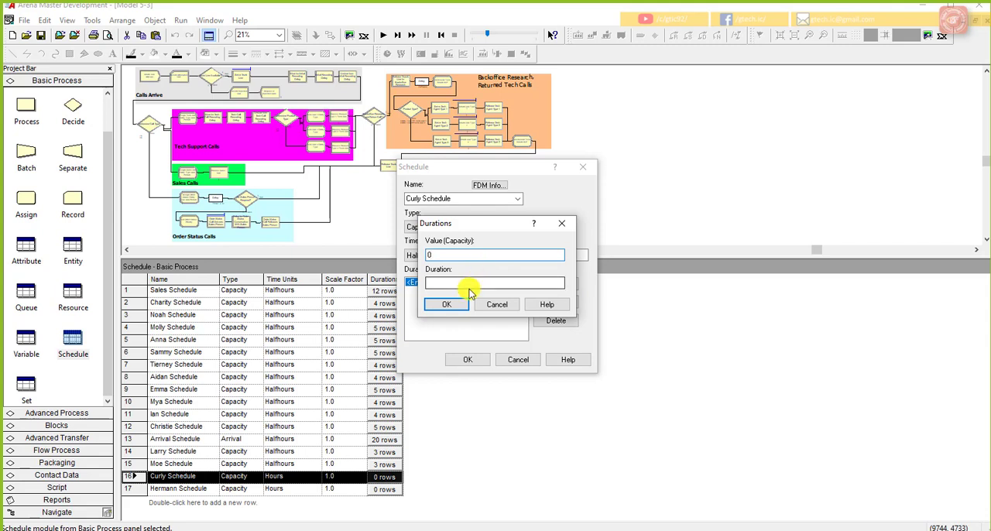
text(8)
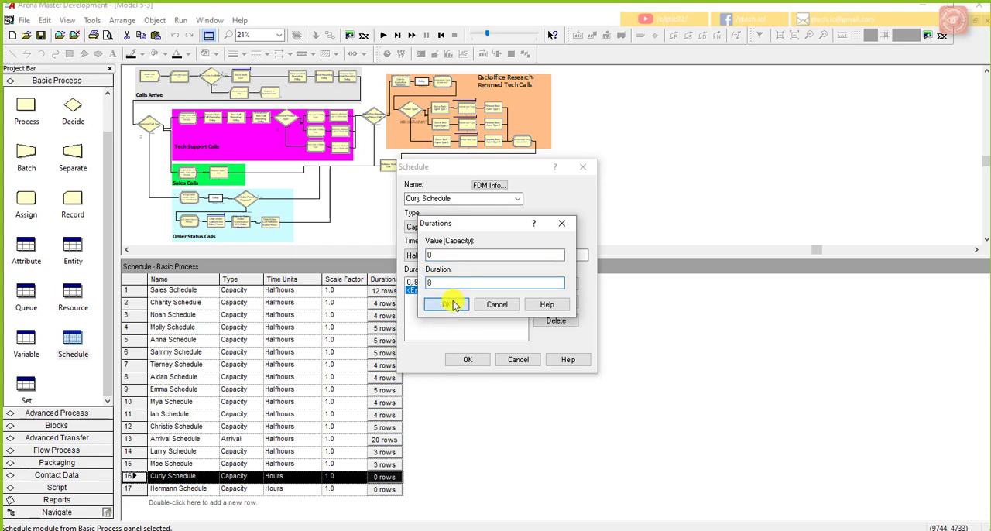
click(448, 304)
Step: Add a second duration entry to the sixteenth schedule with the current value of New Tech 3 as capacity and a duration of 8
click(553, 283)
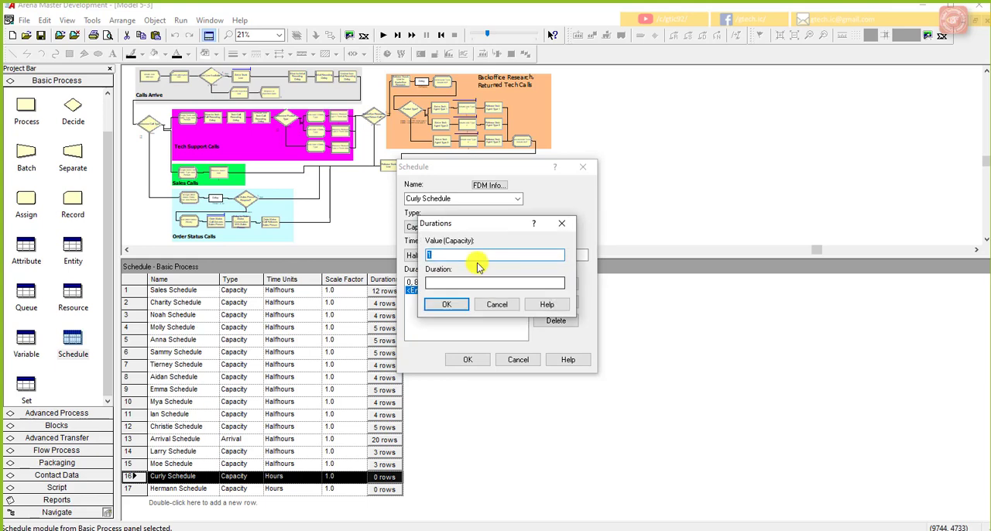
right_click(508, 255)
click(542, 358)
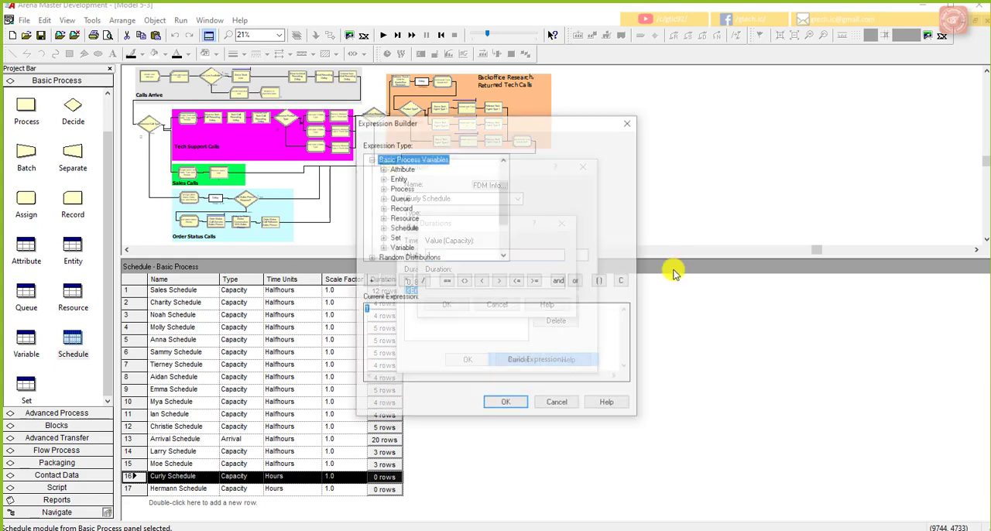
drag(491, 122, 648, 129)
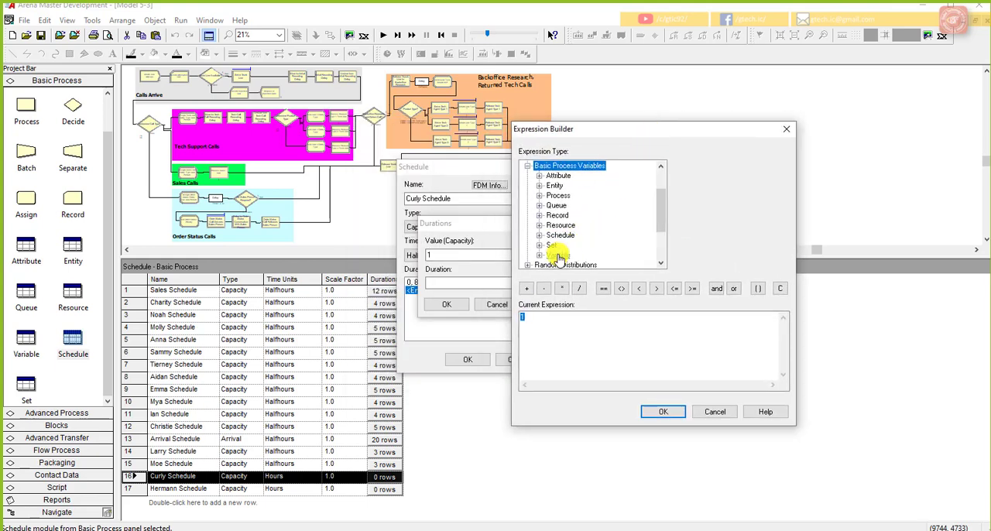
double_click(559, 254)
click(578, 205)
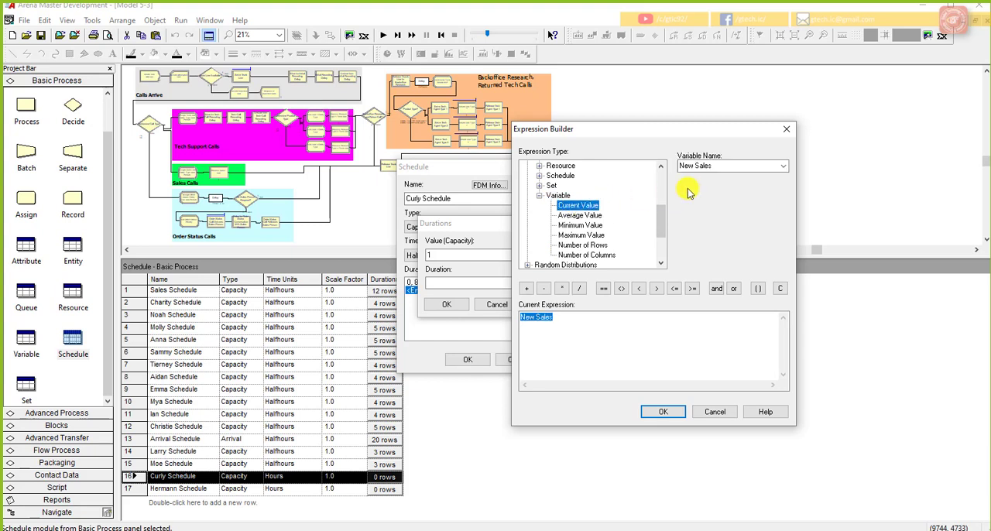
click(784, 166)
click(733, 202)
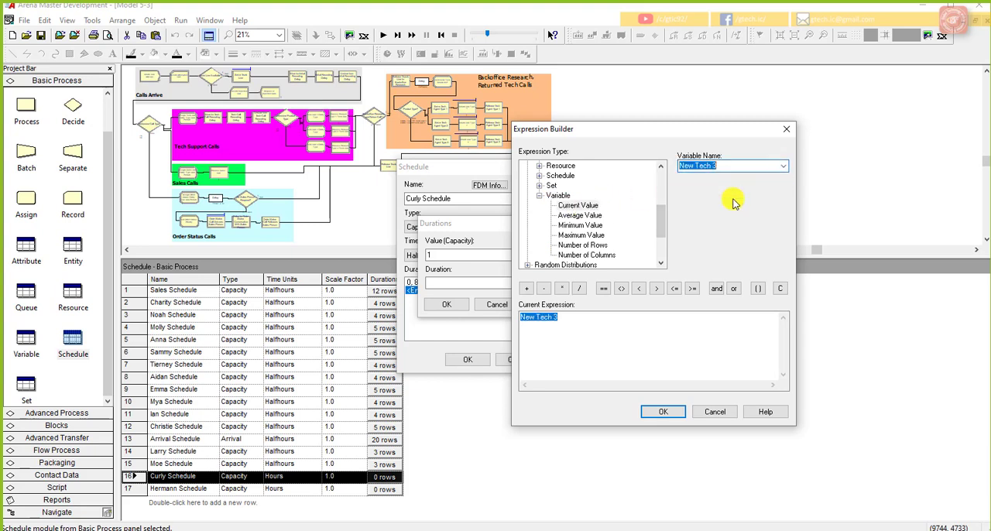
click(658, 410)
click(502, 285)
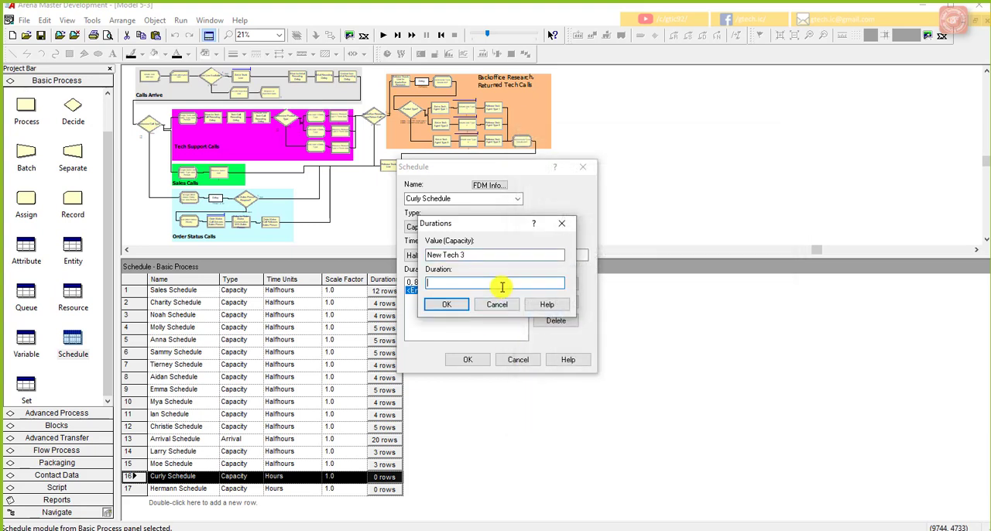
click(447, 304)
Step: Add a third duration entry with capacity 0 for 6 half-hours and save the sixteenth schedule
click(557, 284)
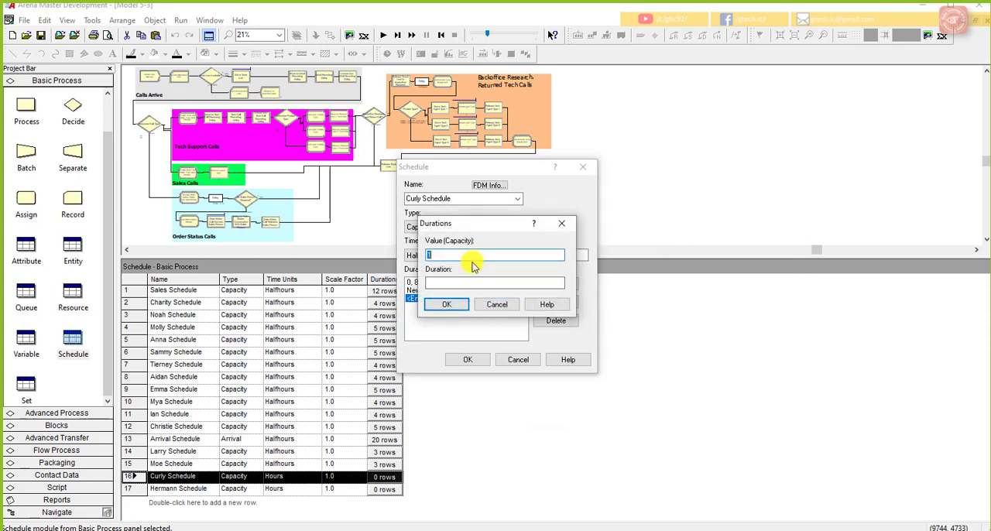
text(0)
click(469, 283)
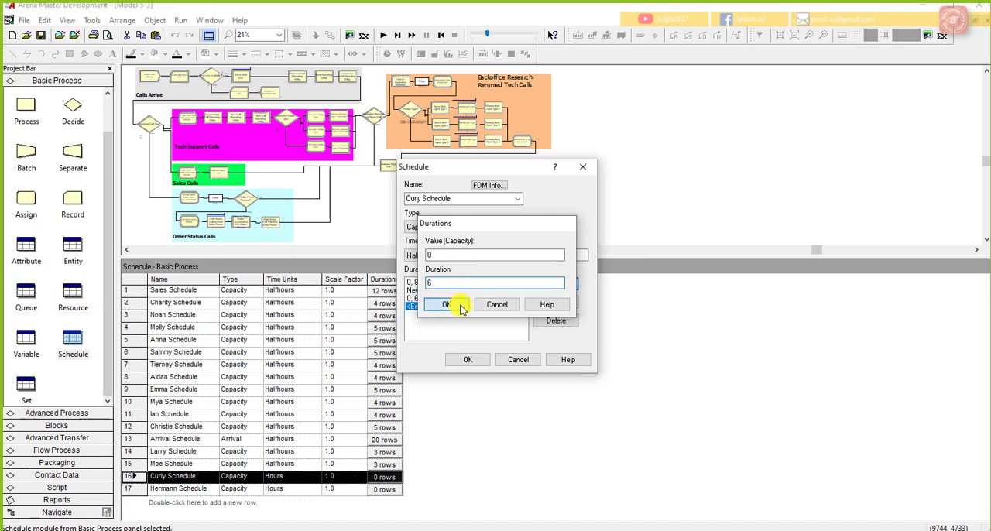
click(456, 305)
click(465, 359)
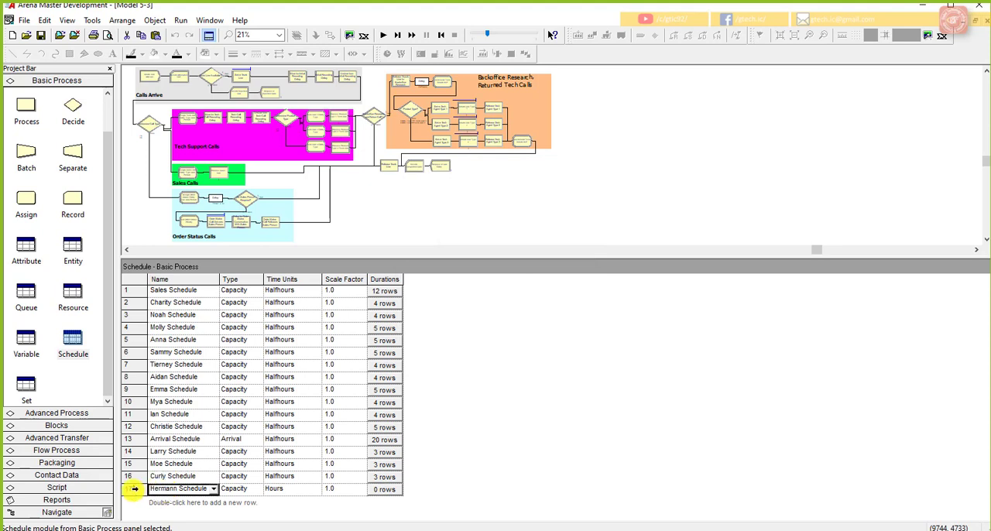
Step: Open the seventeenth schedule, set its time units to Halfhours, and add a duration entry with capacity 0 for 8 periods
double_click(130, 488)
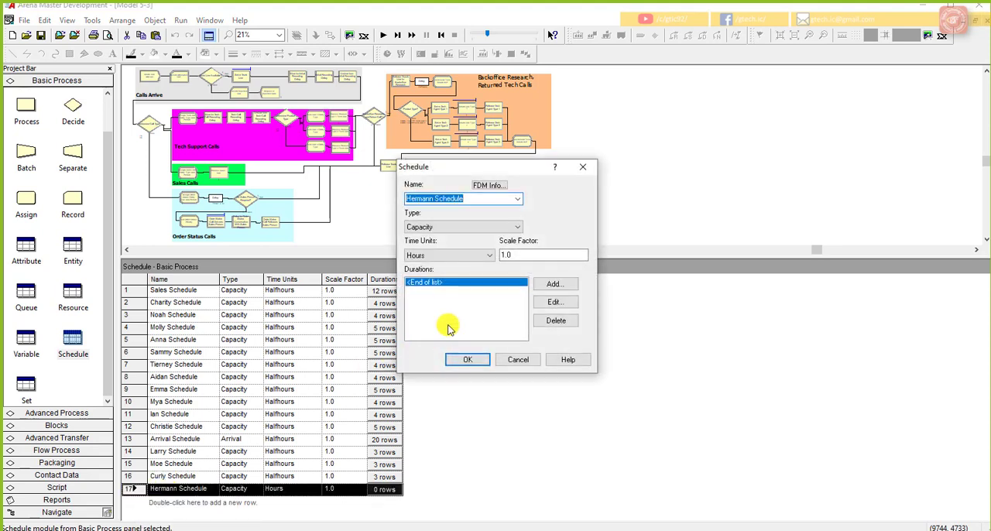
click(462, 256)
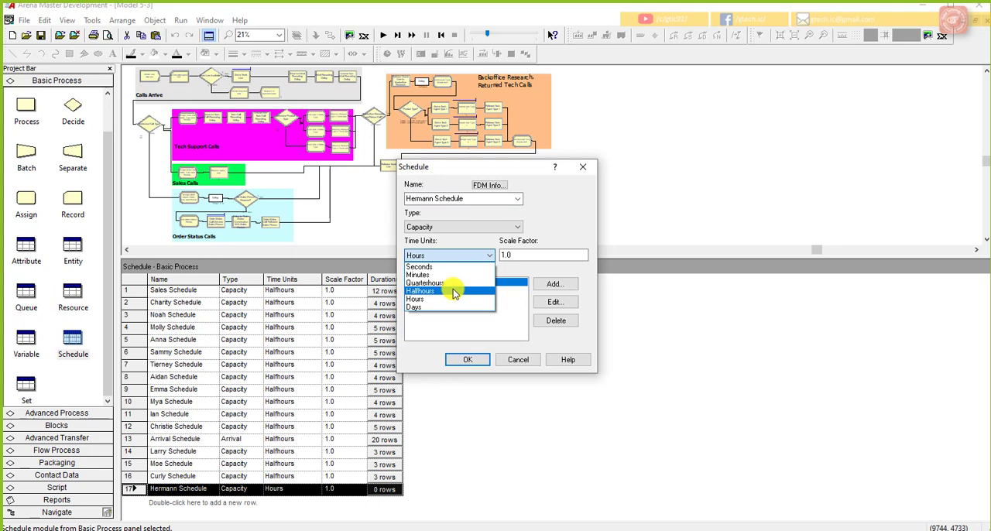
click(453, 290)
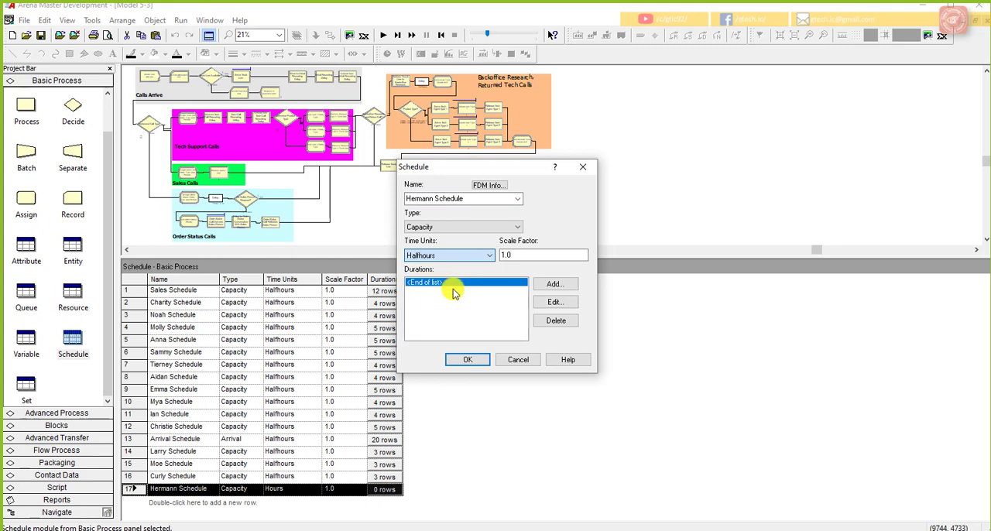
click(552, 283)
drag(475, 230, 593, 233)
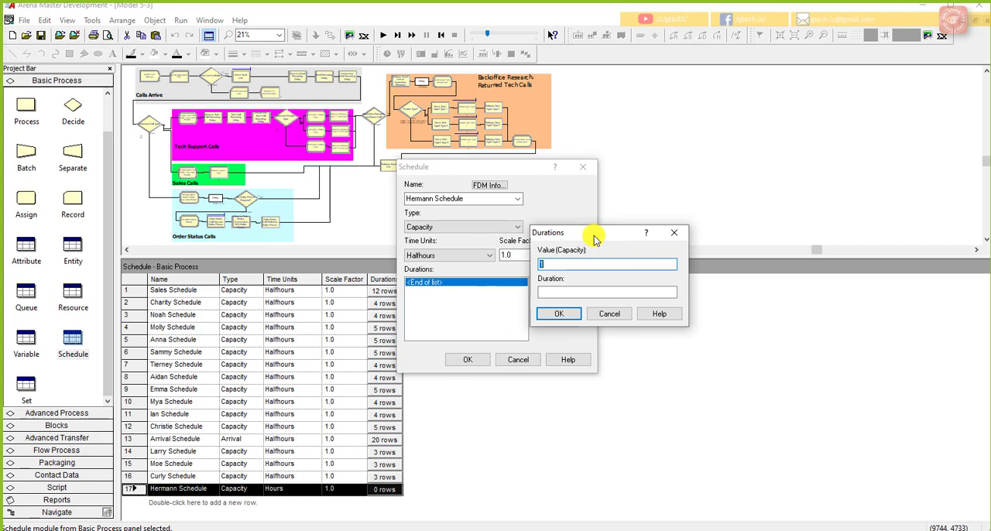
text(0)
click(568, 291)
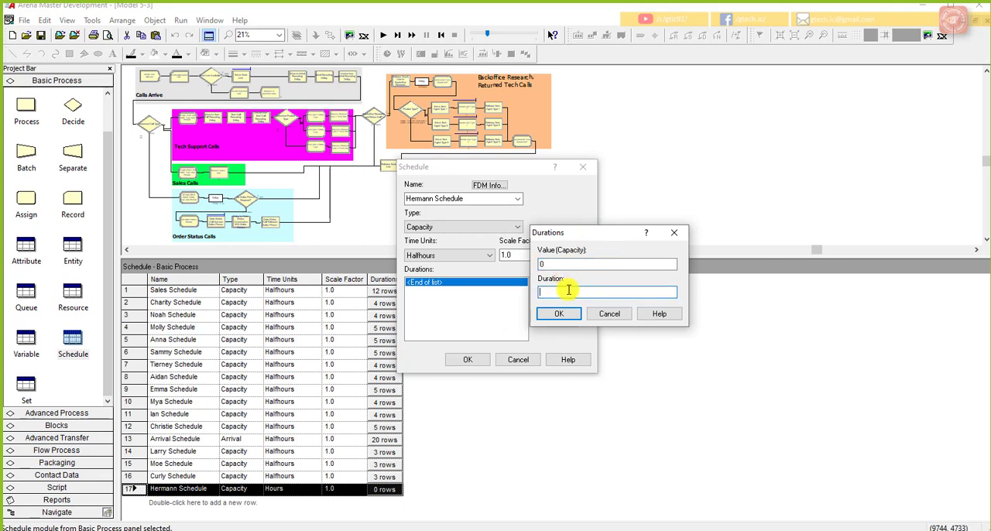
text(8)
click(558, 313)
Step: Add a second duration entry to the seventeenth schedule with the current value of New Tech All as capacity and a duration of 8
click(556, 288)
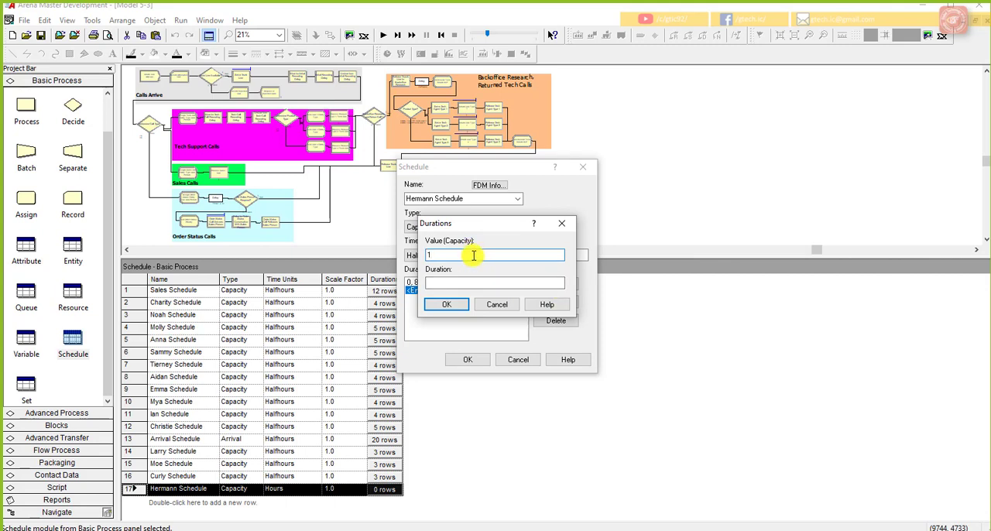
right_click(473, 255)
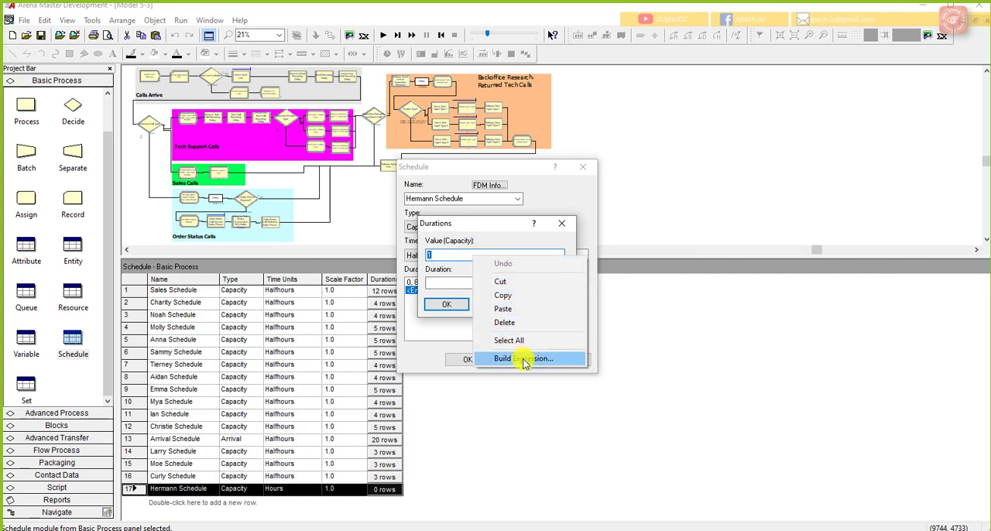
click(524, 360)
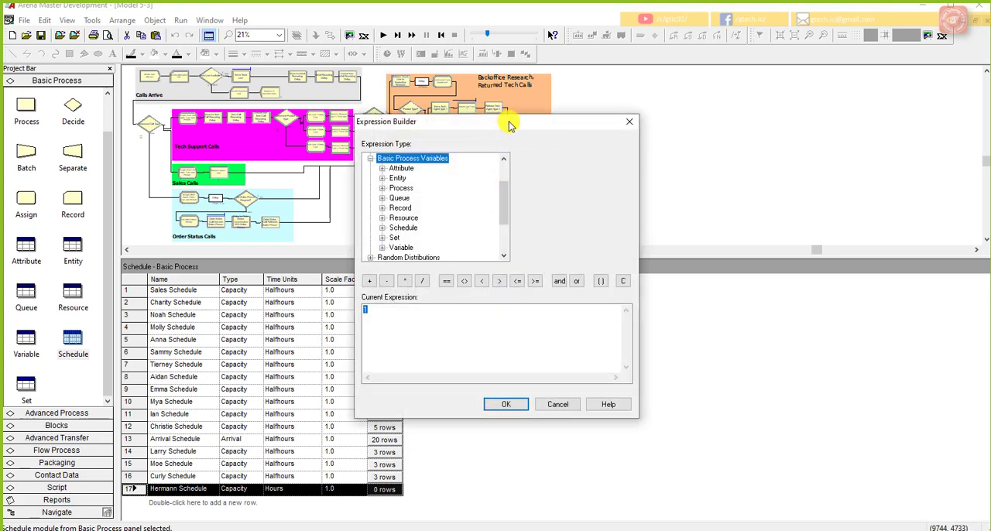
drag(506, 124, 734, 134)
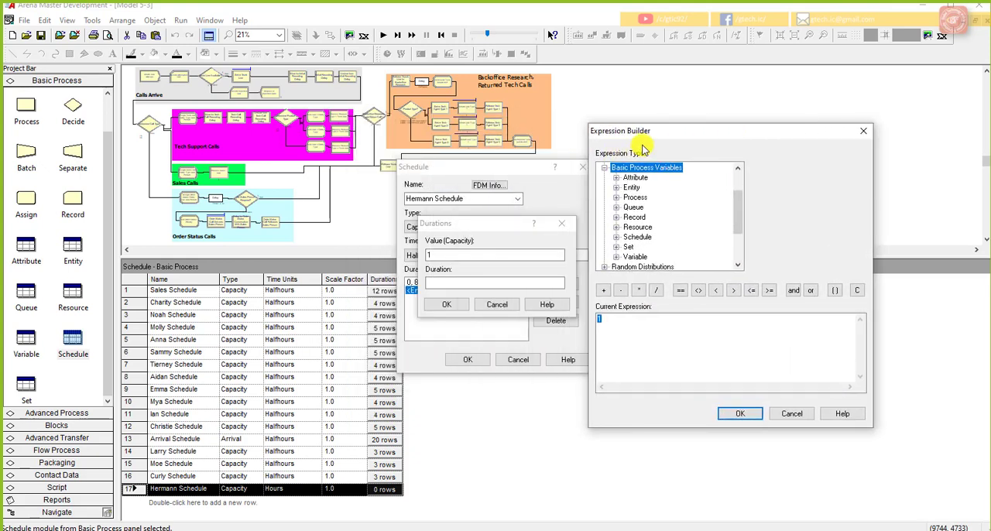
double_click(634, 256)
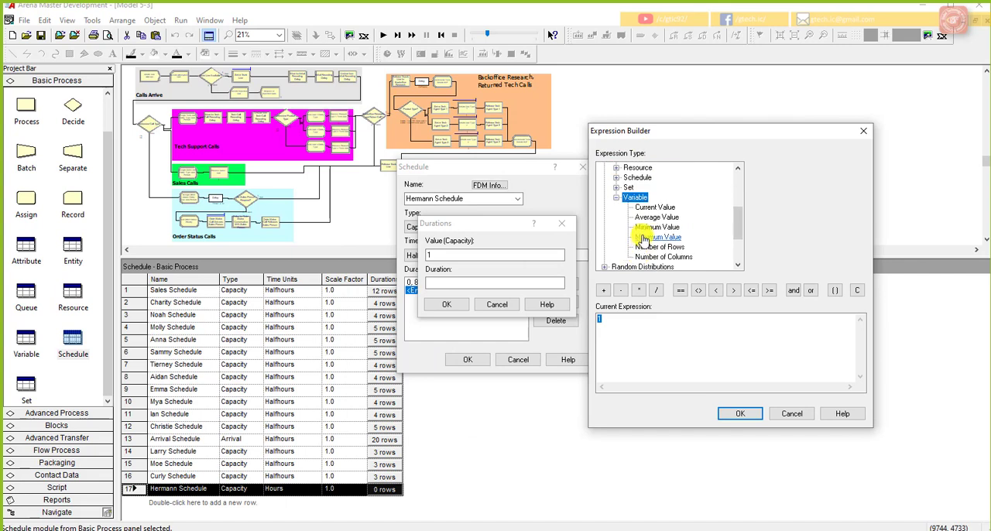
mouse_move(737, 217)
mouse_down()
mouse_move(742, 200)
mouse_move(737, 228)
mouse_up()
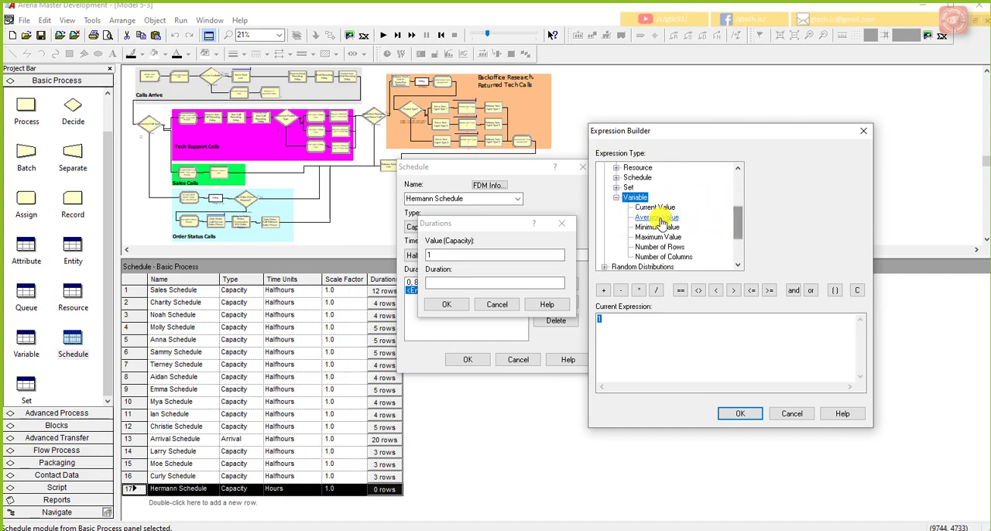
click(654, 208)
click(859, 168)
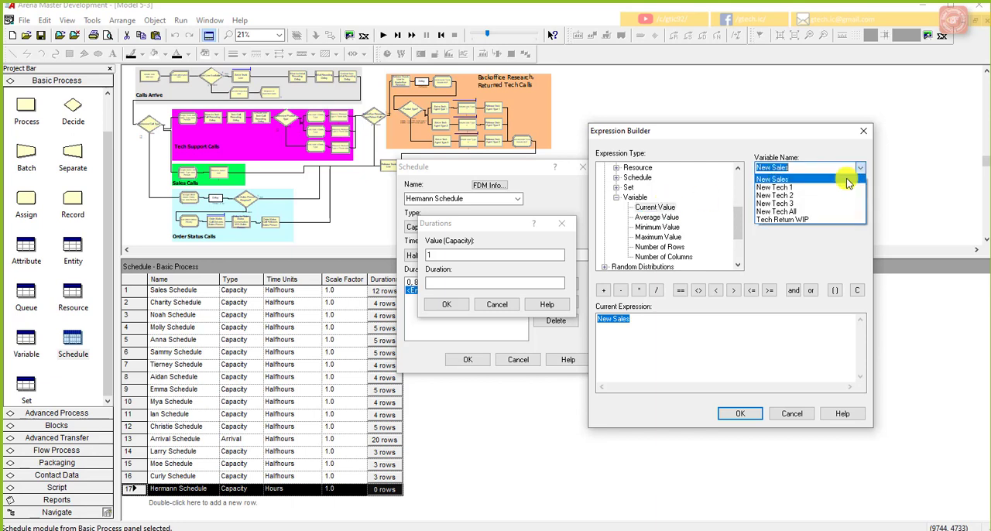
click(825, 212)
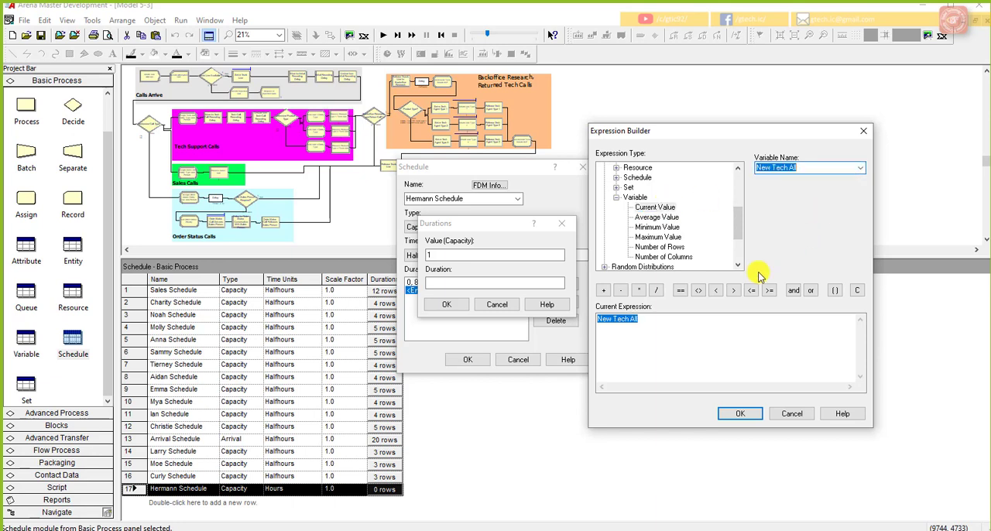
click(715, 319)
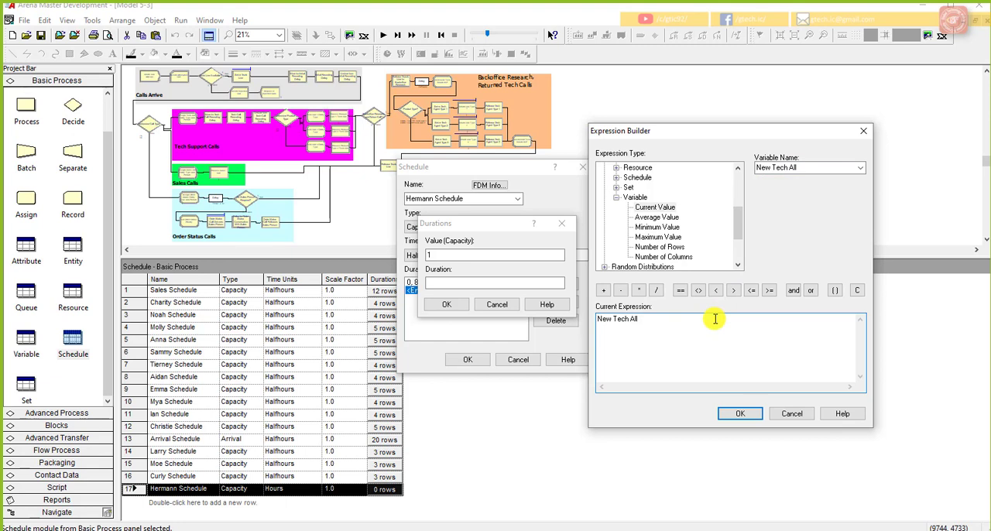
click(736, 412)
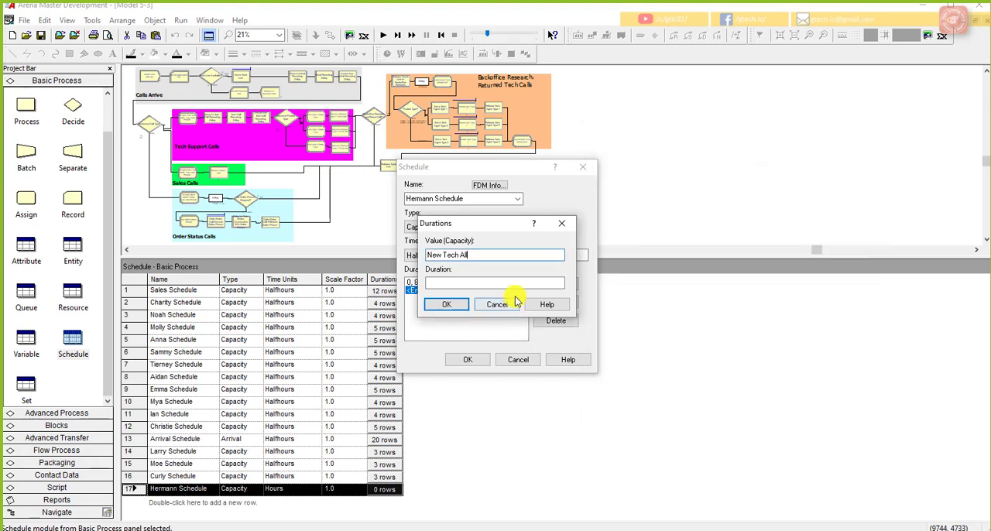
click(520, 284)
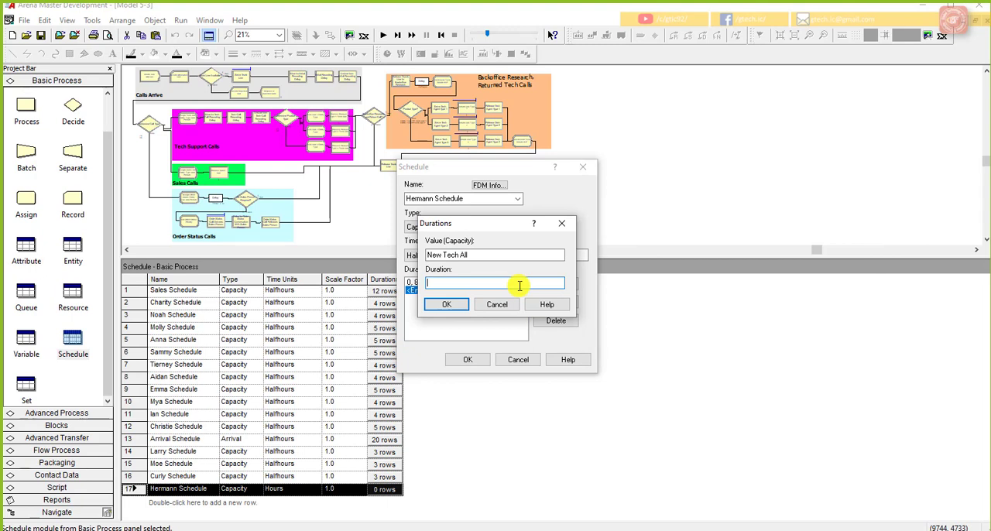
text(8)
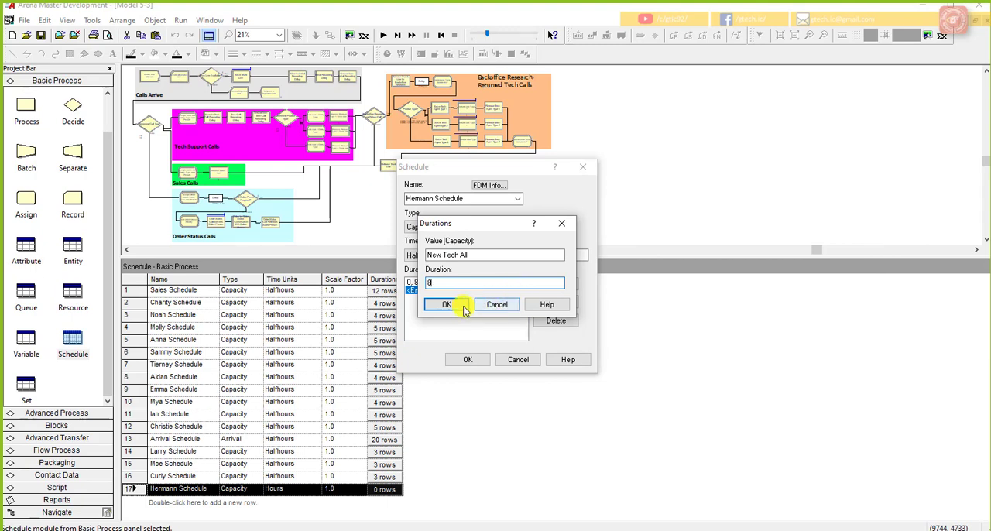
click(457, 304)
Step: Add a third duration entry with capacity 0 for 6 half-hours and confirm the seventeenth schedule
click(551, 284)
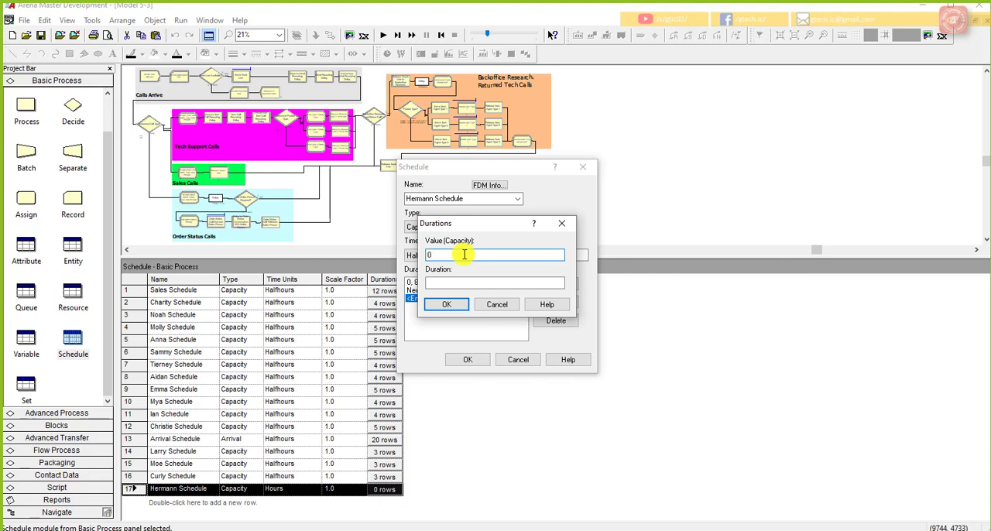
text(0)
click(460, 282)
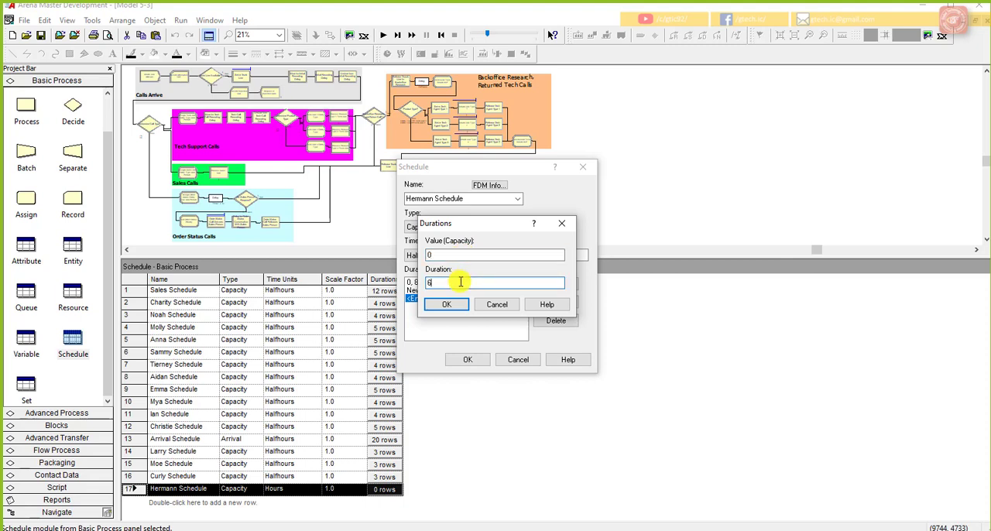
click(448, 304)
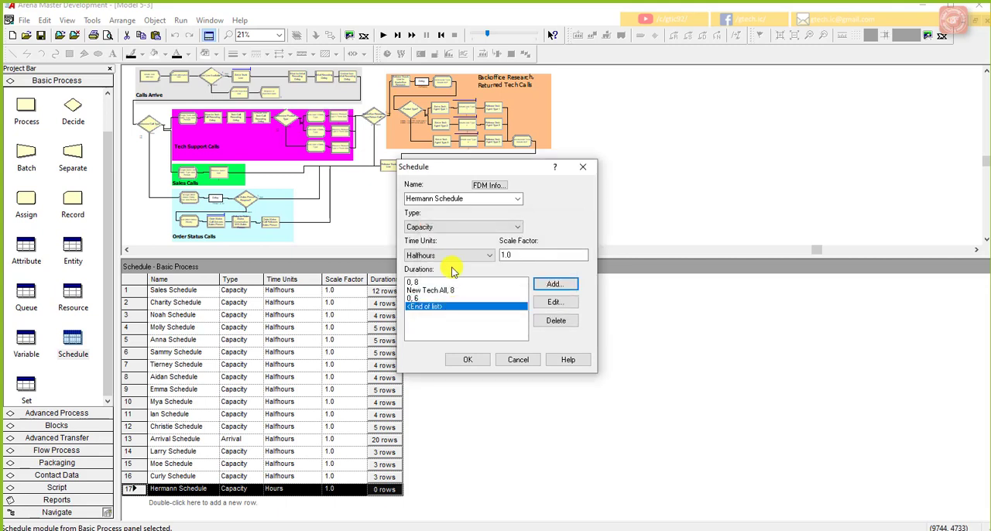
click(467, 360)
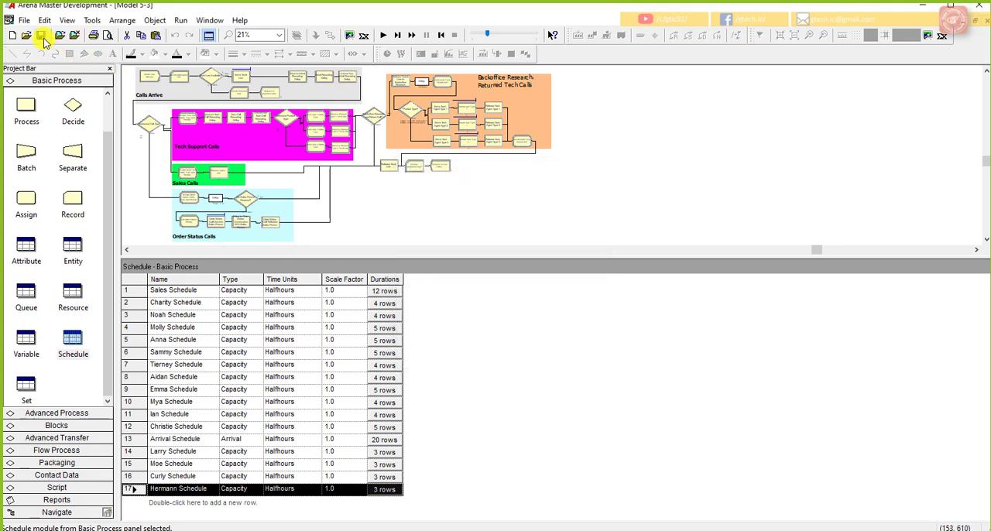
click(673, 226)
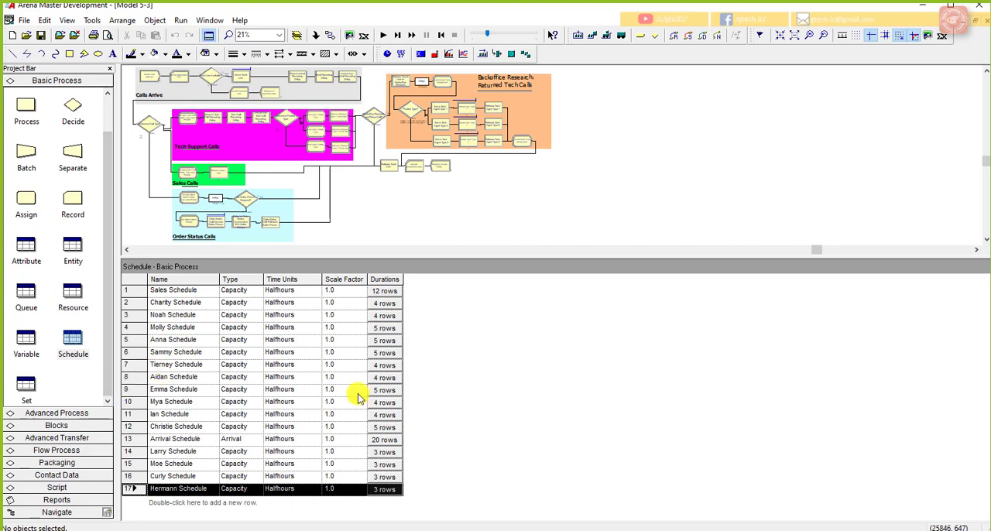
Step: Examine the resource set and selection rule used by the Process Product Type 1 Tech Call module, leaving its settings unchanged
click(25, 382)
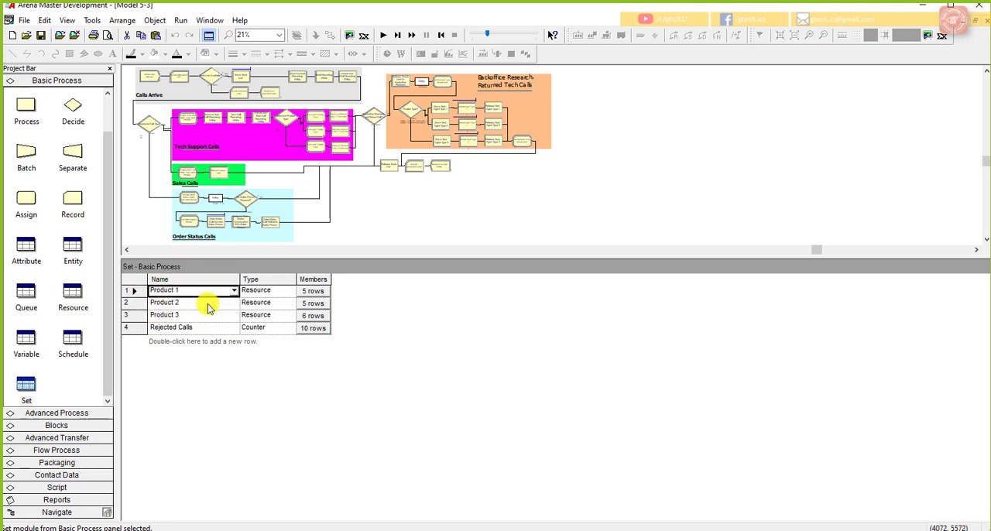
click(338, 124)
double_click(338, 124)
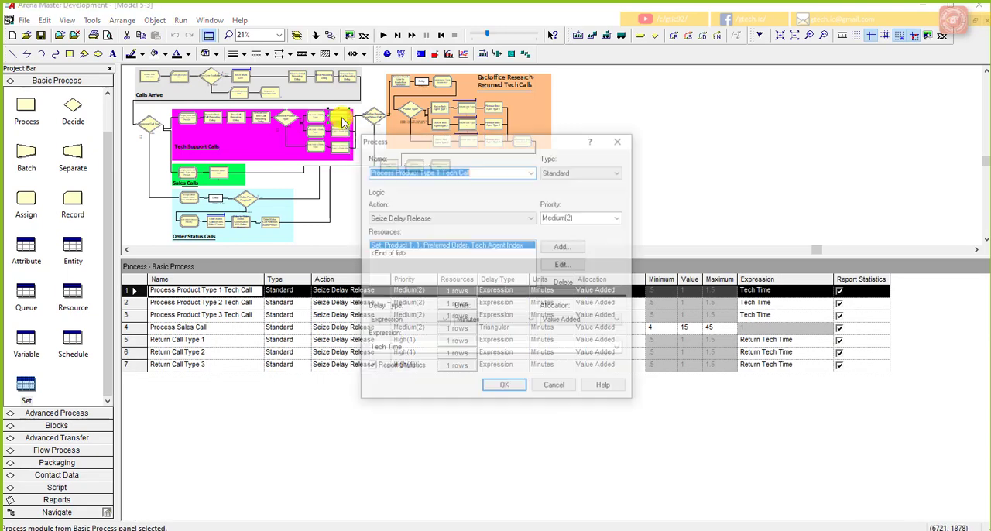
click(551, 263)
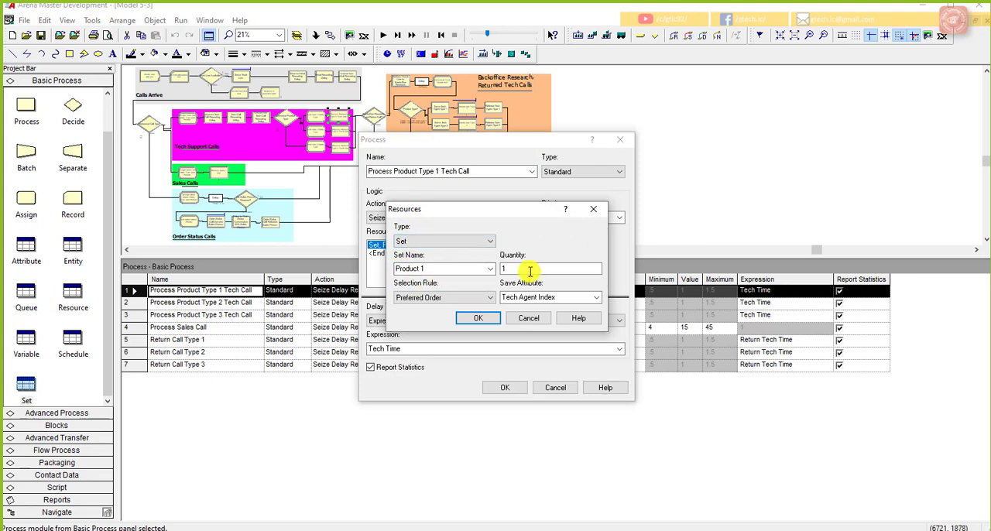
click(533, 318)
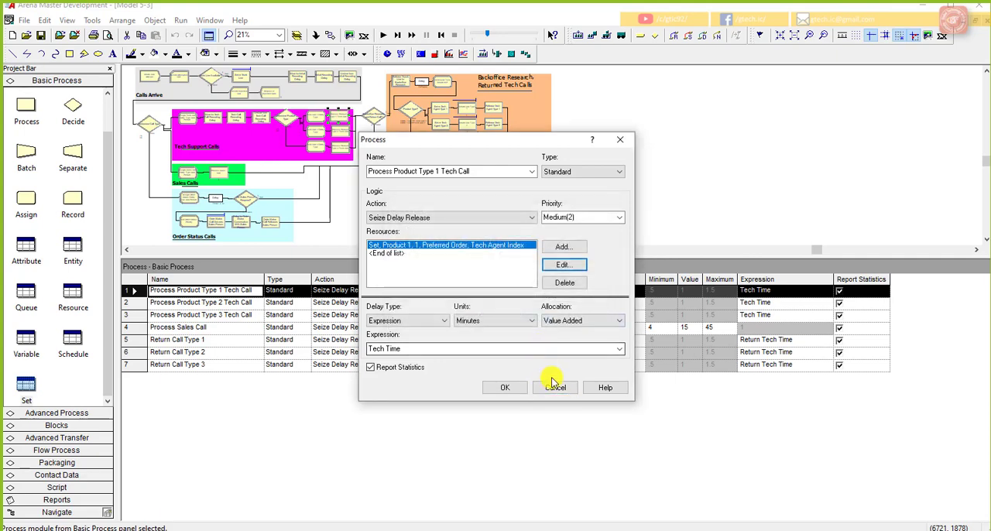
click(553, 387)
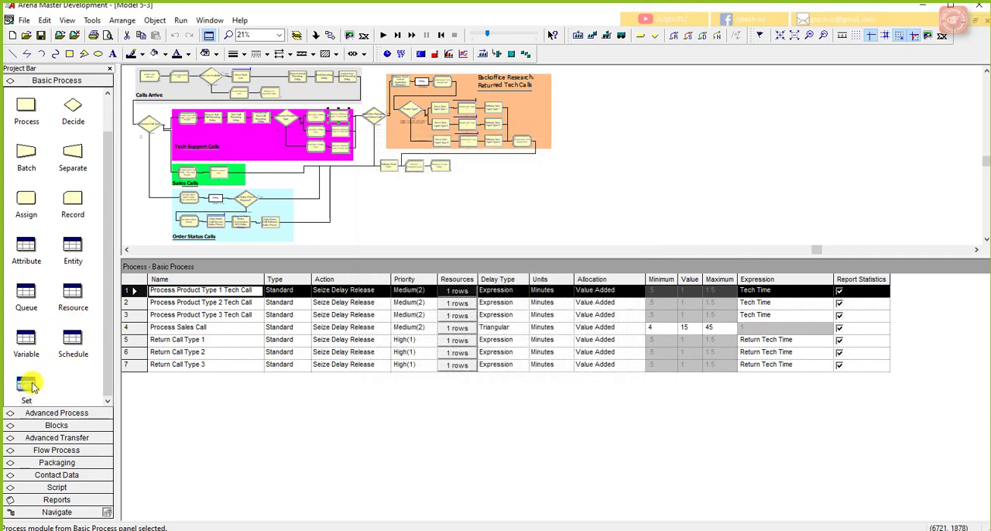
Step: Open the members of the Product 1 set and add the resource named in the fourteenth schedule as the sixth member
click(28, 383)
click(323, 292)
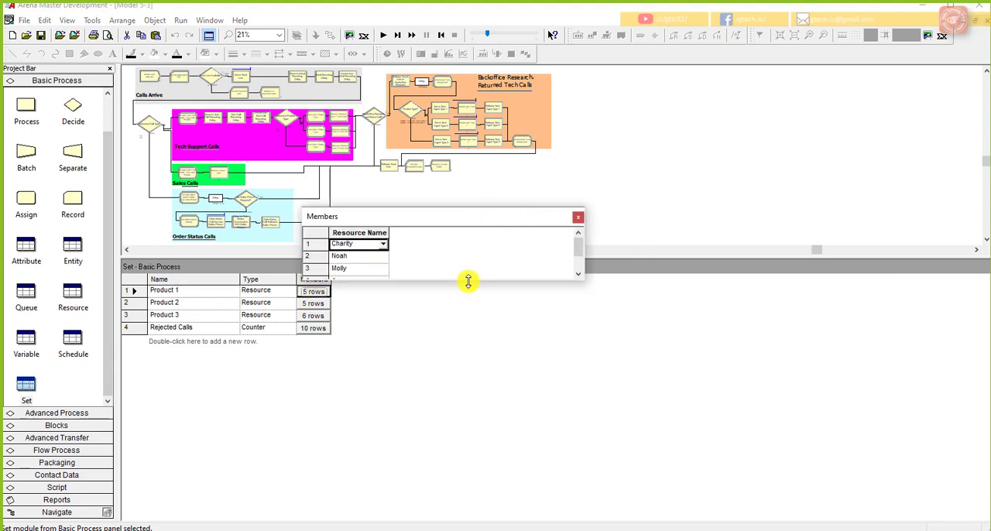
drag(467, 281, 467, 336)
drag(449, 223, 519, 219)
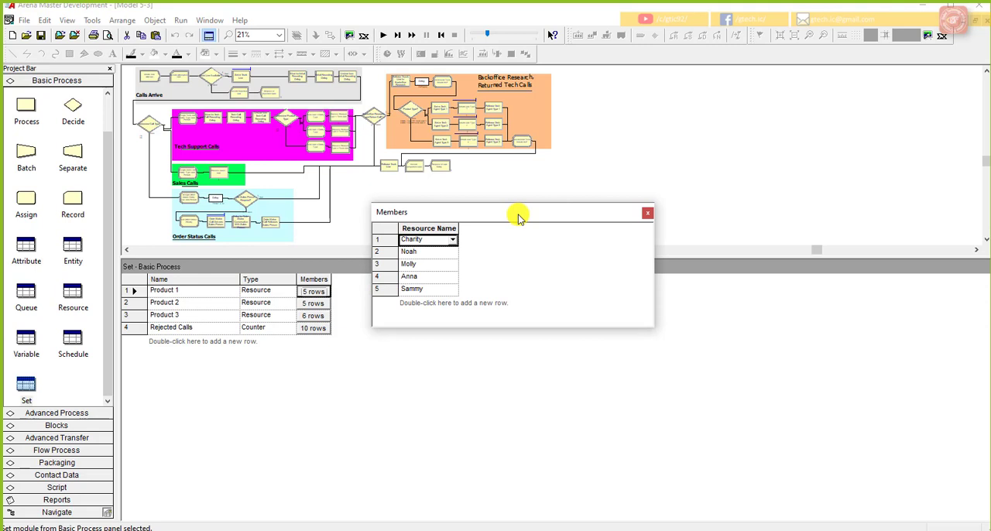
double_click(421, 303)
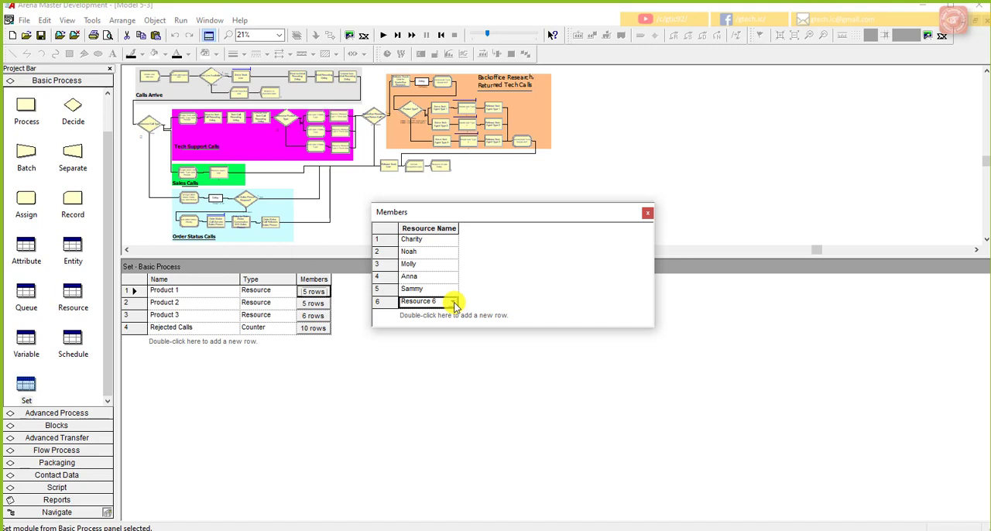
click(455, 303)
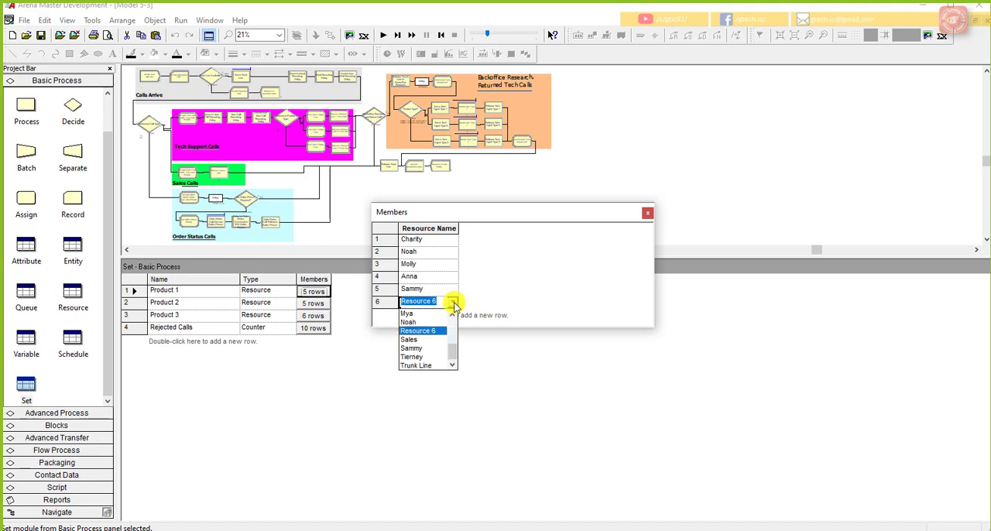
click(457, 346)
drag(455, 341, 455, 332)
scroll(455, 350, down, 2)
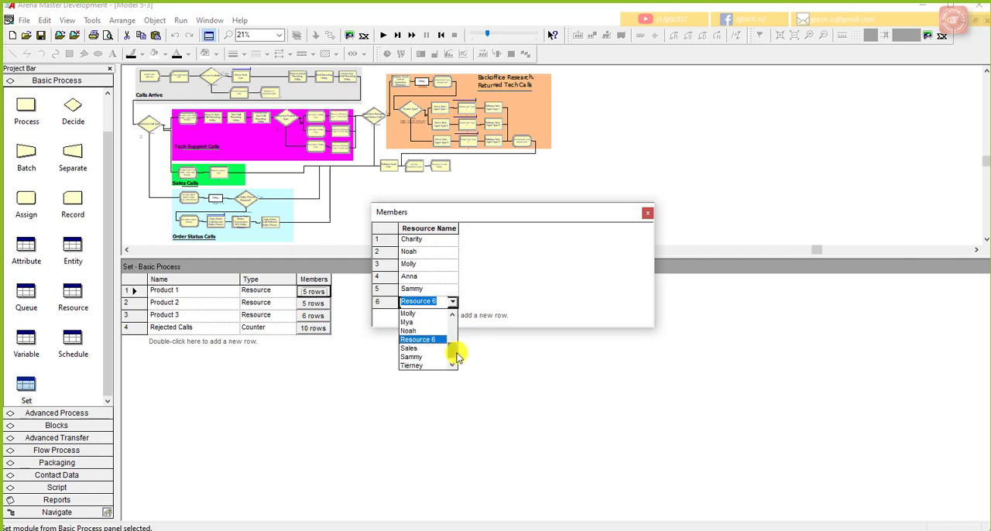
scroll(458, 346, up, 2)
mouse_move(460, 346)
mouse_down()
mouse_move(459, 357)
mouse_move(459, 343)
mouse_up()
click(417, 322)
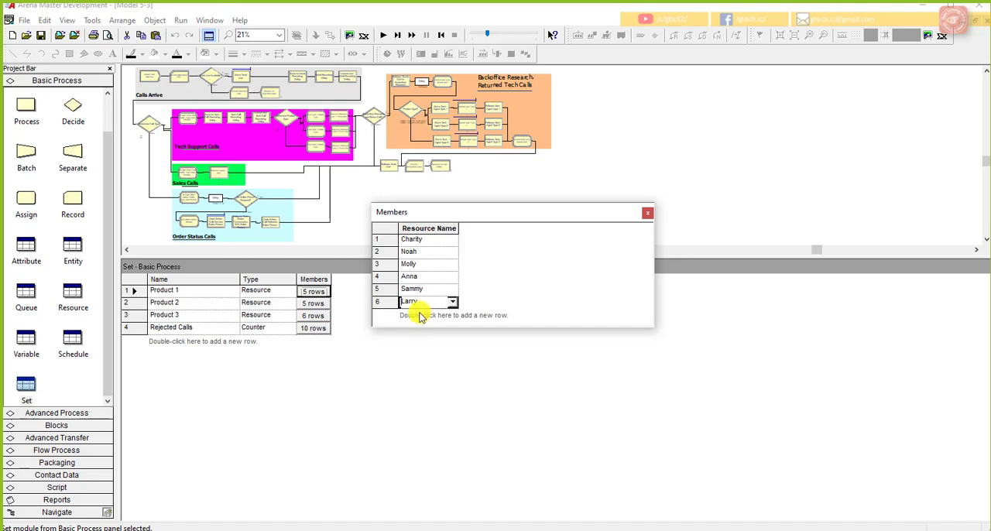
Step: Add the resource named in the seventeenth schedule as the seventh member of the Product 1 set and close its member list
double_click(420, 317)
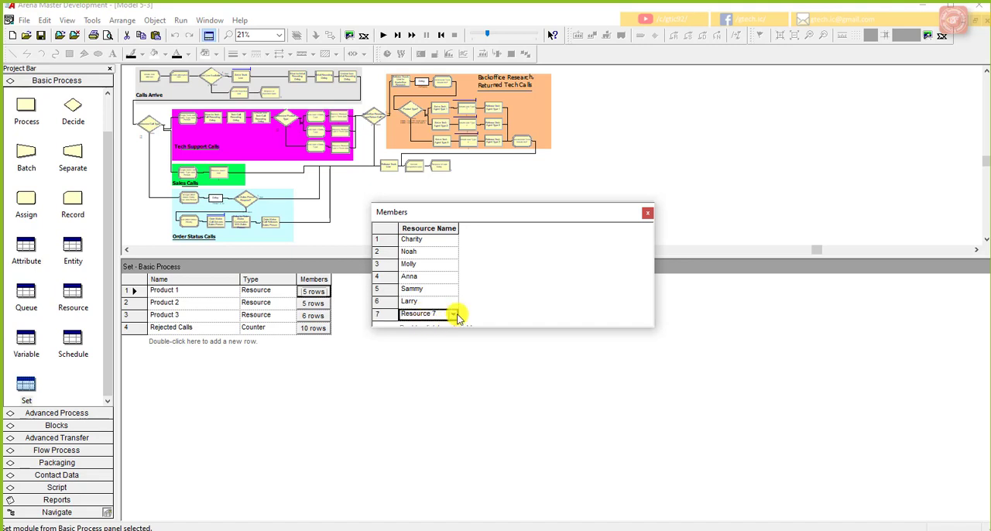
click(455, 315)
scroll(453, 350, down, 2)
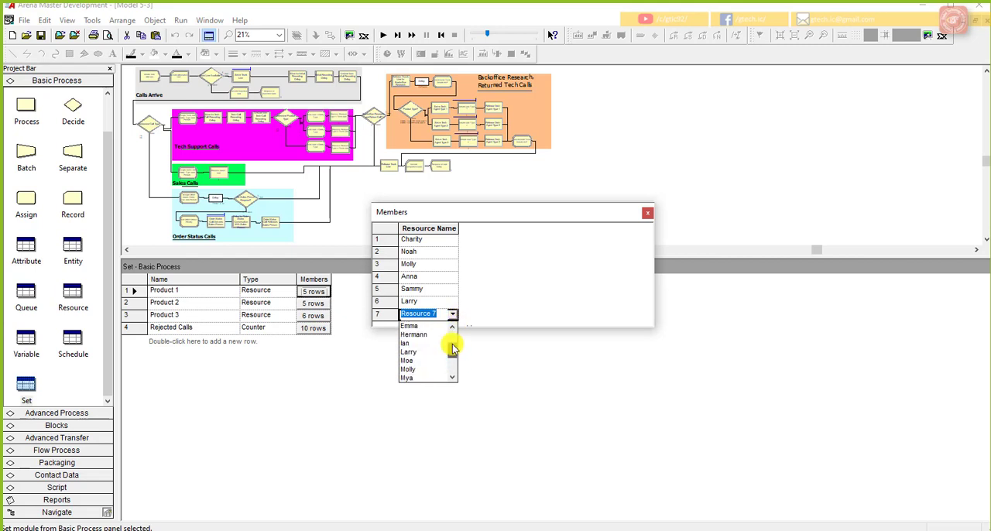
click(430, 338)
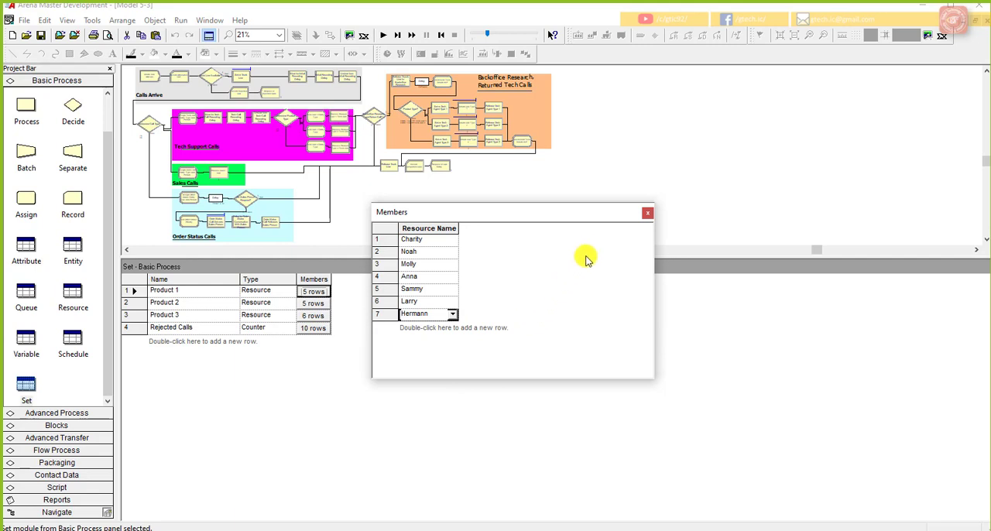
click(647, 212)
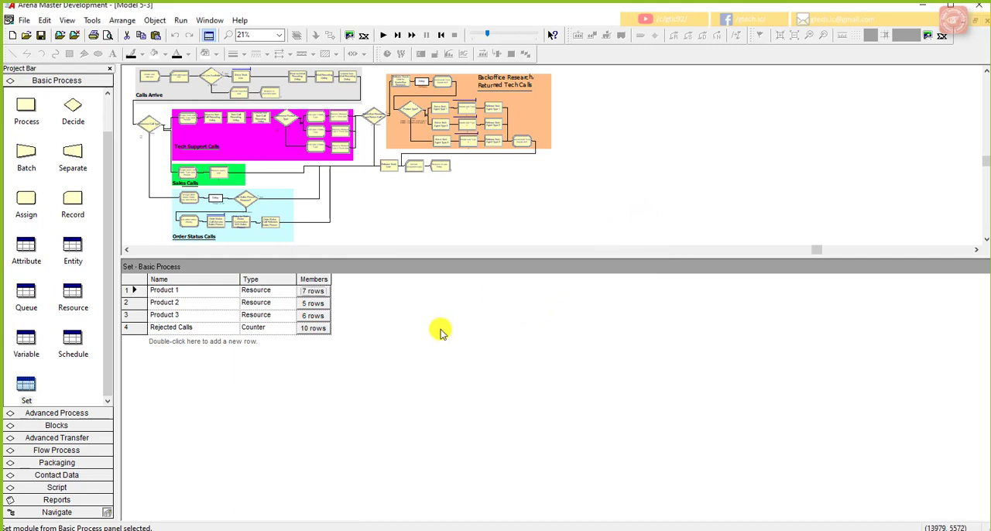
Step: Open the members of the Product 2 set and add the new Product 2 tech support resource as the sixth member
click(317, 303)
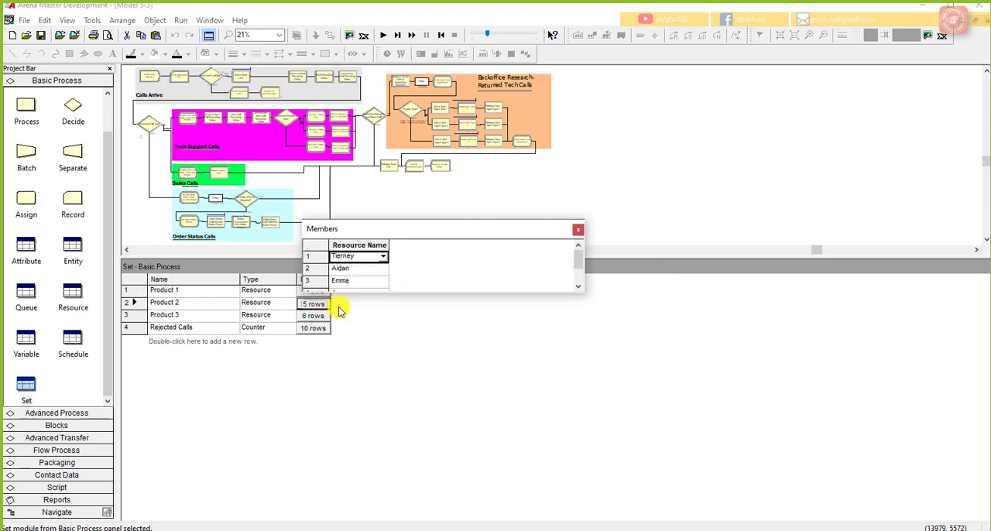
drag(411, 377, 410, 385)
drag(429, 231, 474, 230)
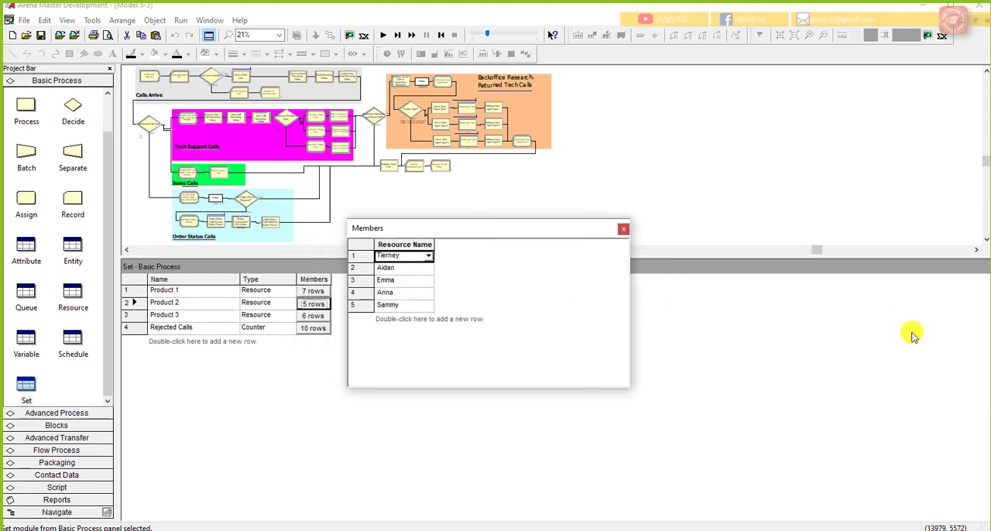
double_click(418, 319)
click(427, 319)
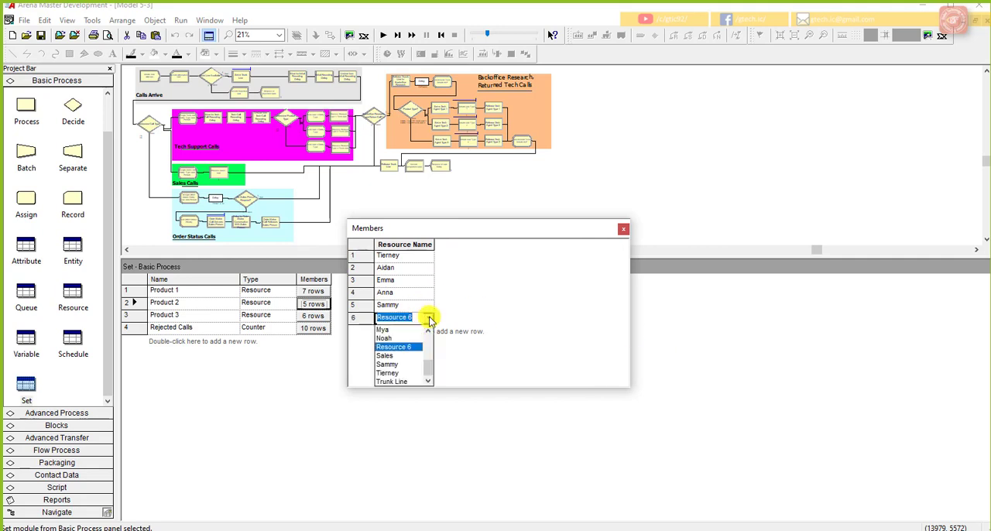
scroll(427, 361, up, 3)
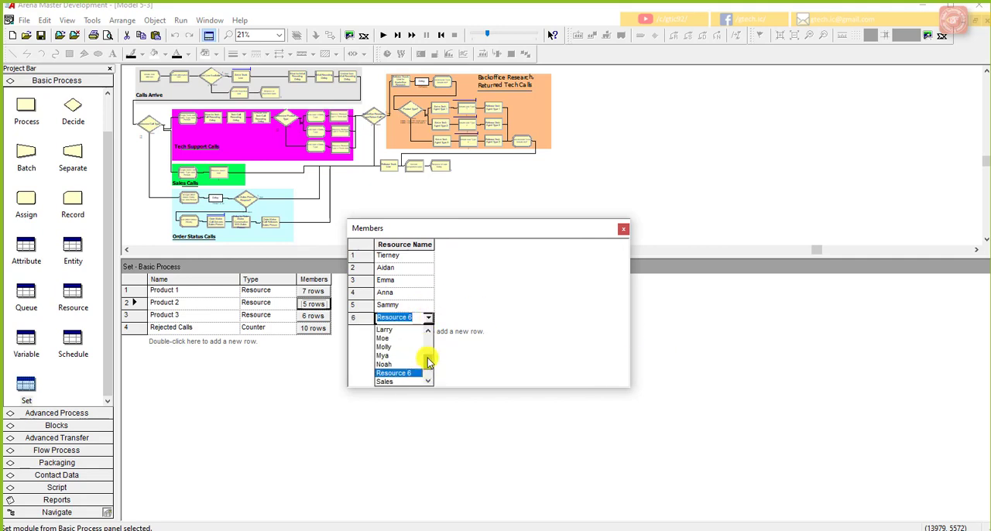
click(389, 345)
Step: Add the resource named in the seventeenth schedule as the seventh member of the Product 2 set and close its member list
double_click(395, 331)
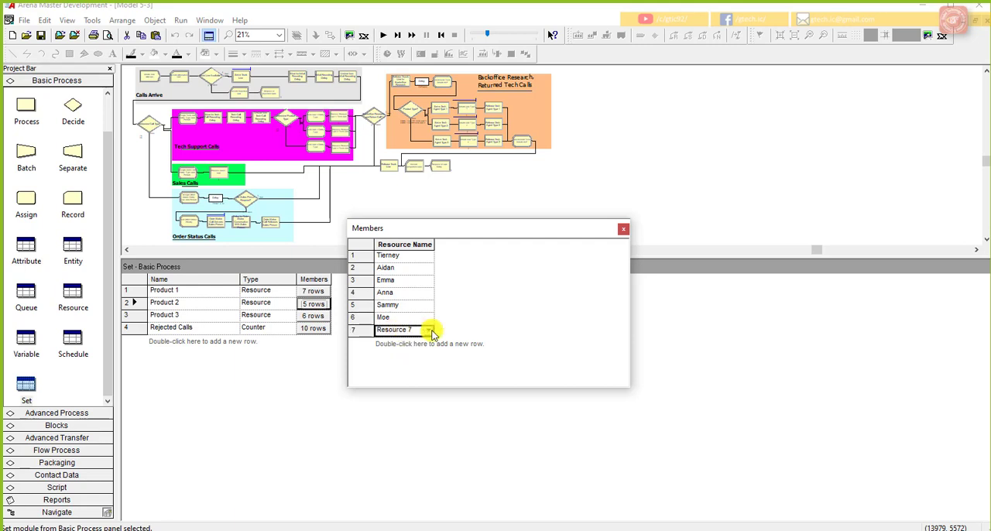
click(428, 330)
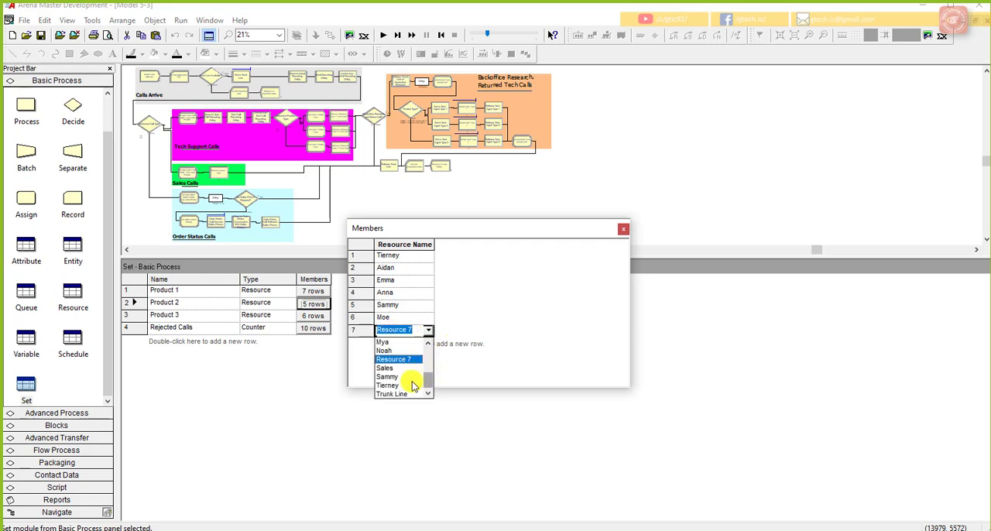
mouse_move(426, 380)
mouse_down()
mouse_move(425, 371)
mouse_move(428, 391)
mouse_move(427, 367)
mouse_up()
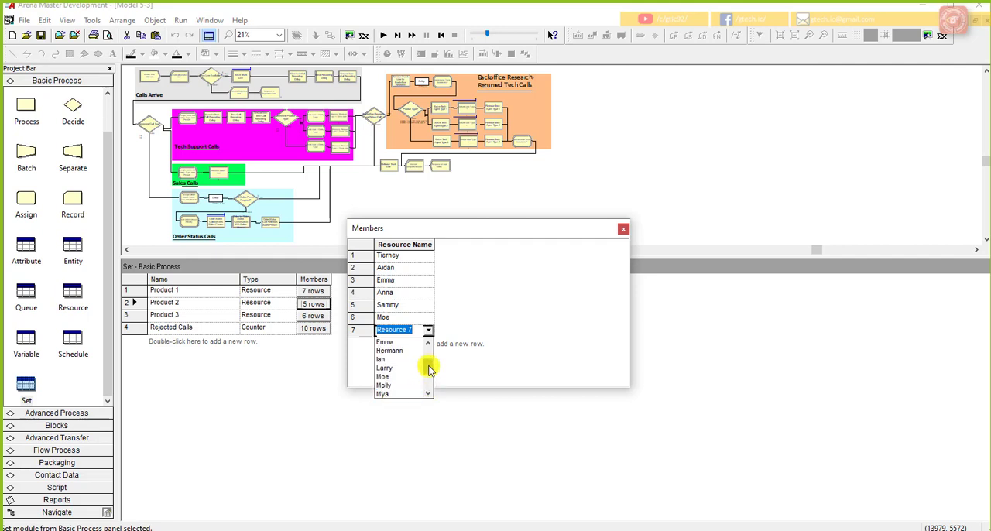
click(387, 345)
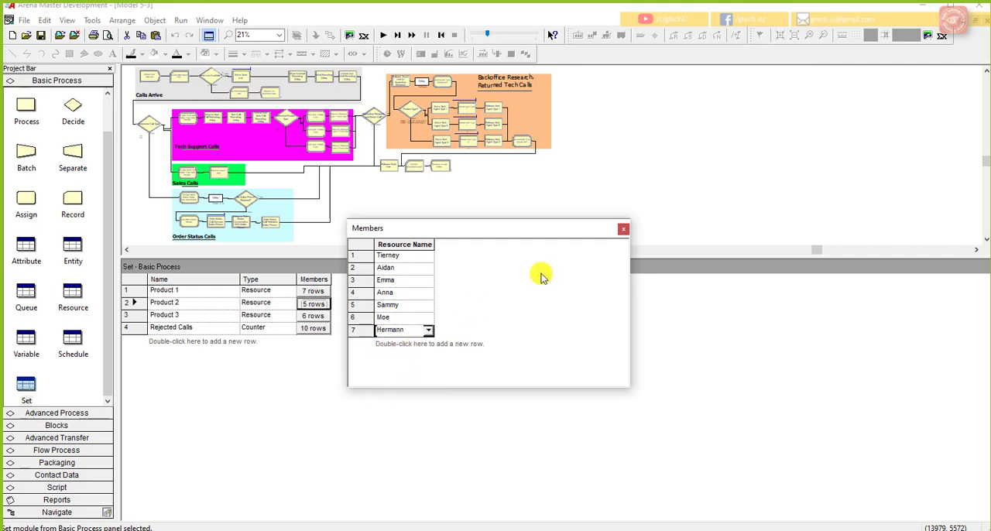
click(623, 228)
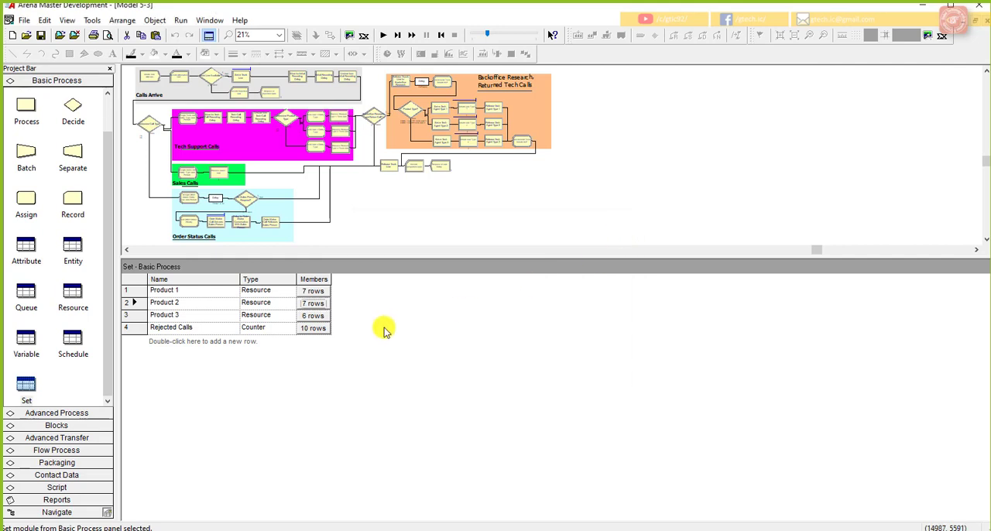
Step: Open the members of the Product 3 set and add the new Product 3 tech support resource as the seventh member
click(319, 316)
drag(423, 307, 426, 411)
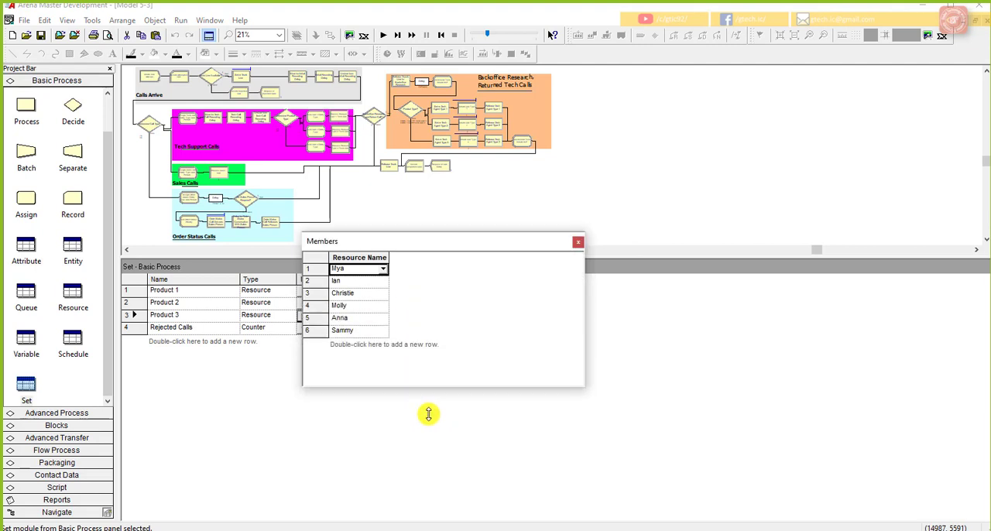
drag(458, 240, 557, 235)
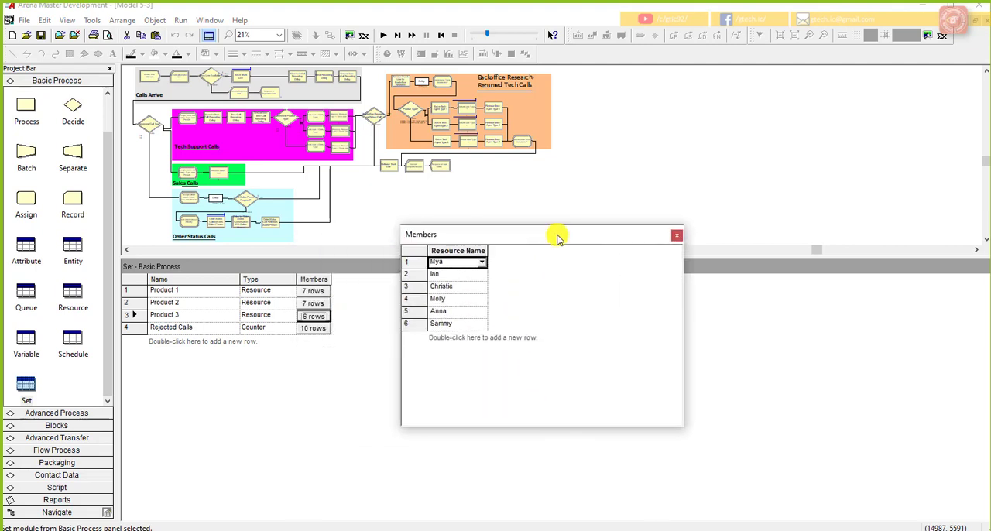
double_click(443, 338)
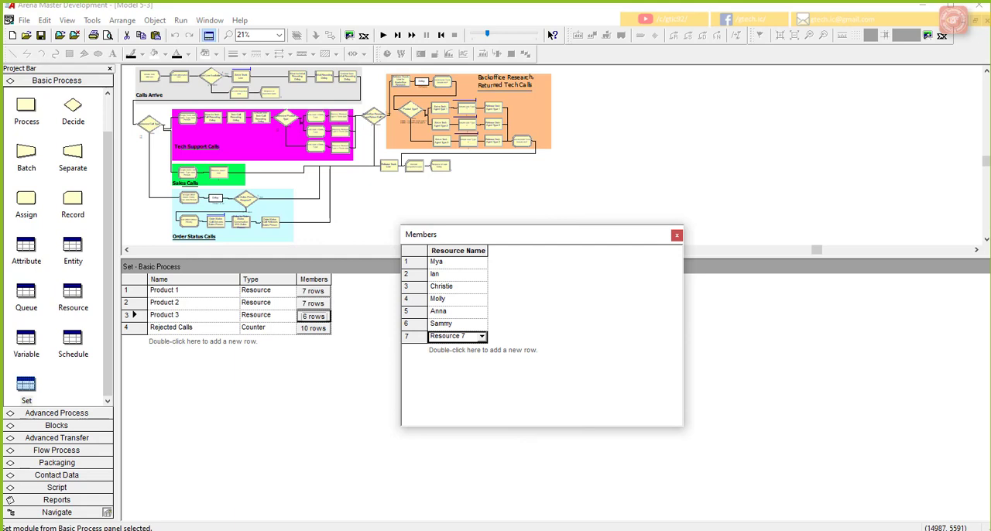
click(481, 336)
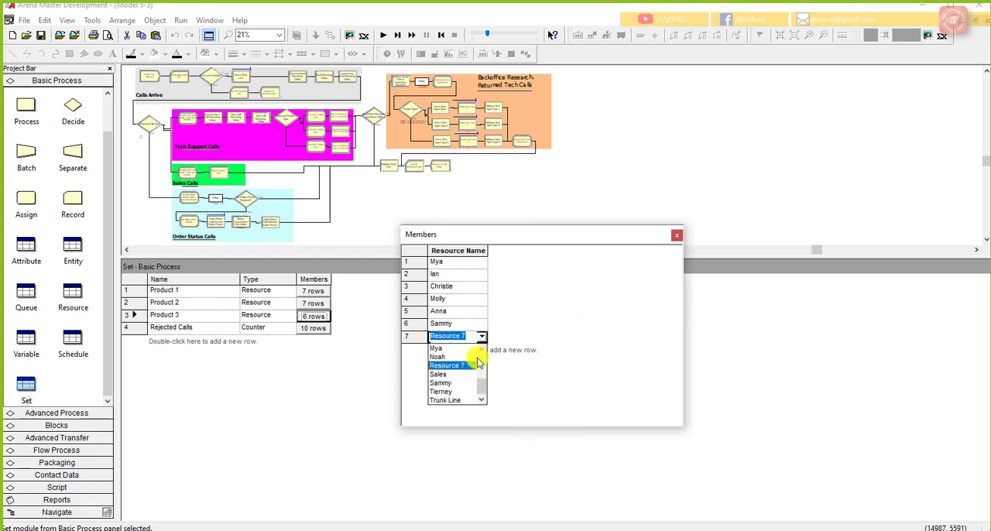
scroll(476, 371, up, 2)
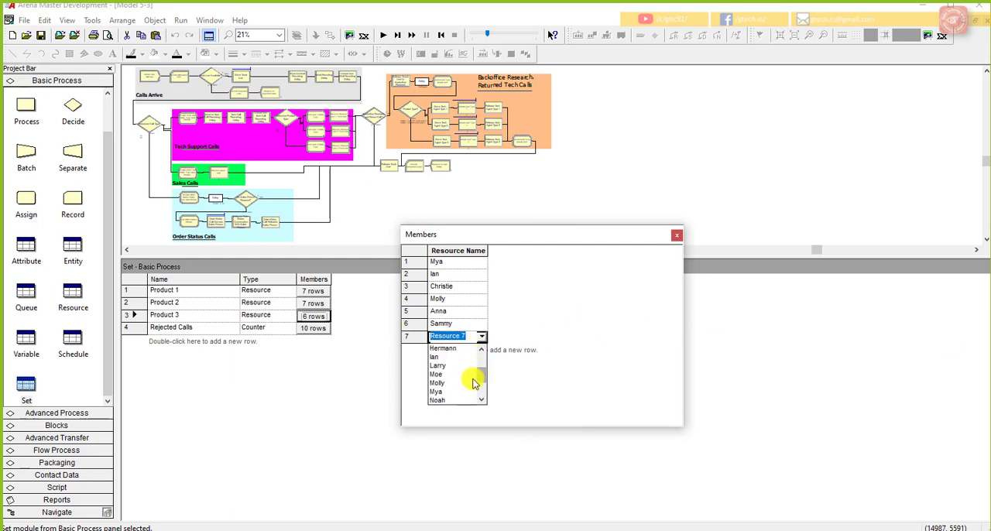
scroll(477, 371, up, 2)
click(453, 384)
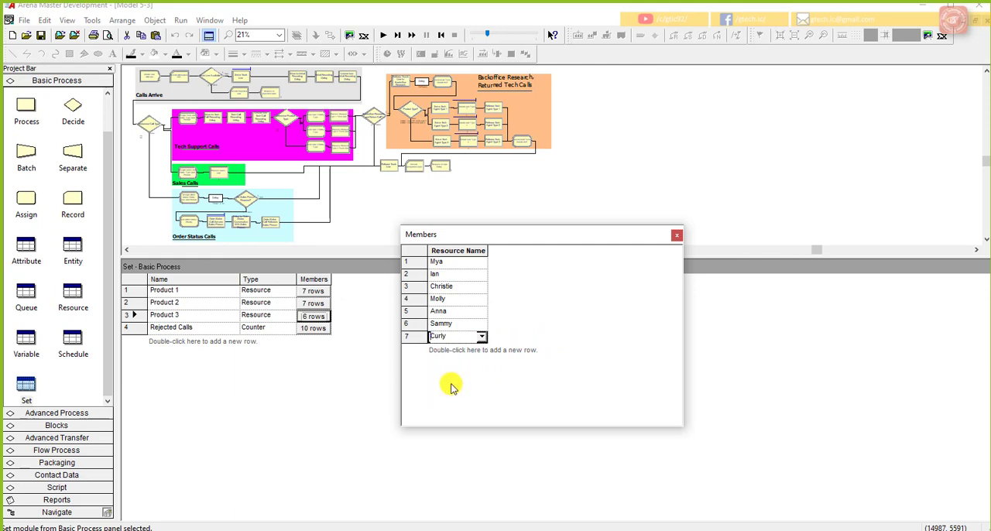
Step: Add the resource named in the seventeenth schedule as the eighth member of the Product 3 set and close its member list
double_click(449, 349)
click(480, 349)
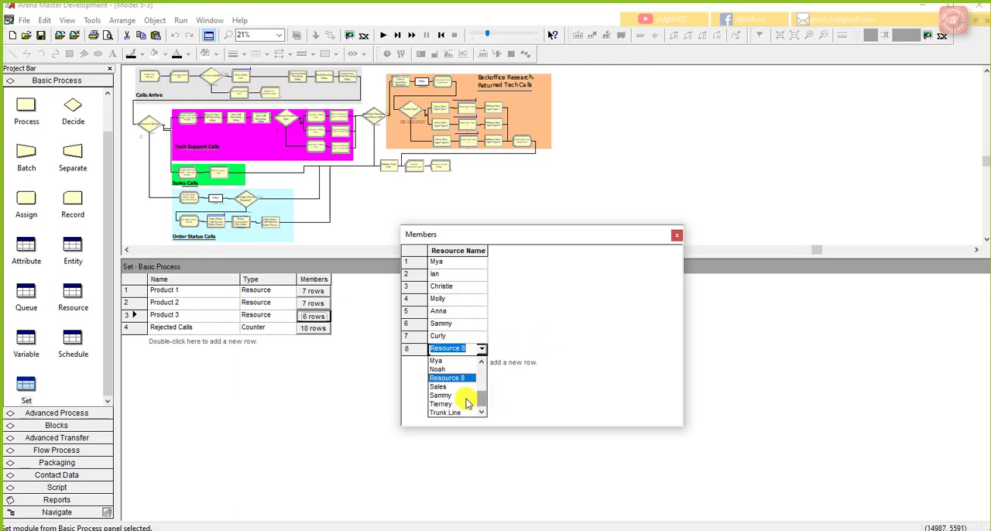
scroll(479, 397, up, 1)
scroll(479, 397, up, 5)
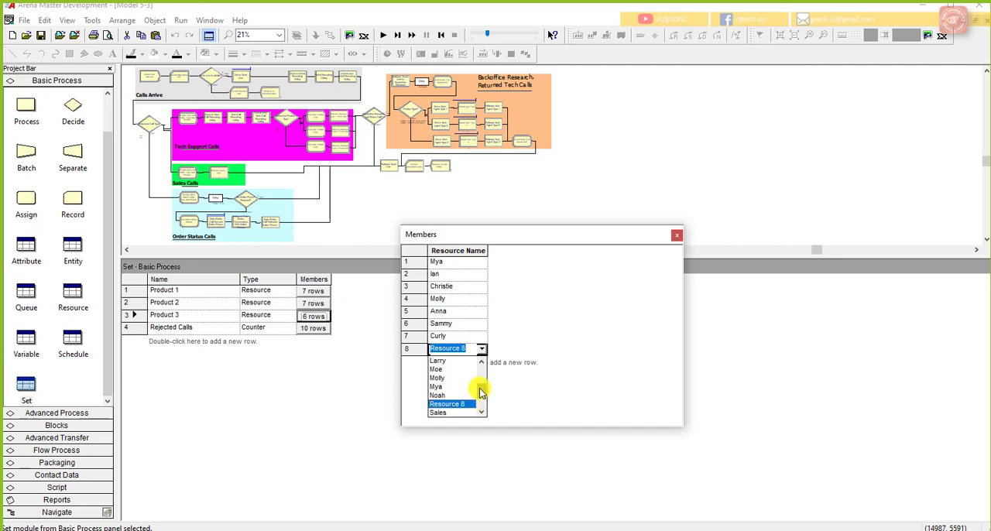
click(451, 370)
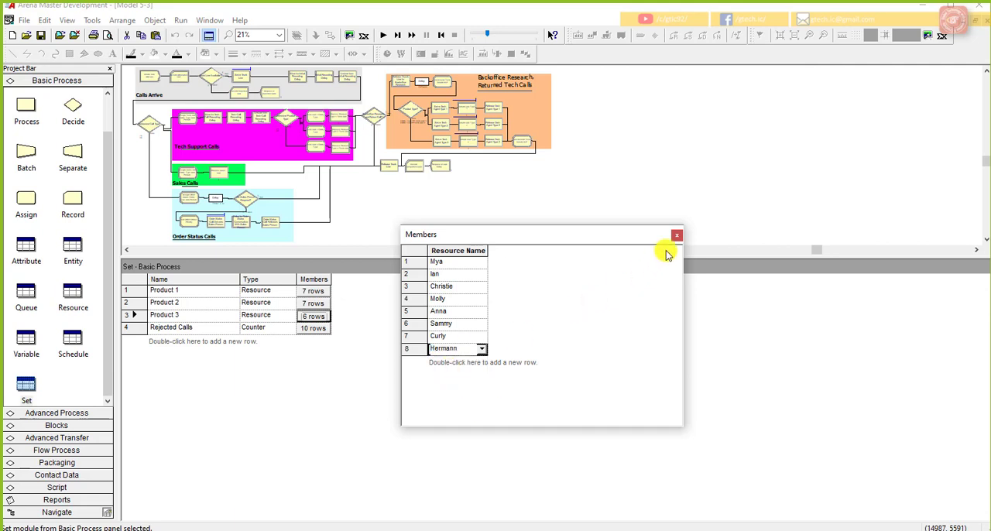
click(676, 236)
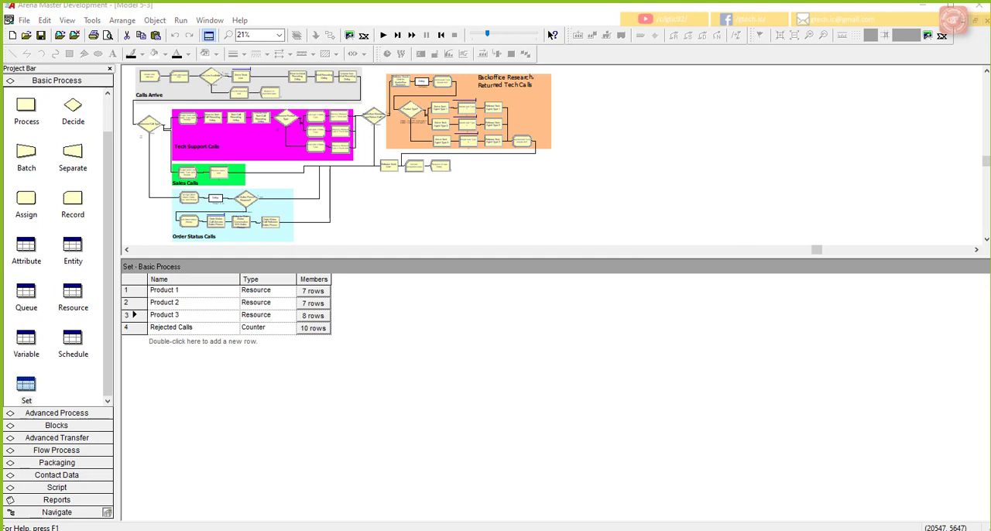
Step: Add a sixth expression to the Advanced Process Expression module and name it New Res Cost
click(82, 412)
scroll(78, 251, down, 4)
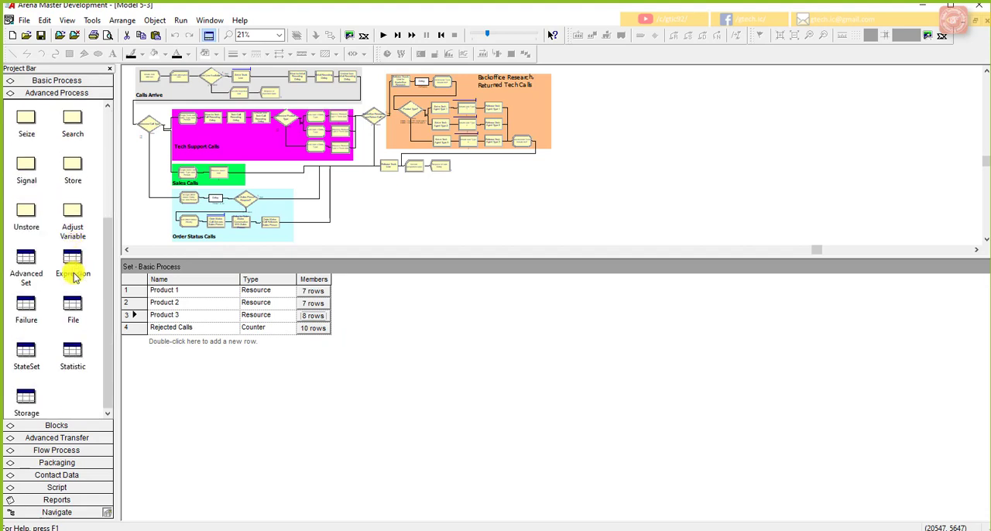
click(74, 269)
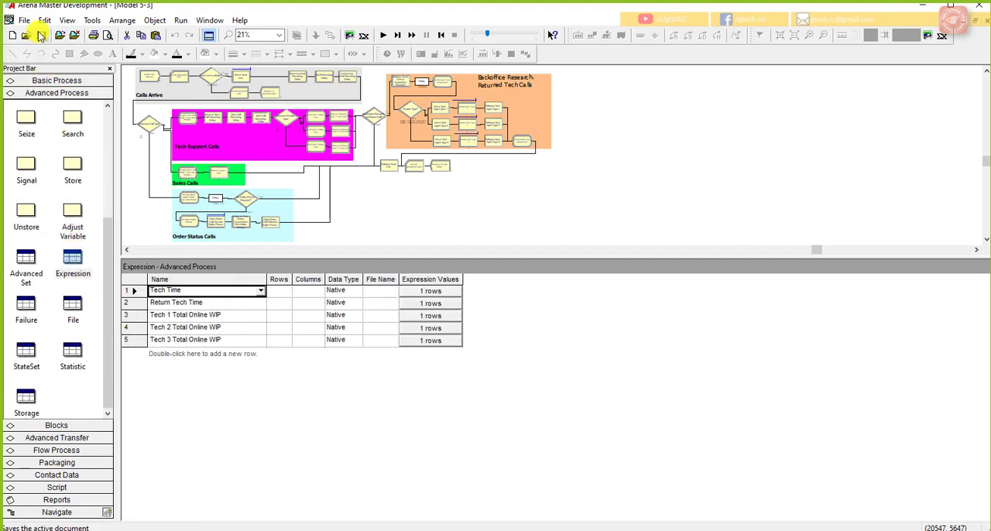
double_click(193, 355)
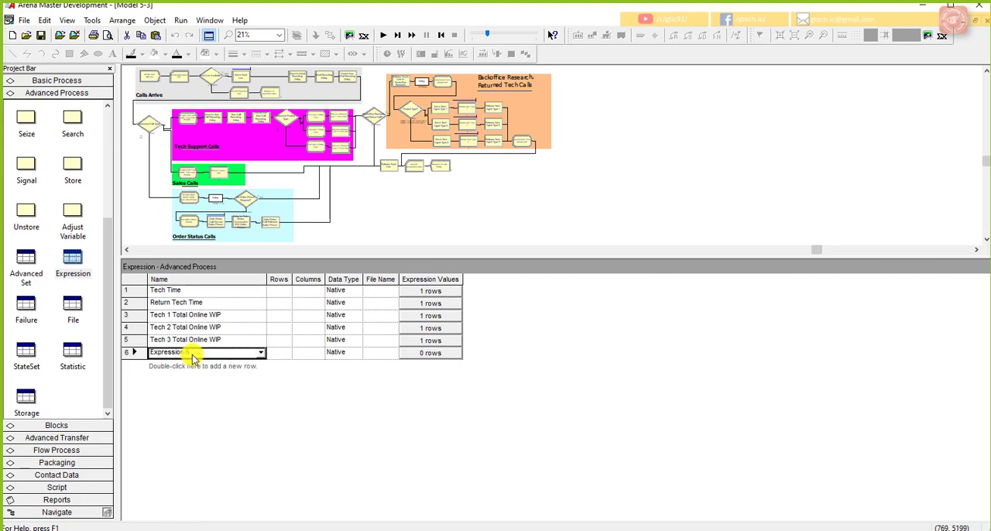
click(194, 355)
drag(194, 353, 130, 349)
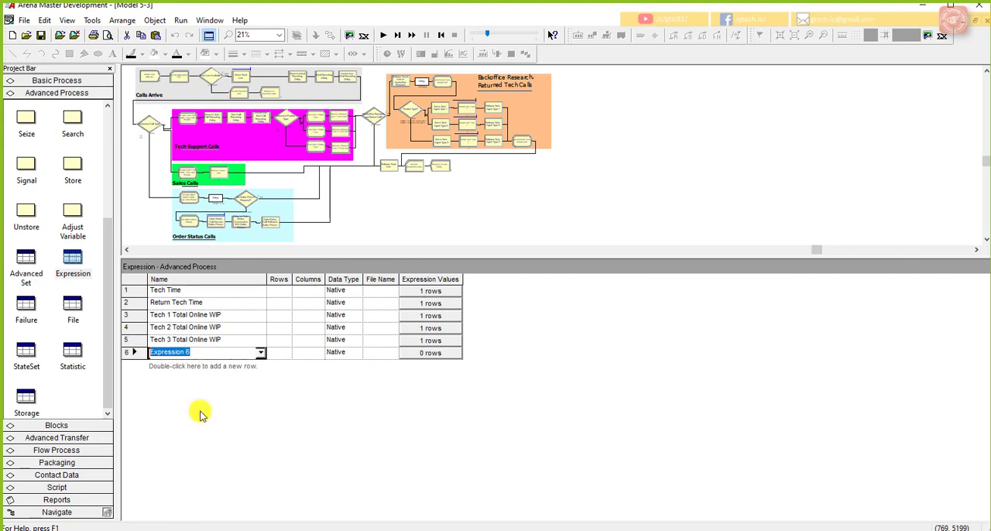
text(New Res Cost)
click(285, 356)
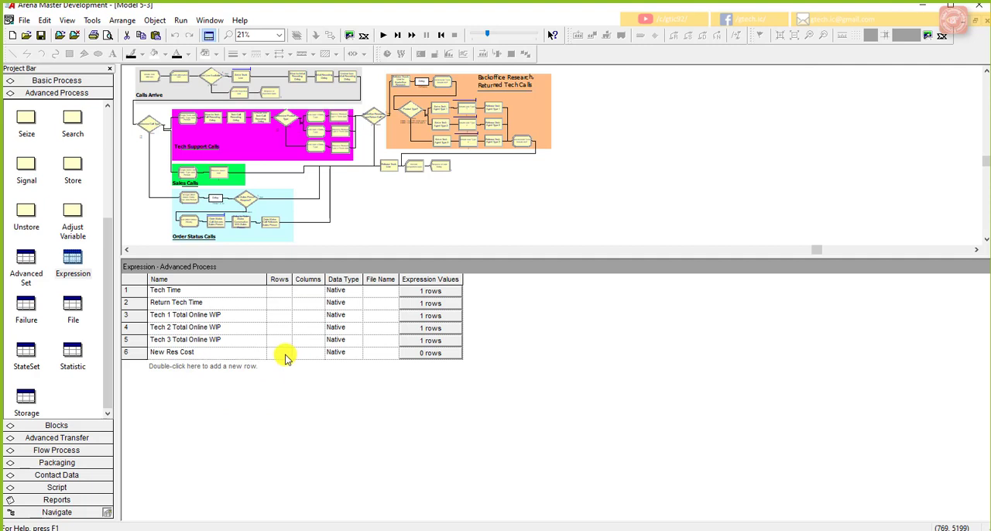
Step: Start an expression value for New Res Cost in the Expression Builder and bring the Lecture 14 PowerPoint slide show alongside
double_click(143, 349)
drag(455, 110, 450, 112)
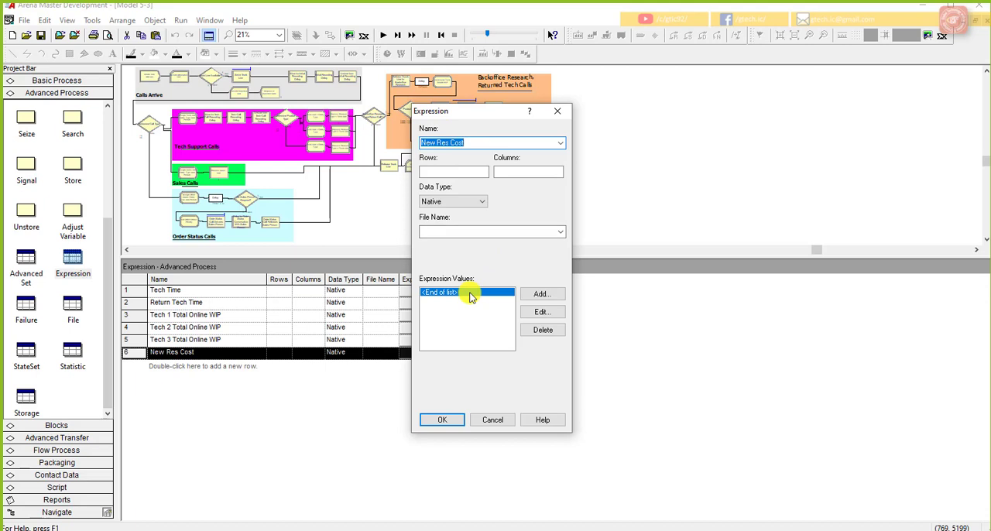
click(538, 293)
drag(484, 239, 576, 242)
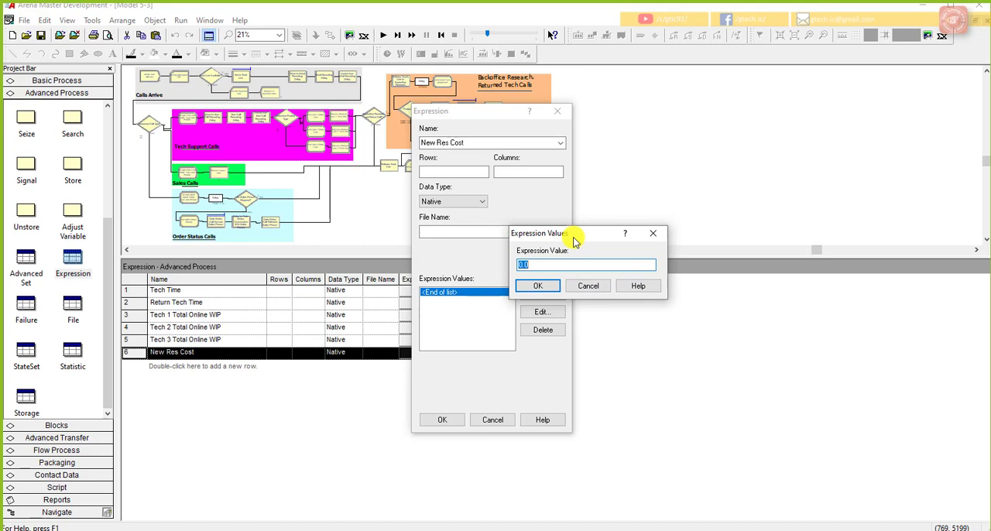
right_click(578, 267)
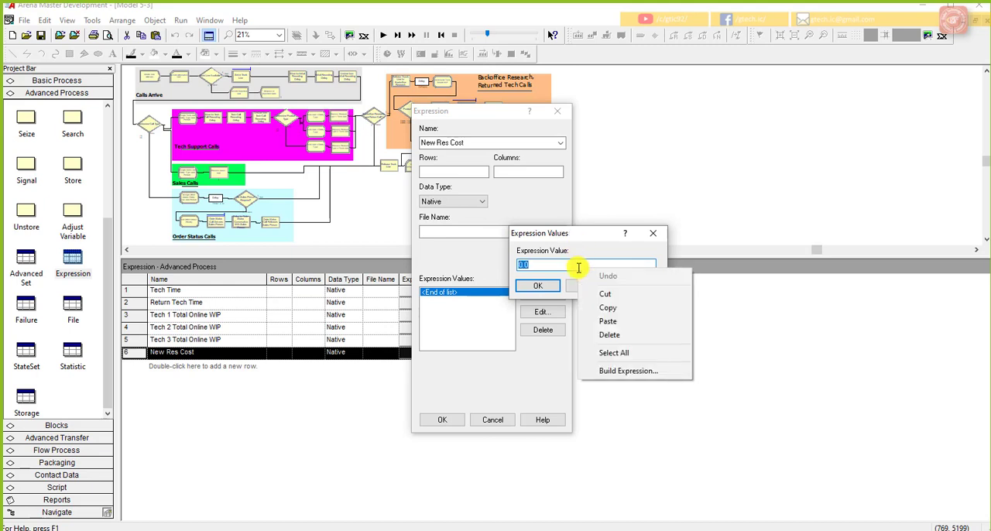
click(630, 372)
drag(586, 115, 763, 126)
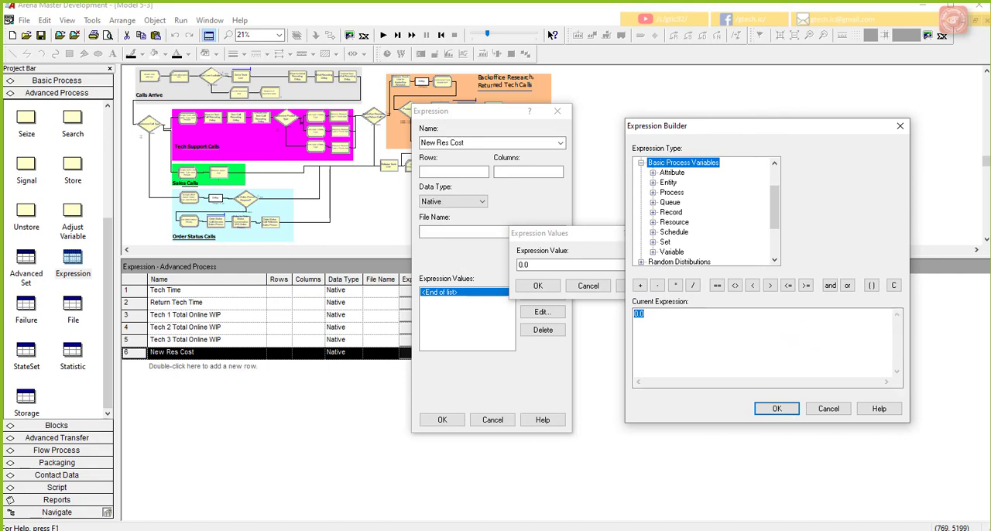
drag(990, 9, 660, 11)
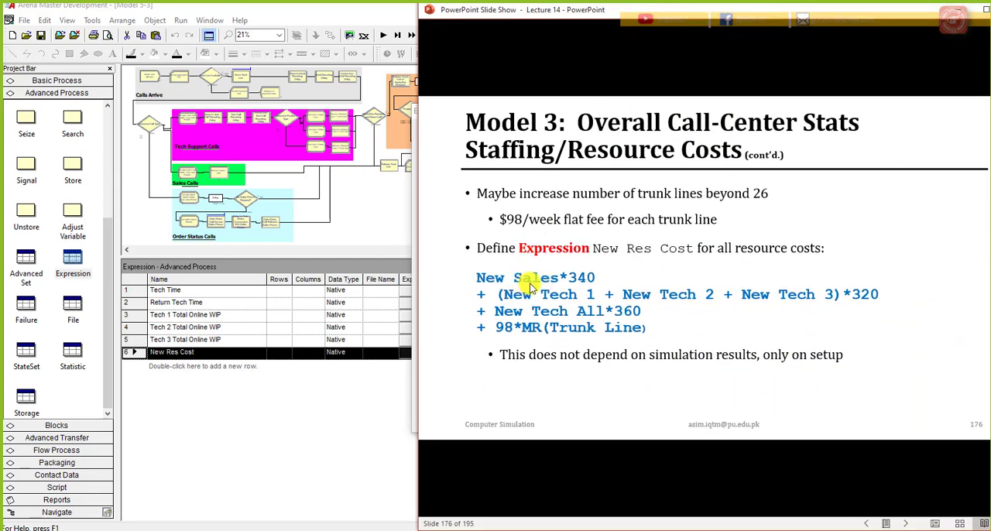
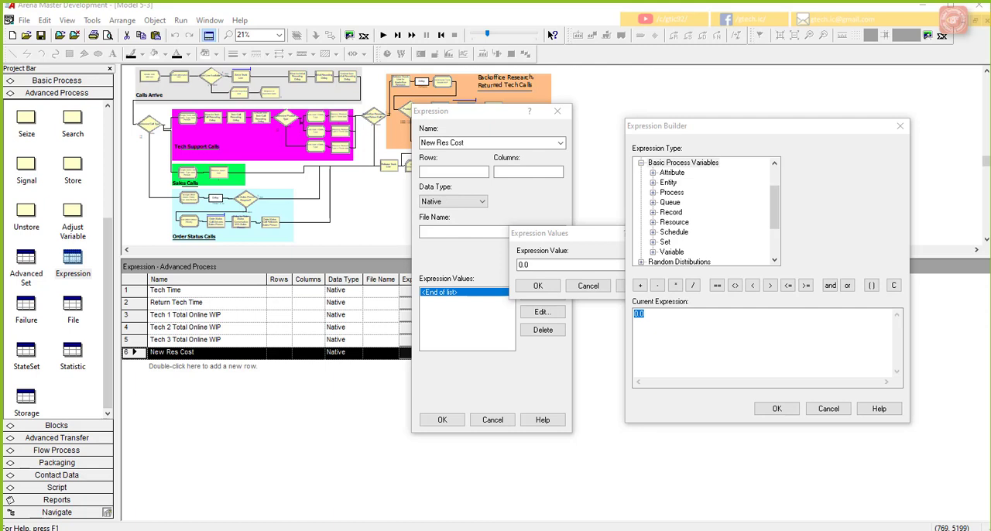
Step: Replace the default 0.0 in the current expression with 340 followed by a multiplication sign
right_click(673, 322)
click(673, 322)
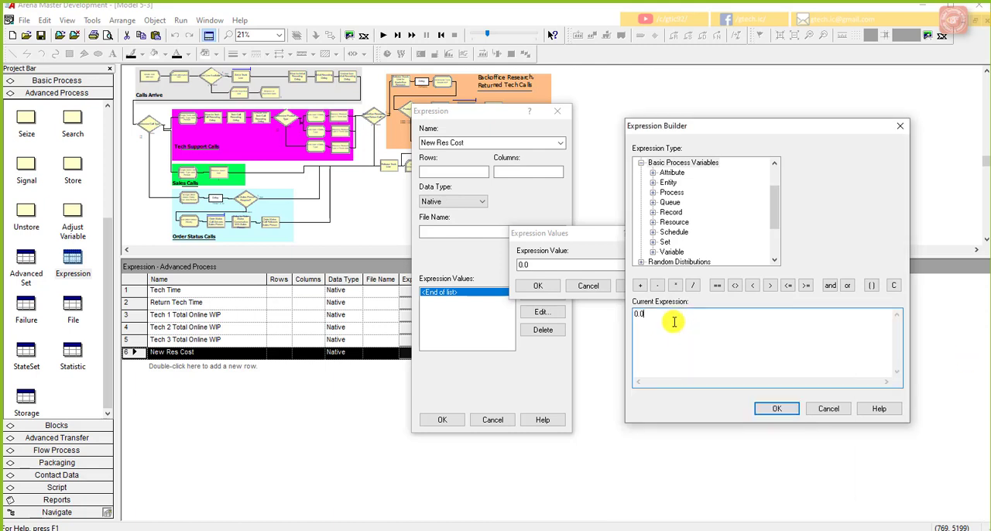
key(BackSpace)
key(BackSpace)
key(BackSpace)
text(340 *)
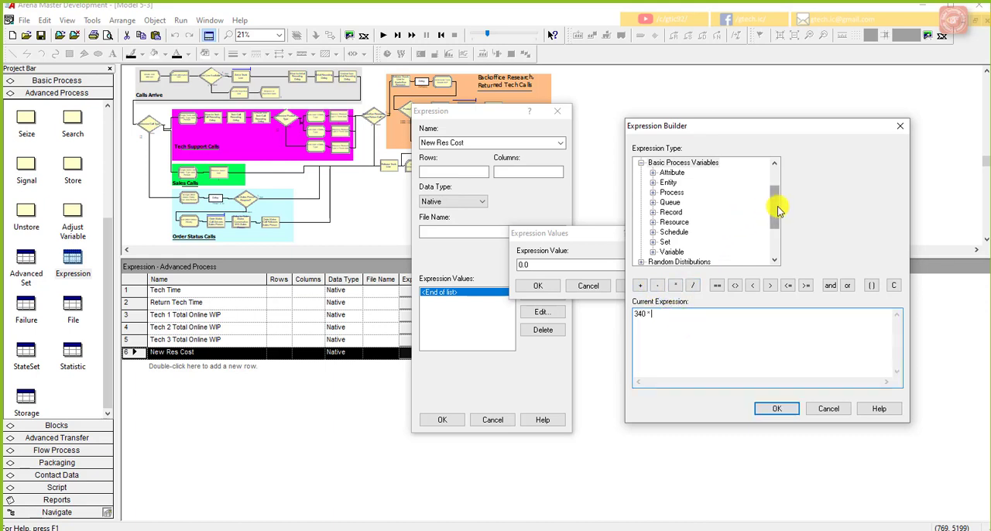
Step: Insert the current value of the New Sales variable as the factor multiplied by 340
drag(774, 199, 781, 177)
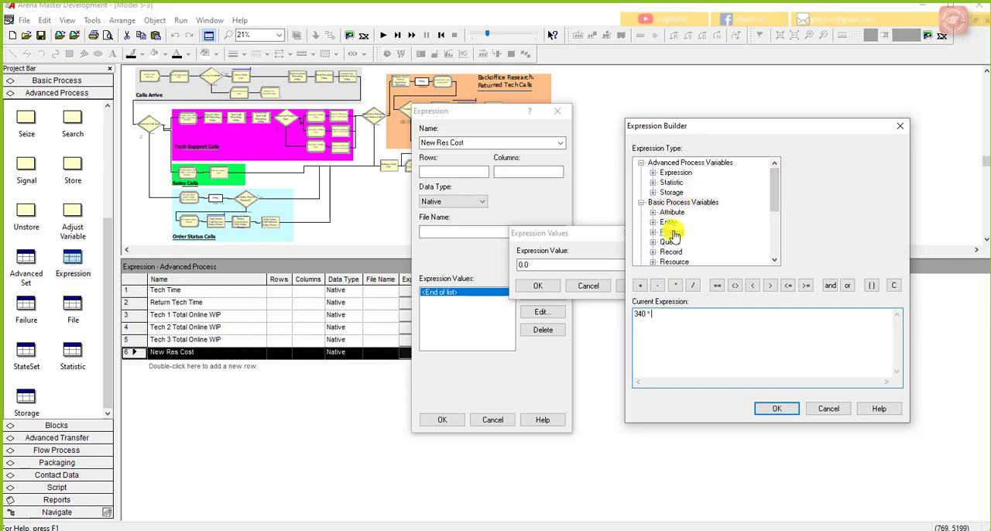
scroll(680, 259, down, 1)
scroll(669, 258, down, 1)
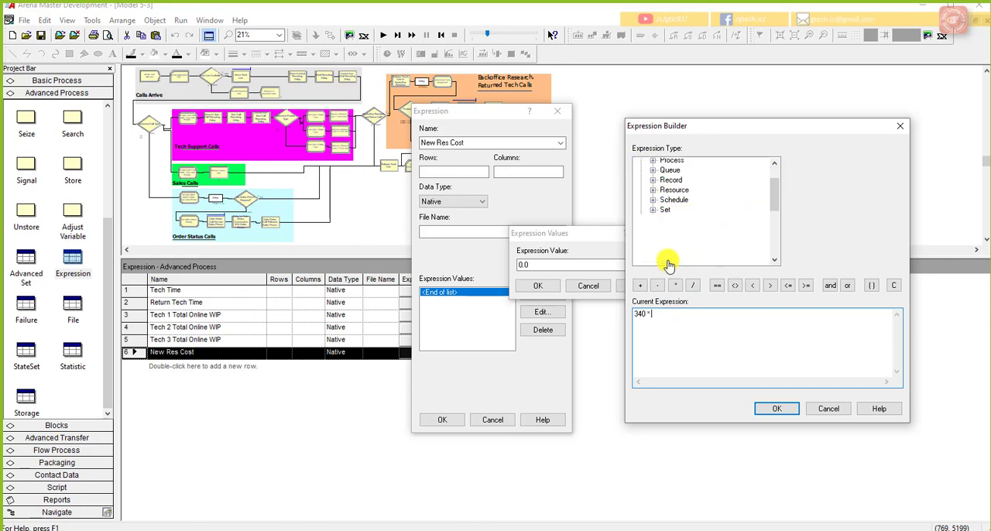
double_click(666, 255)
click(693, 202)
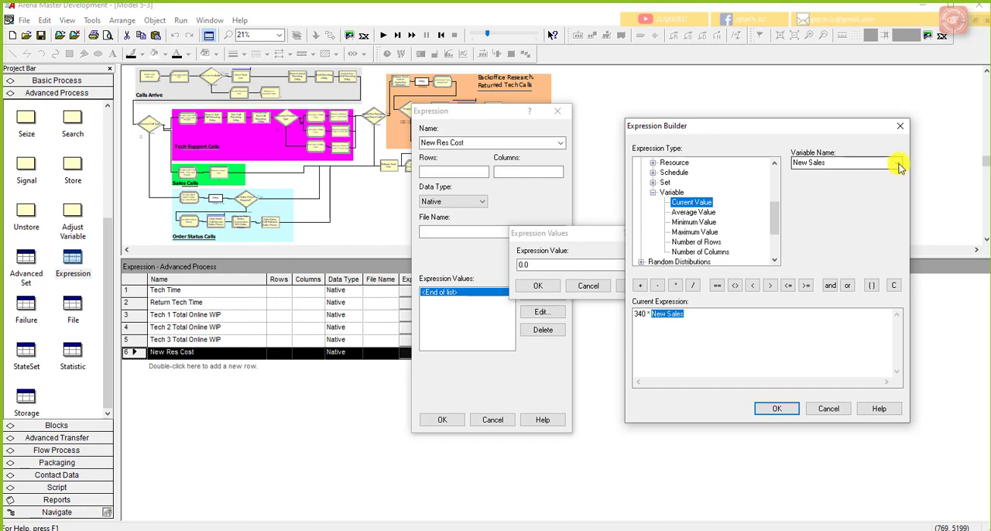
click(897, 162)
click(823, 225)
click(740, 324)
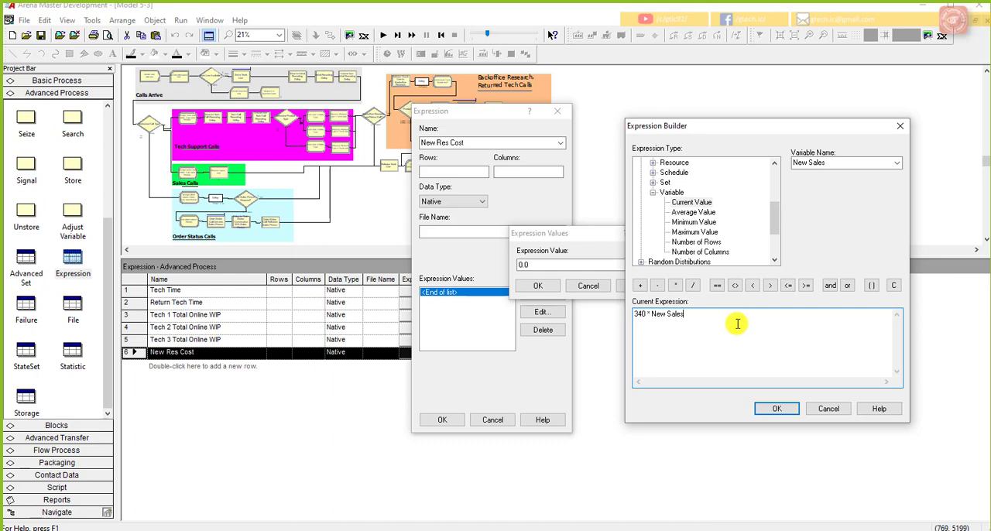
Step: Append + 320 * and a pair of parentheses containing the New Tech 1 variable to the expression
click(640, 285)
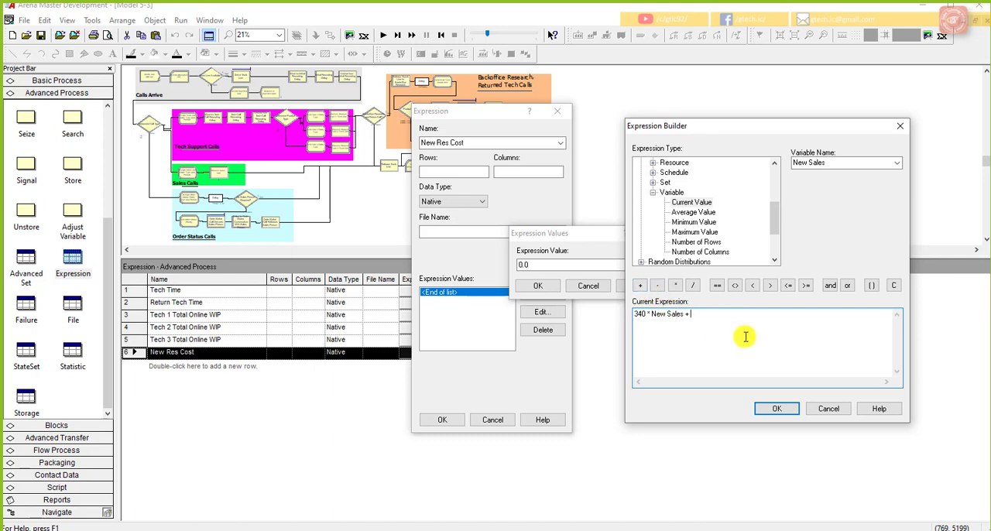
text(320)
click(674, 284)
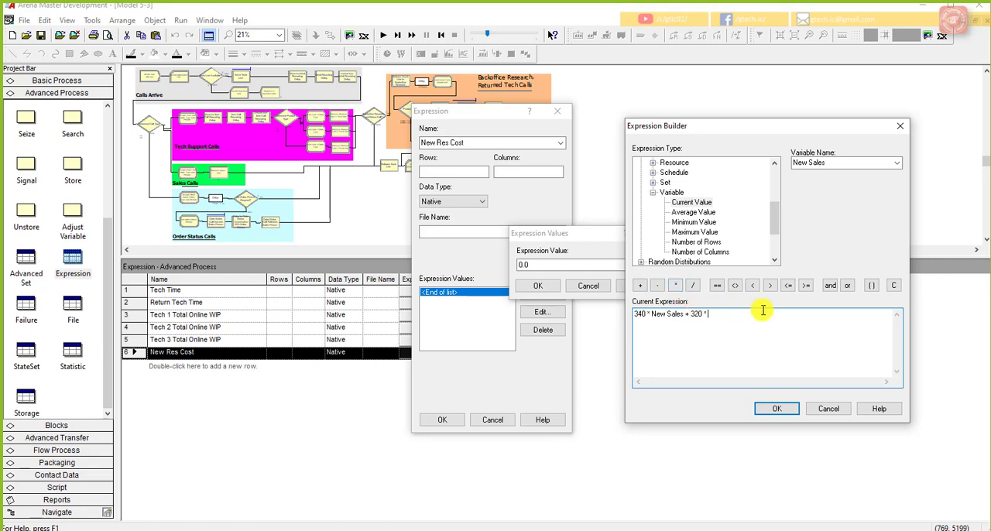
click(871, 285)
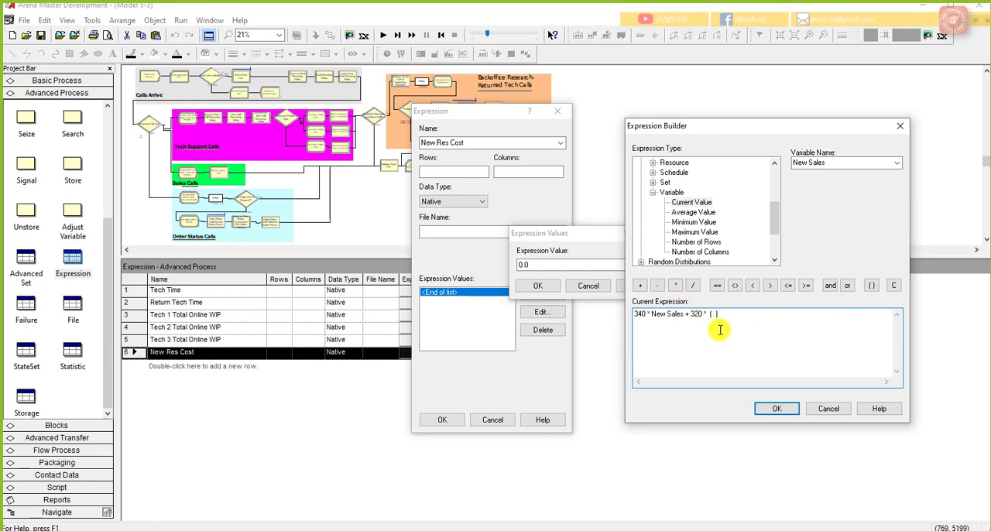
click(895, 163)
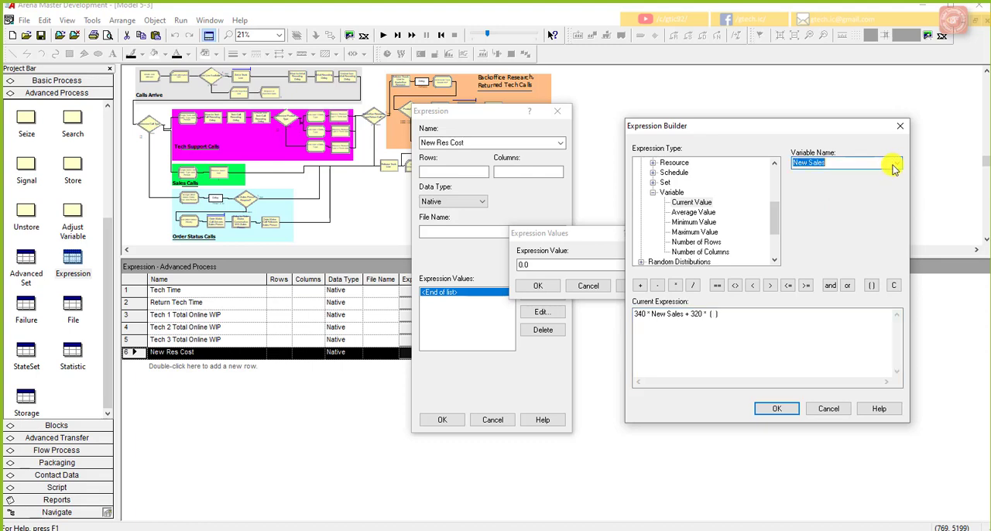
click(878, 183)
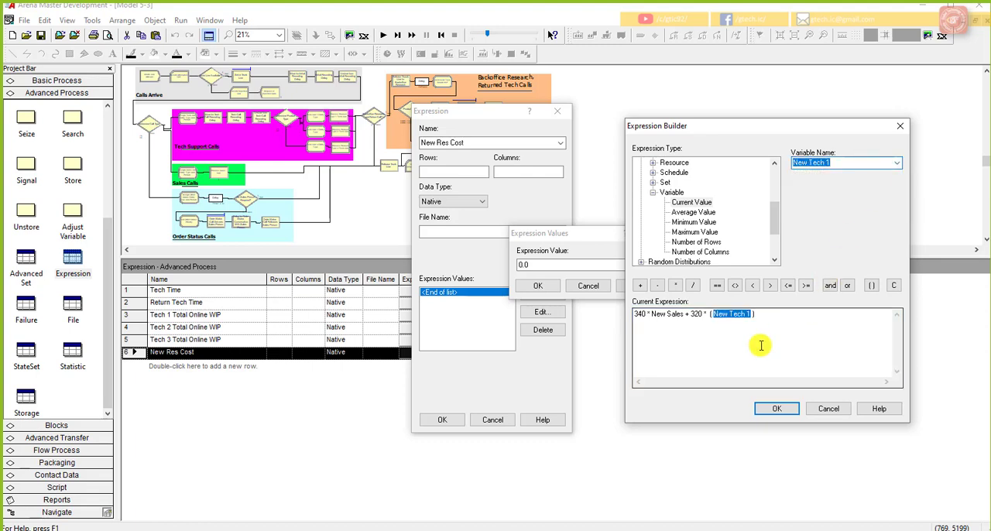
Step: Add the New Tech 2 and New Tech 3 variables to New Tech 1 inside the parentheses
click(639, 285)
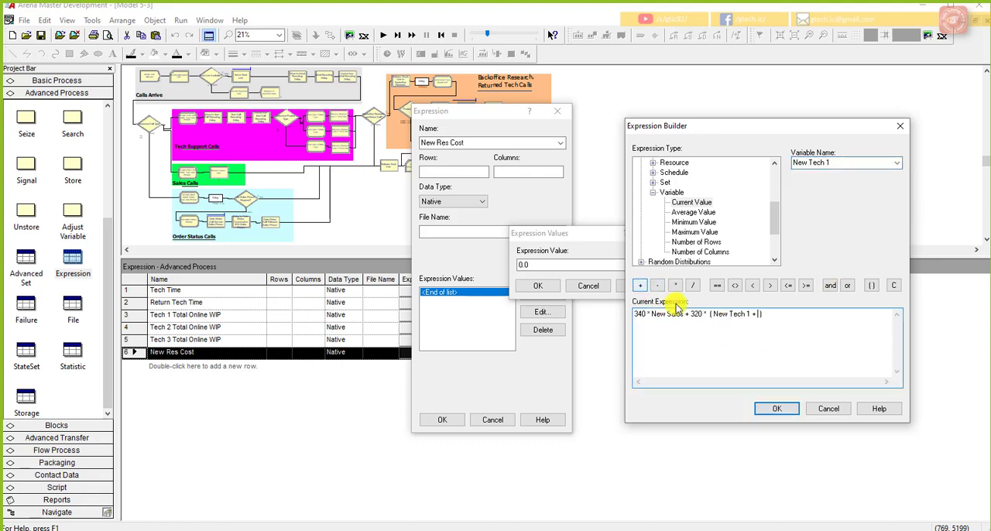
click(896, 164)
click(875, 189)
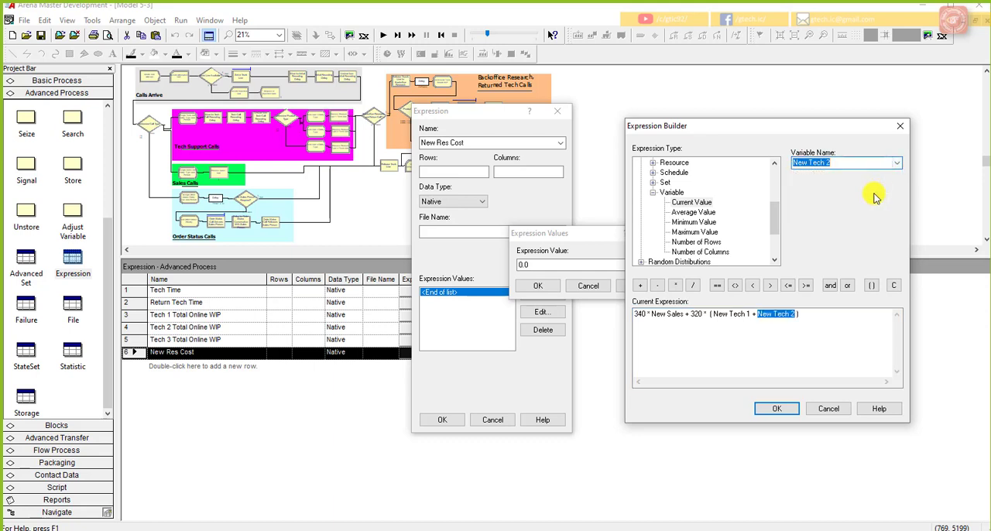
click(639, 285)
click(895, 164)
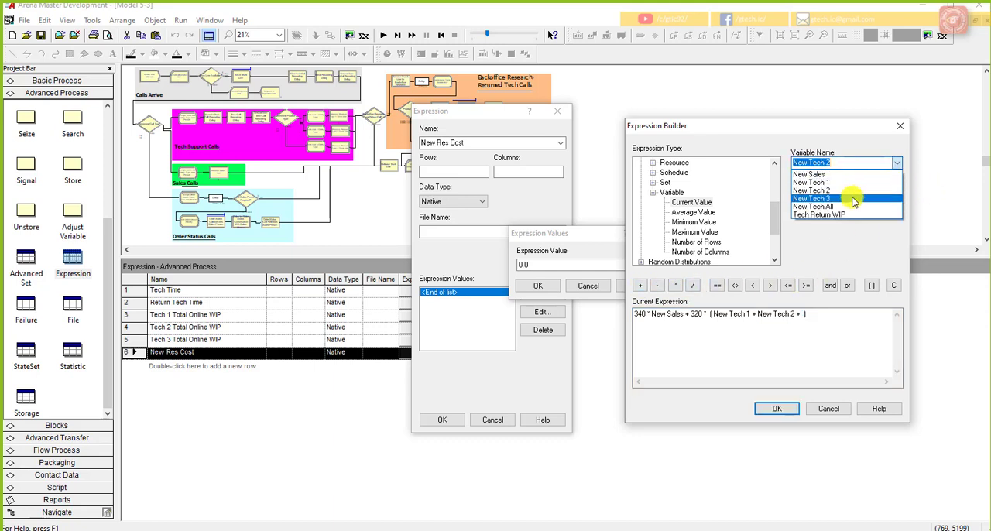
click(856, 197)
click(855, 316)
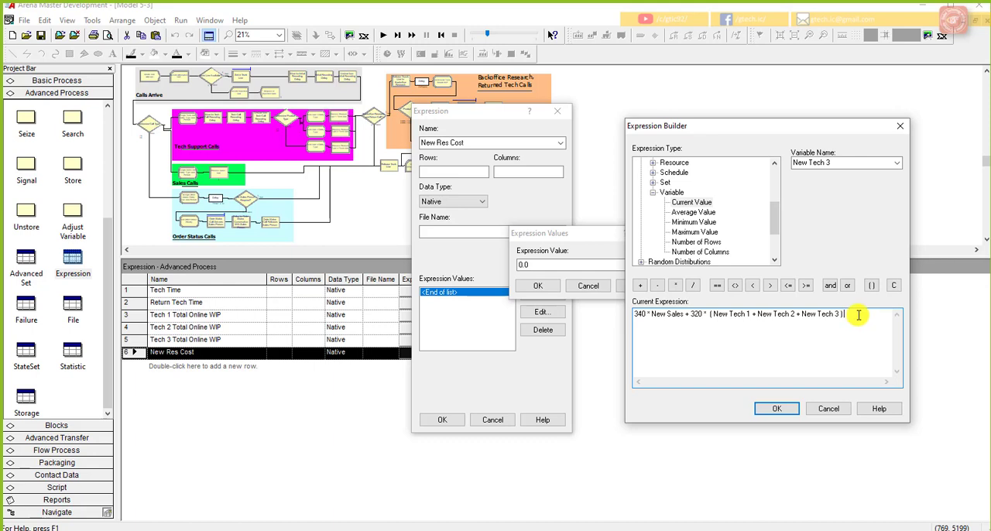
Step: Append the term + 360 * New Tech All to the end of the expression
click(640, 285)
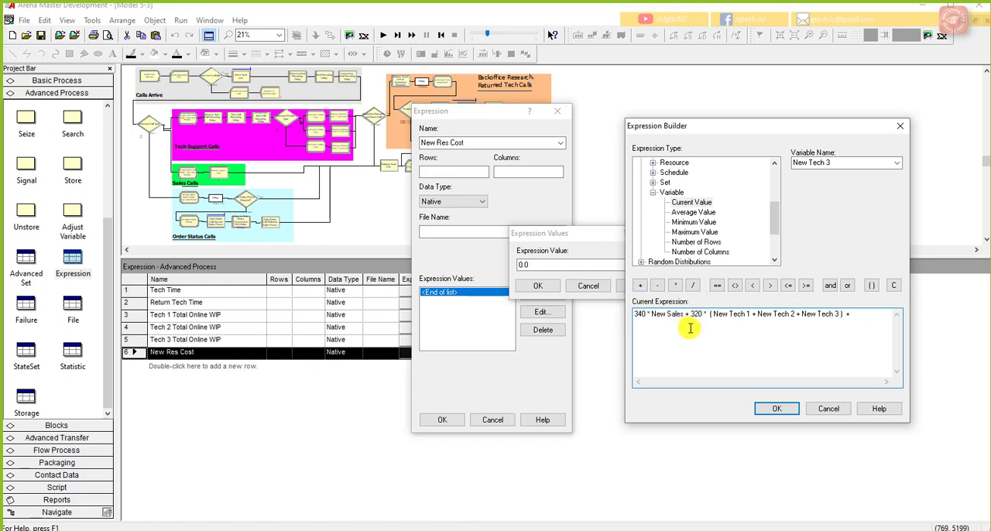
text(360)
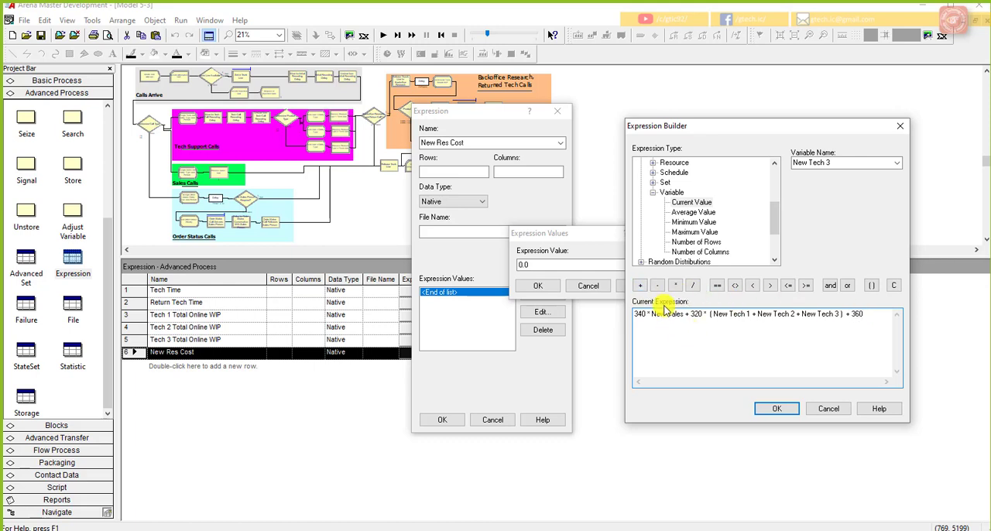
click(675, 284)
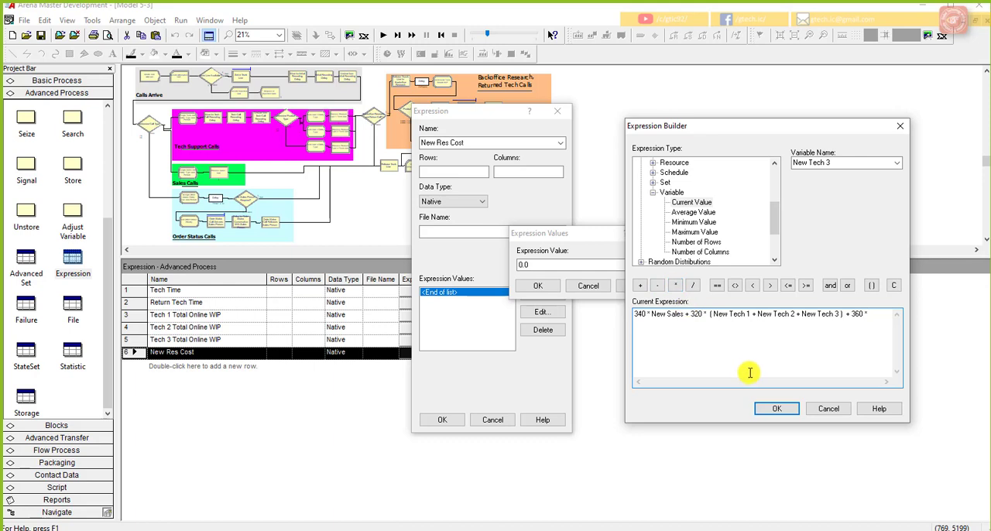
click(895, 163)
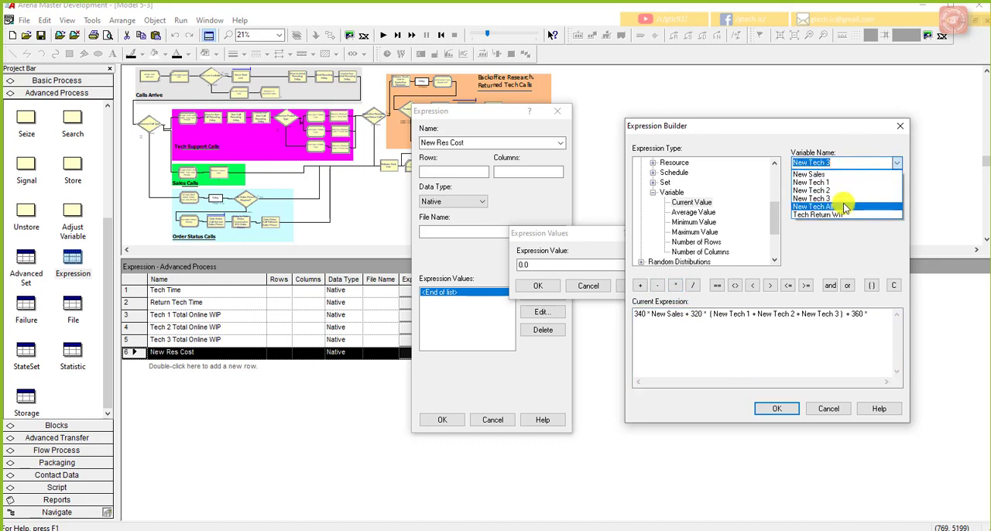
click(852, 207)
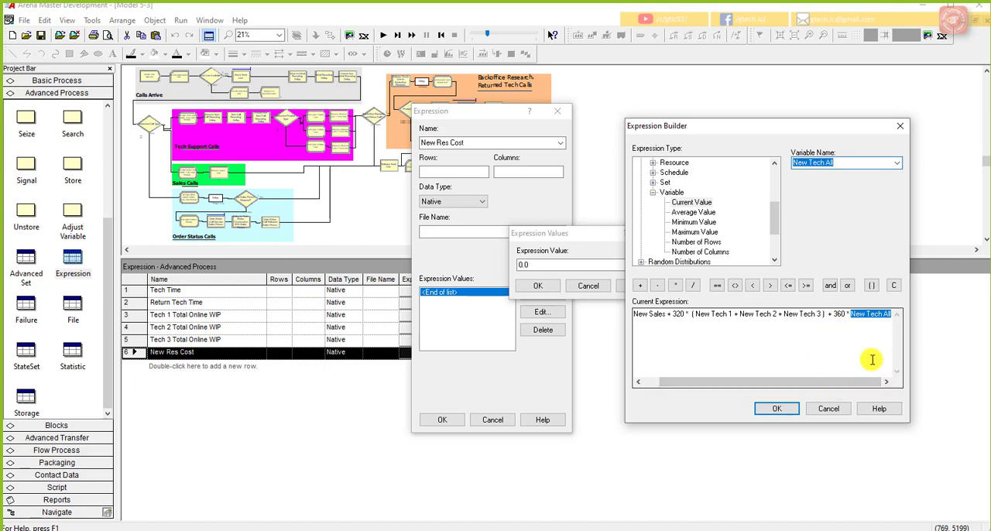
key(Right)
click(884, 338)
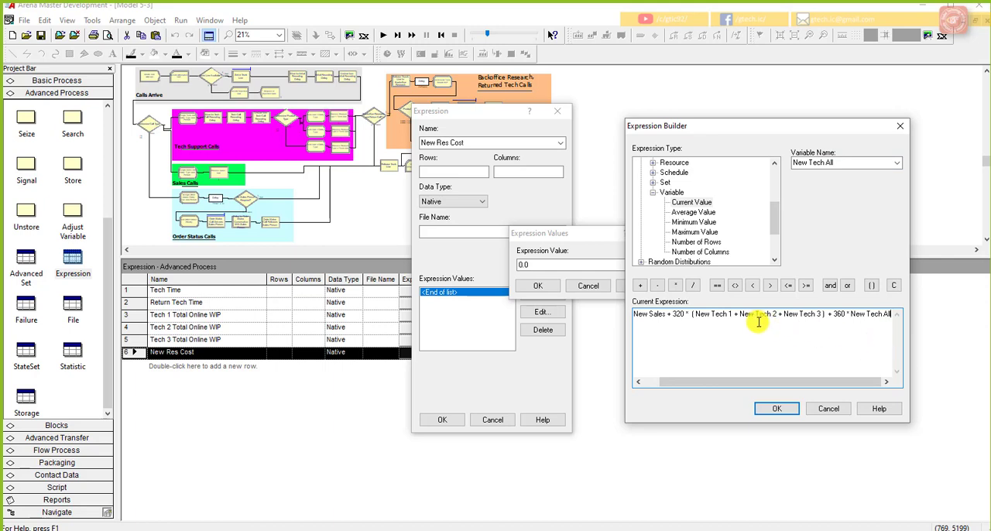
Step: Append + 98 * to the expression after New Tech All
click(641, 285)
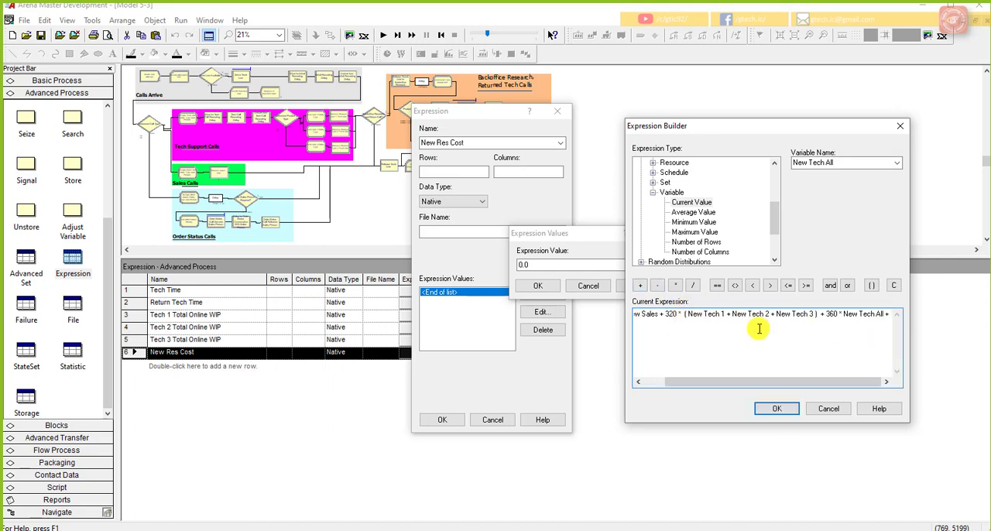
text(98)
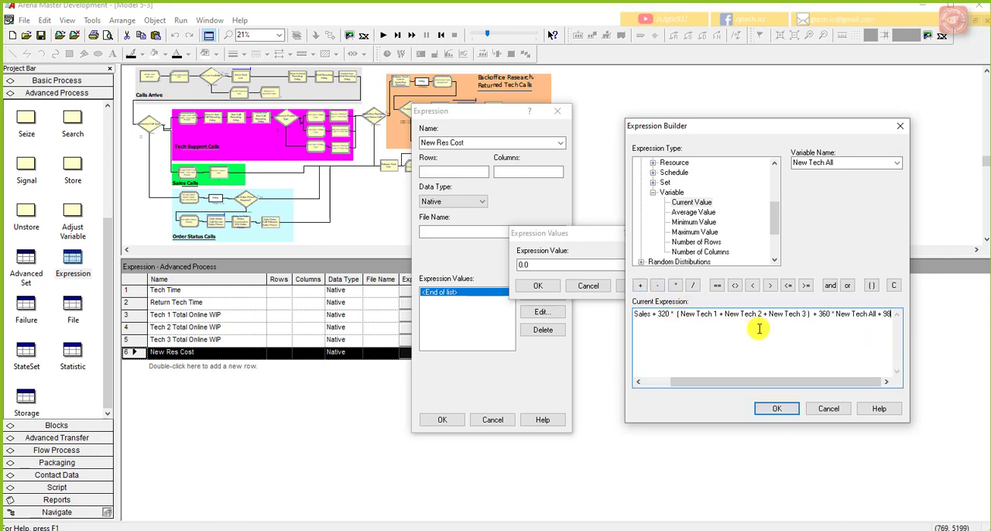
click(674, 286)
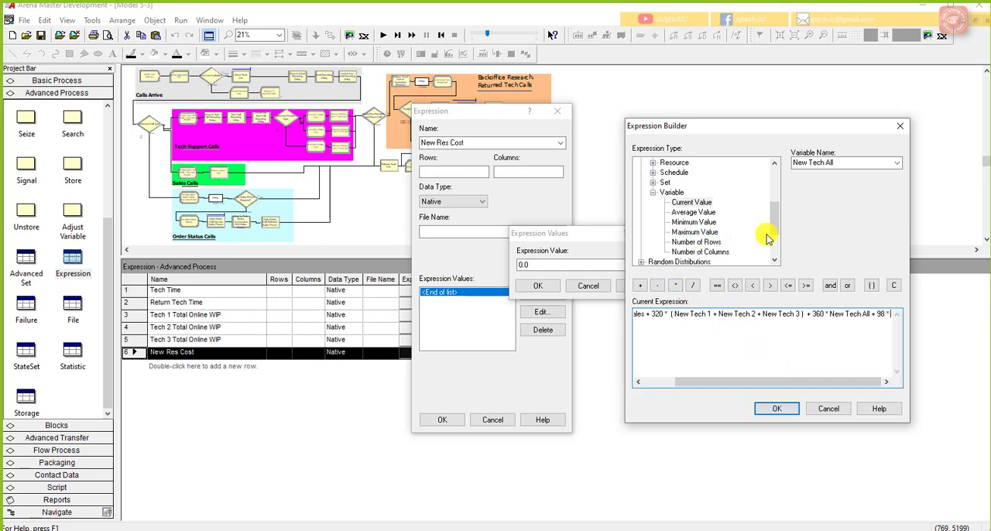
scroll(772, 217, up, 1)
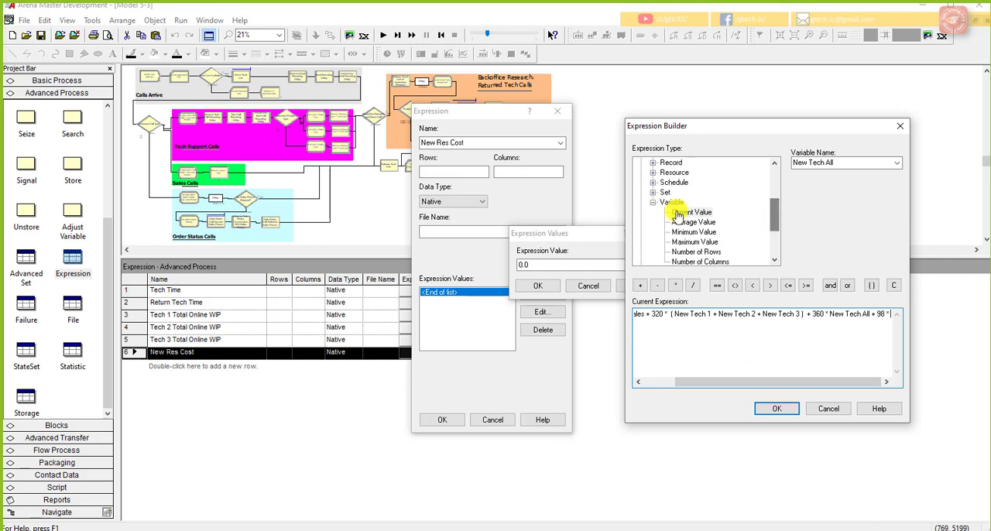
click(652, 183)
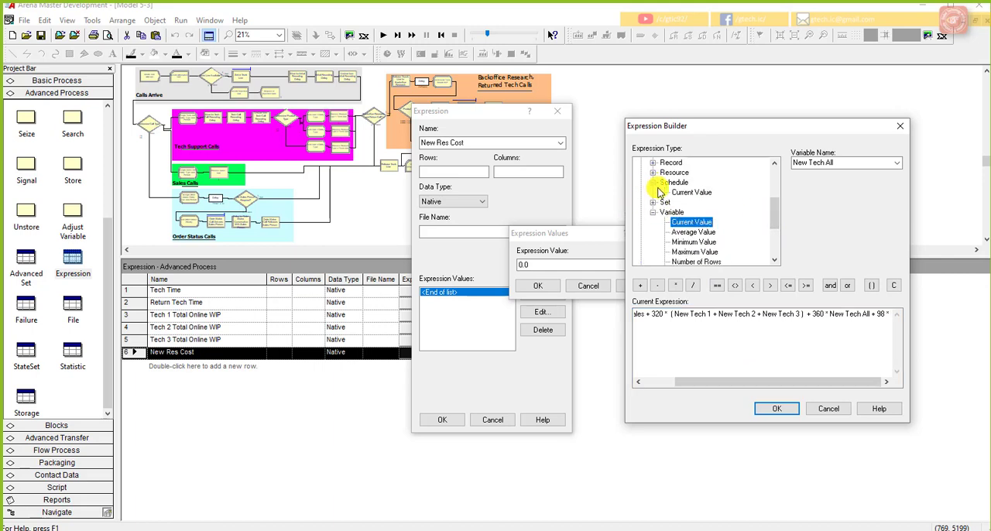
click(691, 192)
click(896, 163)
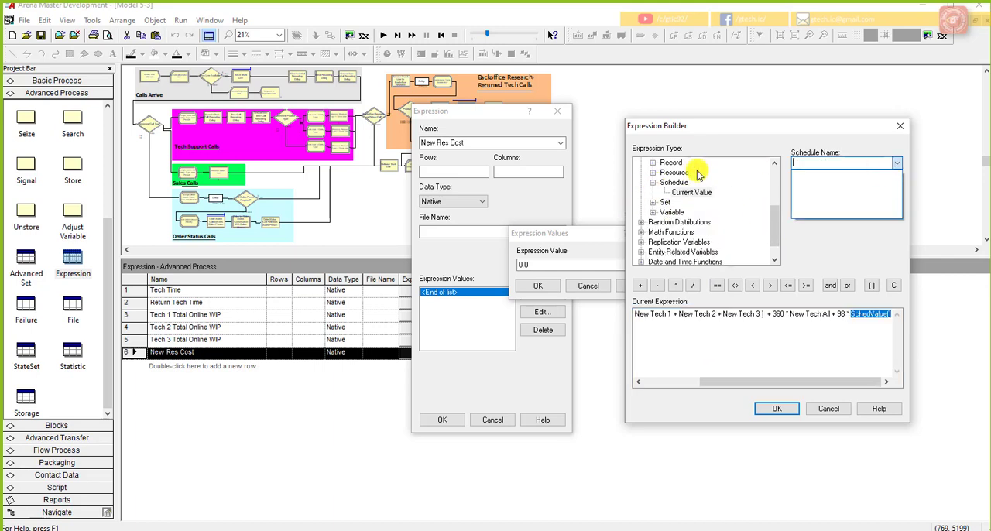
Step: Use the Trunk Line resource's current number scheduled, MR(Trunk Line), as the factor multiplied by 98
click(653, 173)
click(652, 173)
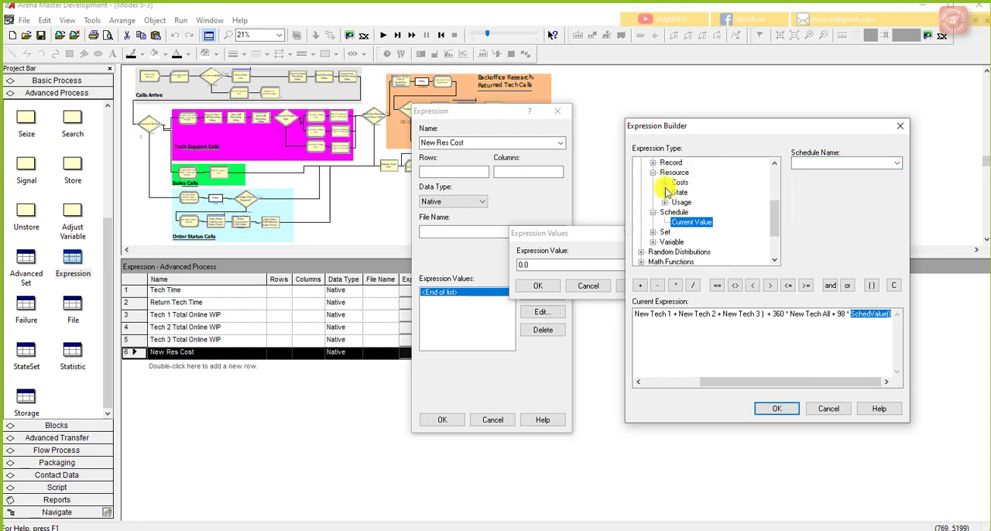
click(664, 202)
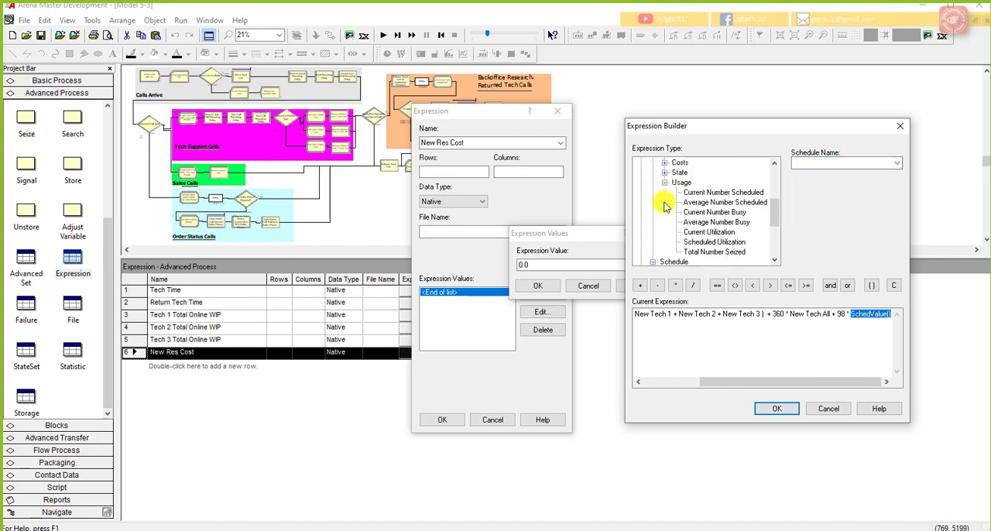
click(706, 194)
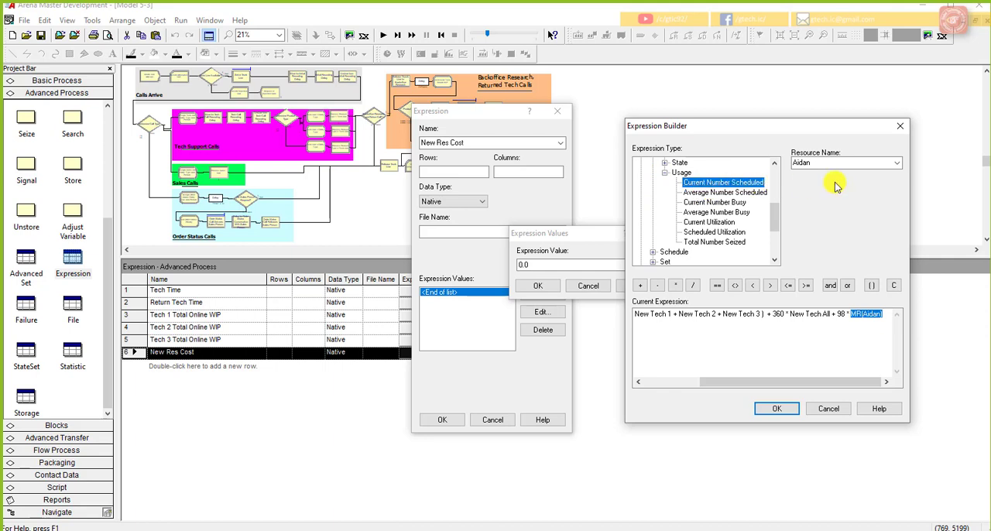
click(896, 164)
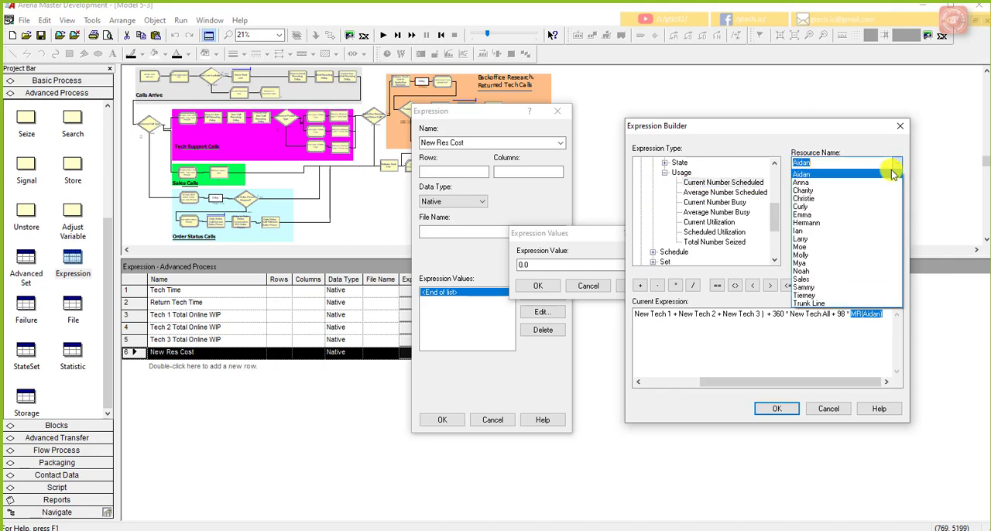
click(856, 304)
click(856, 343)
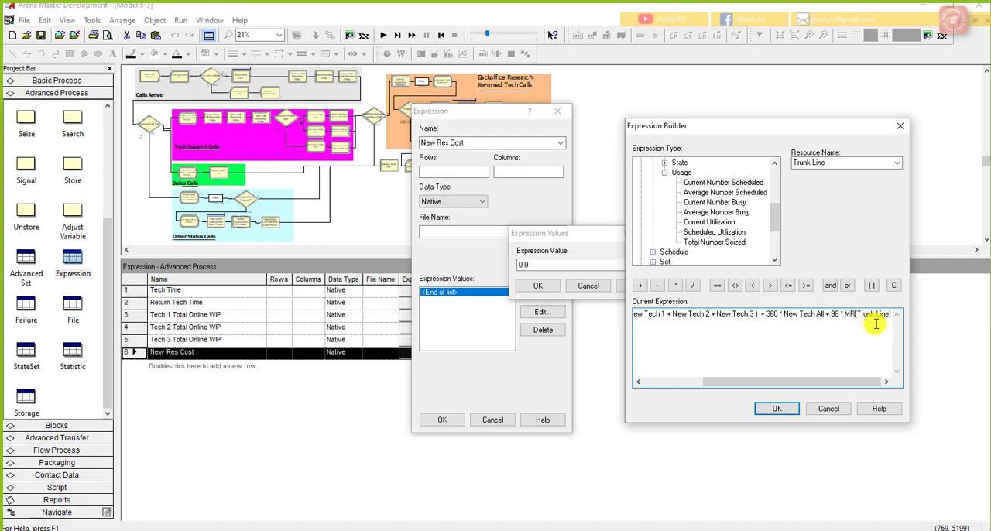
Step: Check the complete cost expression from start to end and accept it as the value of New Res Cost
drag(870, 327, 610, 341)
click(681, 317)
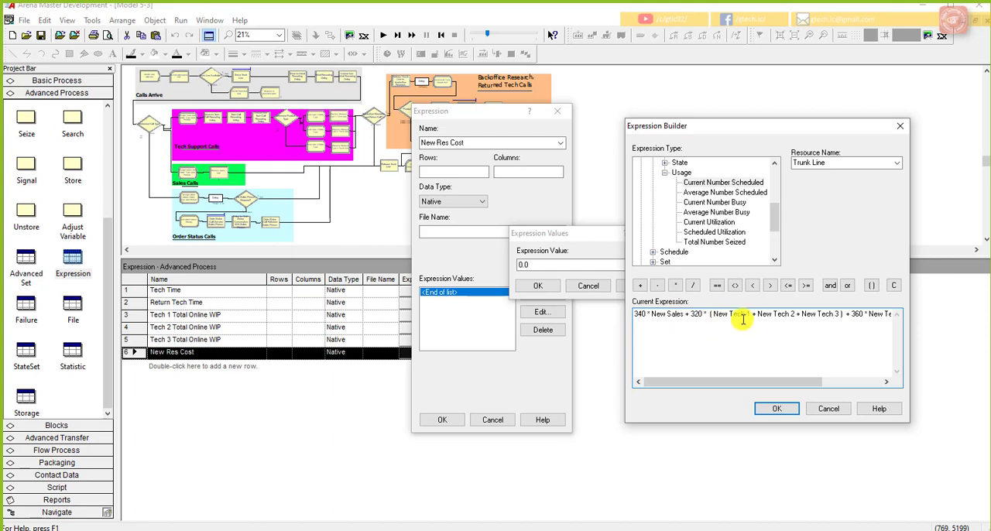
drag(808, 382, 869, 385)
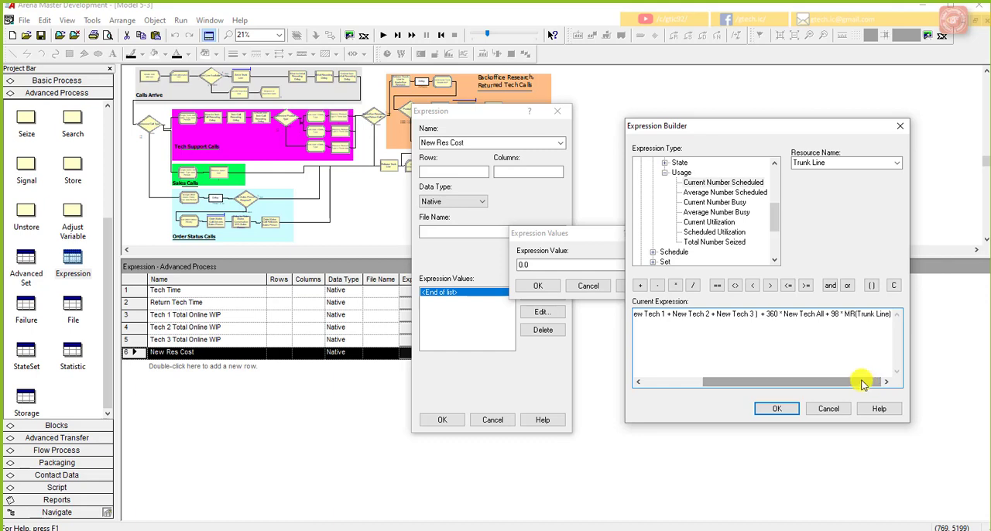
click(774, 409)
click(546, 286)
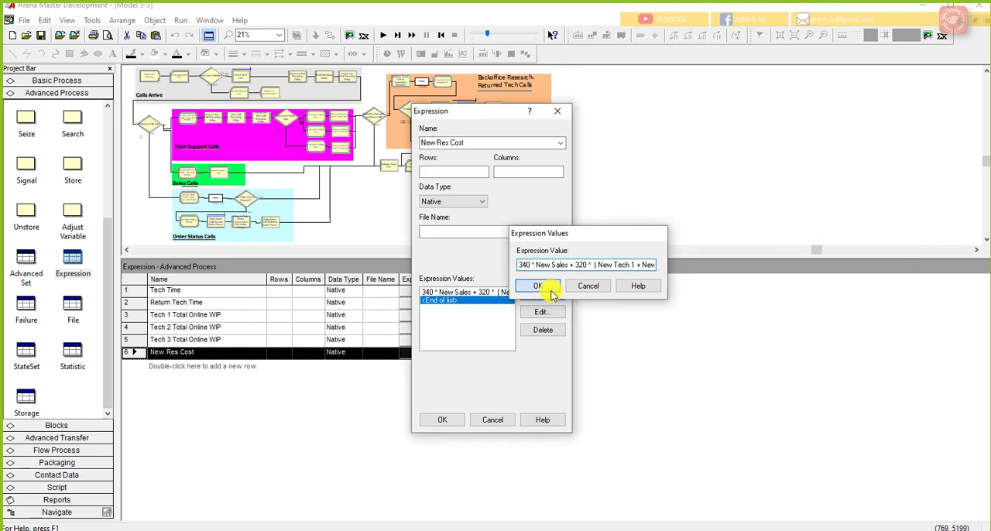
click(443, 418)
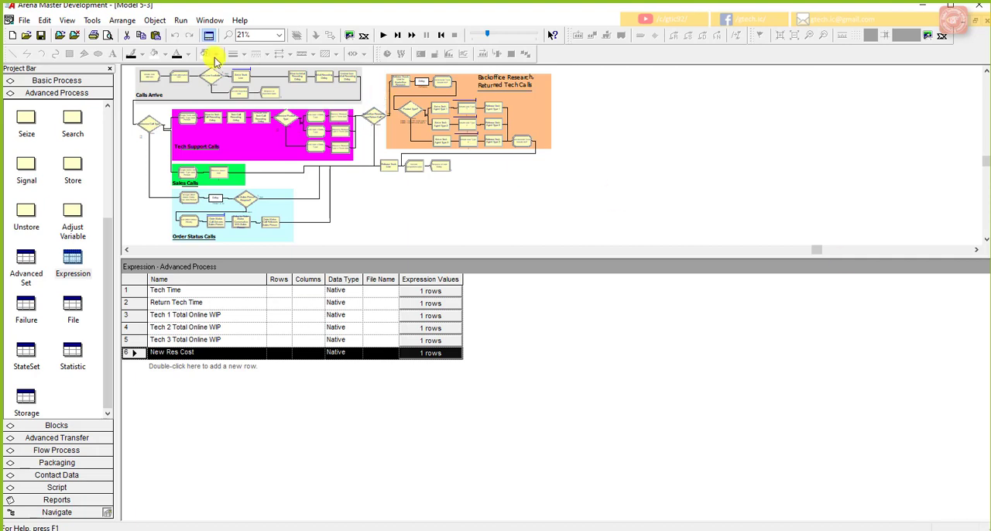
Step: Save the model and bring the Lecture 14 PowerPoint slide show alongside it
click(41, 36)
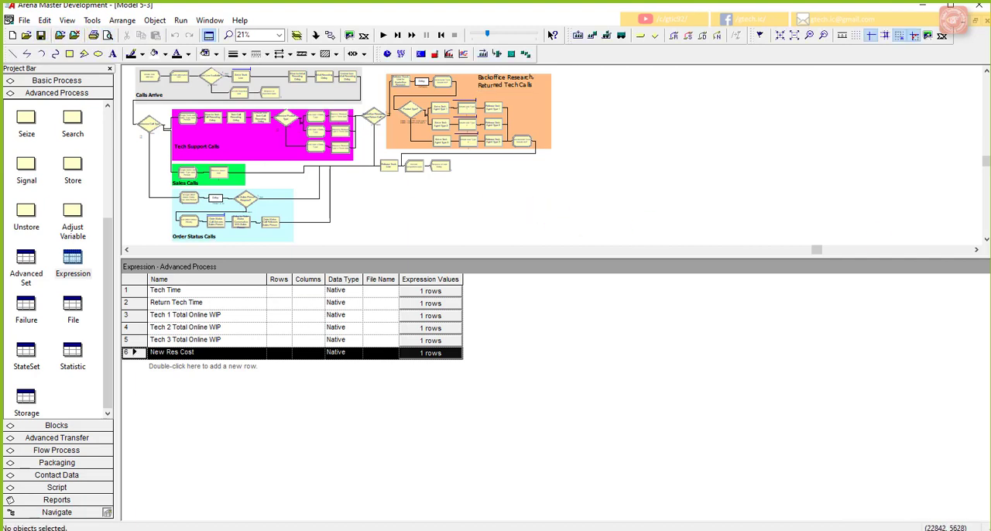
drag(990, 27, 608, 26)
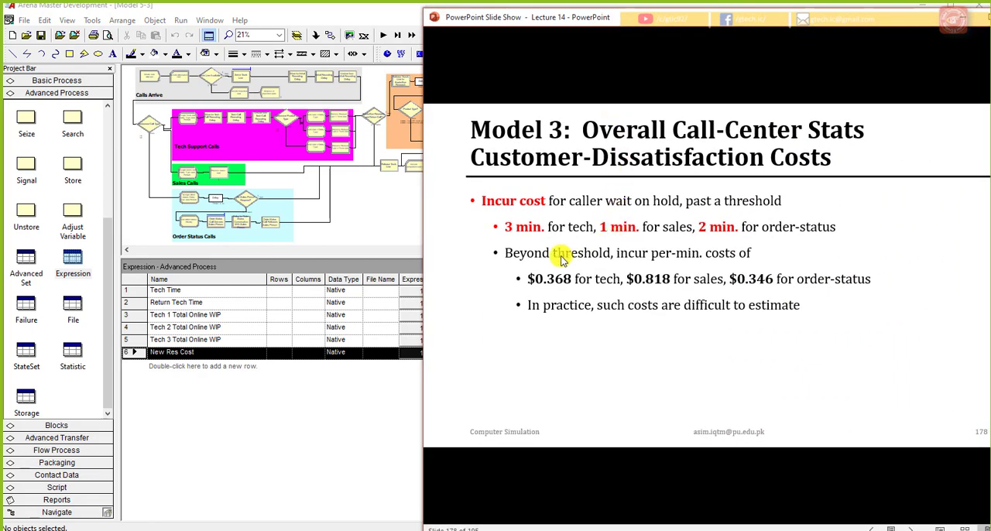
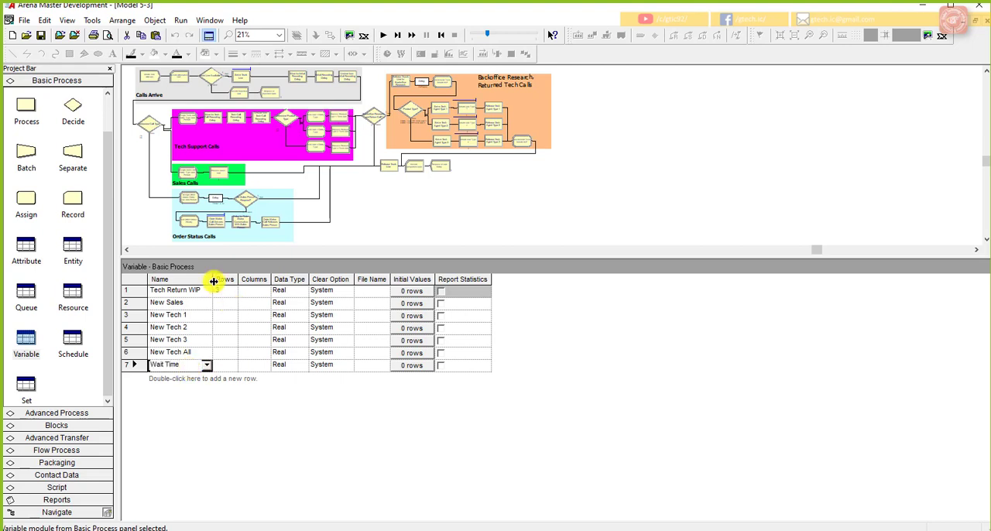
Step: Name the seventh variable Excess Tech Wait Time and add an eighth variable named Excess Status Wait Time
drag(213, 281, 252, 288)
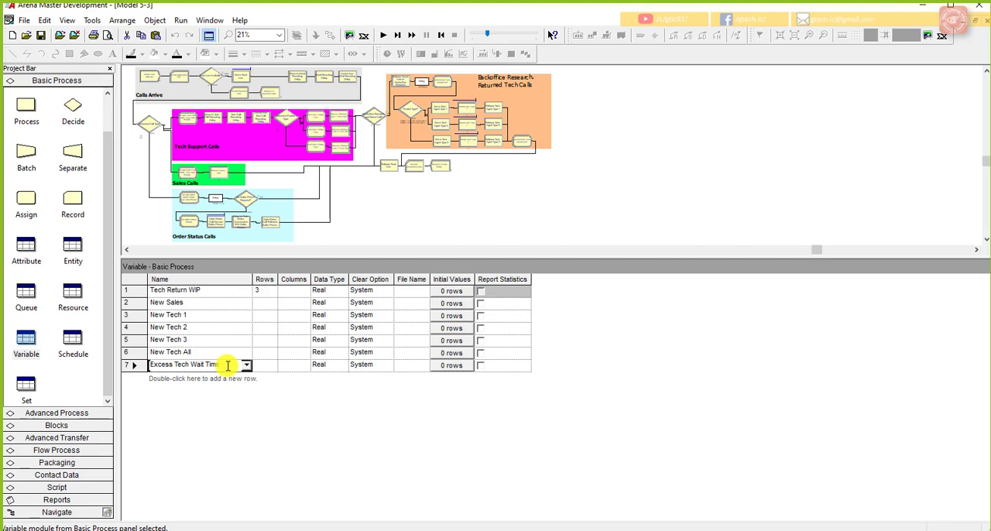
drag(227, 366, 147, 367)
key(ctrl+c)
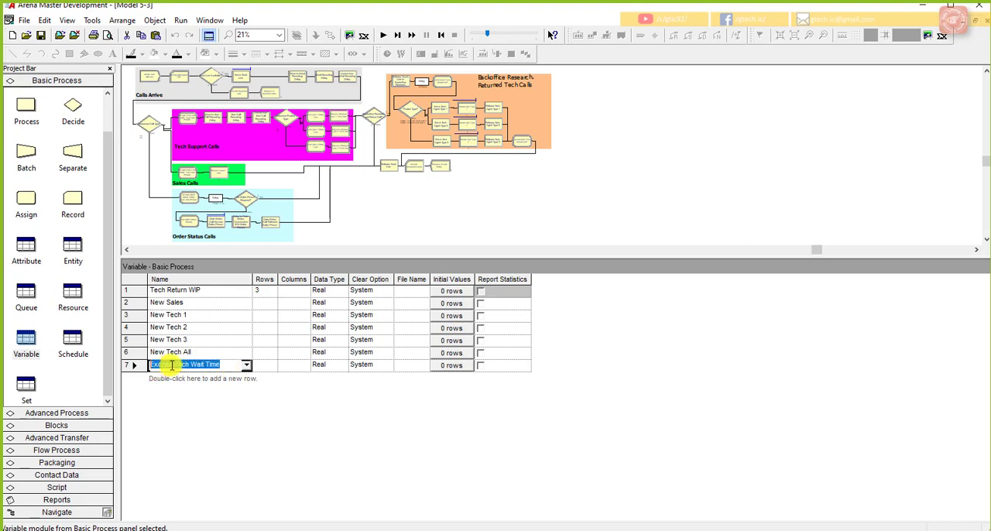
double_click(178, 380)
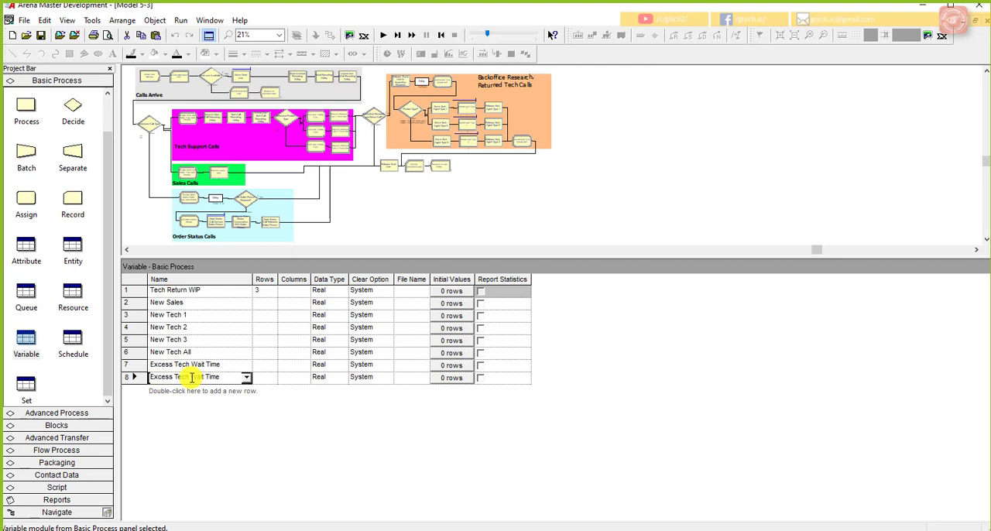
double_click(179, 376)
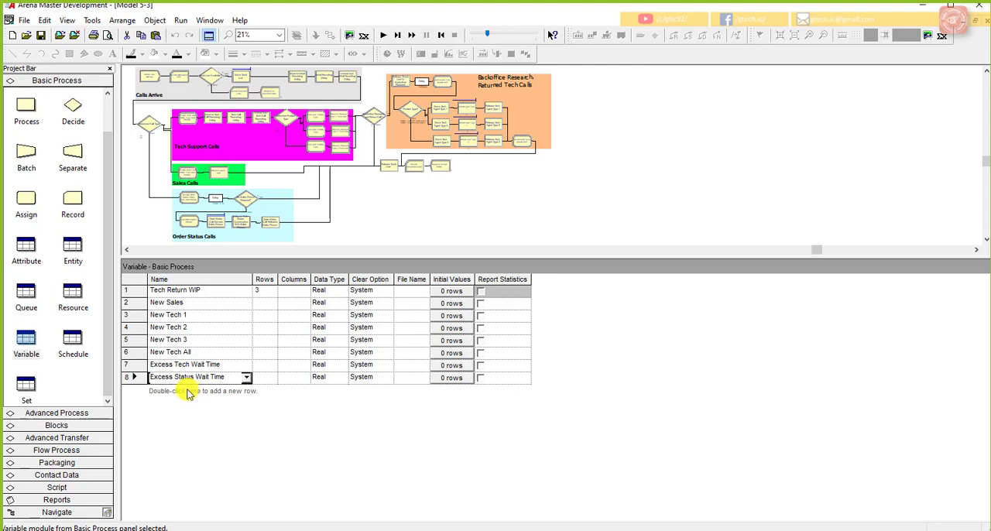
Step: Add a ninth variable named Excess Sales Wait Time, reusing the copied wait-time name
double_click(184, 391)
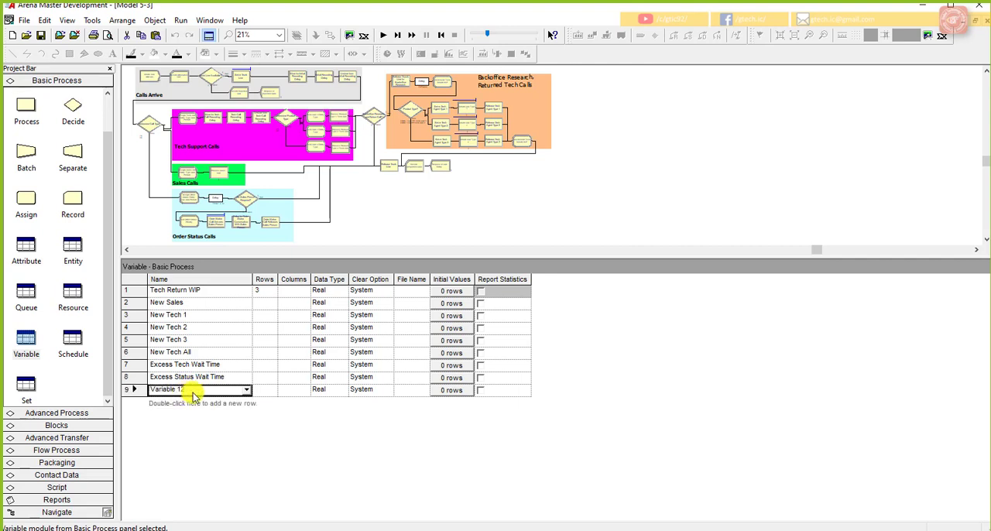
click(193, 392)
key(ctrl+v)
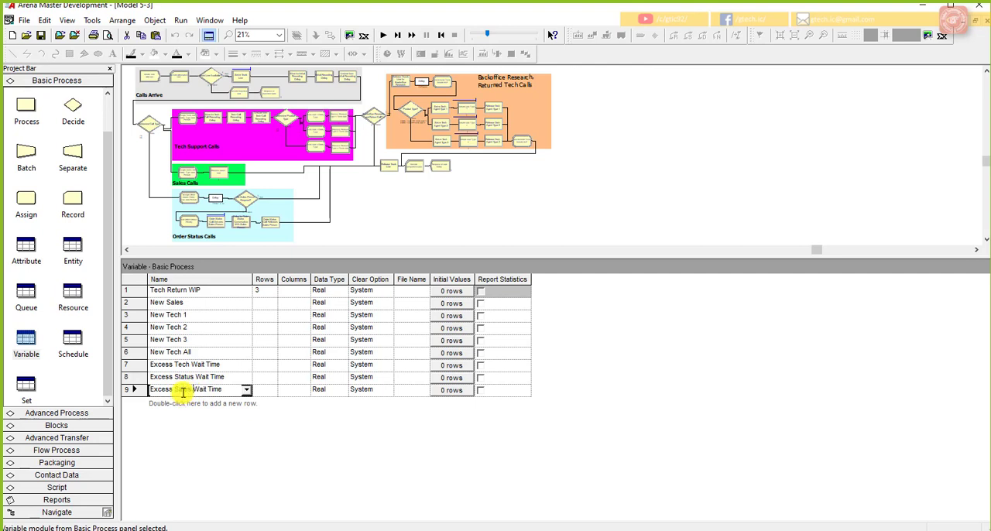
click(267, 397)
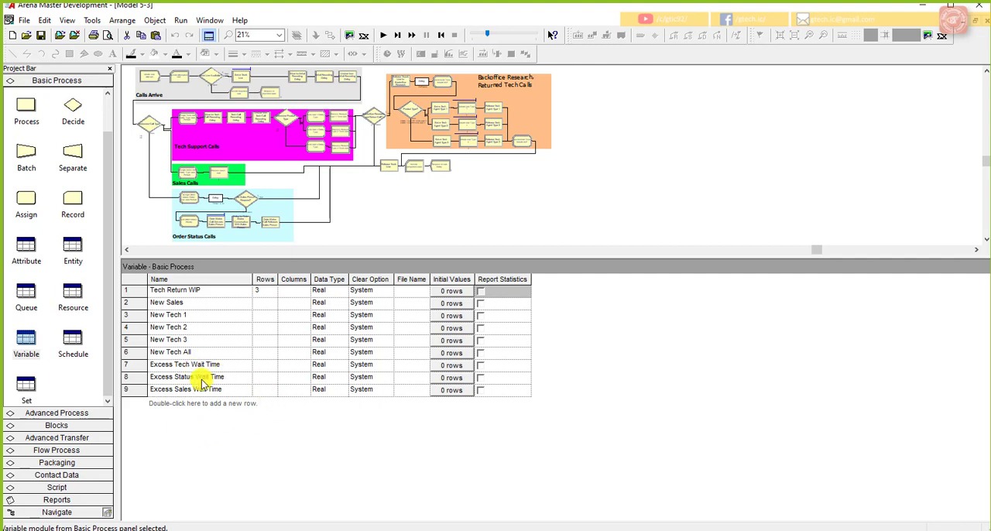
Step: Give the variables Excess Tech Wait Time and Excess Status Wait Time an initial value of 0
click(457, 367)
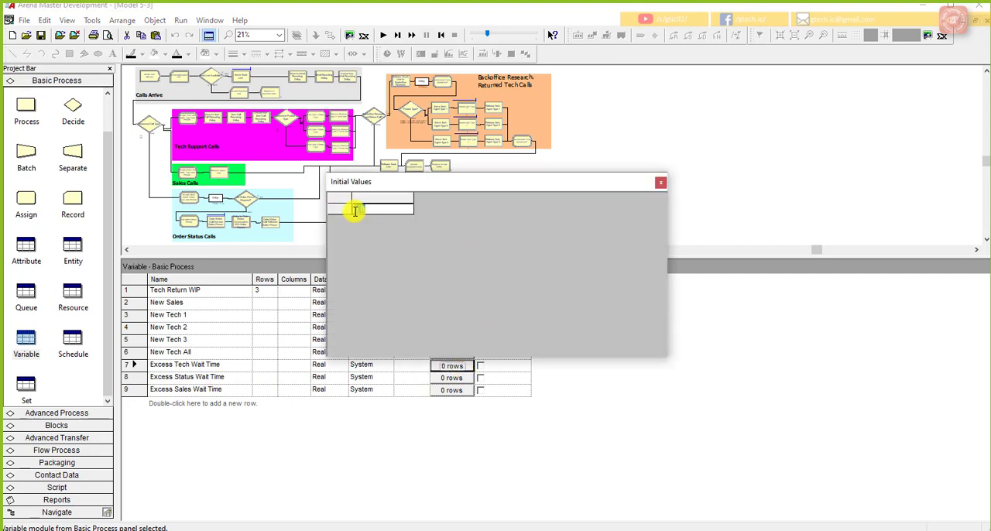
click(660, 183)
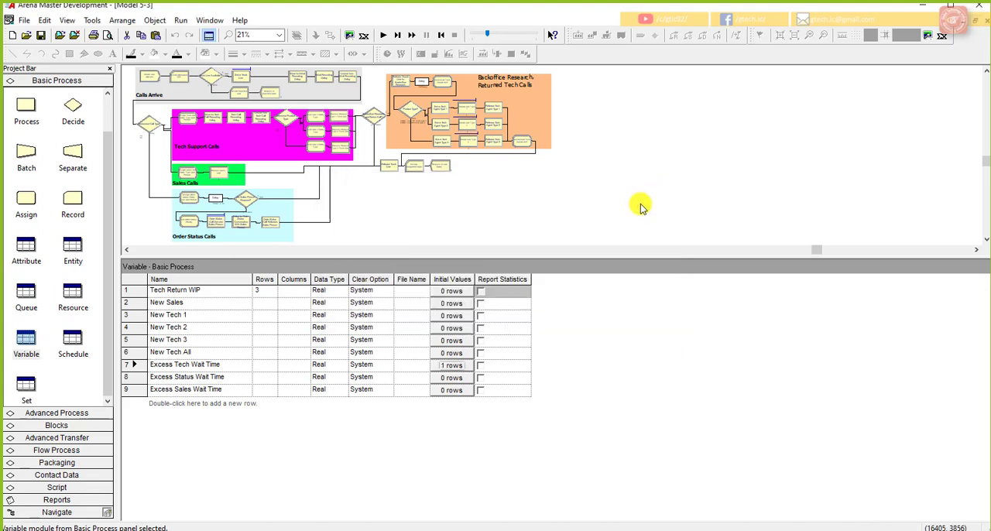
click(445, 378)
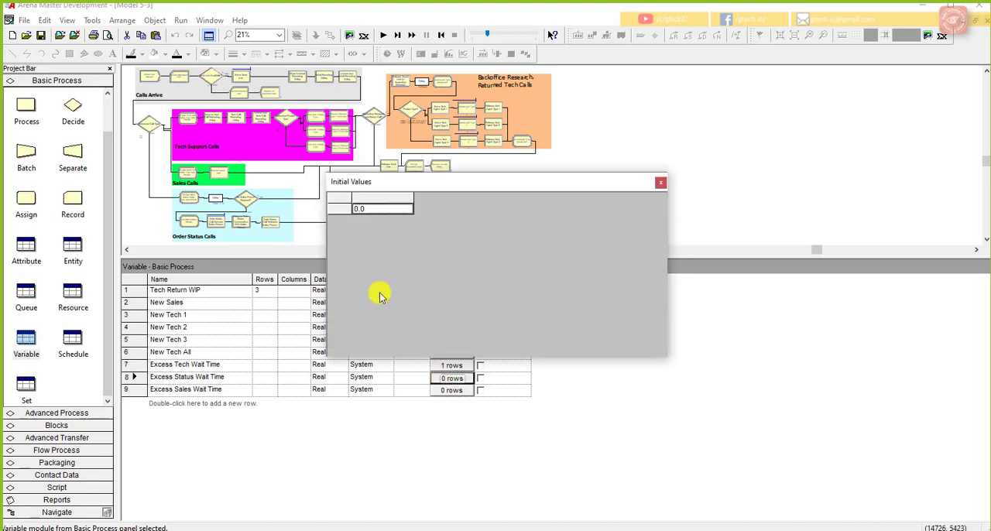
right_click(368, 214)
click(359, 210)
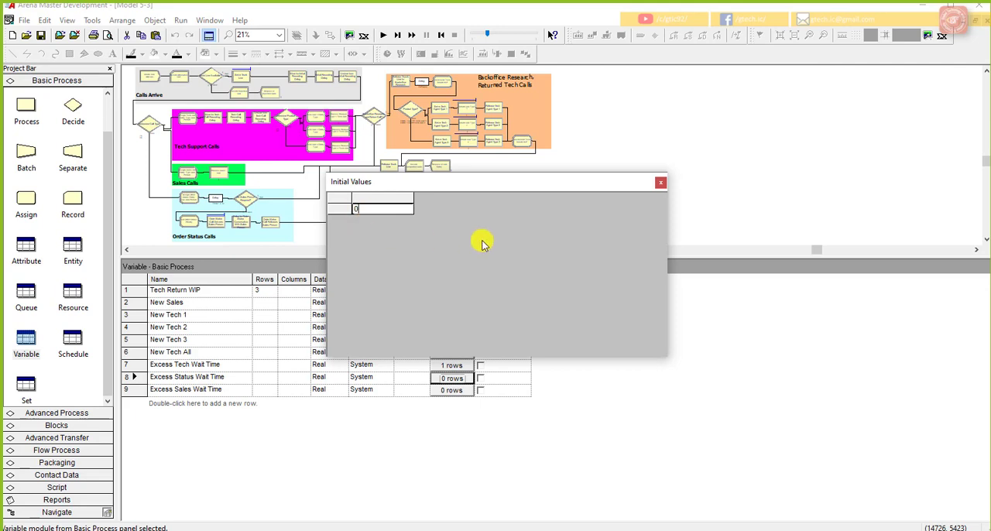
click(660, 182)
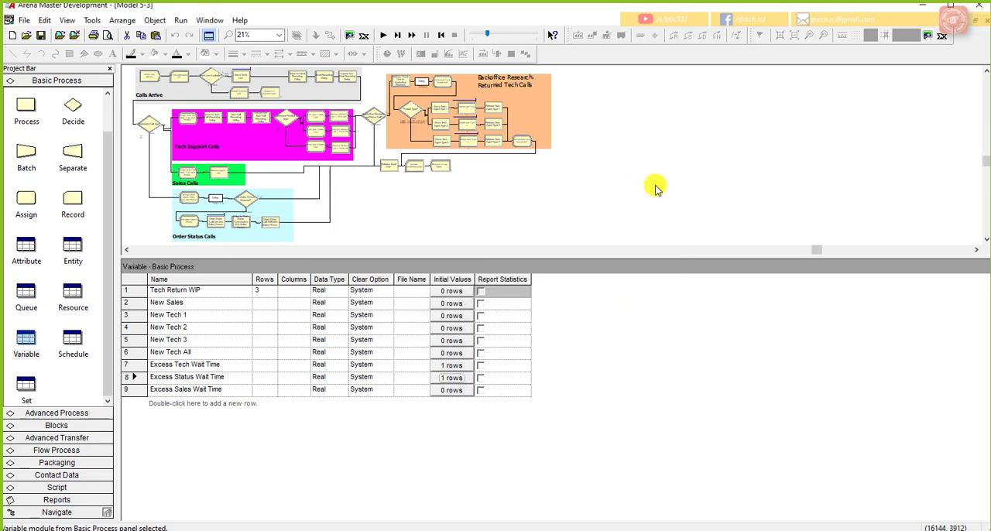
Step: Give the variable Excess Sales Wait Time an initial value of 0
click(453, 391)
right_click(361, 212)
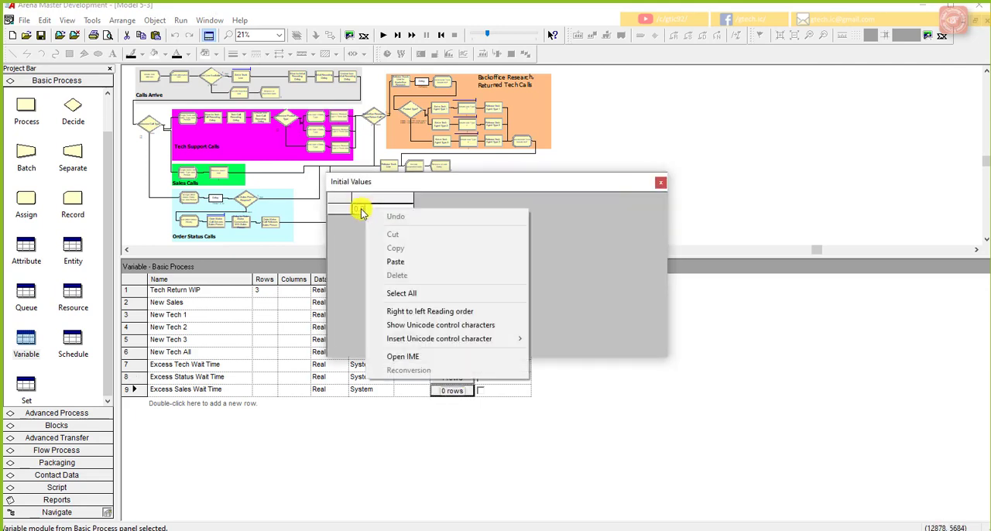
click(363, 203)
drag(370, 208, 354, 211)
text(0)
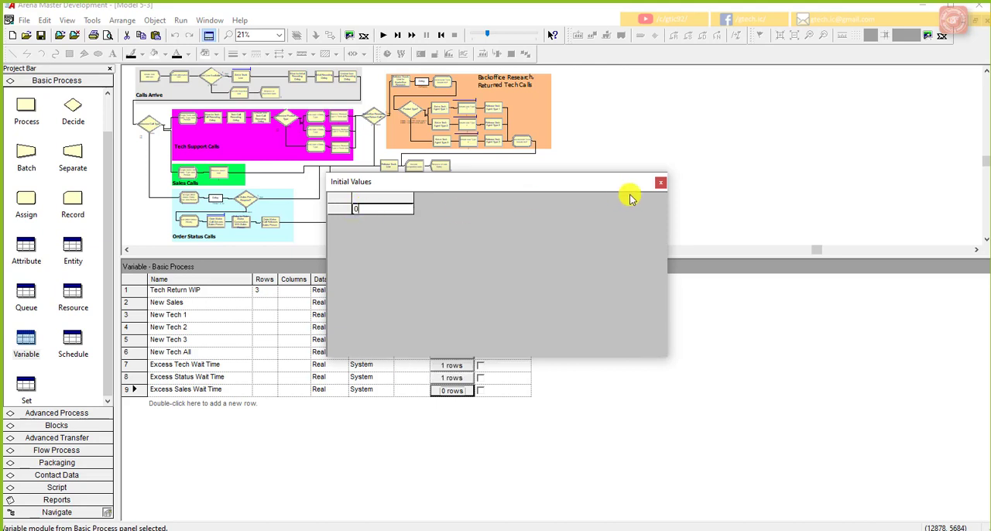
click(660, 186)
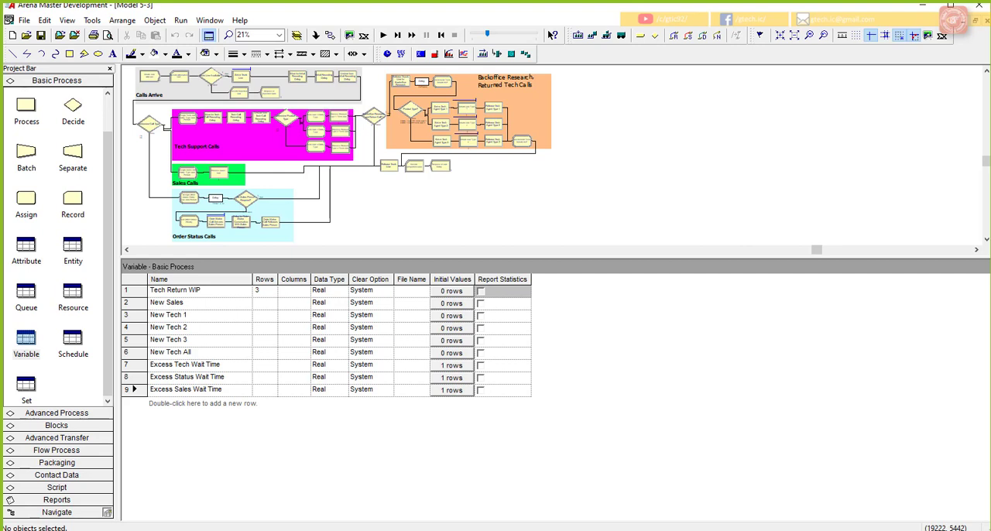
Step: Enlarge the flowchart area and shift the Backoffice Research and Return Call? decision slightly right of the Tech Support Calls section
drag(556, 257, 553, 397)
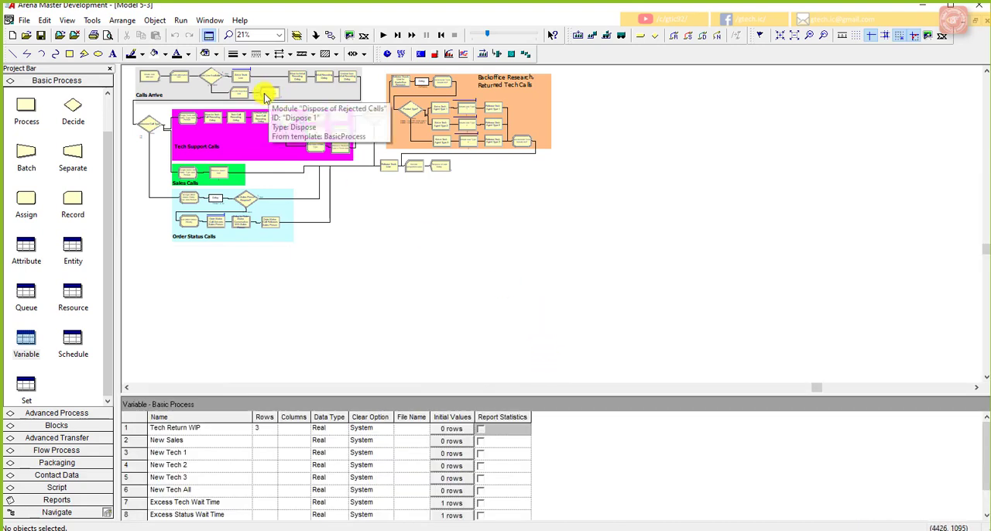
scroll(357, 147, up, 3)
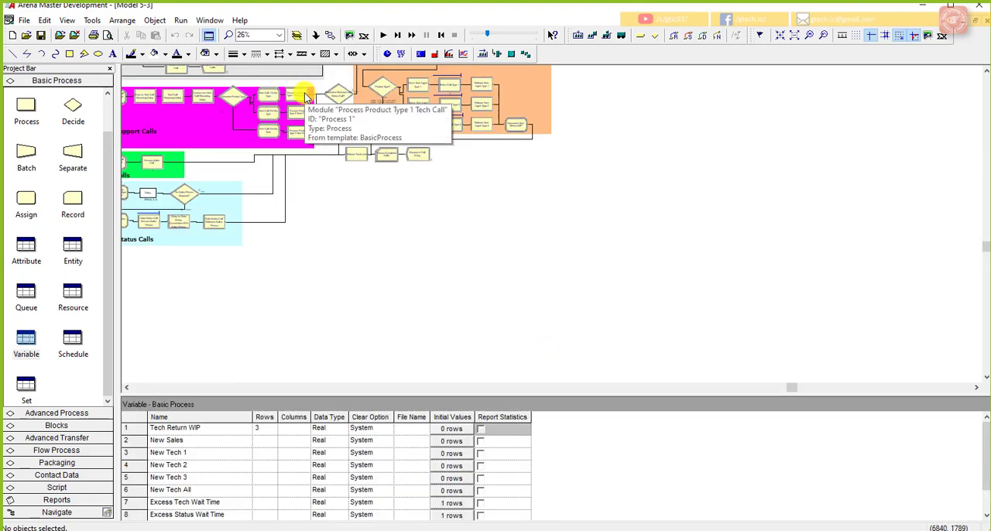
click(126, 387)
click(126, 388)
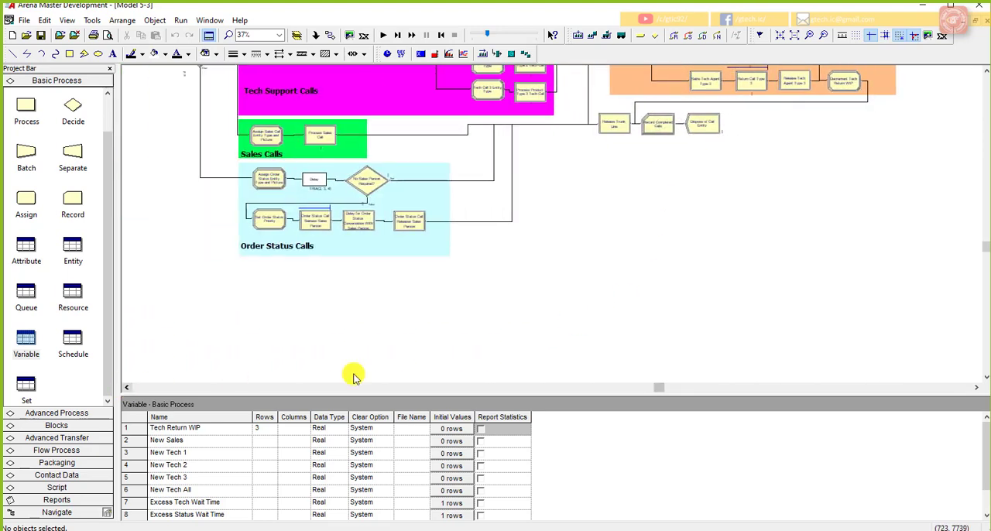
scroll(505, 295, up, 5)
scroll(573, 278, up, 2)
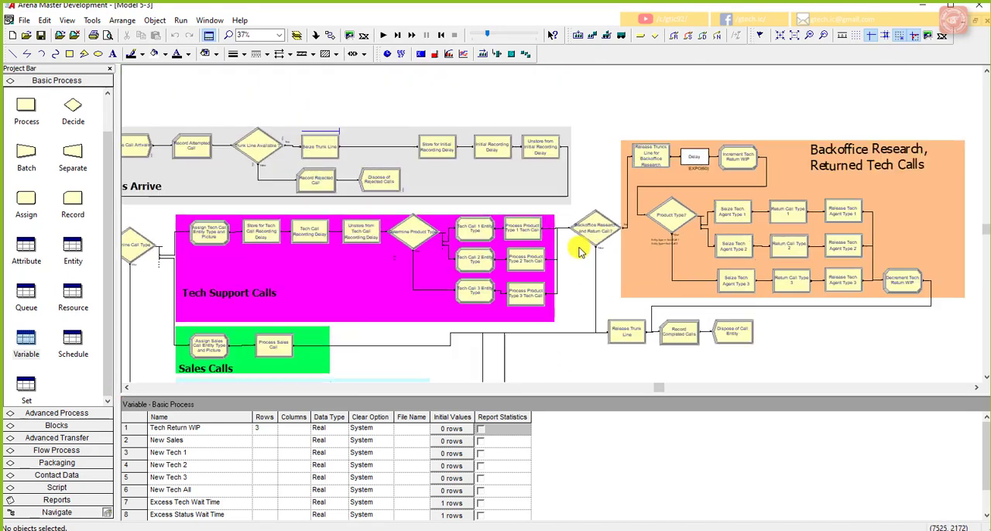
scroll(588, 263, up, 1)
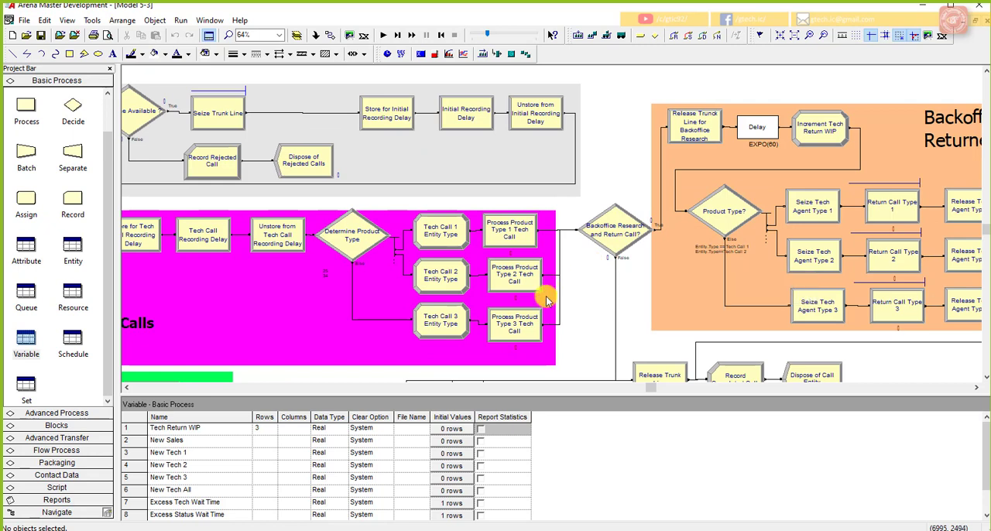
click(627, 249)
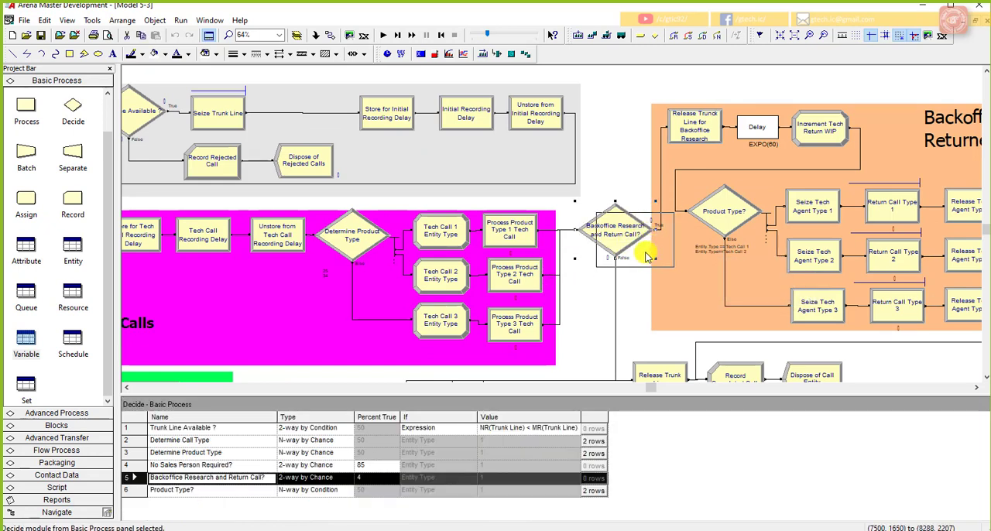
Step: Move the whole orange Backoffice Research, Returned Tech Calls section with its modules to the right
click(977, 388)
click(976, 388)
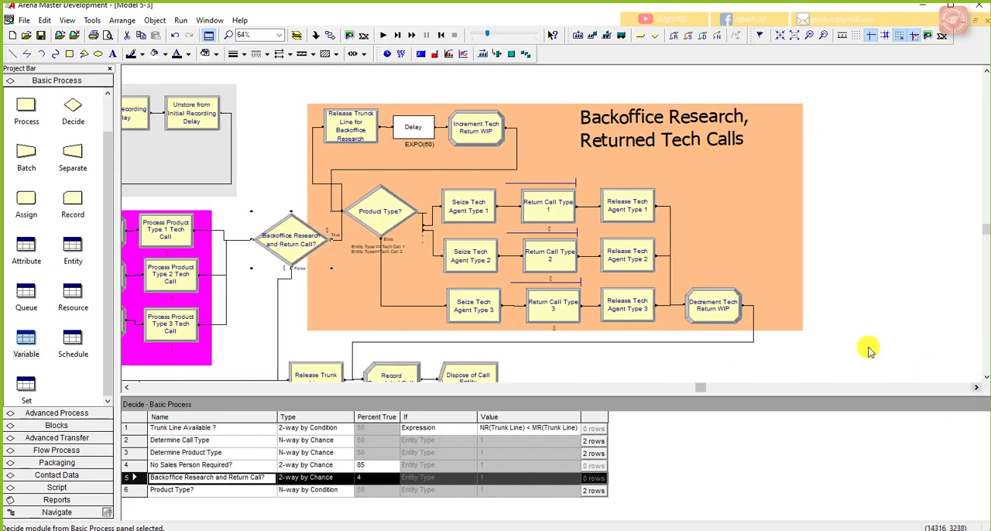
drag(829, 343, 257, 94)
click(294, 223)
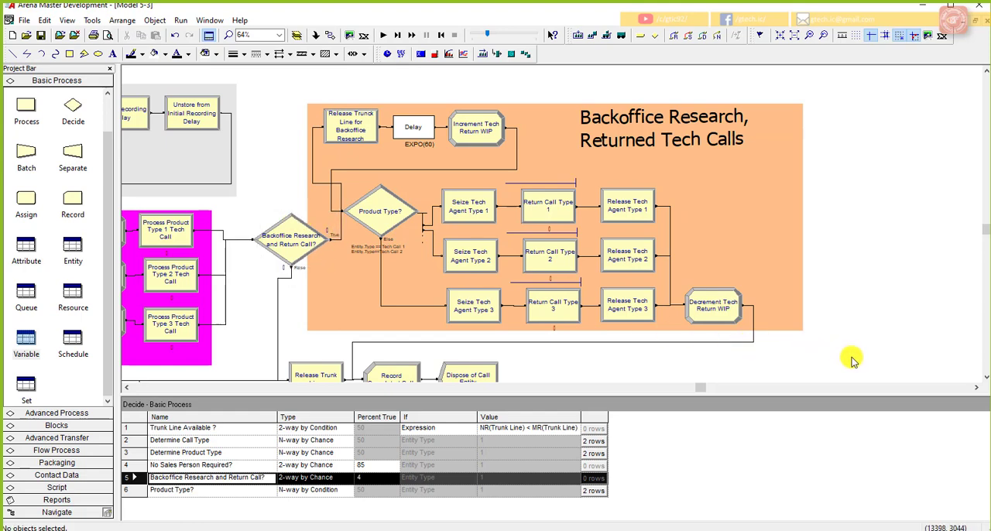
drag(854, 357, 260, 94)
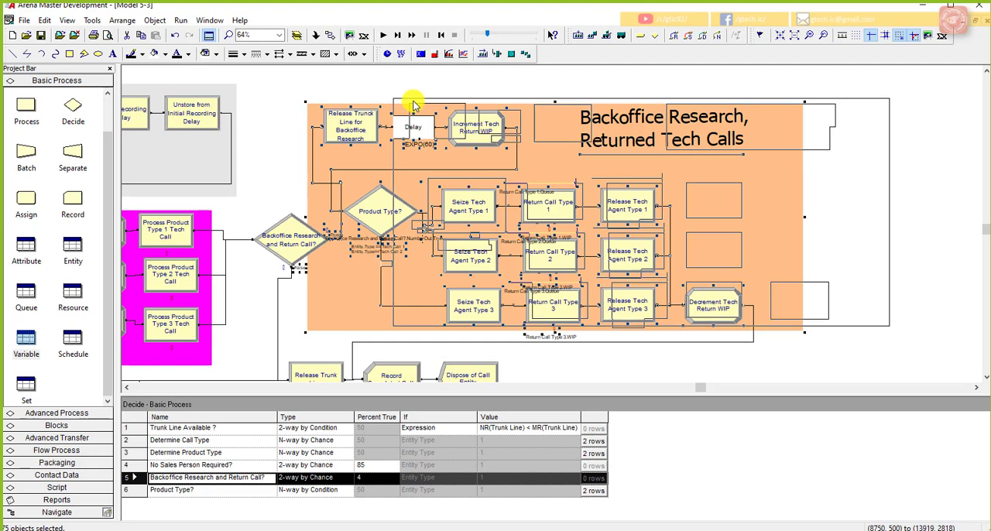
drag(409, 99, 495, 95)
Step: Move the Backoffice Research and Return Call? decision up and right, leaving space after the Tech Support Calls section
click(313, 232)
drag(314, 232, 360, 203)
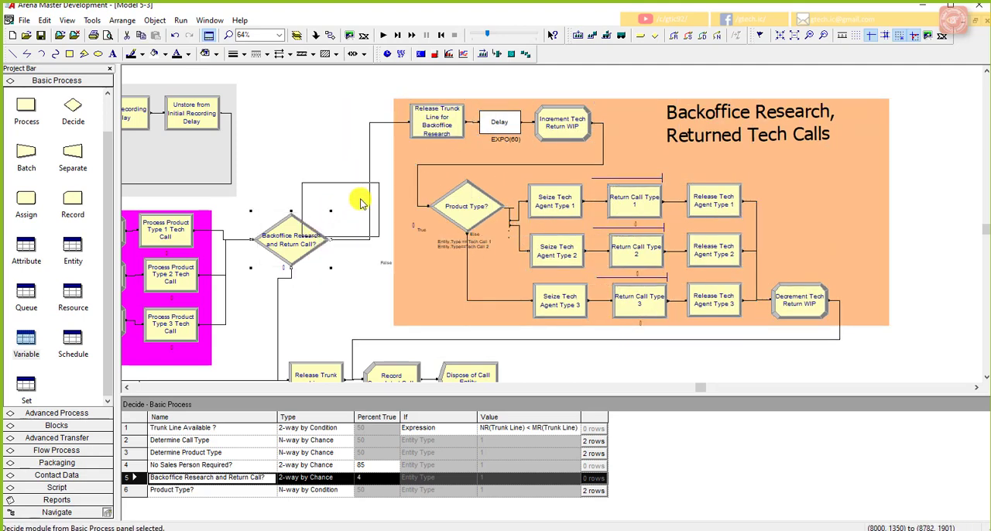
click(387, 306)
Step: Move the Release Trunk Line, Record Completed Calls and Dispose of Call Entity modules together to the right
scroll(392, 302, down, 3)
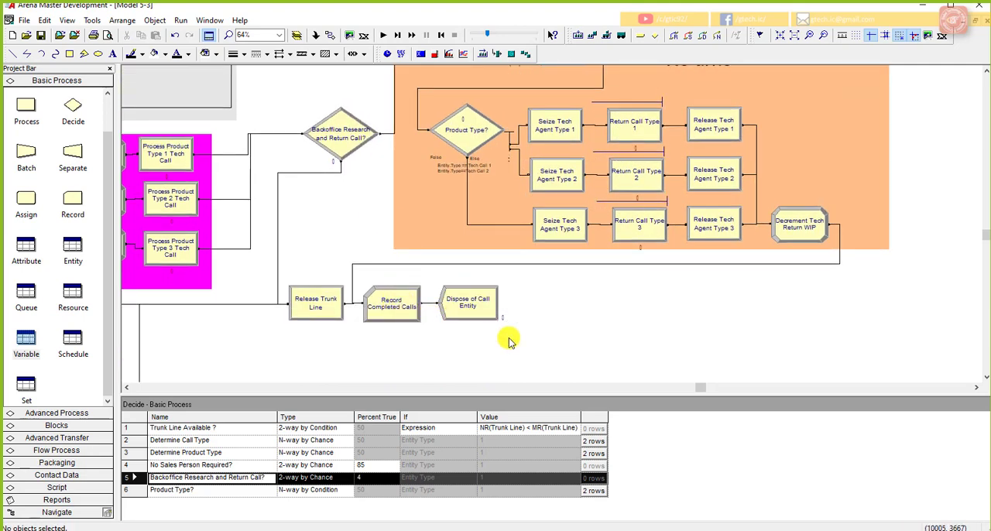
drag(507, 336, 274, 273)
drag(380, 298, 412, 303)
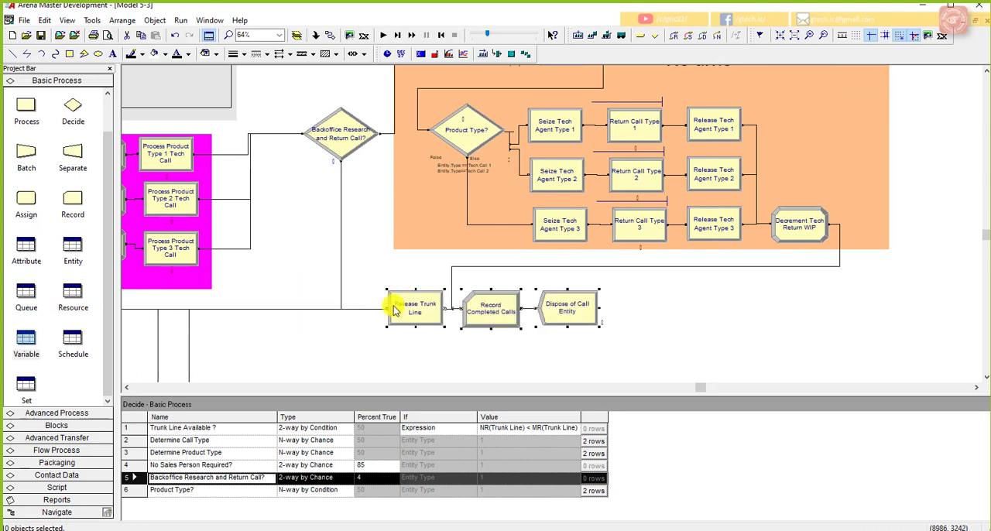
click(377, 347)
Step: Delete the connections from the three Process Product Type Tech Call modules to the Backoffice Research and Return Call? decision
scroll(275, 285, up, 1)
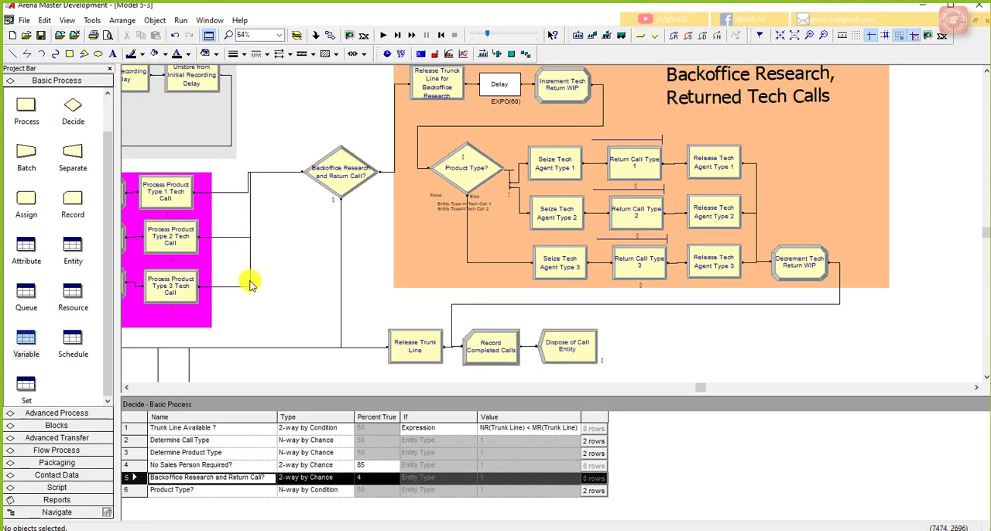
click(127, 388)
click(126, 387)
click(126, 388)
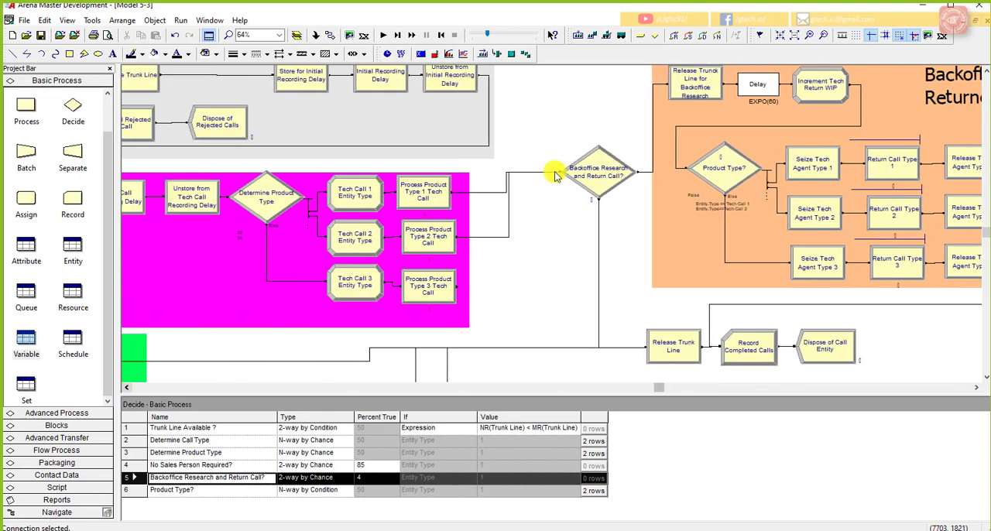
click(508, 217)
key(Delete)
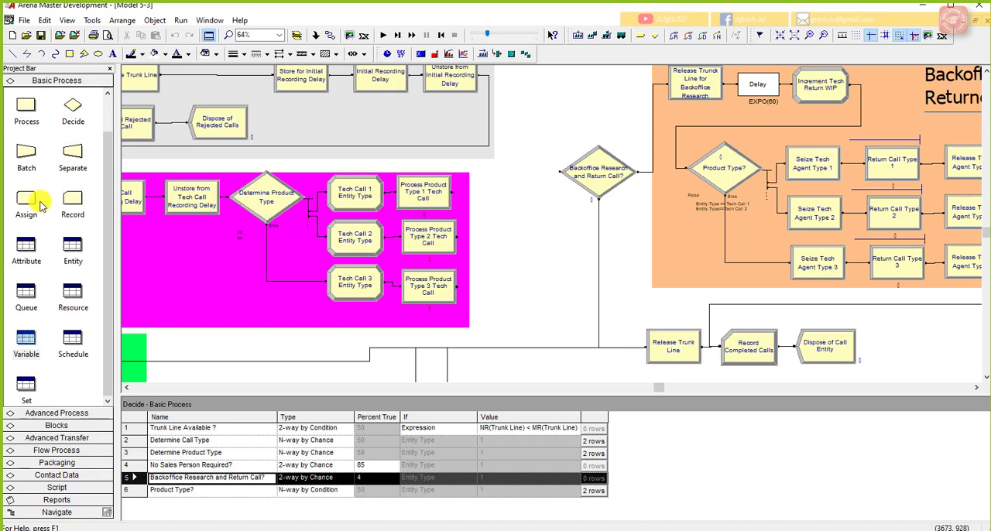
Step: Place an Assign module just after the Tech Support Calls section and connect all three Process Product Type Tech Call modules to it
drag(43, 202, 488, 234)
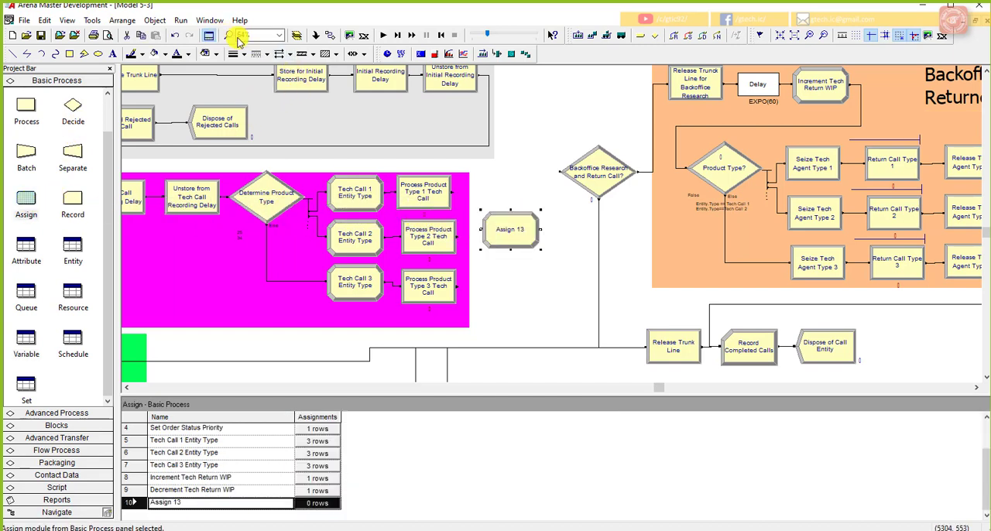
click(328, 36)
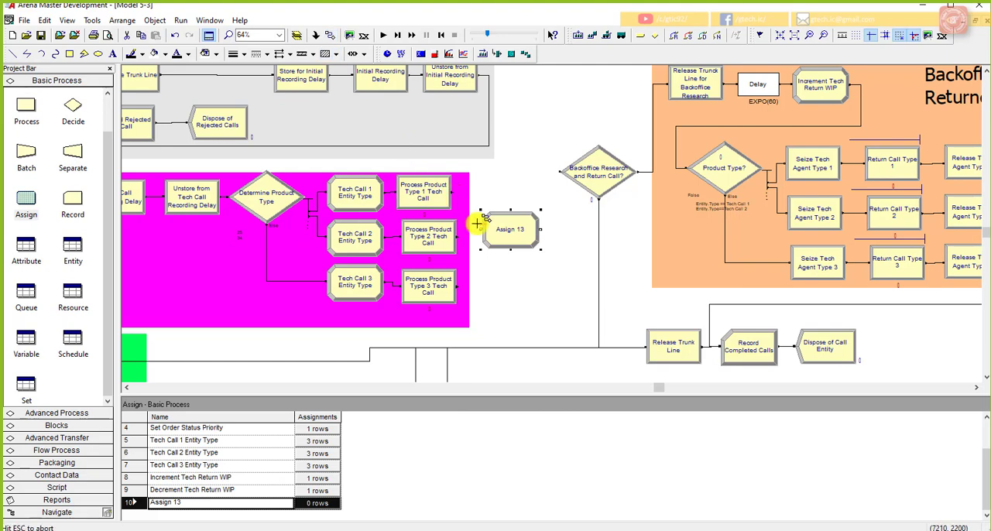
click(477, 227)
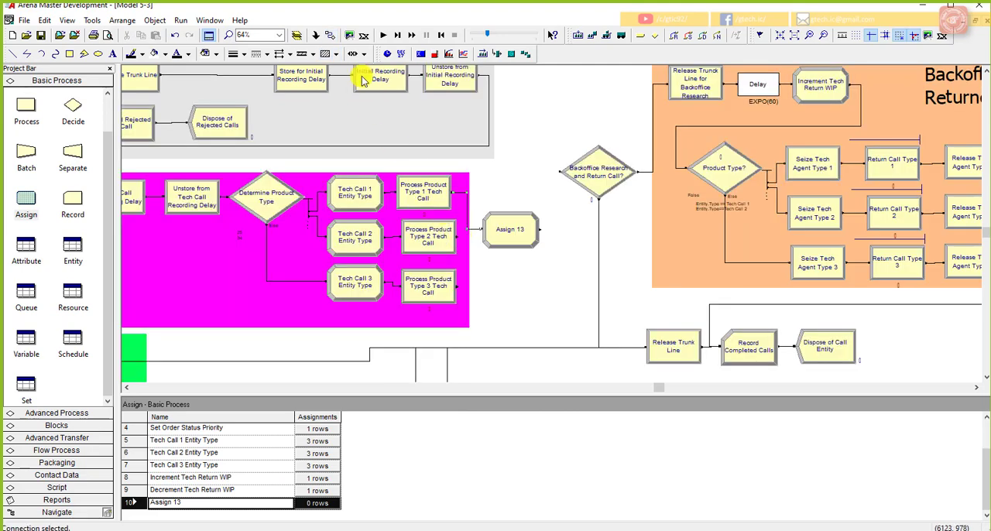
double_click(332, 37)
click(458, 238)
click(479, 230)
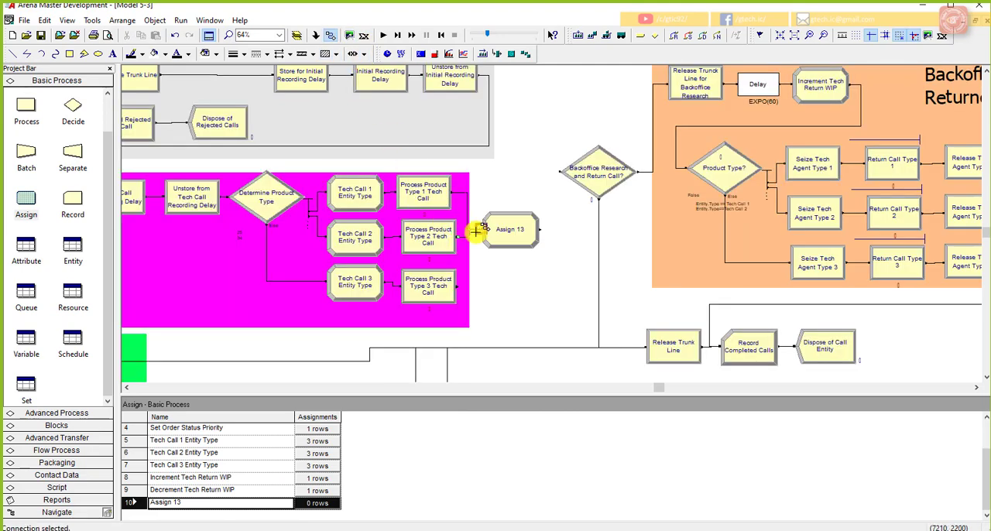
click(458, 286)
click(479, 230)
Step: Connect the new Assign module's exit to the Backoffice Research and Return Call? decision
click(540, 230)
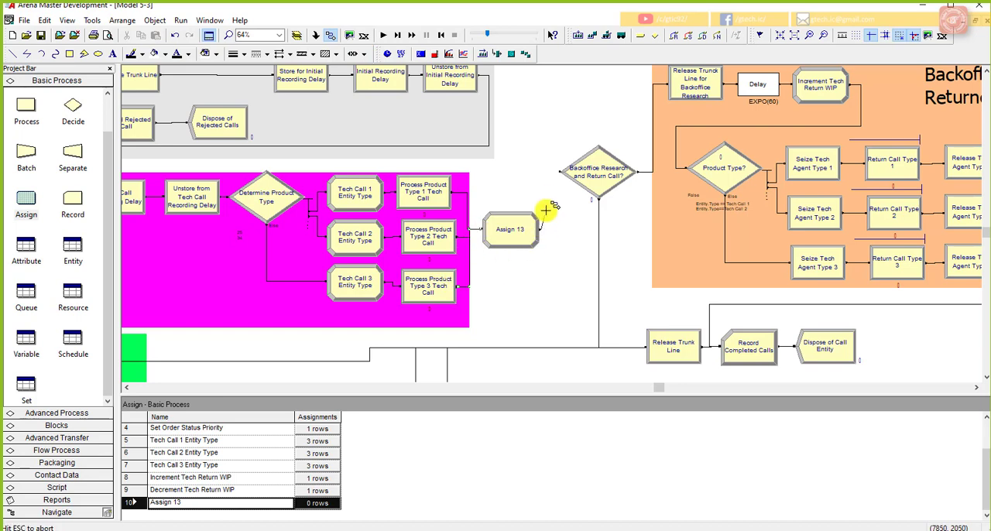
click(558, 171)
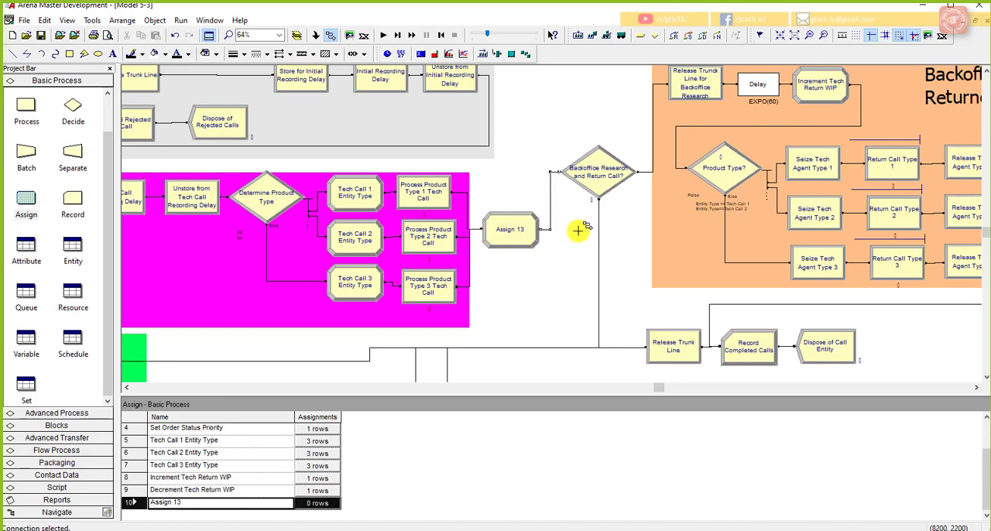
key(Escape)
Step: Name the new Assign module "Assign Excess Tech Wait Time"
double_click(511, 229)
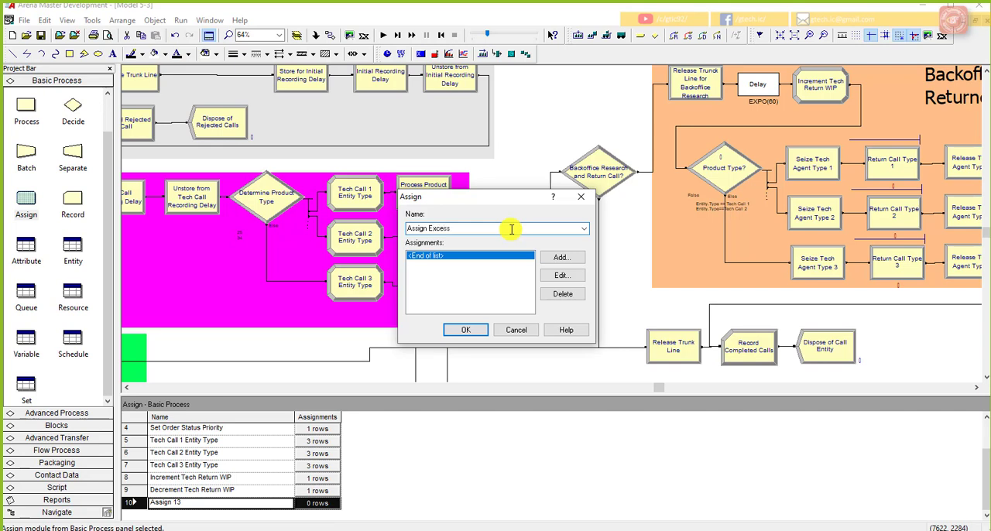
text(ech)
key(BackSpace)
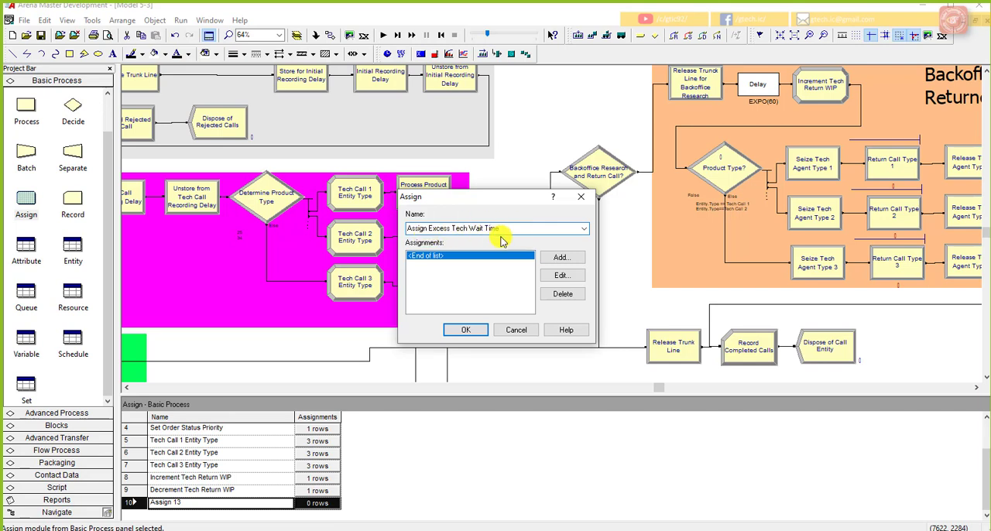
Step: Add an assignment of type Variable for the variable Excess Tech Wait Time
click(561, 261)
click(438, 256)
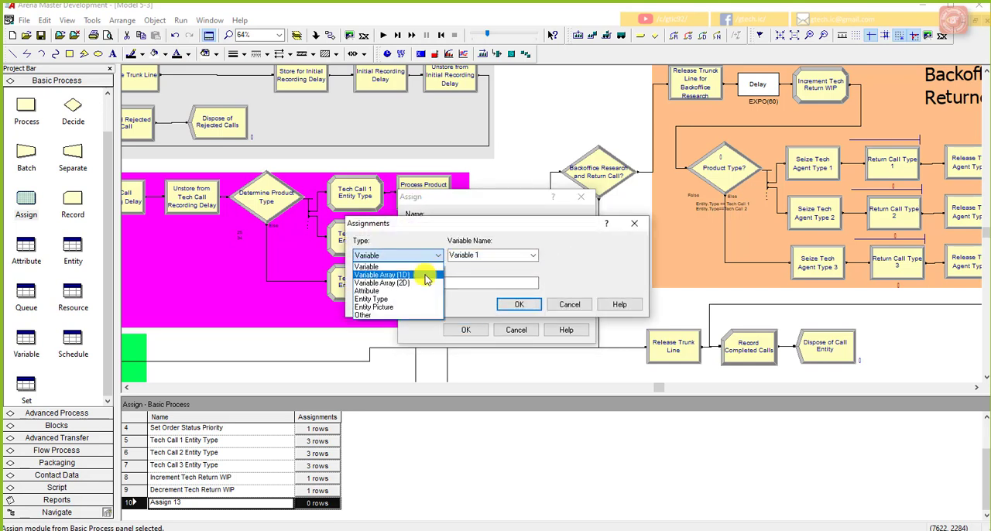
click(366, 266)
click(505, 257)
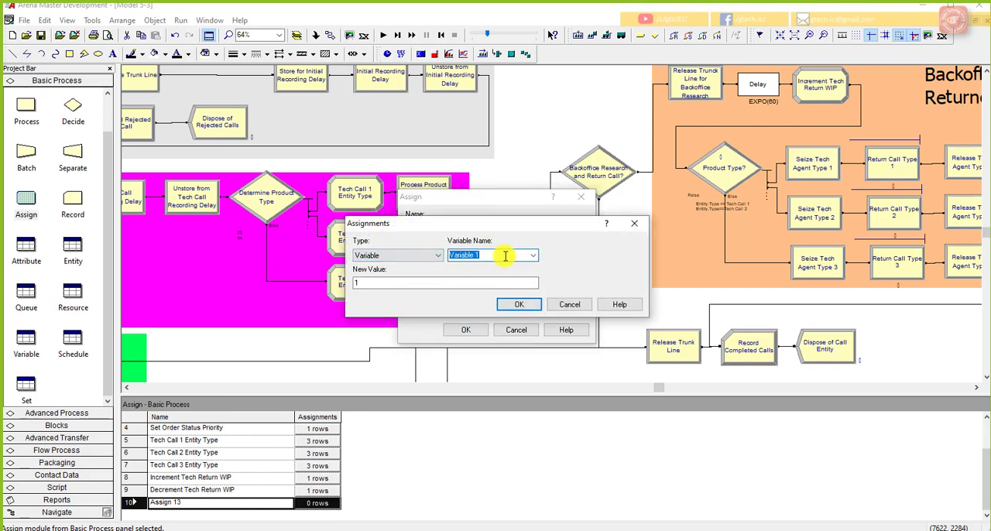
click(532, 256)
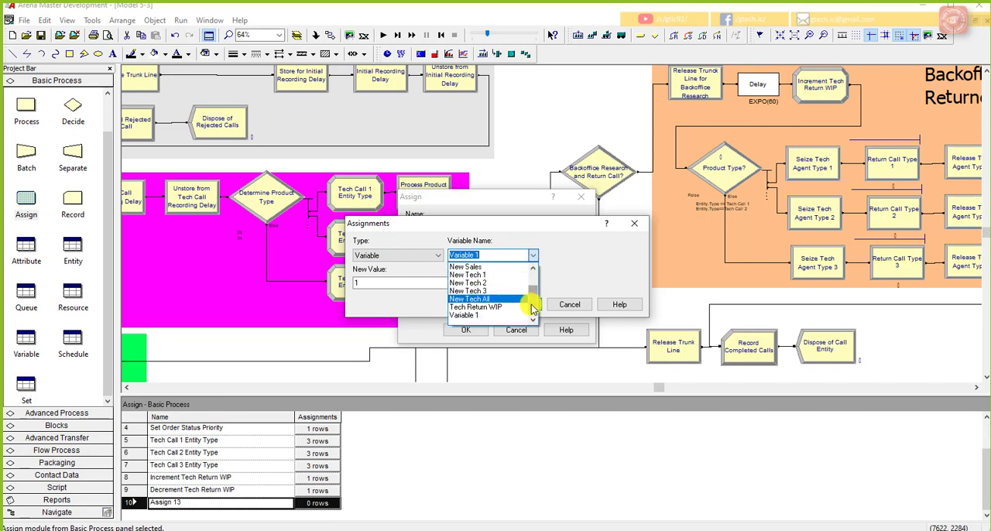
scroll(531, 290, up, 2)
click(503, 283)
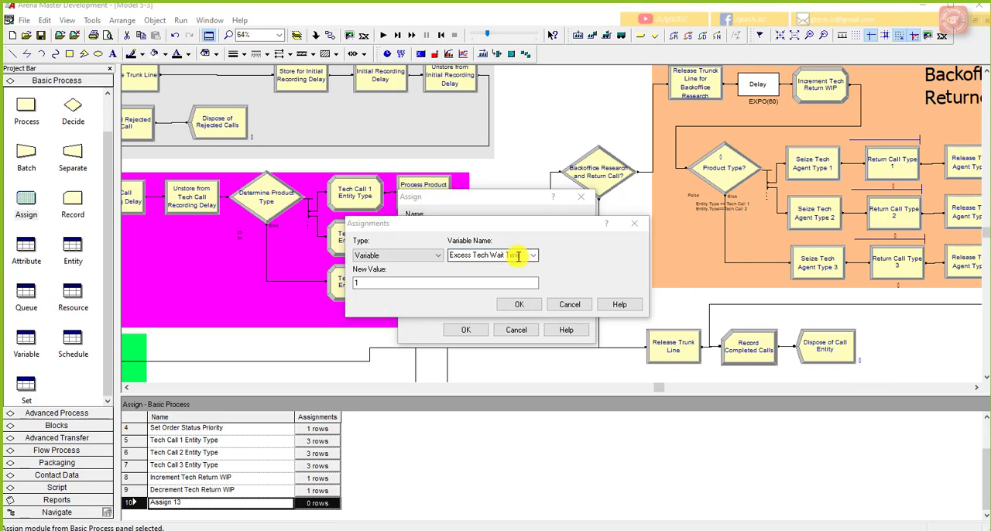
Step: Replace the assignment's new value with an expression built from the current value of Excess Sales Wait Time followed by a plus sign
click(457, 285)
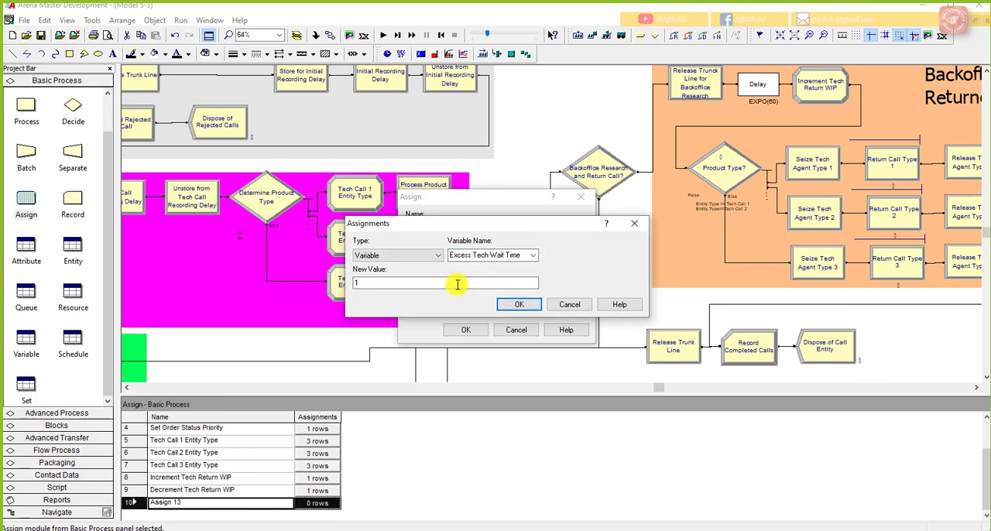
right_click(457, 284)
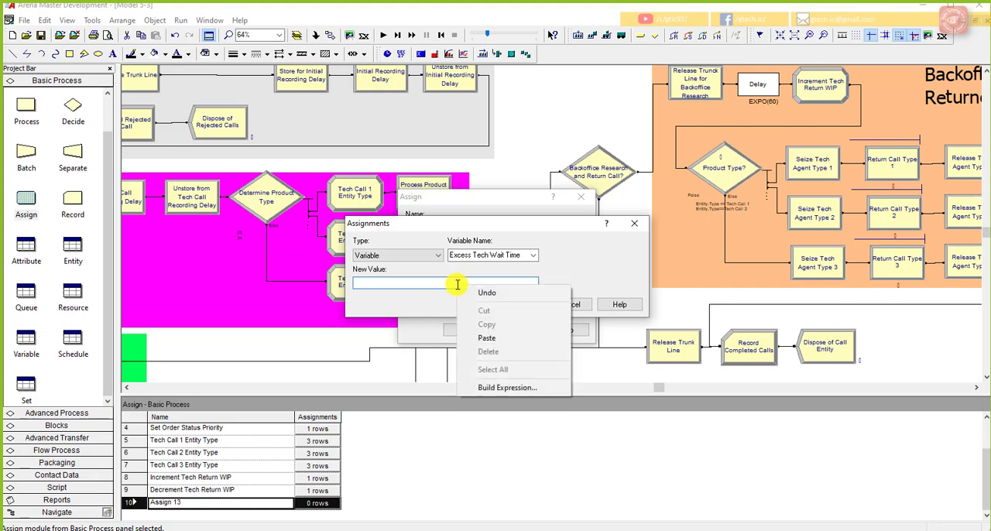
click(496, 386)
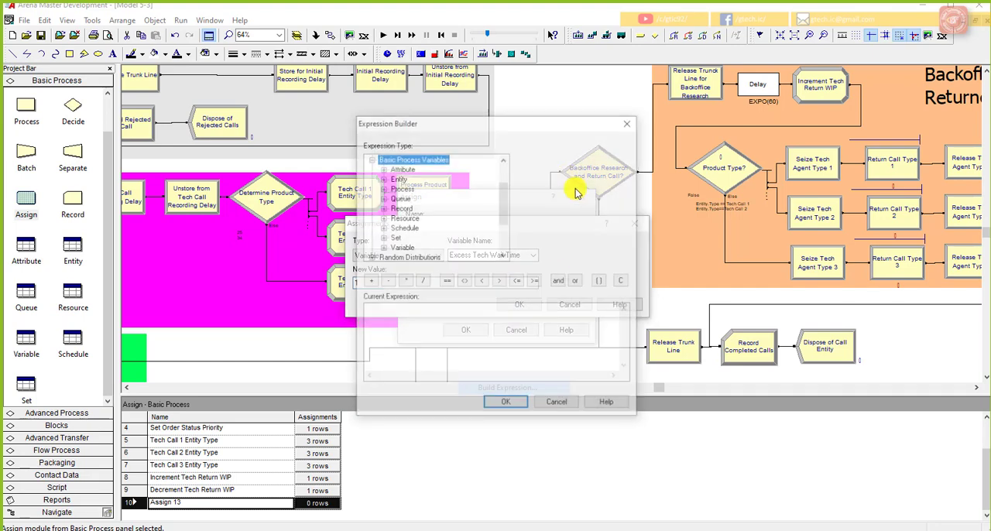
drag(542, 134, 784, 88)
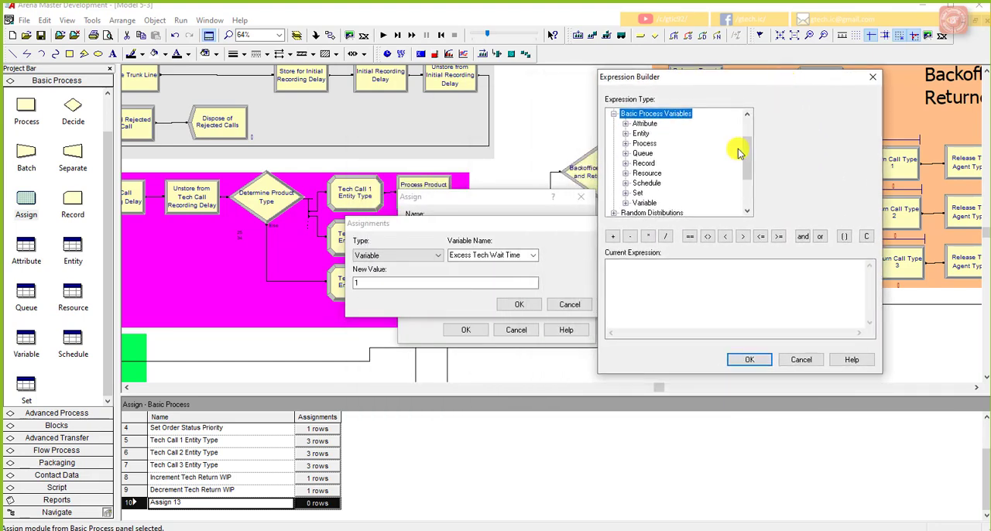
double_click(651, 202)
scroll(651, 151, up, 2)
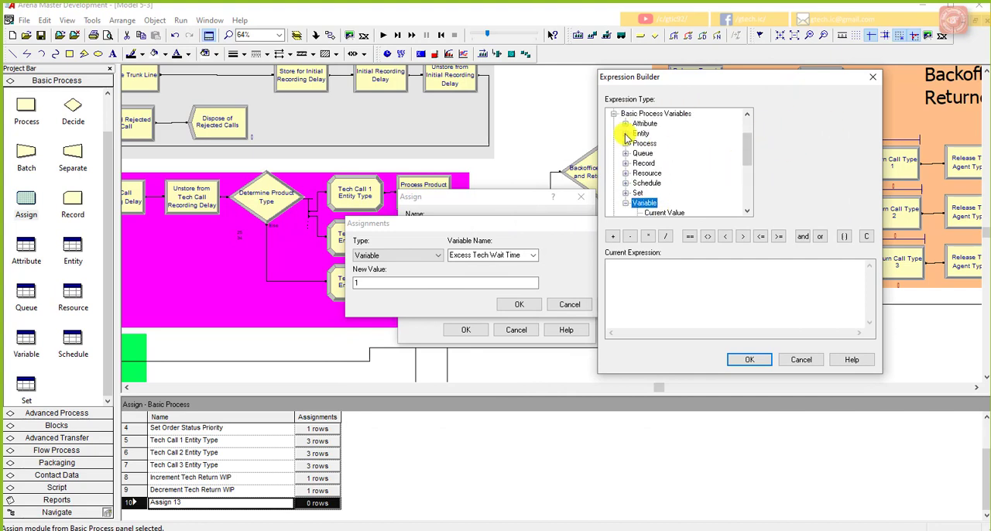
click(666, 212)
click(699, 269)
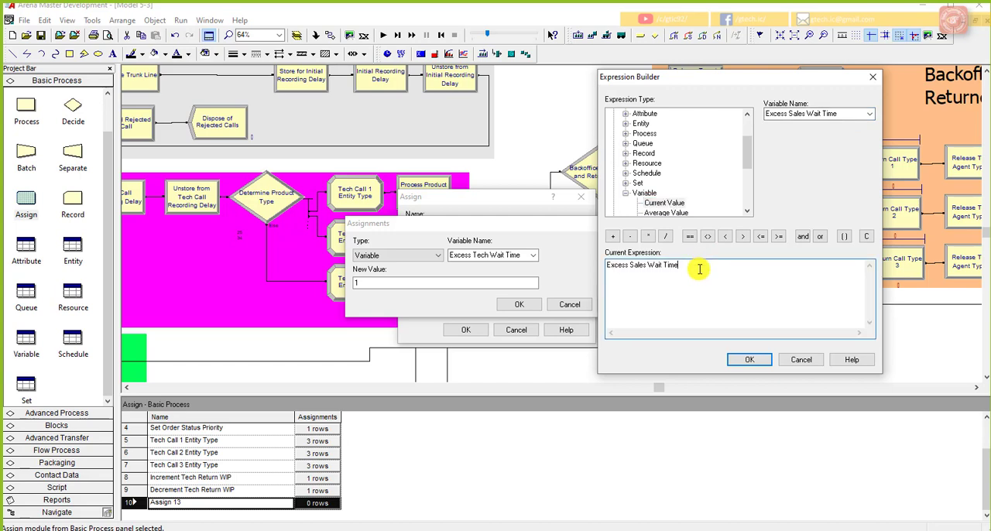
click(613, 236)
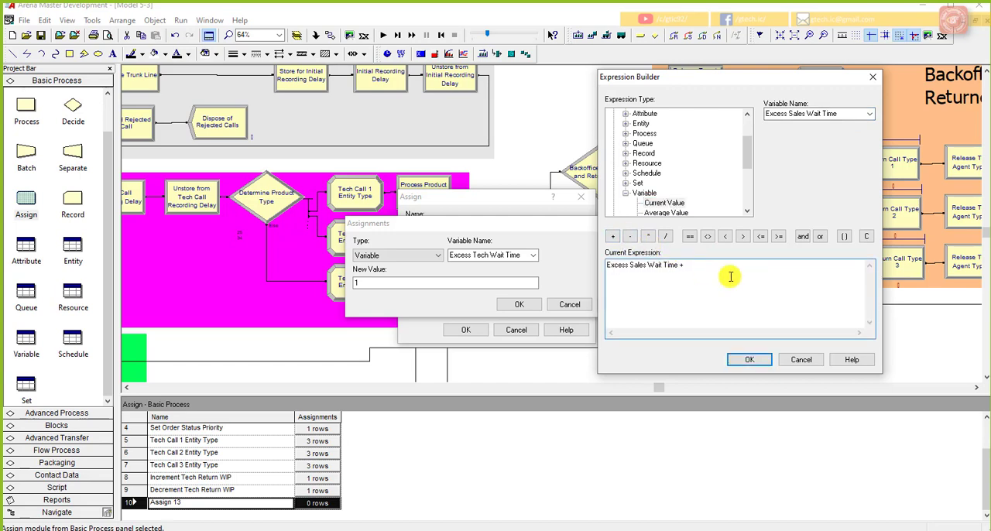
Step: Append the entity-related time attribute Entity Total Wait Time (Entity.WaitTime) to the expression
drag(748, 164, 747, 200)
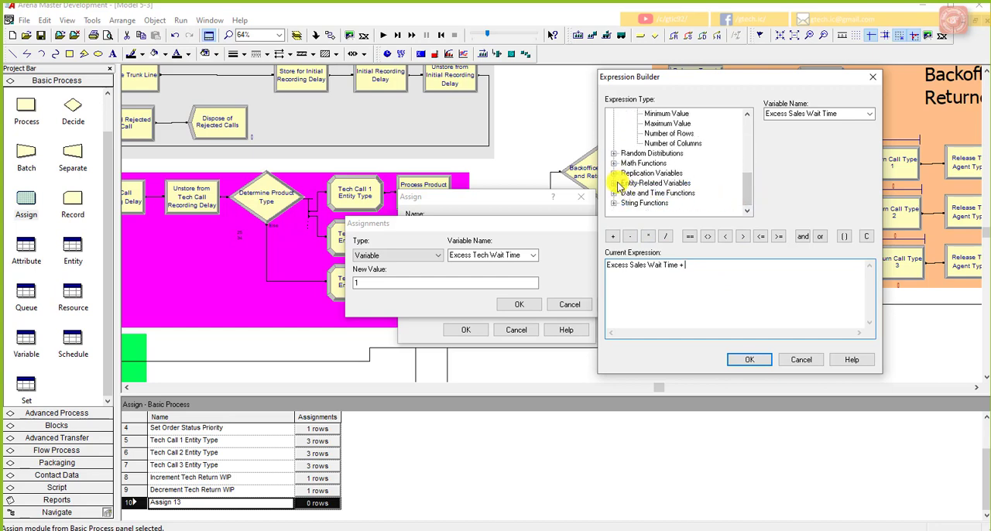
click(614, 183)
click(625, 194)
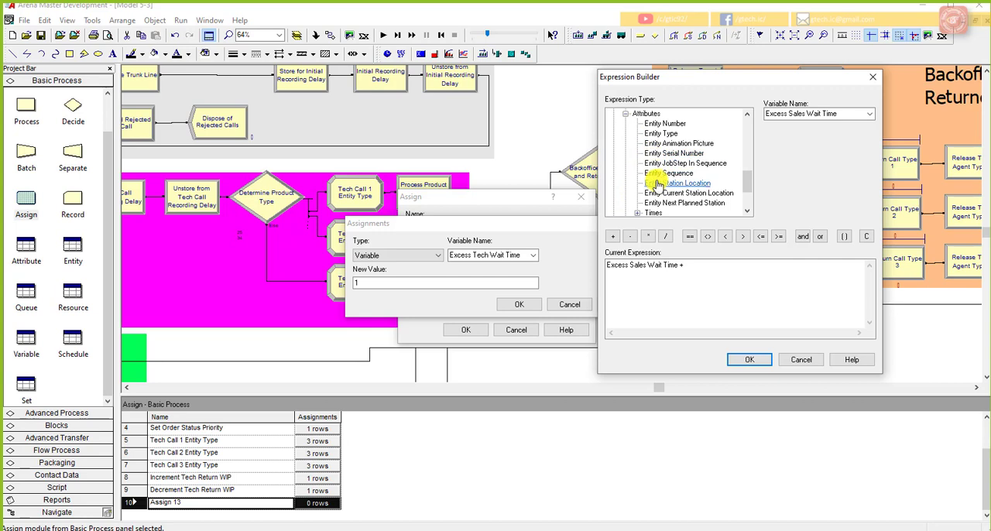
click(638, 212)
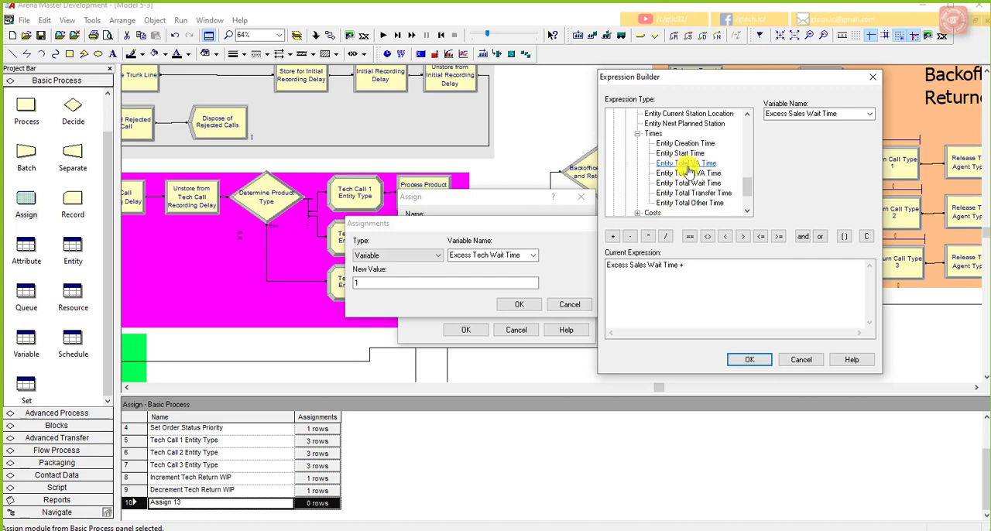
click(667, 183)
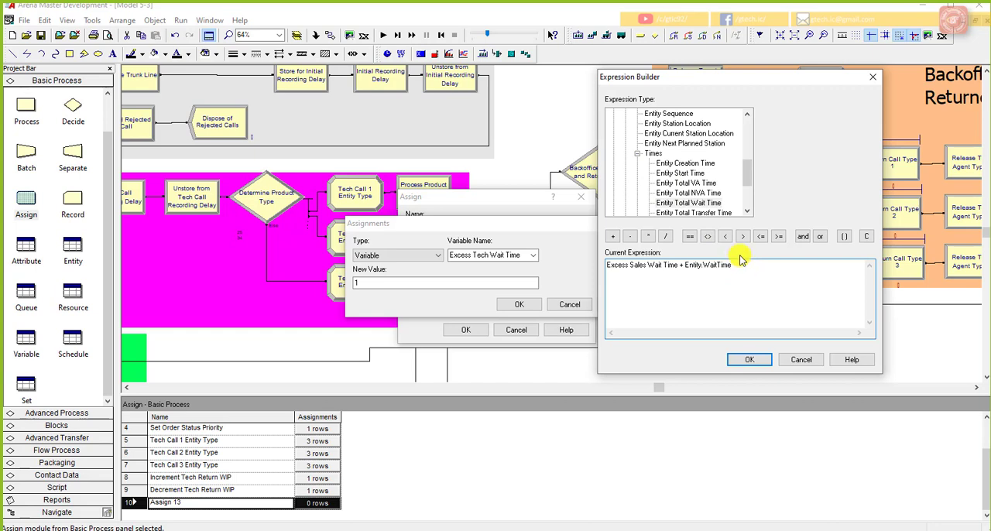
Step: Complete the expression's second term as MX(Entity.WaitTime-3,0)
drag(748, 189, 751, 190)
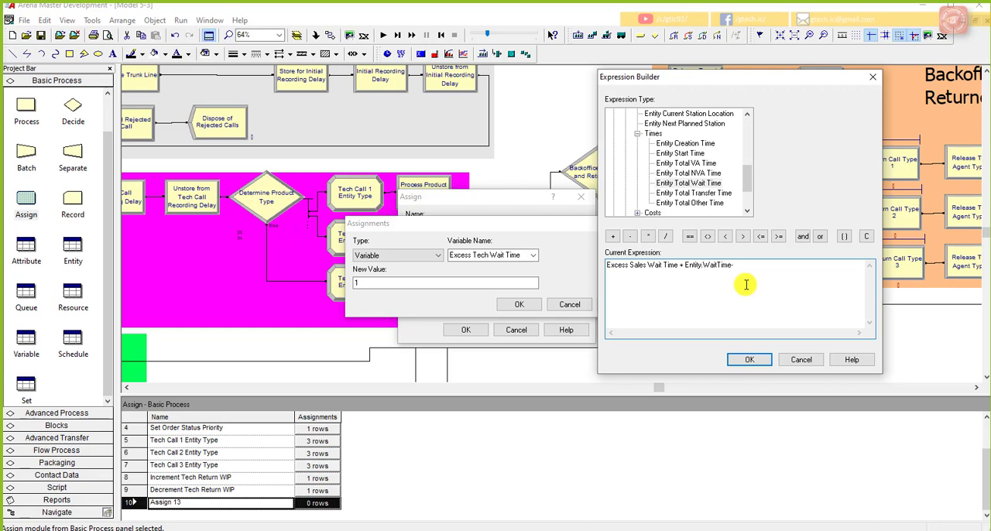
text(3.0)
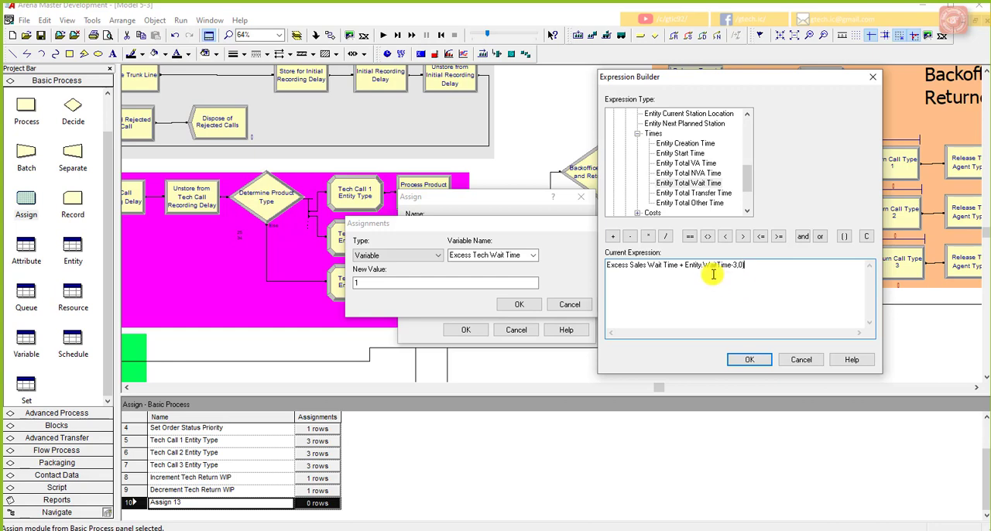
click(683, 265)
text(()
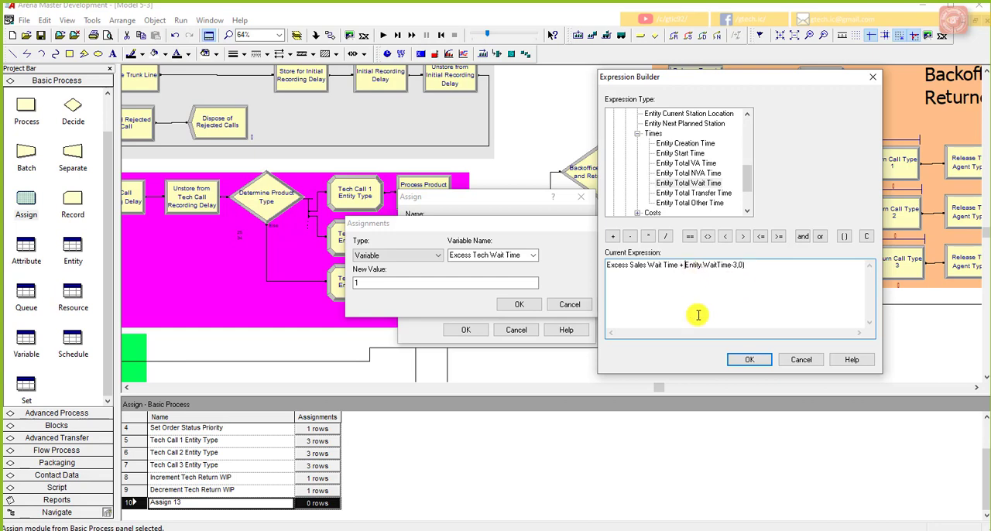
text(()
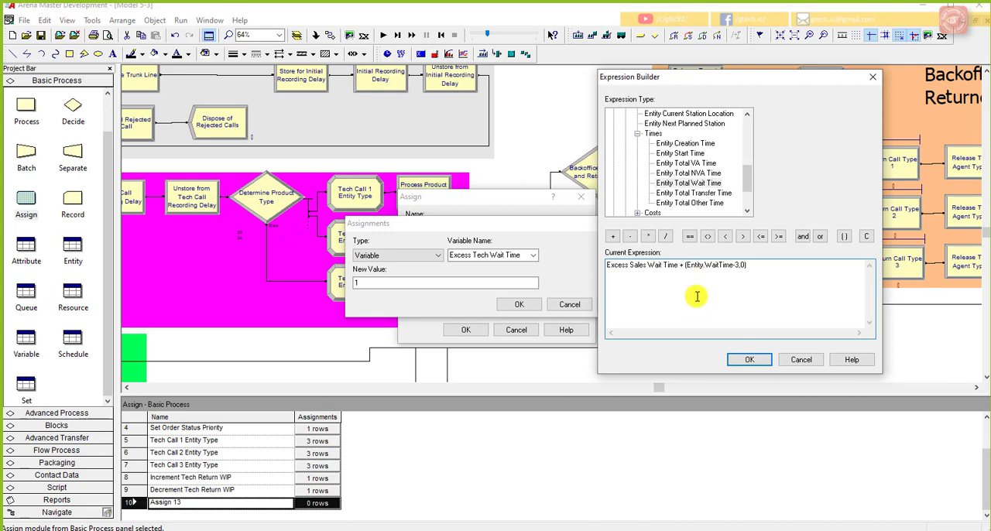
text(MX)
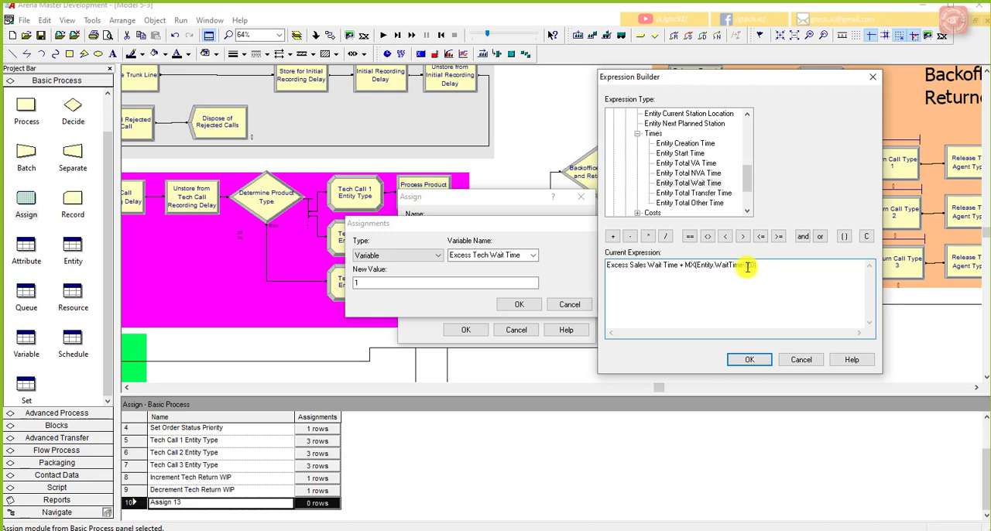
Step: Accept the expression "Excess Sales Wait Time + MX(Entity.WaitTime-3,0)" as the new value and save the Assign module
drag(748, 266, 695, 275)
click(691, 270)
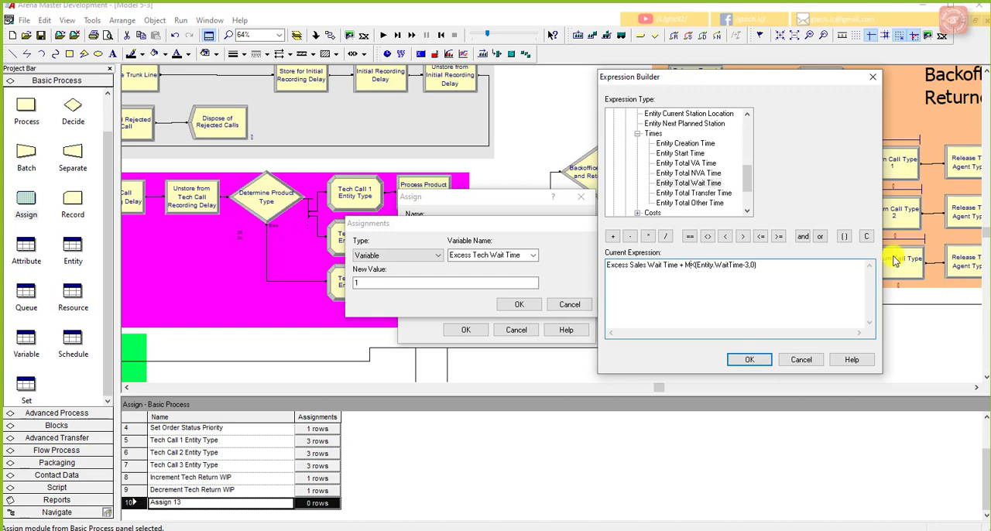
click(789, 270)
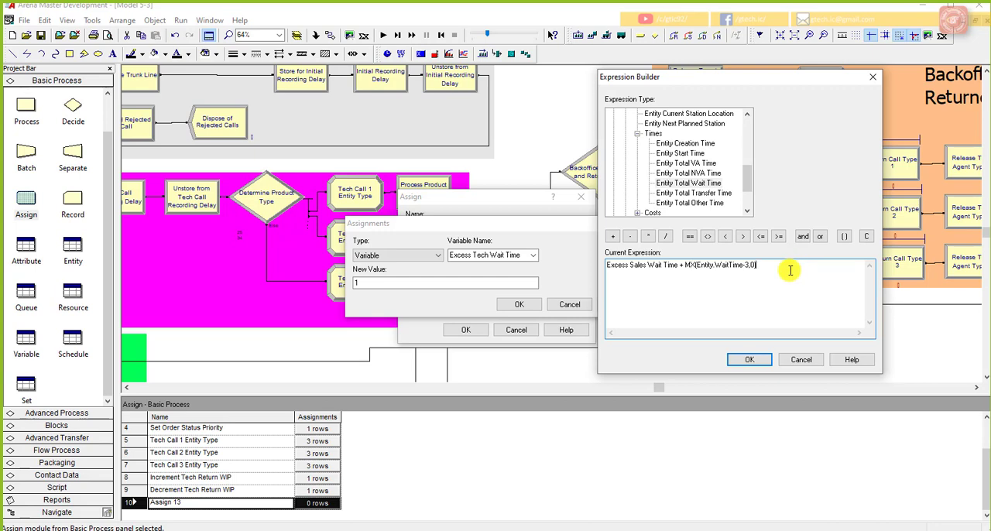
click(748, 360)
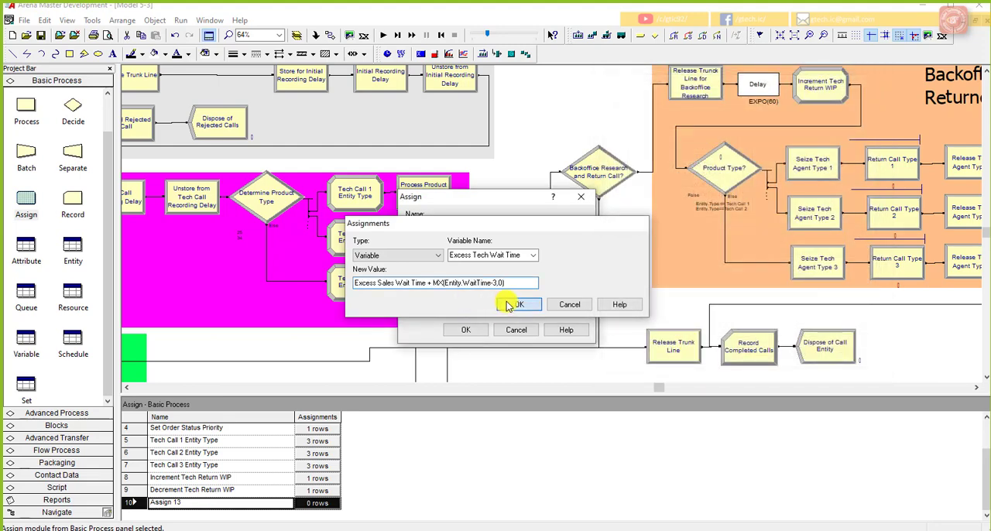
click(518, 304)
click(478, 332)
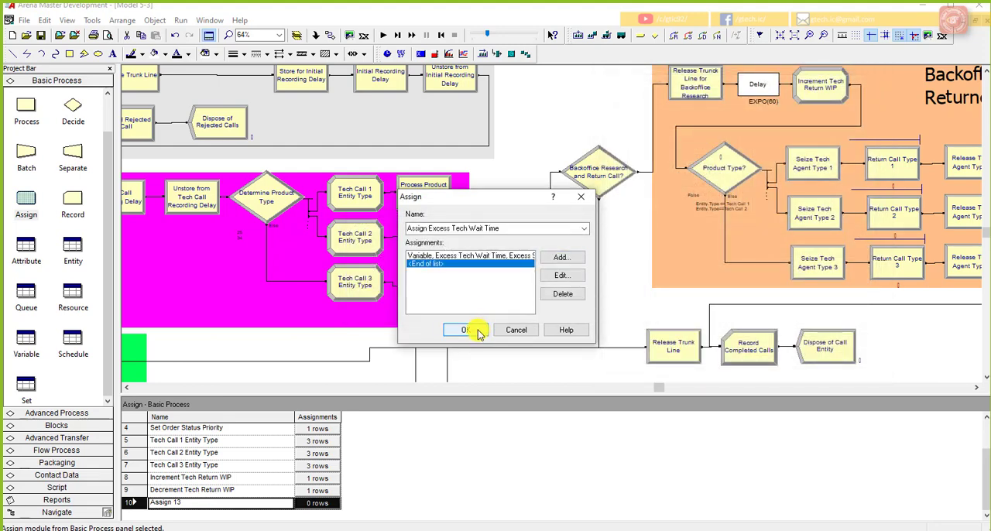
click(523, 295)
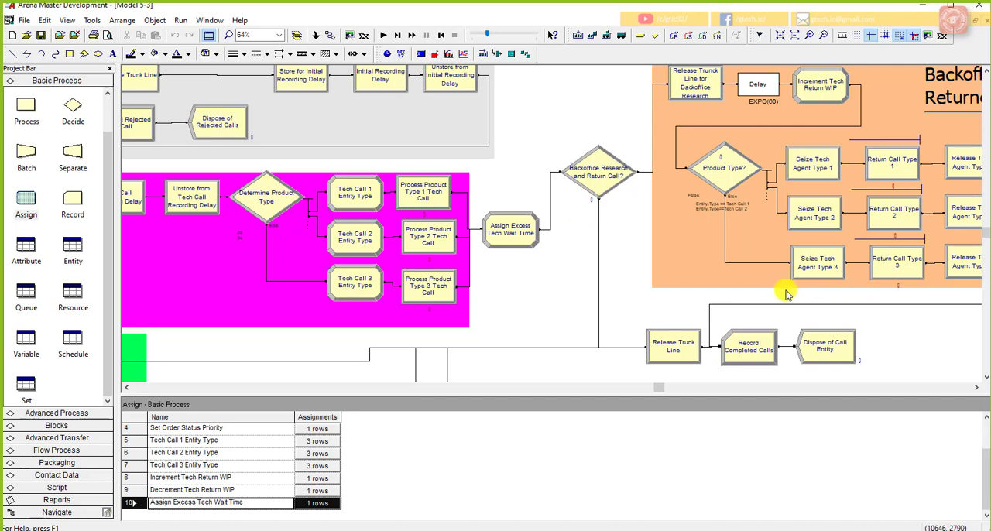
scroll(532, 302, down, 1)
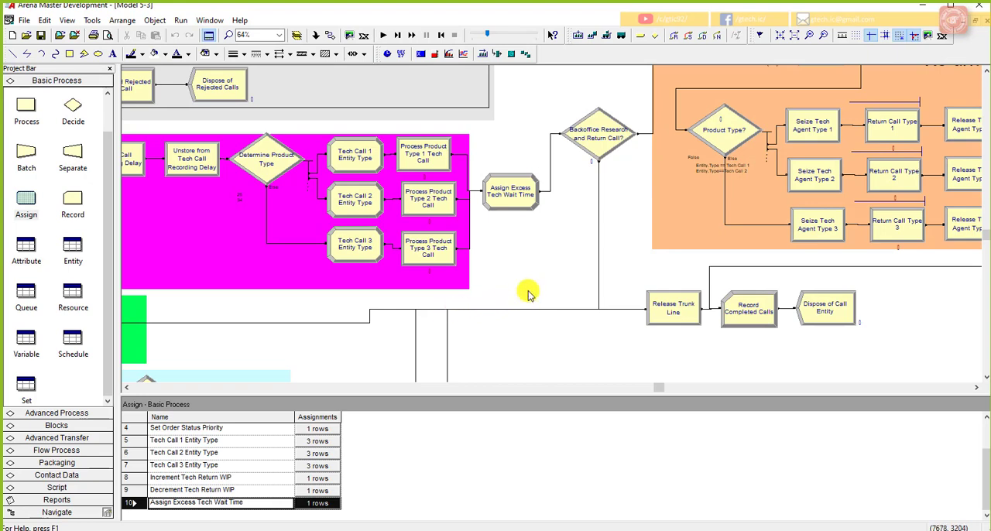
key(minus)
key(minus)
click(127, 387)
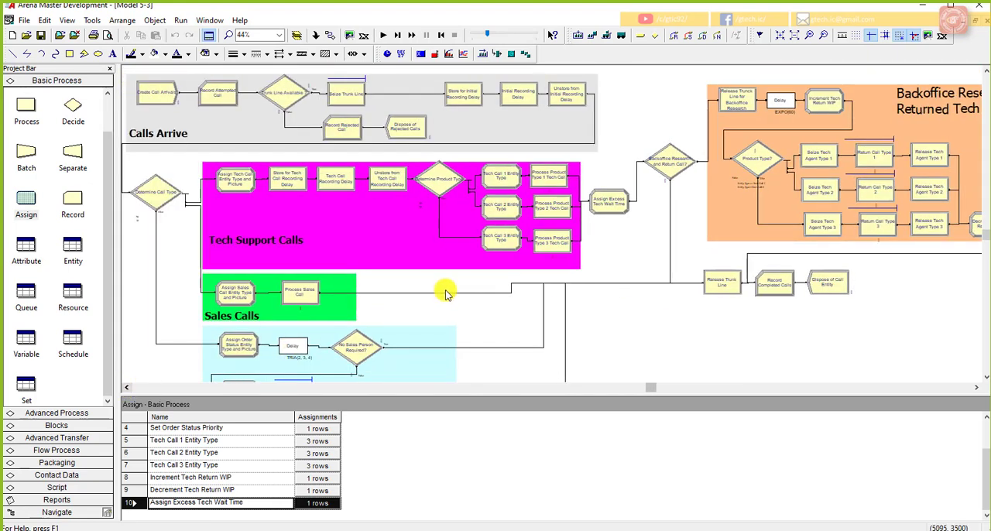
Step: Delete the connections to Release Trunk Line from Process Sales Call, No Sales Person Required? and Order Status Call Releases Sales Person
click(600, 286)
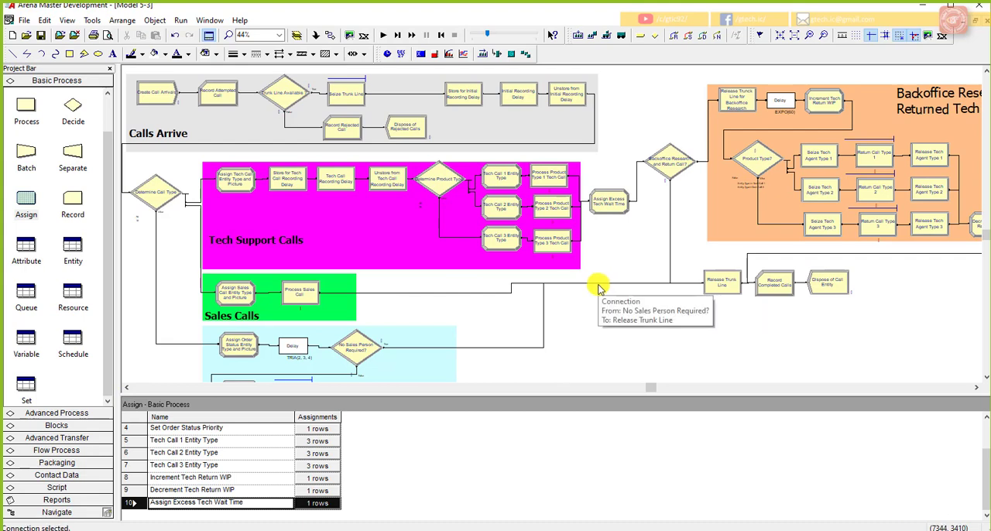
scroll(597, 287, down, 2)
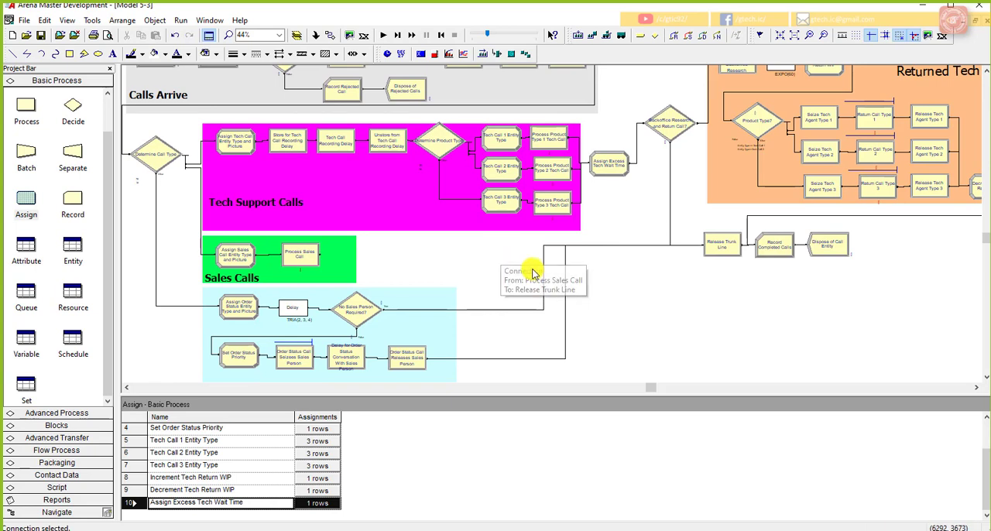
right_click(563, 284)
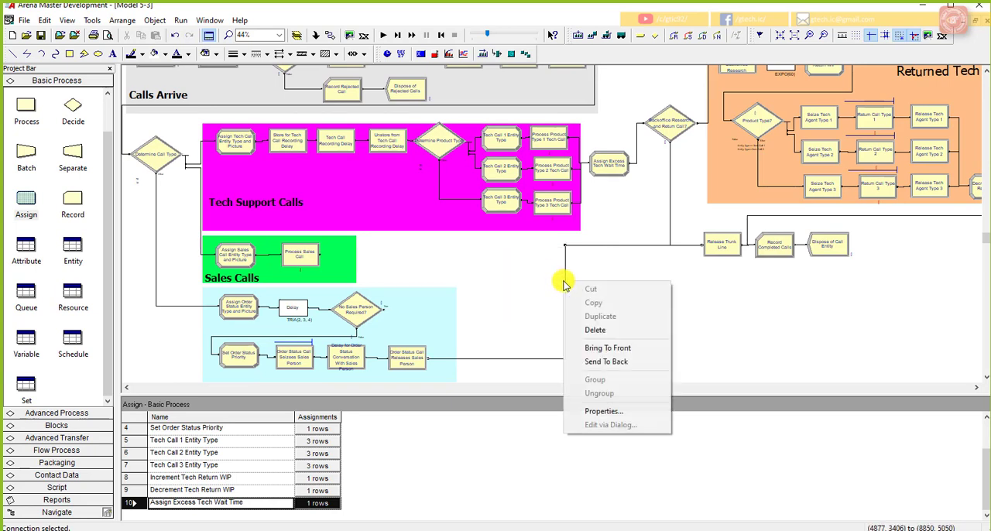
right_click(564, 272)
click(564, 267)
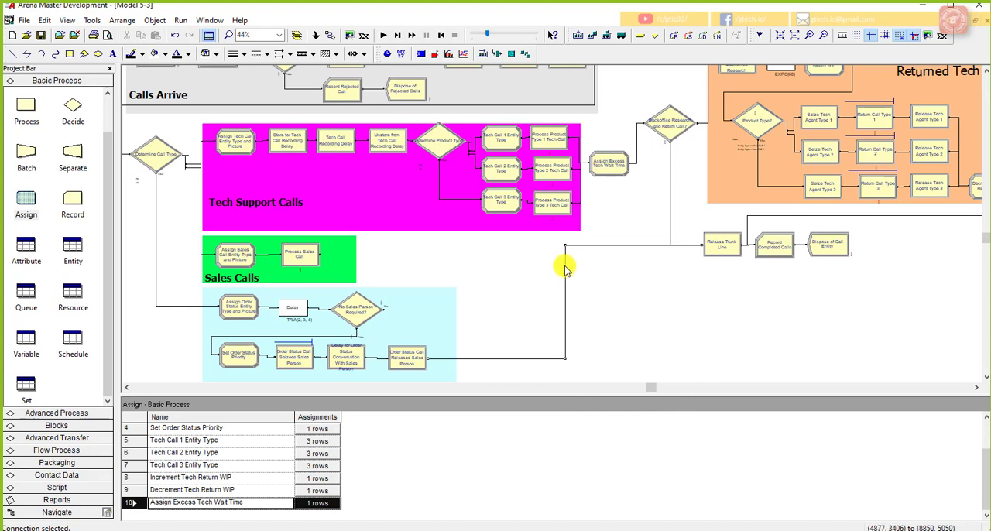
key(Delete)
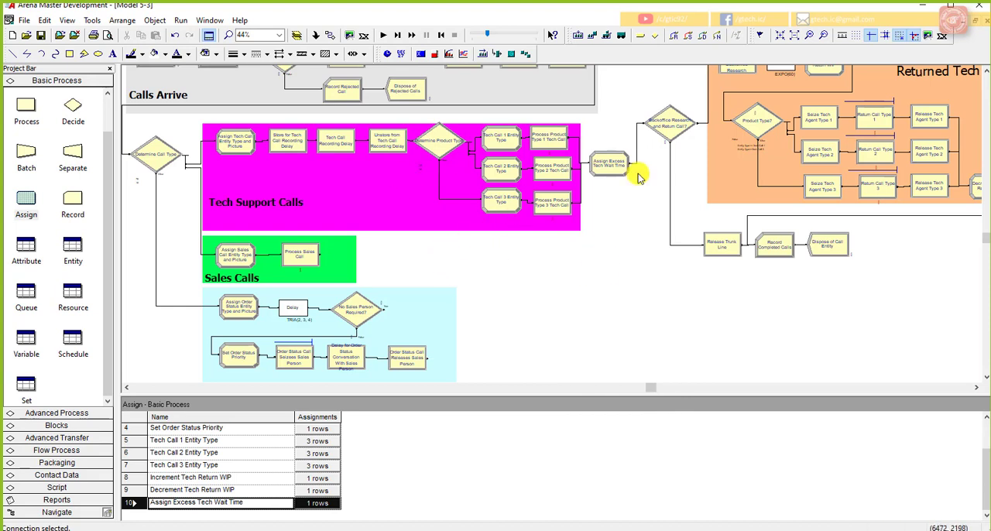
Step: Copy the Assign Excess Tech Wait Time module and paste the duplicate below it, in line with Release Trunk Line
right_click(590, 172)
click(609, 237)
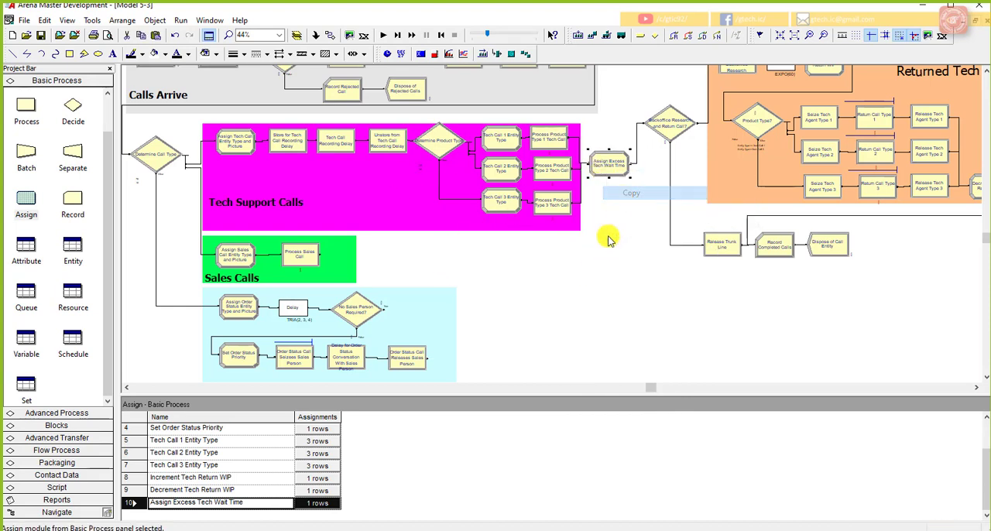
key(ctrl+v)
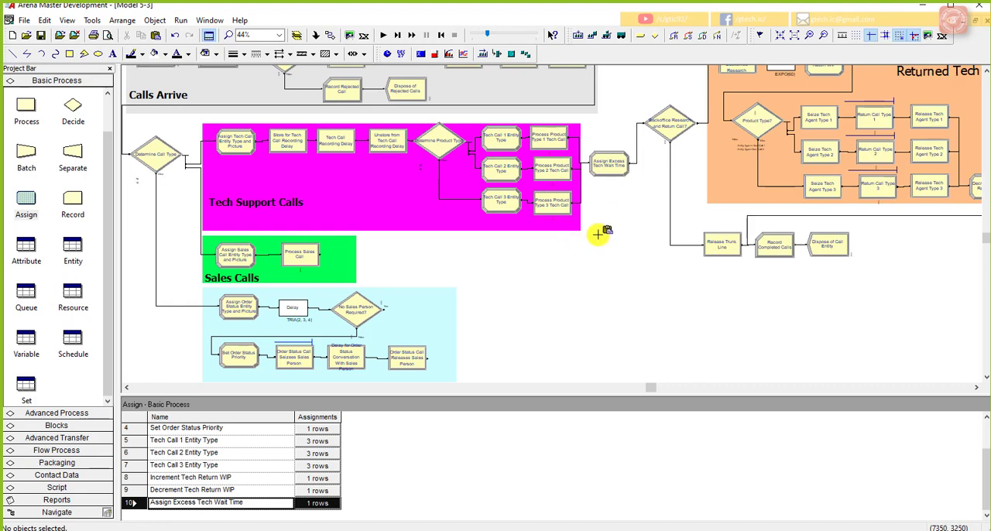
click(592, 236)
Step: Connect Process Sales Call to the pasted Assign module, and that module to Release Trunk Line
click(330, 36)
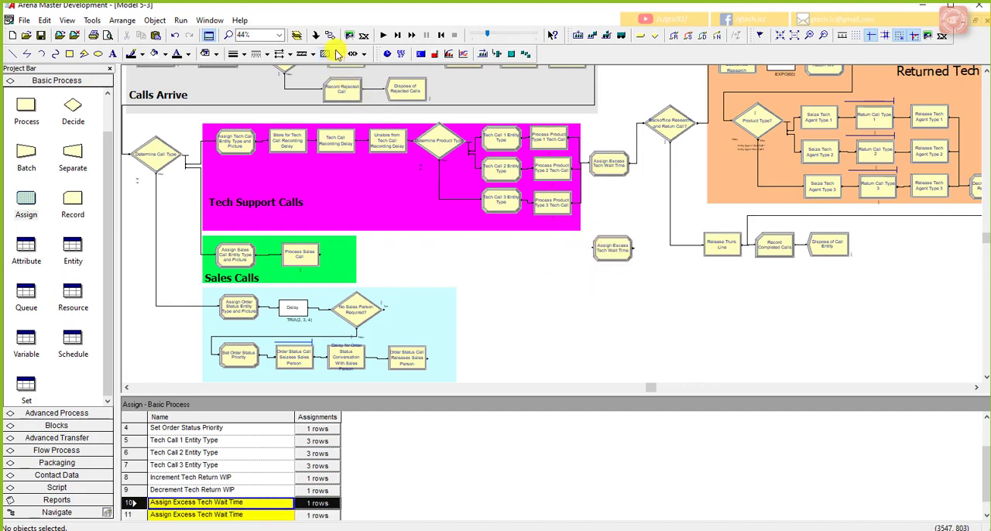
click(320, 253)
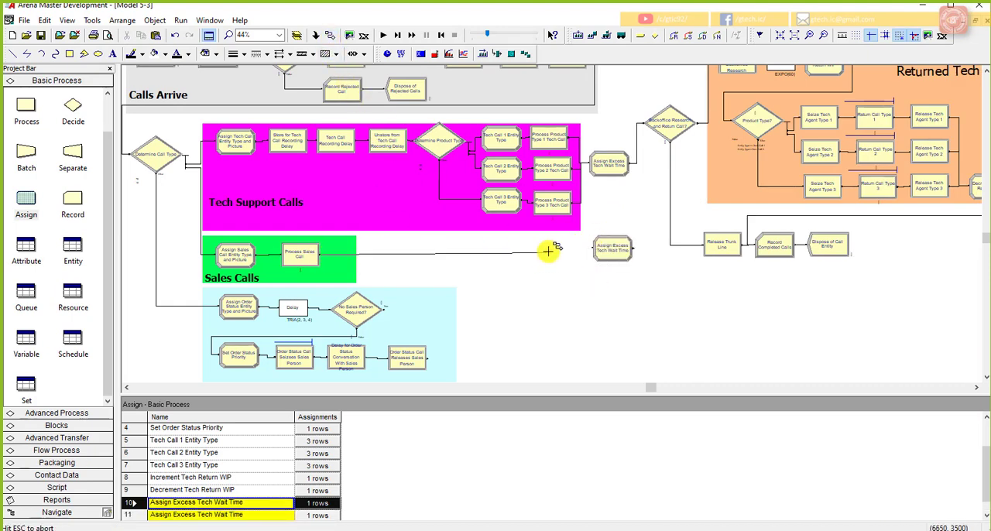
click(592, 248)
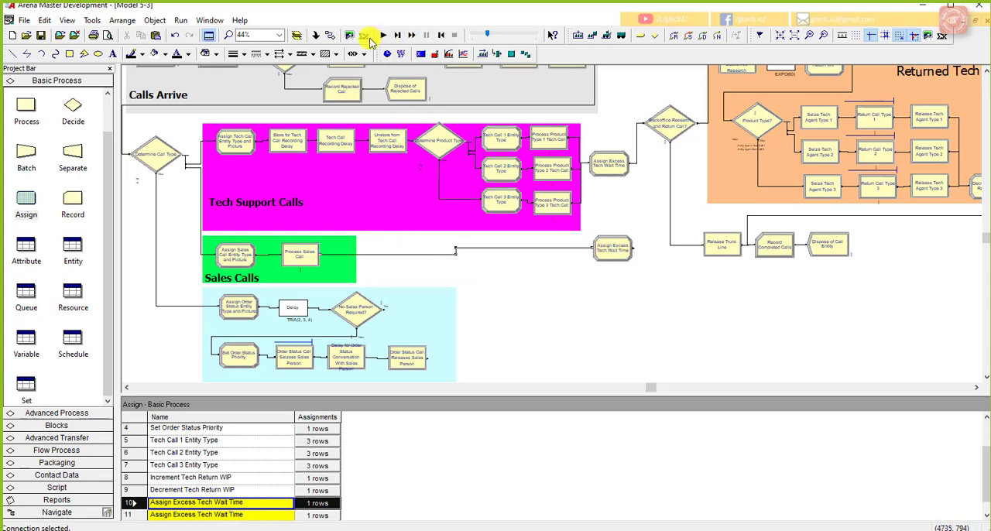
click(330, 36)
click(632, 248)
click(703, 246)
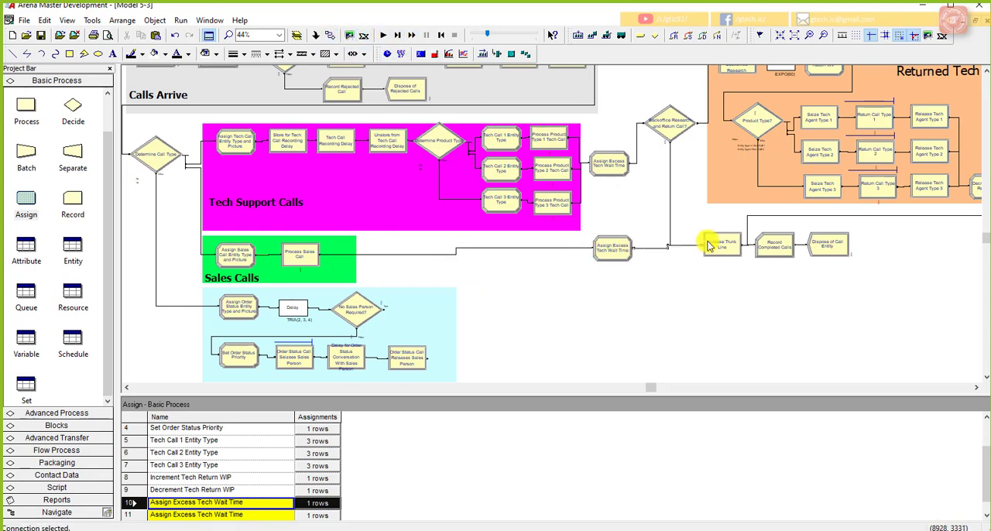
Step: Rename the pasted Assign module as Assign Excess Sales Wait Time
double_click(620, 254)
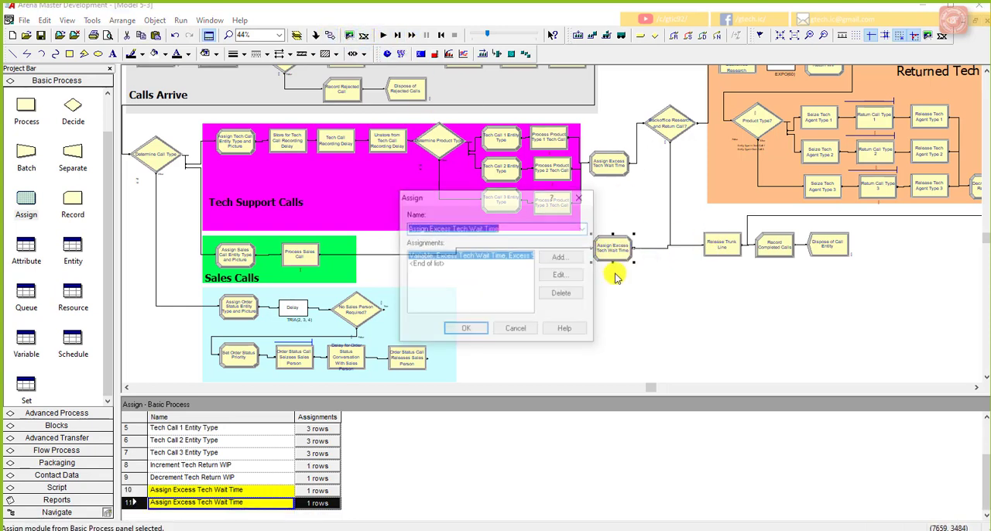
click(440, 230)
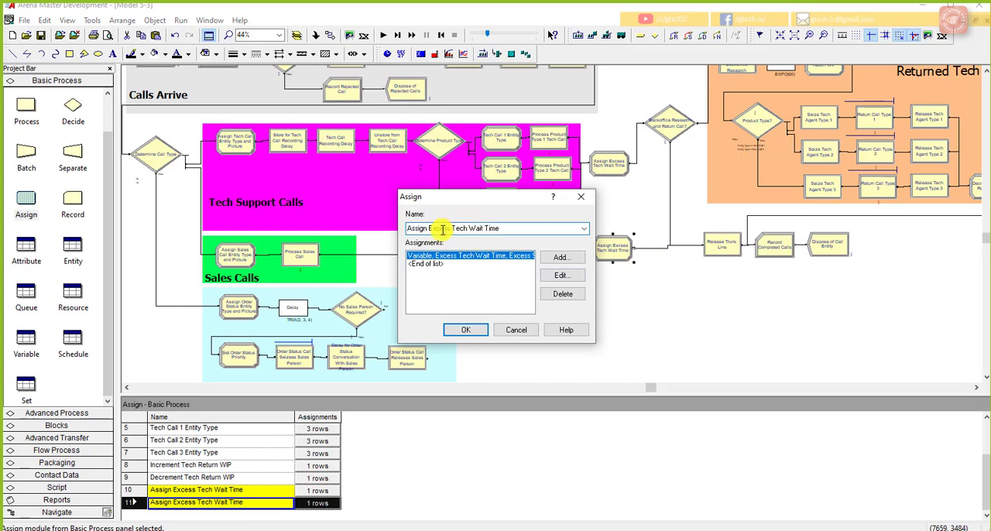
double_click(458, 228)
text(Sales)
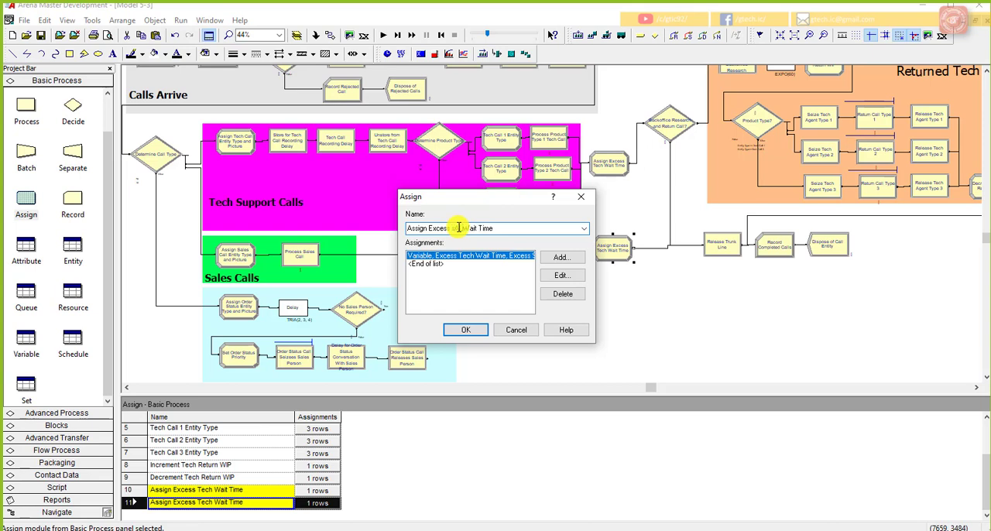
key(BackSpace)
key(BackSpace)
key(BackSpace)
key(BackSpace)
key(BackSpace)
text(Sales)
Step: Set the sales assignment's new value to Excess Sales Wait Time + MX(Entity.WaitTime-1,0) and save the module
click(559, 275)
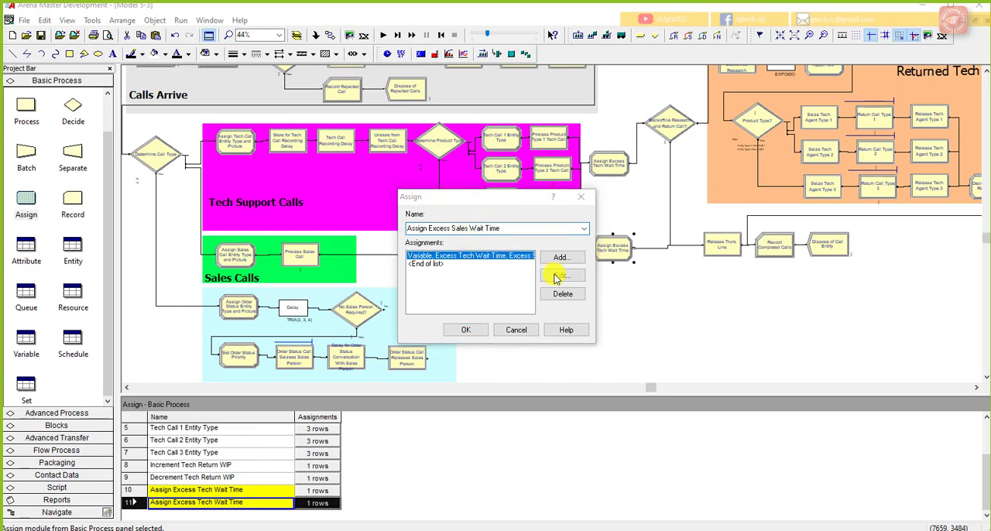
click(514, 282)
right_click(516, 282)
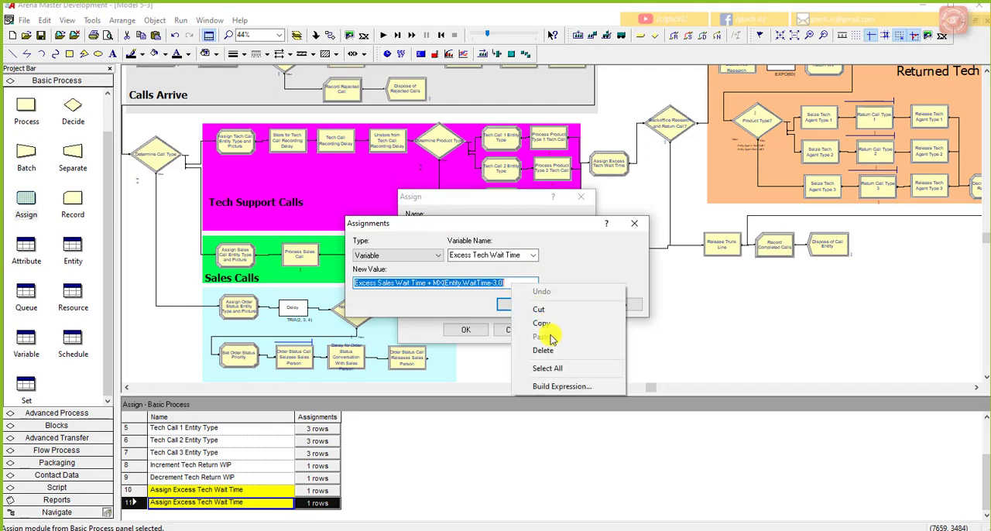
click(560, 389)
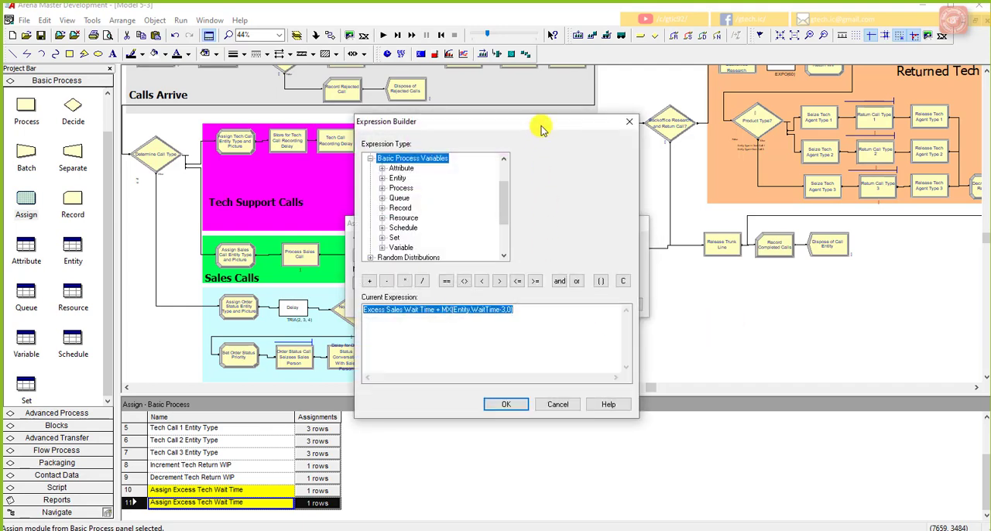
drag(540, 126, 803, 136)
click(674, 317)
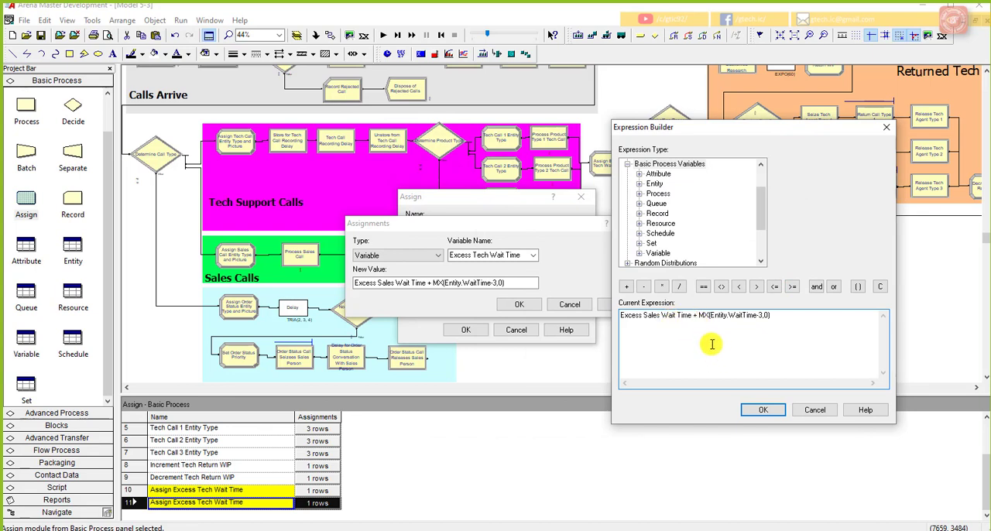
click(764, 317)
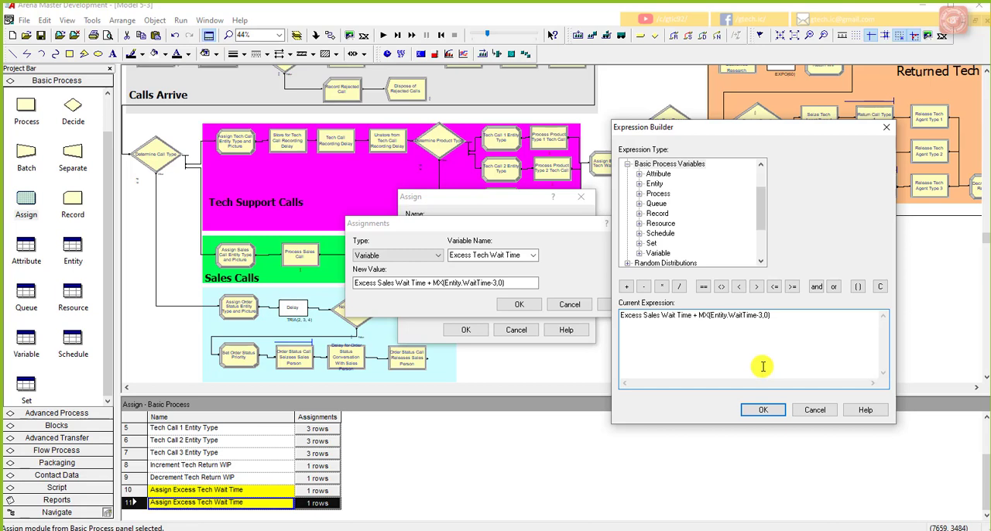
key(BackSpace)
text(1)
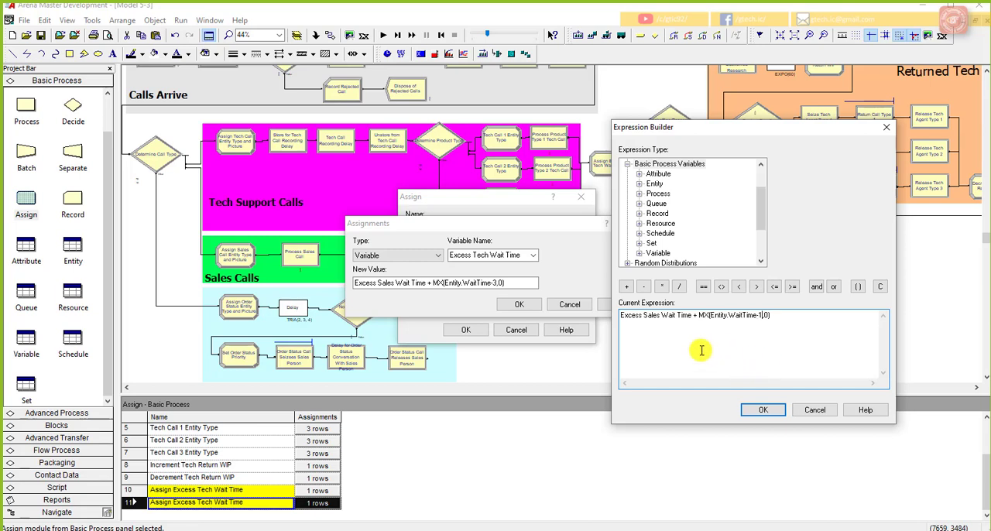
click(761, 409)
click(529, 307)
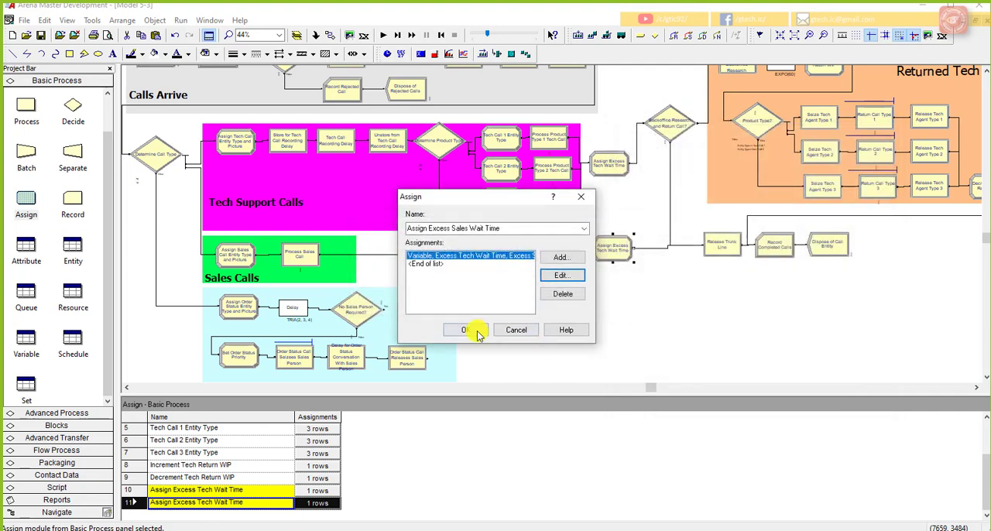
click(465, 330)
Step: Remove the Excess Sales Wait Time term from the new value expression of the Assign Excess Tech Wait Time module
click(616, 171)
double_click(617, 174)
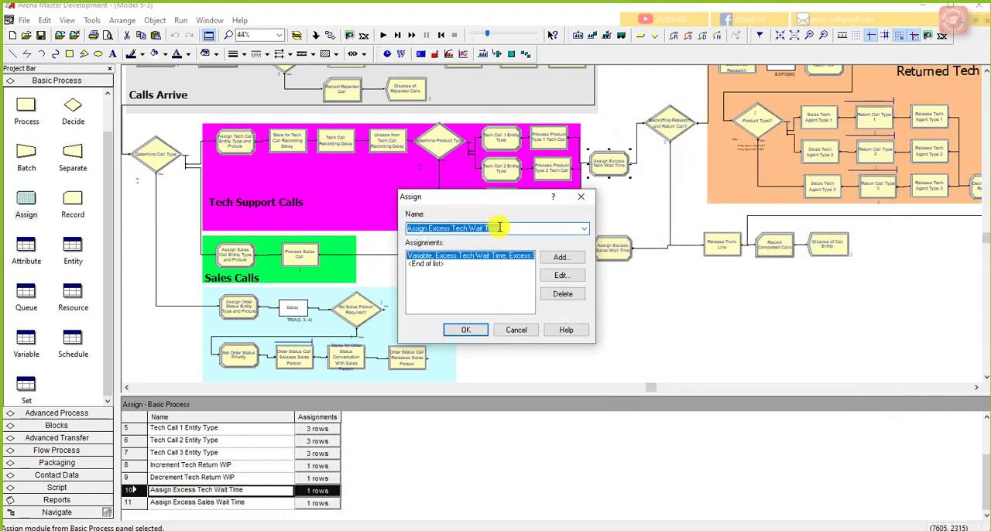
click(562, 277)
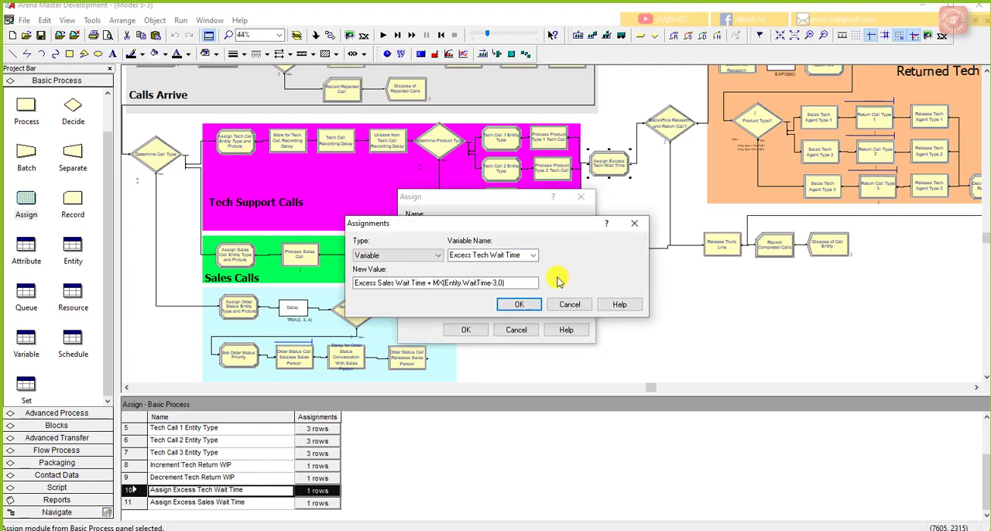
right_click(511, 283)
click(564, 387)
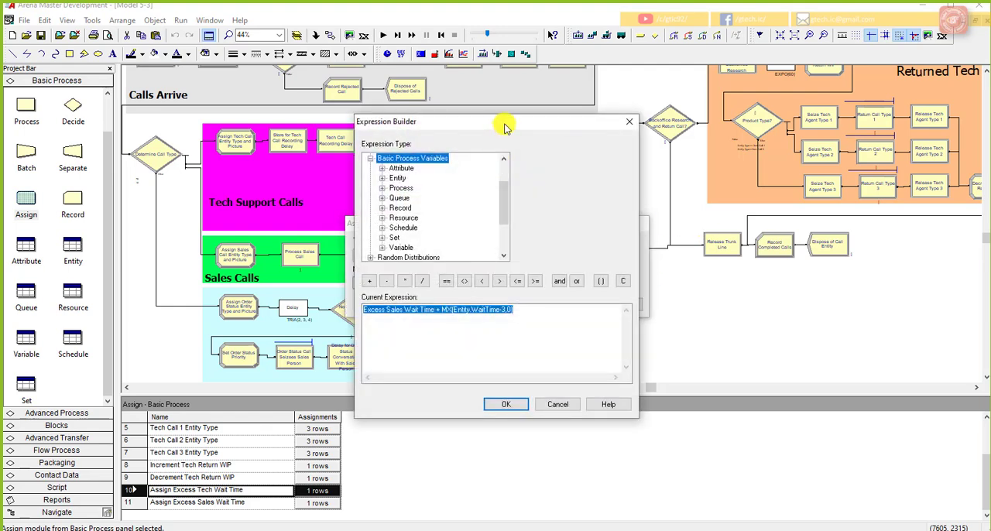
drag(504, 125, 768, 122)
click(697, 310)
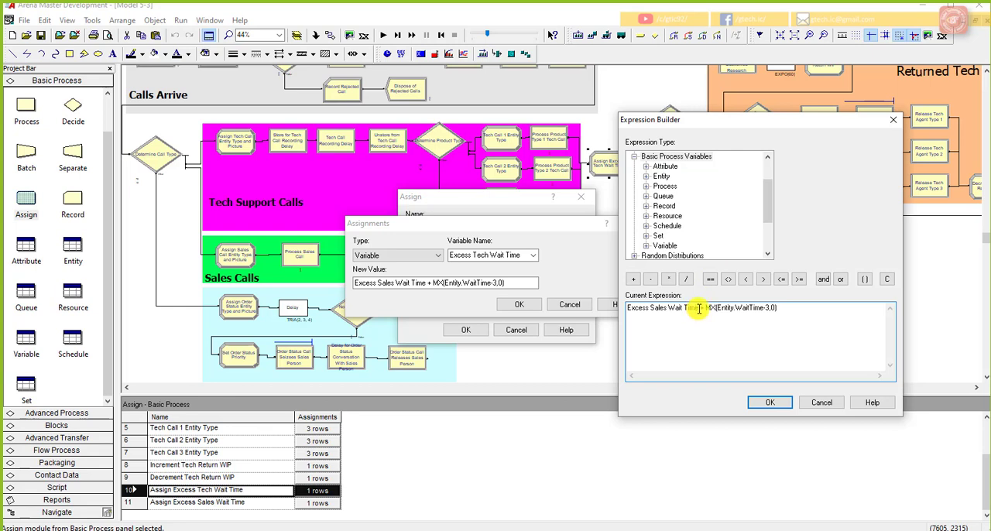
drag(699, 308, 628, 308)
key(BackSpace)
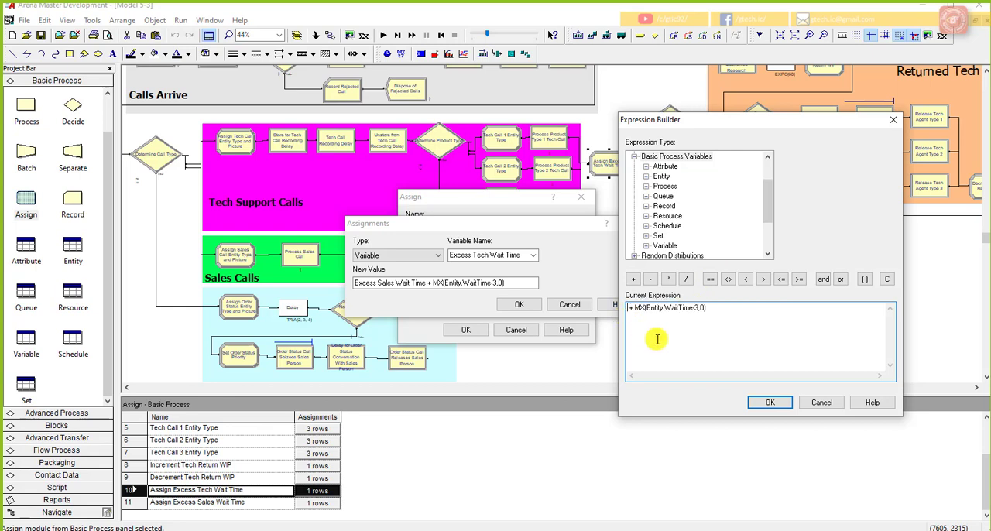
Step: Insert the current value of the variable Excess Tech Wait Time as the expression's first term
double_click(670, 246)
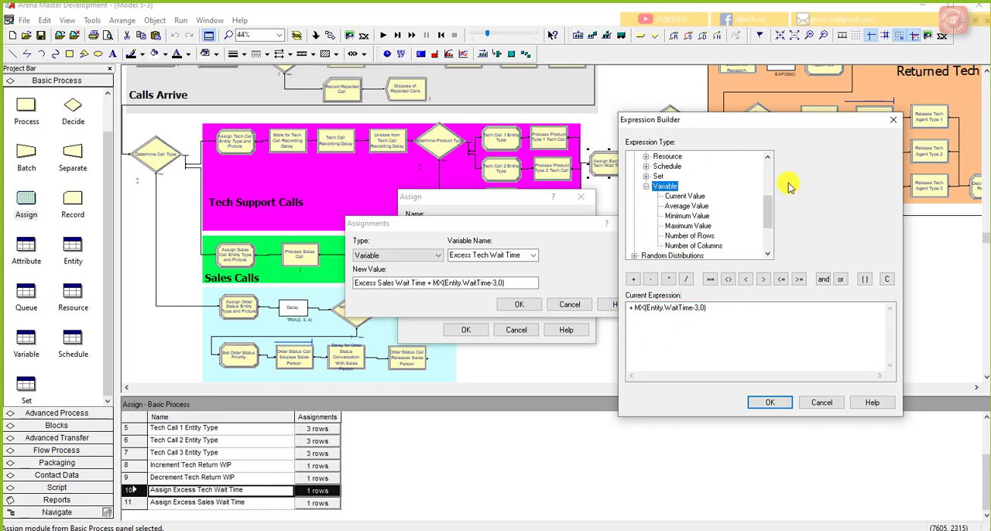
click(685, 196)
click(889, 157)
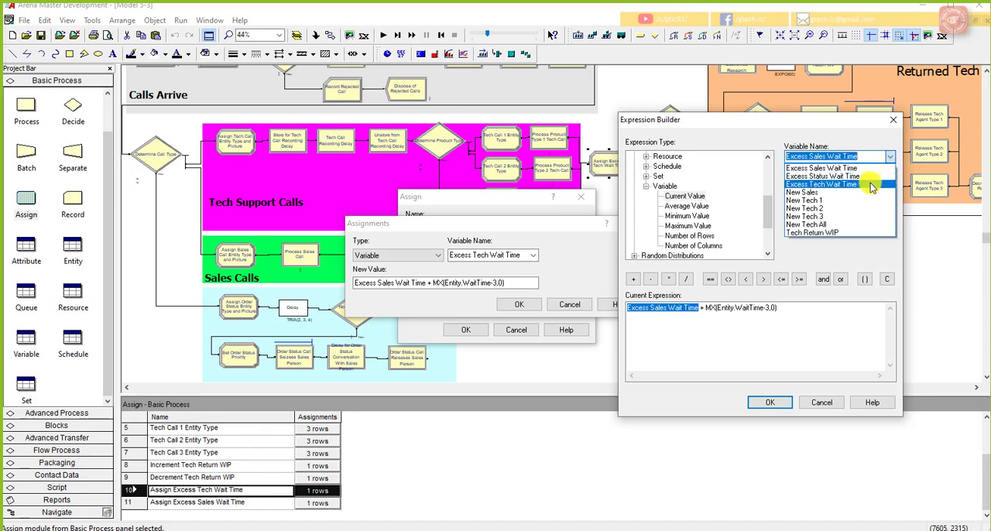
click(872, 187)
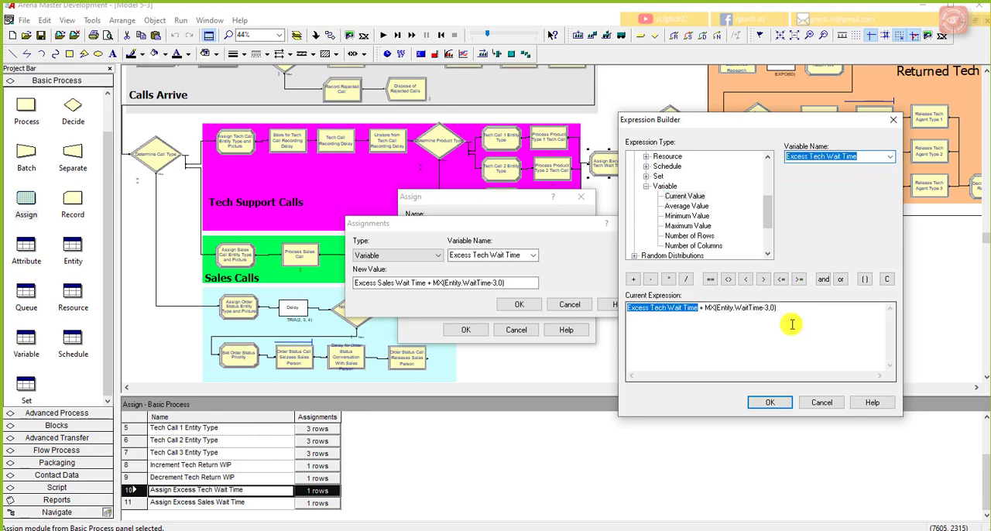
Step: Re-enter the minus operator so the second term reads MX(Entity.WaitTime - 3,0), then accept the expression and save the tech Assign module
click(792, 324)
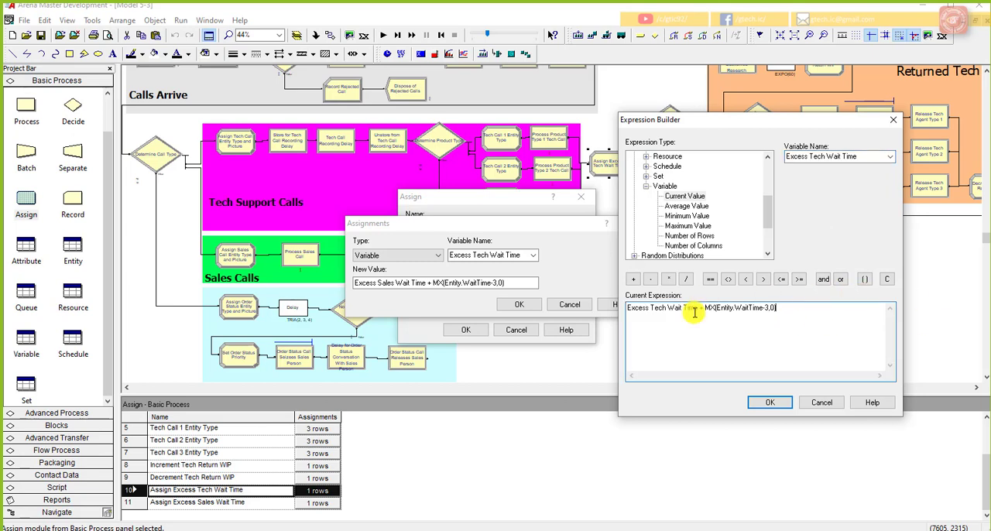
click(766, 310)
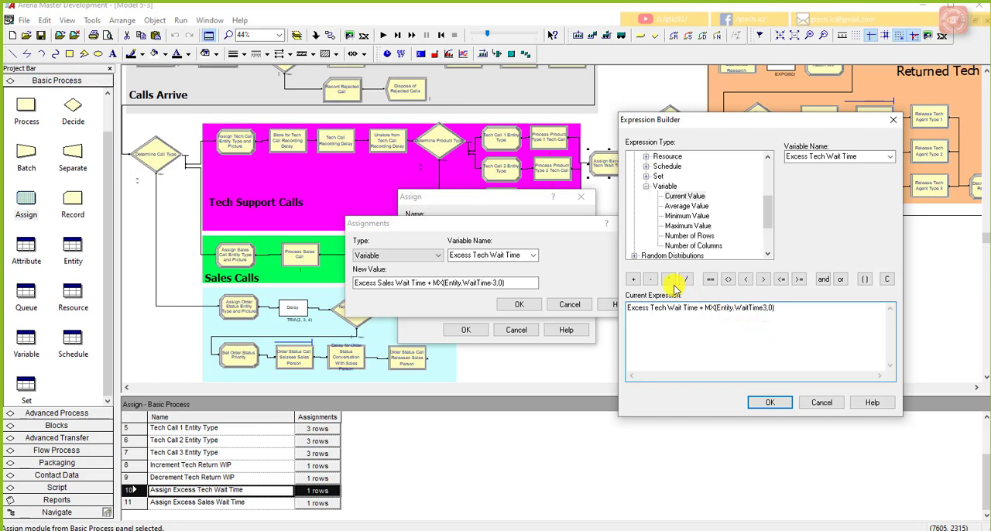
click(650, 278)
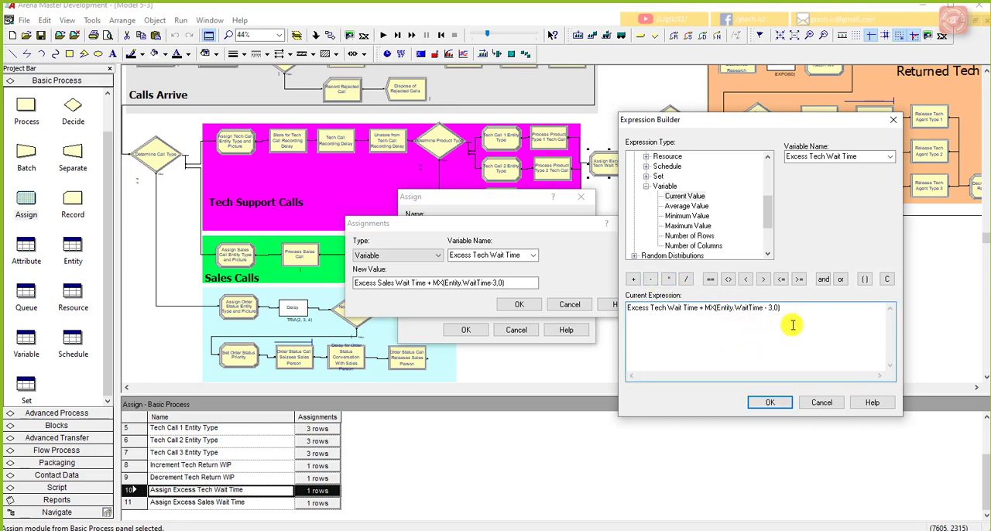
click(770, 402)
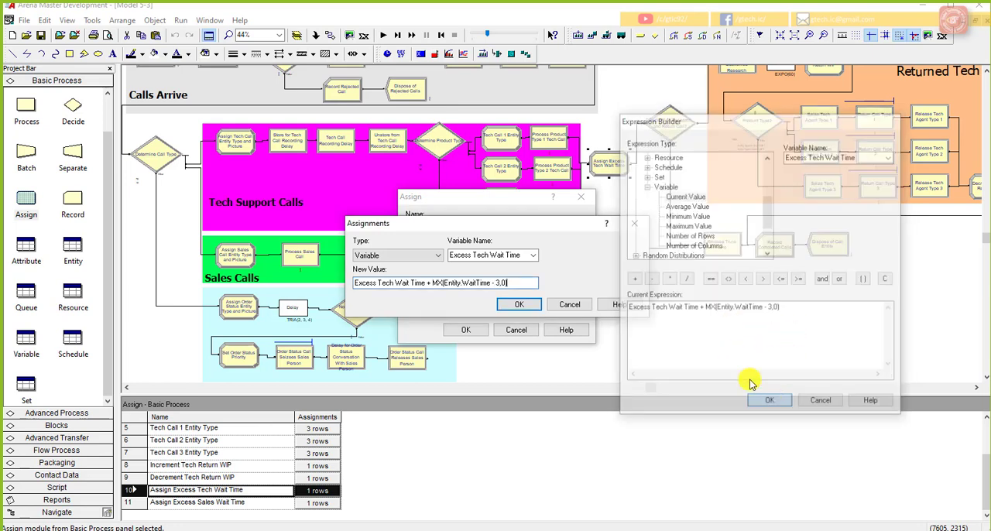
click(523, 306)
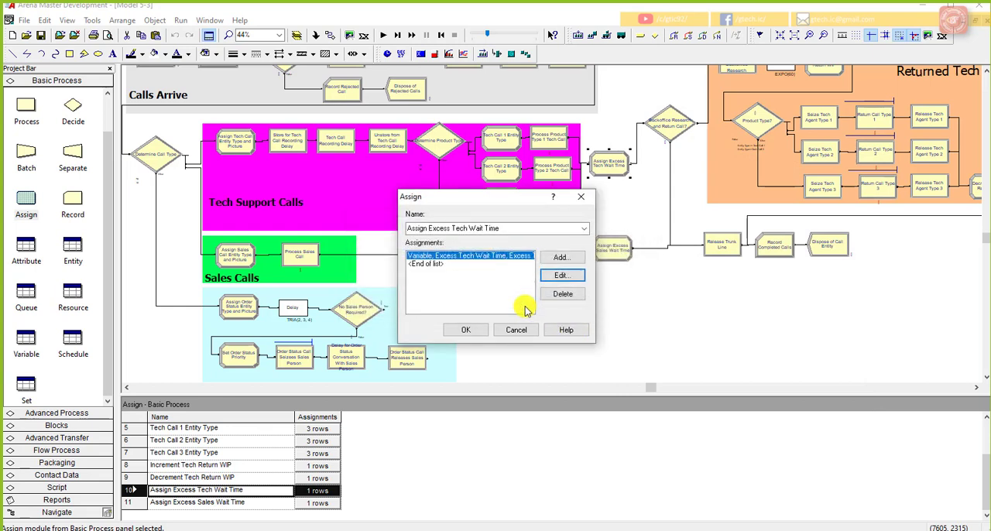
click(468, 329)
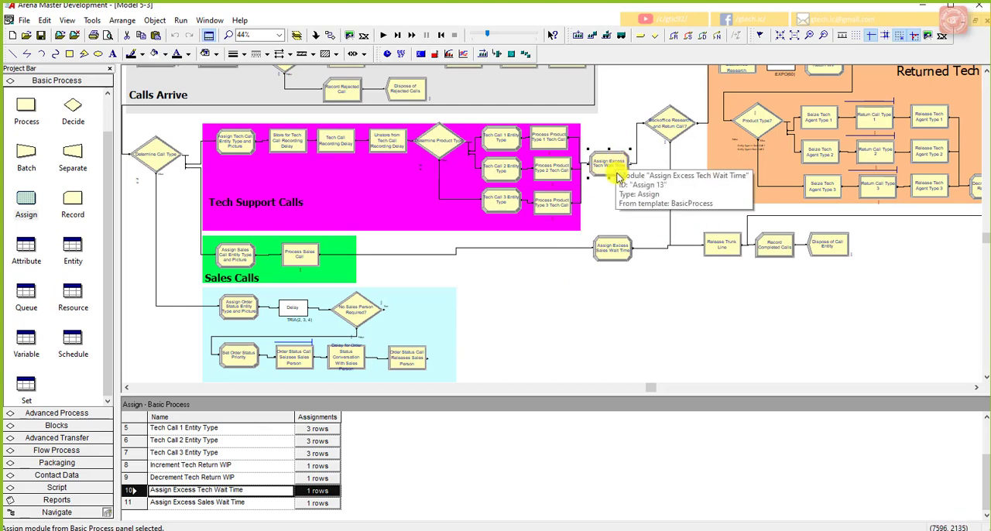
Step: Re-enter the minus operator in the Assign Excess Sales Wait Time expression so its second term reads MX(Entity.WaitTime - 1,0)
double_click(626, 241)
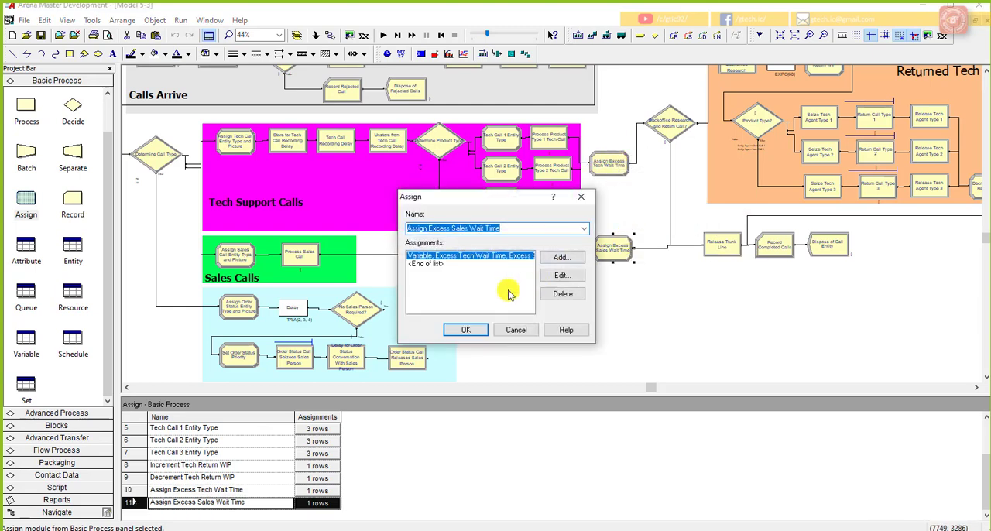
click(560, 274)
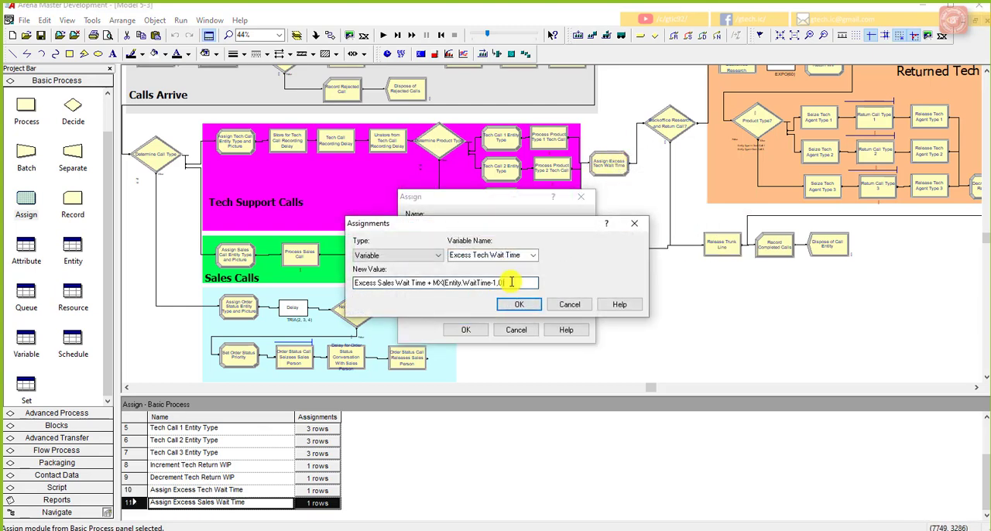
right_click(511, 281)
click(552, 382)
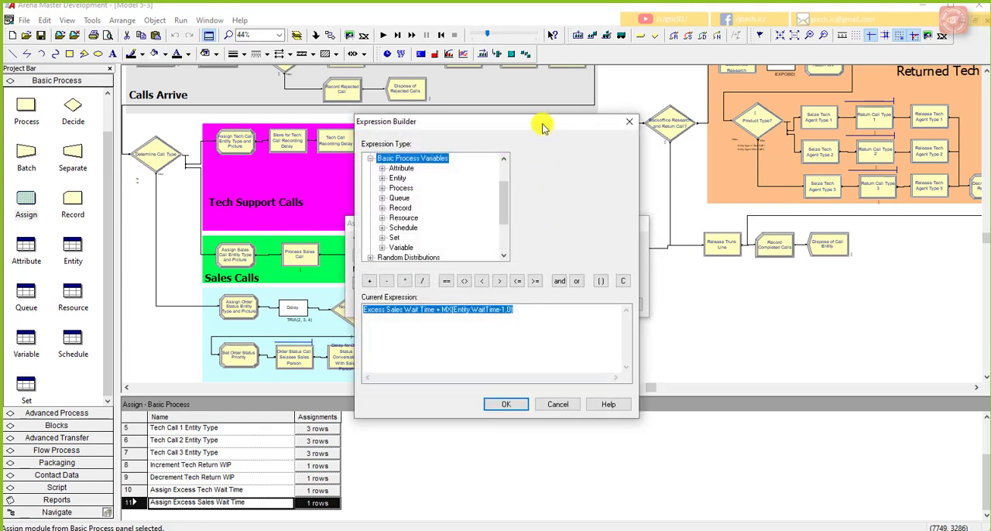
drag(542, 127, 761, 135)
click(624, 324)
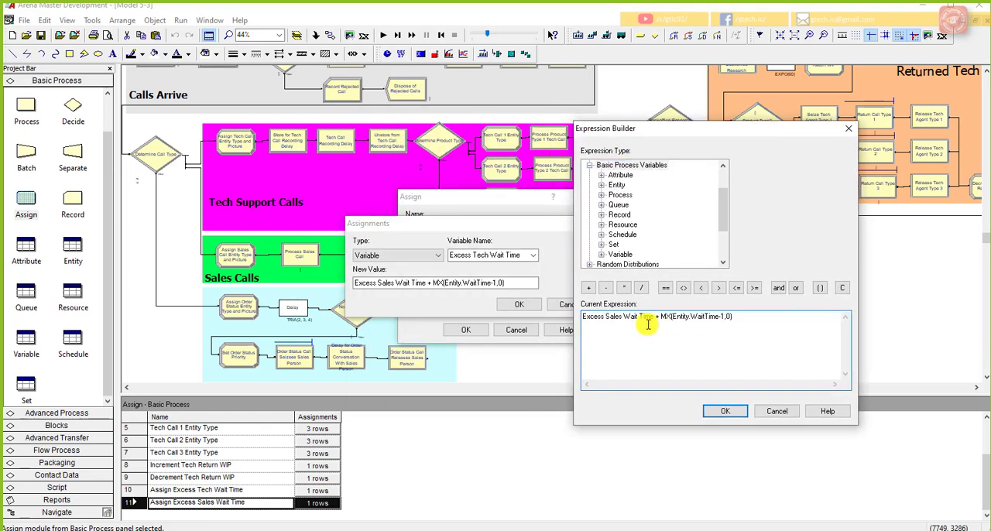
right_click(721, 319)
click(706, 321)
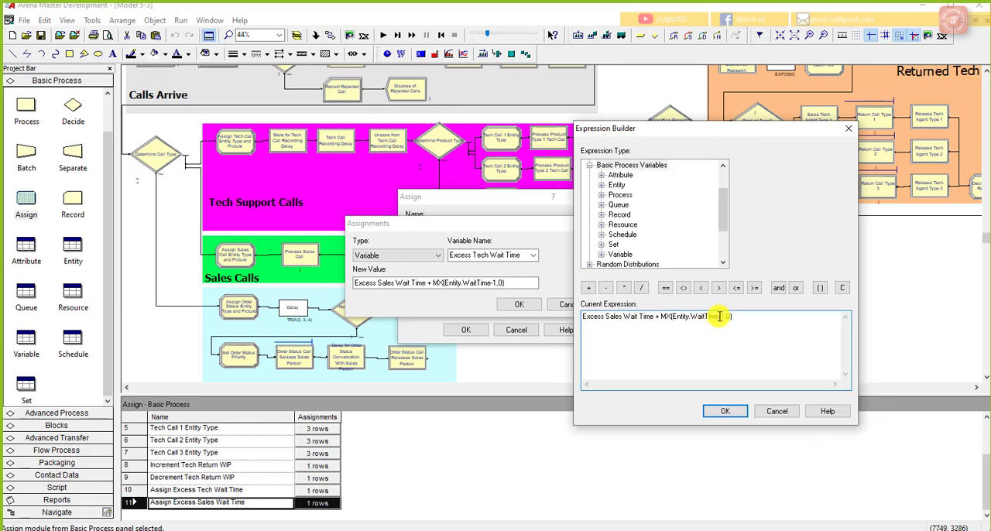
click(721, 318)
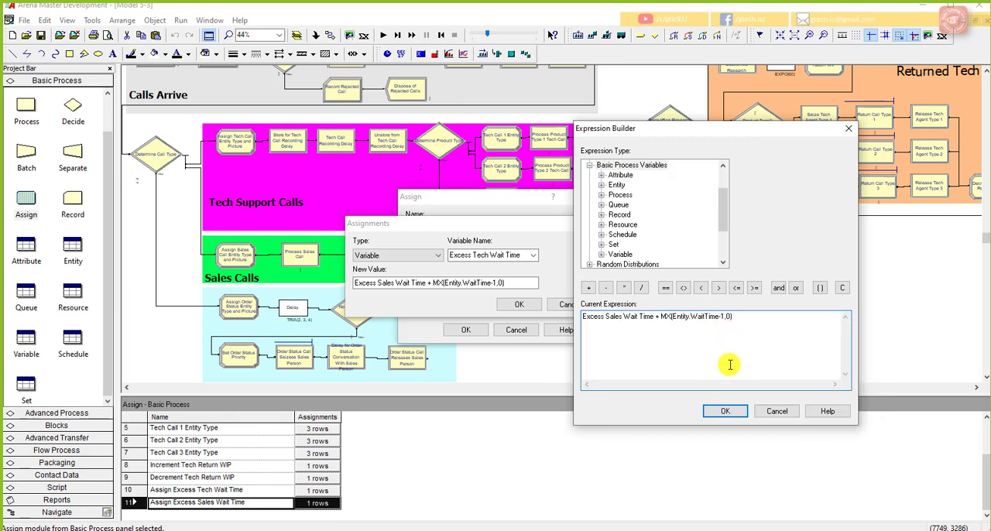
key(BackSpace)
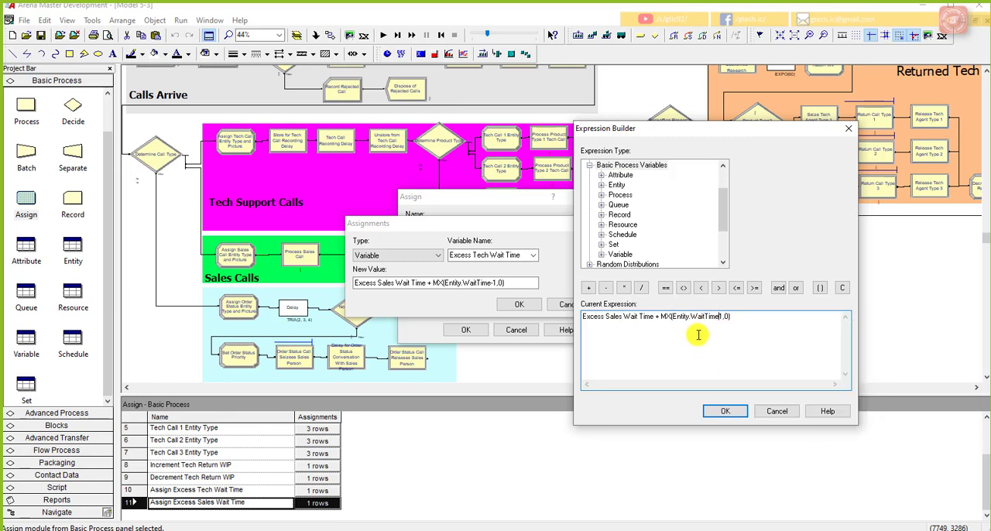
click(605, 288)
click(726, 410)
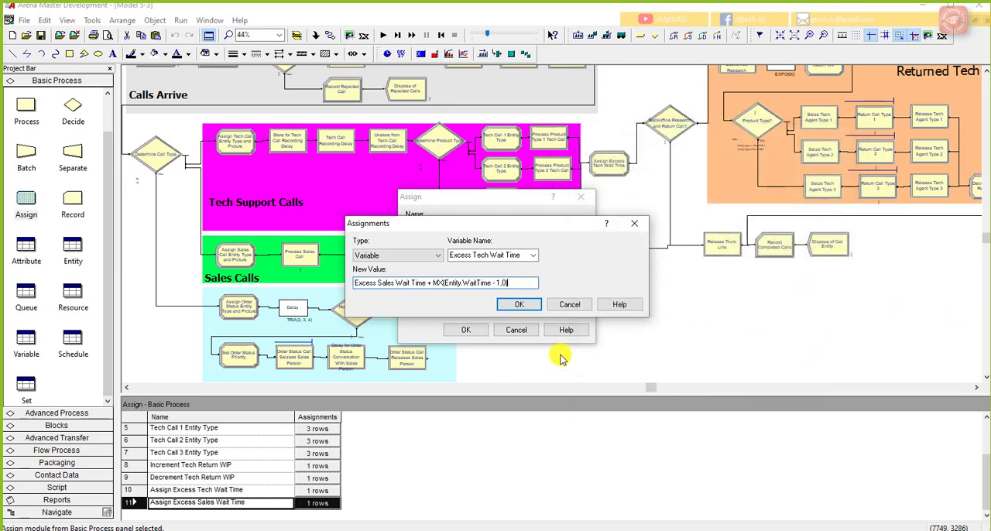
Step: Accept the sales assignment, close its Assign module and save the model
click(517, 307)
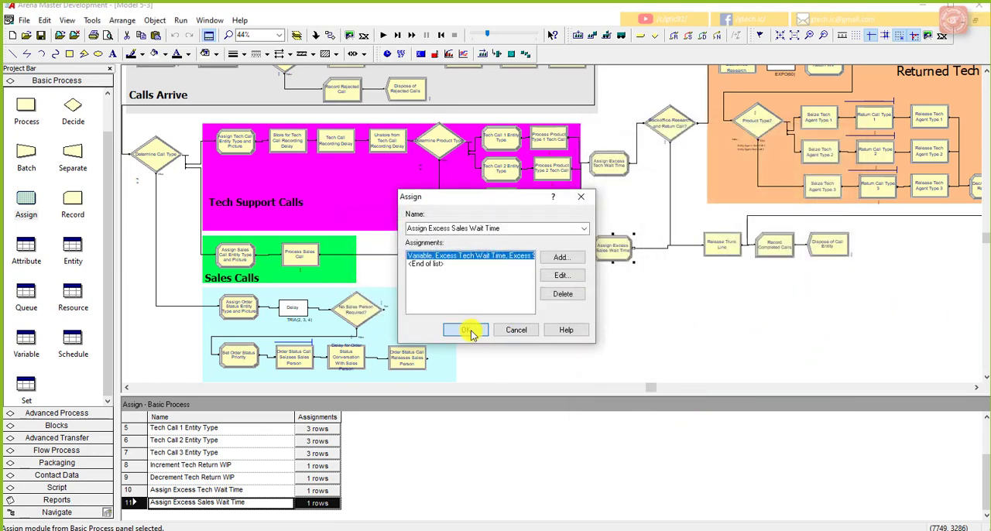
click(469, 329)
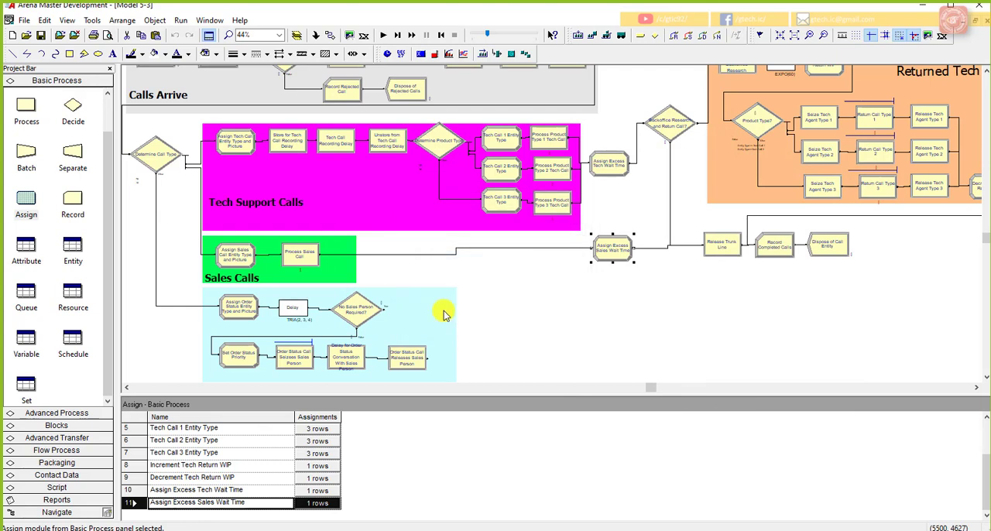
click(42, 36)
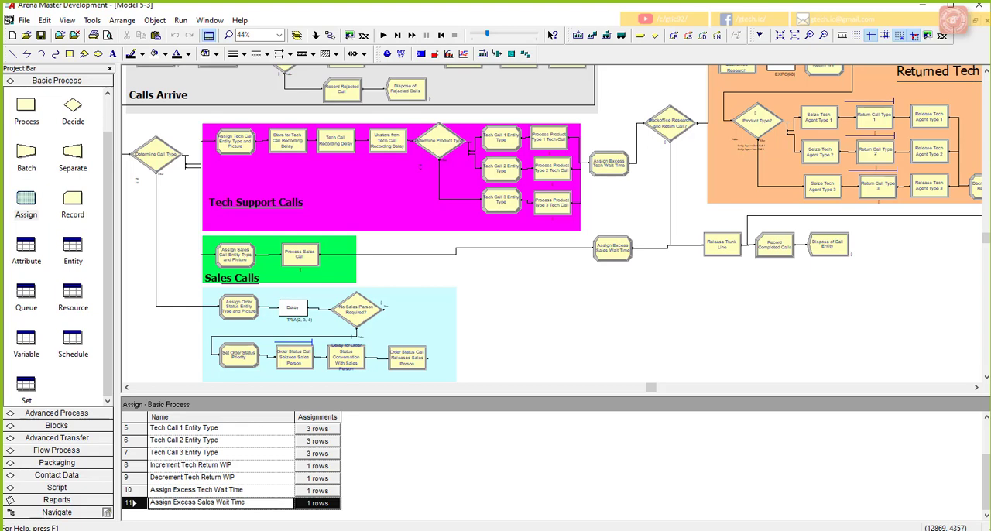
Step: Duplicate the Assign Excess Sales Wait Time module and place the copy below it, beside the order-status section
click(615, 258)
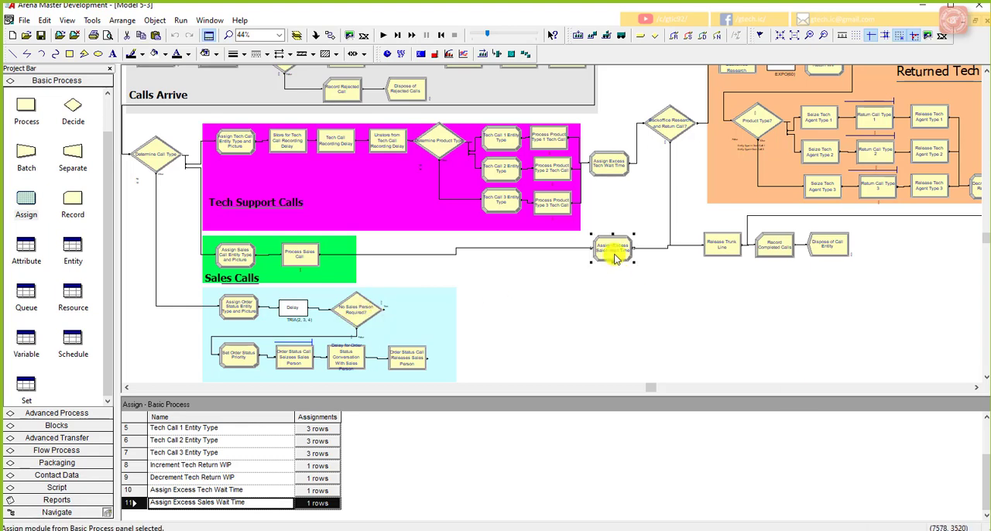
drag(548, 326, 503, 301)
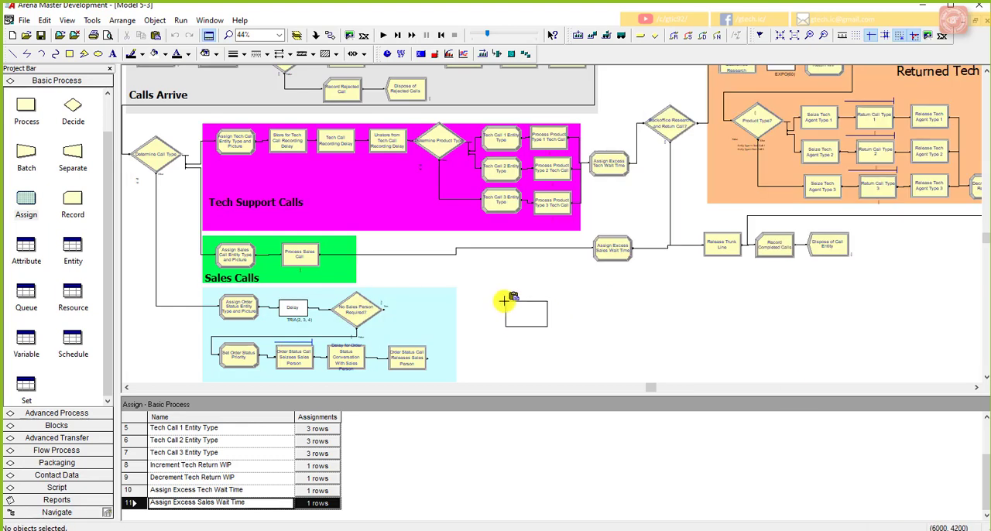
click(591, 303)
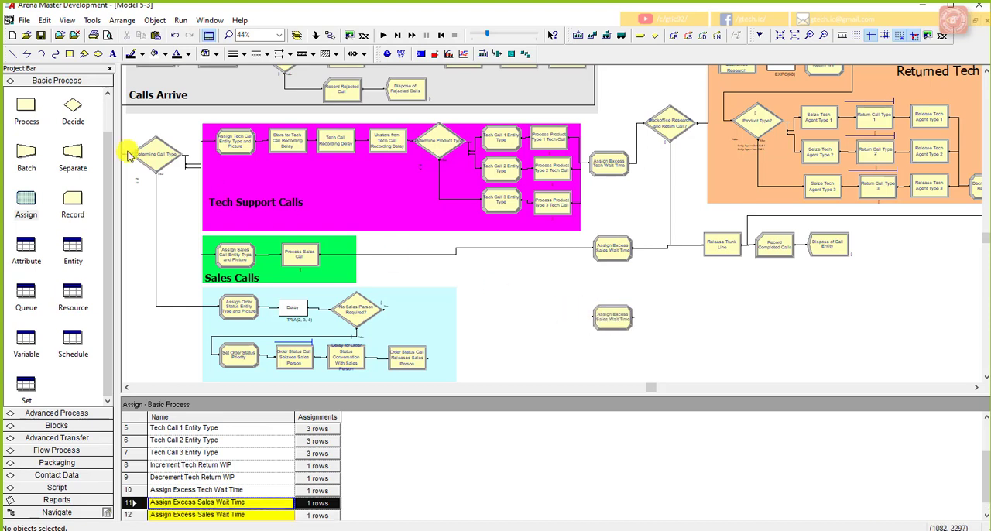
Step: Connect the True exit of No Sales Person Required? and the Order Status Call Releases Sales Person module to the copied Assign module
click(315, 35)
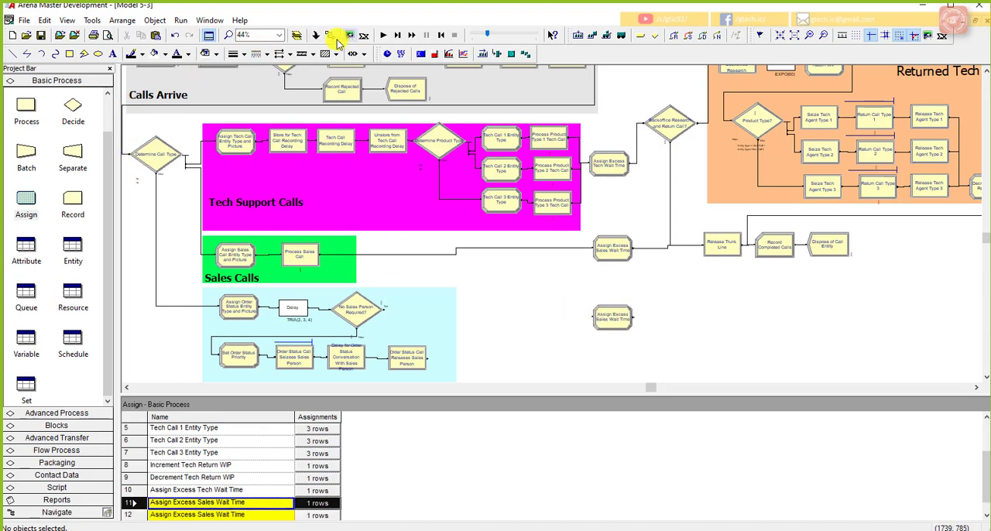
click(385, 307)
click(590, 317)
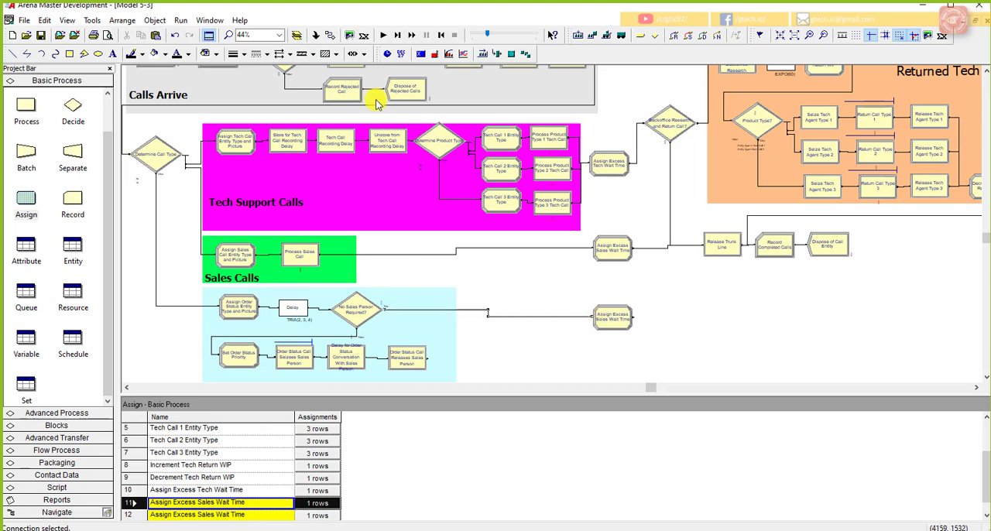
click(331, 35)
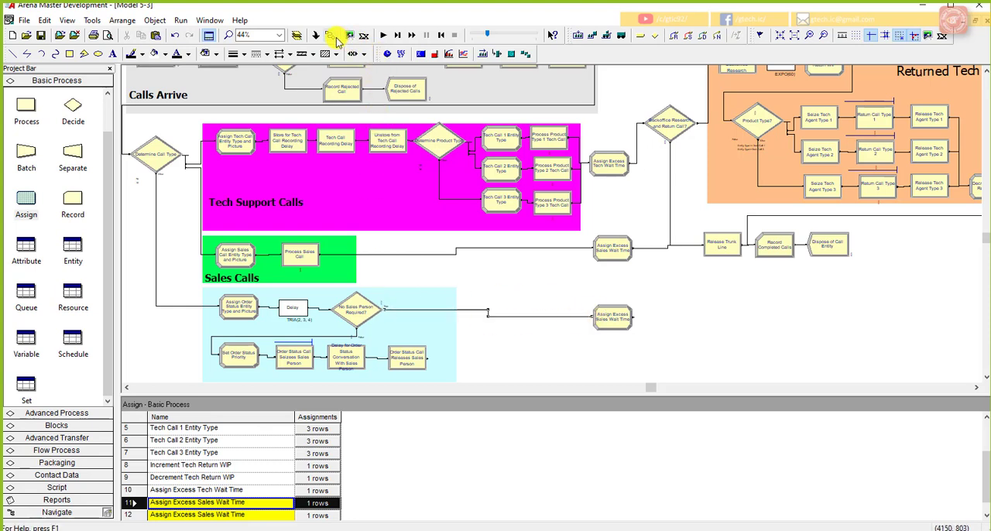
click(428, 358)
click(590, 316)
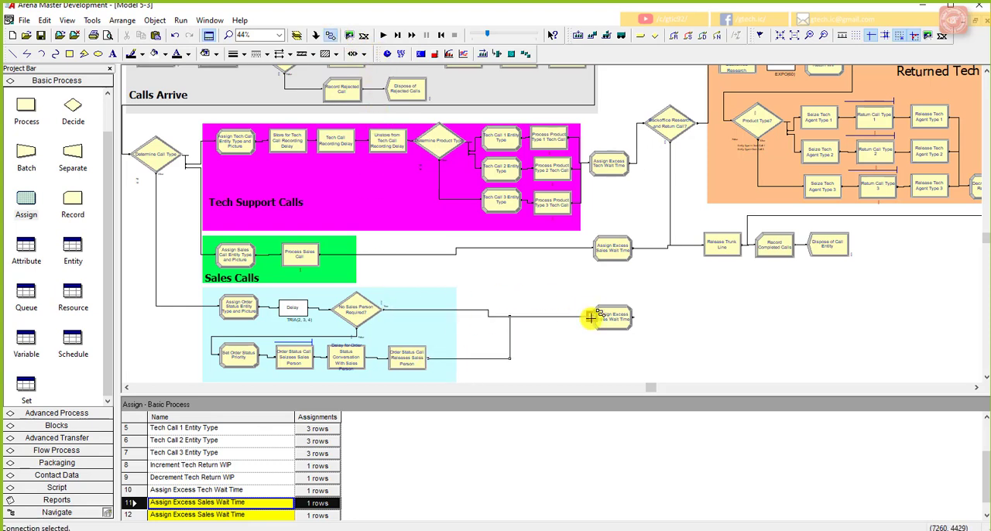
Step: Connect the copied Assign module's exit to the Release Trunk Line module
click(331, 35)
click(633, 315)
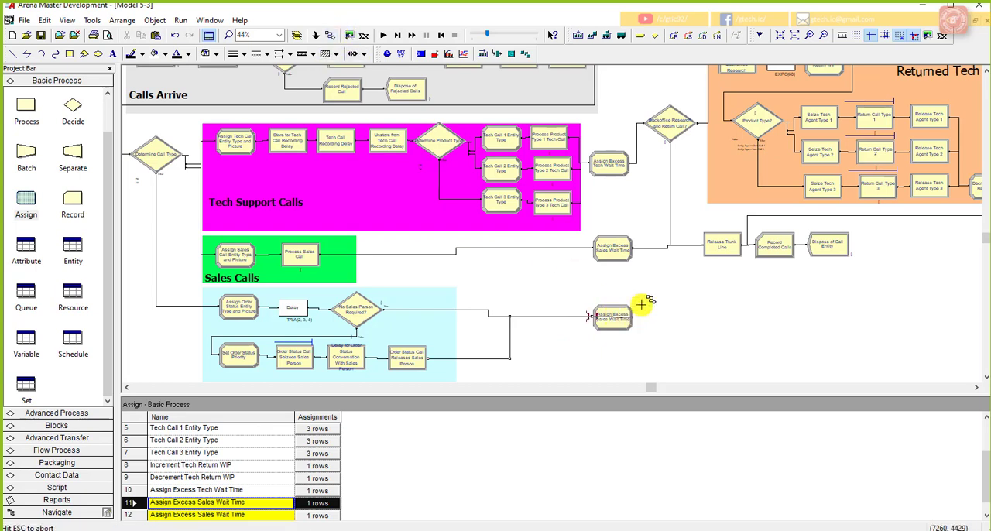
click(701, 246)
right_click(700, 316)
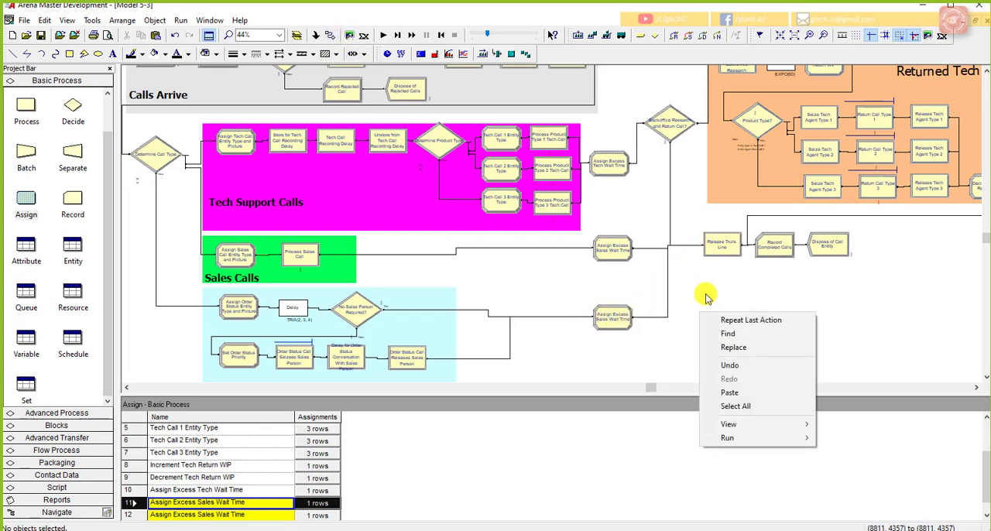
click(707, 298)
Step: Rename the copied Assign module as Assign Excess Status Wait Time
double_click(610, 317)
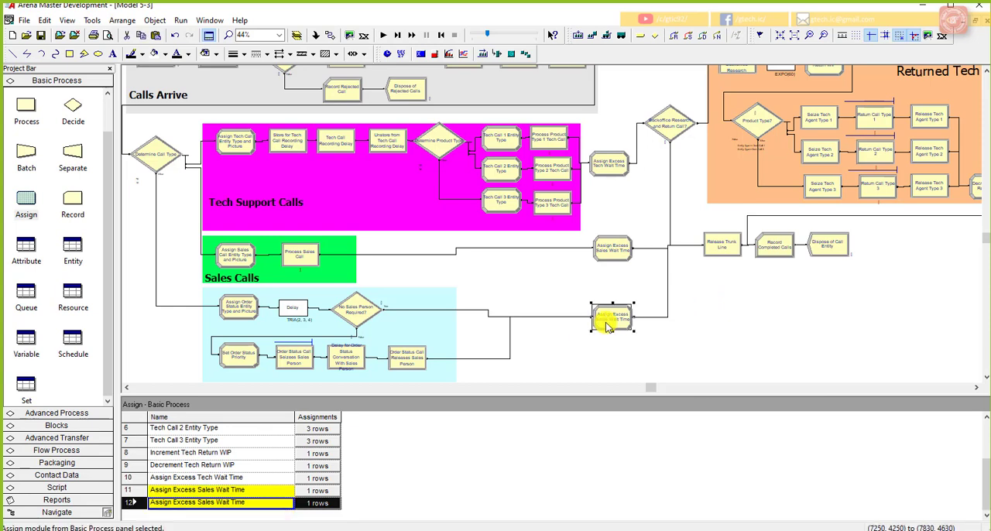
click(523, 229)
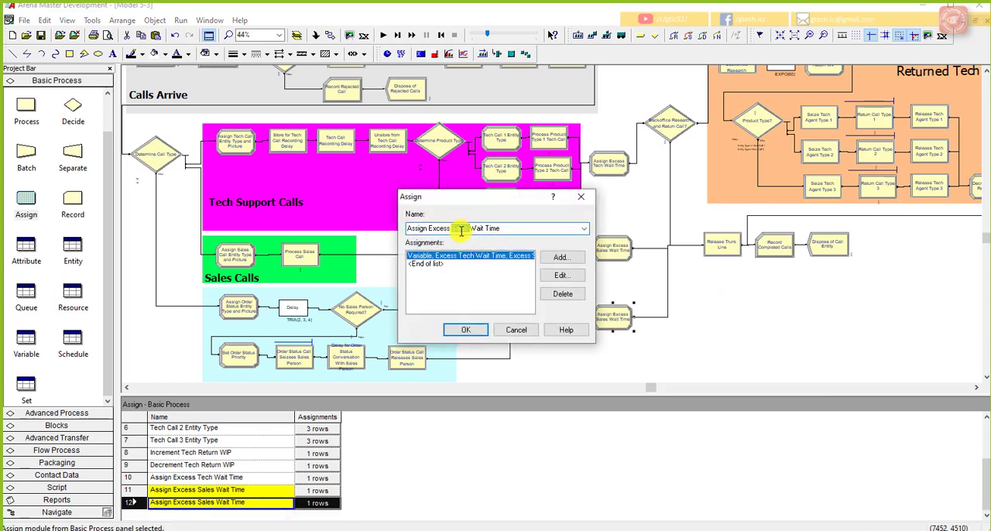
text(Status)
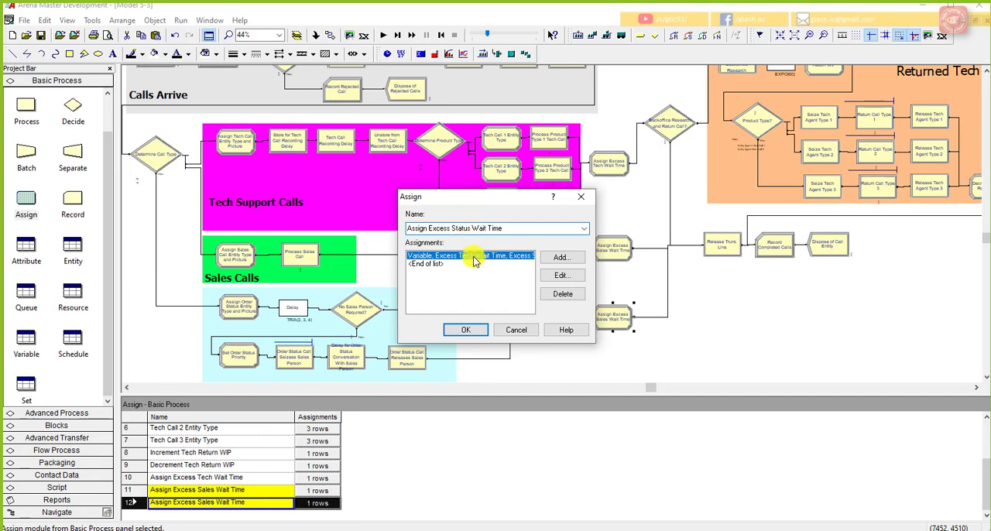
Step: Remove the Excess Sales Wait Time term from the new value expression of the status Assign module
click(559, 277)
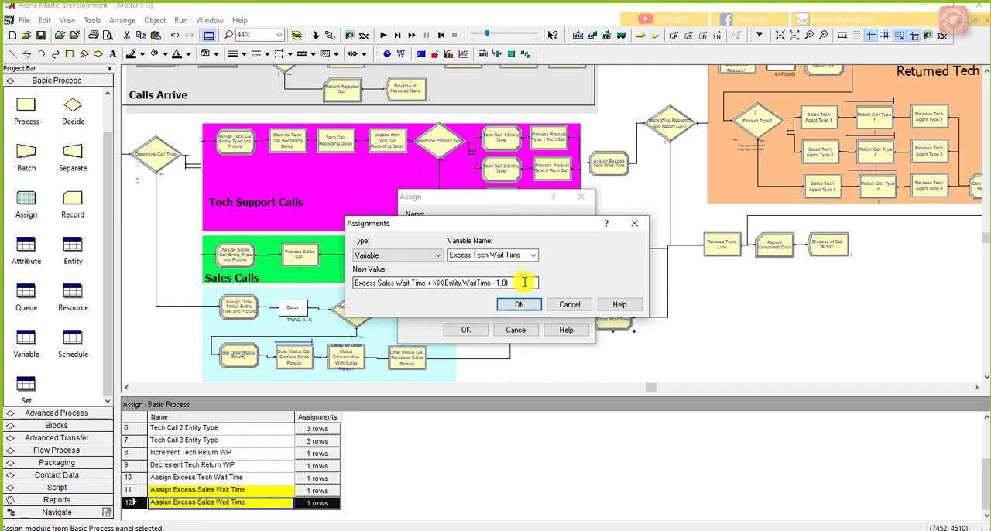
right_click(524, 283)
click(573, 385)
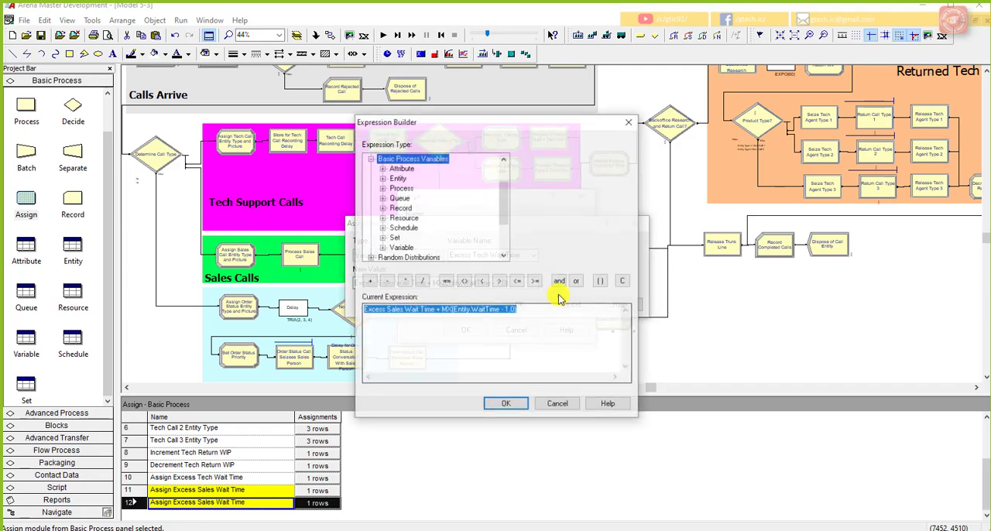
drag(547, 124, 799, 125)
right_click(676, 328)
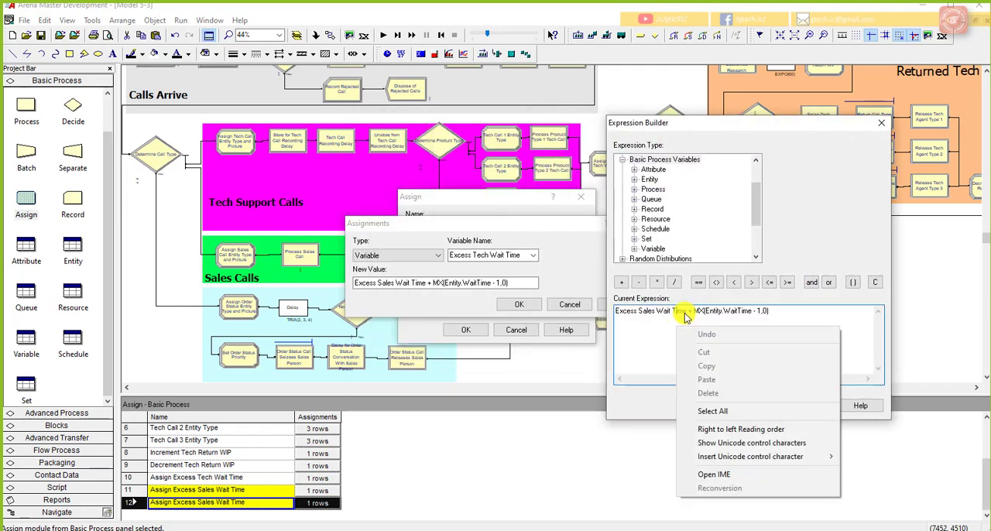
click(687, 312)
drag(689, 311, 617, 311)
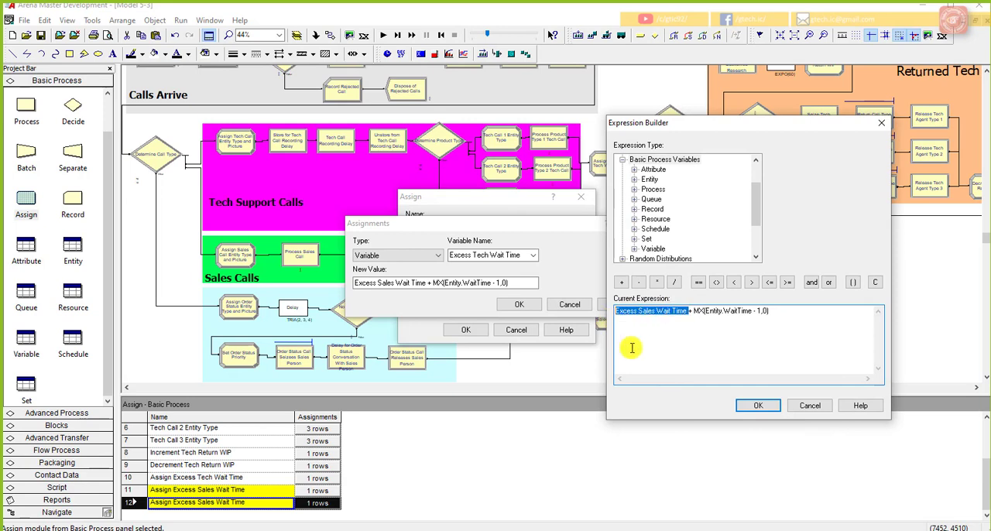
key(Delete)
Step: Insert the current value of the variable Excess Status Wait Time as the status expression's first term
double_click(653, 249)
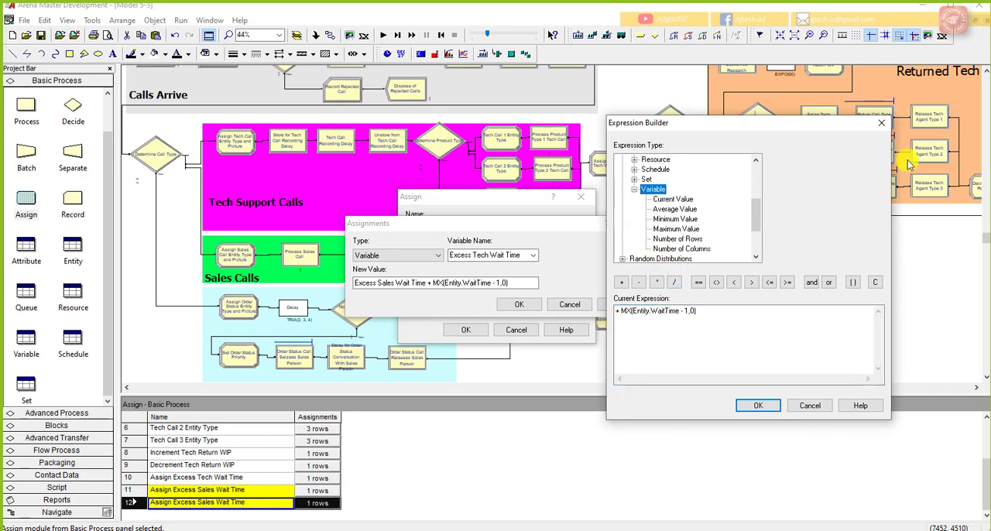
click(688, 199)
click(878, 160)
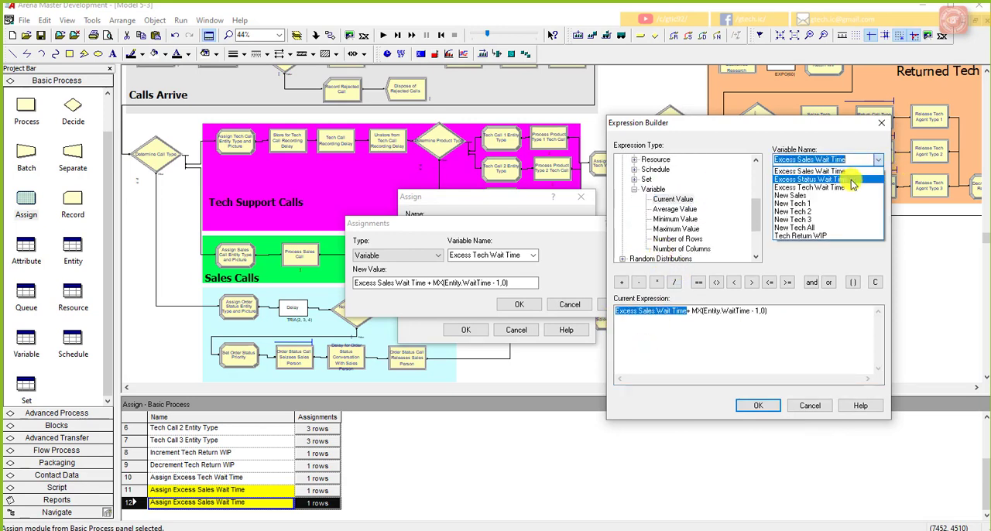
click(850, 181)
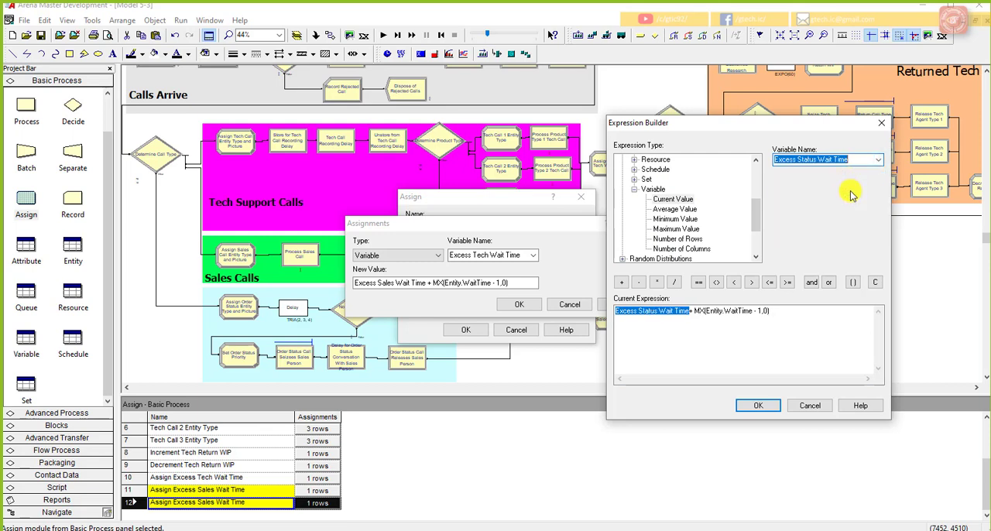
Step: Set the subtracted wait threshold to 2 so the term reads MX(Entity.WaitTime - 2,0), then accept the expression and the status Assign module
right_click(780, 314)
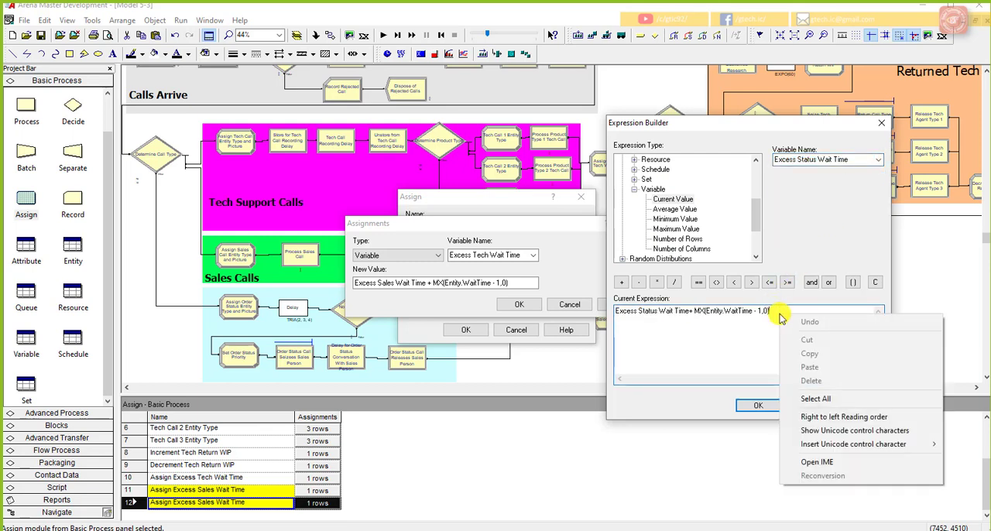
click(773, 314)
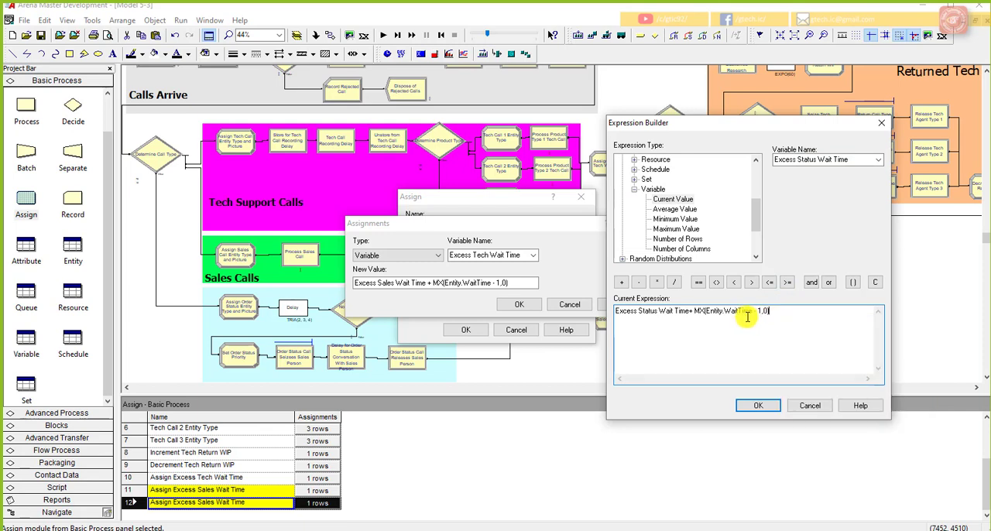
click(759, 311)
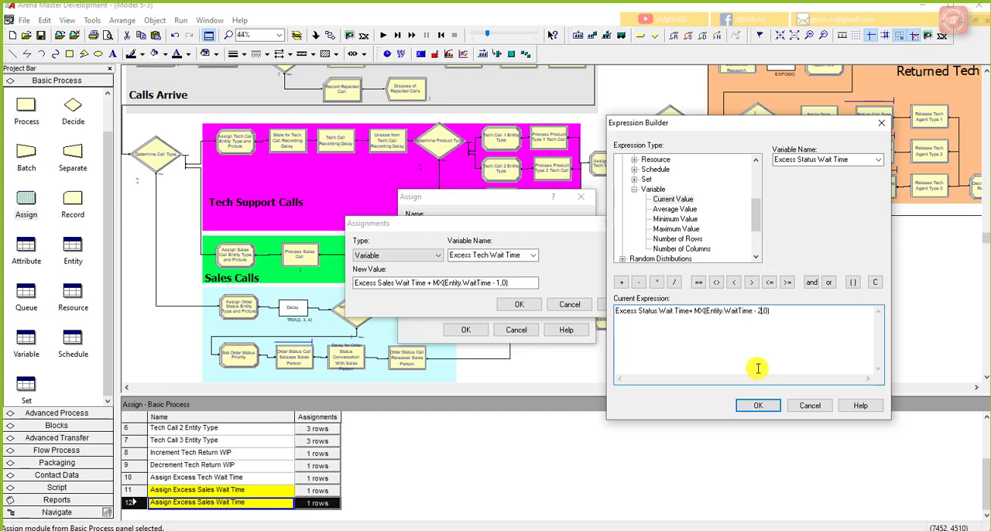
click(758, 405)
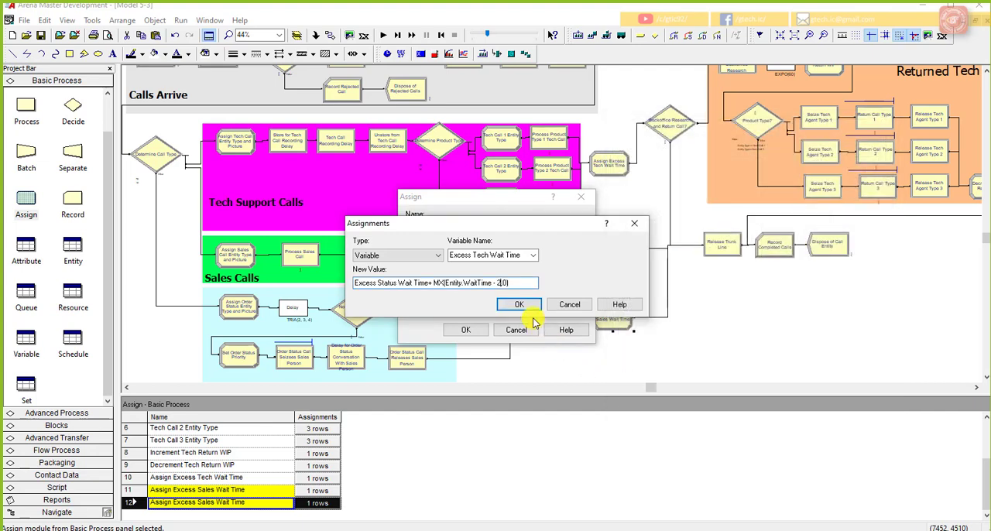
click(518, 305)
click(469, 332)
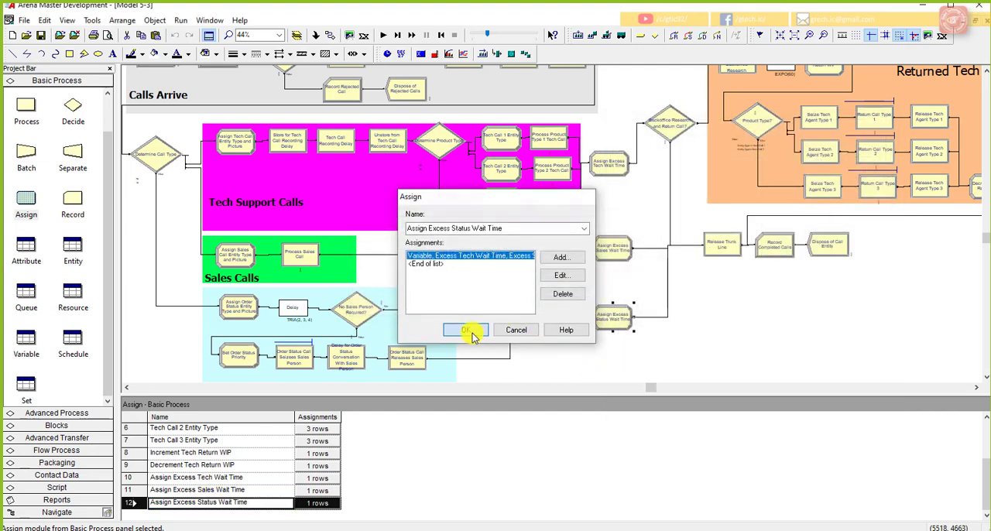
Step: Save the model and bring the PowerPoint slide describing the Total Cost output statistic into view beside it
click(877, 349)
click(43, 38)
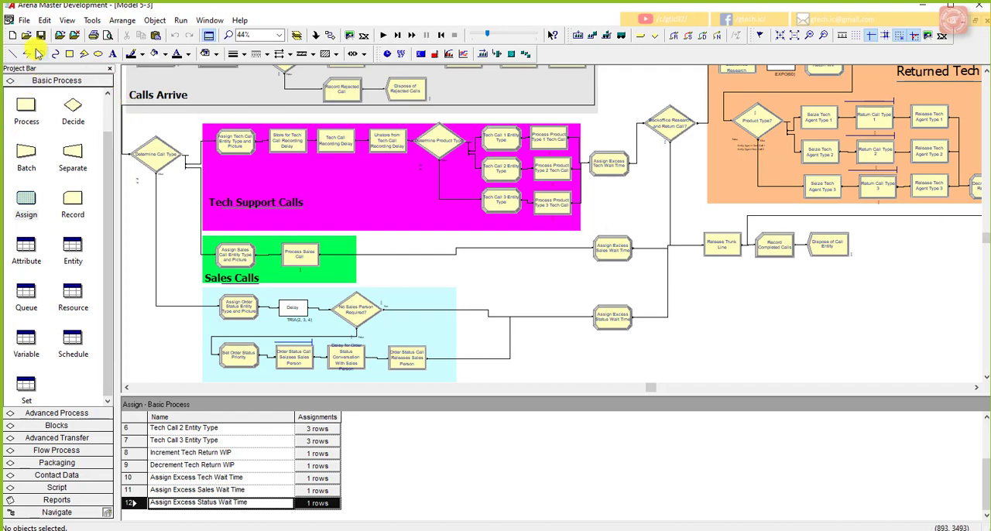
drag(990, 26, 679, 24)
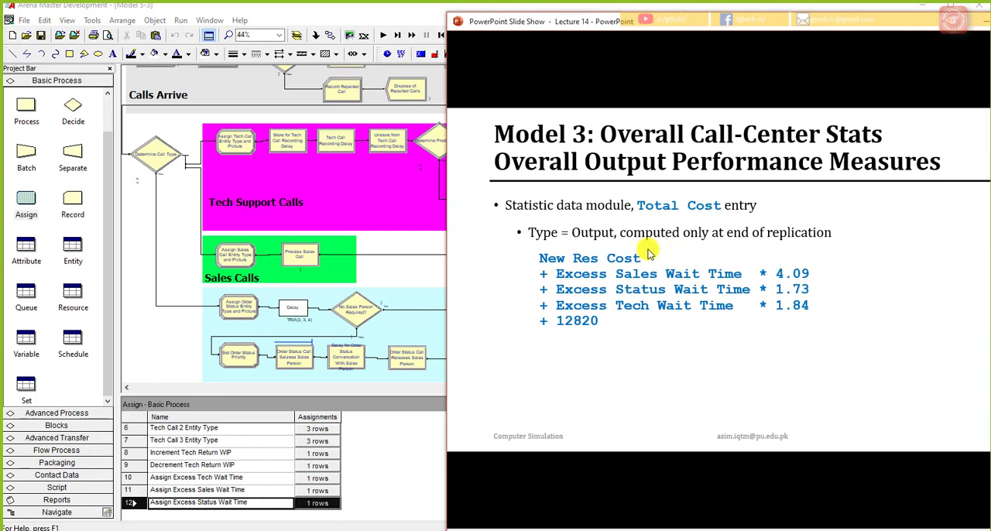
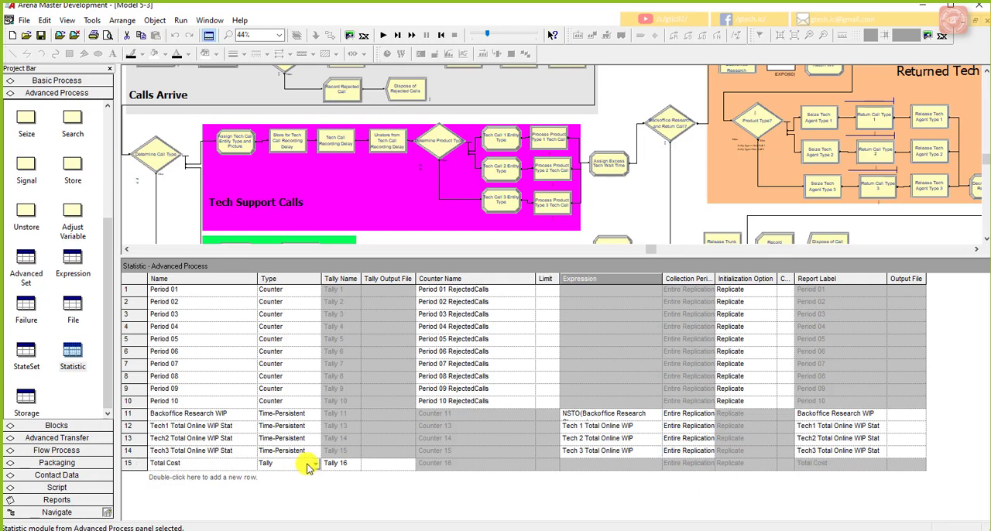
Step: Set the Total Cost statistic's type to Output and open the Expression Builder for its expression
click(315, 463)
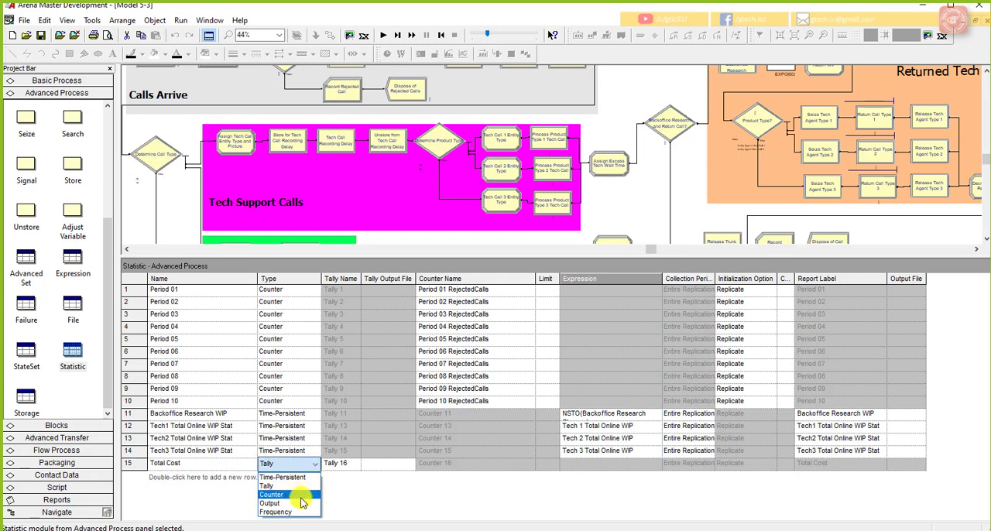
click(300, 504)
click(478, 466)
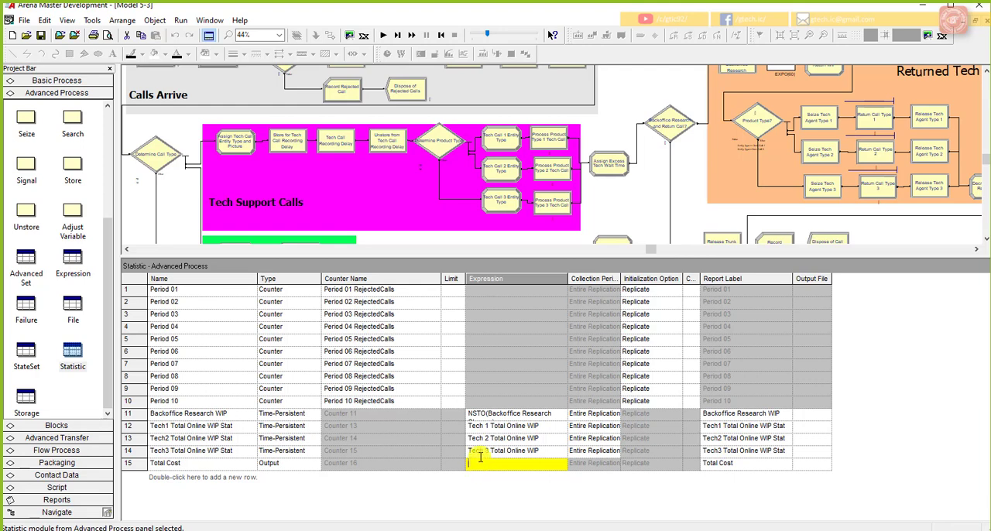
right_click(480, 469)
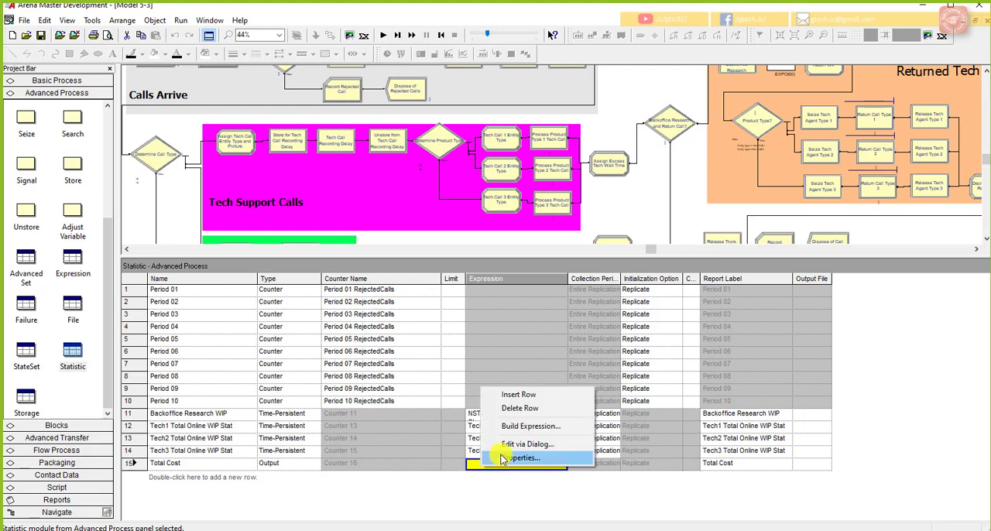
click(515, 426)
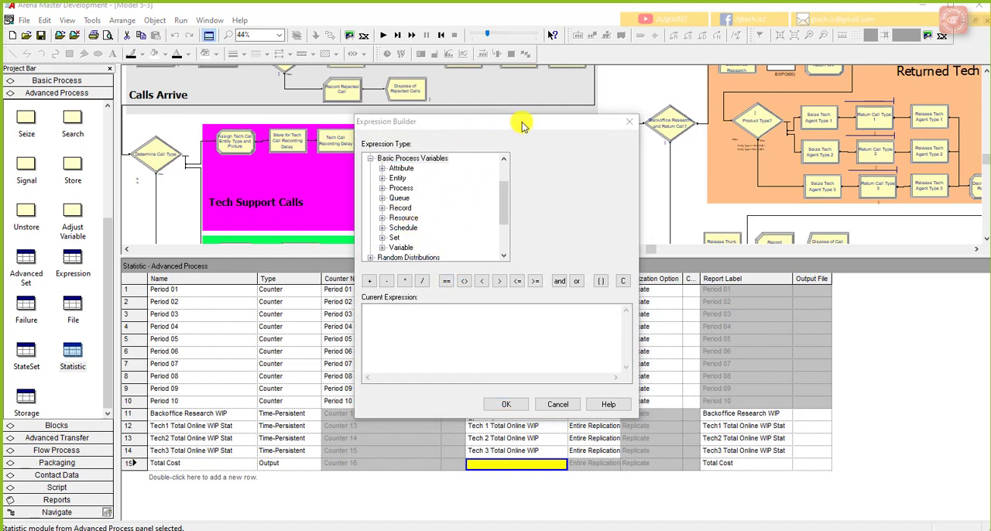
drag(504, 124, 614, 106)
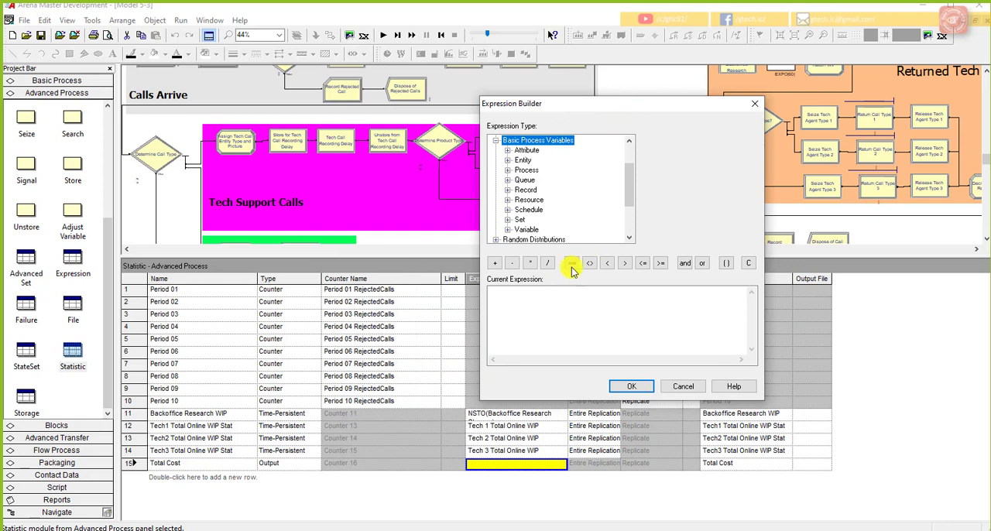
click(546, 309)
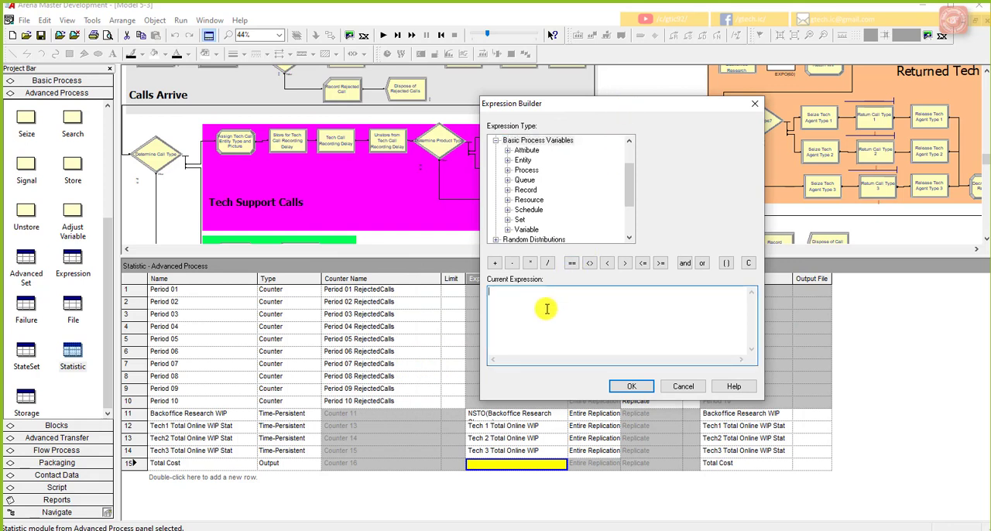
double_click(538, 232)
click(546, 179)
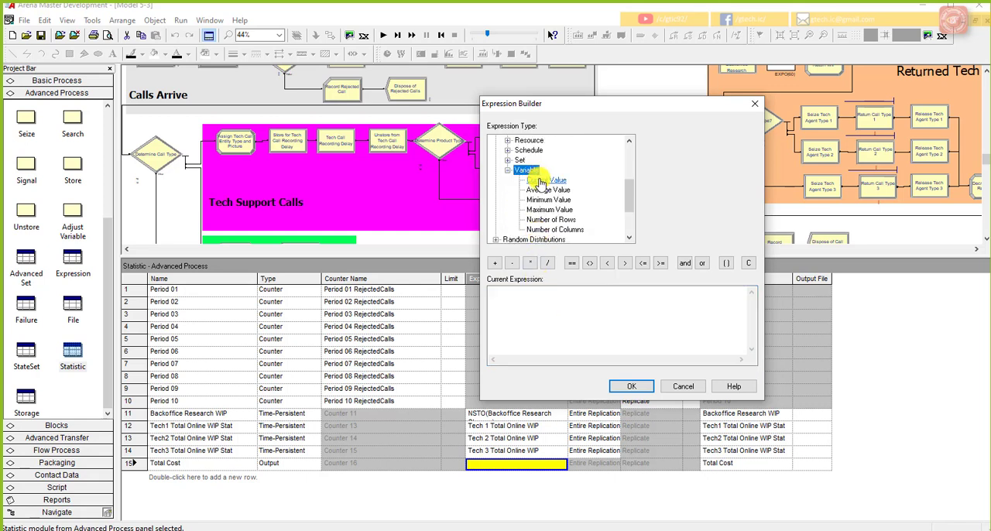
click(750, 140)
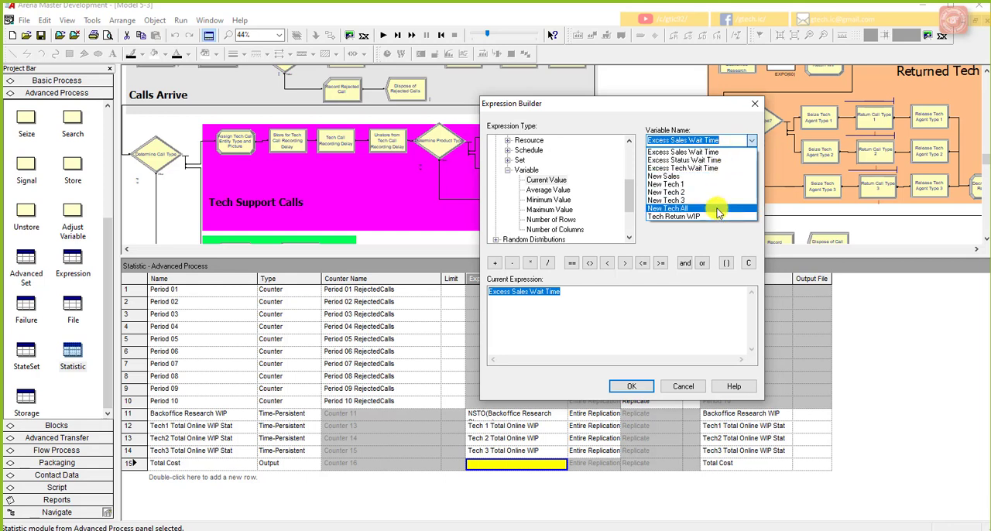
click(629, 199)
drag(628, 195, 633, 178)
scroll(604, 177, up, 1)
double_click(534, 182)
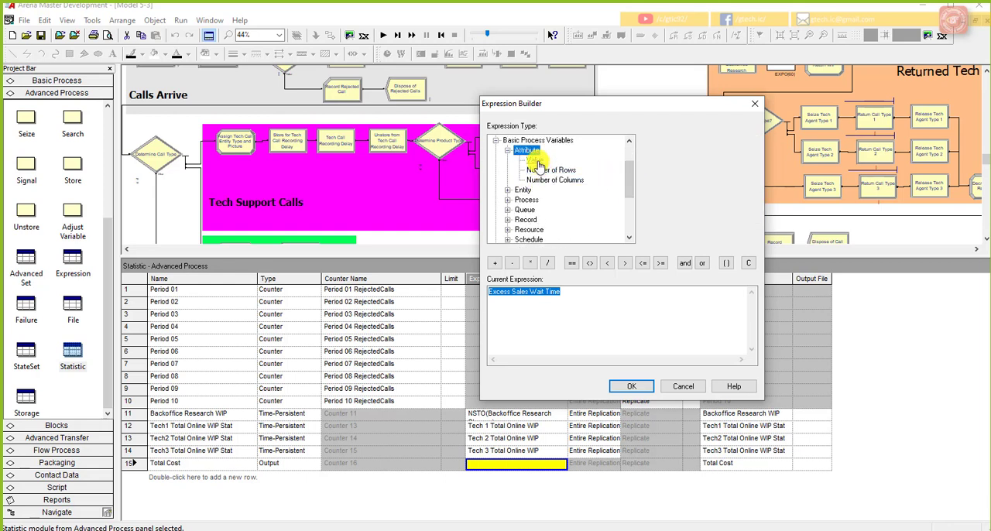
click(527, 150)
click(751, 141)
click(754, 144)
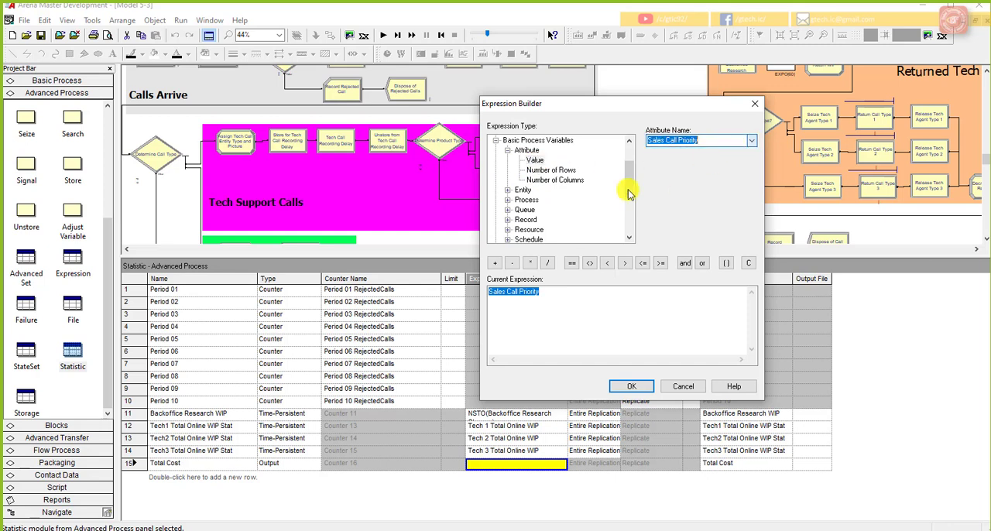
Step: Insert the value of the advanced process expression New Res Cost as the first term of the Total Cost expression
drag(630, 192, 635, 175)
click(558, 141)
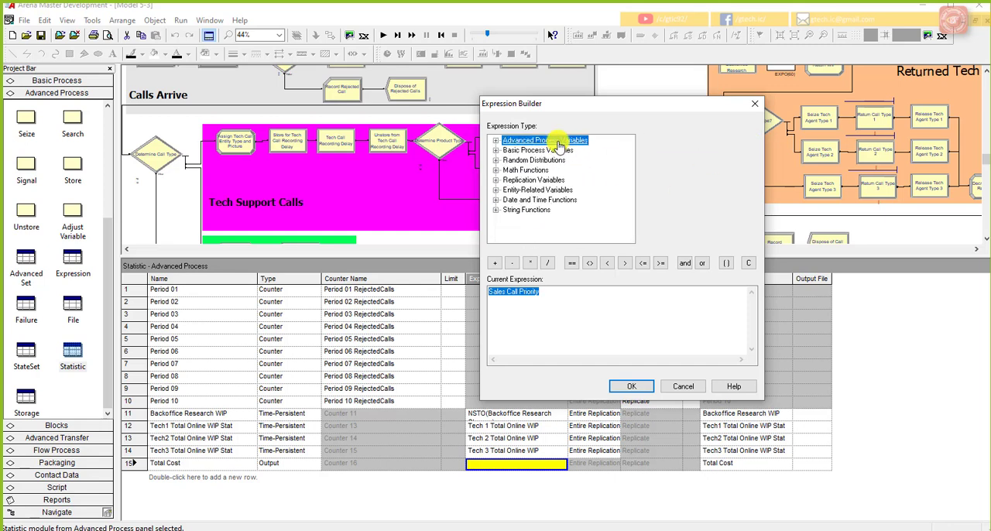
double_click(558, 143)
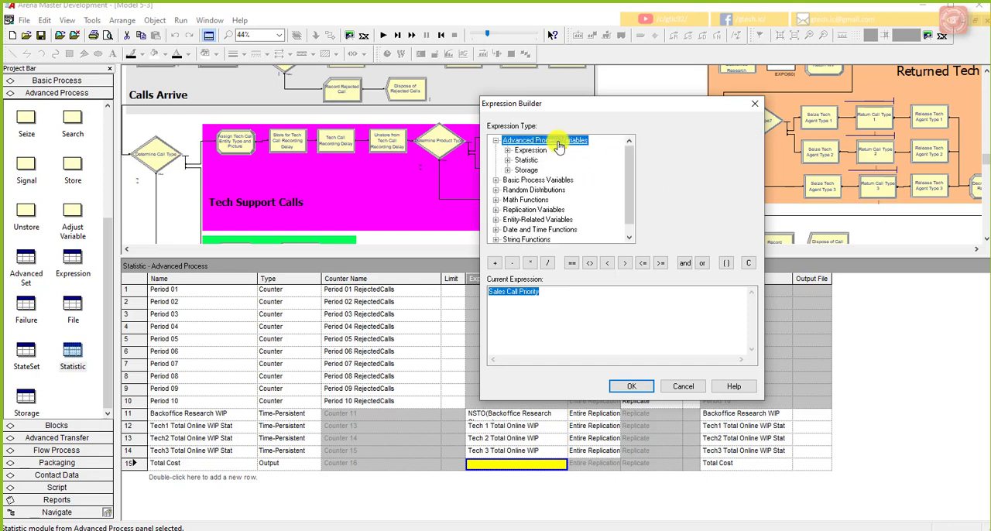
click(507, 150)
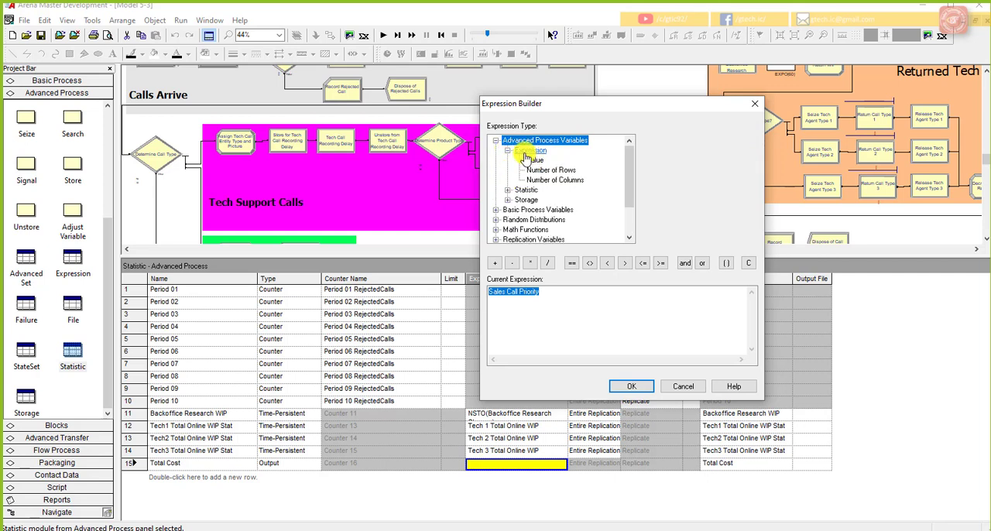
double_click(526, 151)
double_click(526, 151)
click(534, 160)
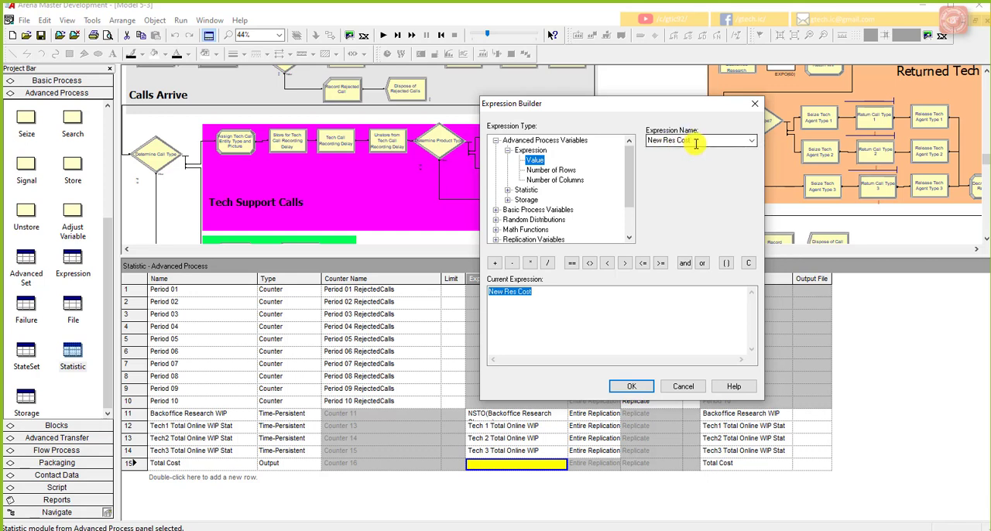
click(579, 296)
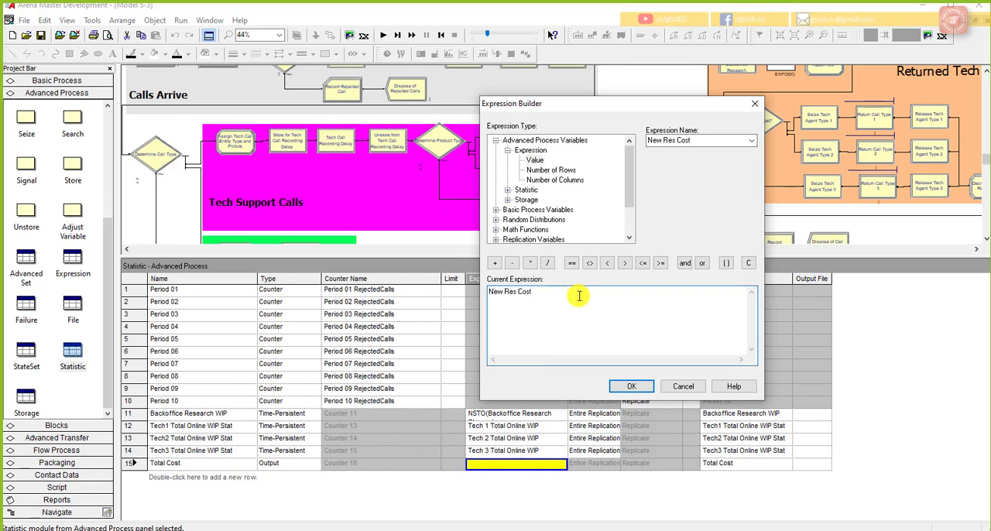
Step: Add the term 4.09 * Excess Sales Wait Time to the Total Cost expression, using the variable's current value
click(500, 265)
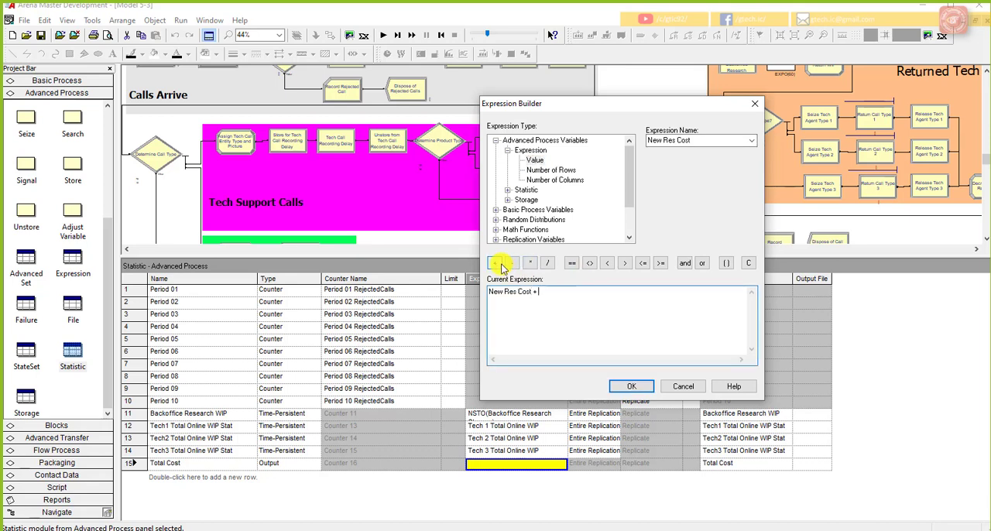
text(4.09)
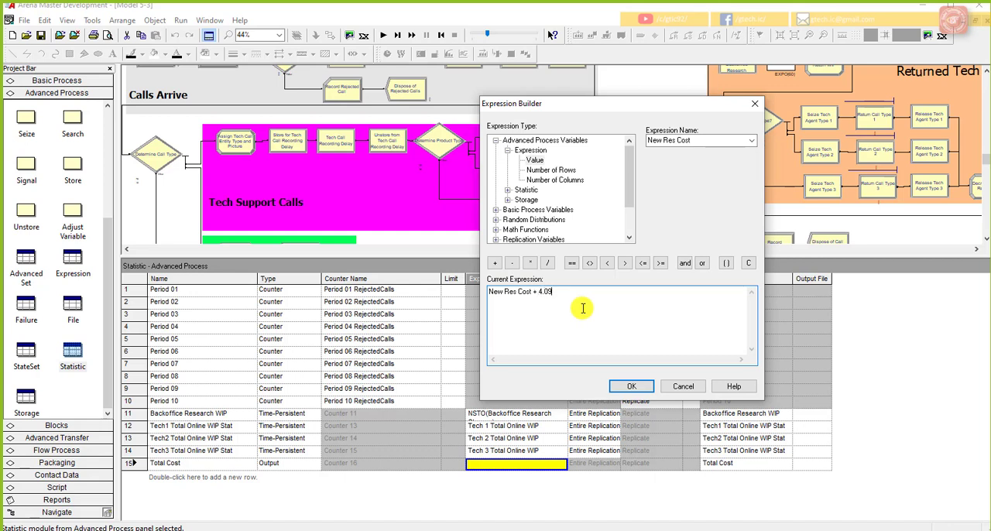
click(530, 263)
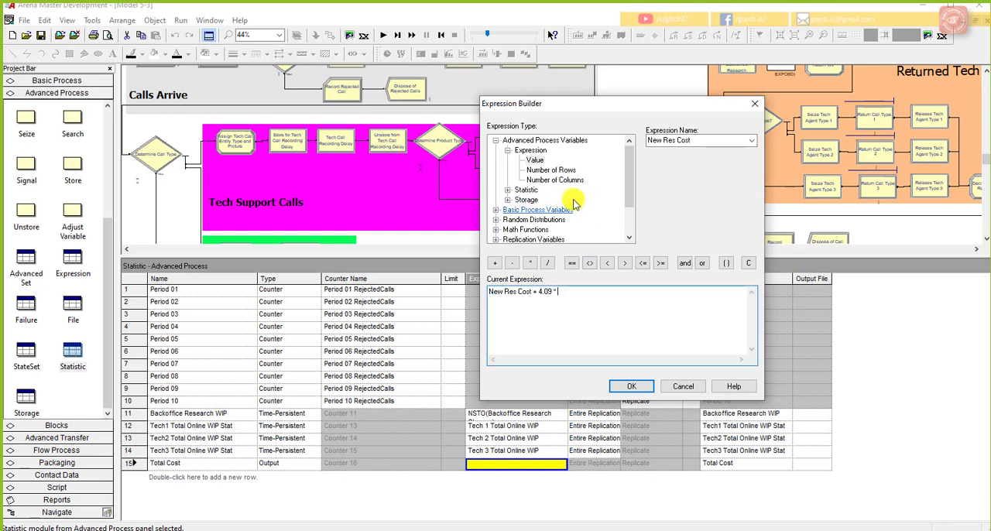
mouse_move(632, 189)
mouse_down()
mouse_move(632, 199)
mouse_move(630, 182)
mouse_up()
double_click(536, 210)
double_click(533, 229)
click(547, 180)
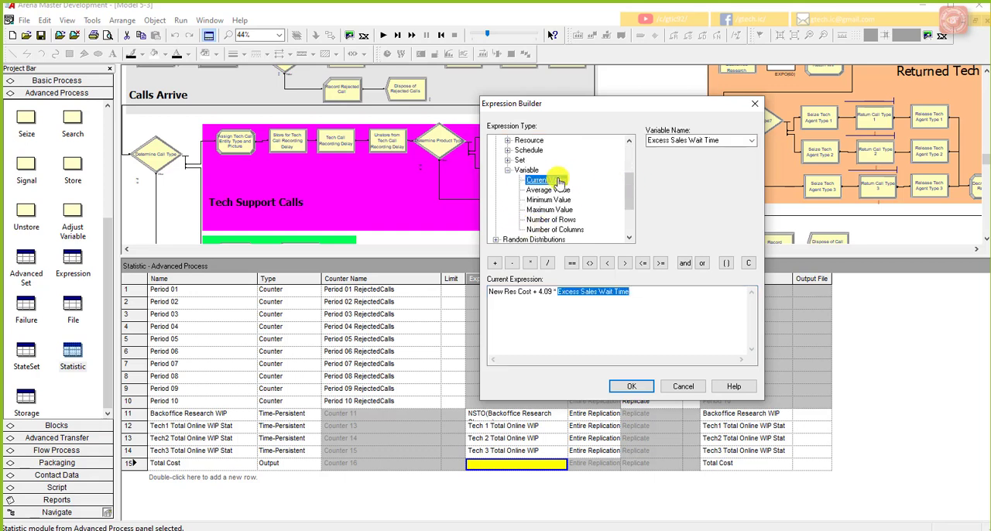
click(745, 147)
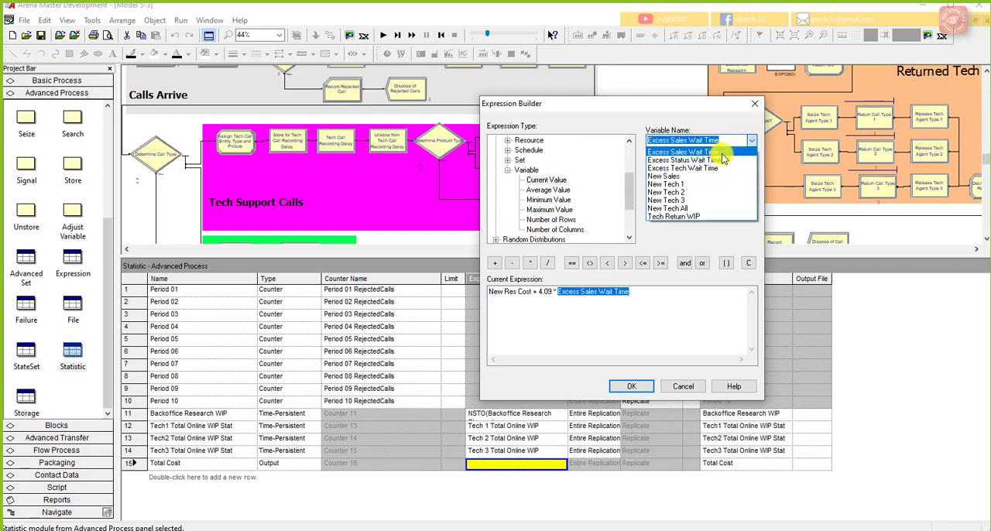
click(721, 153)
click(649, 299)
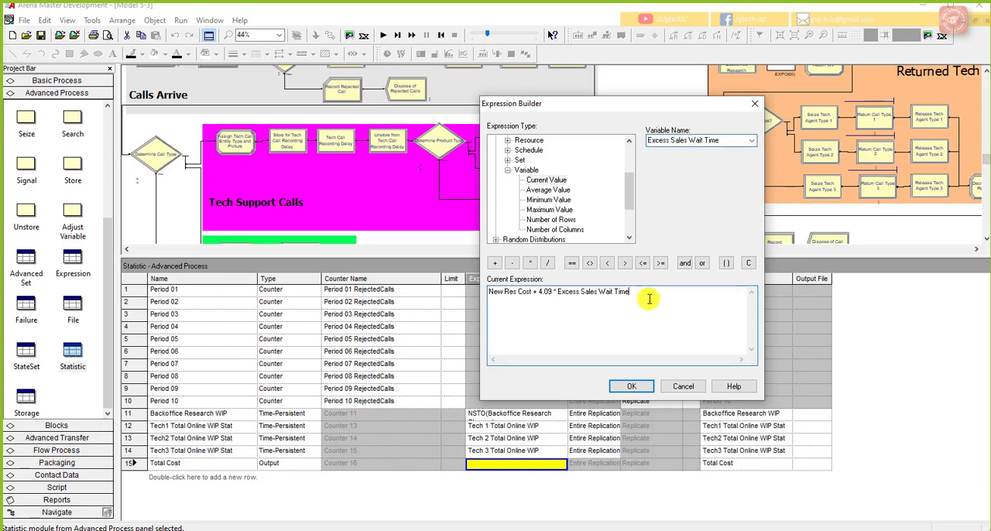
Step: Add the term 1.73 * Excess Status Wait Time to the Total Cost expression
click(494, 264)
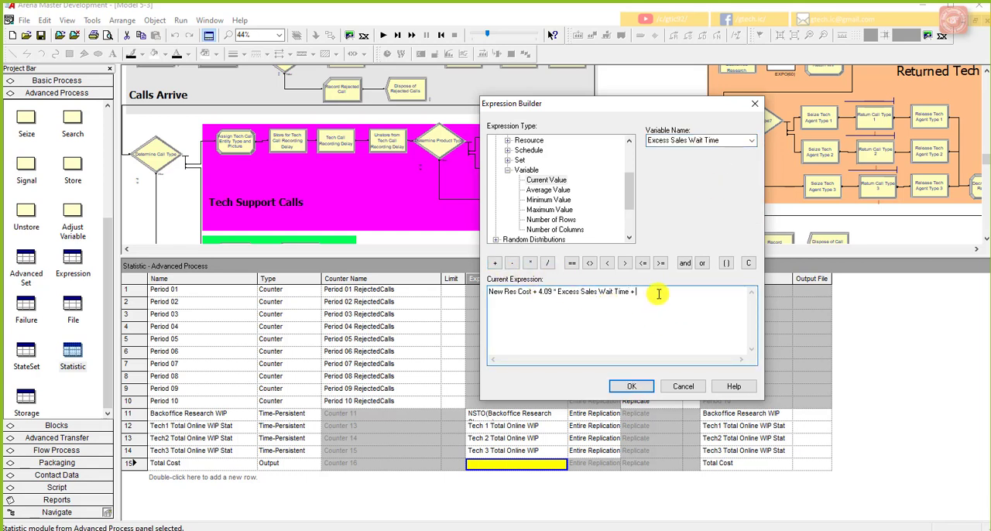
text(1.73)
click(530, 263)
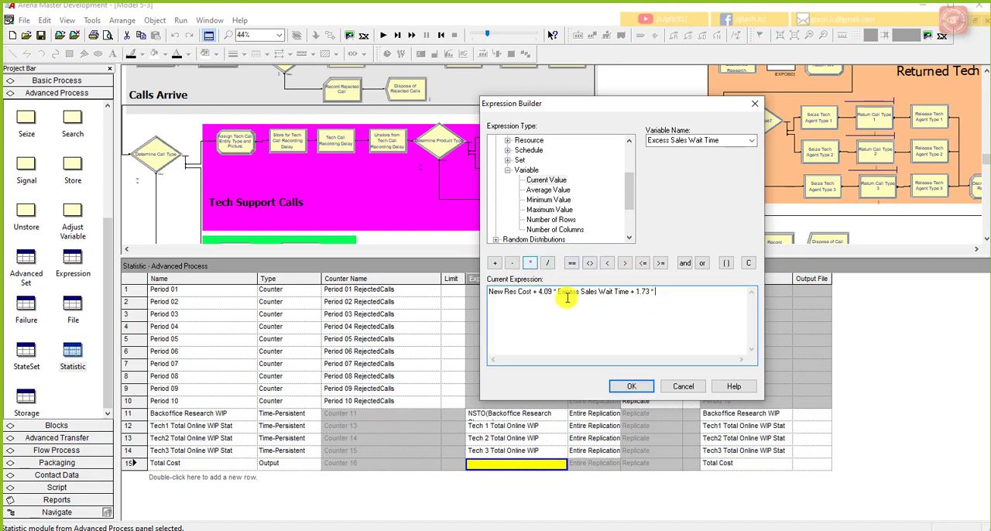
click(750, 141)
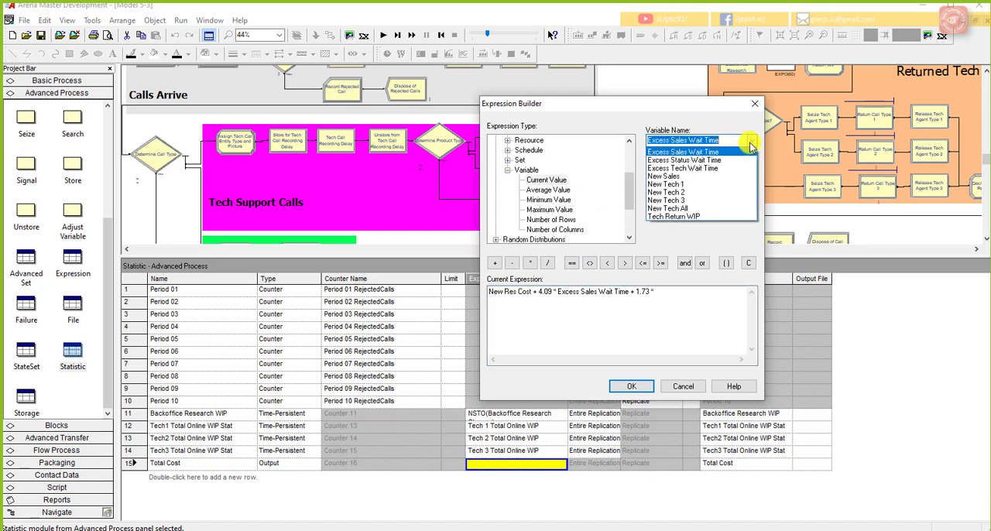
click(737, 160)
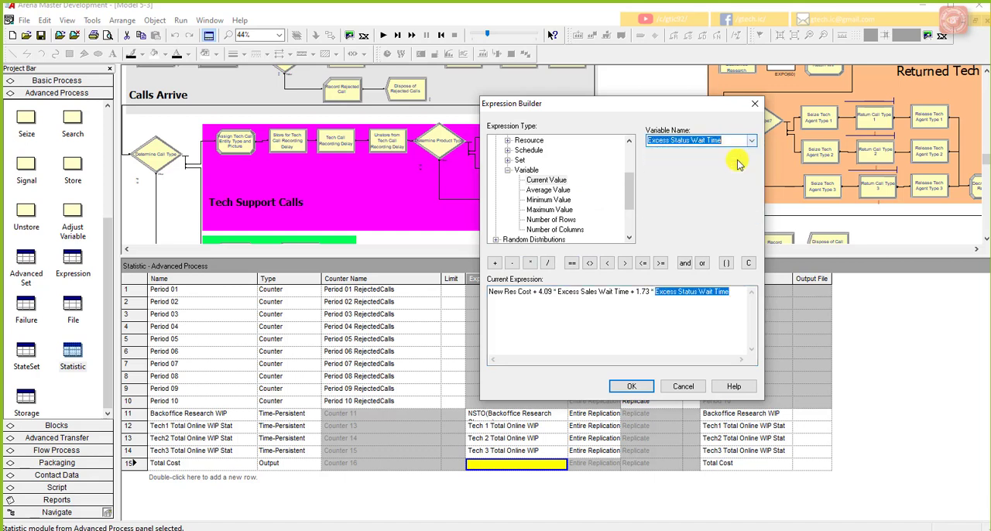
click(733, 291)
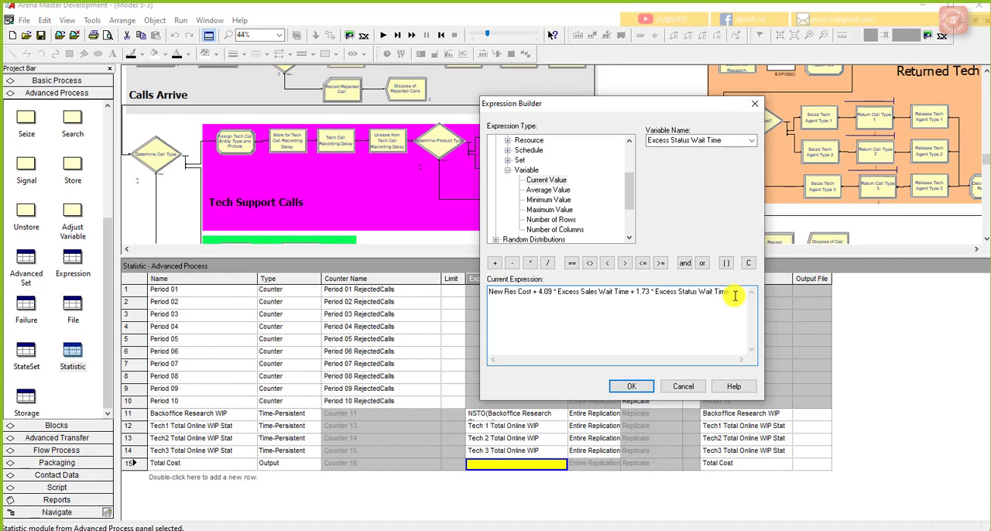
Step: Add the term 1.84 * Excess Tech Wait Time to the Total Cost expression
click(495, 263)
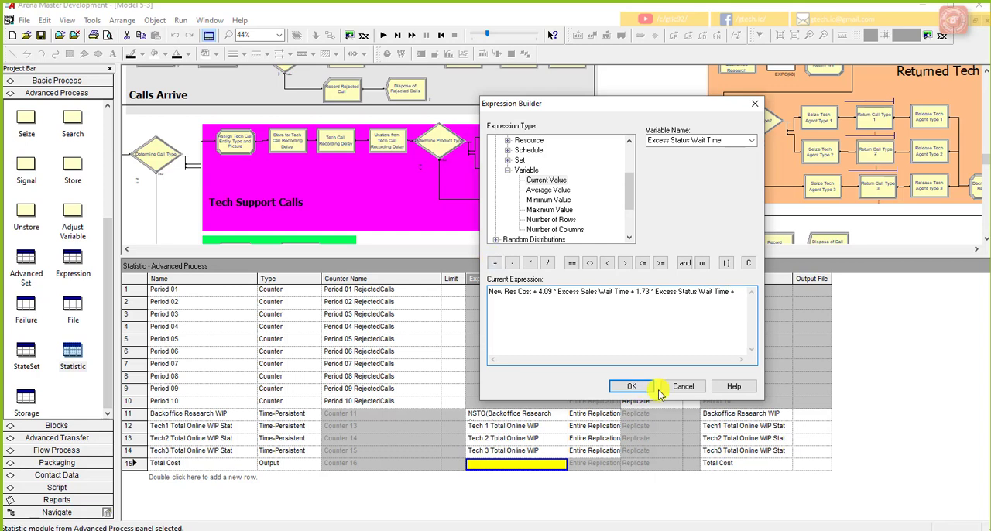
text(1.84)
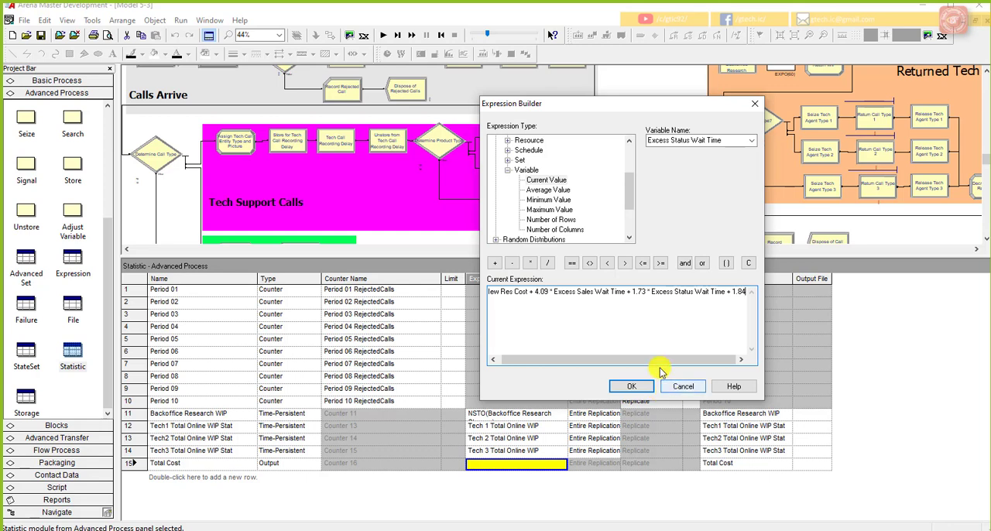
click(528, 263)
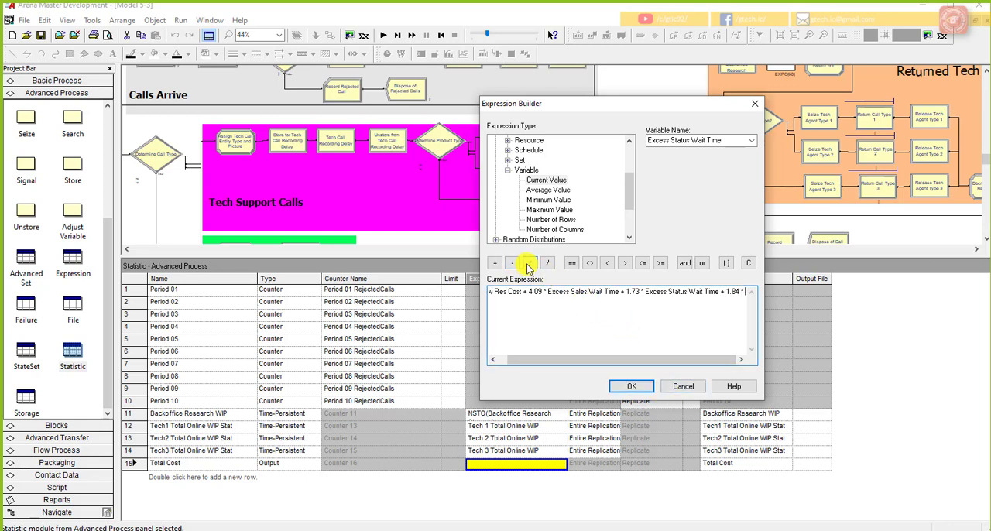
click(751, 140)
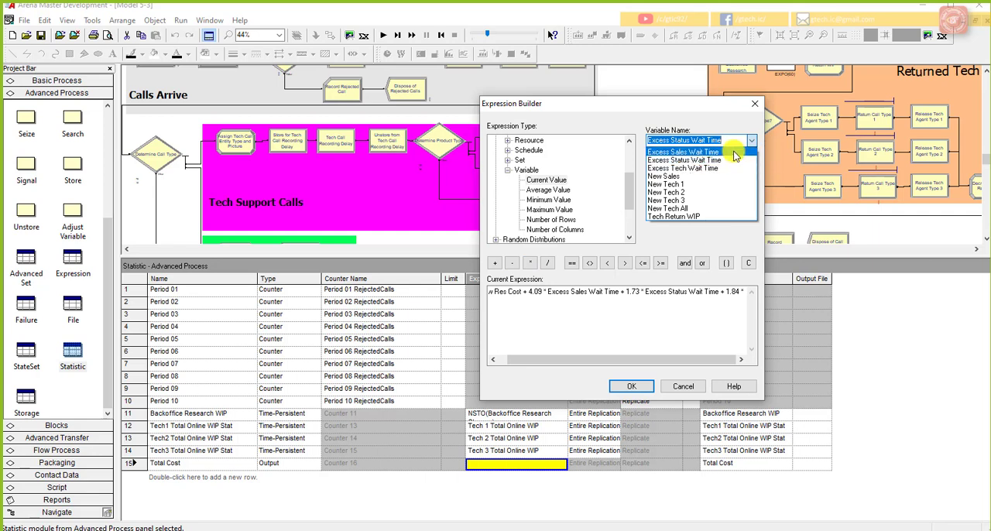
click(720, 168)
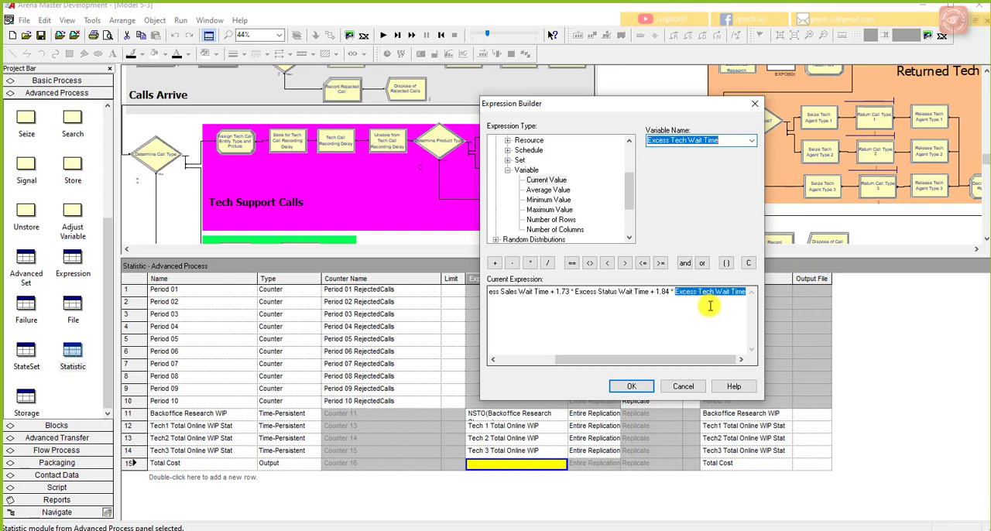
drag(710, 359, 748, 354)
click(737, 333)
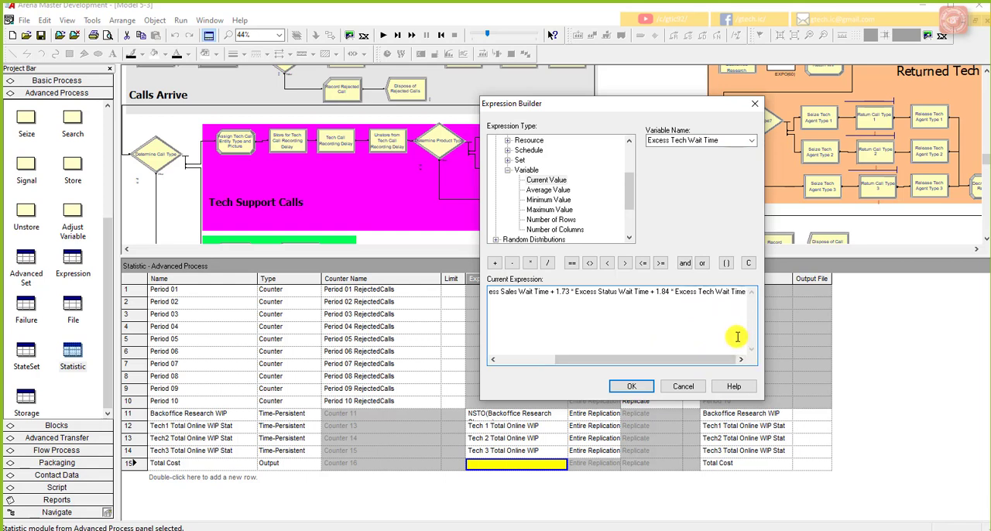
Step: Add the constant 12820 as the last term of the Total Cost expression
click(495, 262)
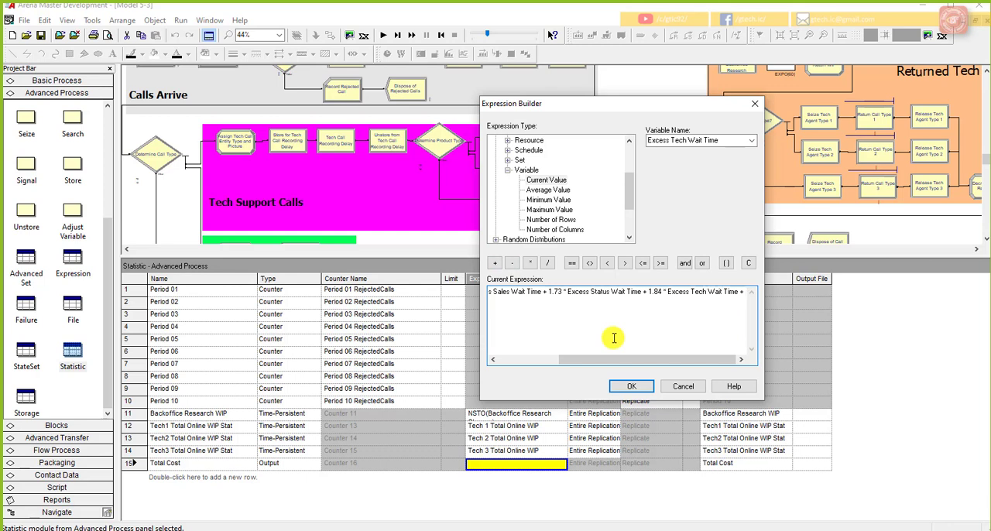
text(12)
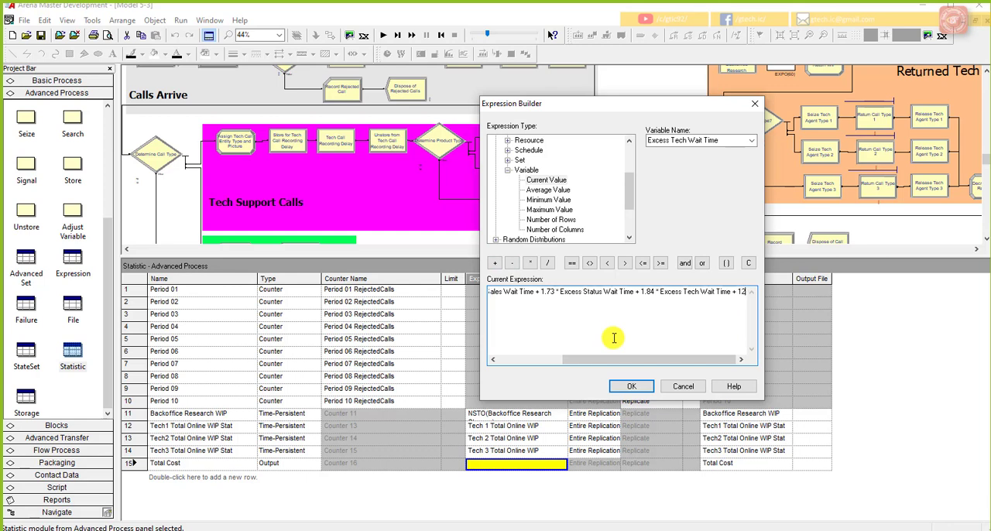
text(820)
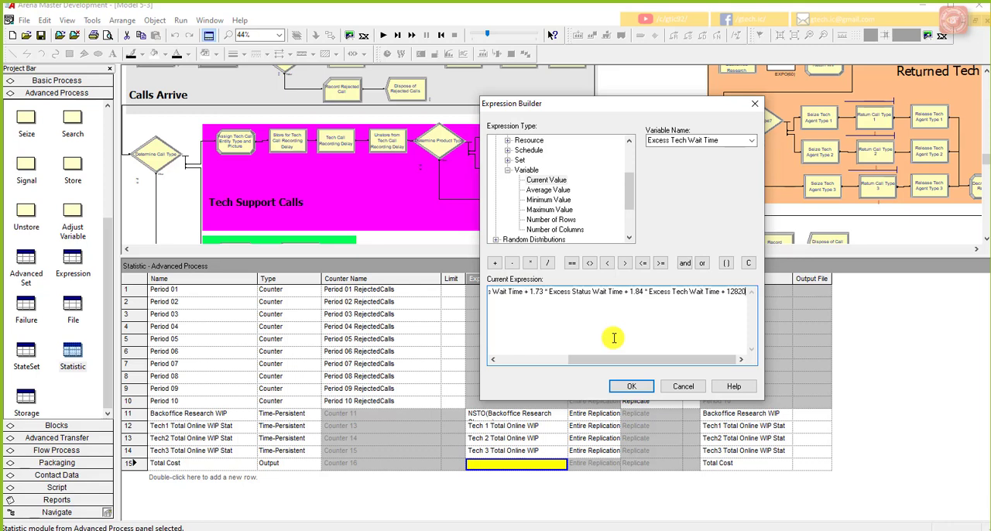
Step: Check the full Total Cost expression from start to end and accept it for the statistic
drag(621, 360, 511, 360)
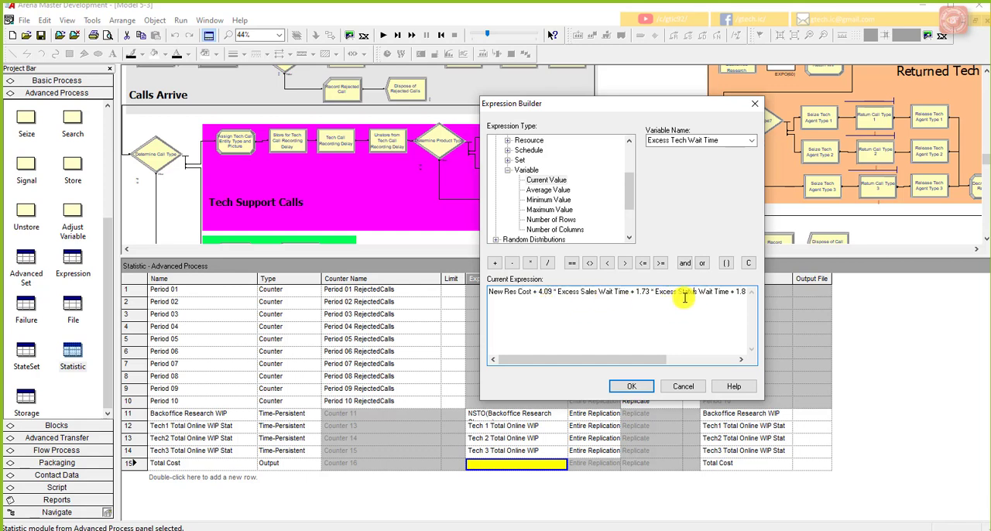
drag(662, 360, 732, 359)
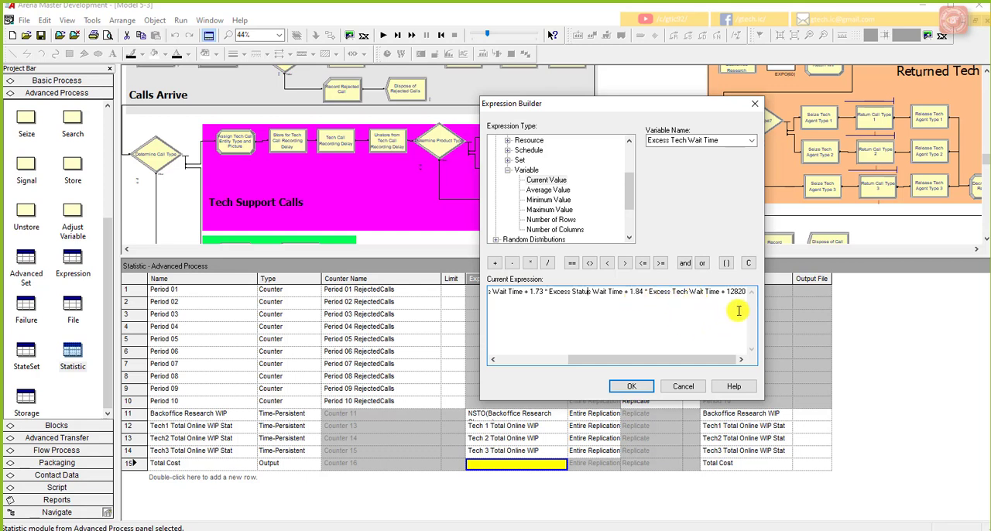
click(631, 388)
click(585, 469)
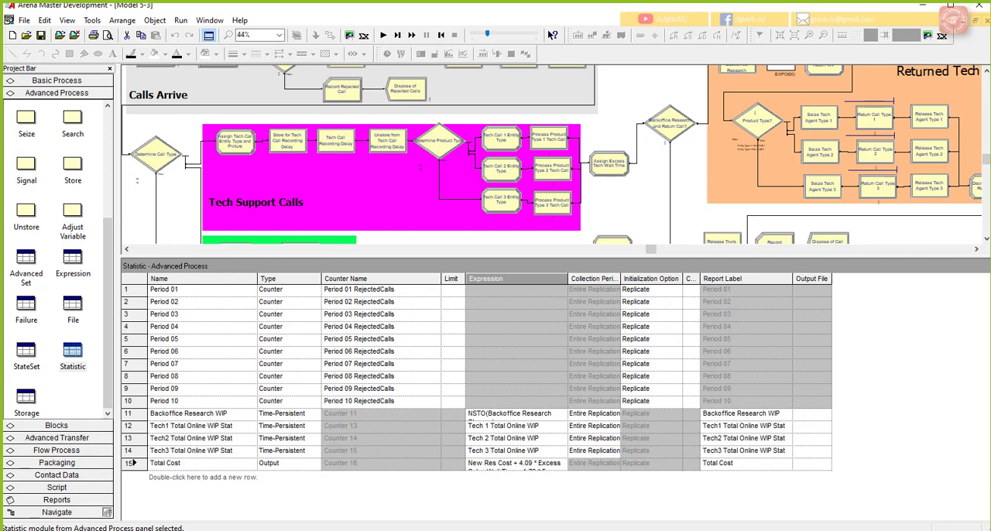
Step: Consult the lecture slide on the Percent Rejected output statistic and return to the model
drag(990, 37, 675, 37)
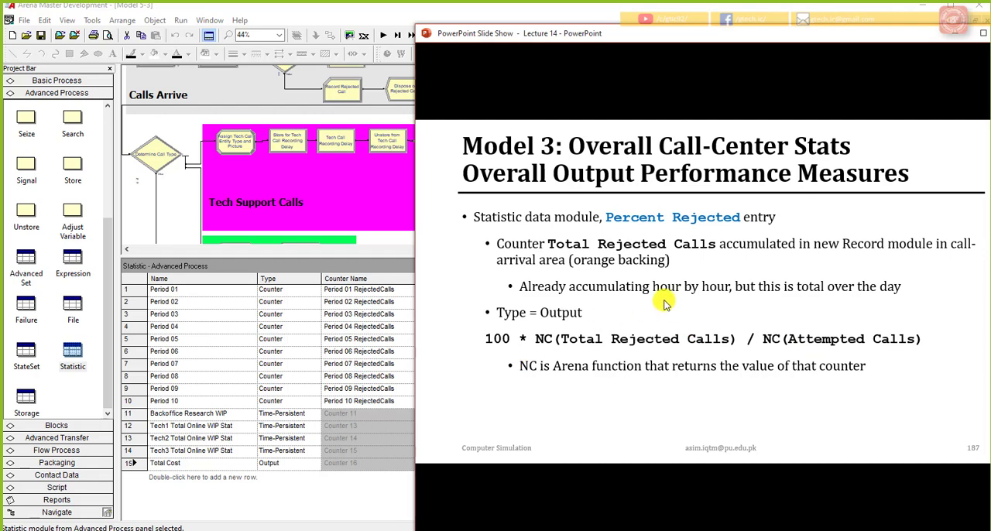
drag(913, 37, 990, 37)
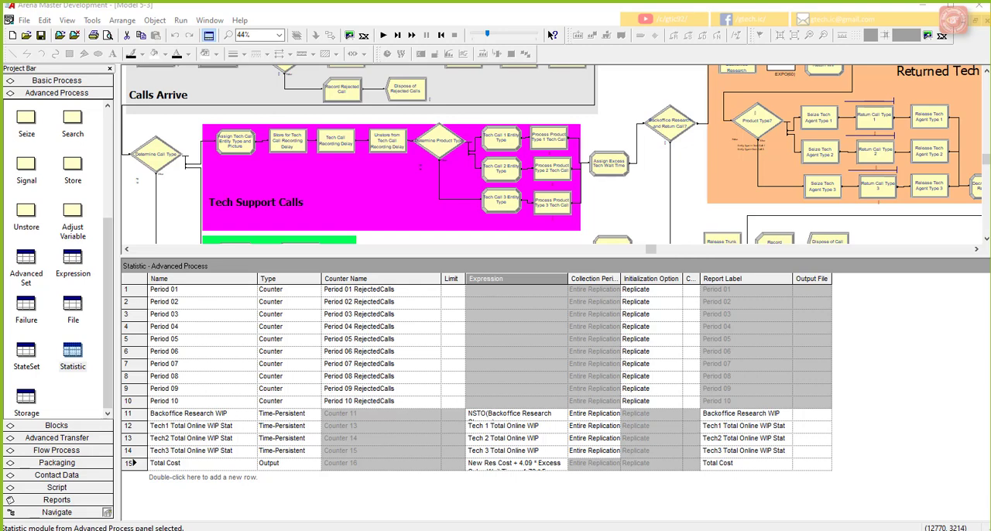
click(635, 212)
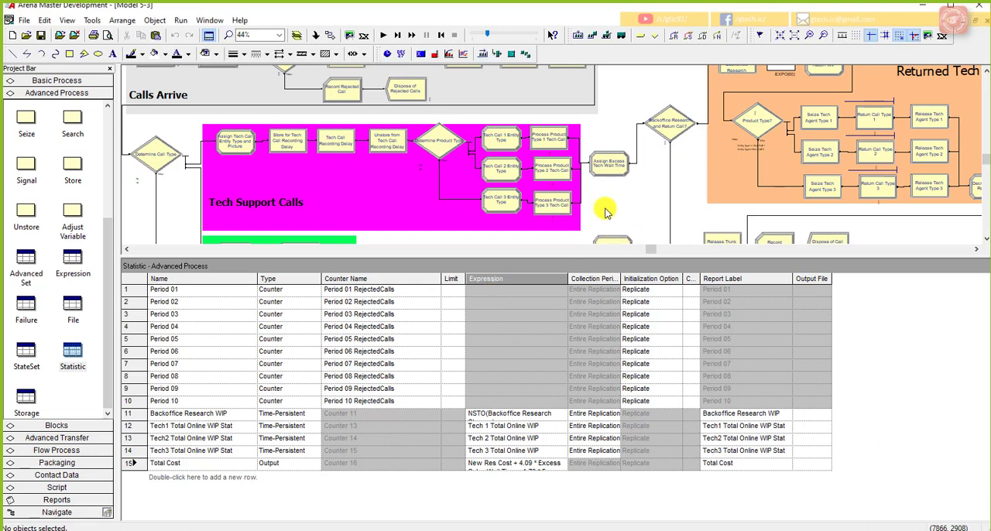
Step: Shift the Dispose of Rejected Calls module away from Record Rejected Call and place a new Record module between the two
drag(484, 255, 457, 385)
scroll(332, 214, up, 2)
drag(405, 163, 458, 175)
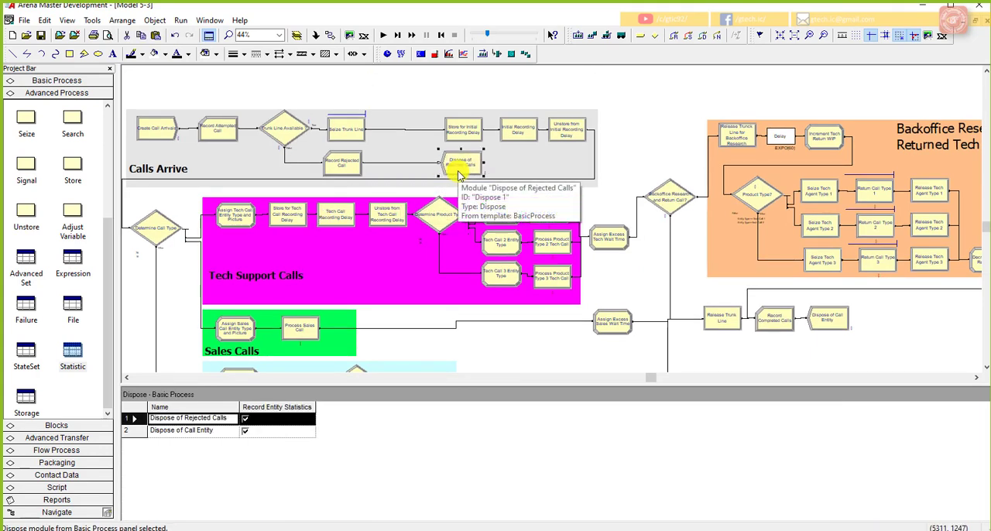
click(618, 166)
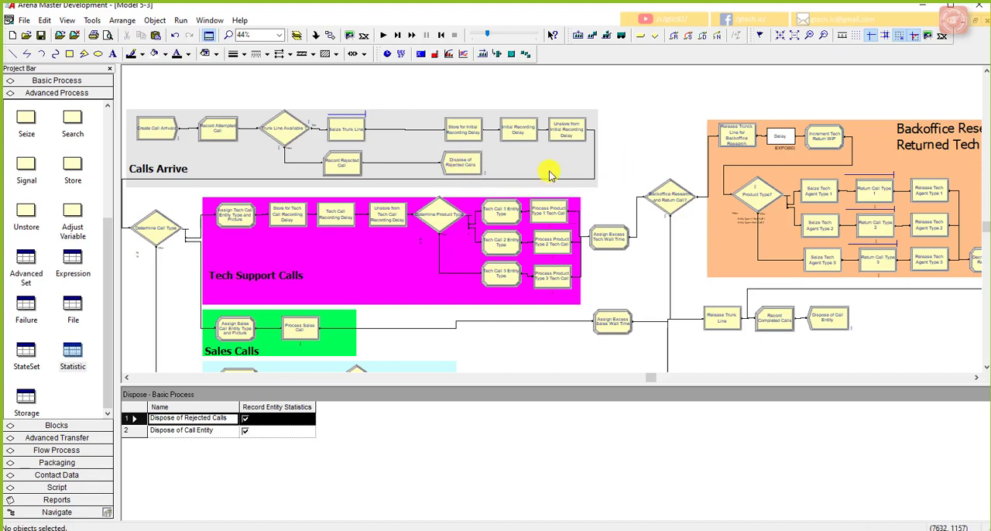
click(66, 80)
drag(68, 200, 450, 166)
Step: Name the new Record module Record Total Rejected Calls, keeping its type as Count
double_click(411, 169)
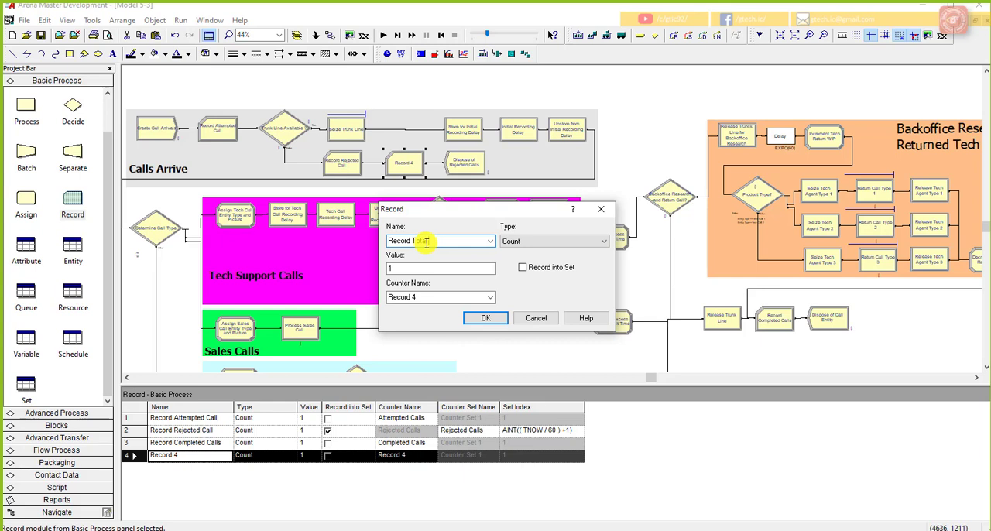
key(Tab)
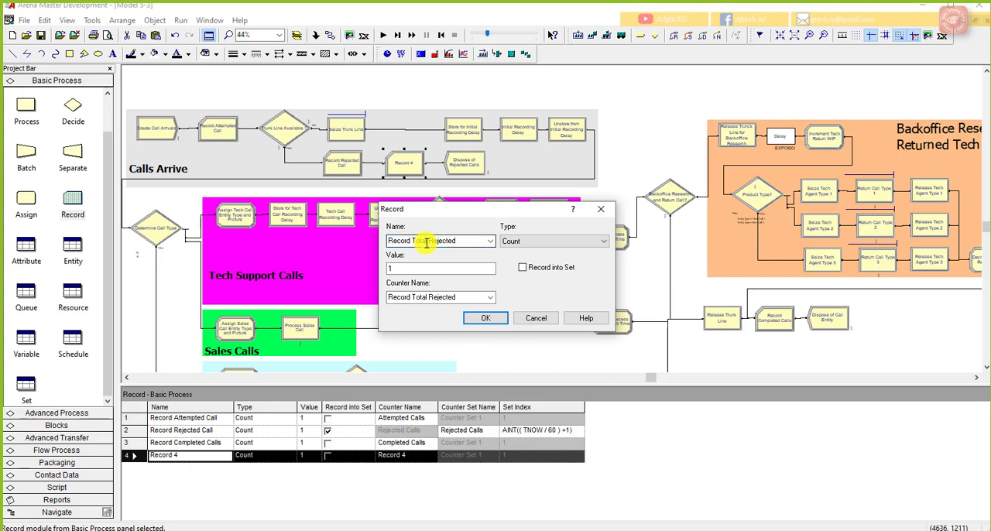
click(470, 245)
click(473, 240)
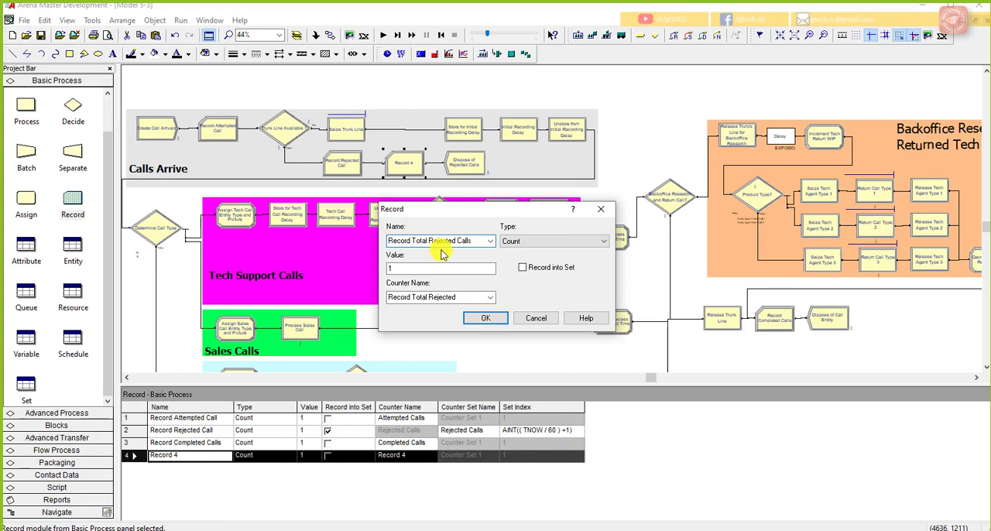
click(560, 243)
click(561, 244)
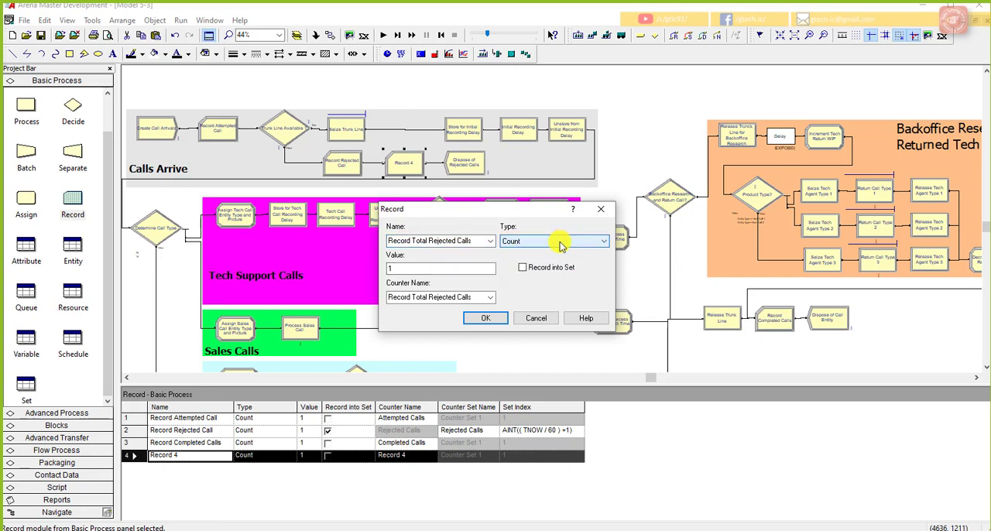
Step: Set the new Record module's counter name to Total Rejected Calls and save the model
right_click(460, 298)
click(421, 293)
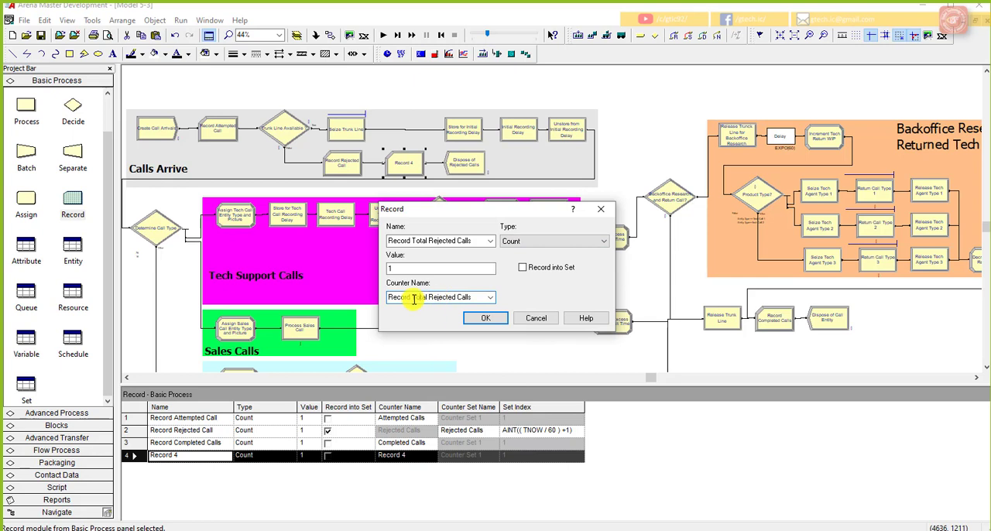
drag(410, 299, 394, 306)
key(Delete)
click(461, 299)
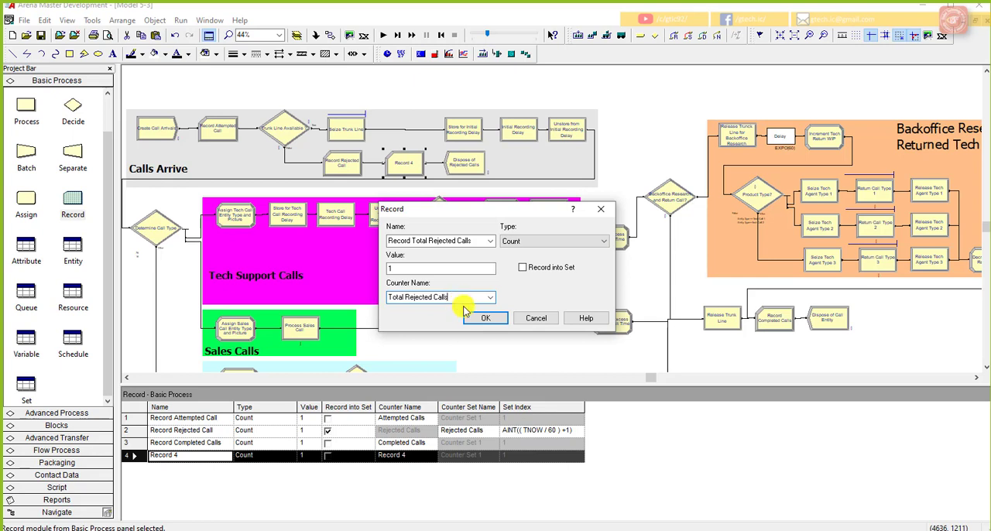
click(471, 315)
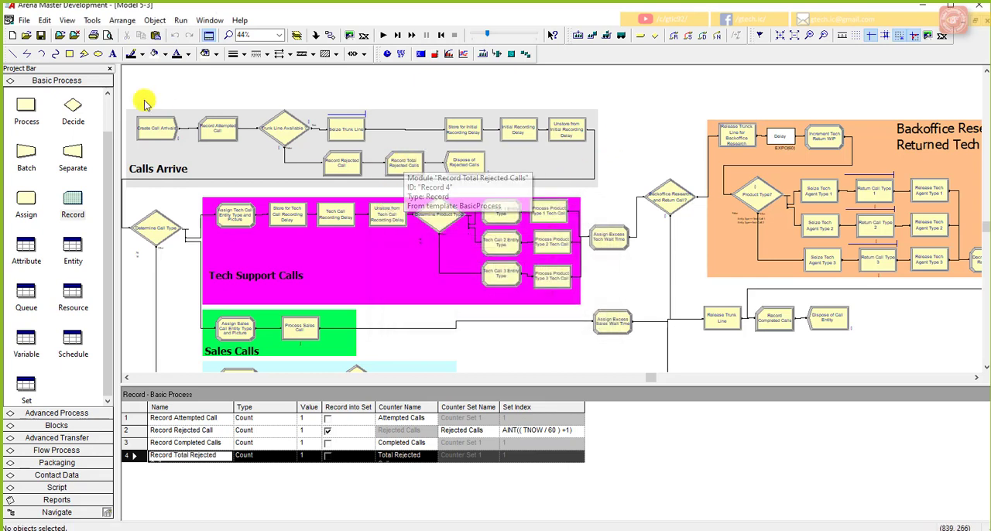
click(40, 36)
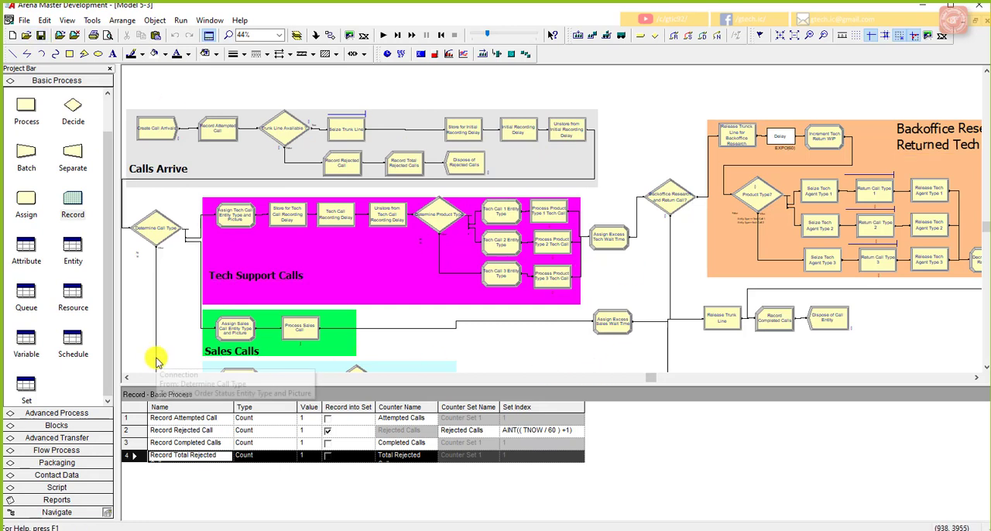
Step: Add a new row named Percent Rejected with type Output to the Statistic data module
click(61, 413)
click(83, 366)
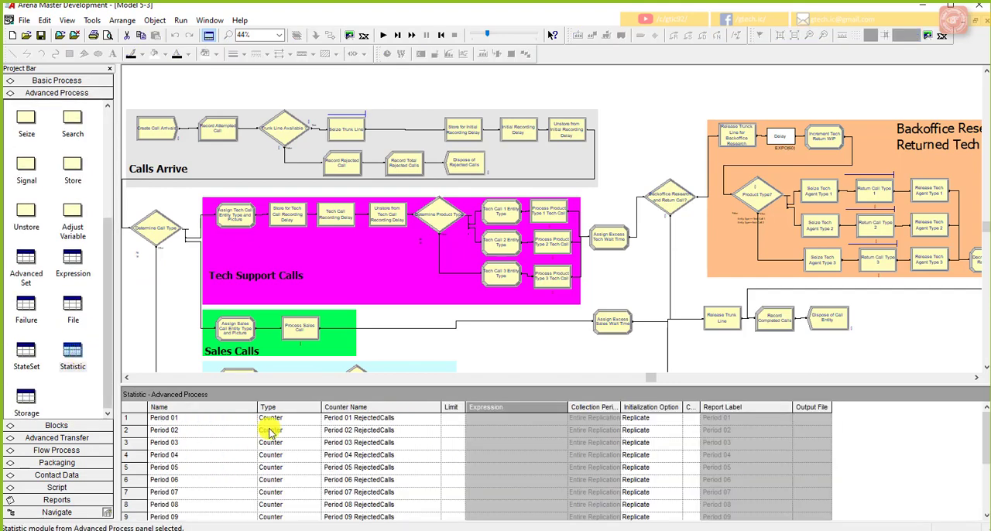
drag(334, 385, 335, 247)
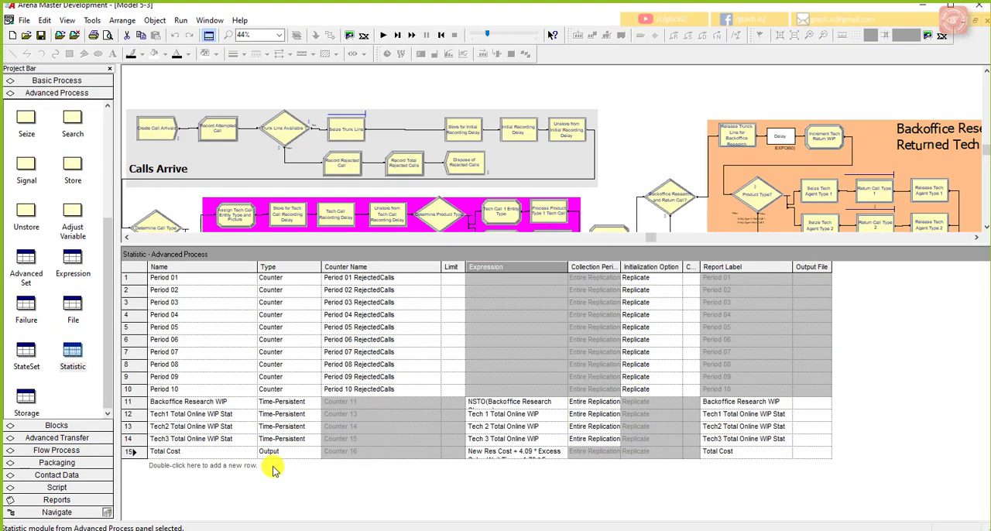
double_click(205, 469)
click(206, 465)
text(Percent Rejected)
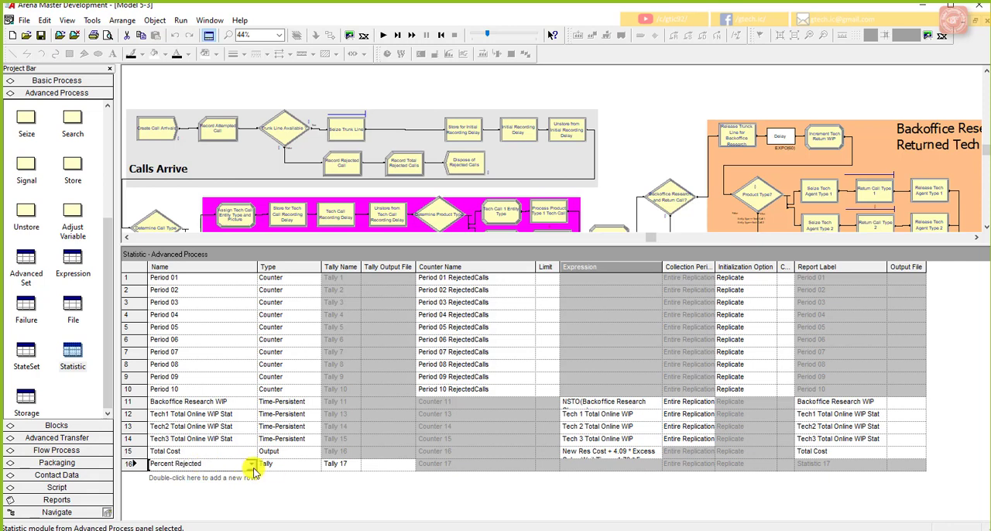
click(313, 467)
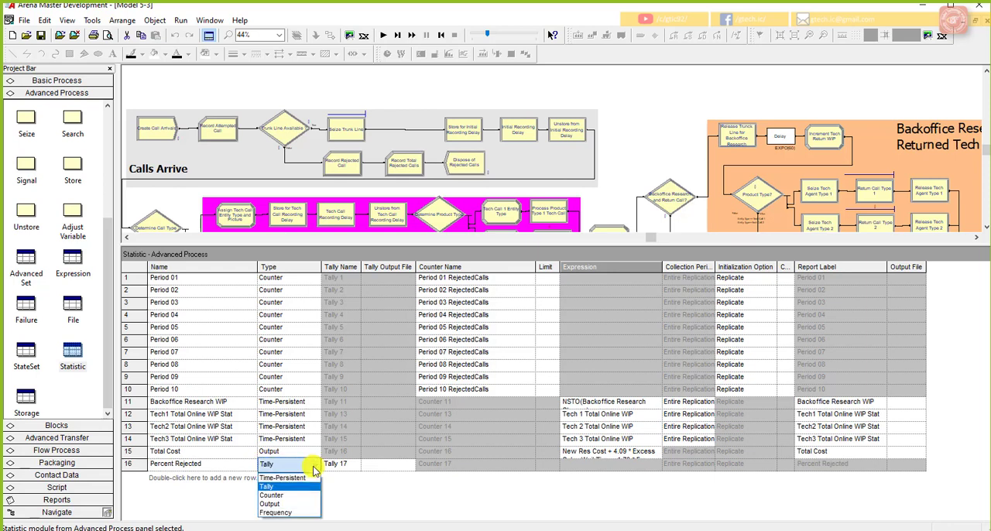
click(283, 504)
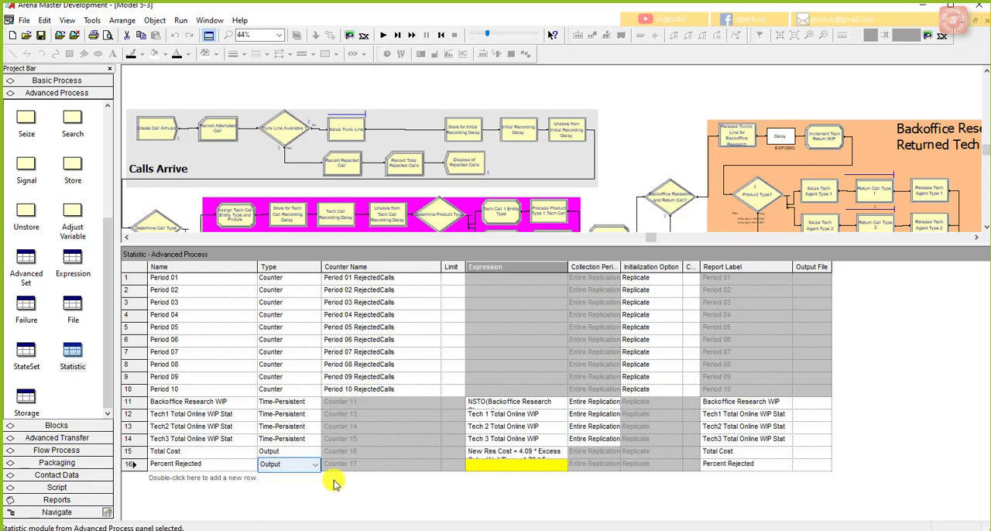
click(479, 466)
right_click(480, 469)
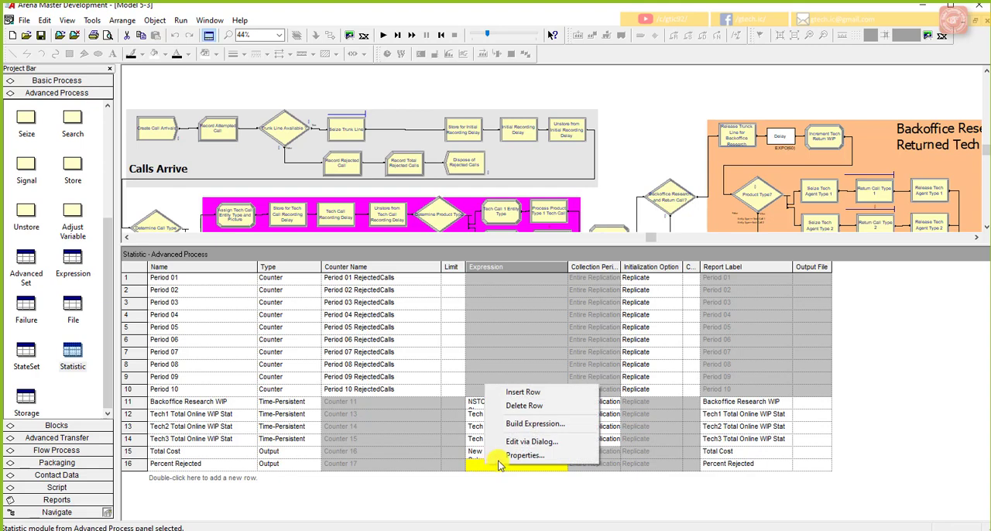
click(534, 426)
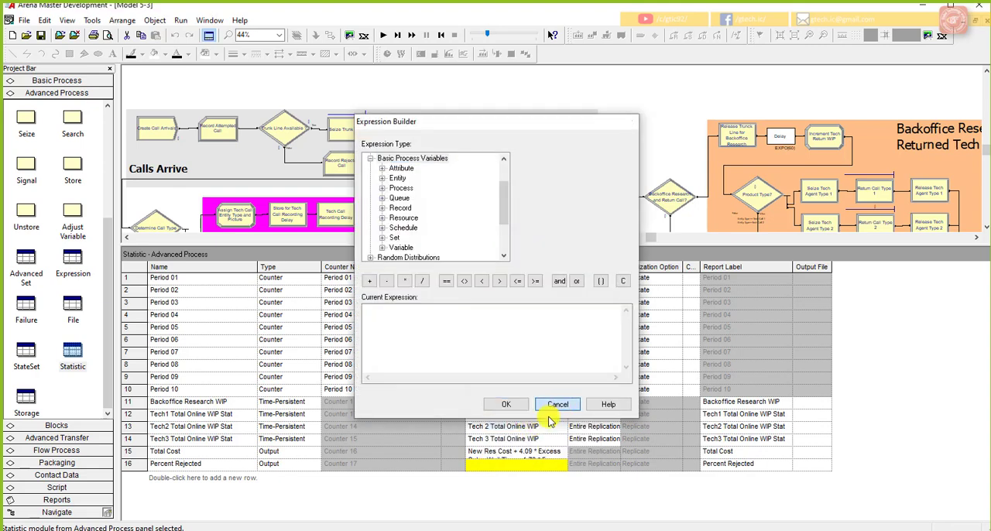
click(557, 403)
right_click(525, 471)
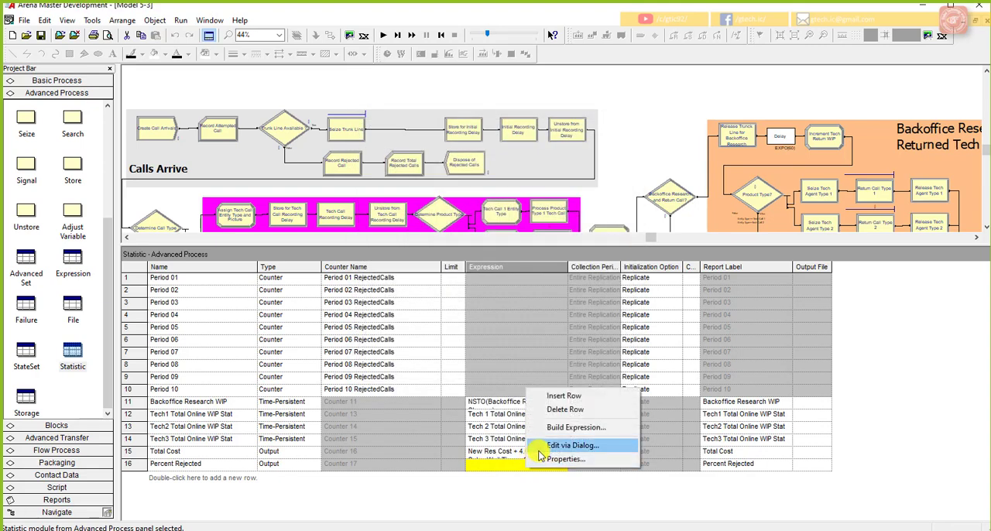
click(539, 447)
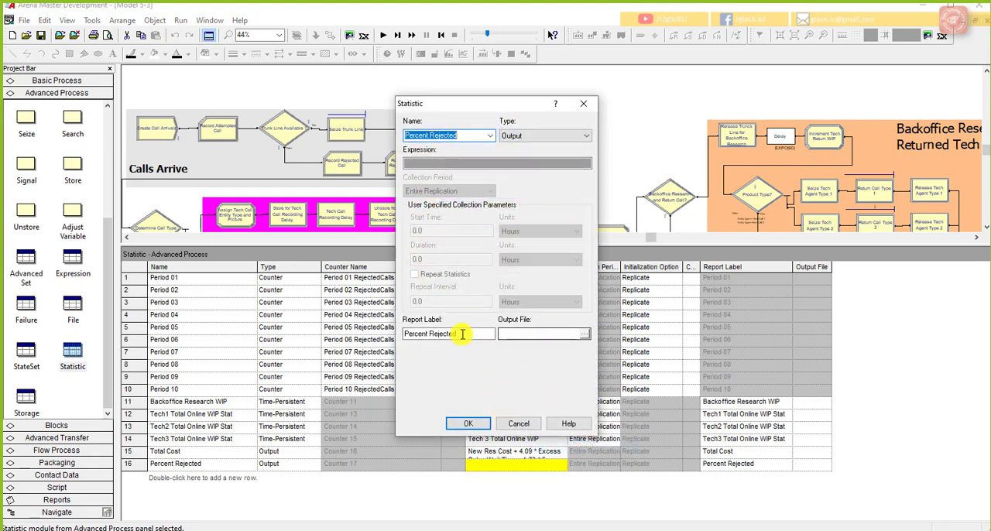
click(473, 163)
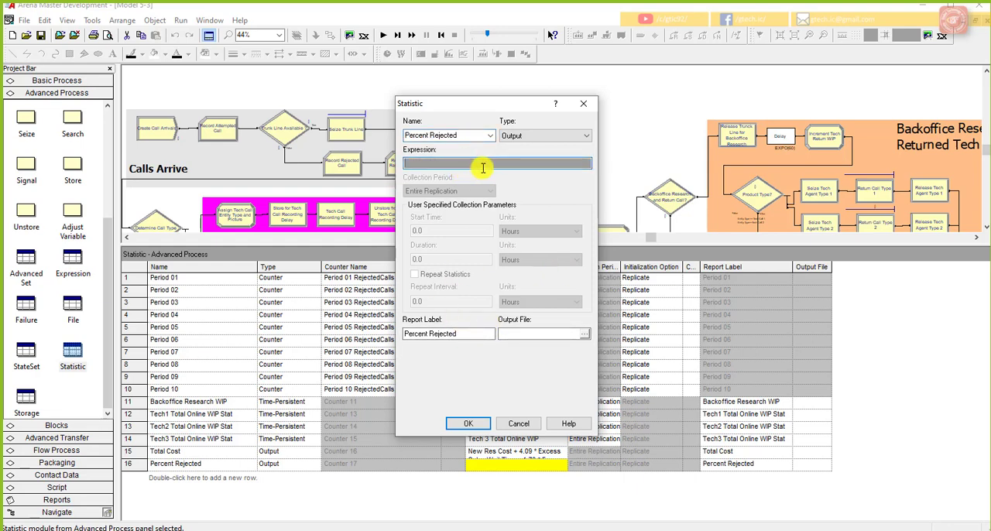
click(519, 424)
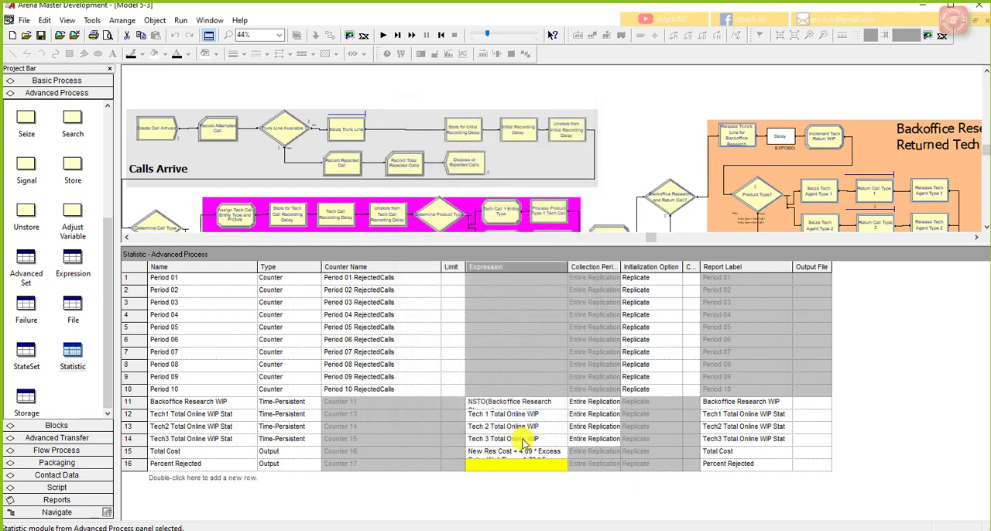
Step: Open the Expression Builder for Percent Rejected and start its expression with 100 *
right_click(517, 463)
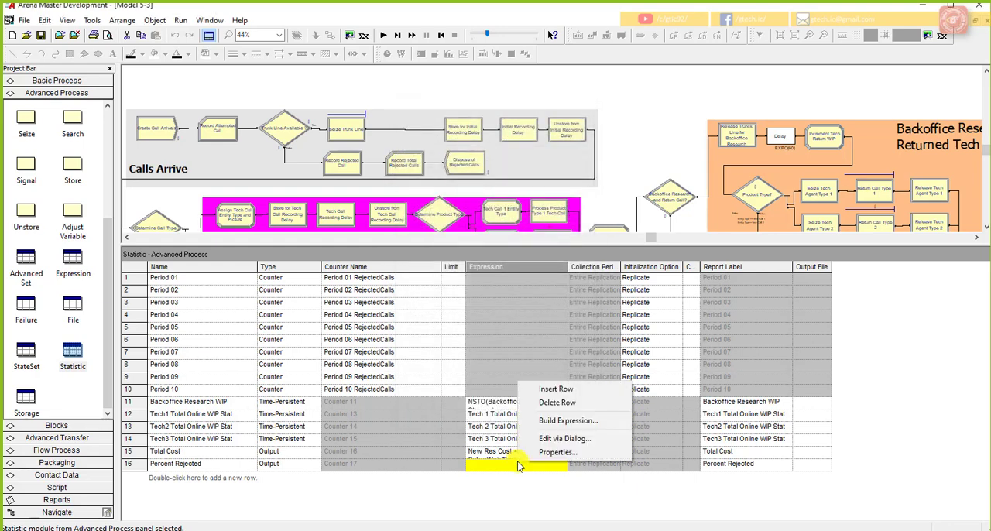
click(560, 421)
drag(519, 121, 656, 120)
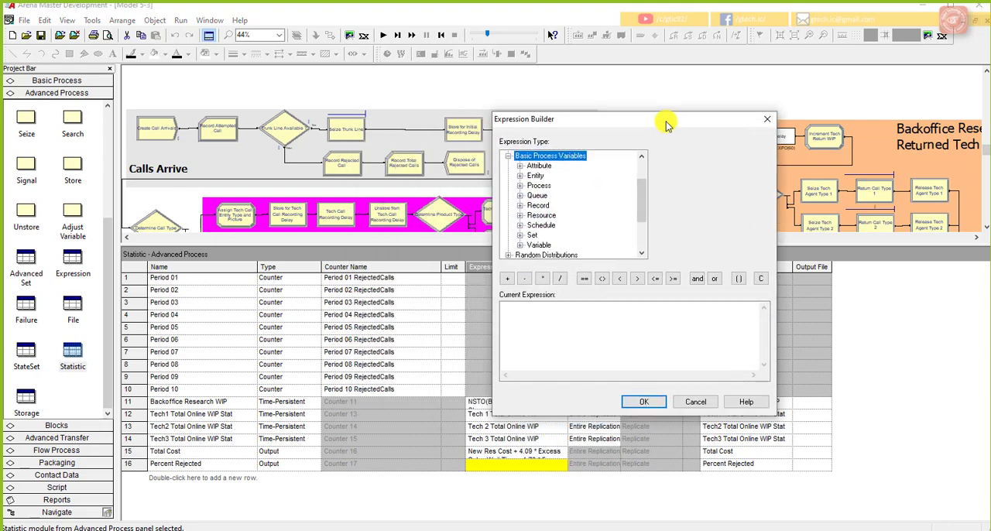
click(617, 370)
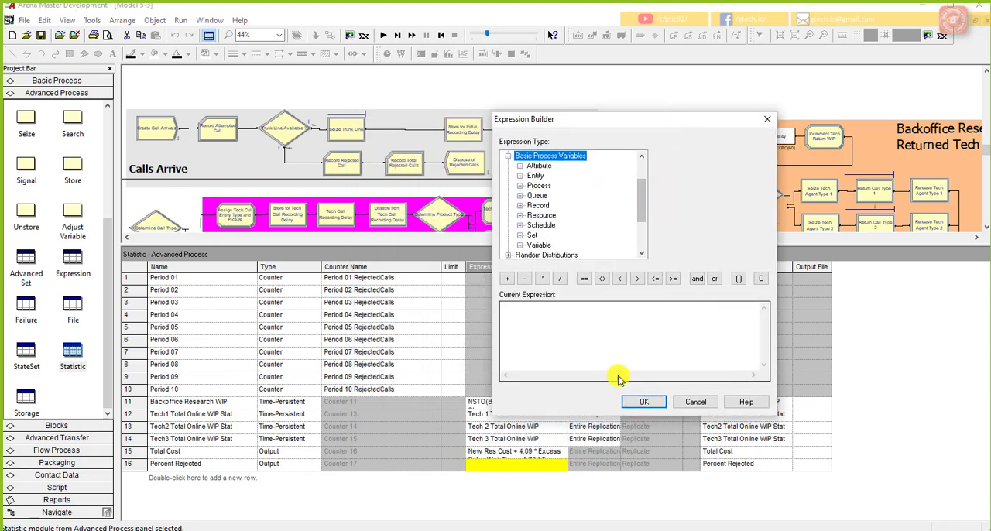
right_click(596, 327)
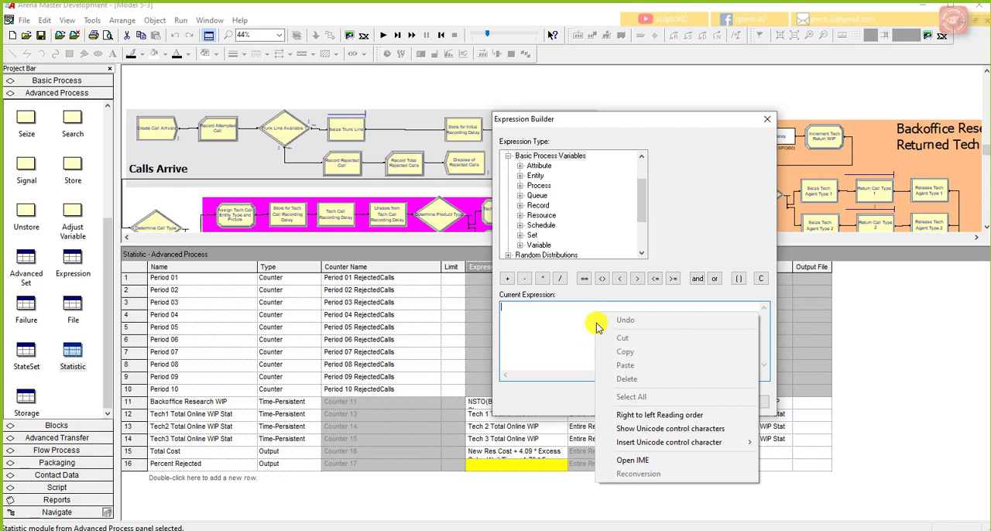
right_click(585, 328)
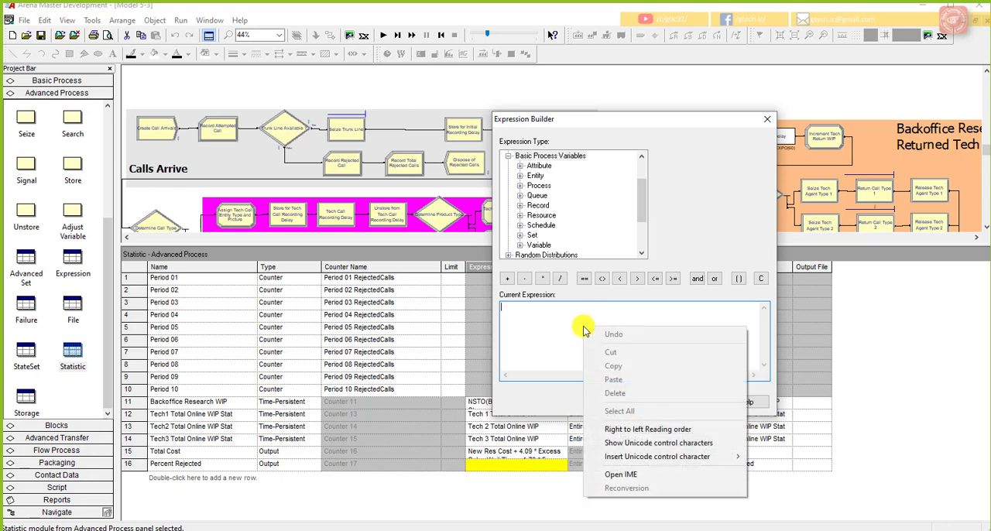
click(510, 311)
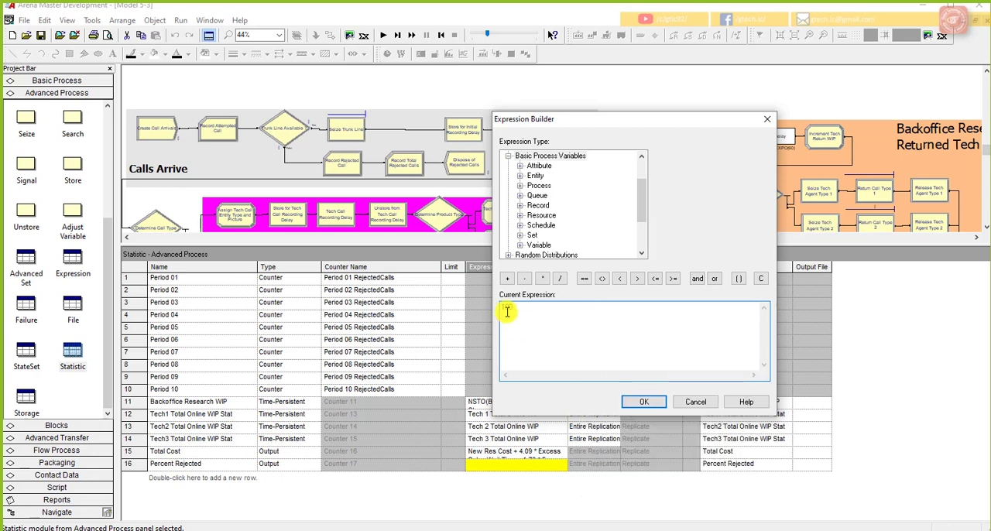
click(545, 281)
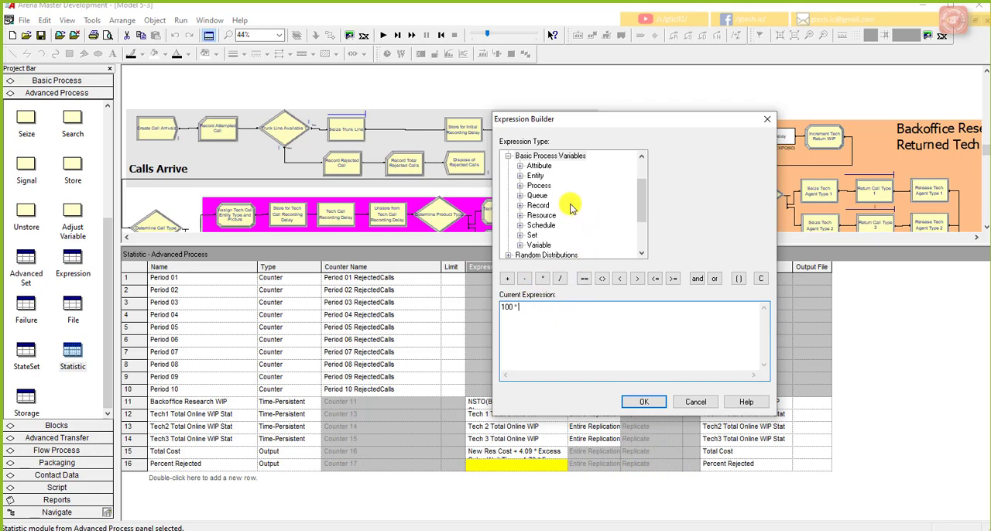
Step: Append the Attempted Calls counter value, NC(Attempted Calls), to the Percent Rejected expression after 100 *
click(521, 206)
click(532, 215)
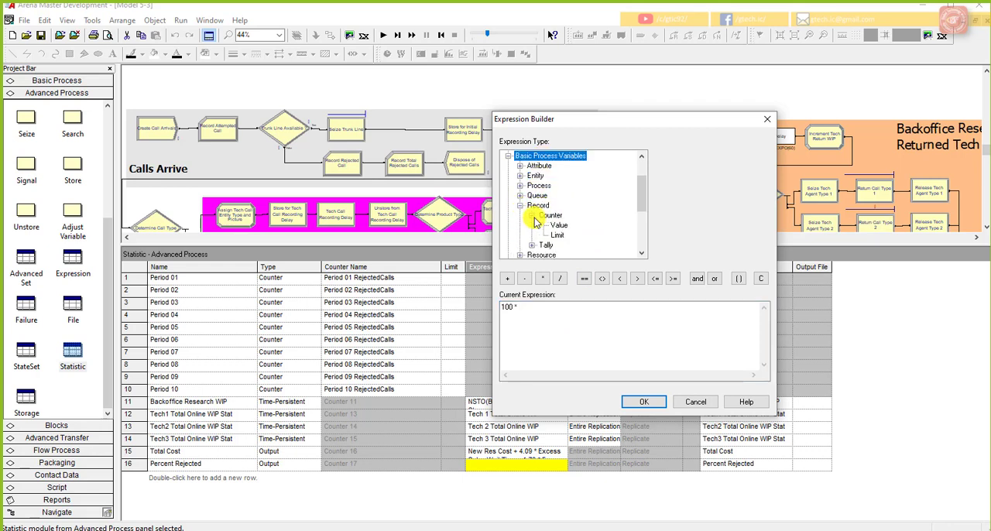
click(558, 224)
click(764, 156)
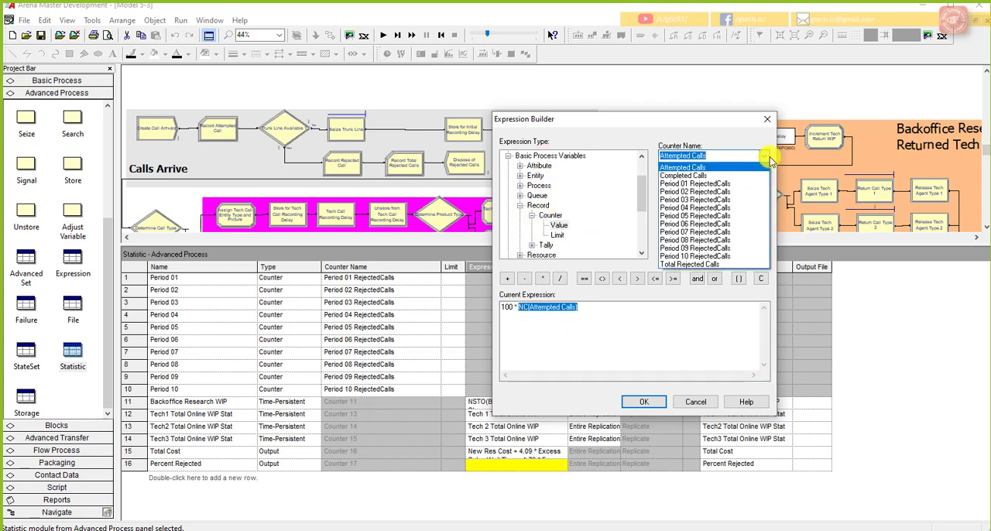
click(718, 167)
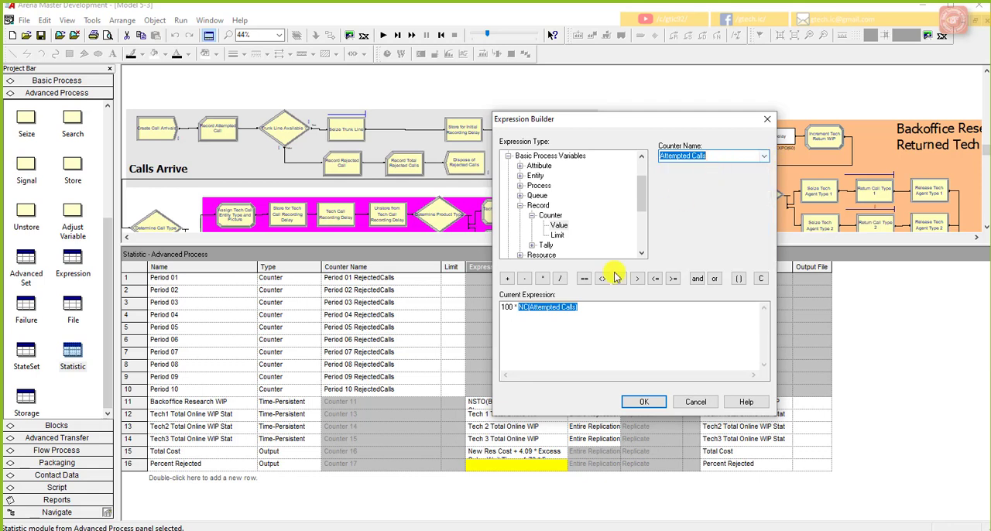
click(596, 307)
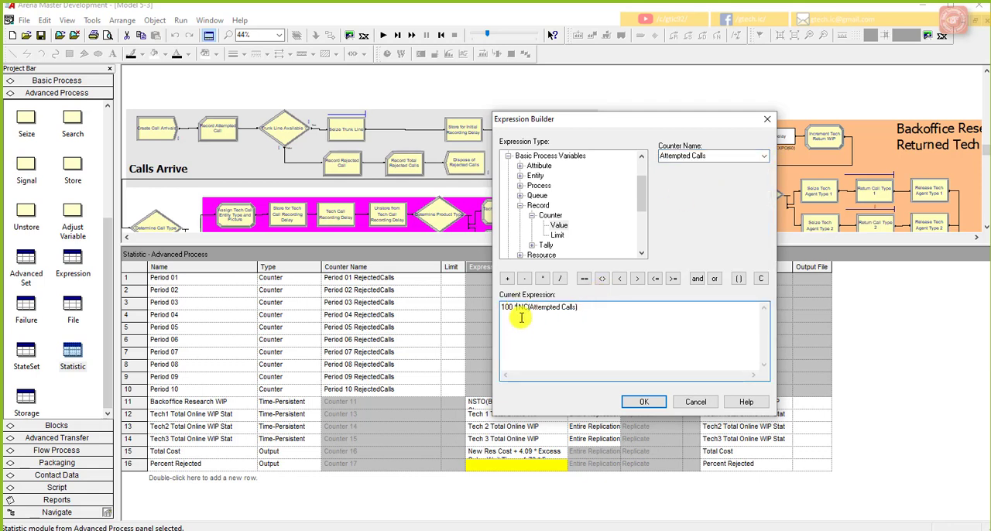
Step: Insert NC(Total Rejected Calls) and a division sign before NC(Attempted Calls) in the expression
click(560, 280)
click(519, 307)
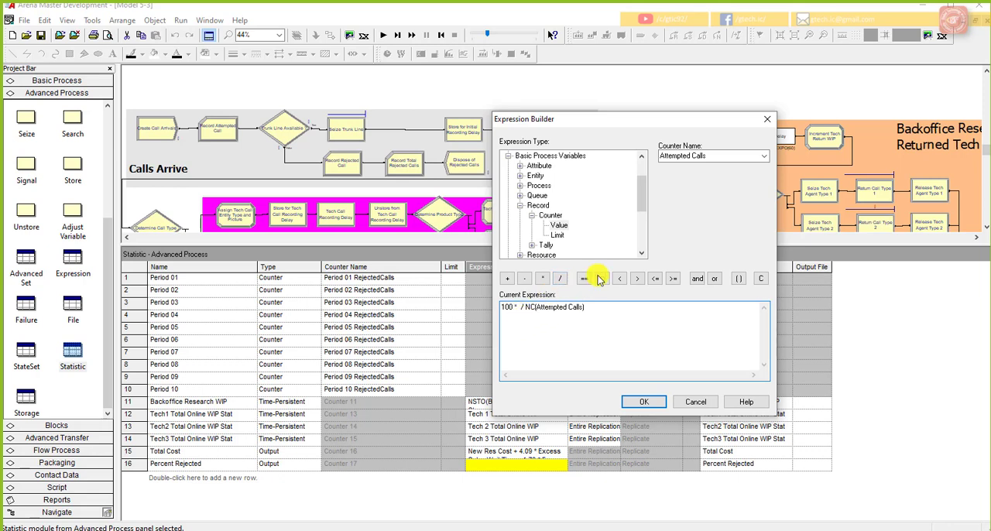
click(764, 156)
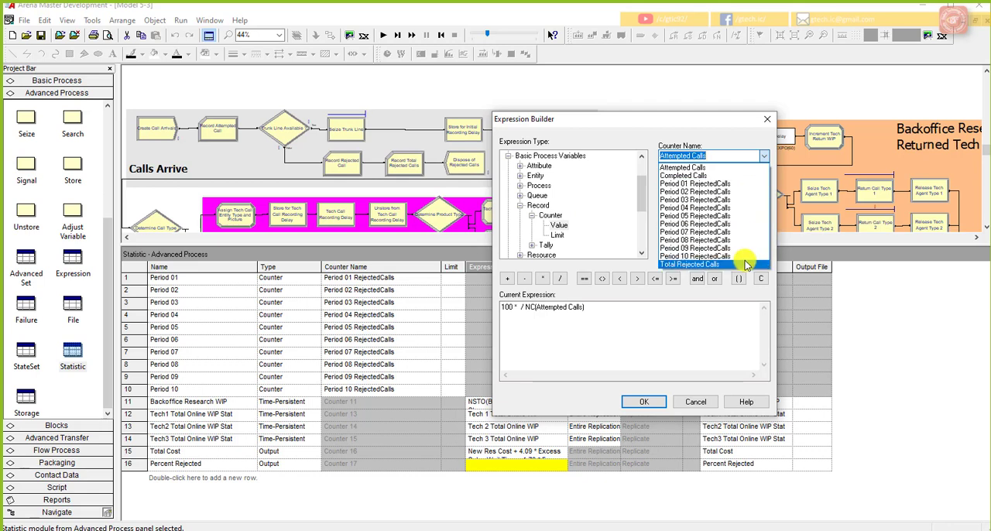
click(744, 263)
click(599, 336)
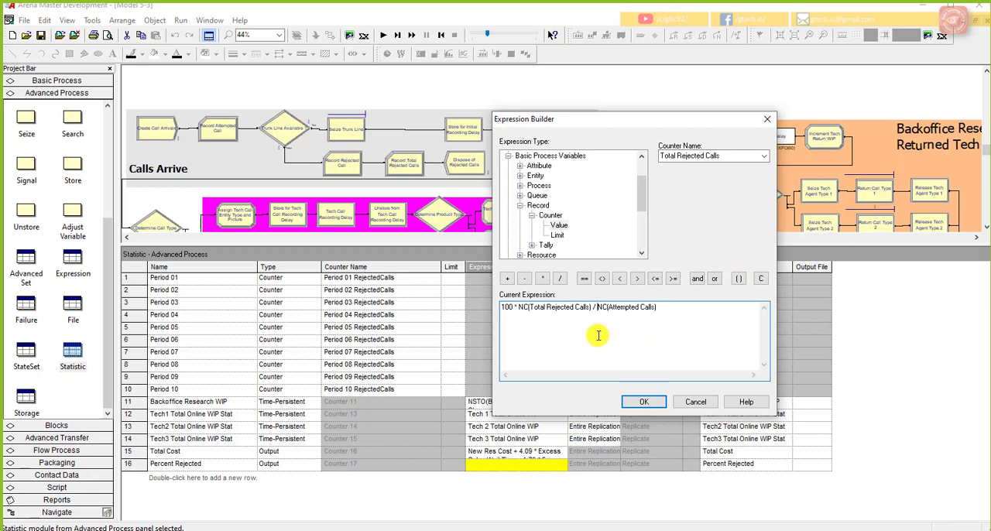
click(657, 326)
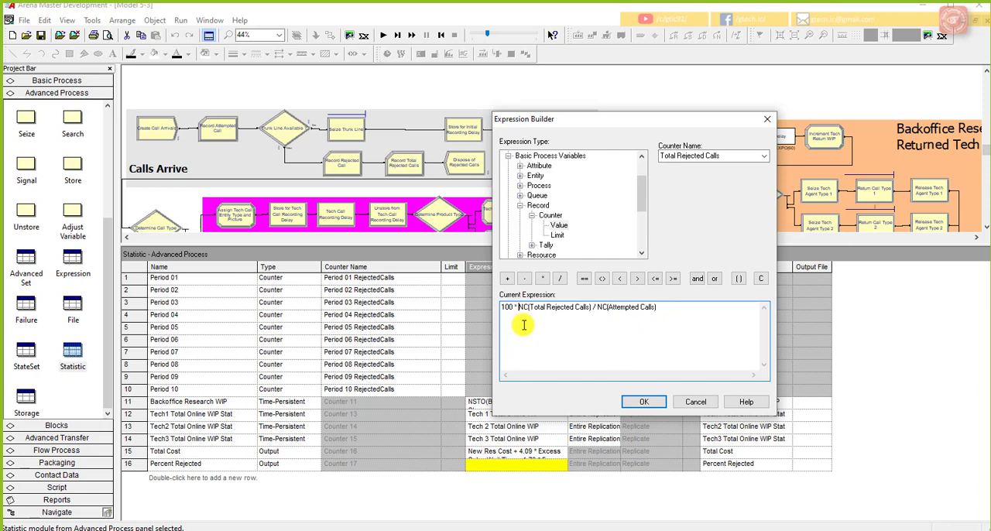
Step: Enclose the counter ratio in parentheses, giving 100 * ( NC(Total Rejected Calls) / NC(Attempted Calls) ), and accept the expression
click(737, 278)
drag(688, 312, 529, 310)
key(ctrl+x)
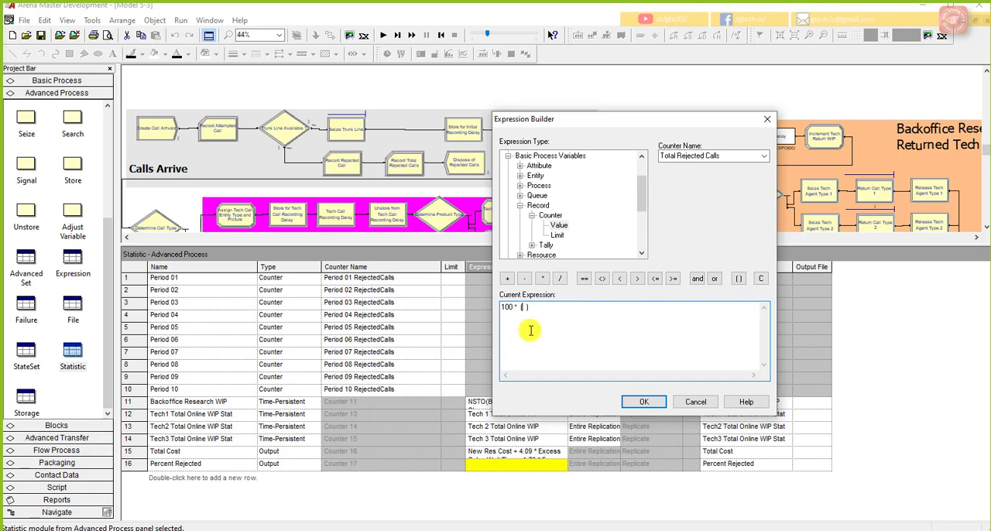
key(ctrl+v)
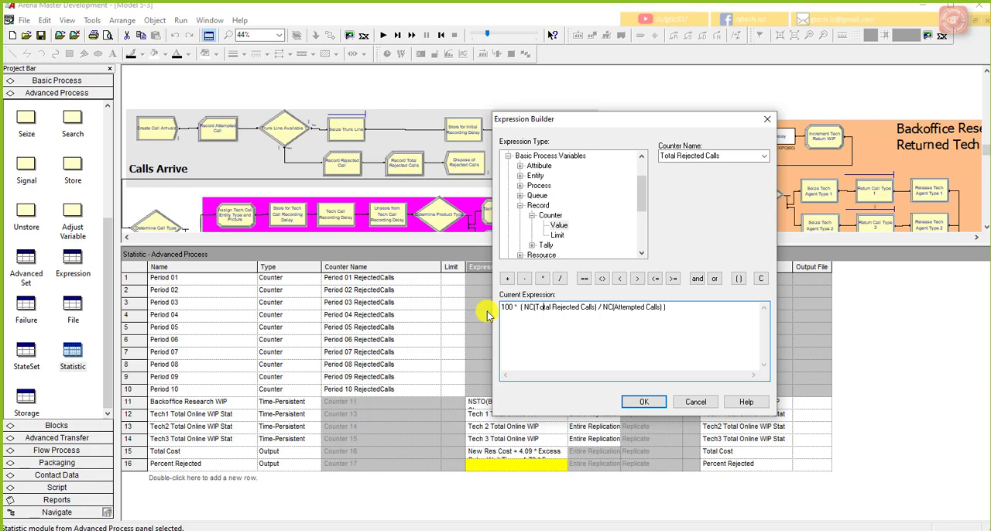
click(655, 404)
click(611, 464)
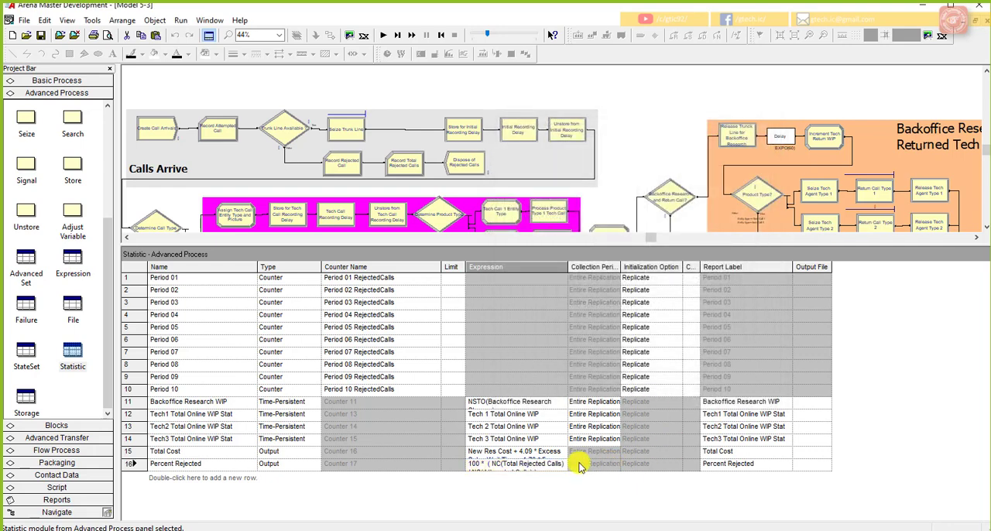
Step: Save the model with the completed Percent Rejected statistic, and select the Total Cost report label
right_click(41, 35)
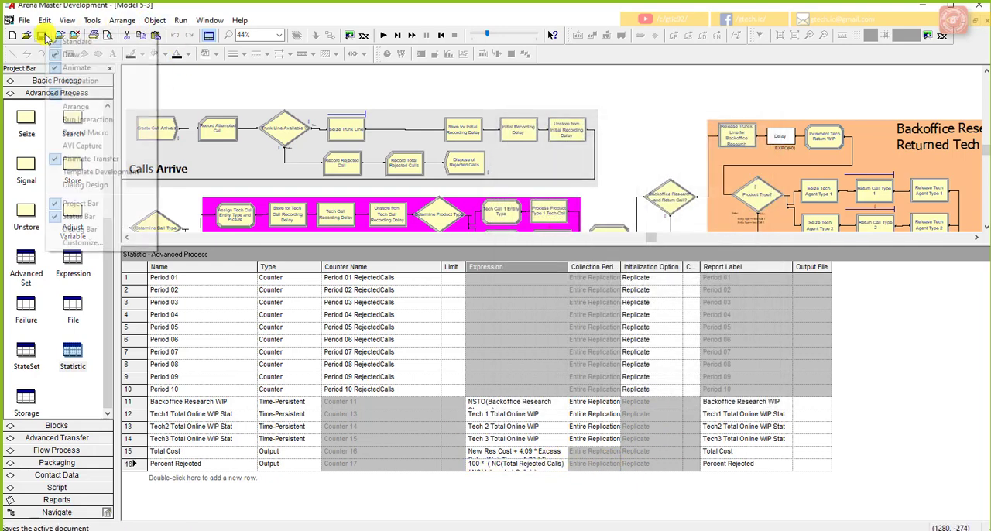
right_click(39, 36)
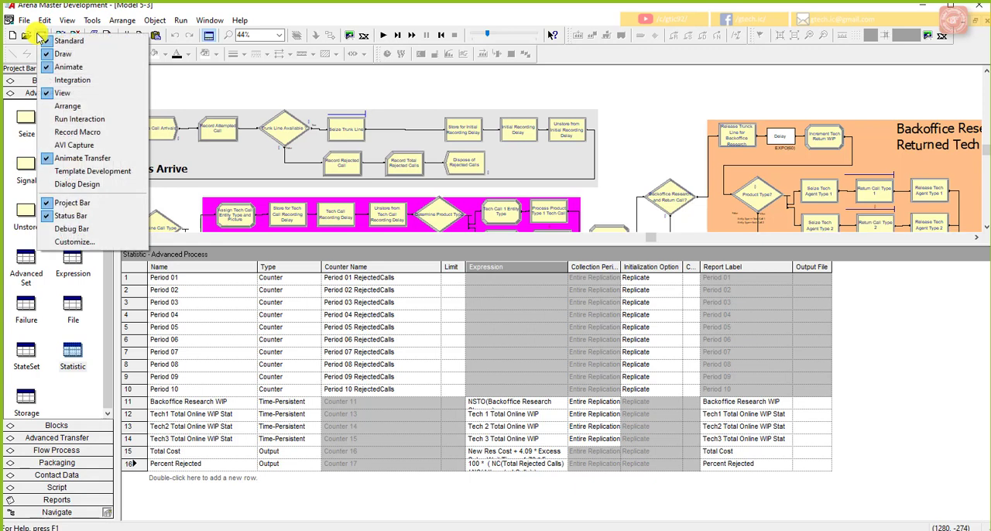
right_click(204, 93)
click(43, 38)
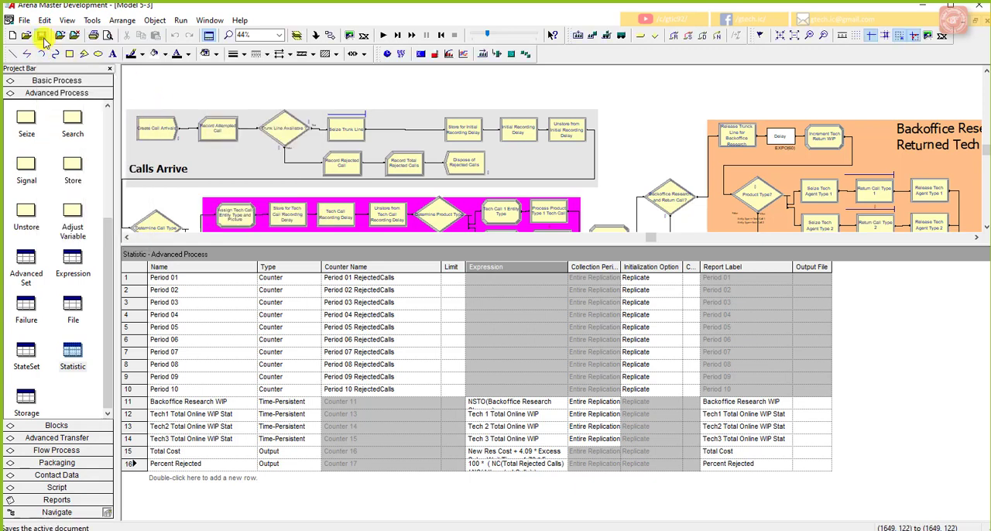
click(724, 453)
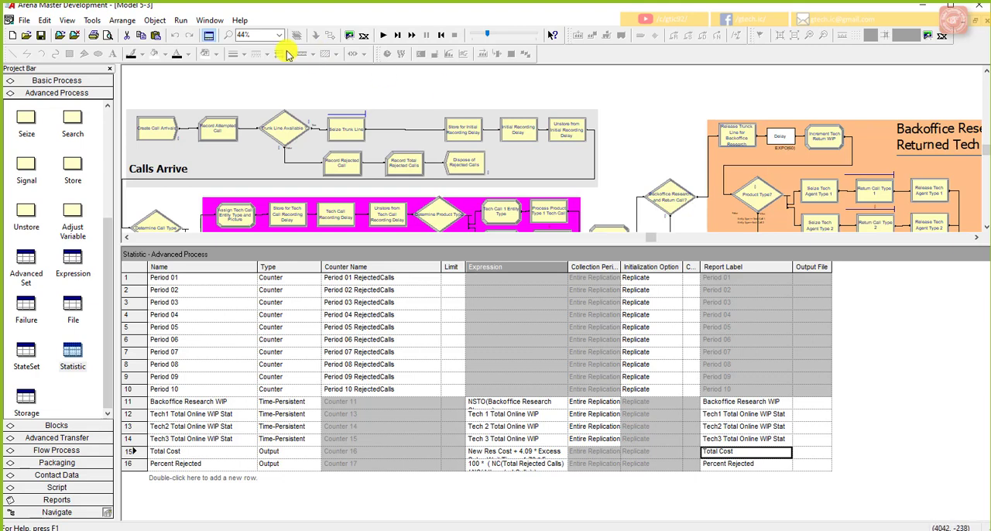
Step: Open Run Setup and set the number of replications to 5
click(180, 20)
click(198, 177)
key(BackSpace)
key(ctrl+z)
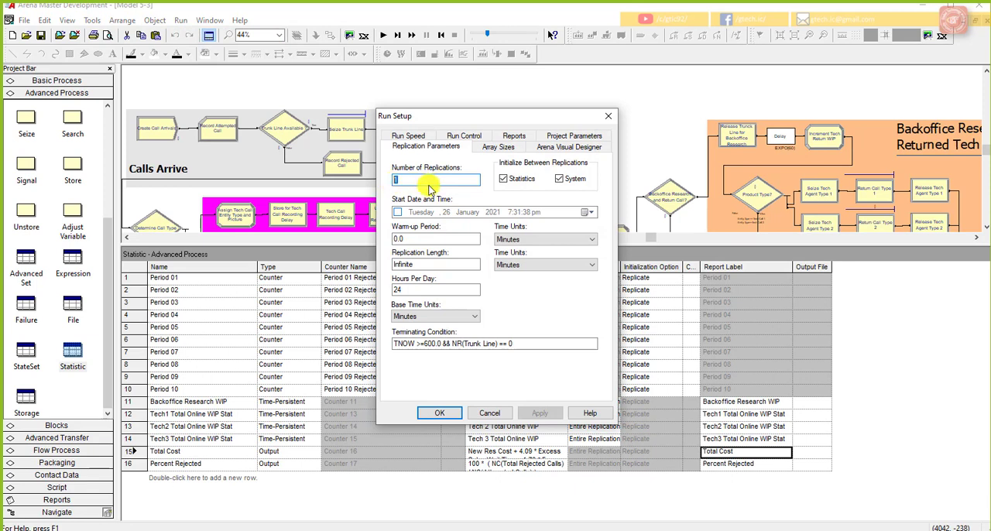
text(5)
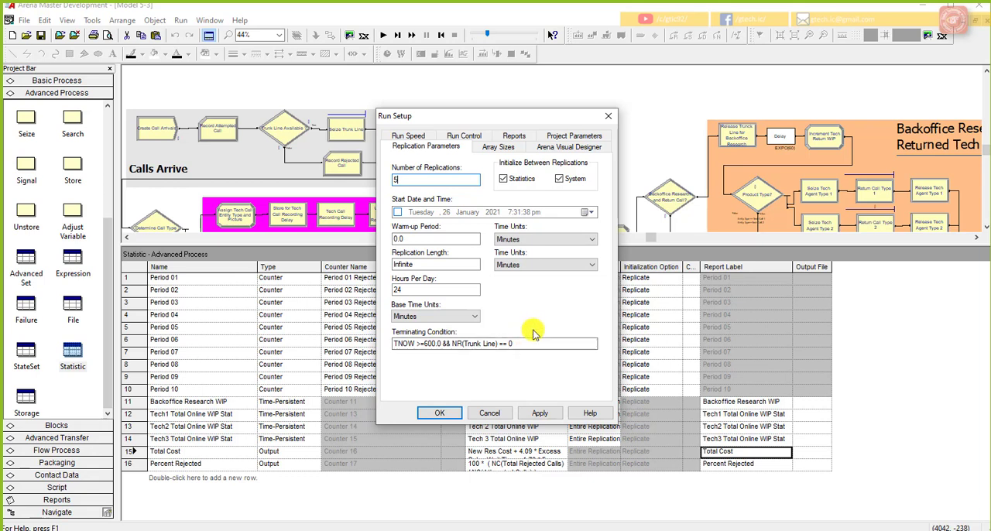
Step: Set the project title to Model 5-3 Call Center in the project parameters
click(581, 136)
drag(503, 172, 385, 174)
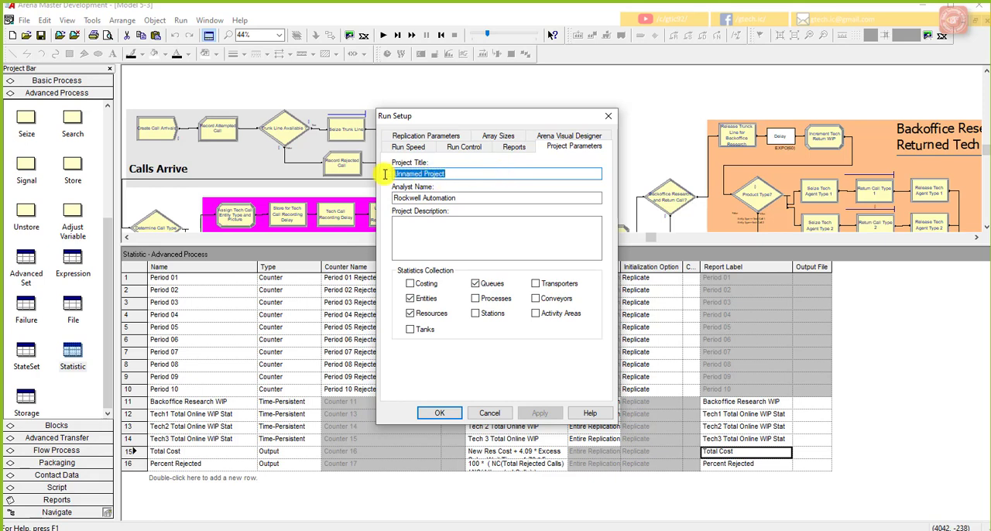
text(Model 5-3 C)
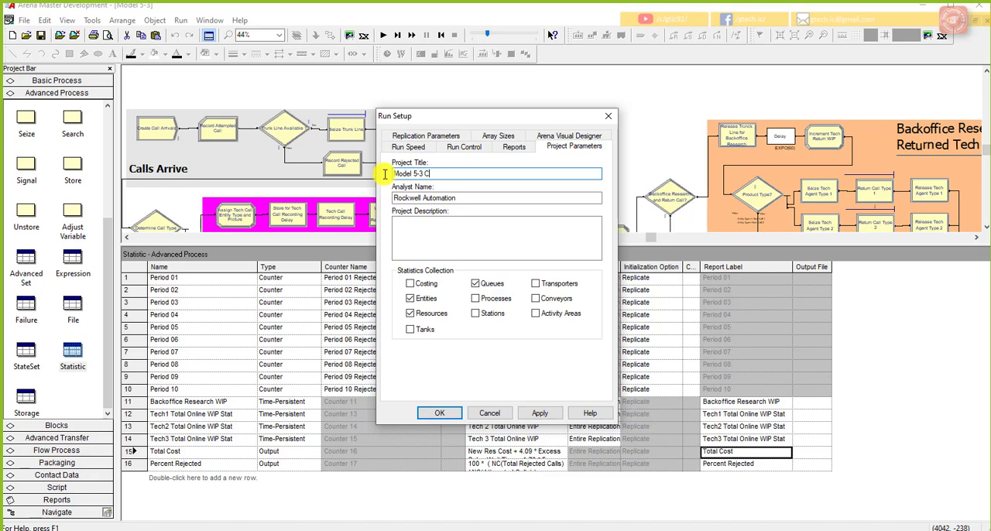
text(all Center)
Step: Replace the analyst name with the analyst's full name and leave the project description empty
right_click(470, 199)
right_click(427, 198)
click(463, 199)
drag(463, 198, 389, 199)
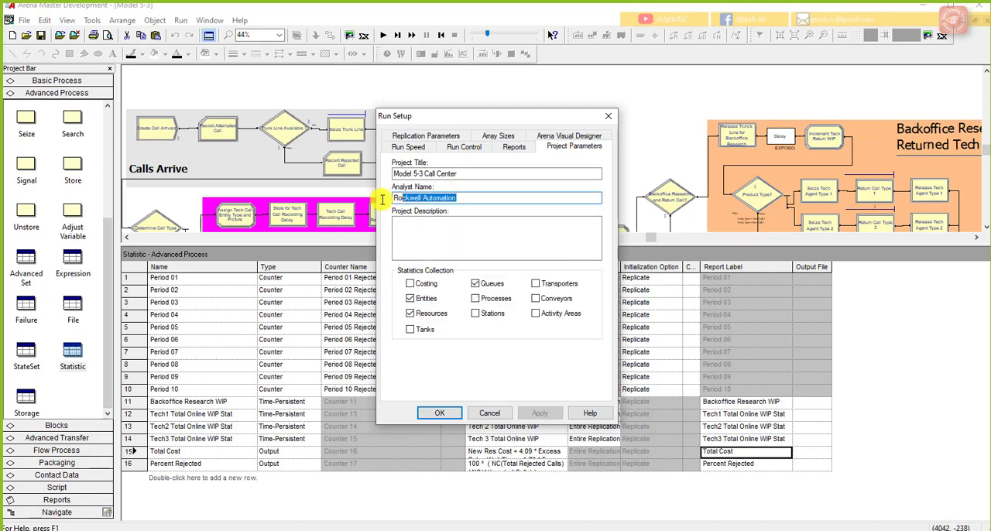
text(Asim)
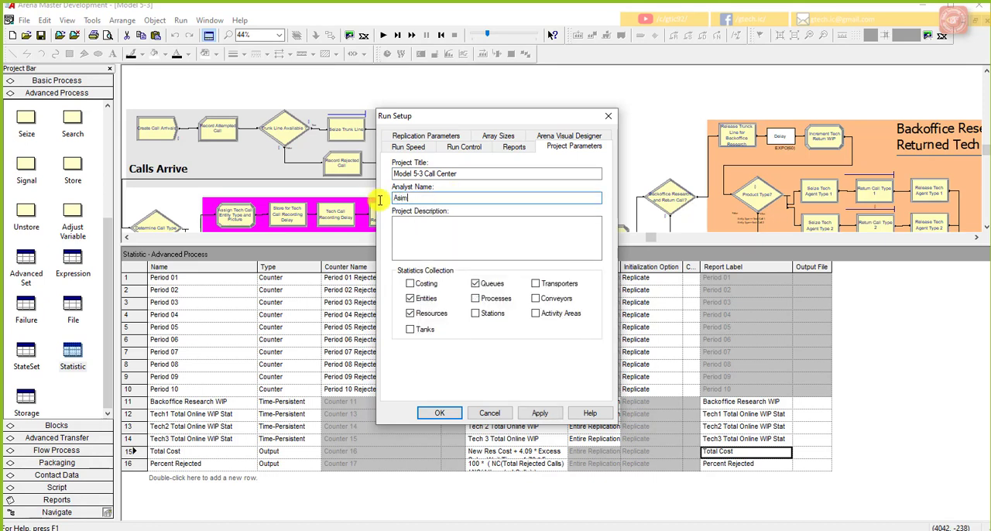
text( Amjad)
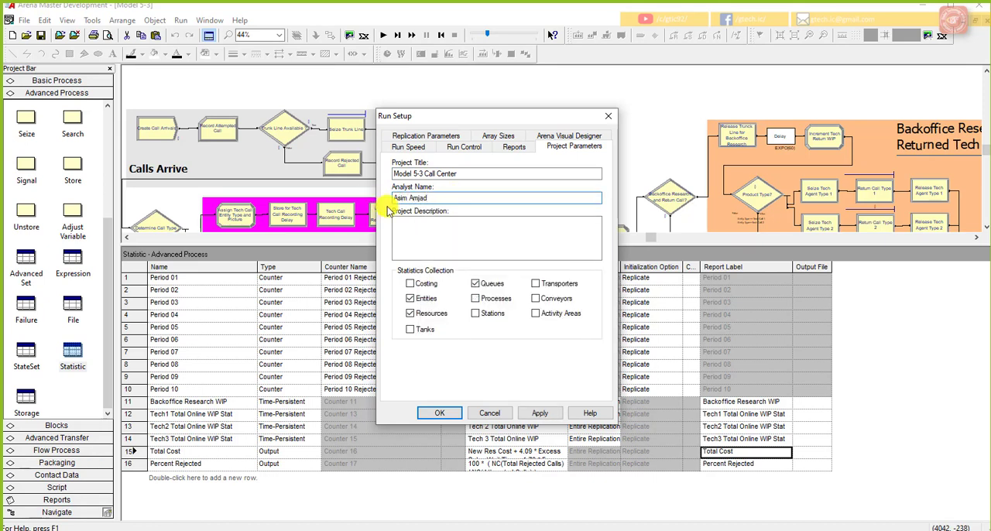
right_click(432, 234)
click(429, 230)
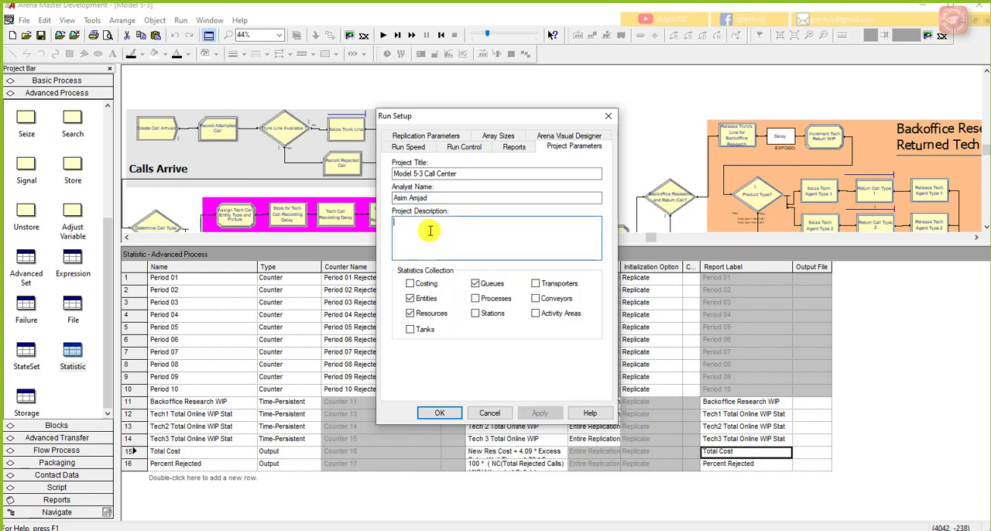
Step: Enable Costing and disable Entities and Queues in the statistics collection, then apply and accept the run setup
click(410, 284)
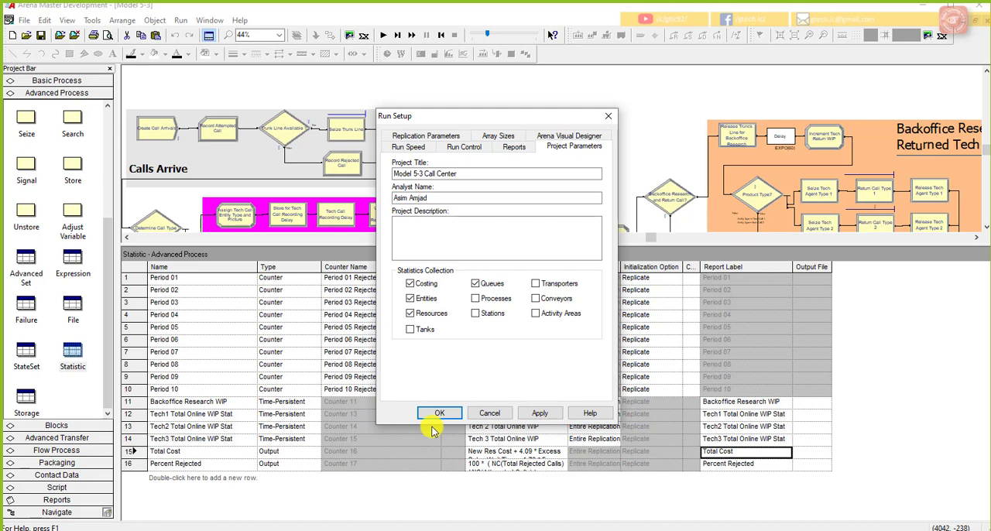
click(410, 300)
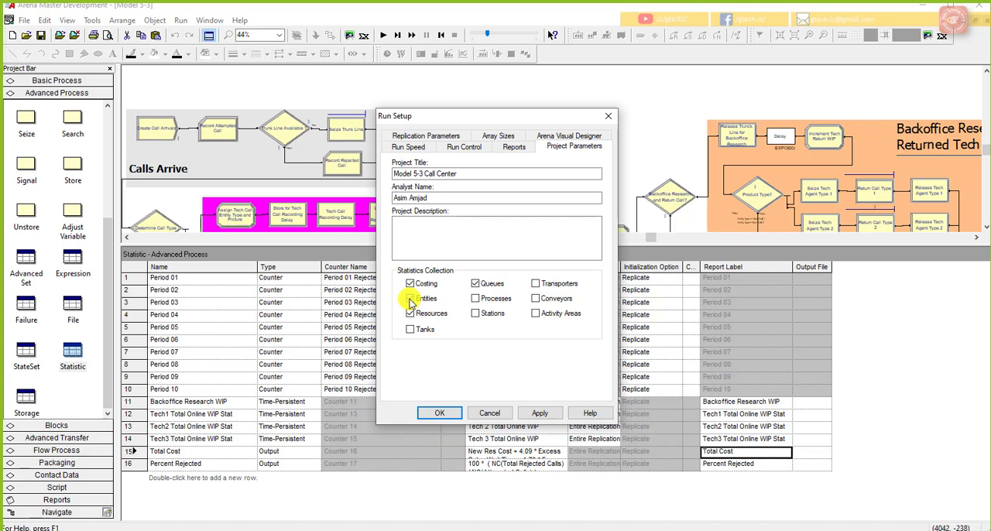
click(474, 284)
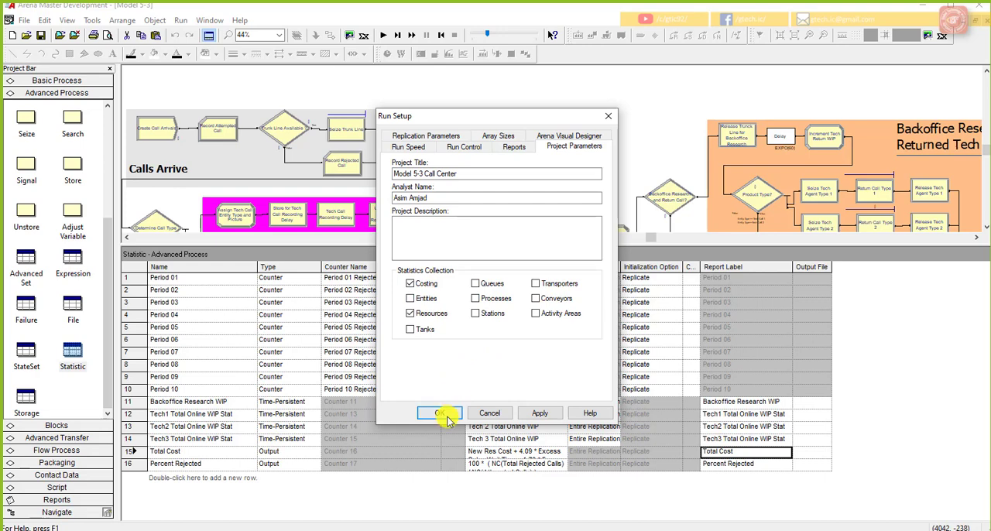
click(553, 416)
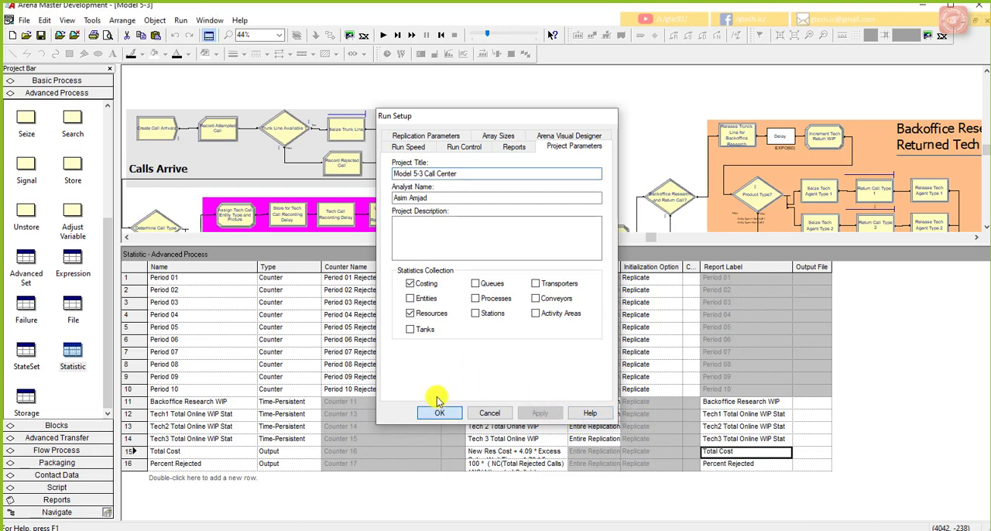
click(438, 413)
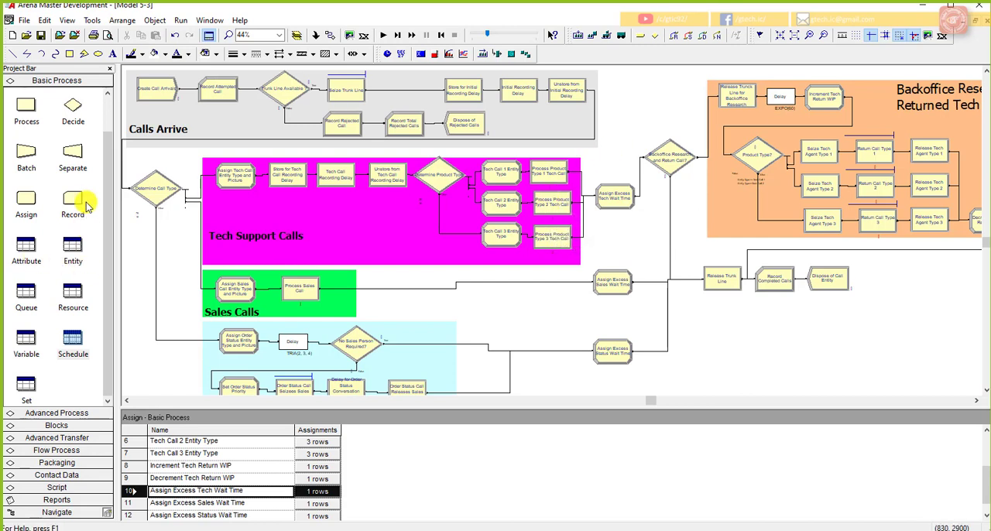
Step: Review the Resource, Schedule and Variable data modules, resizing the spreadsheet area to show their rows
click(72, 299)
drag(302, 415, 314, 331)
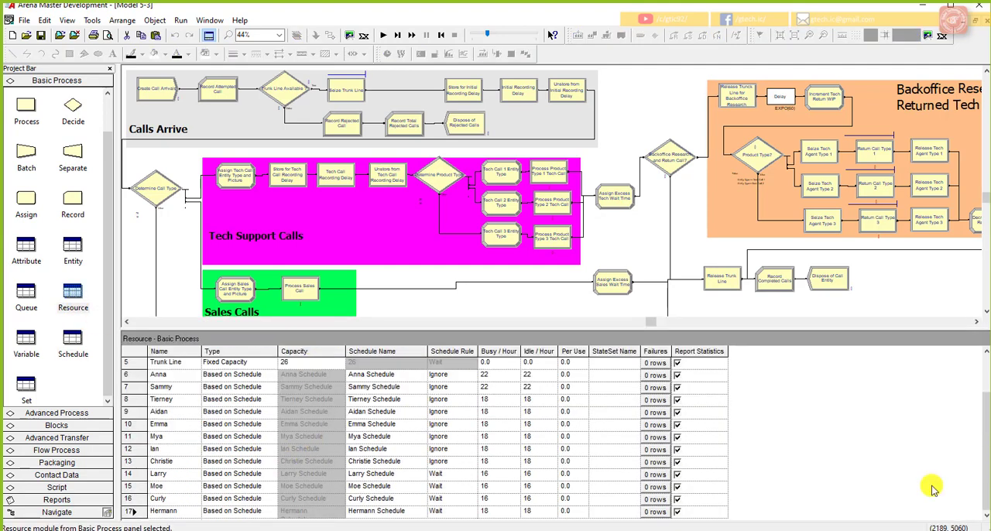
click(78, 340)
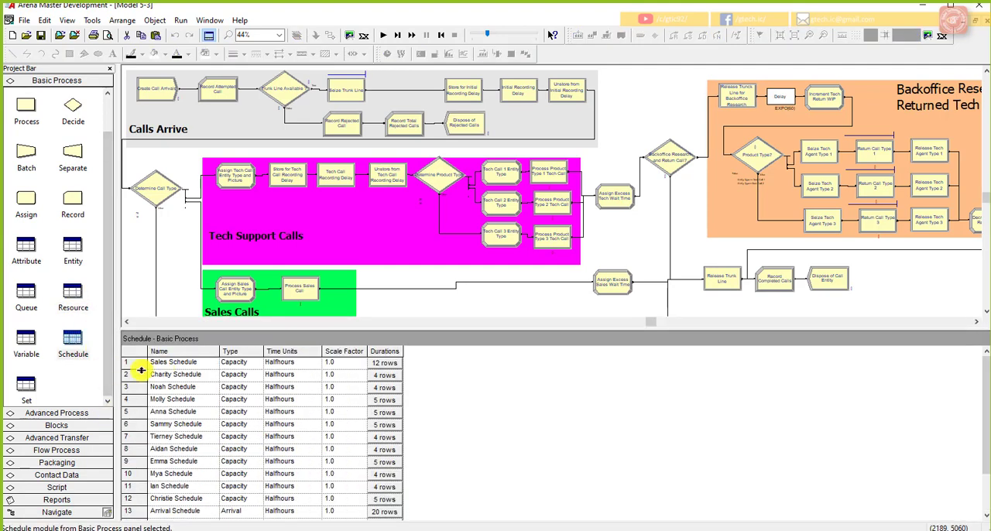
right_click(29, 336)
click(271, 492)
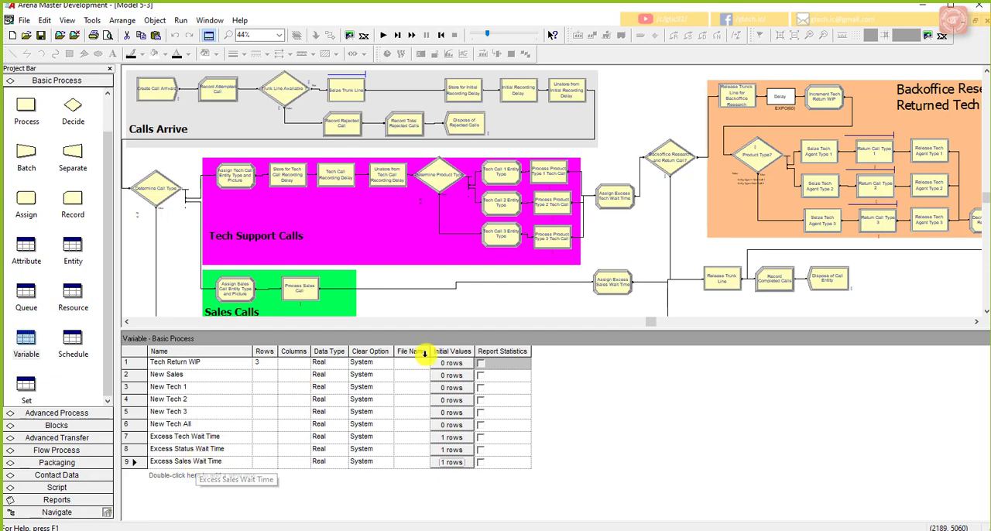
click(534, 303)
drag(540, 327, 531, 381)
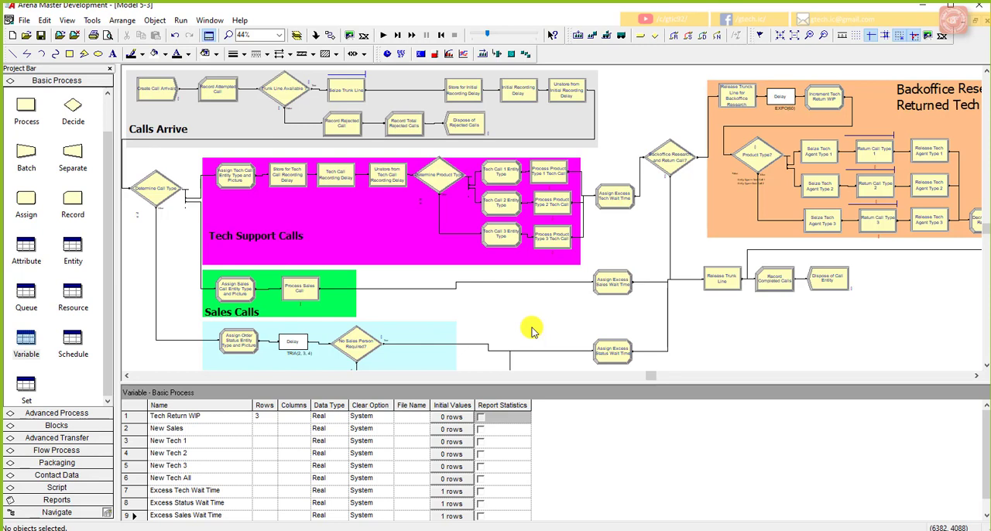
Step: Reopen Run Setup and check the number of replications and terminating condition in the replication parameters
click(182, 21)
click(194, 36)
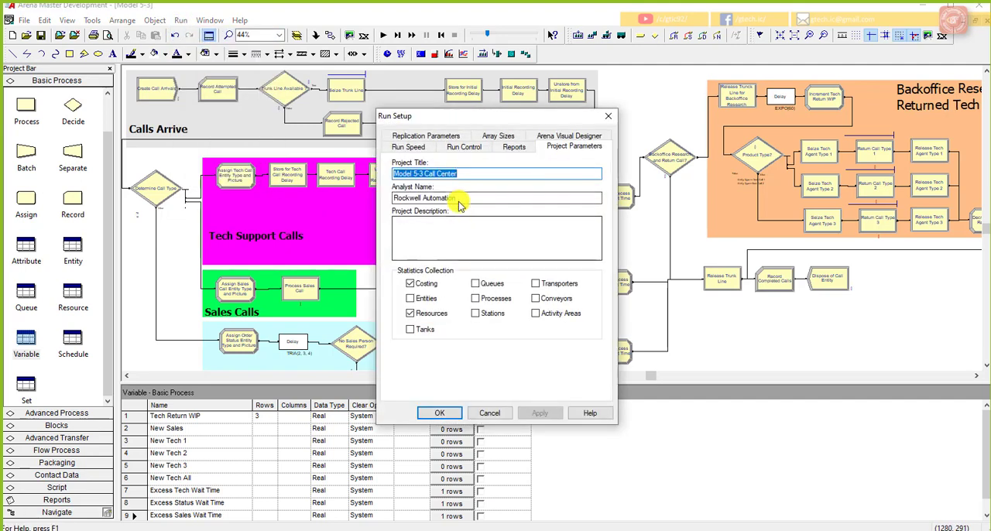
click(404, 147)
click(410, 136)
click(402, 179)
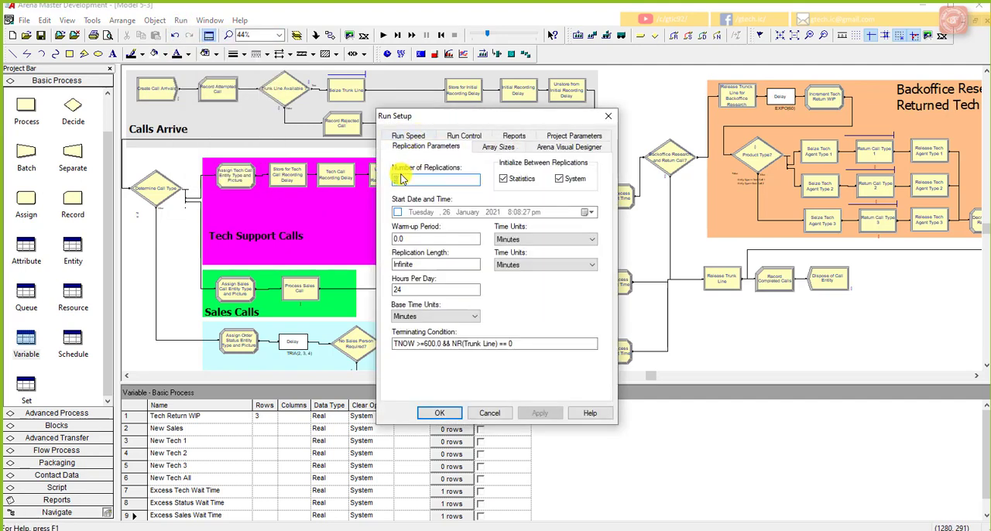
Step: Accept the run setup, run all five replications in fast-forward mode and display the simulation results
click(439, 412)
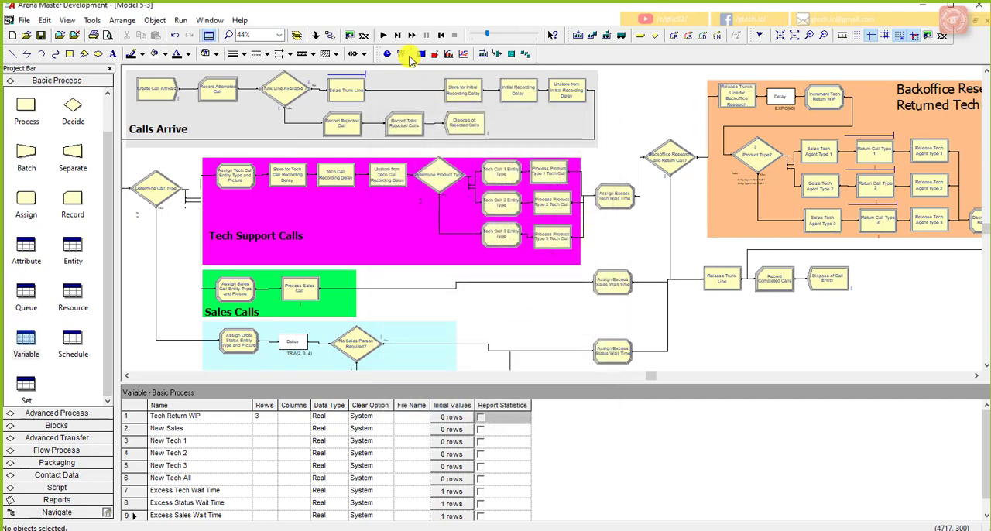
click(382, 35)
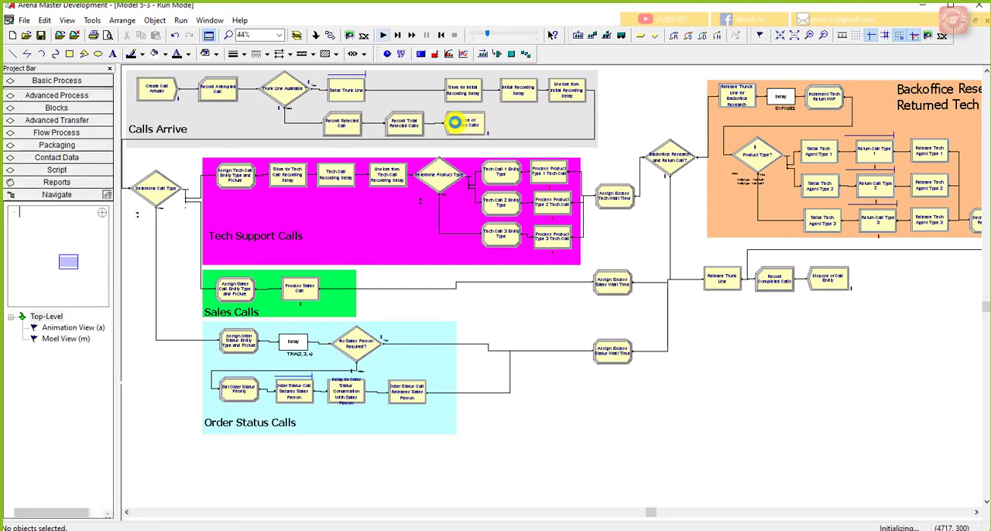
click(411, 35)
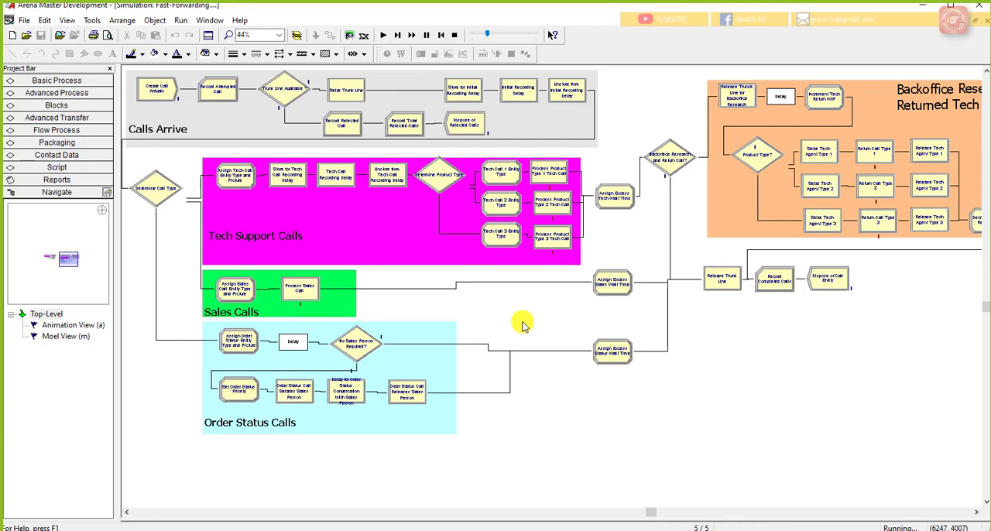
click(504, 299)
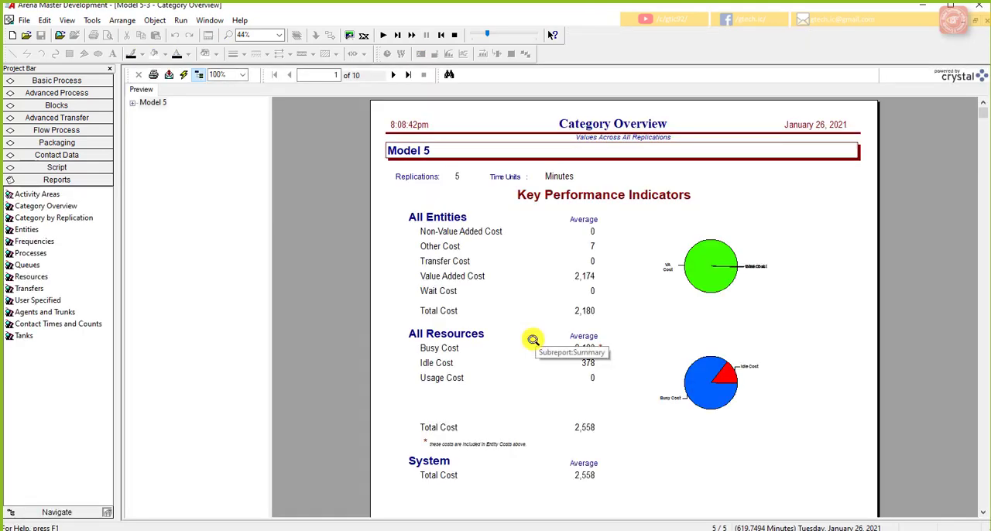
Step: Examine the user-specified counter, time-persistent, Percent Rejected and Total Cost statistics in the Category Overview report
click(136, 104)
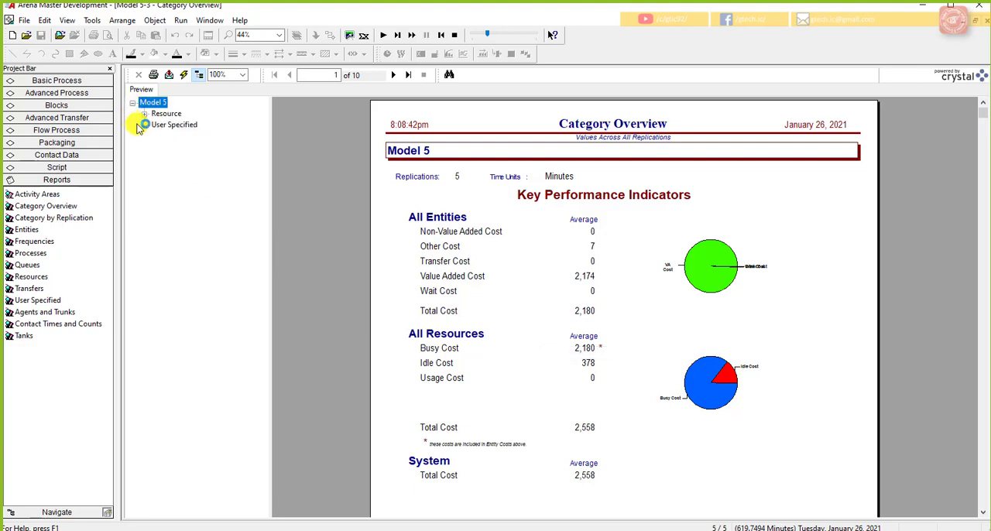
click(143, 116)
click(156, 158)
click(155, 180)
click(167, 213)
click(199, 225)
click(203, 237)
click(213, 225)
scroll(591, 222, up, 3)
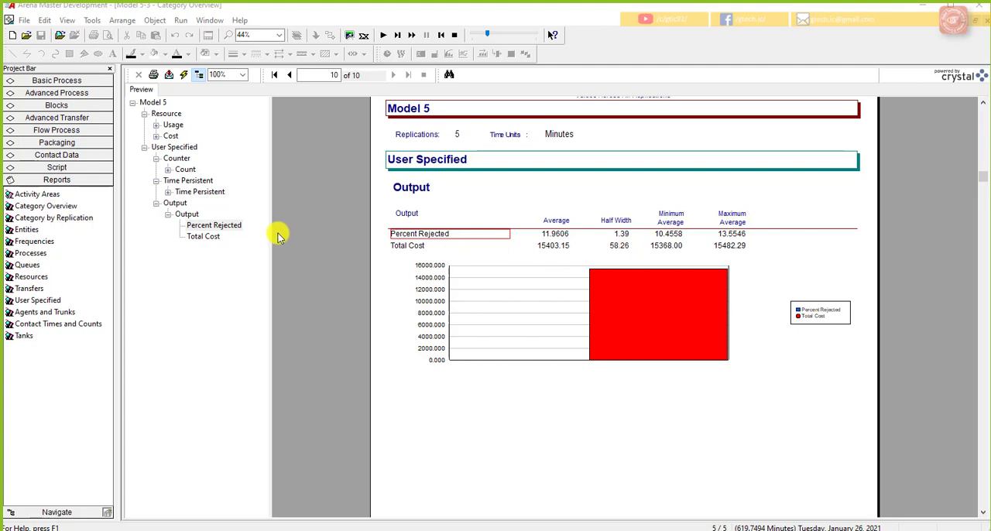
click(198, 191)
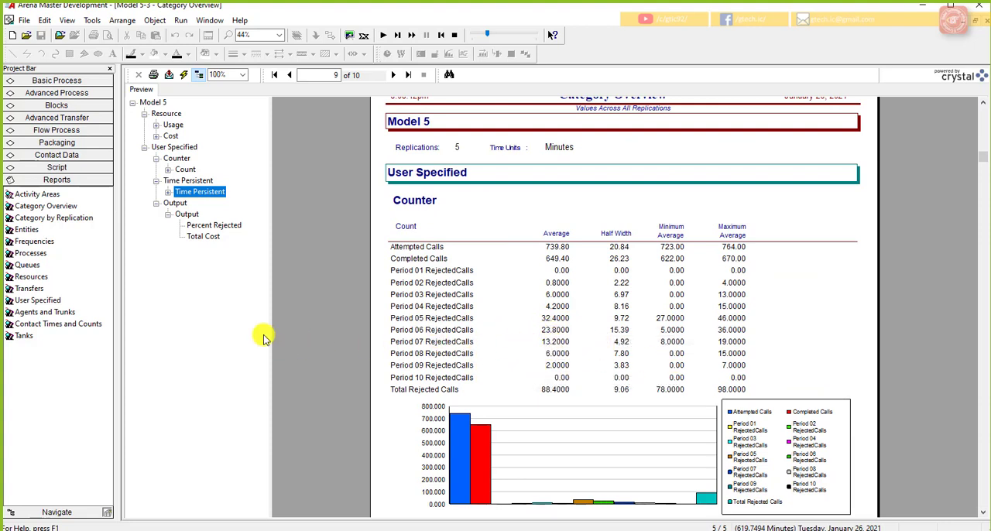
Step: Open the Category by Replication report and expand the result categories of all five replications
click(48, 218)
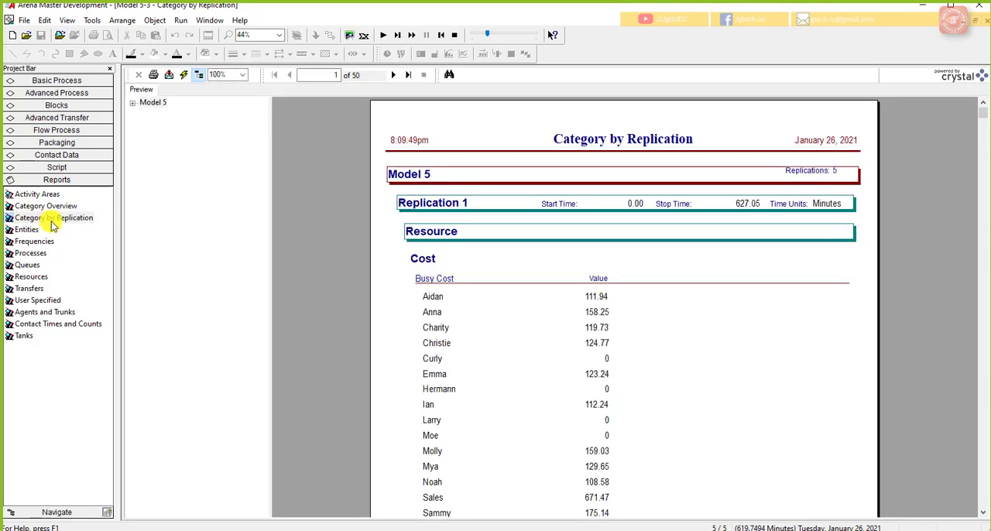
click(133, 103)
click(144, 114)
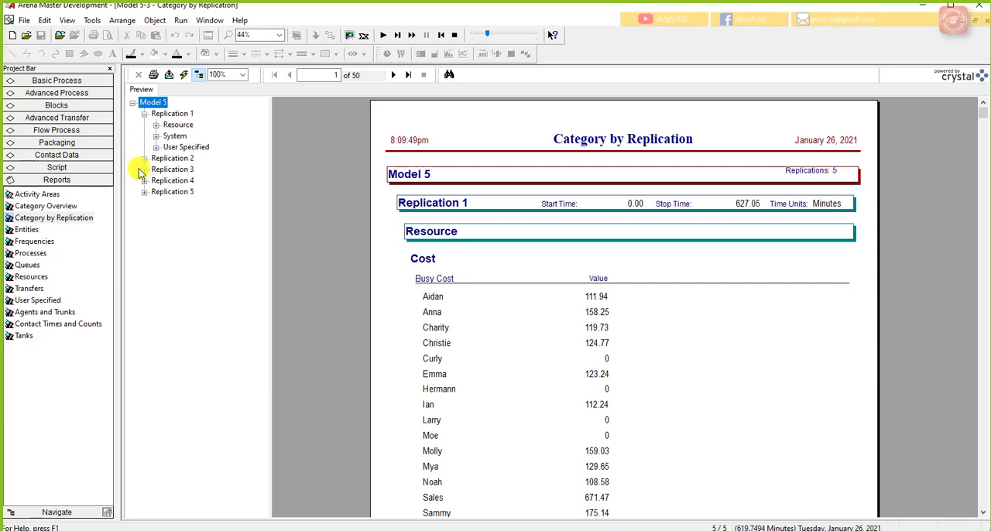
click(144, 158)
click(144, 203)
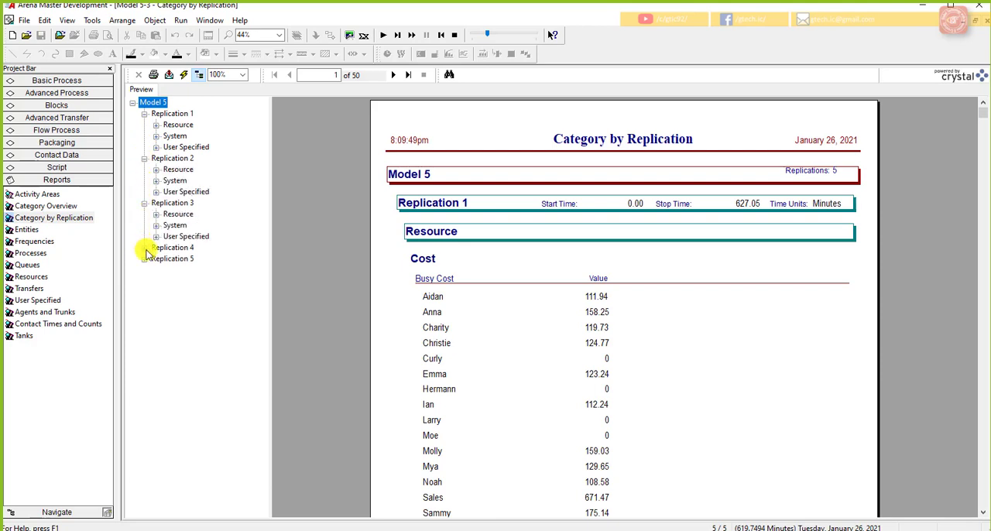
click(144, 248)
click(144, 293)
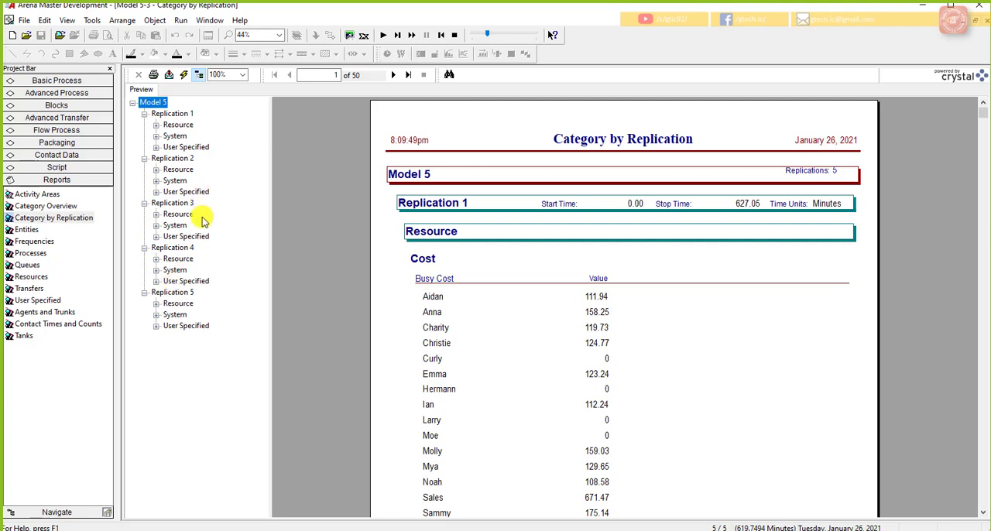
Step: Examine the user-specified counters and outputs of Replication 1, then view the start of the Replication 2 results
click(185, 147)
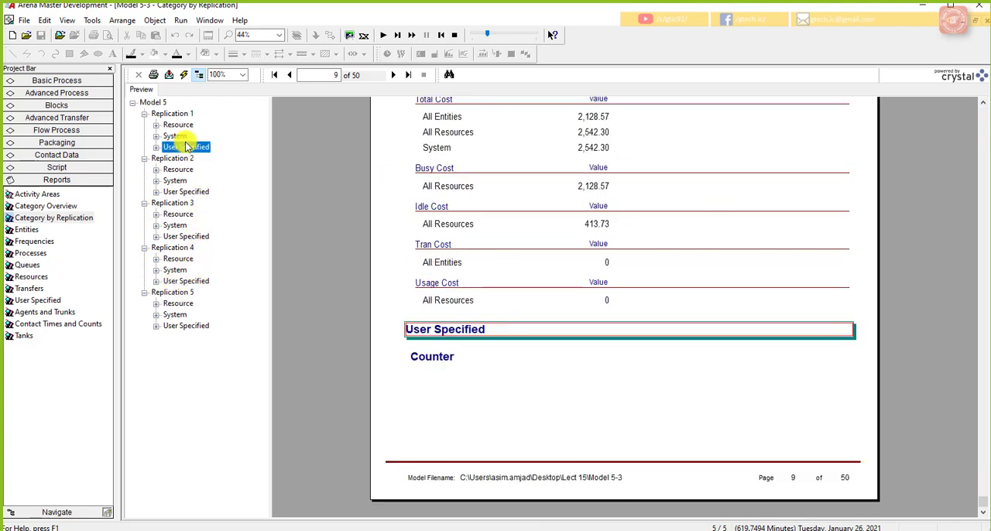
click(172, 136)
click(172, 126)
click(173, 114)
click(155, 147)
click(167, 158)
click(188, 158)
click(197, 168)
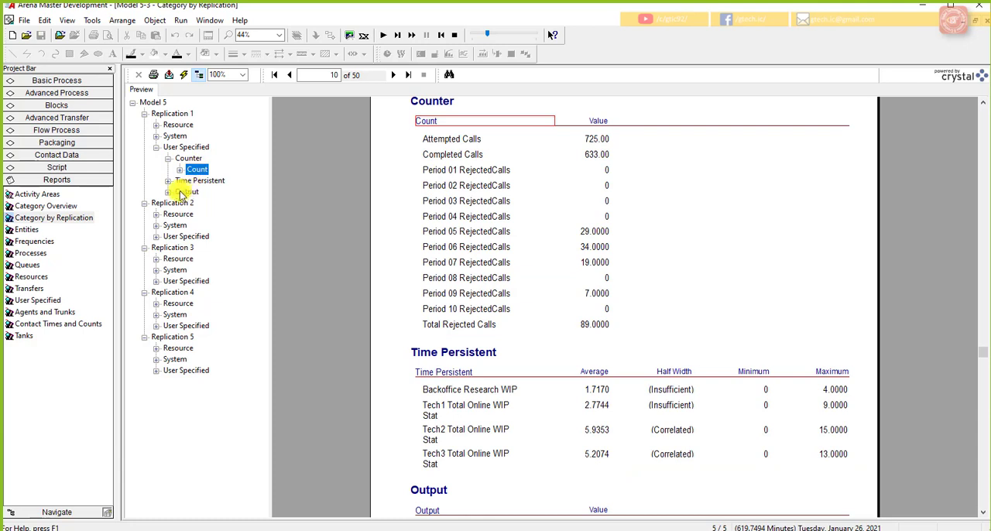
click(167, 191)
click(180, 203)
click(215, 225)
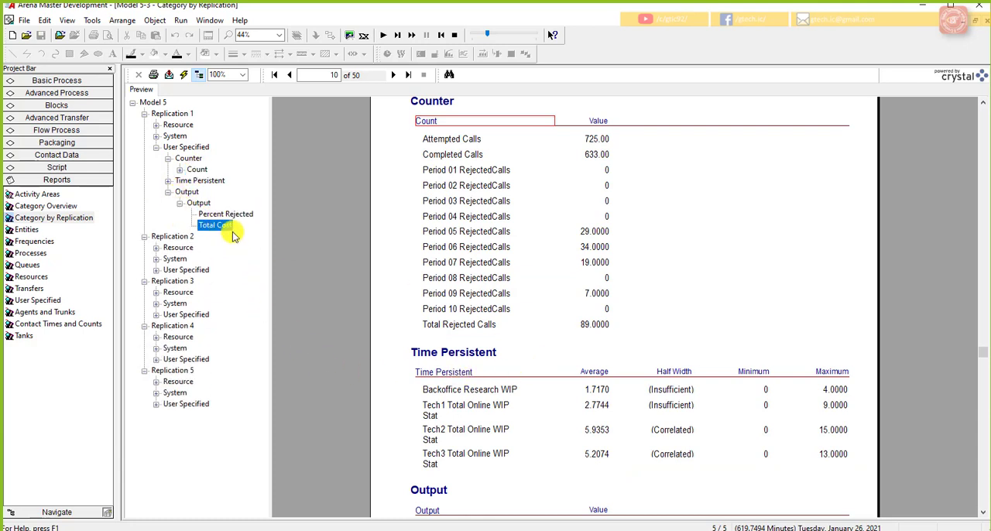
click(175, 237)
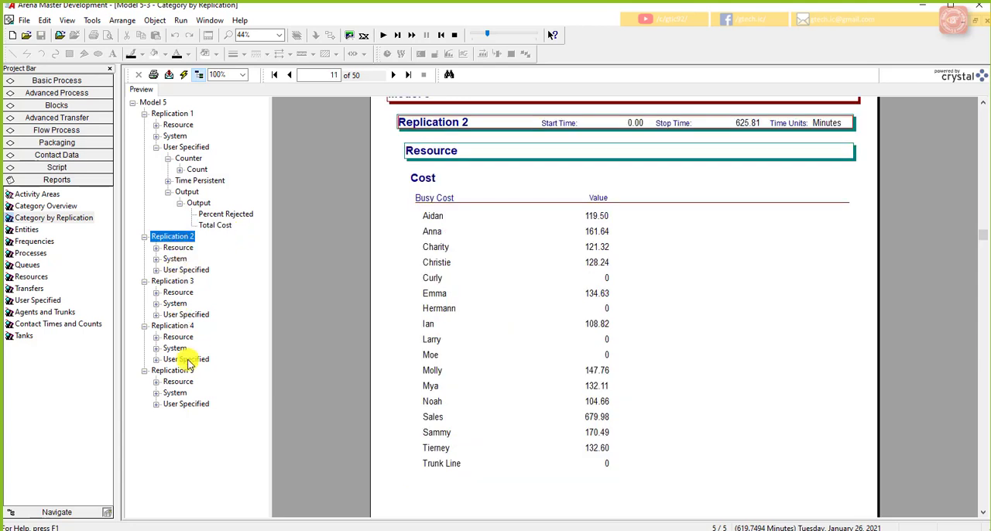
Step: Compare the Category Overview with the Category by Replication report, viewing the resource costs of Replications 1 and 2
click(69, 207)
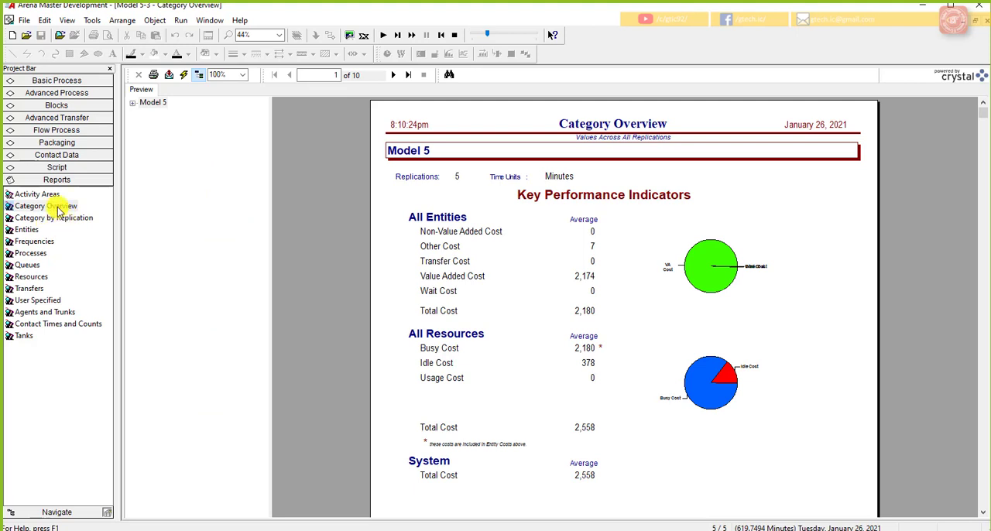
click(58, 209)
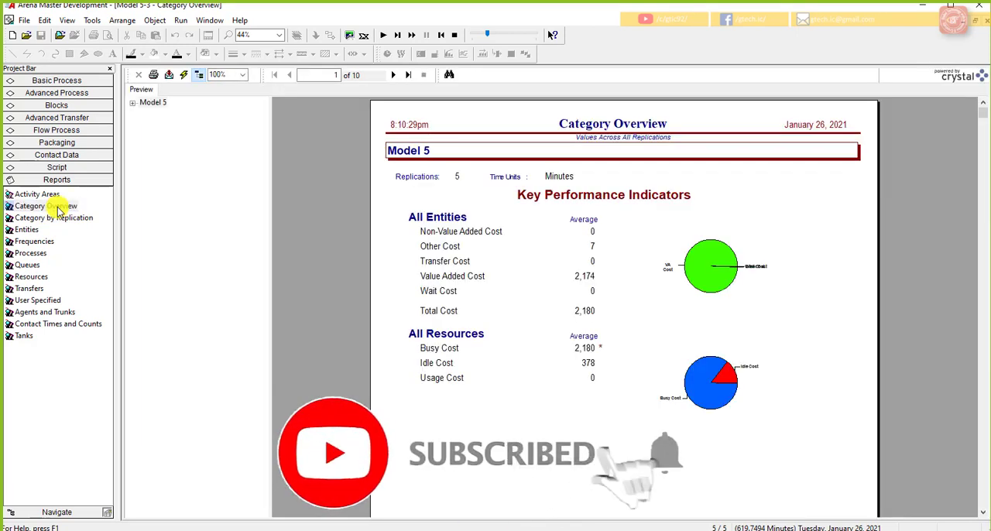
click(59, 209)
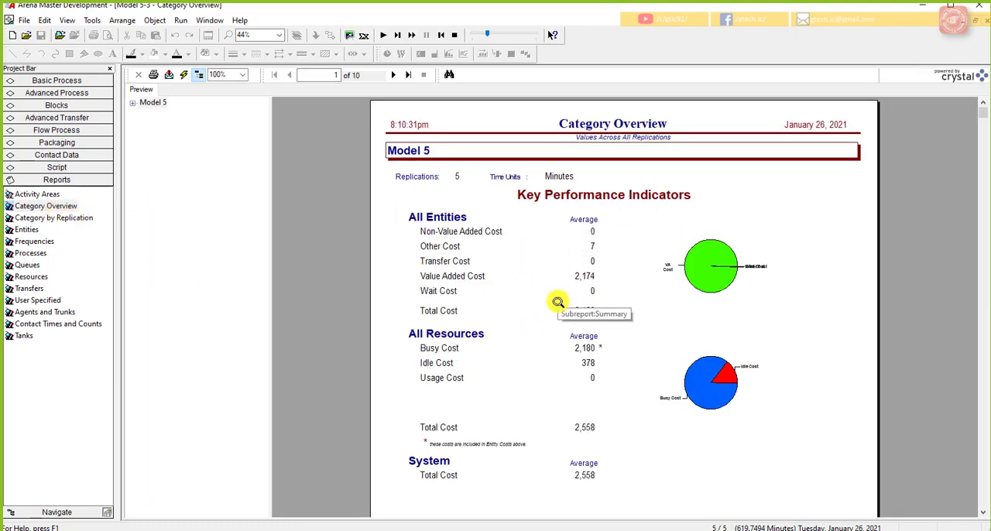
click(74, 218)
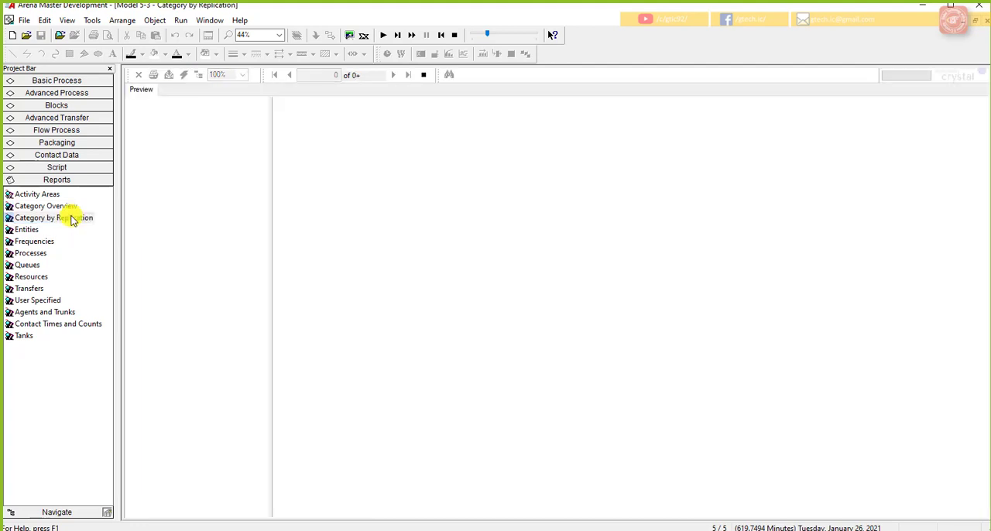
click(132, 102)
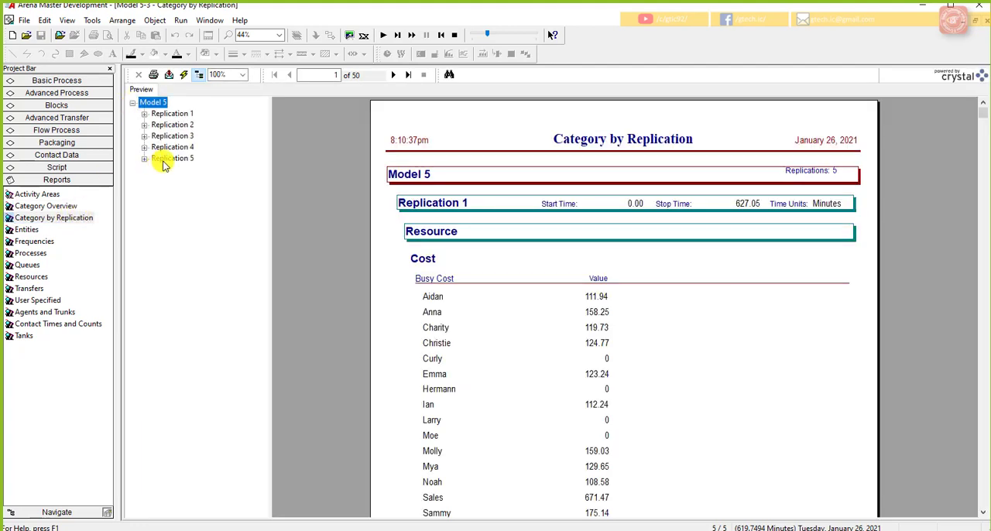
click(171, 158)
click(172, 136)
click(172, 113)
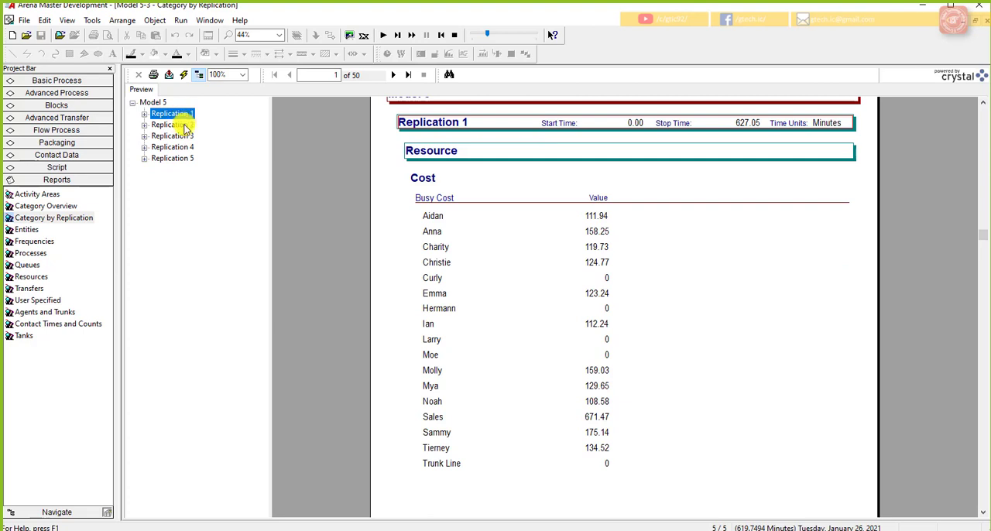
click(184, 126)
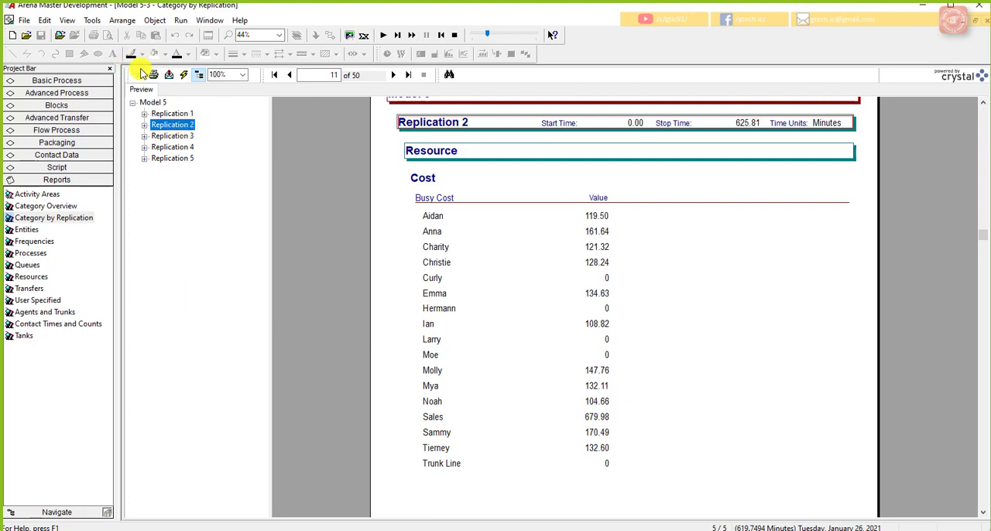
Step: Check the export formats and destinations for the Category by Replication report, including Separated Values (CSV), and cancel the export
click(168, 75)
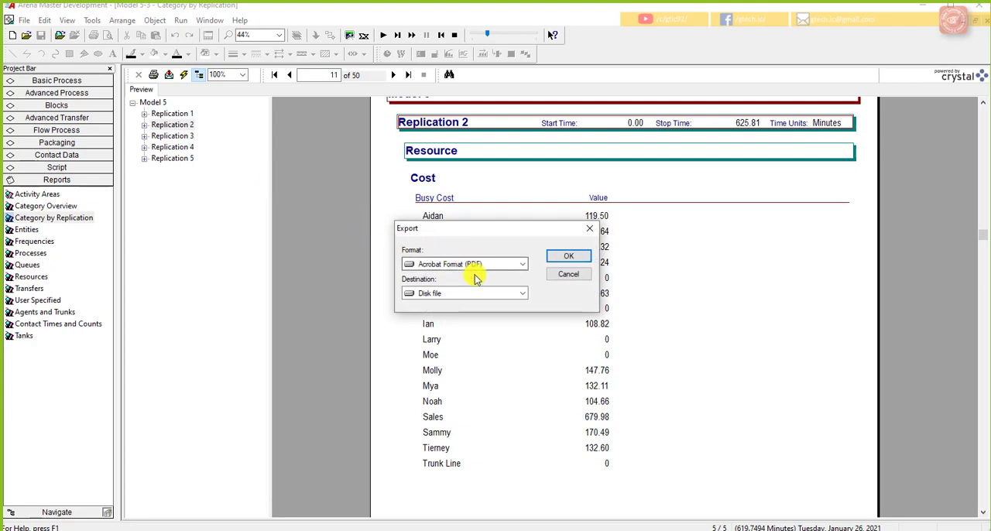
click(521, 264)
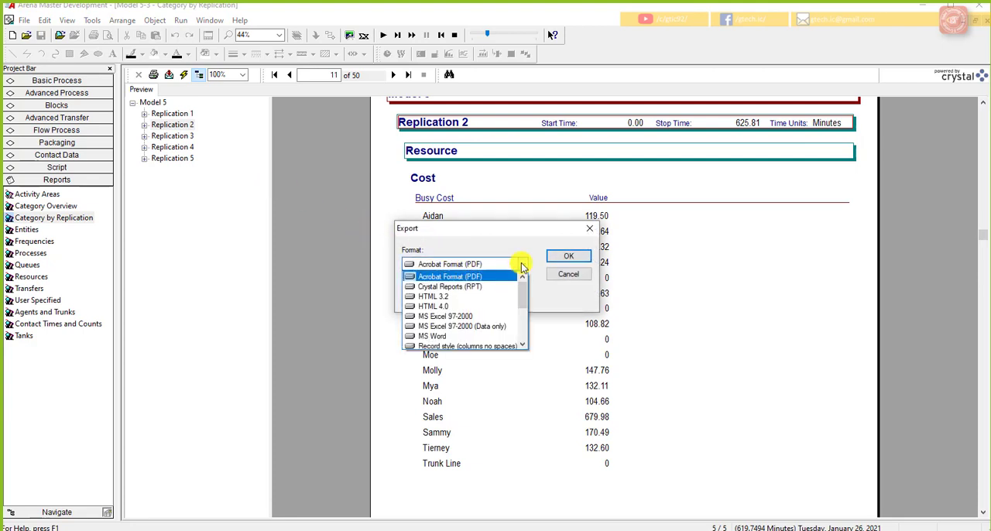
click(521, 264)
click(519, 295)
click(517, 292)
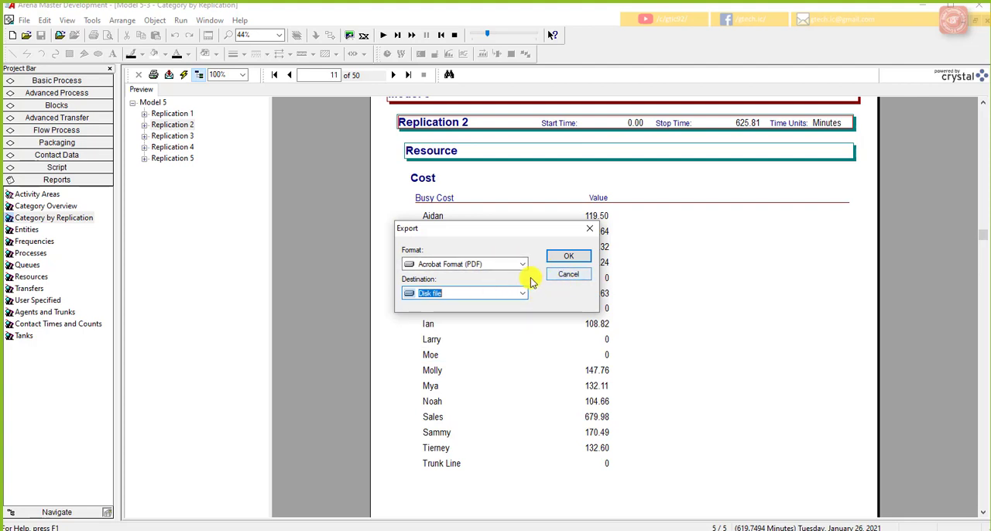
click(518, 265)
drag(521, 304, 521, 337)
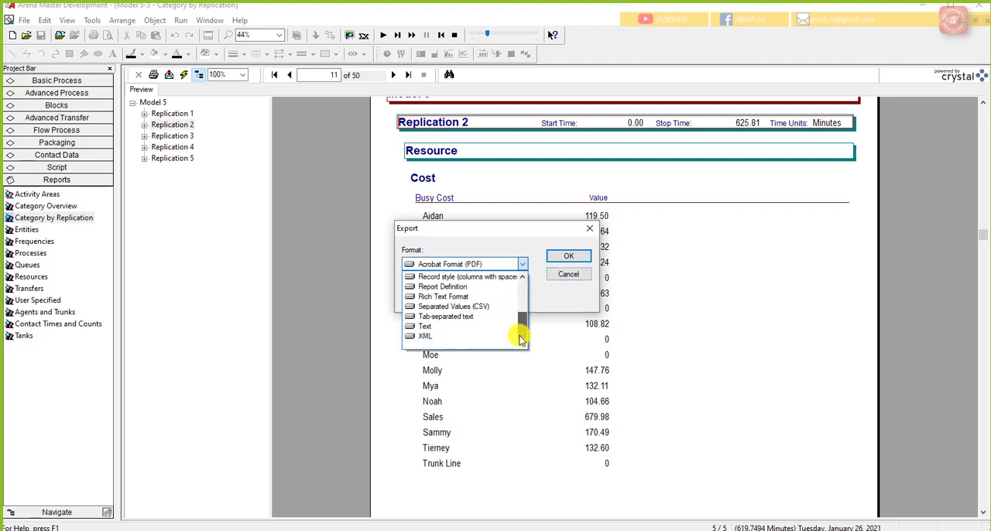
click(480, 308)
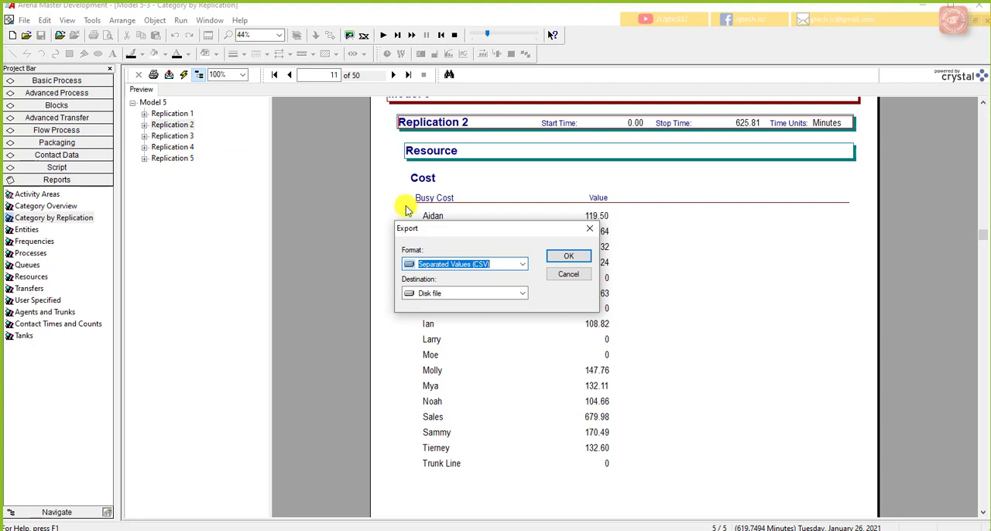
click(567, 276)
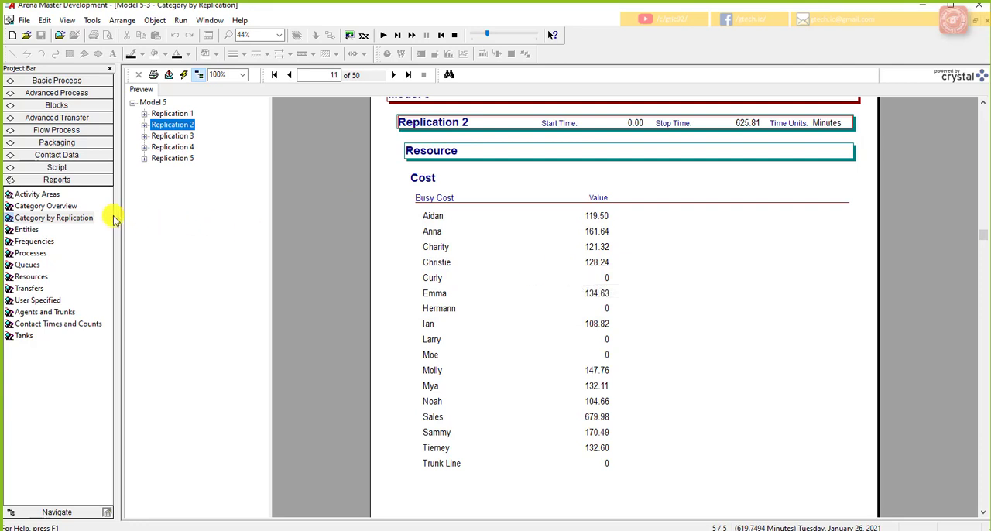
Step: Show the Category Overview report once more, end the simulation run and close the report
click(45, 206)
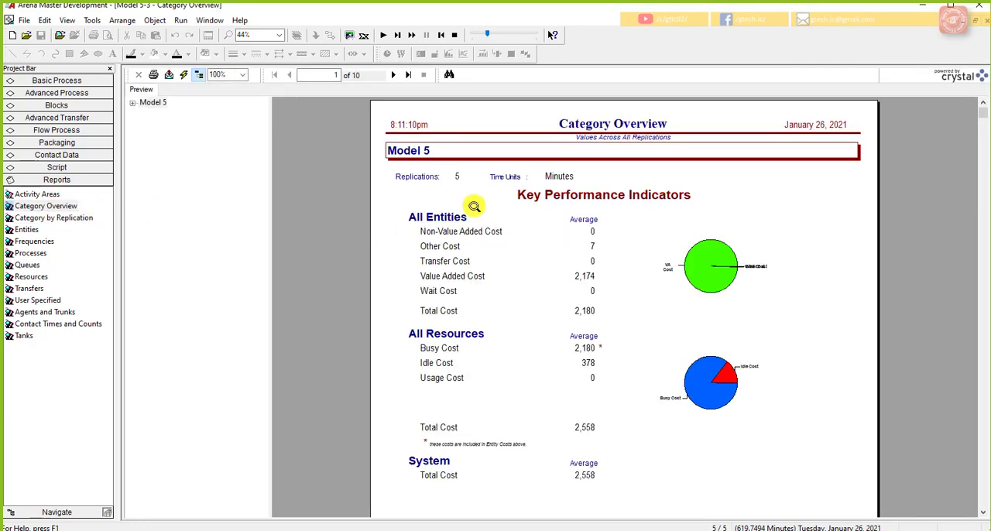
click(454, 35)
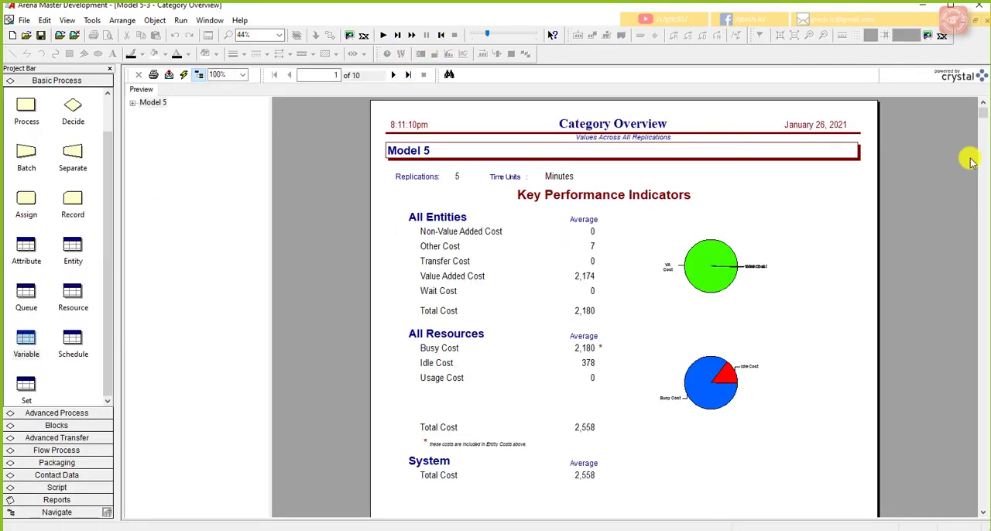
click(977, 20)
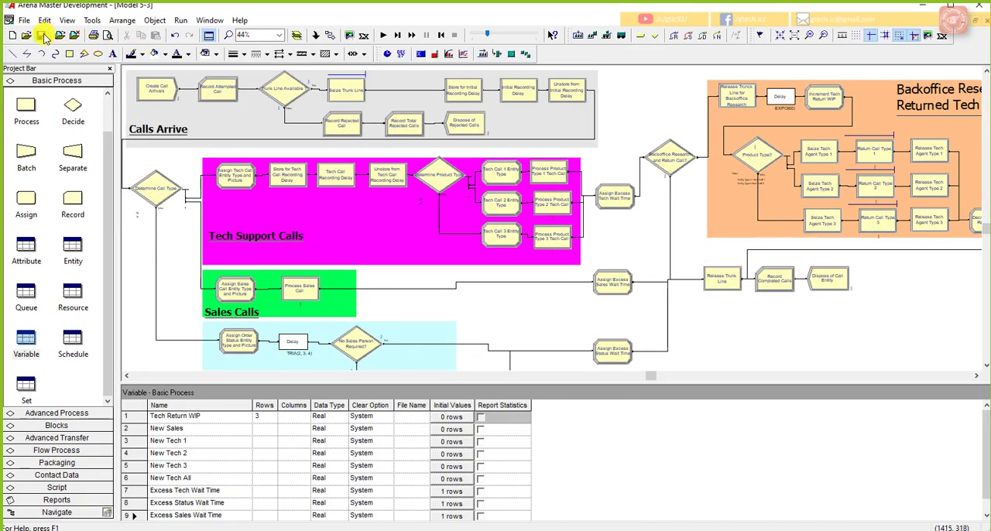
Step: Save a copy of the model in the Lect 15 folder as "Model 5-3 add resources"
click(24, 20)
click(35, 93)
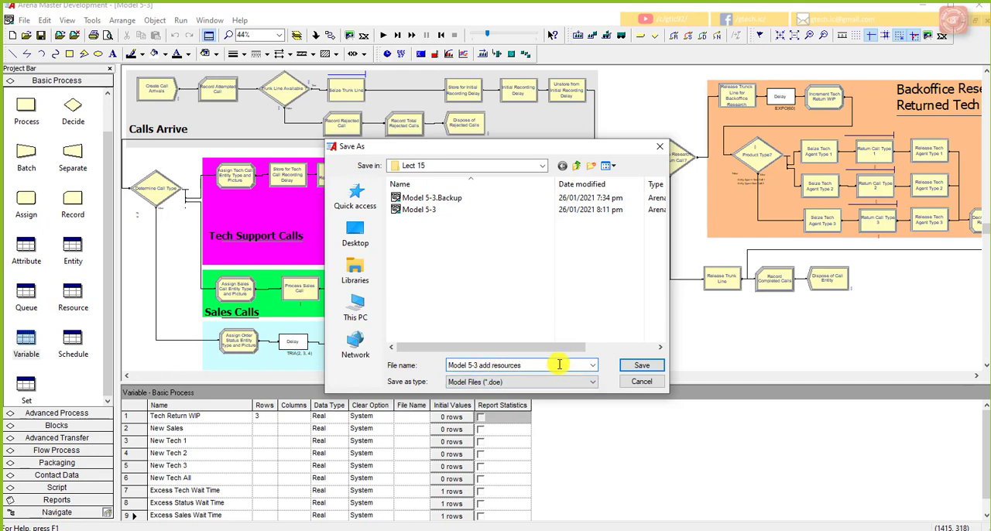
click(633, 365)
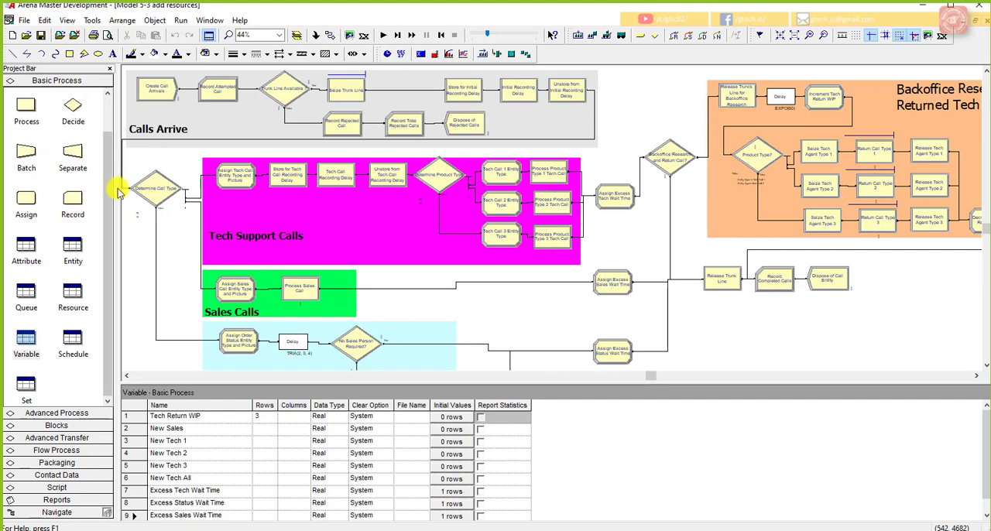
Step: Set the fixed capacity of the Trunk Line resource to 29 in the Resource data module
click(75, 300)
drag(548, 385, 577, 305)
click(301, 363)
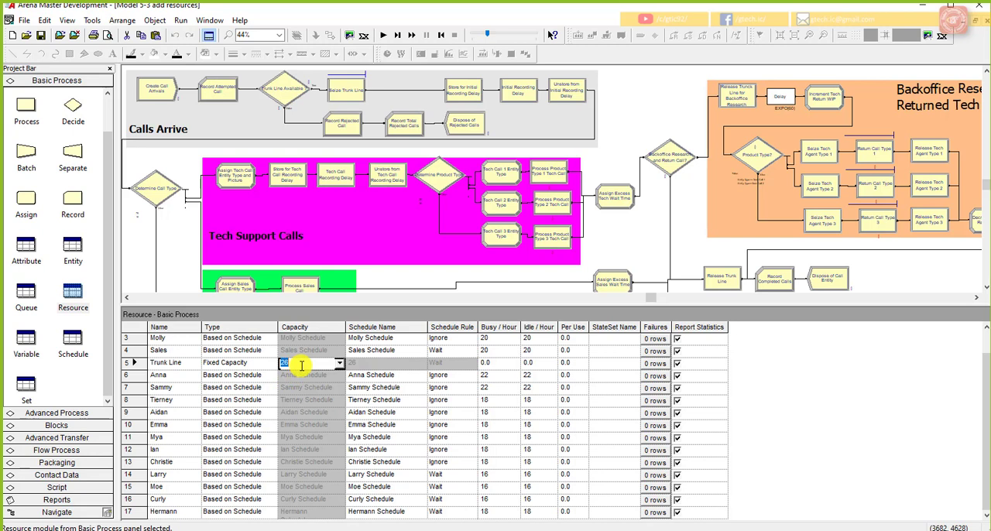
text(29)
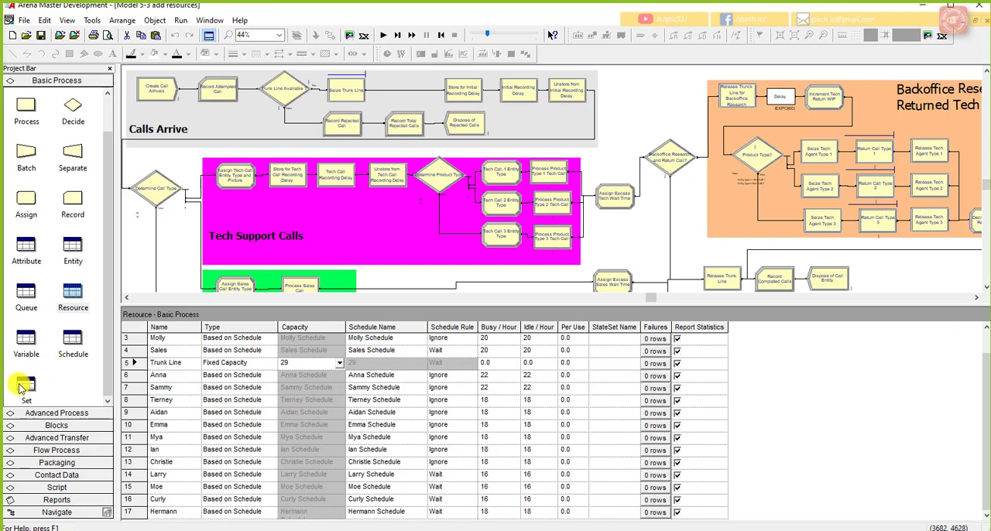
Step: In the Variable data module, set the initial value of New Tech 1 to 3
click(26, 341)
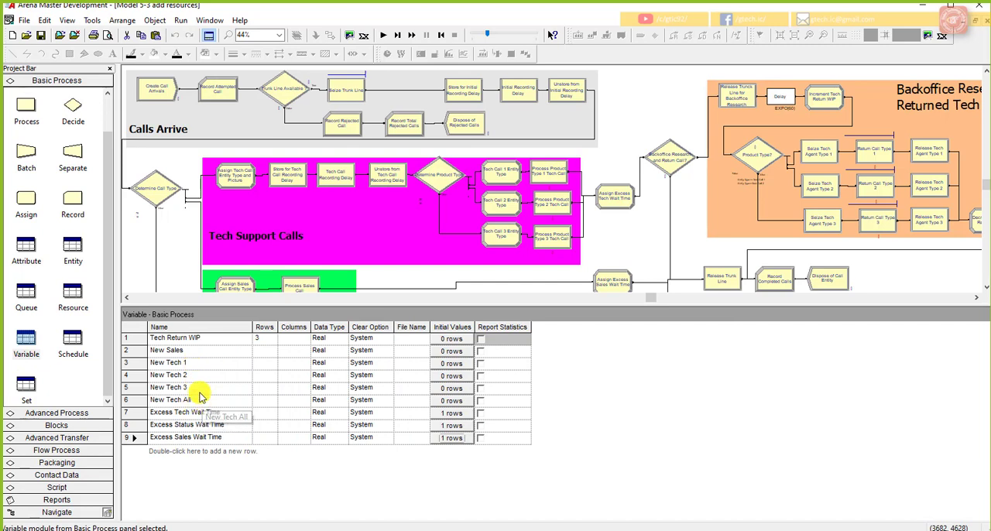
click(449, 364)
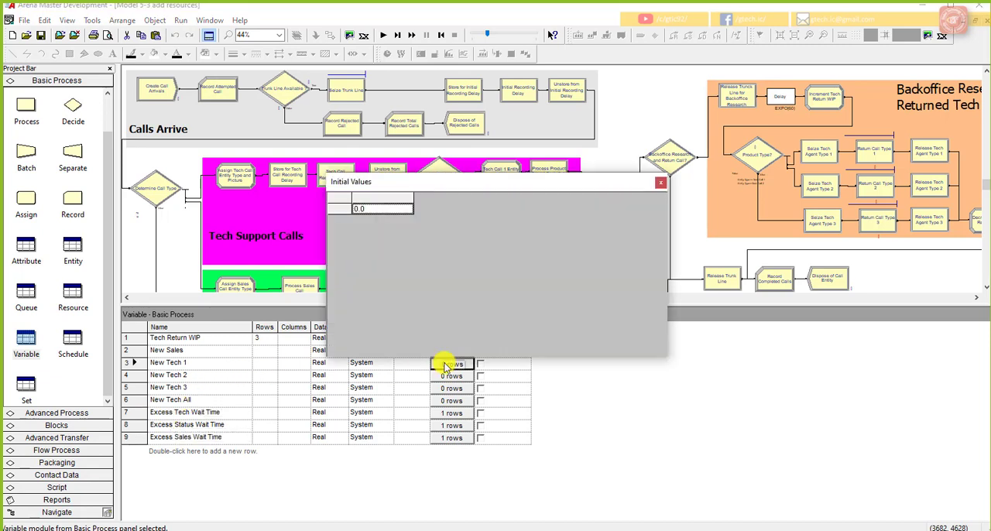
double_click(374, 209)
drag(374, 211, 351, 211)
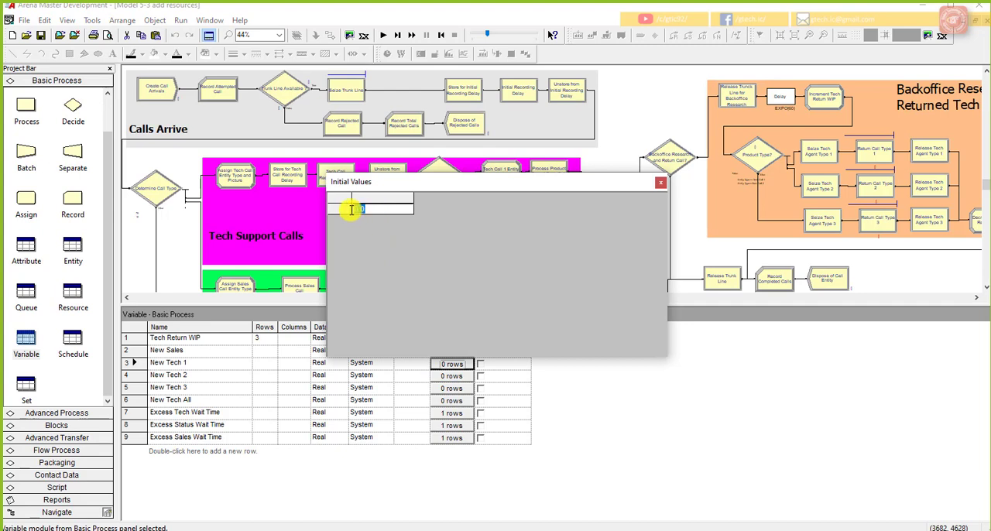
text(3)
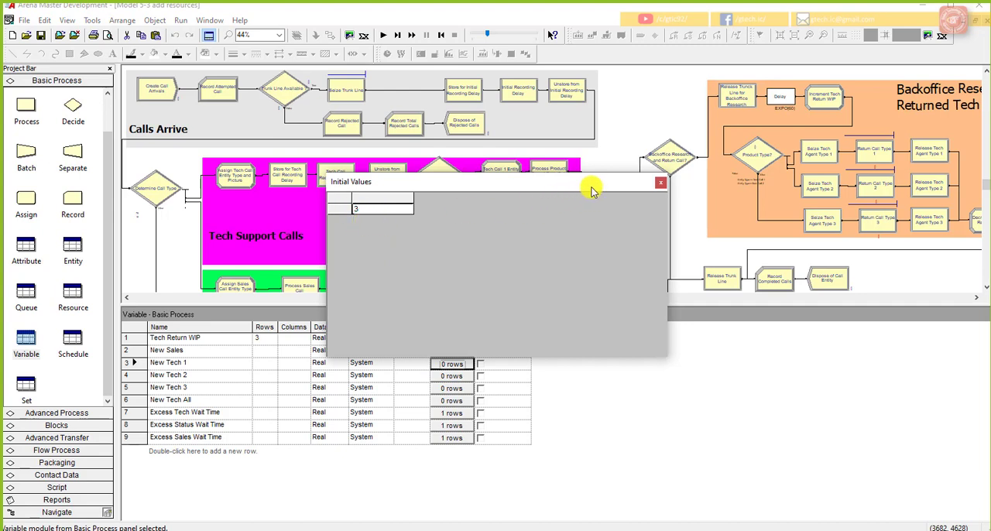
click(664, 185)
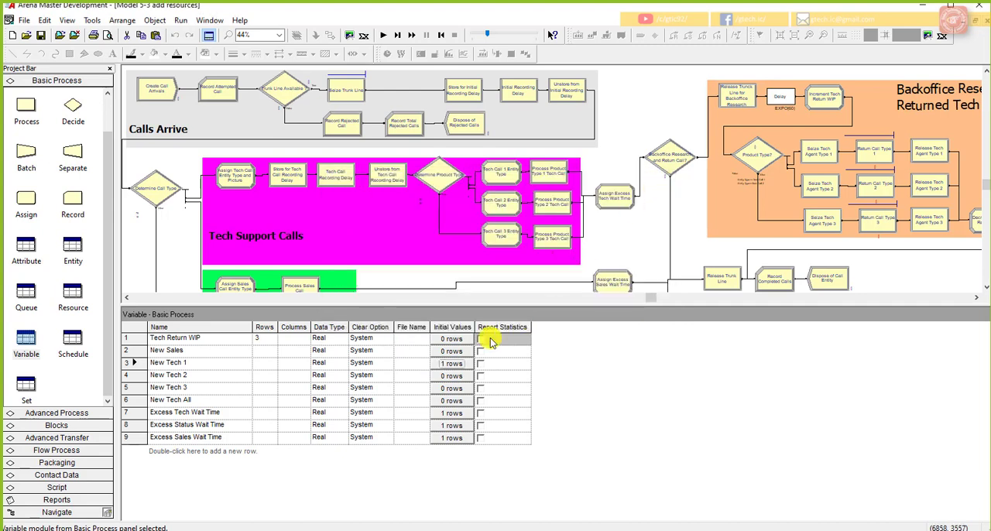
Step: Set the initial value of the New Tech 2 variable to 3
click(462, 377)
drag(369, 210, 348, 209)
text(3)
click(660, 183)
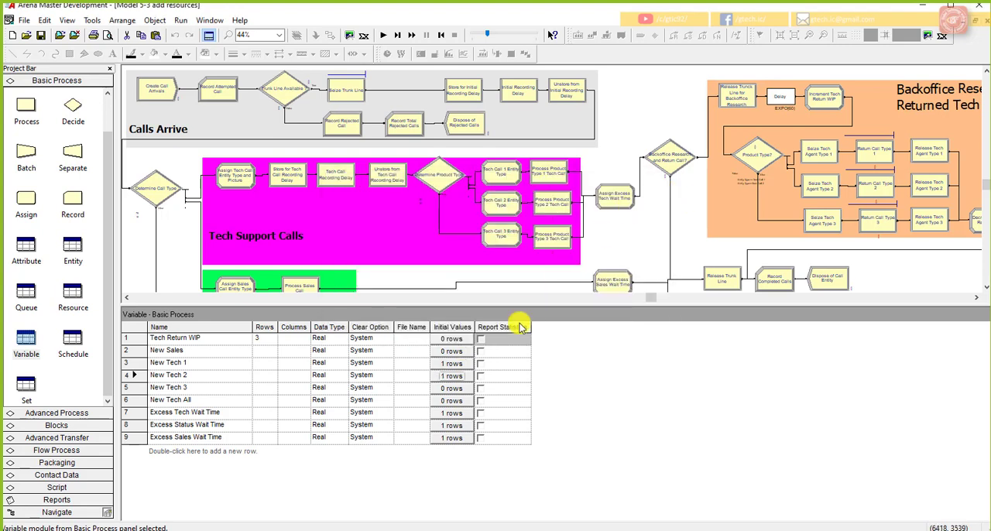
Step: Set the initial value of the New Tech 3 variable to 3
click(463, 389)
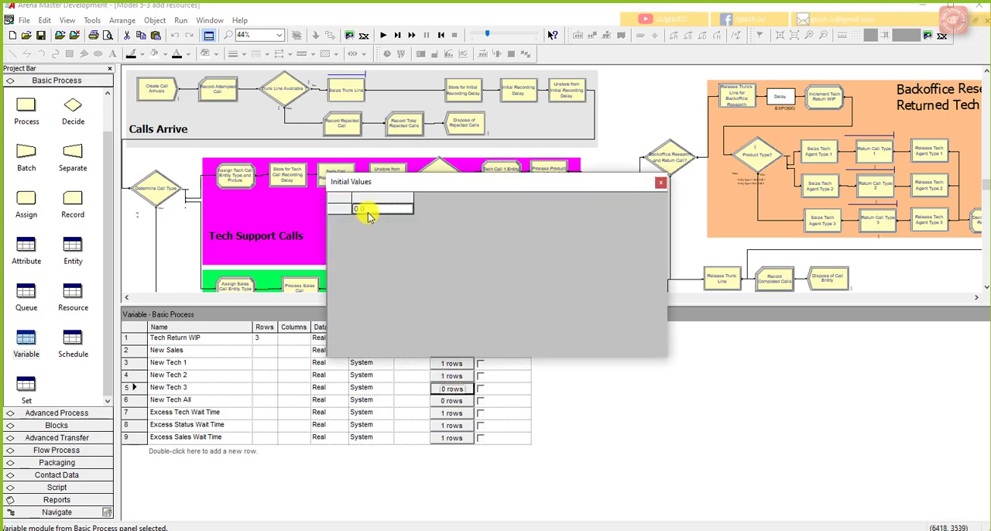
drag(359, 210, 368, 212)
text(3)
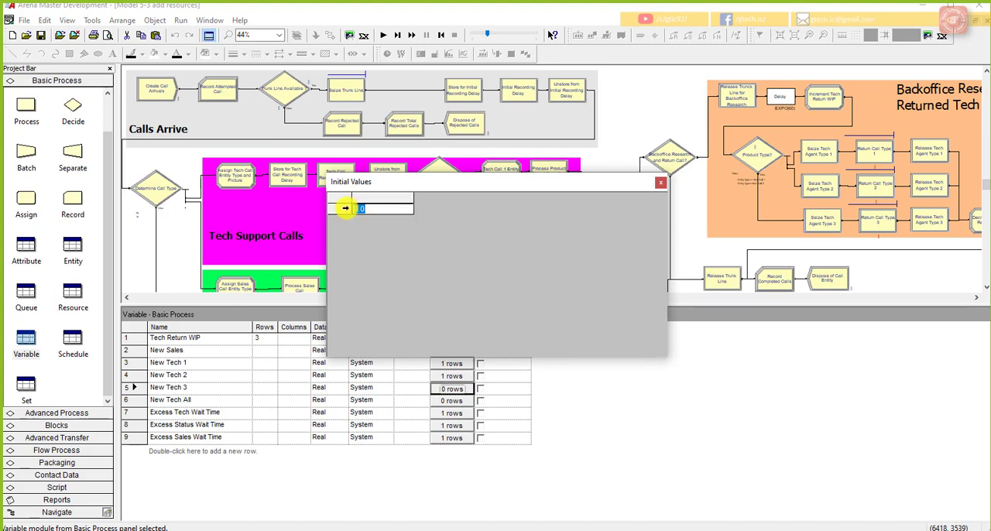
click(660, 186)
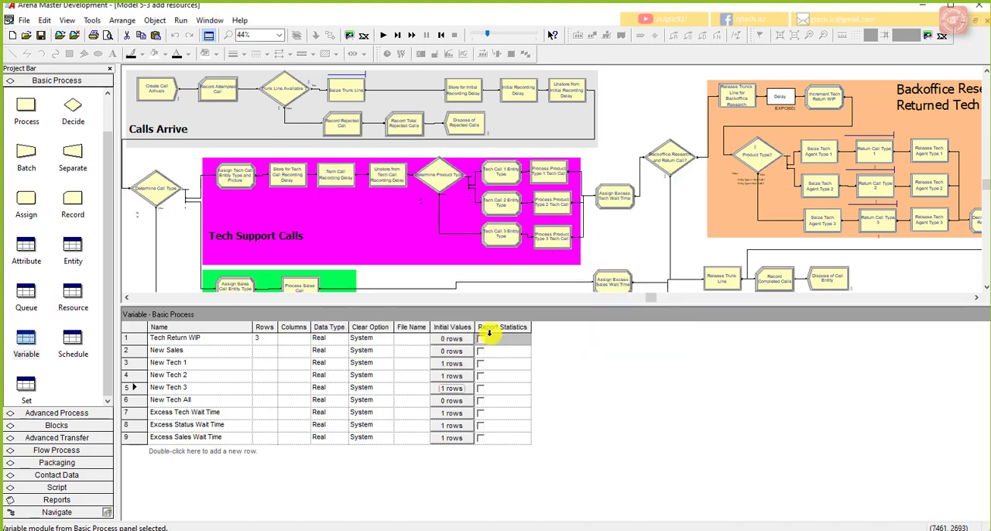
Step: Set the initial value of the New Tech All variable to 3
click(449, 401)
right_click(378, 211)
click(377, 212)
right_click(373, 210)
click(372, 211)
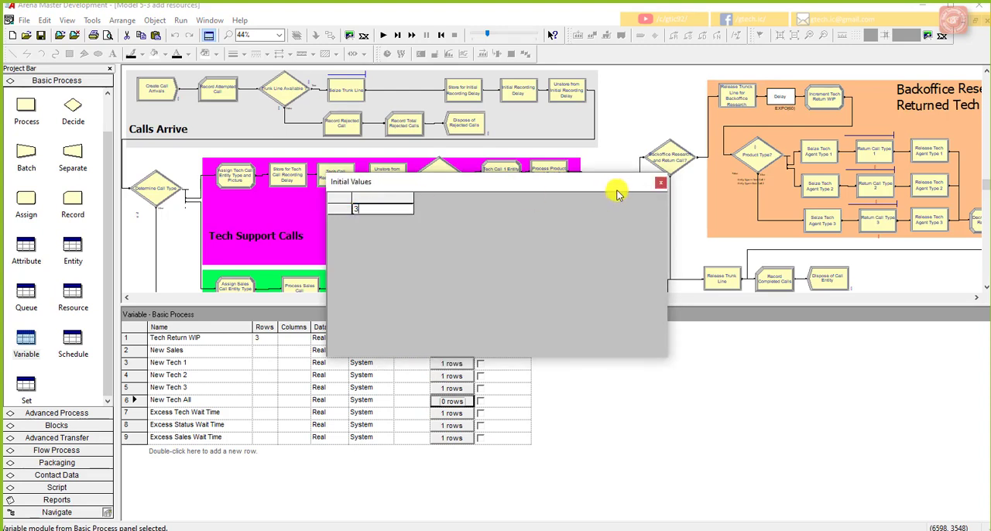
click(661, 182)
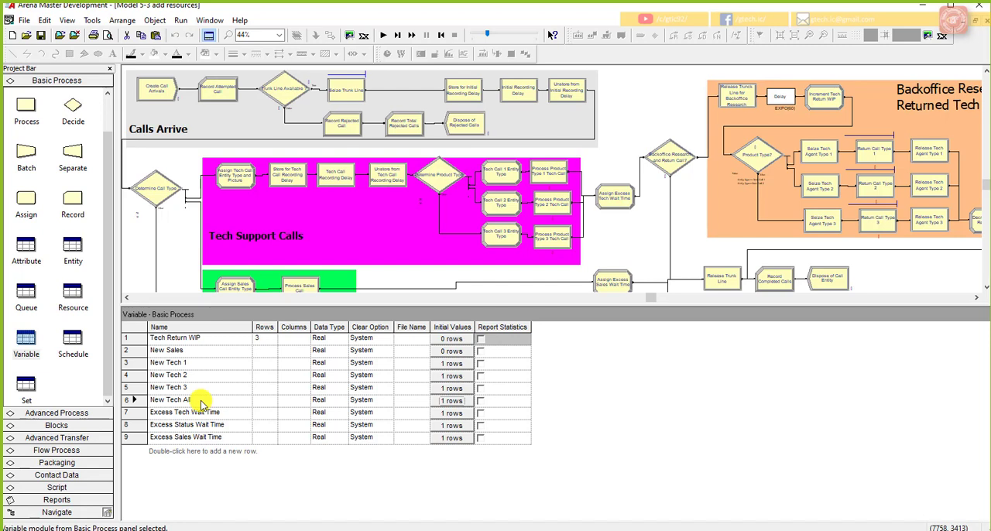
Step: Save the add resources model and run its simulation in fast-forward mode
click(201, 402)
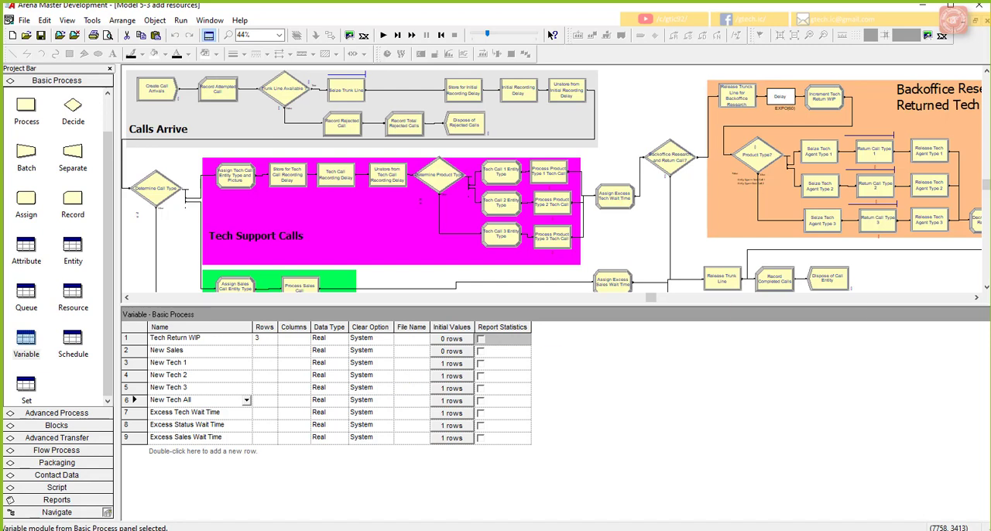
right_click(188, 231)
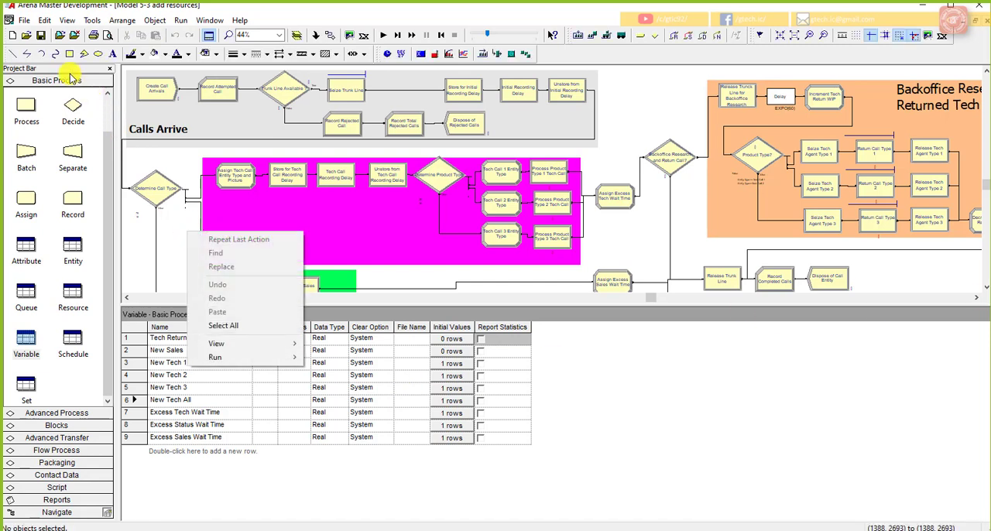
right_click(41, 37)
click(39, 35)
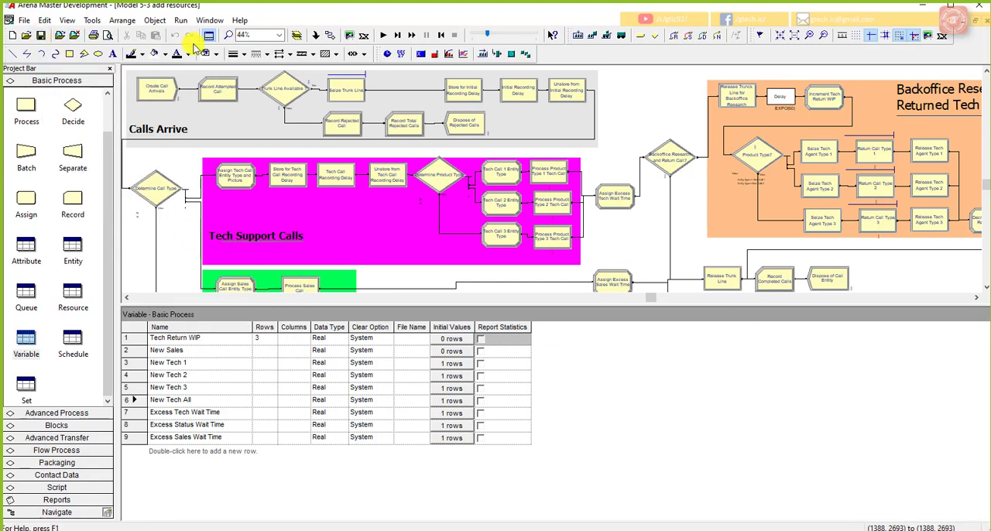
click(382, 35)
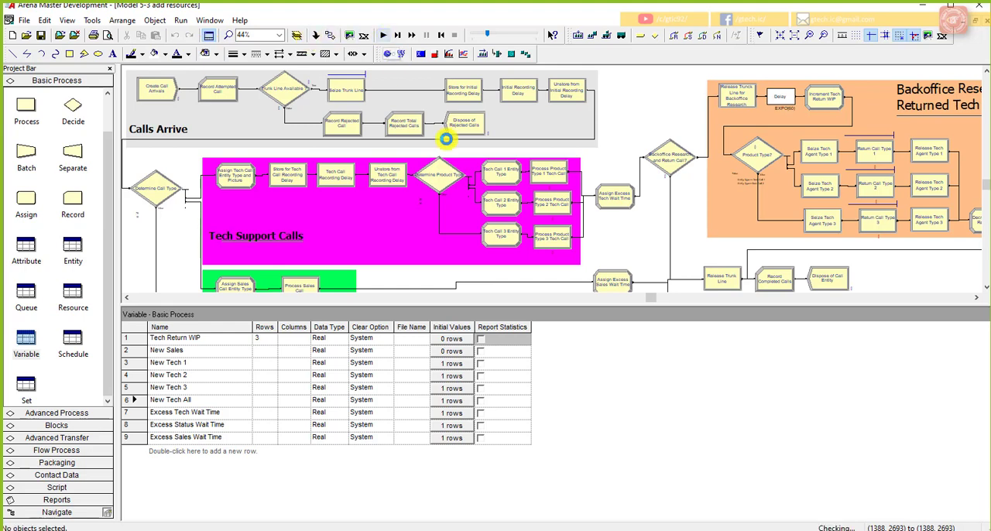
click(411, 35)
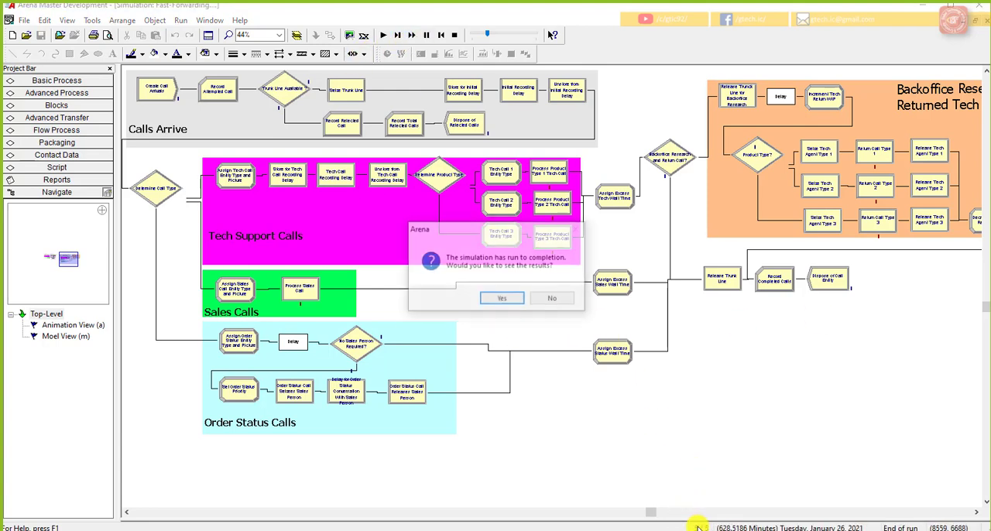
Step: Show the simulation results and examine the user-specified Percent Rejected and Total Cost outputs in the Category Overview report
click(507, 301)
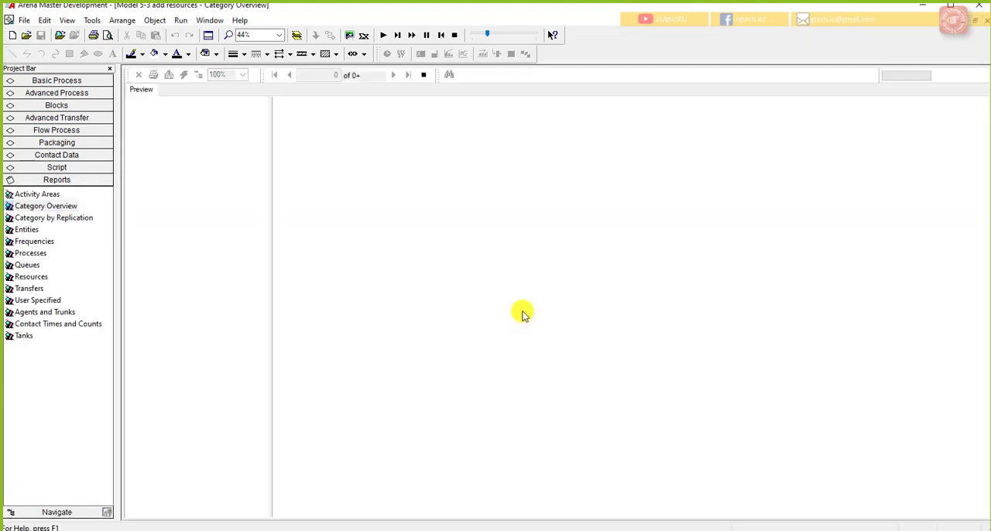
right_click(135, 105)
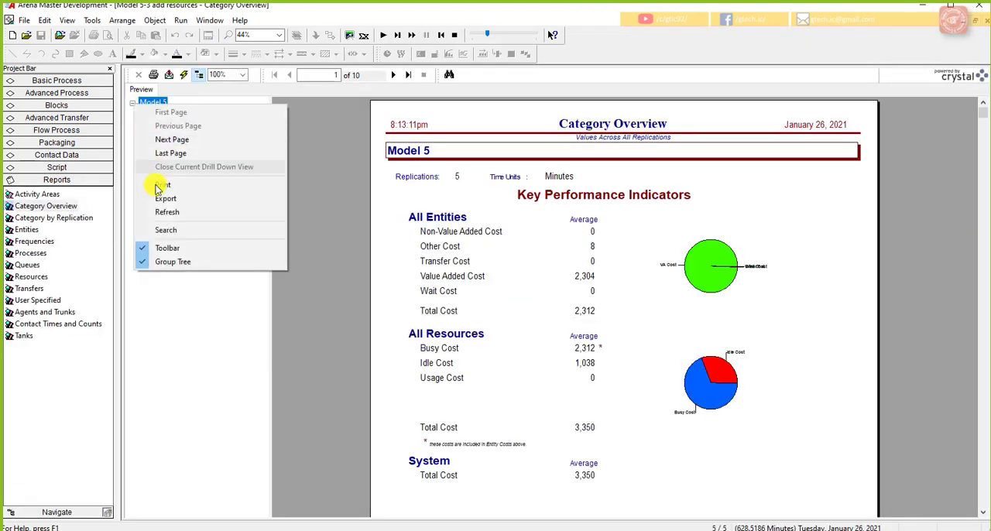
click(133, 102)
click(144, 125)
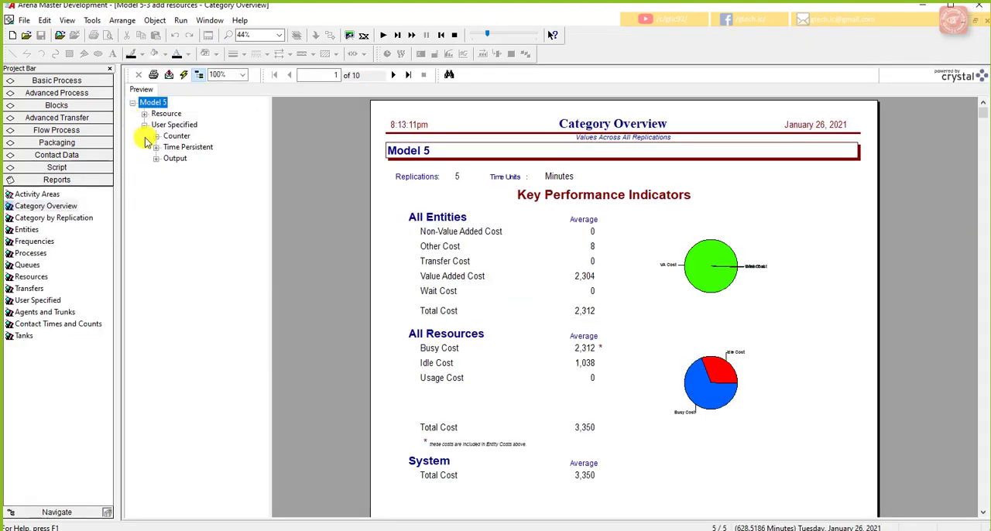
click(156, 158)
click(168, 168)
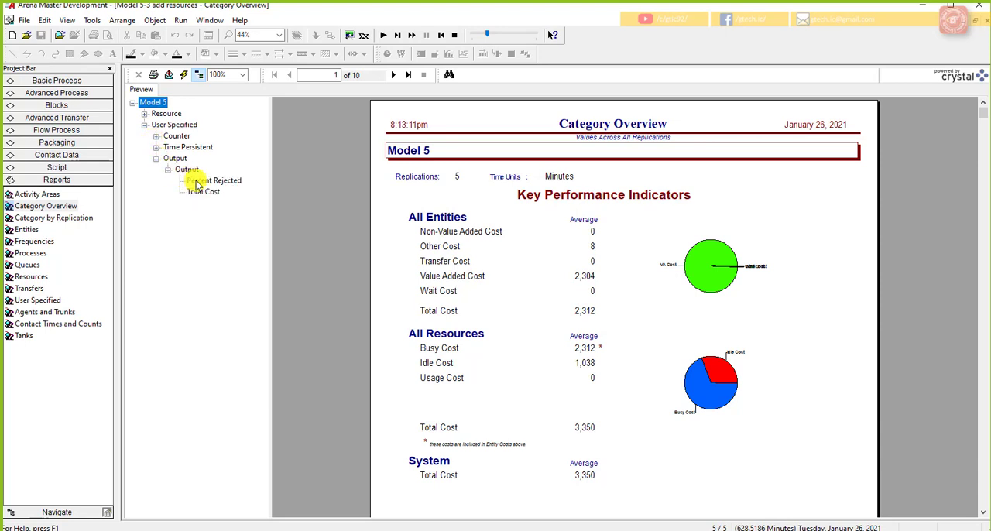
right_click(198, 182)
click(681, 310)
scroll(660, 309, up, 4)
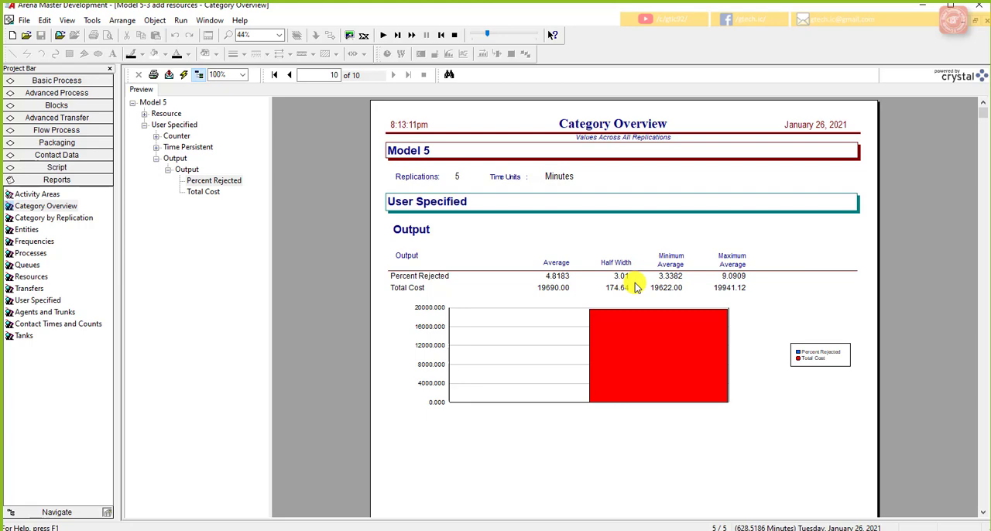
Step: End the simulation run and close the Category Overview report to return to the model
click(455, 35)
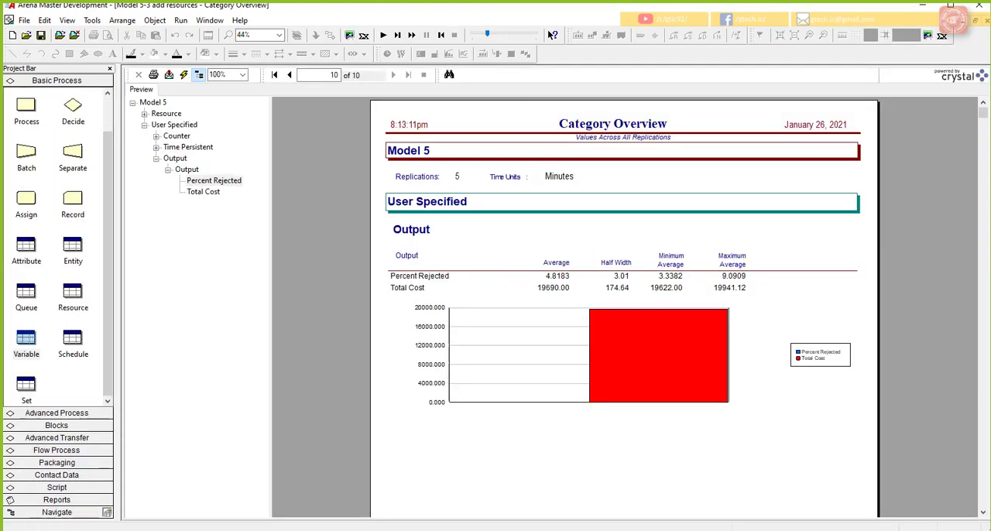
click(983, 24)
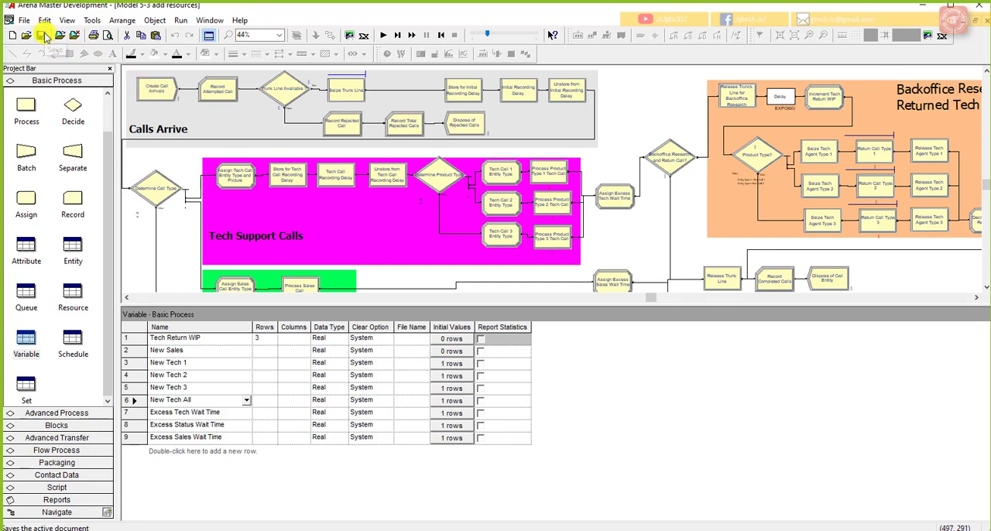
click(596, 183)
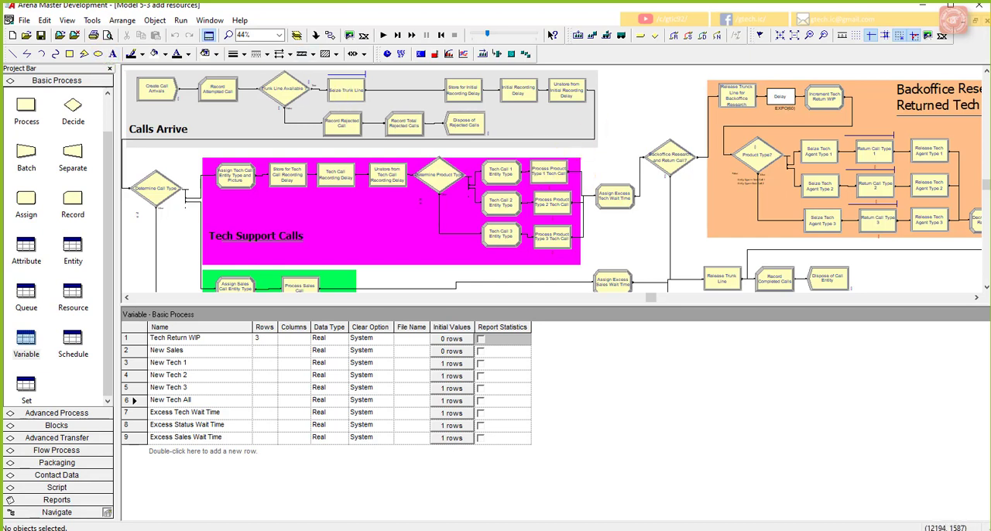
Step: Open the Model 5-3 file from the Lect 15 folder
click(26, 20)
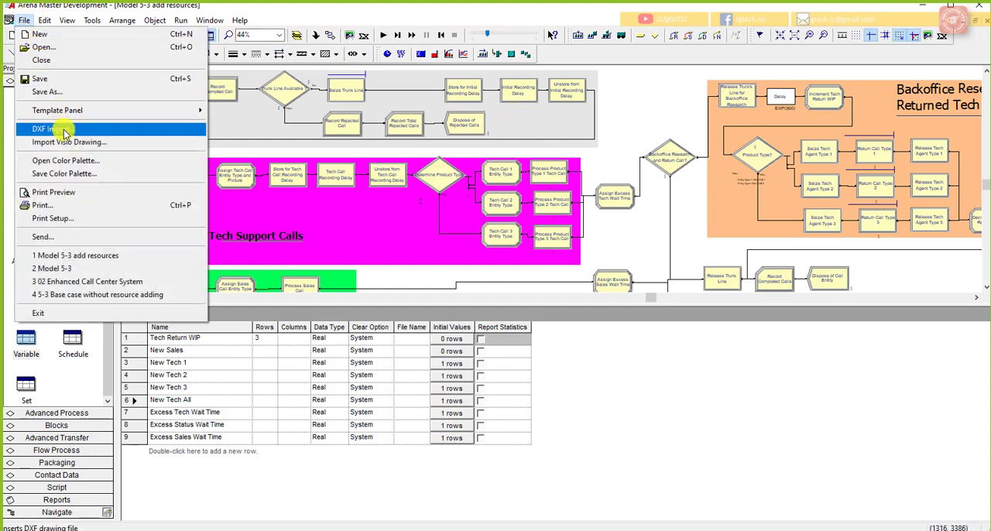
click(47, 47)
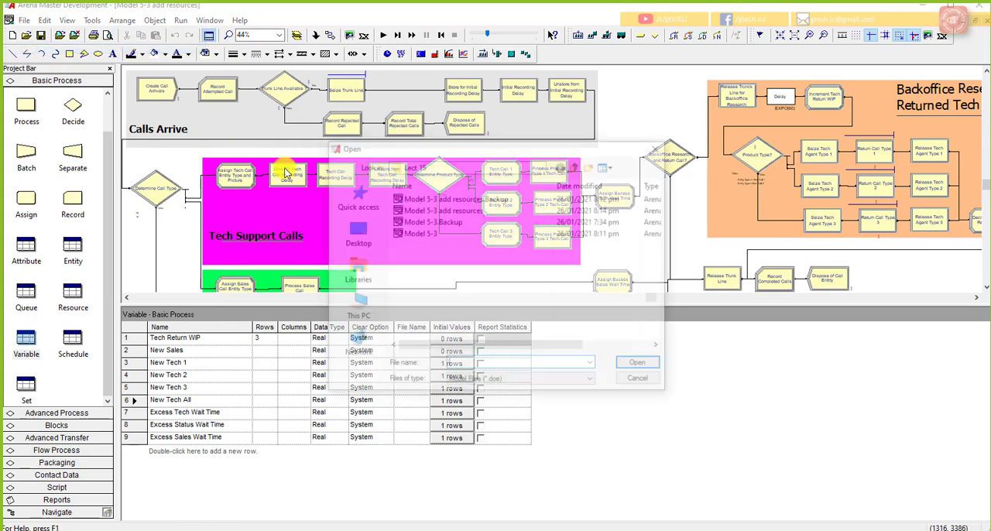
click(430, 233)
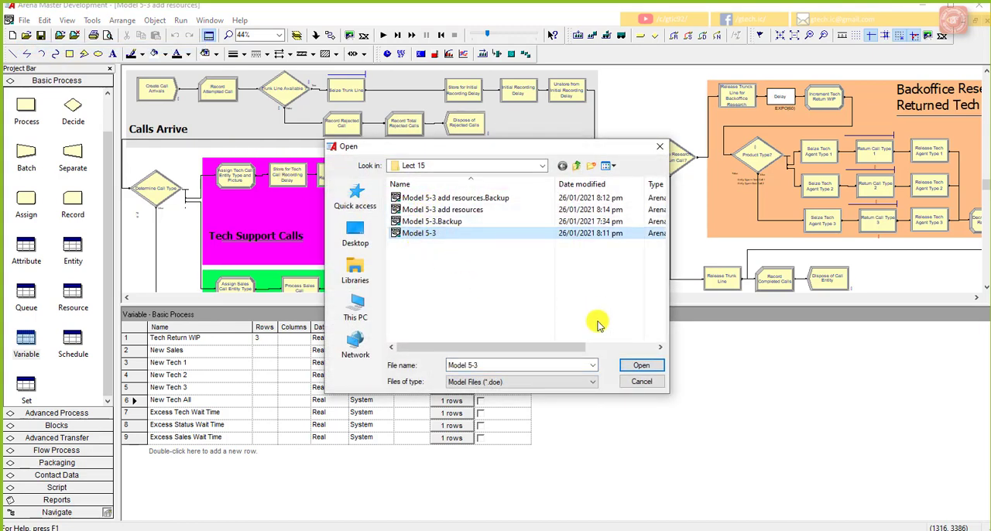
click(640, 367)
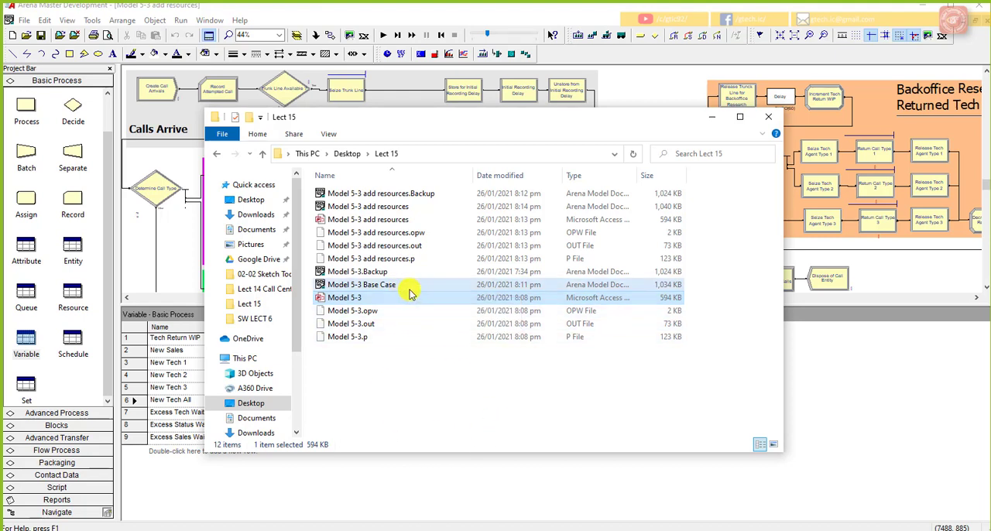
Step: Open the "Model 5-3 Base Case" Arena model from the Lect 15 folder in File Explorer
click(410, 287)
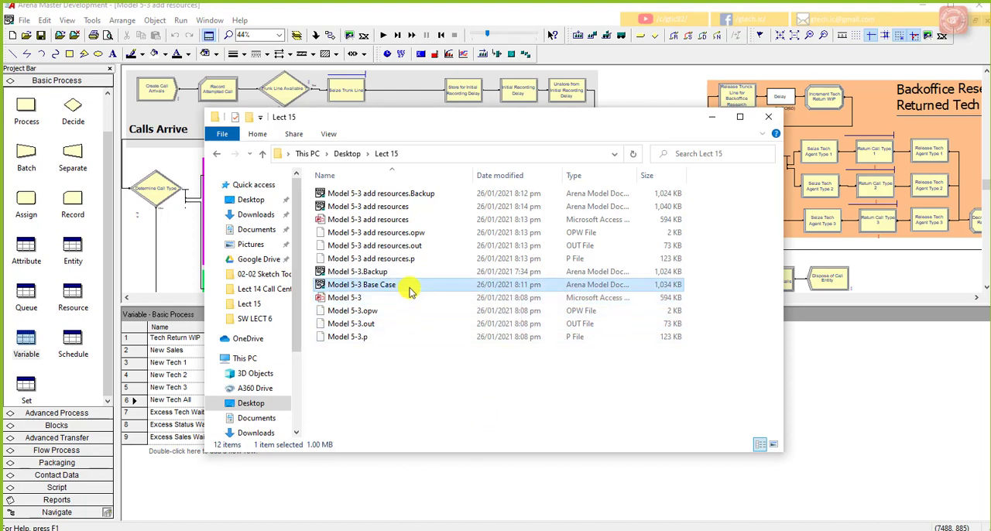
click(387, 207)
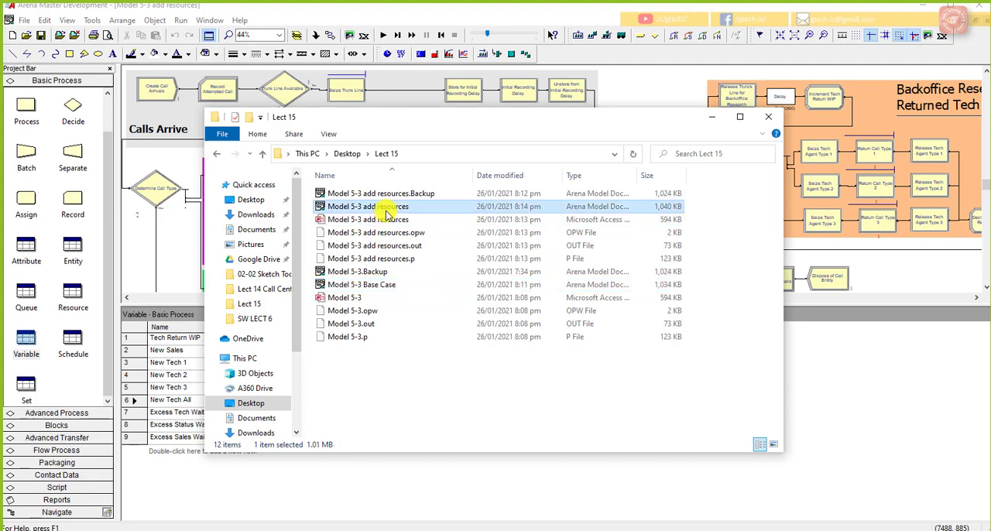
double_click(390, 286)
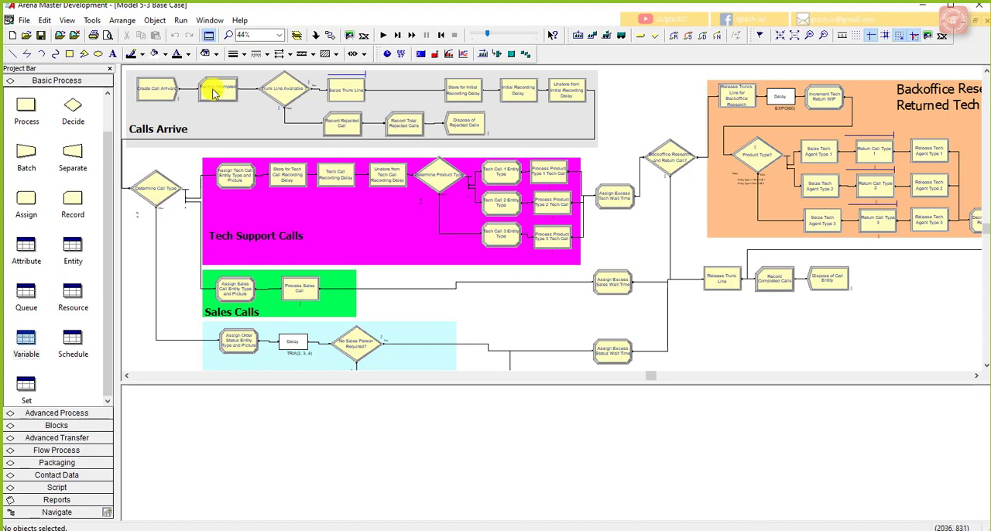
Step: Set the number of replications to 10 in the base case model's run setup and start the simulation
click(179, 21)
click(178, 33)
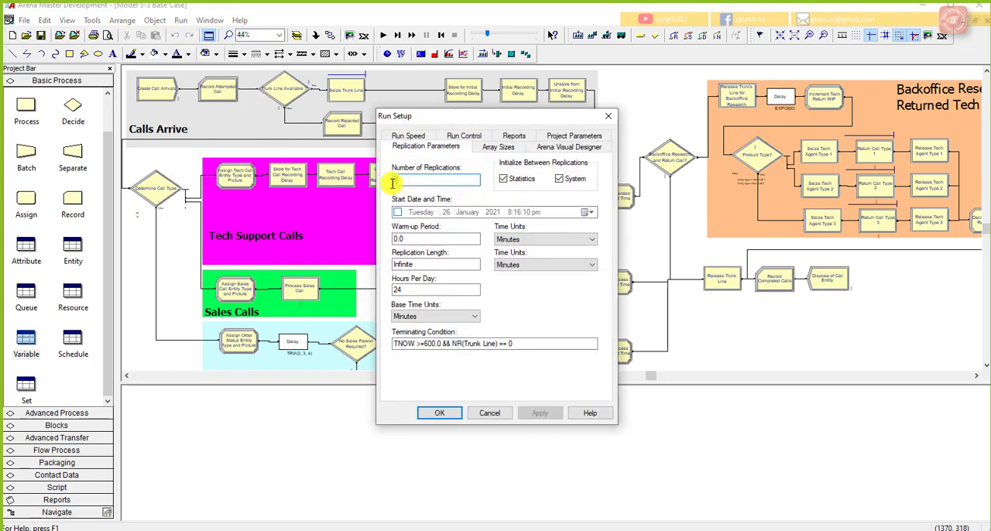
text(10)
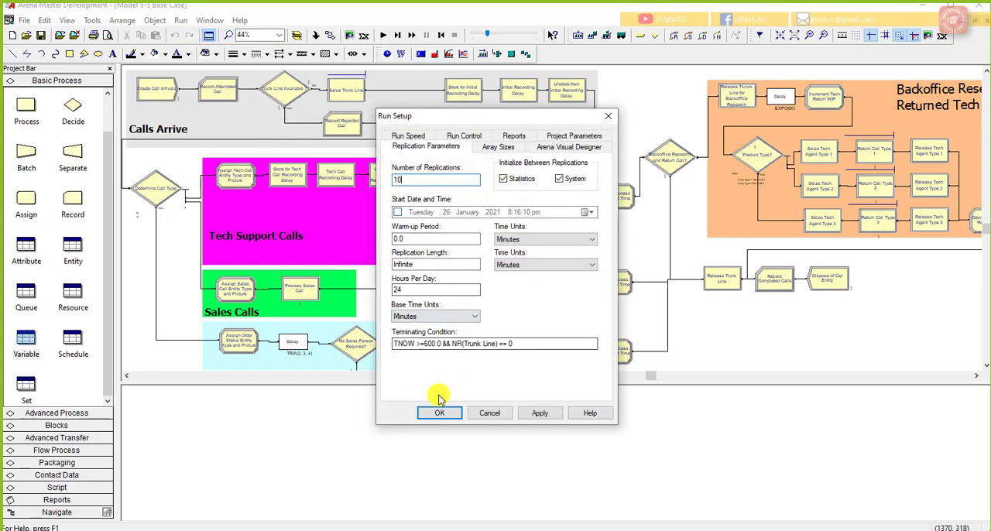
click(534, 413)
click(442, 413)
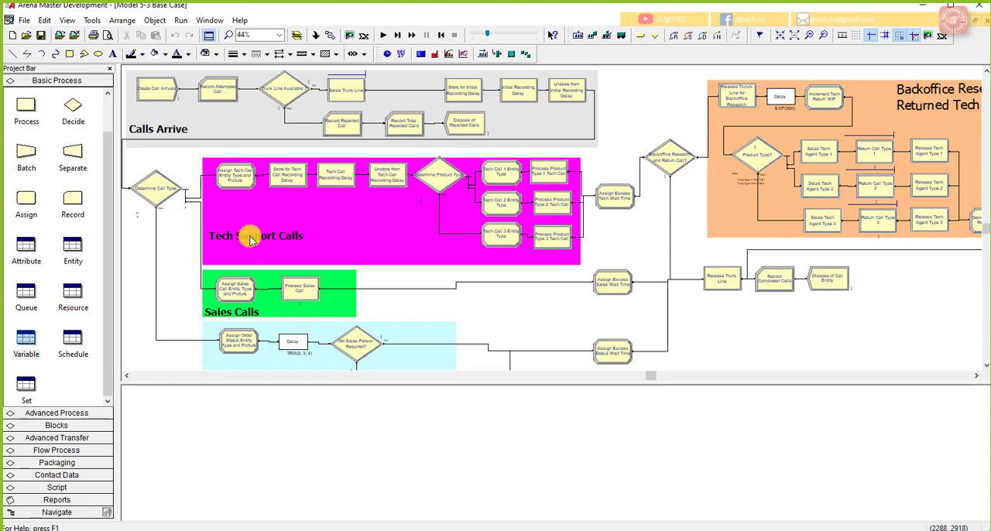
click(382, 35)
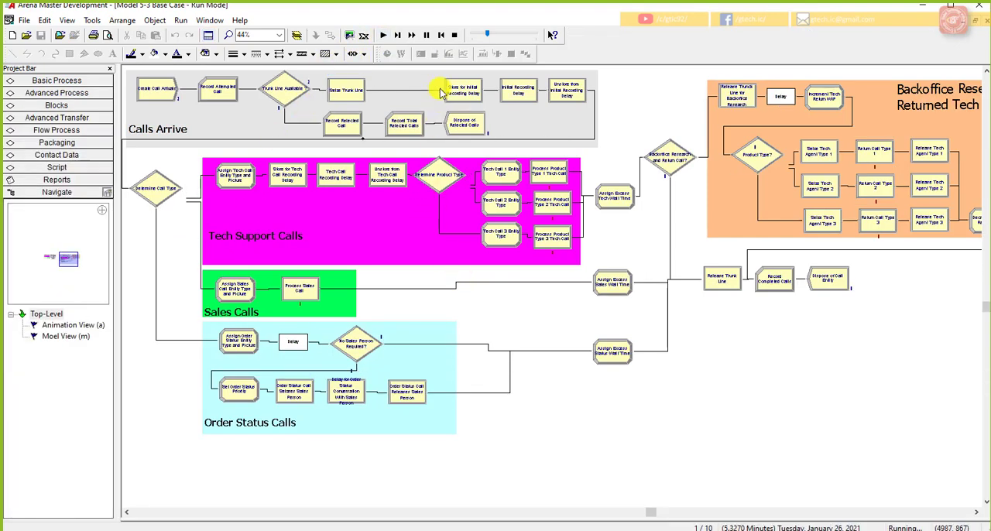
Step: Fast-forward the base case simulation to completion and open its Category Overview results
click(411, 35)
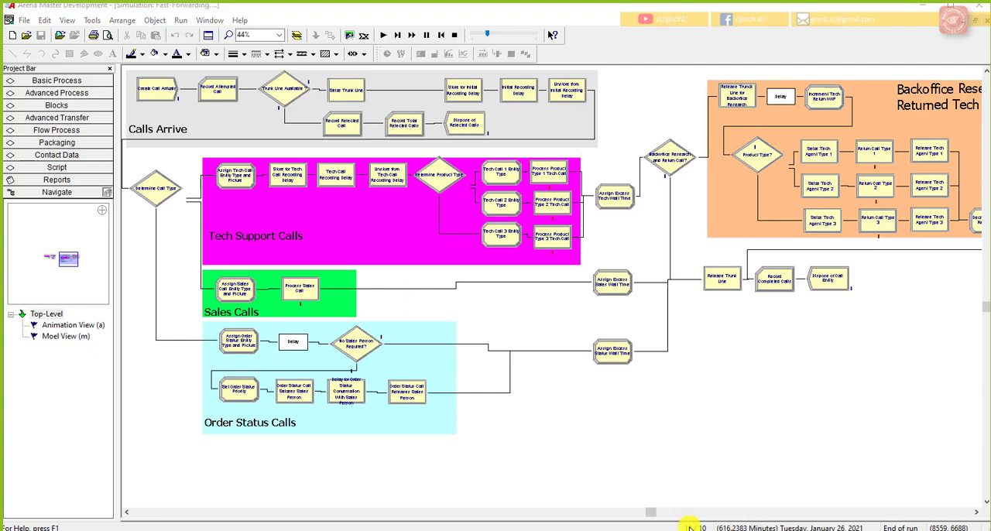
click(524, 303)
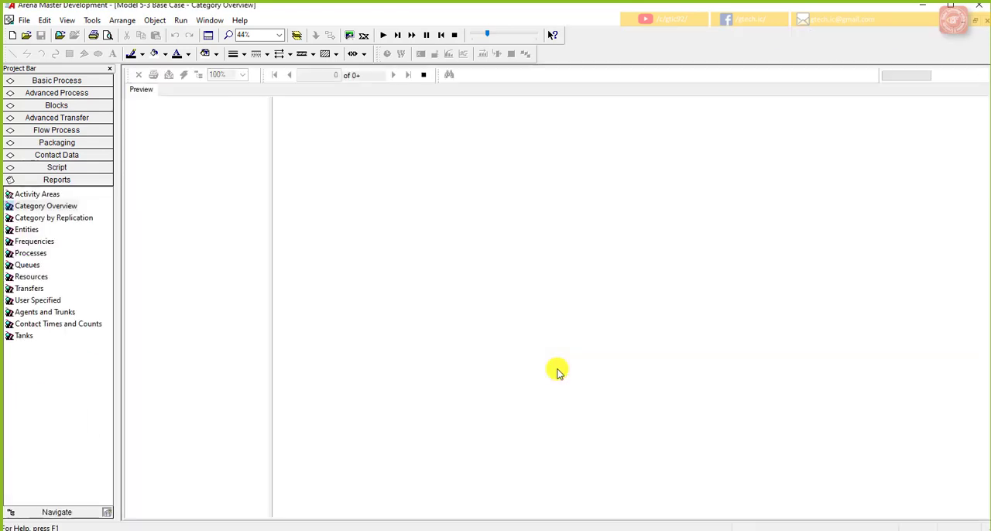
click(133, 103)
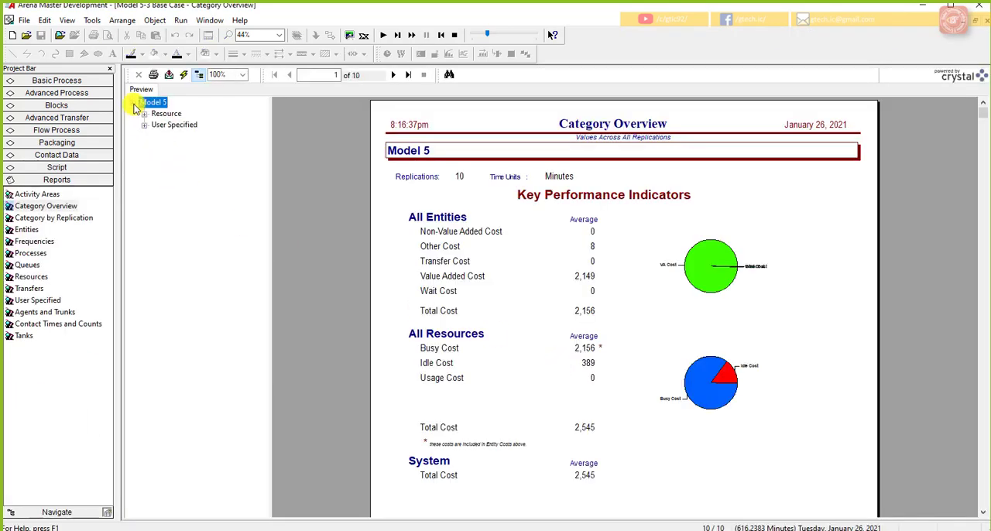
Step: Open the Category by Replication report and expand Model 5 to list its individual replications
click(80, 217)
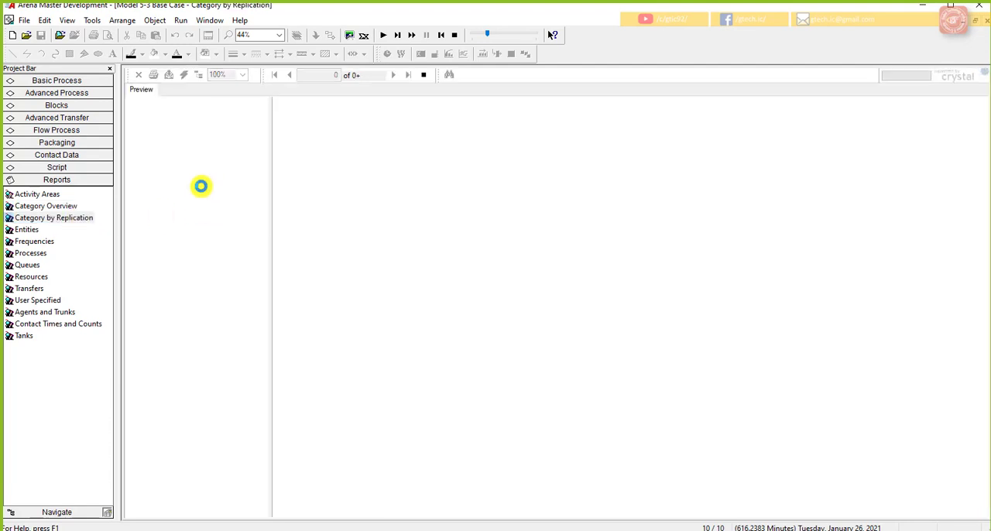
click(138, 104)
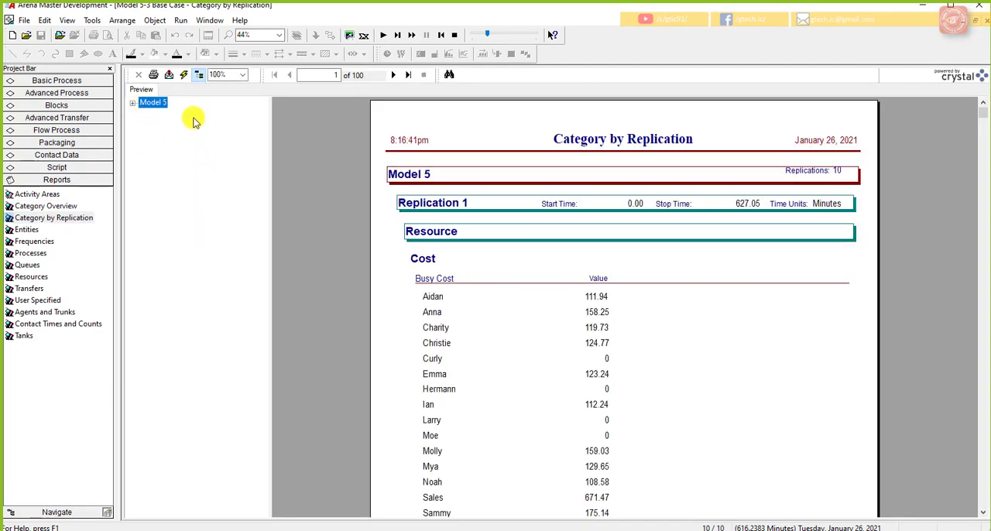
click(135, 104)
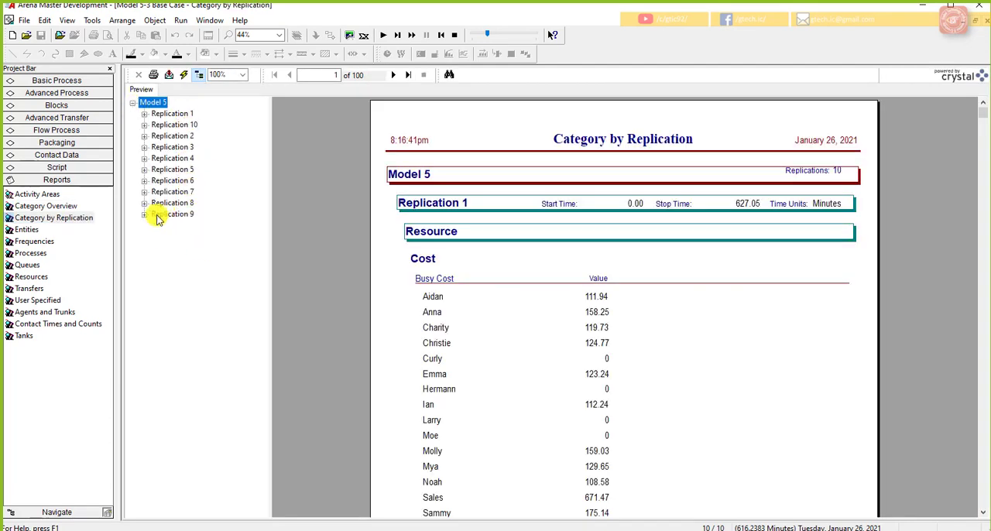
Step: Return to the Category Overview report and examine the user-specified Percent Rejected output
click(63, 206)
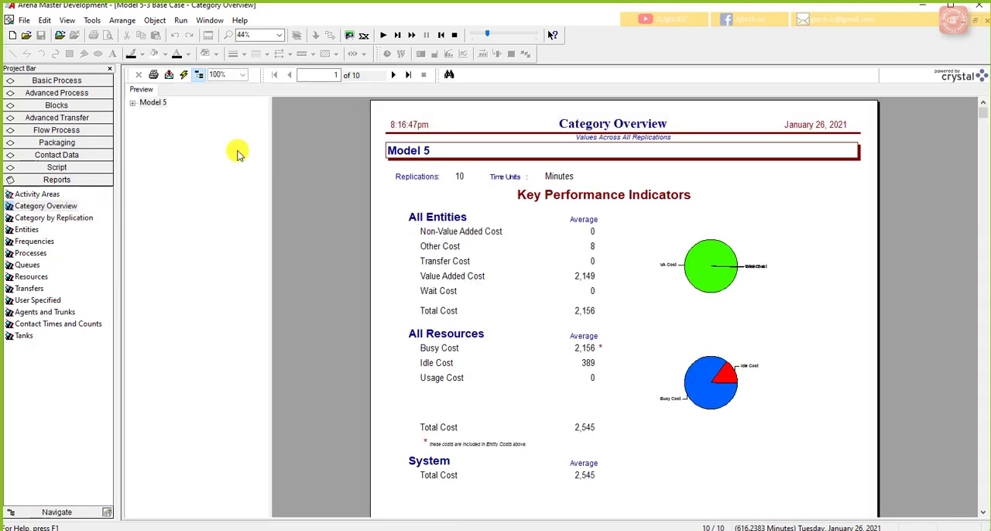
click(132, 103)
click(144, 125)
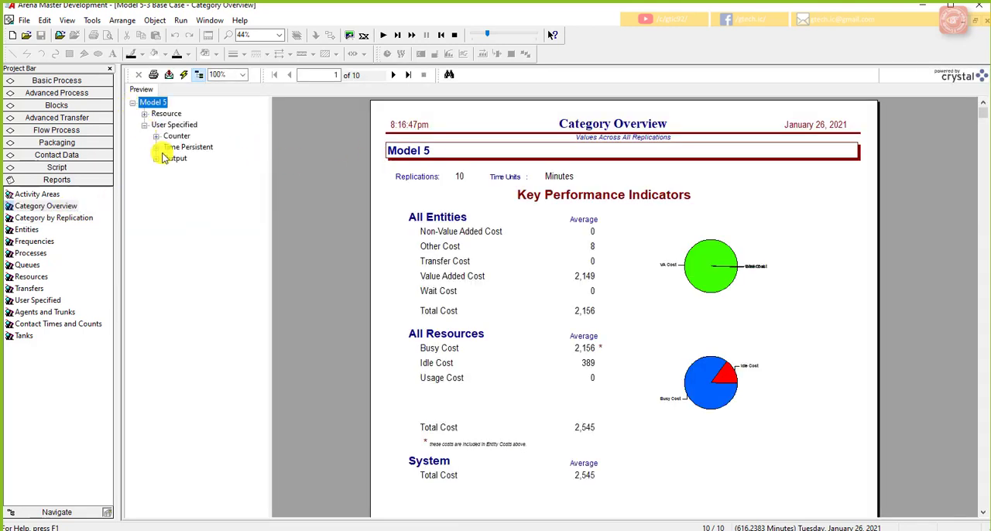
click(156, 159)
click(167, 170)
click(213, 180)
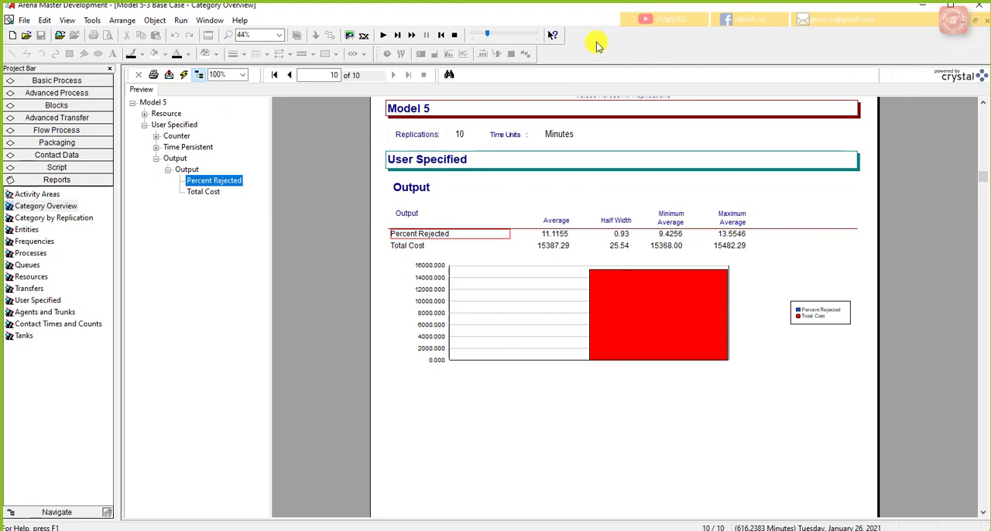
Step: End the base case run with its report closed, and switch to the maximized Model 5-3 add resources model
click(455, 35)
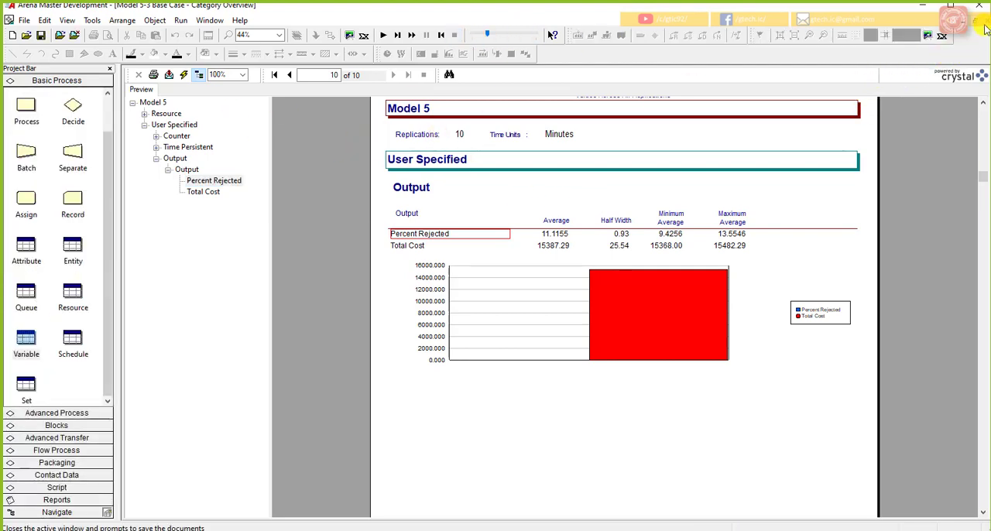
click(984, 24)
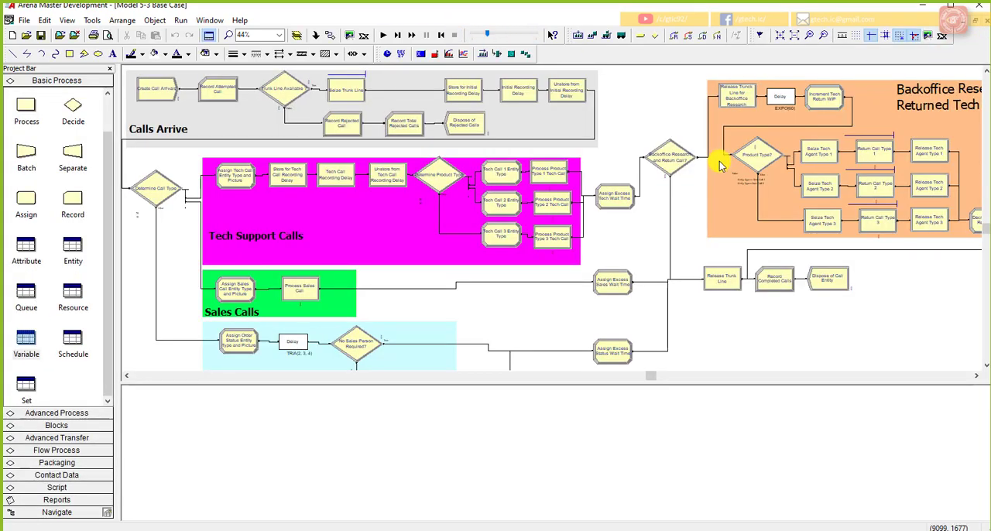
click(977, 27)
click(642, 121)
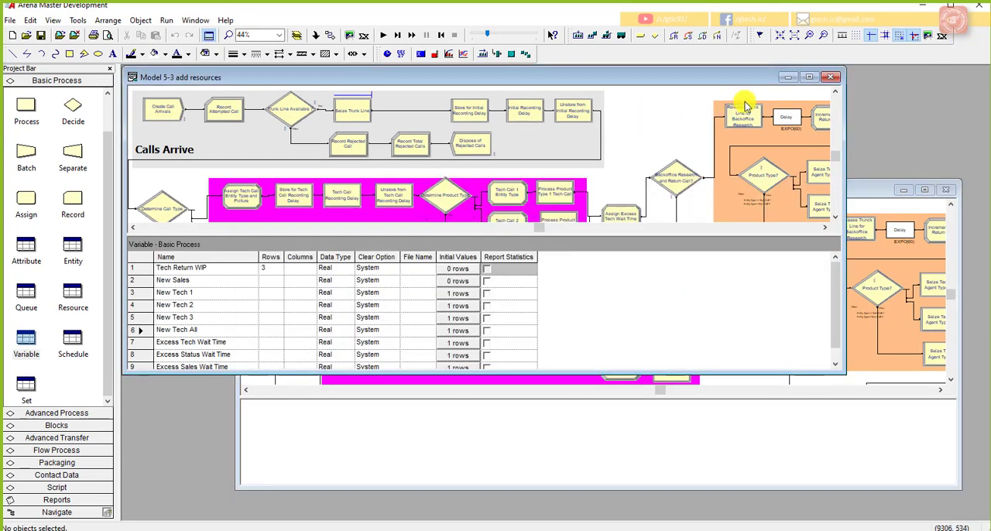
click(809, 77)
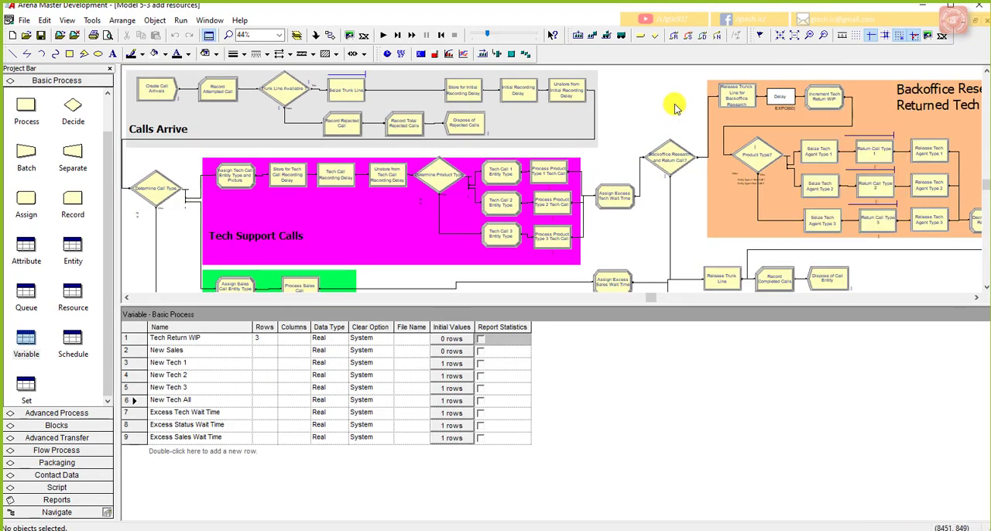
Step: Turn on Batch Run (No Animation) for the Model 5-3 add resources model
click(180, 20)
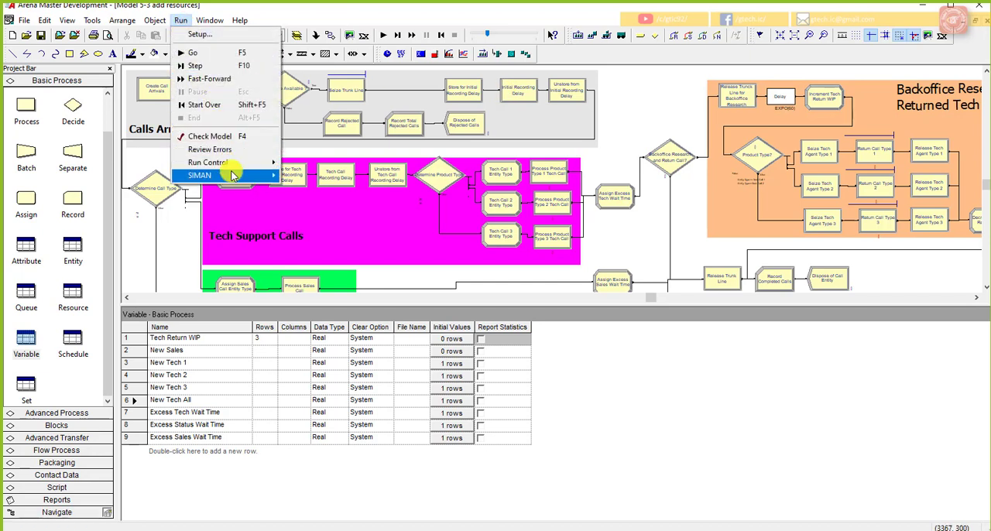
mouse_move(256, 162)
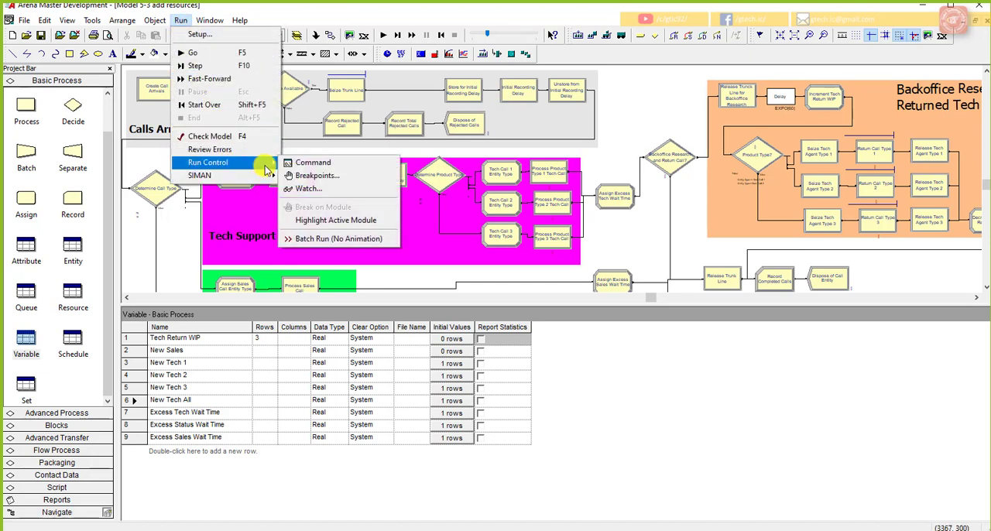
click(358, 241)
right_click(356, 238)
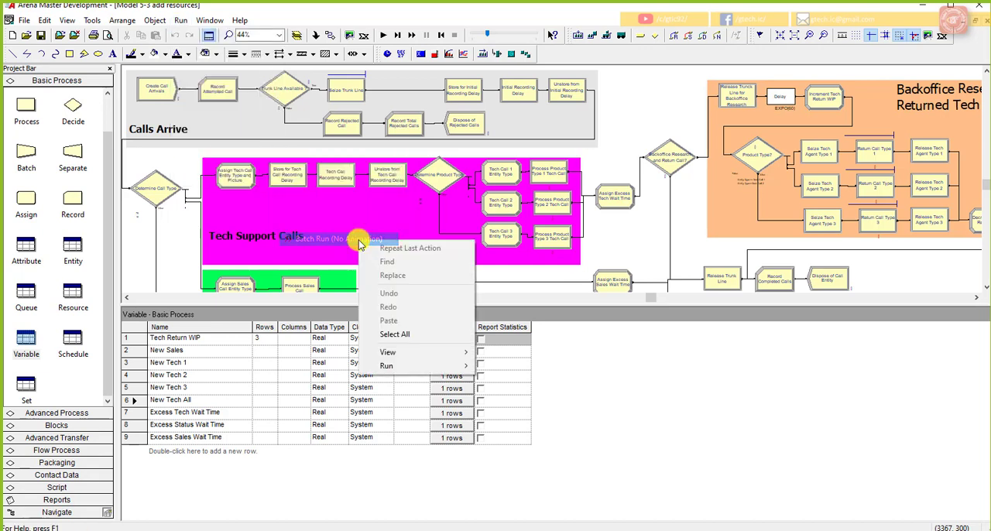
click(634, 229)
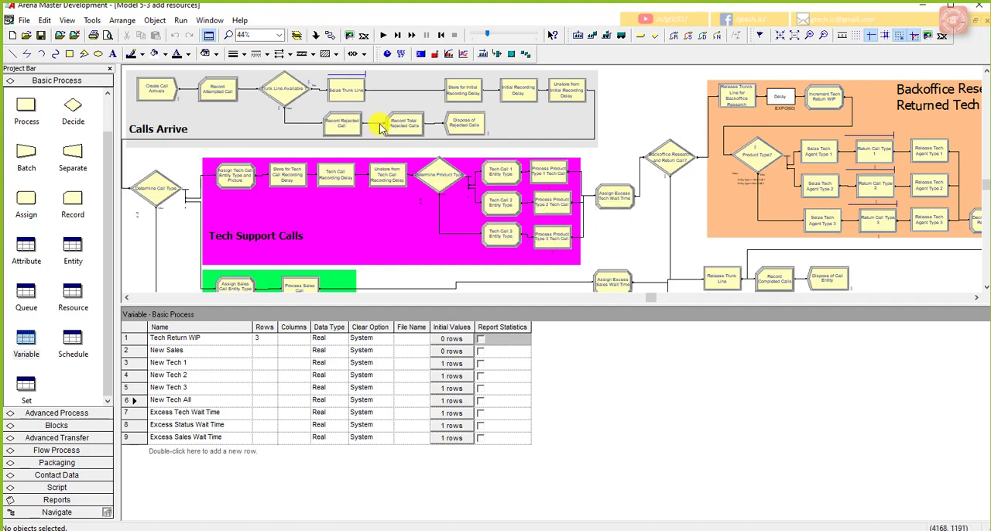
Step: Run the add resources model and examine the user-specified Total Cost output in its Category Overview report
click(381, 37)
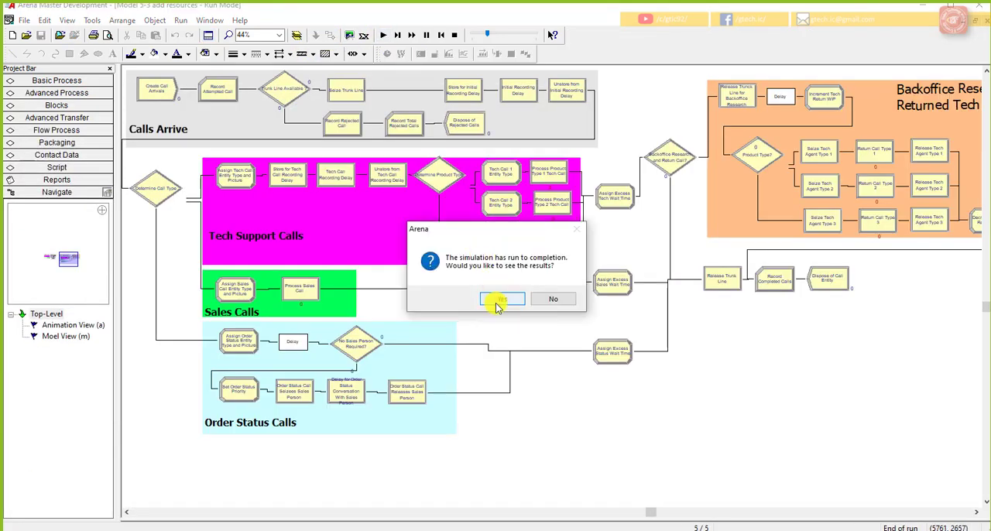
click(496, 302)
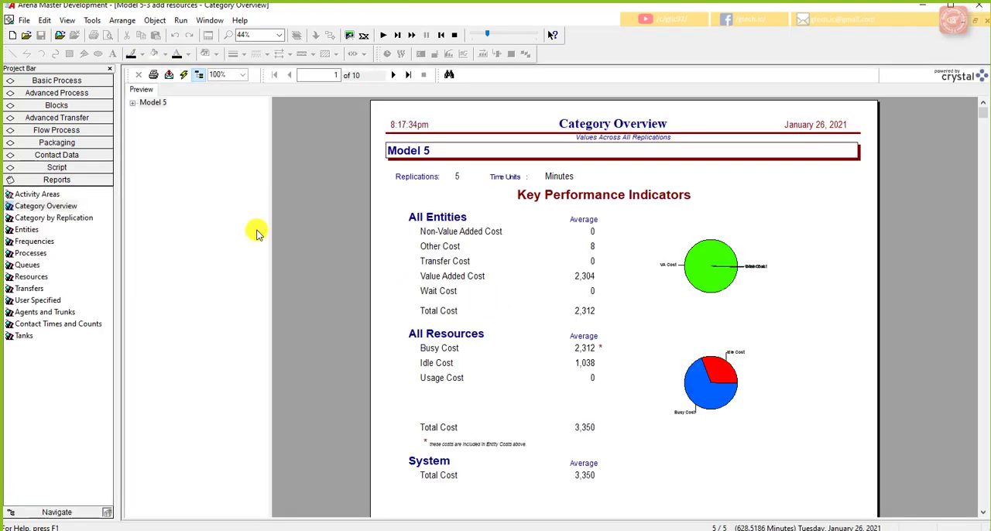
click(133, 102)
click(144, 125)
click(157, 157)
click(168, 169)
click(212, 193)
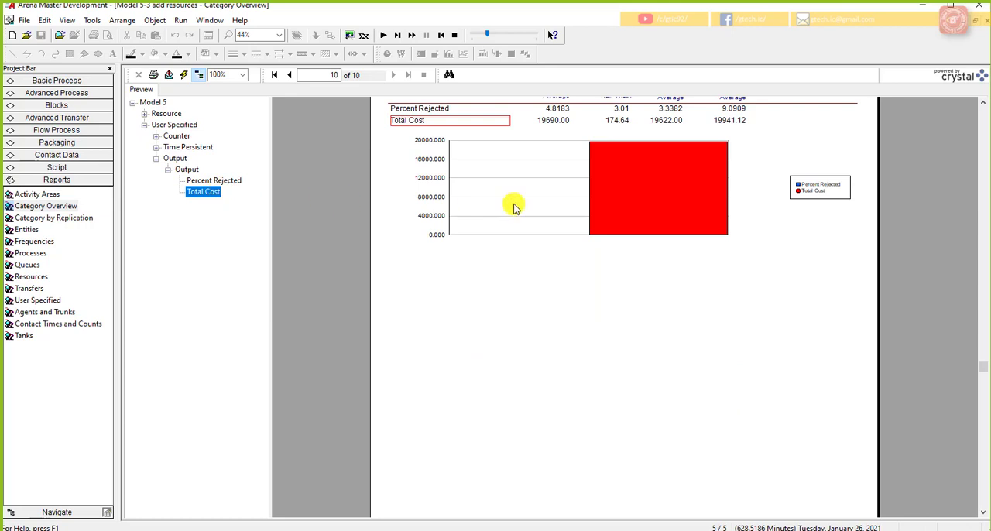
scroll(513, 205, up, 5)
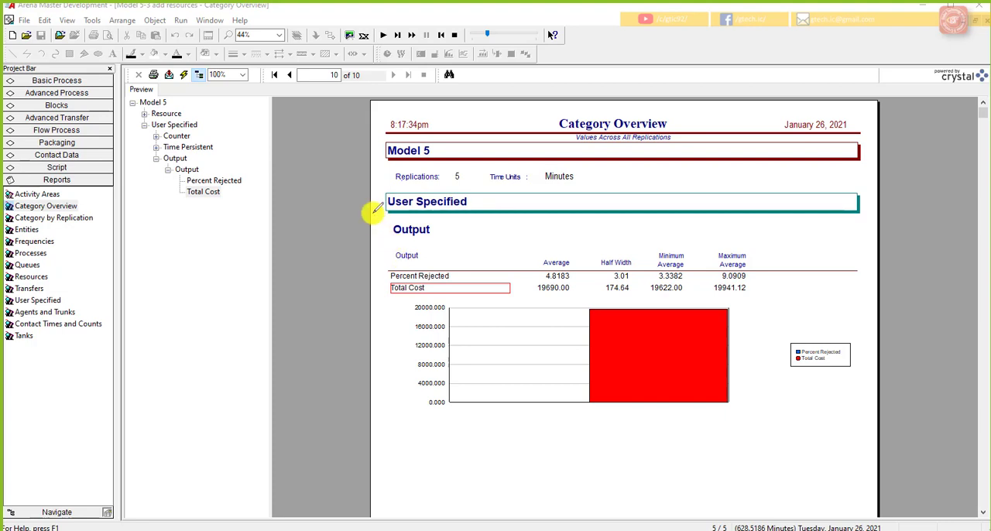
Step: Handwrite the confidence interval formula x̄ ± t(n-1, 1-α/2) · s/√n over the report, underline it and label it CI
drag(151, 254, 161, 265)
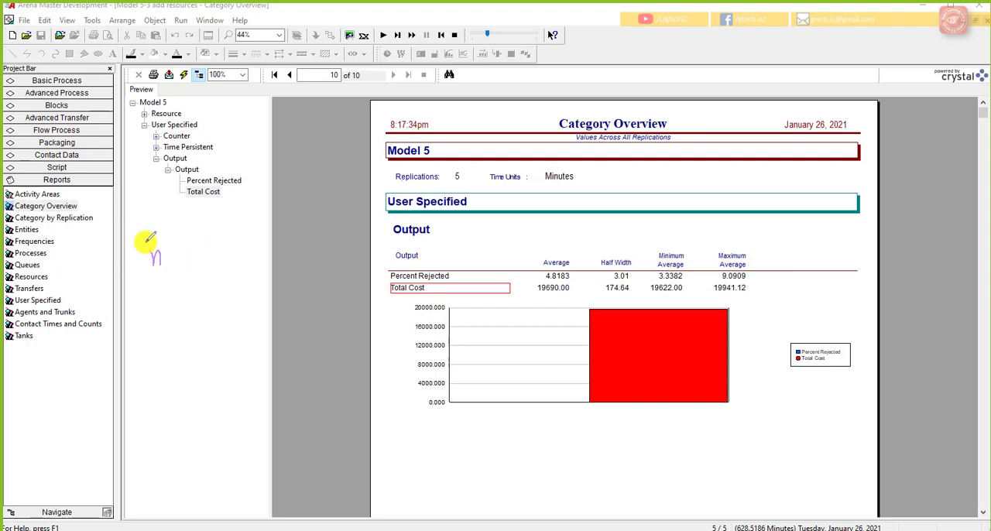
mouse_move(135, 235)
mouse_down()
mouse_move(141, 260)
mouse_move(180, 247)
mouse_move(194, 257)
mouse_move(243, 232)
mouse_move(248, 249)
mouse_up()
drag(254, 242, 261, 249)
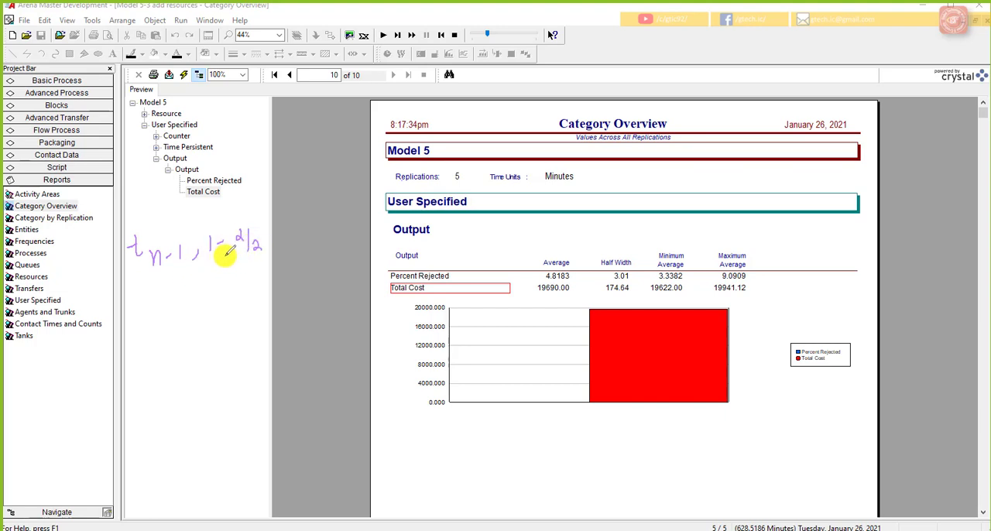
mouse_move(292, 205)
mouse_down()
mouse_move(283, 219)
mouse_move(313, 220)
mouse_up()
drag(285, 251, 315, 247)
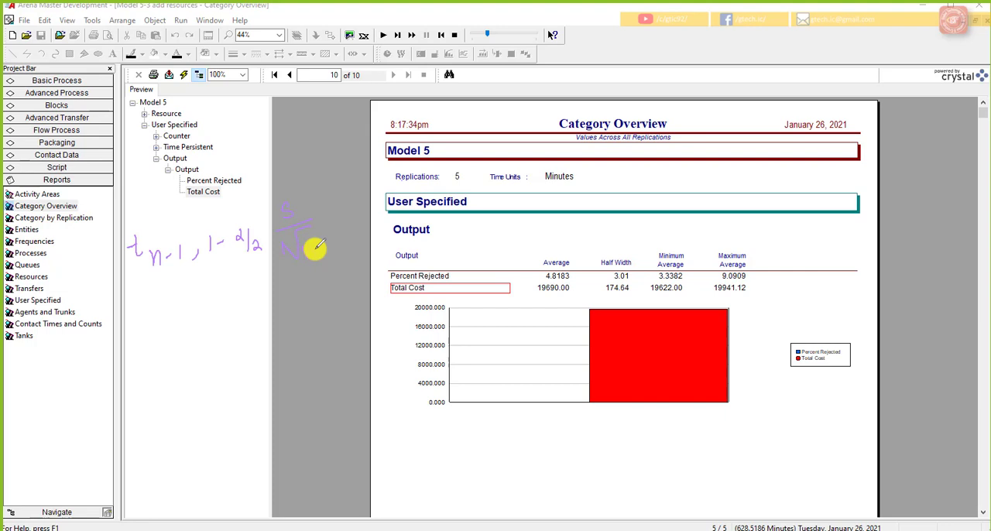
drag(305, 245, 317, 257)
drag(113, 271, 124, 268)
drag(120, 264, 97, 298)
mouse_move(98, 284)
mouse_down()
mouse_move(85, 298)
mouse_move(85, 273)
mouse_up()
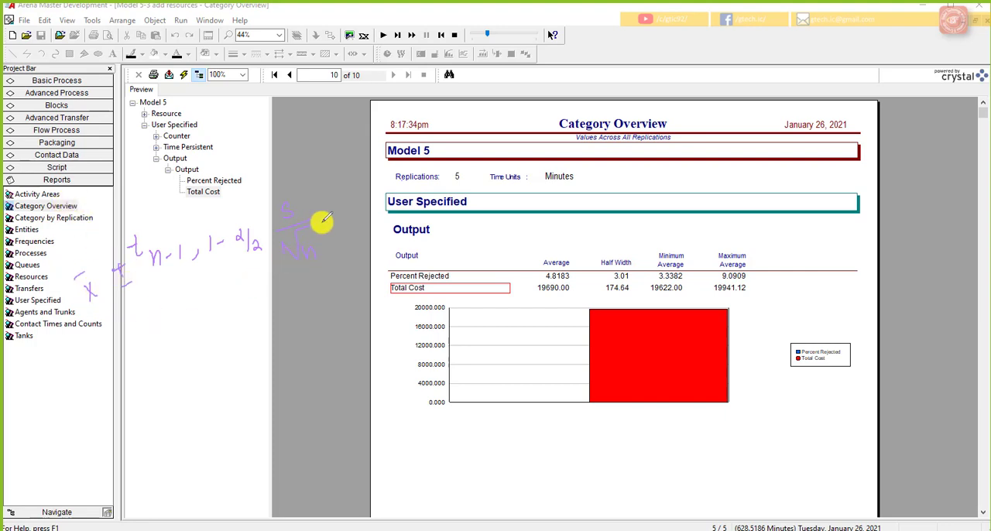
drag(106, 353, 299, 273)
mouse_move(236, 334)
mouse_down()
mouse_move(235, 355)
mouse_move(249, 356)
mouse_up()
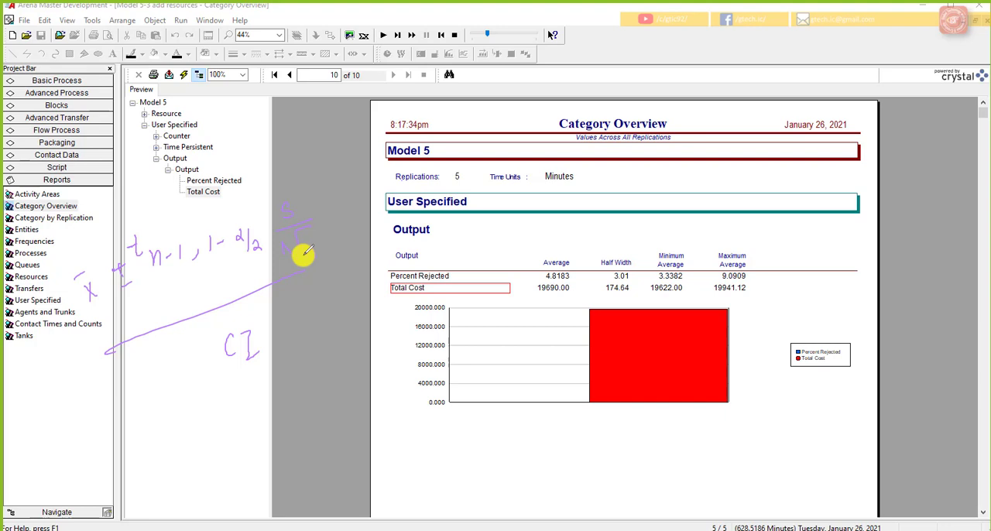
drag(303, 256, 316, 257)
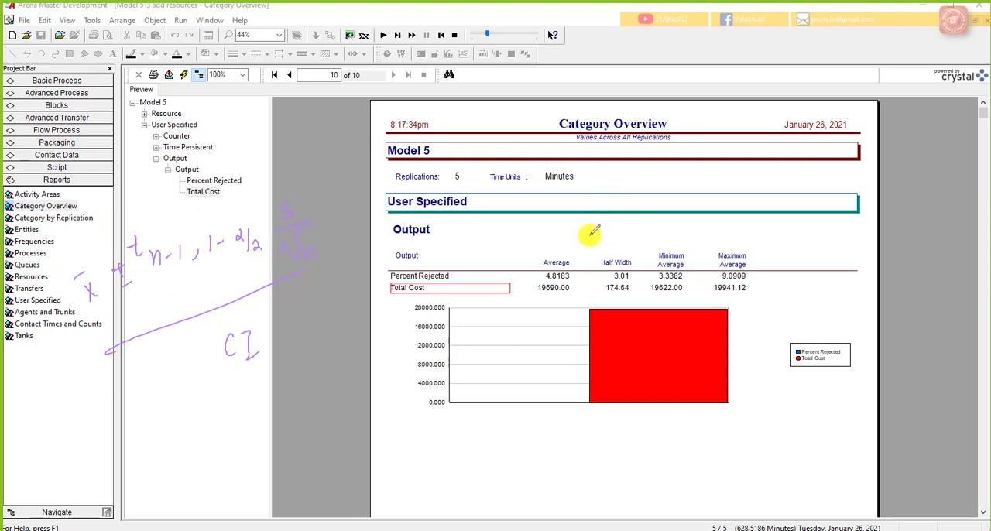
Step: Handwrite the sample-size formula n ≅ 10 · h0²/h² = # of replications above the output table
mouse_move(597, 223)
mouse_down()
mouse_move(685, 221)
mouse_move(785, 187)
mouse_up()
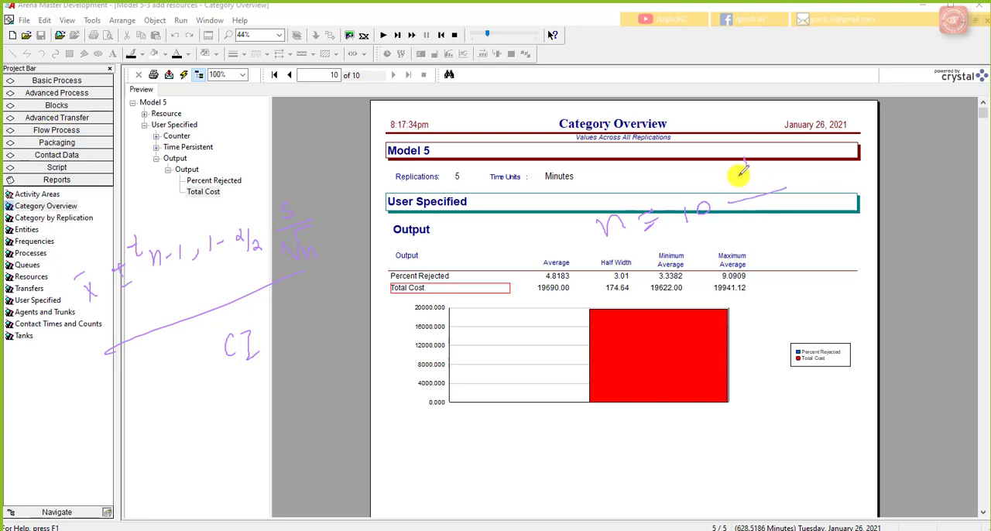
drag(744, 160, 768, 182)
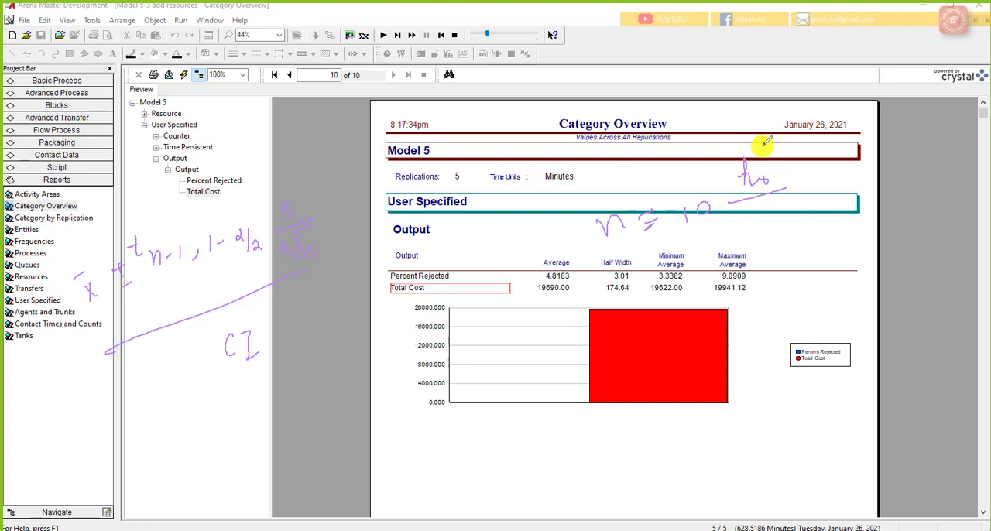
drag(759, 144, 776, 152)
mouse_move(759, 209)
mouse_down()
mouse_move(766, 230)
mouse_move(785, 209)
mouse_up()
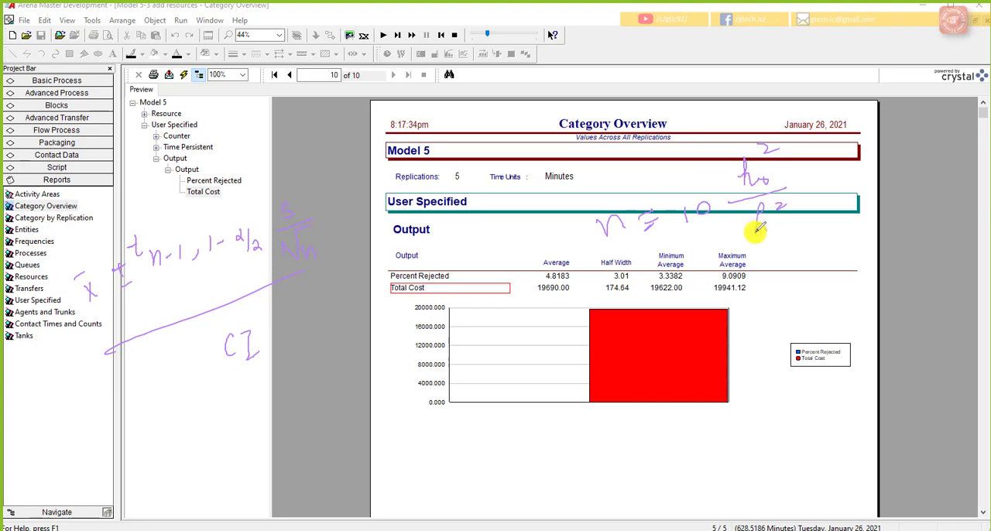
drag(762, 226, 782, 227)
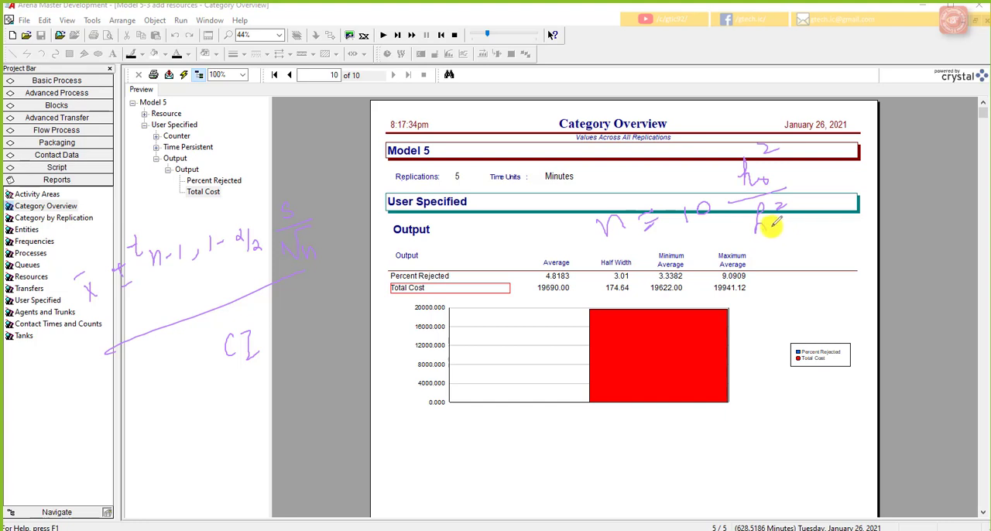
mouse_move(798, 183)
mouse_down()
mouse_move(835, 168)
mouse_move(842, 190)
mouse_up()
mouse_move(829, 182)
mouse_down()
mouse_move(861, 175)
mouse_move(864, 196)
mouse_up()
mouse_move(885, 165)
mouse_down()
mouse_move(899, 179)
mouse_move(925, 160)
mouse_move(943, 162)
mouse_up()
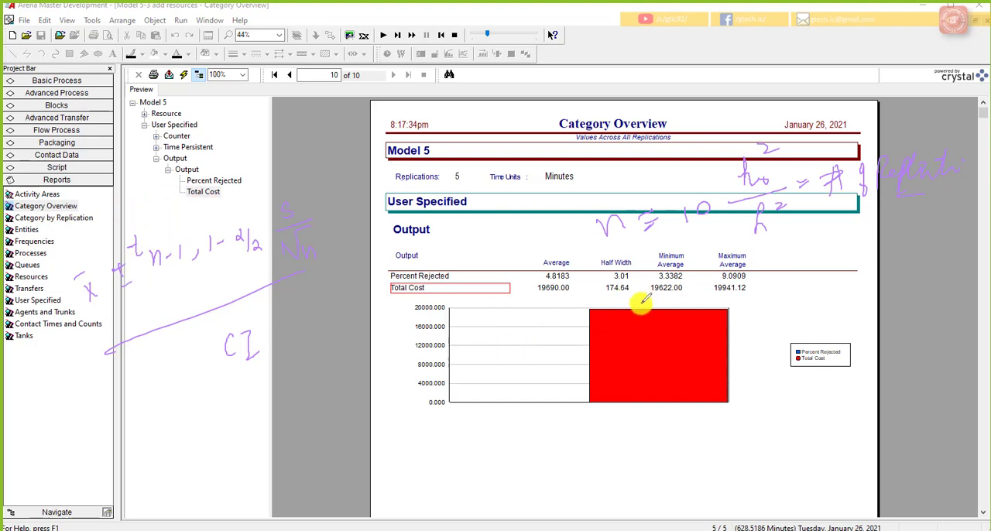
Step: Handwrite the formula n = z²(1-α/2) · s²/h² over the chart, underline it, and erase all handwritten notes
mouse_move(637, 298)
mouse_down()
mouse_move(655, 308)
mouse_move(709, 302)
mouse_up()
mouse_move(716, 270)
mouse_down()
mouse_move(724, 308)
mouse_move(767, 302)
mouse_up()
mouse_move(754, 309)
mouse_down()
mouse_move(771, 303)
mouse_move(772, 322)
mouse_up()
mouse_move(809, 263)
mouse_down()
mouse_move(800, 285)
mouse_move(822, 268)
mouse_up()
mouse_move(796, 289)
mouse_down()
mouse_move(818, 281)
mouse_move(808, 318)
mouse_move(818, 305)
mouse_move(835, 308)
mouse_up()
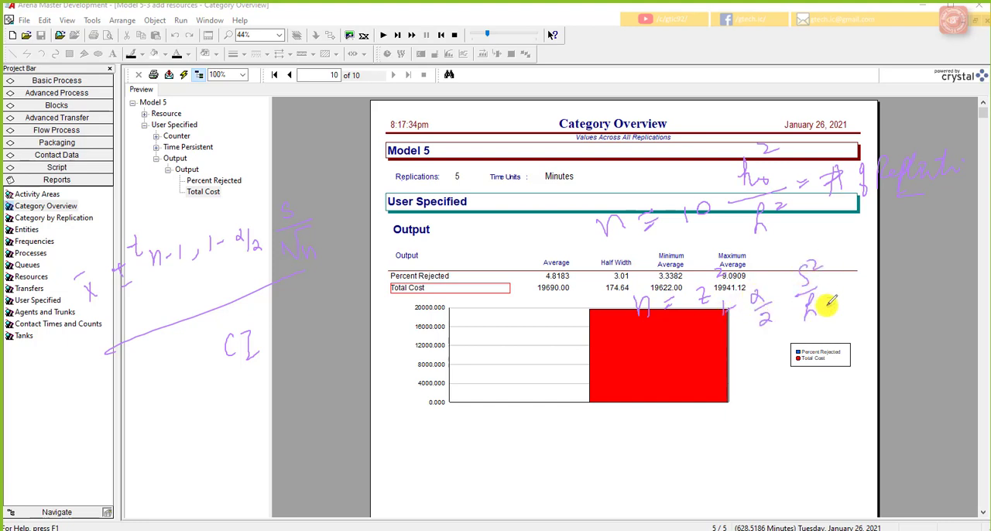
drag(650, 403, 789, 357)
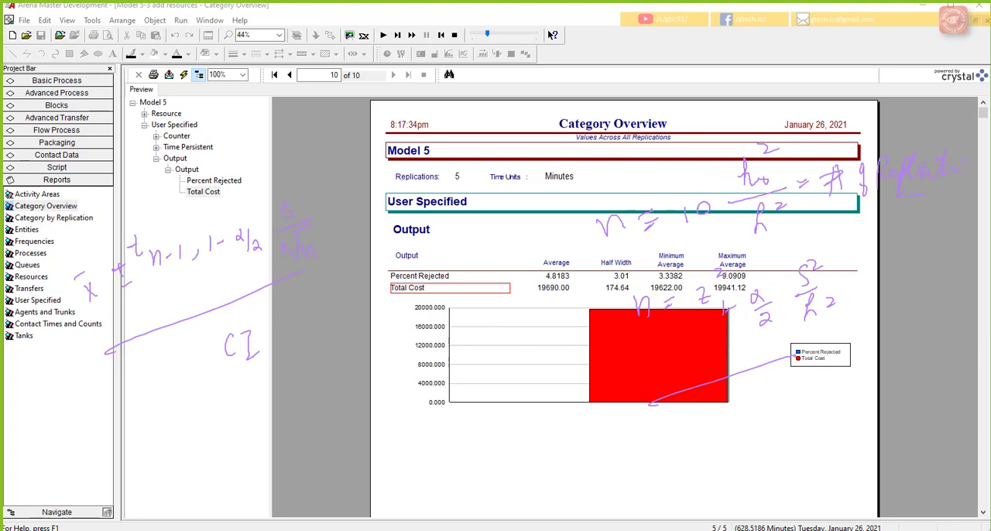
key(e)
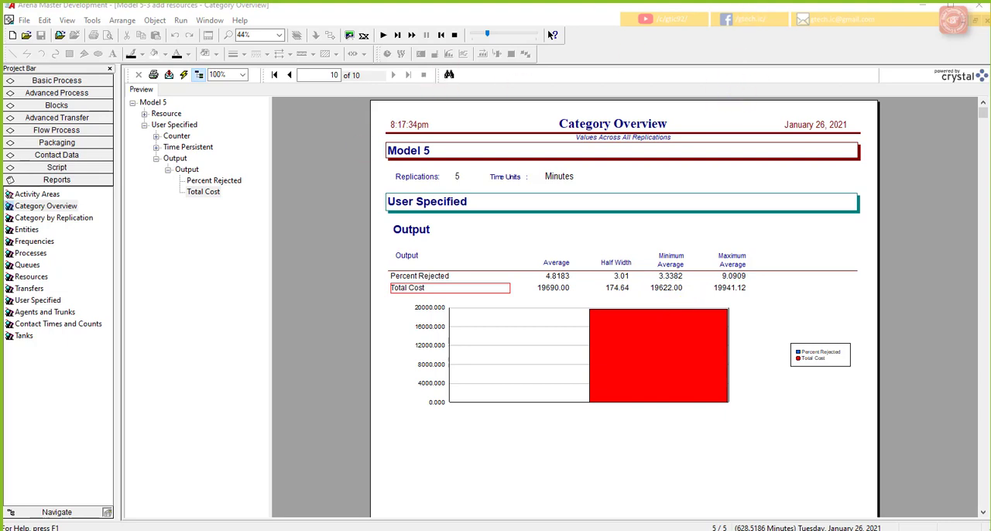
Step: Close the Category Overview report, end the add resources run, and switch to the Model 5-3 Base Case model with its window maximized
click(987, 20)
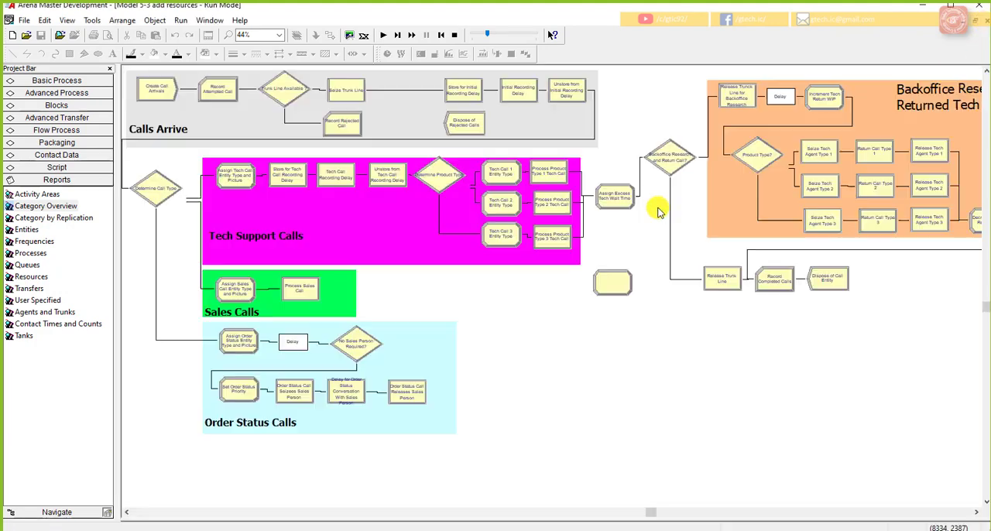
click(455, 34)
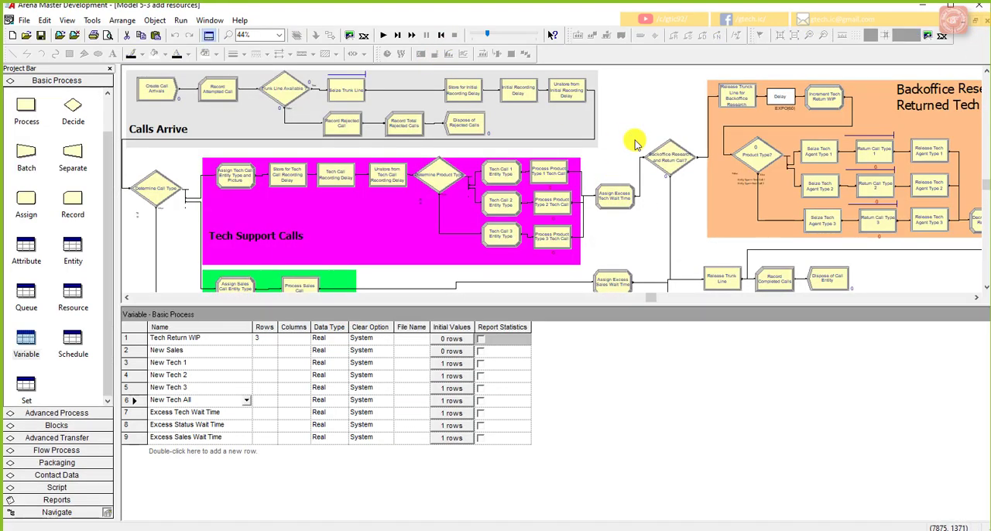
click(180, 20)
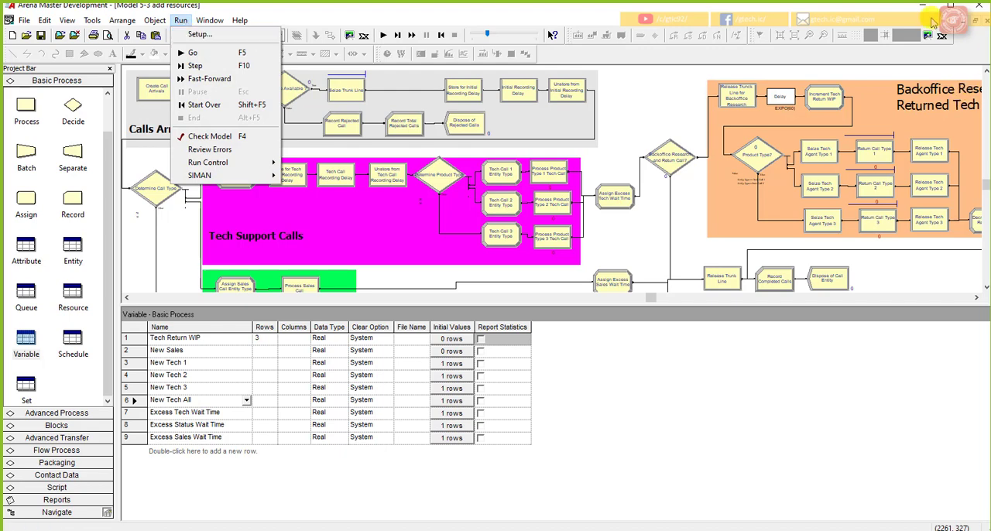
click(976, 28)
click(976, 28)
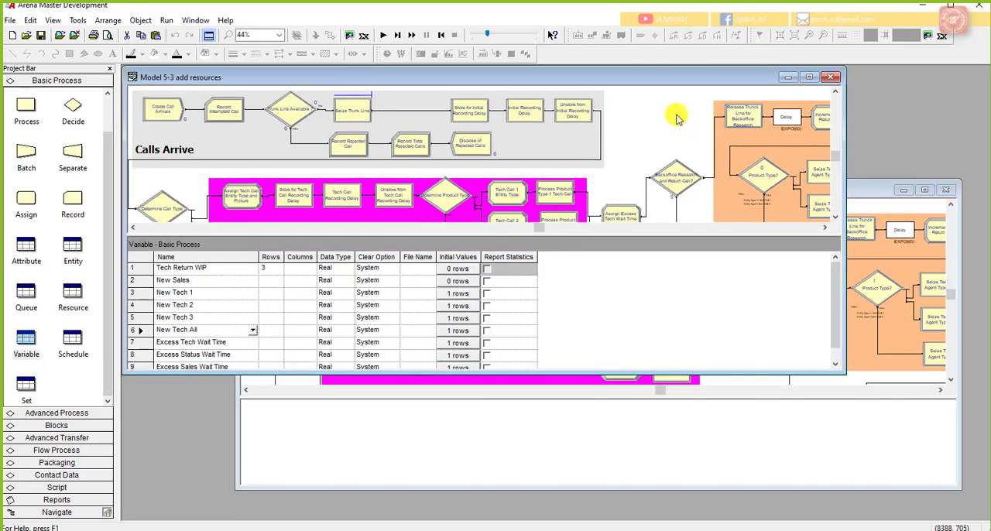
click(737, 422)
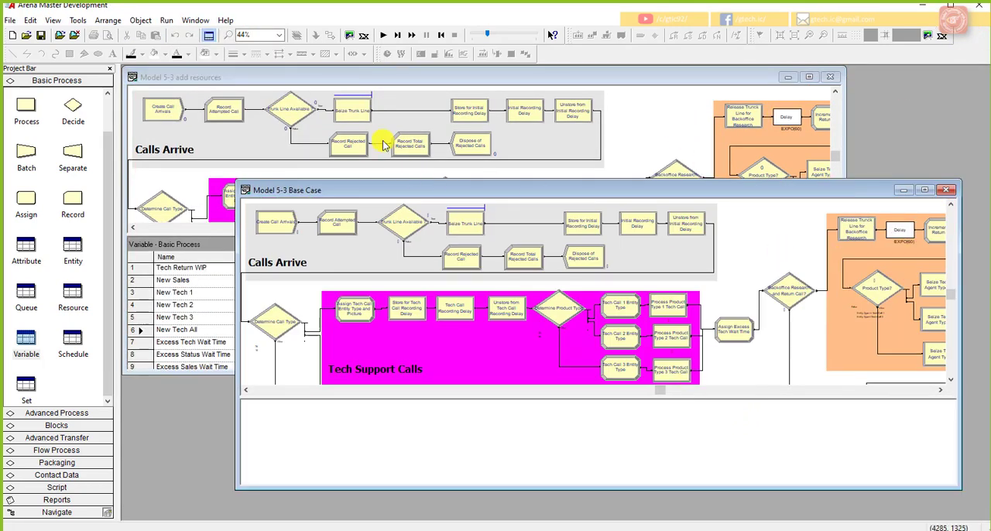
click(924, 190)
Step: Set the base case model's number of replications to 110 in Run Setup
click(180, 20)
click(193, 33)
text(110)
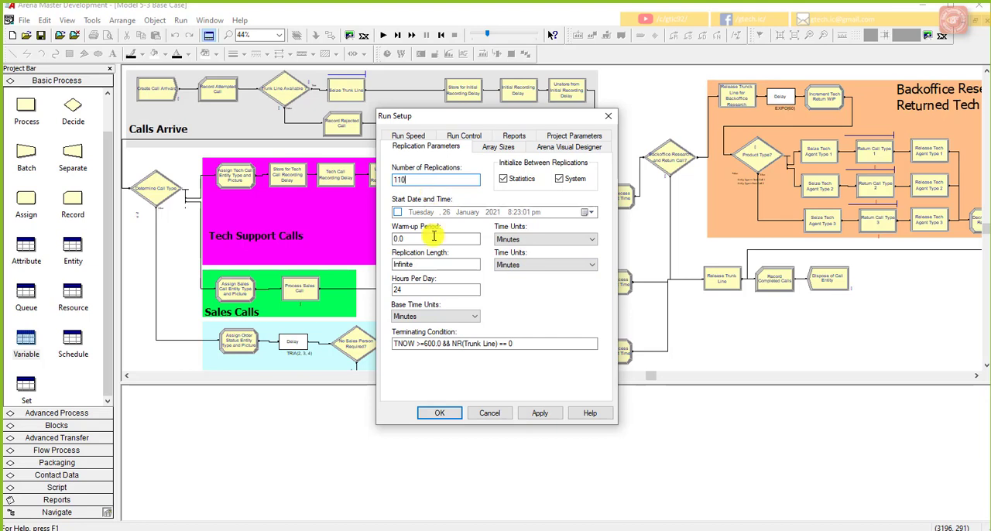
click(439, 413)
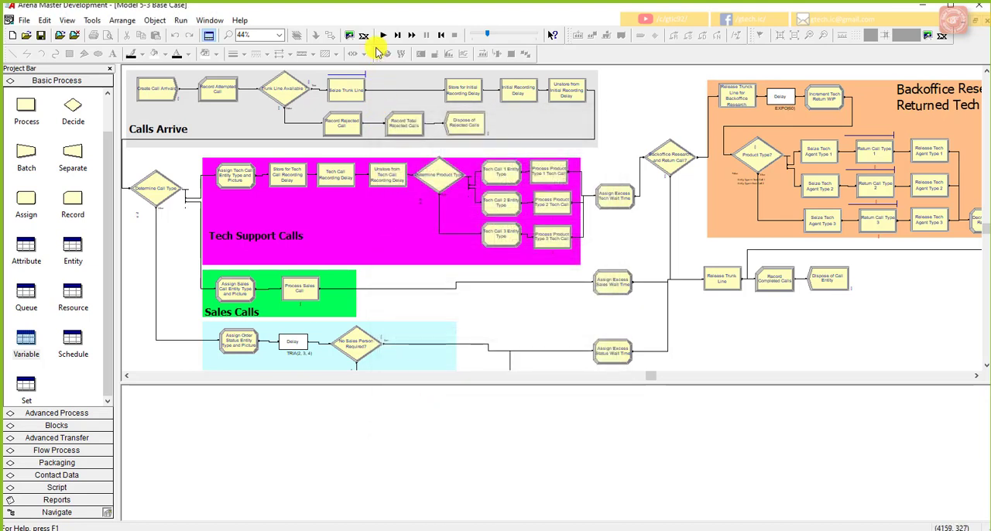
Step: Enable Batch Run (No Animation) for the base case model and check that the option is active
click(182, 23)
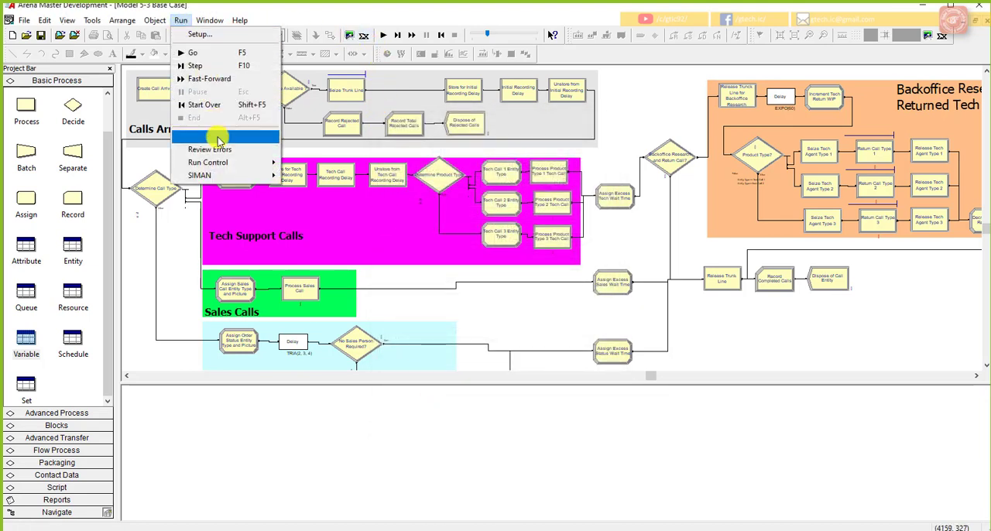
mouse_move(248, 162)
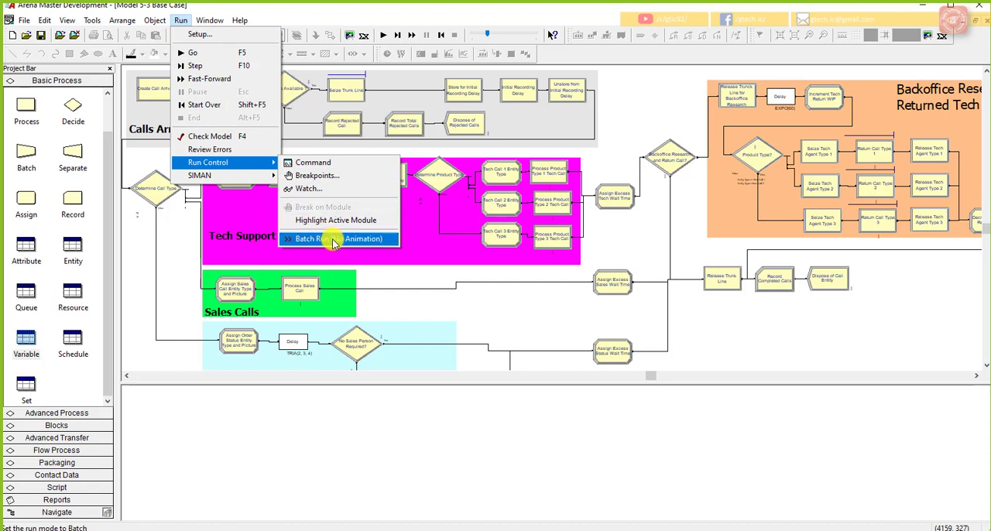
click(333, 240)
click(183, 21)
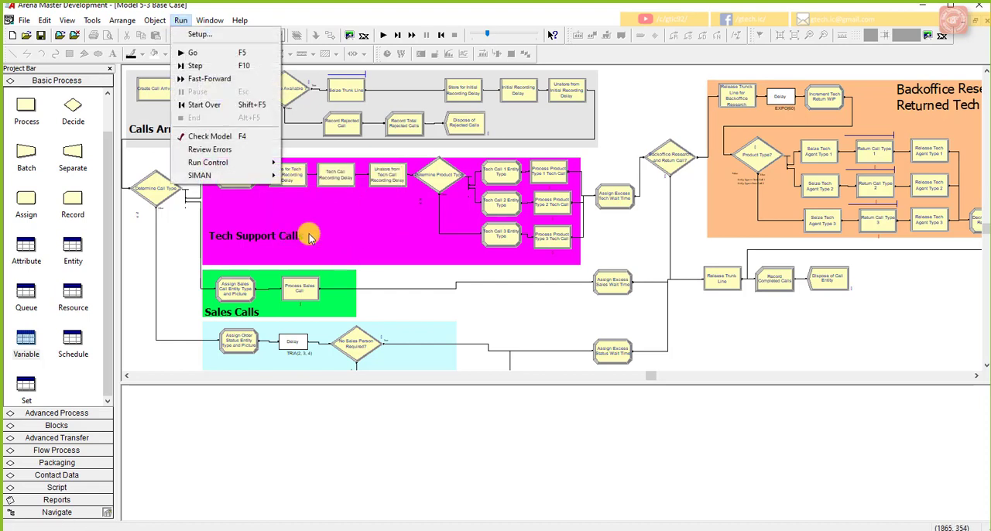
mouse_move(267, 162)
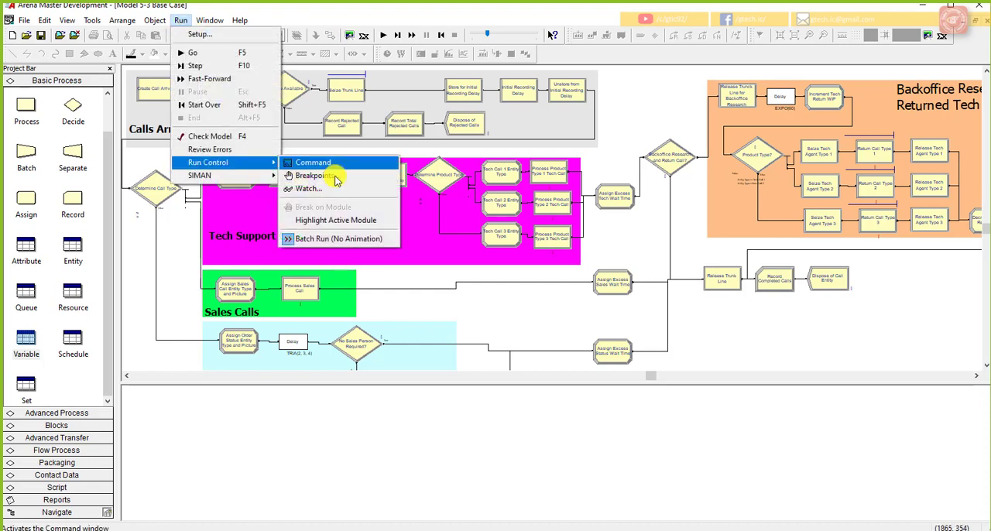
click(342, 238)
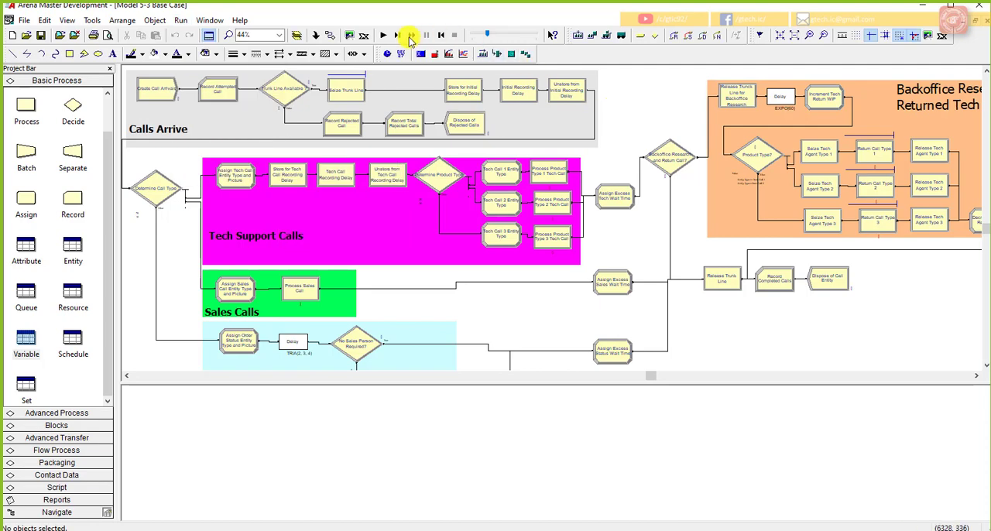
Step: Run the base case model, display its results, and list the individual replications in the Category by Replication report
click(384, 35)
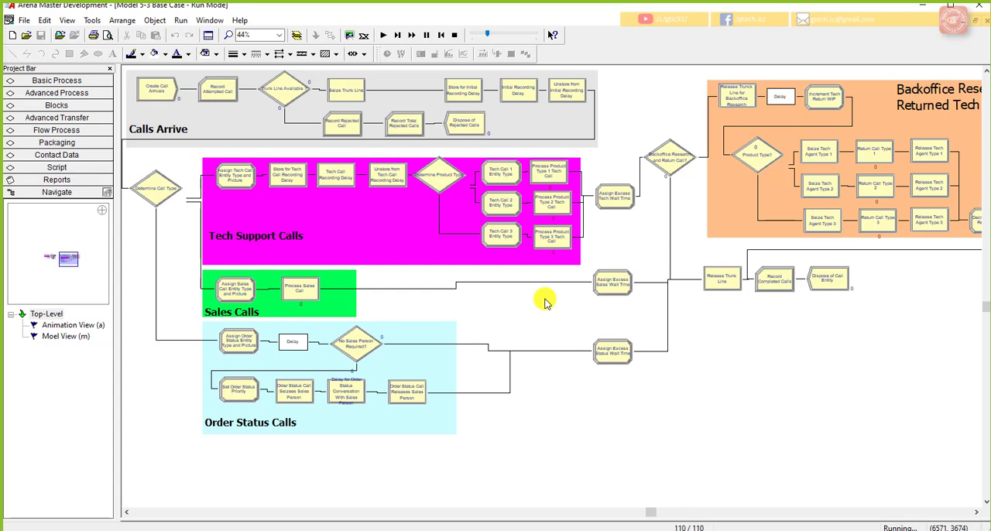
click(495, 302)
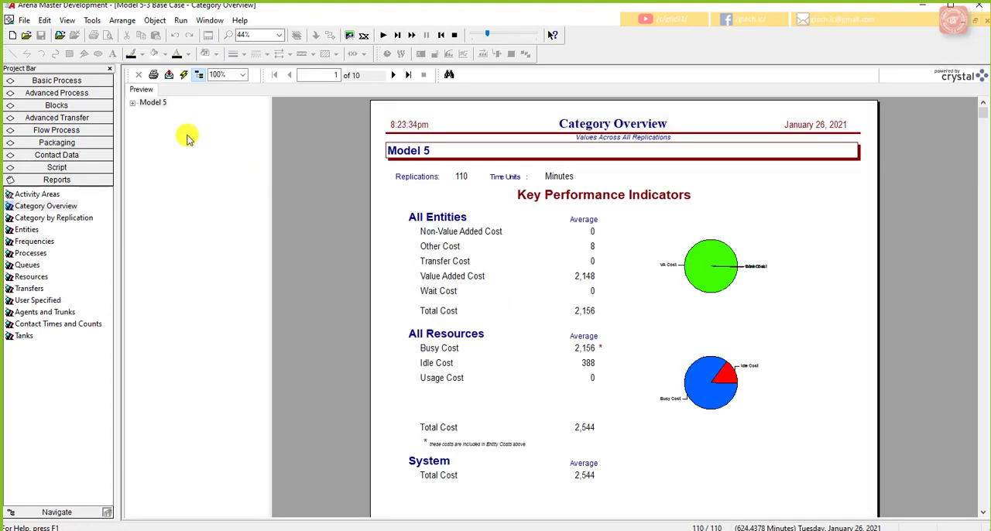
click(132, 103)
click(31, 217)
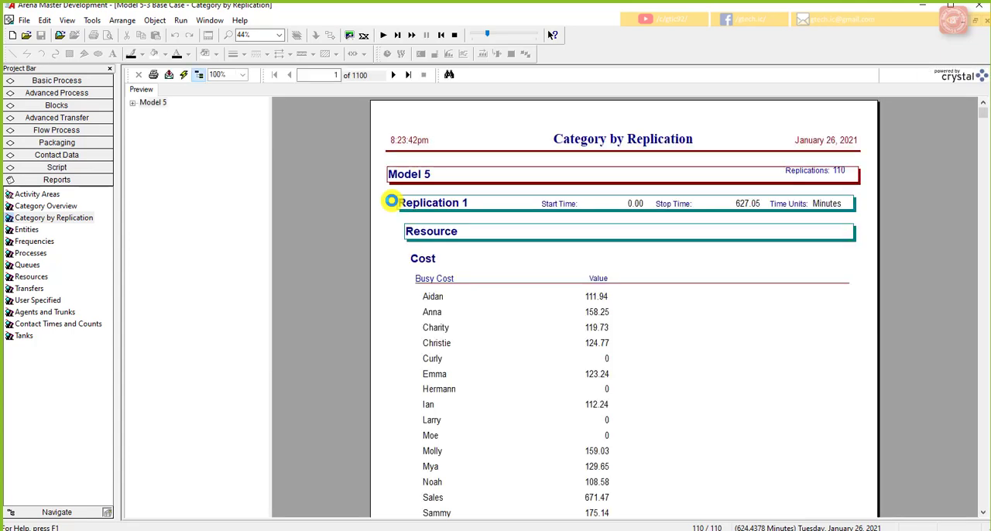
click(133, 103)
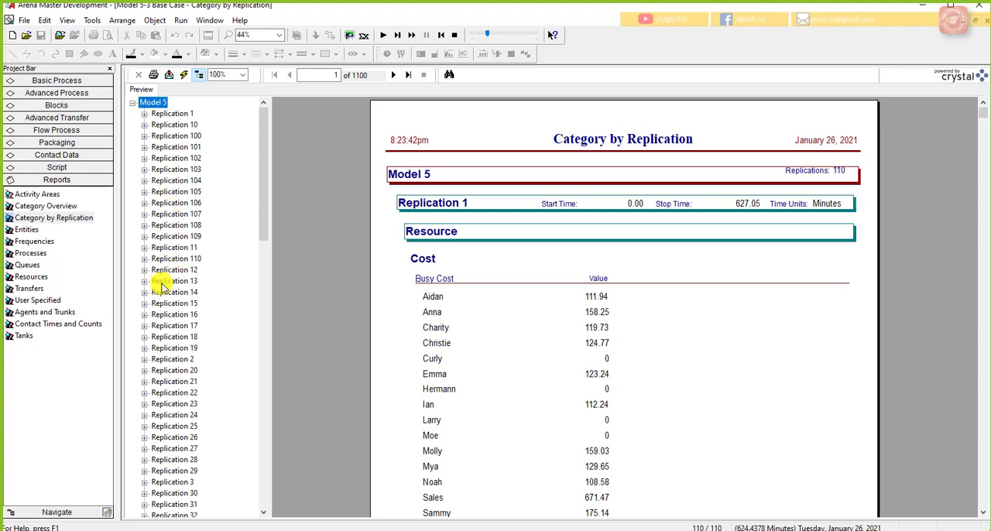
Step: Examine the user-specified Percent Rejected and Total Cost outputs with their half widths in the base case's Category Overview report
click(57, 206)
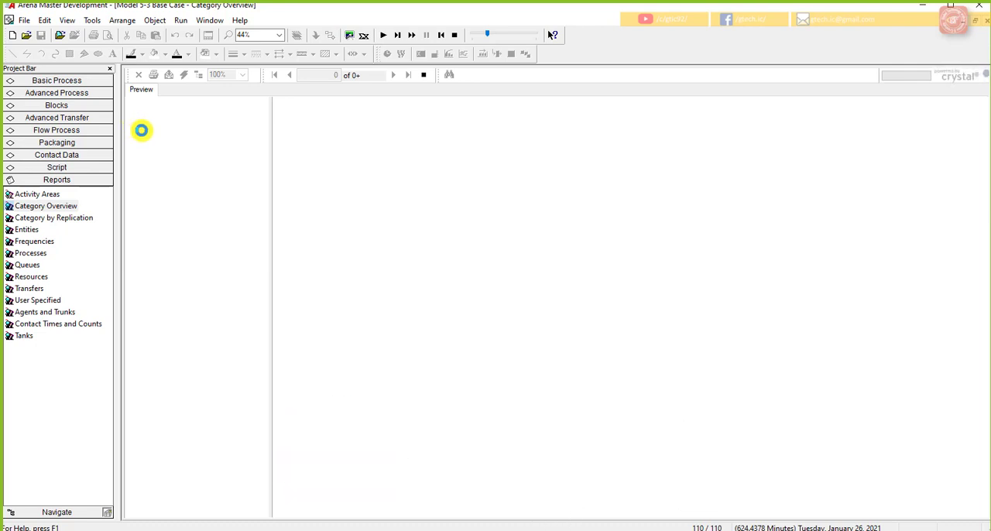
click(132, 102)
click(144, 125)
click(156, 158)
click(167, 168)
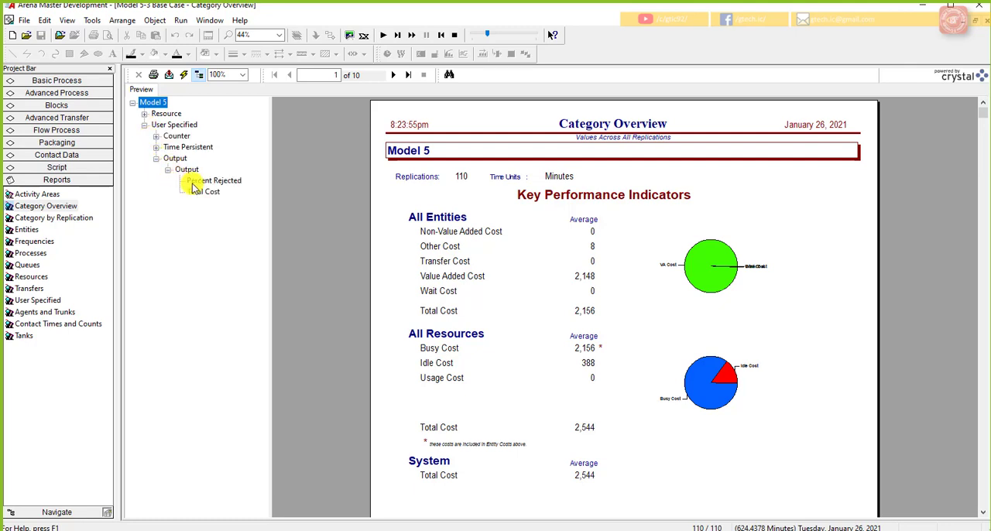
click(195, 180)
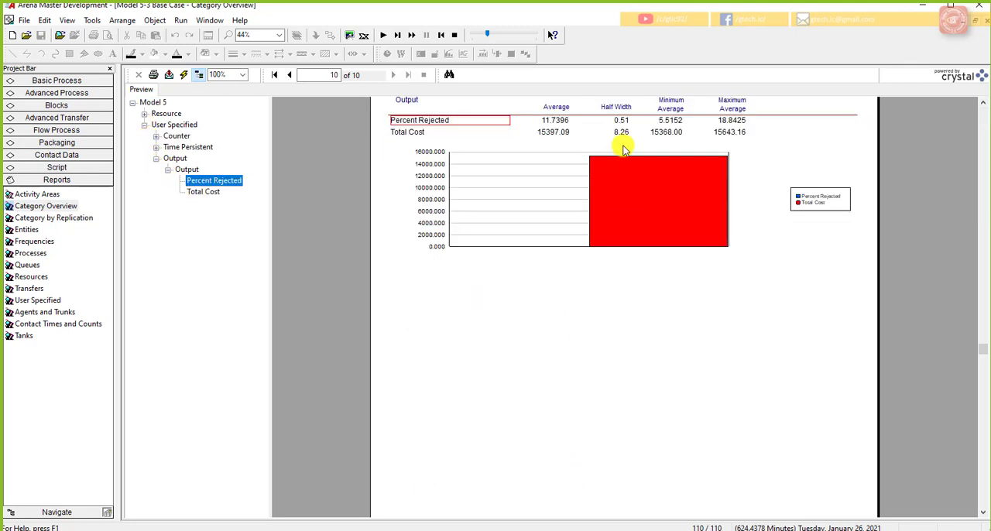
scroll(612, 159, up, 3)
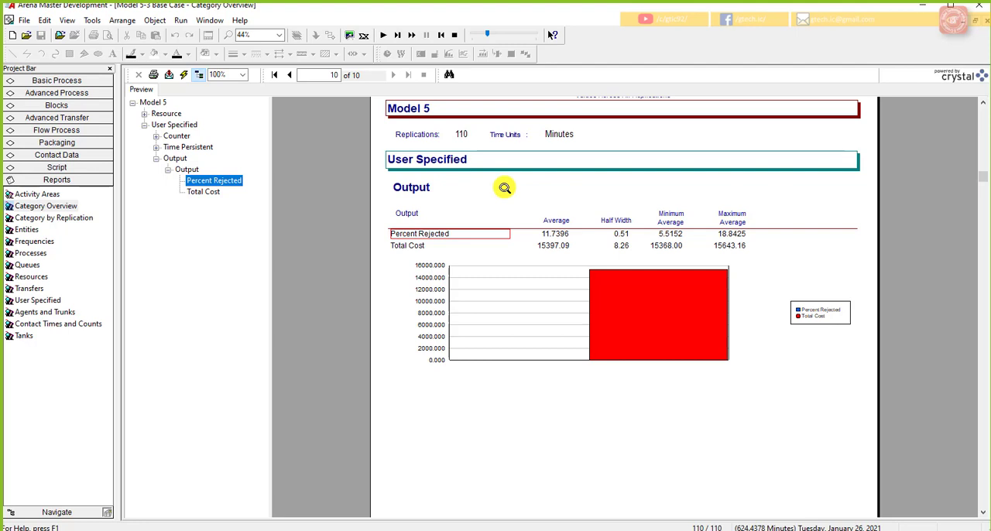
Step: End the base case run, close its report, and switch to the Model 5-3 add resources model with its window maximized
click(454, 34)
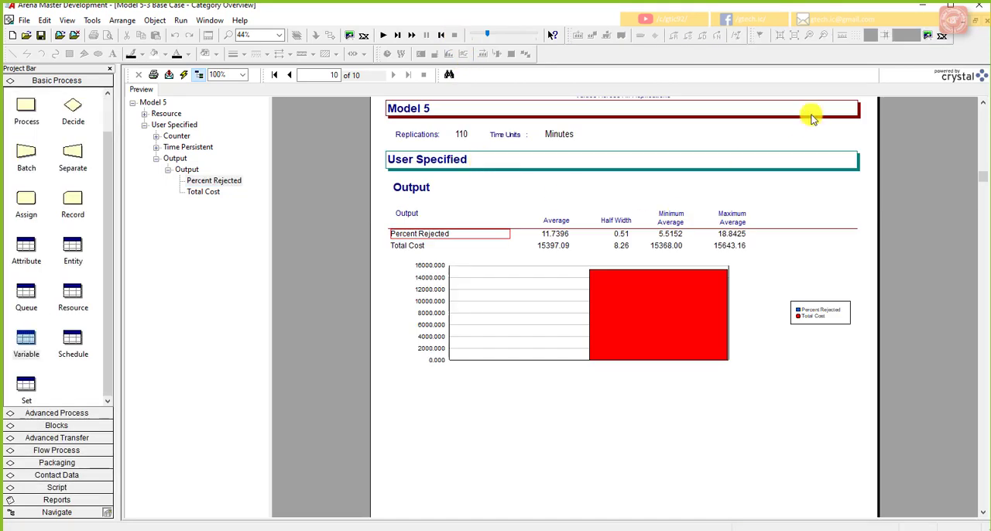
click(976, 20)
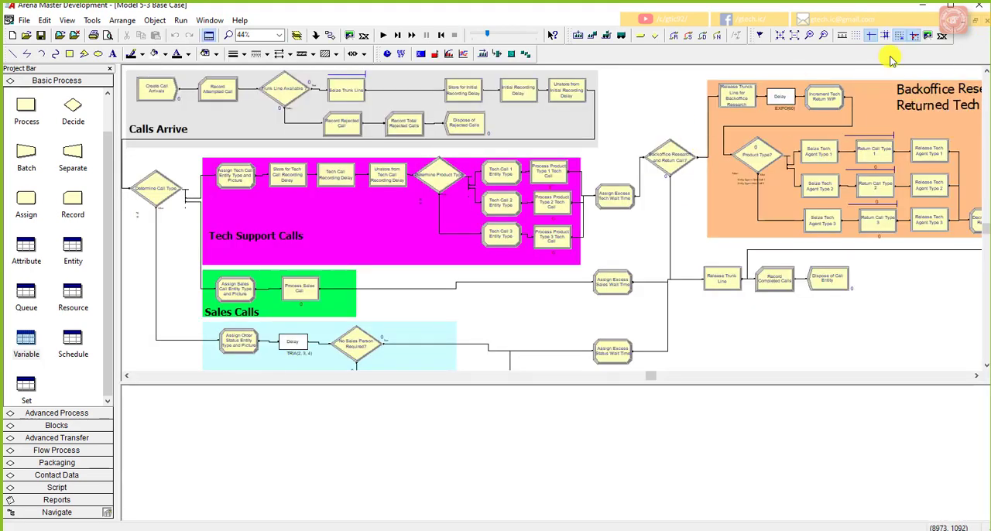
click(974, 19)
click(638, 135)
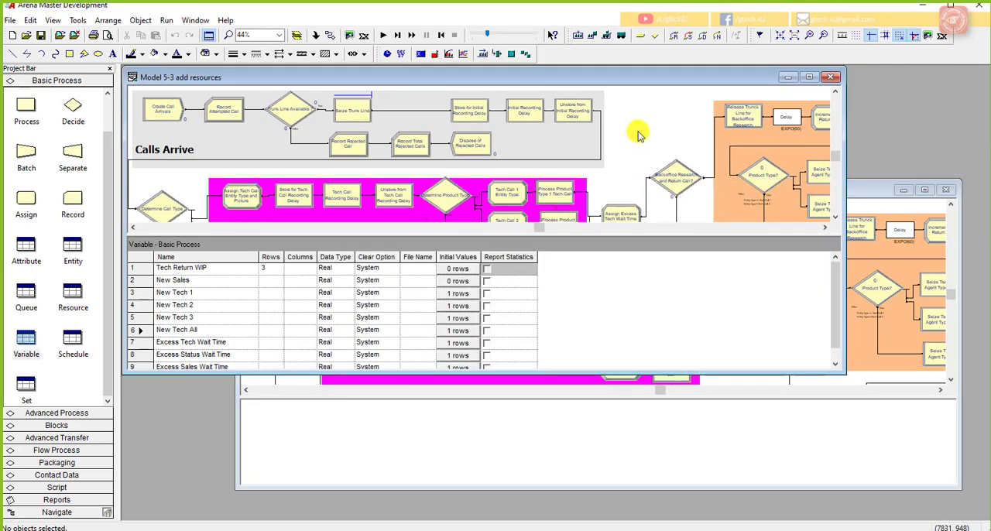
click(809, 76)
click(383, 35)
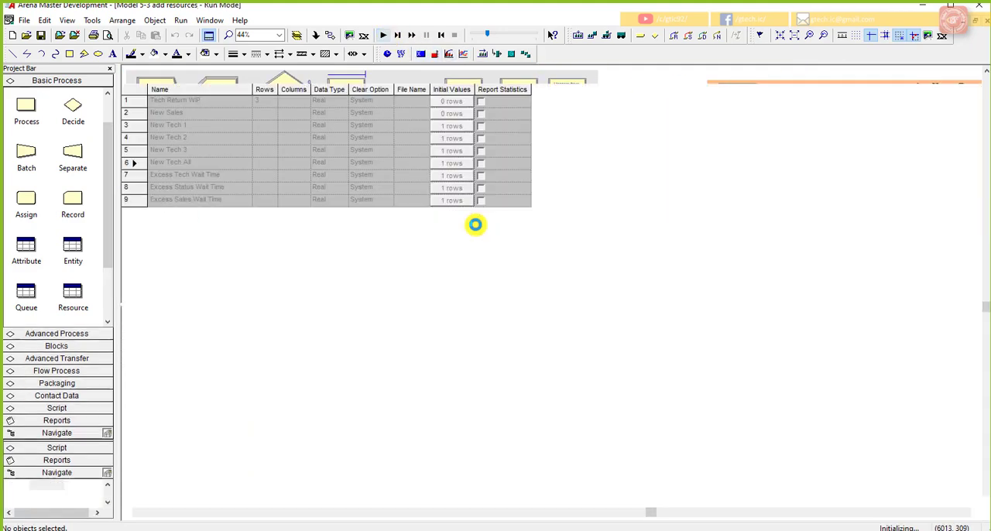
click(553, 300)
click(452, 34)
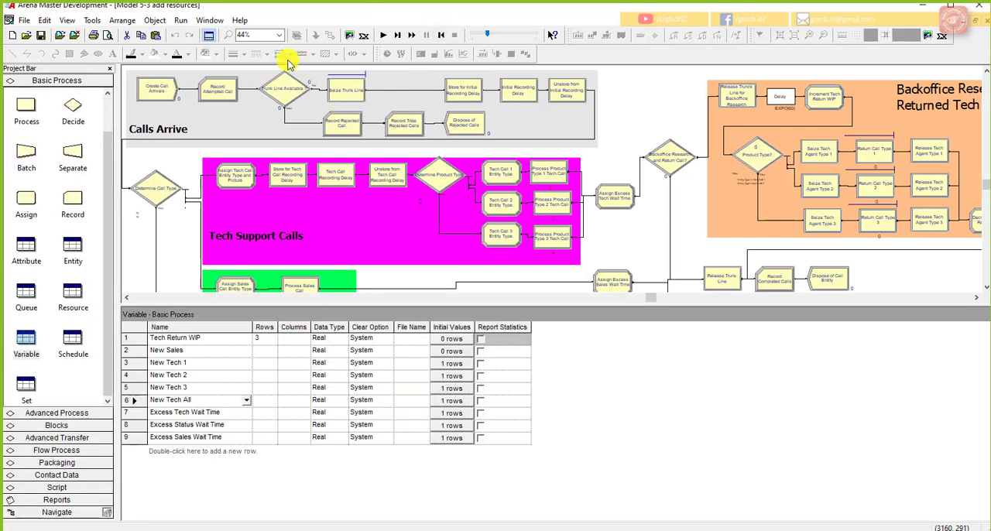
Step: Set the add resources model's number of replications to 110 in Run Setup
click(183, 21)
click(198, 35)
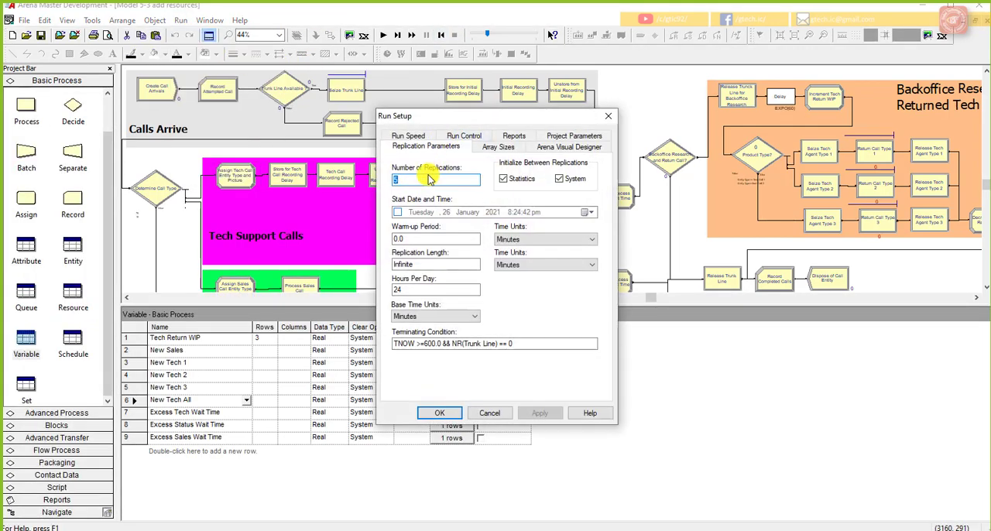
text(10)
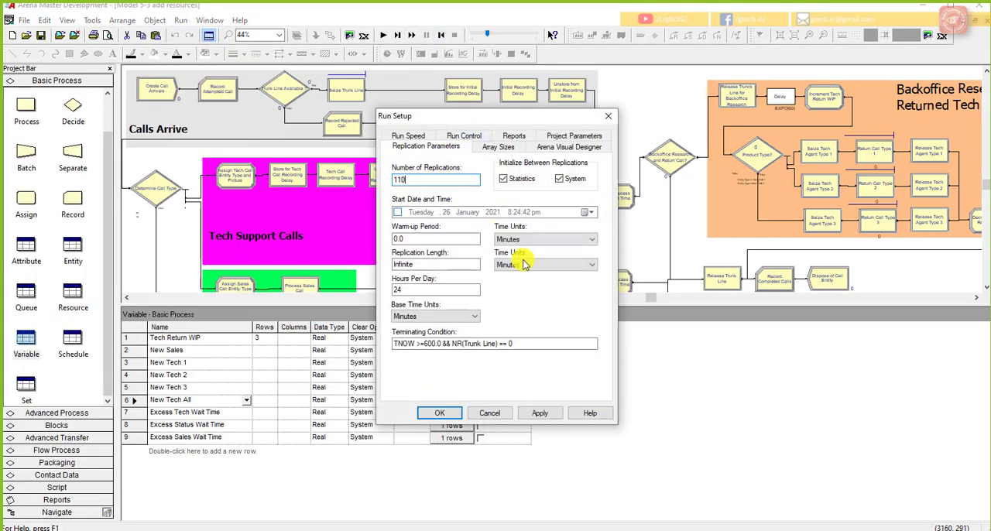
click(439, 413)
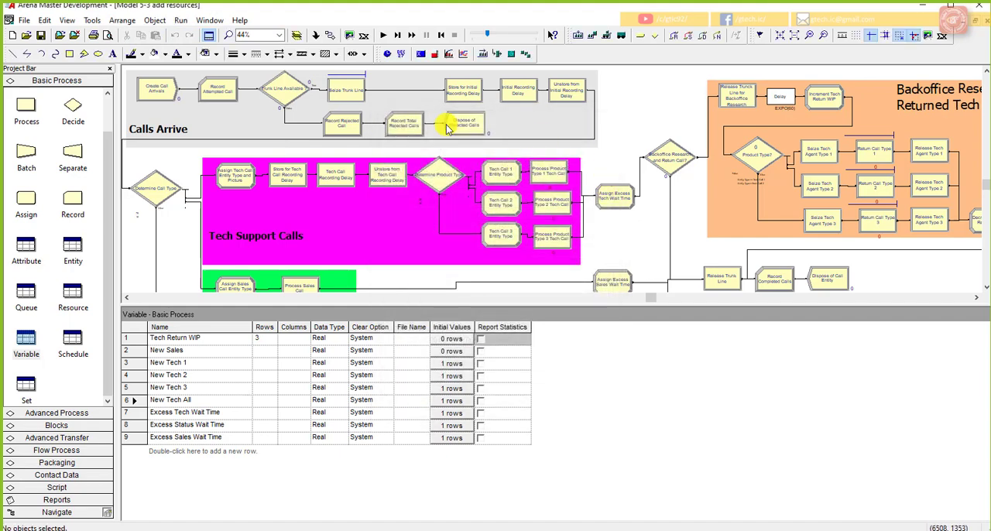
Step: Check that Batch Run (No Animation) is enabled, run the add resources model to completion, and display its results
click(180, 21)
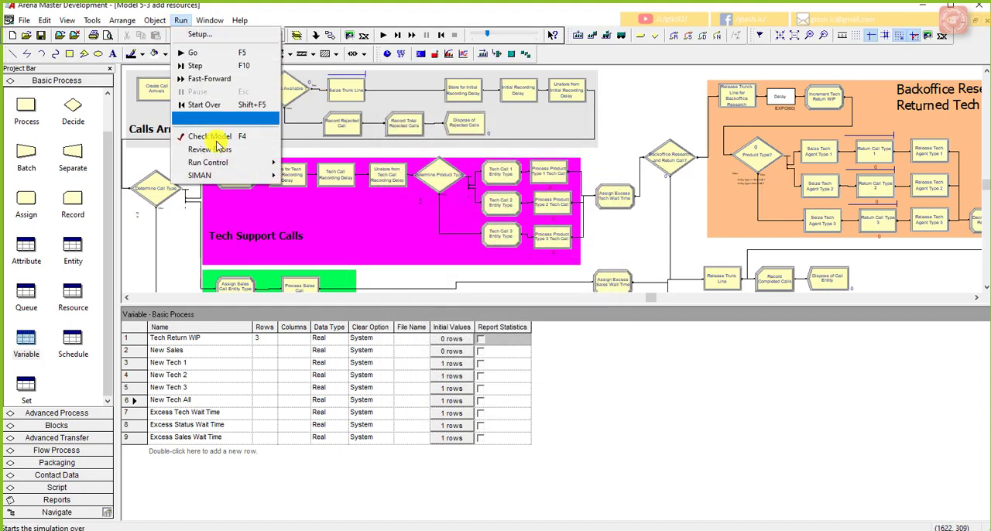
mouse_move(264, 163)
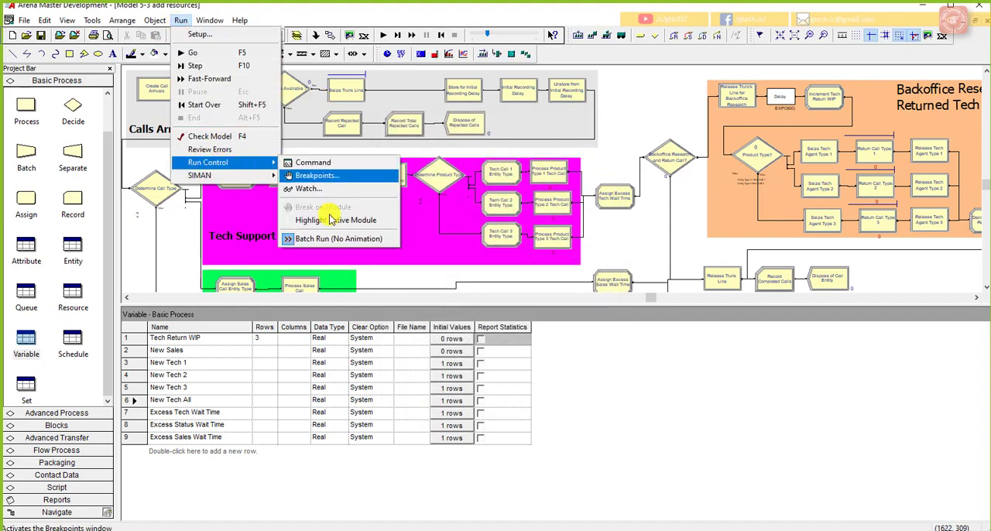
click(634, 124)
click(383, 35)
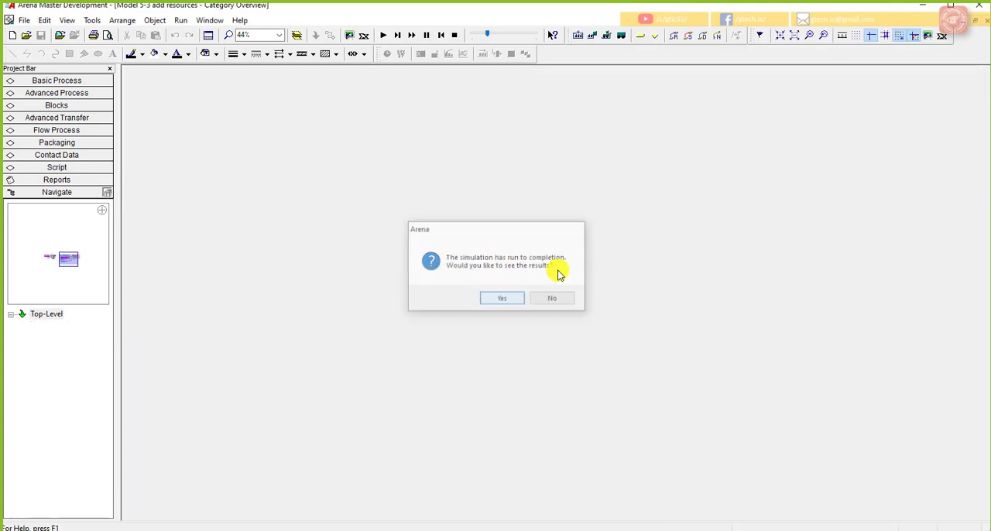
key(Return)
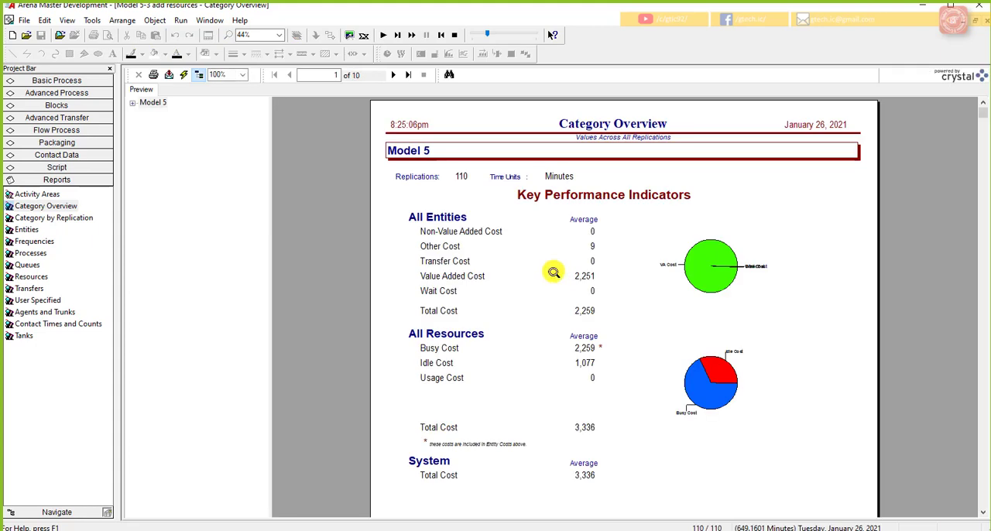
Step: Examine the user-specified Output table in the add resources model's Category Overview report, then end the run
click(134, 104)
click(144, 125)
click(170, 158)
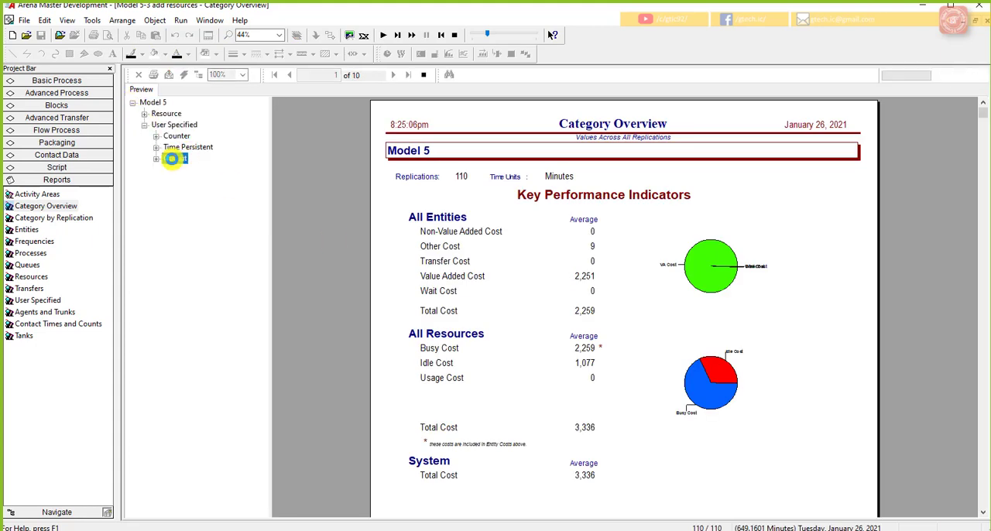
click(156, 158)
click(184, 170)
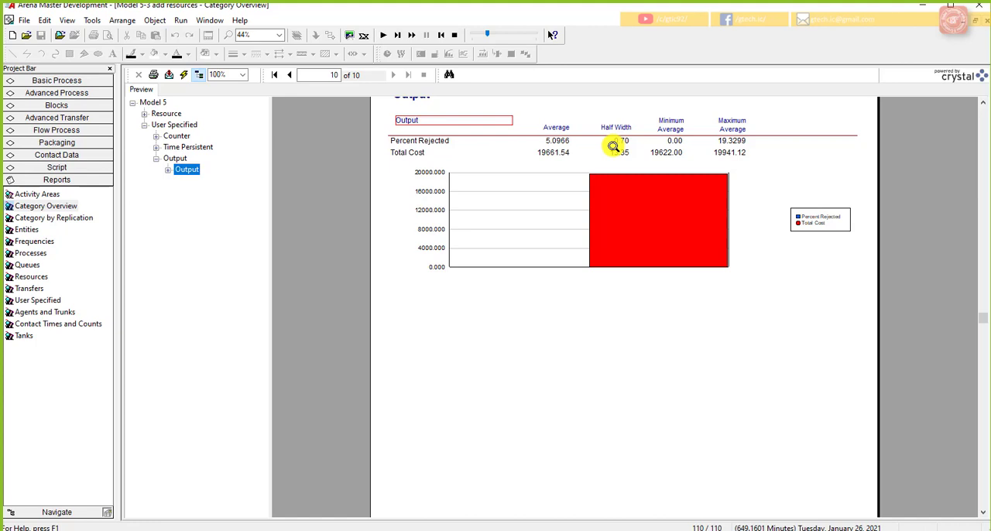
click(454, 35)
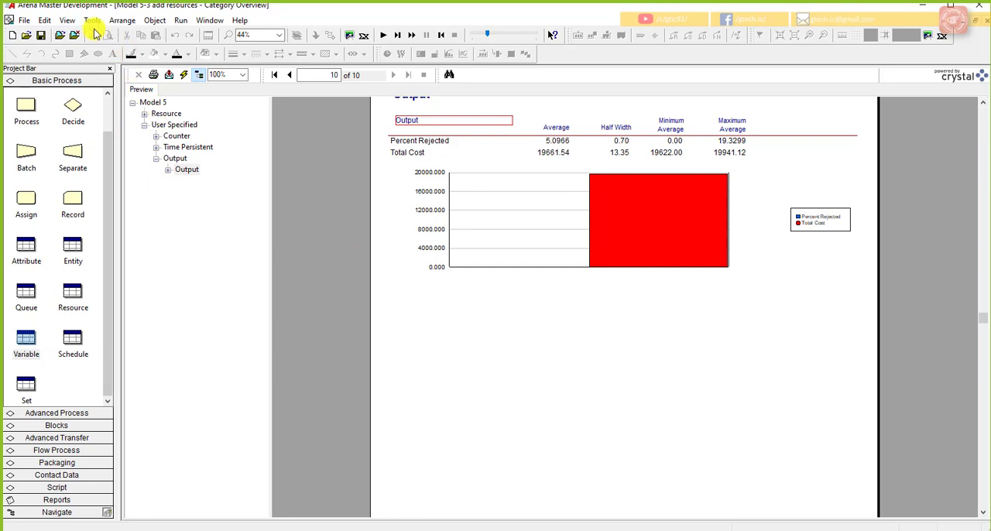
Step: Close the add resources report, restore that model's window, and switch to the Model 5-3 Base Case with its window maximized
click(68, 23)
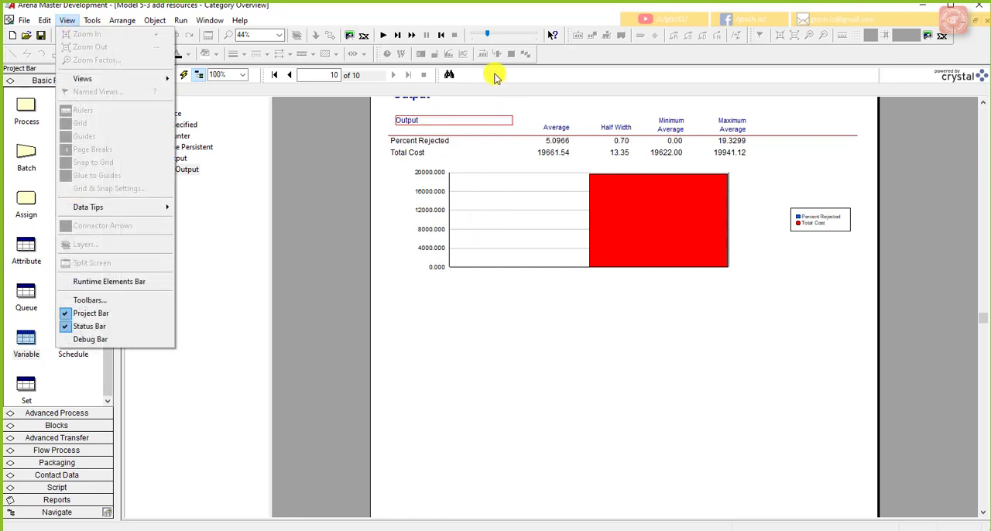
click(696, 186)
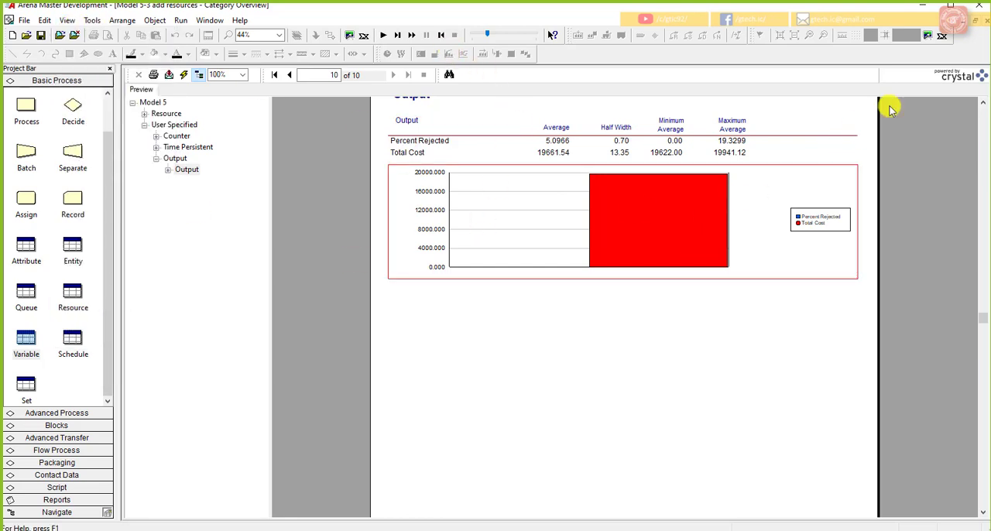
click(978, 20)
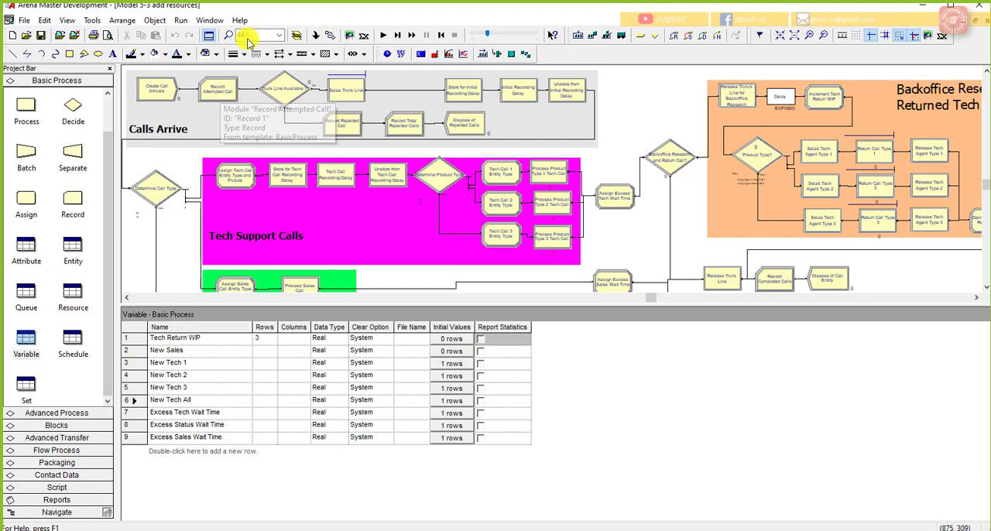
click(977, 23)
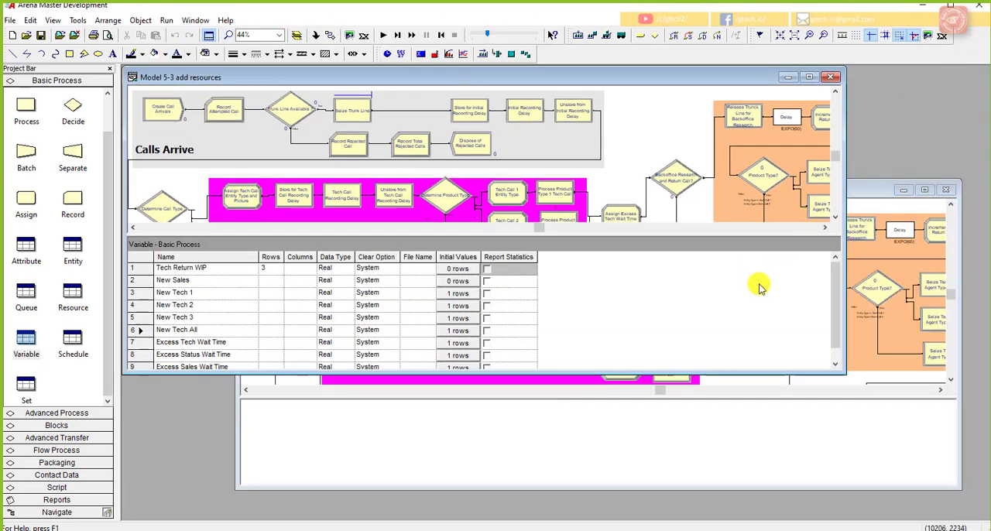
click(882, 403)
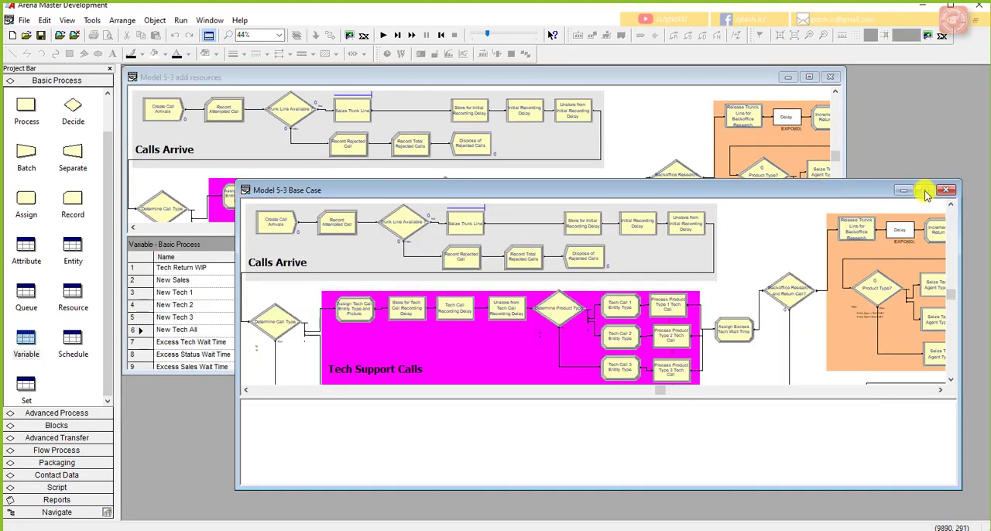
click(925, 190)
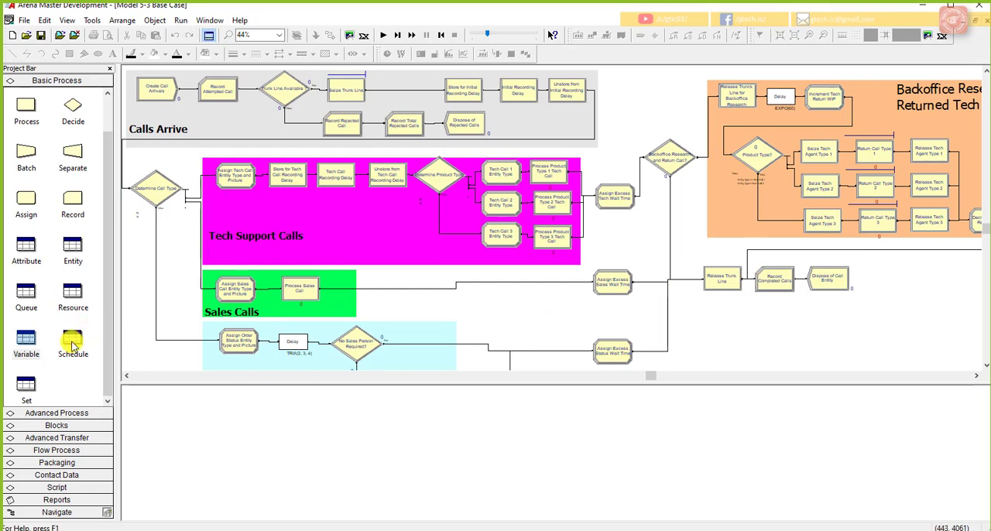
Step: Display the base case's Statistic data from Advanced Process and enlarge the spreadsheet area so all 16 rows show
click(81, 413)
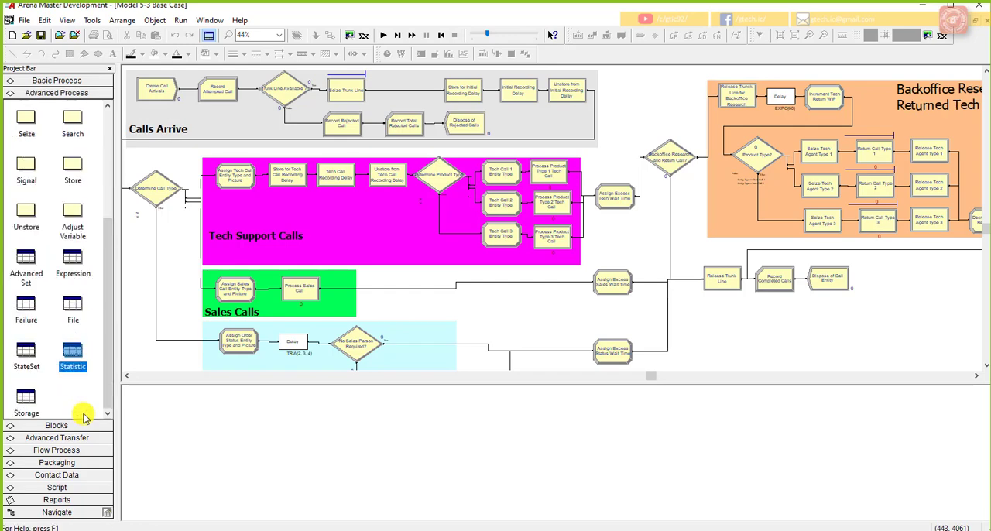
click(73, 350)
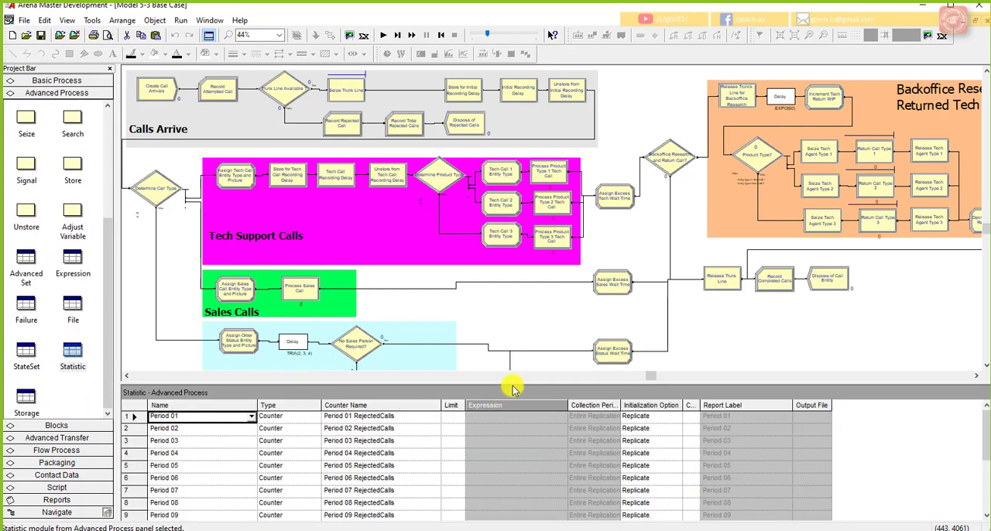
drag(511, 382, 498, 256)
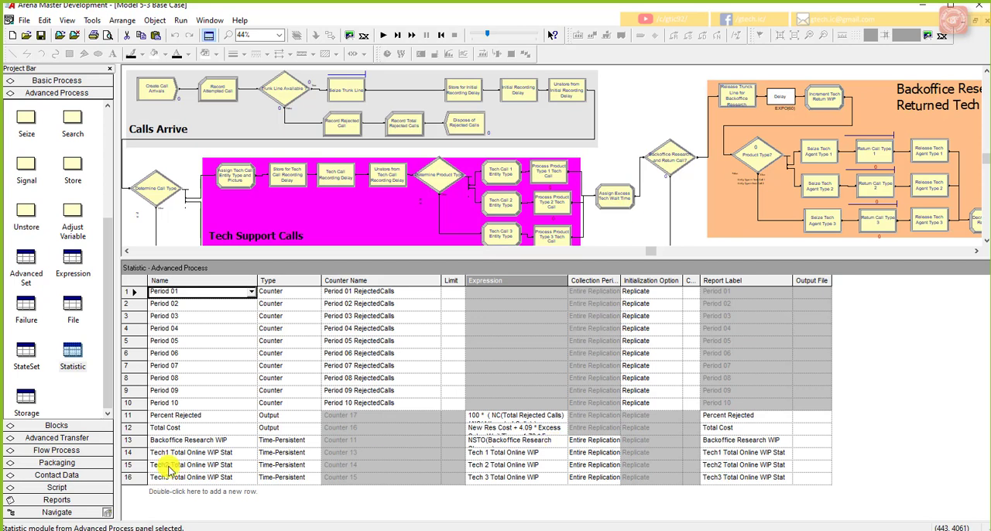
Step: Set the Percent Rejected statistic's output file to "Percentage Rejected - Base.dat", widening the Output File column to fit the name
click(215, 415)
click(802, 422)
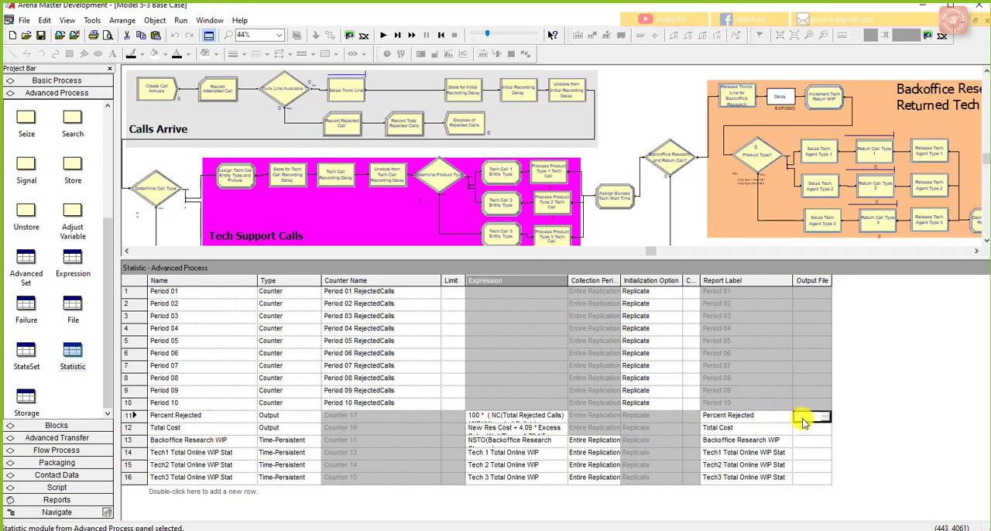
drag(831, 281, 877, 319)
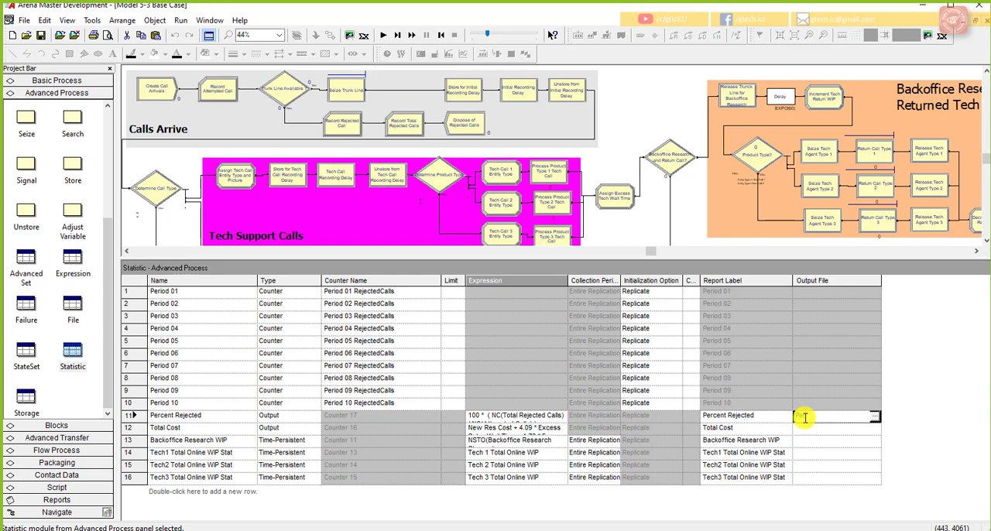
text(ejected - Base.dat)
drag(882, 281, 911, 283)
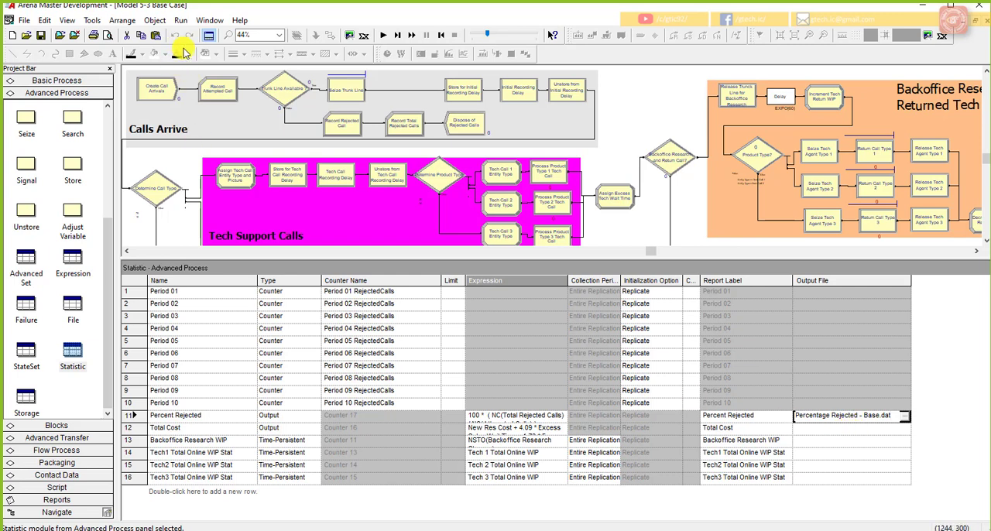
Step: Select the output file cell of the Total Cost statistic for editing
click(845, 430)
click(844, 430)
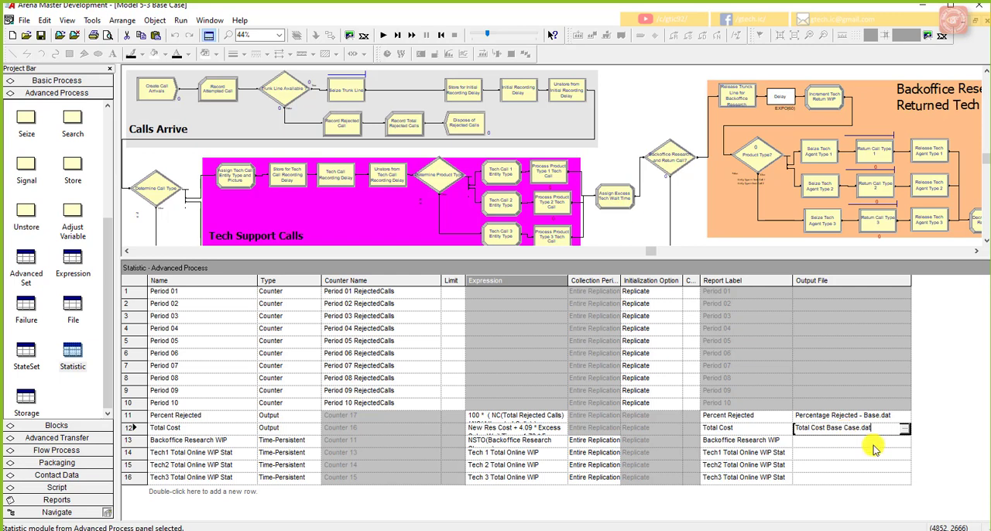
Step: Set the Total Cost statistic's output file to "Total Cost Base Case.dat" and run the base case simulation in batch mode
click(881, 440)
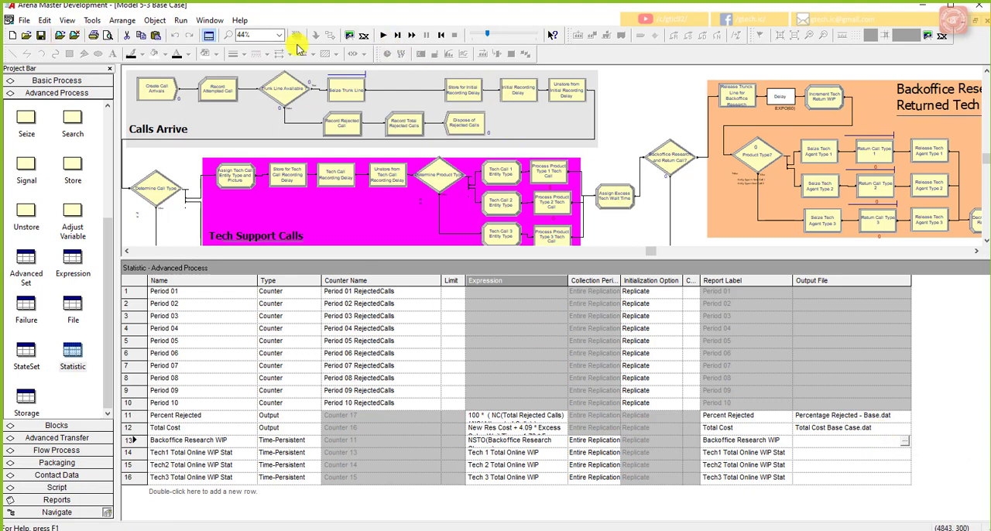
click(180, 20)
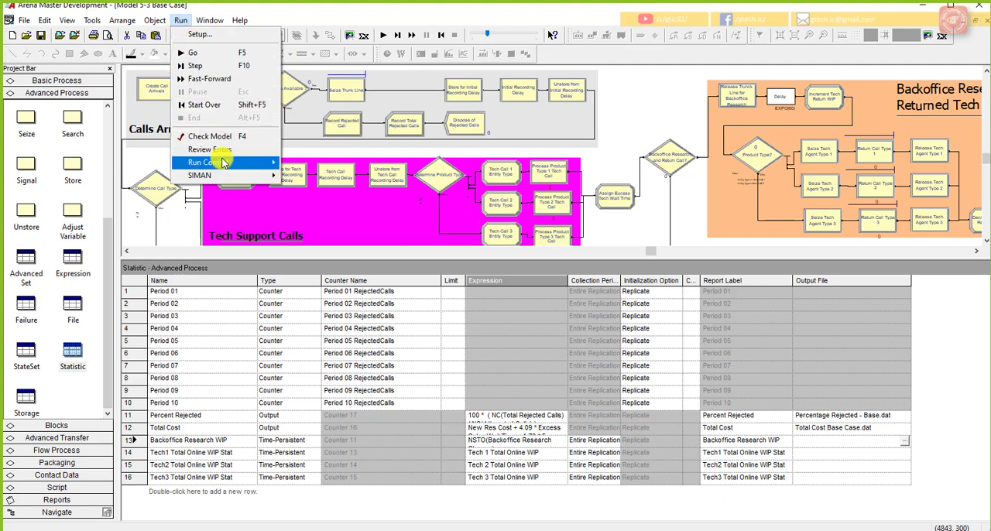
mouse_move(229, 163)
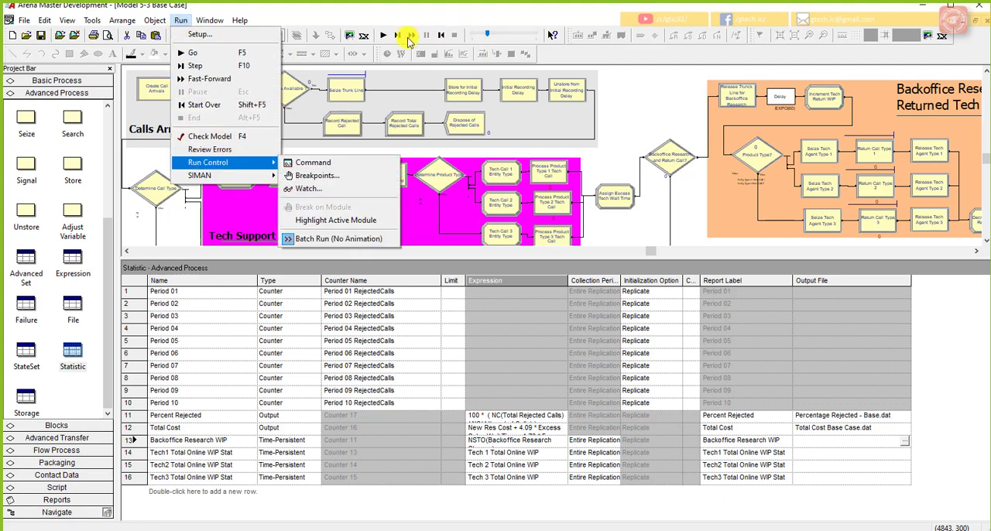
click(383, 35)
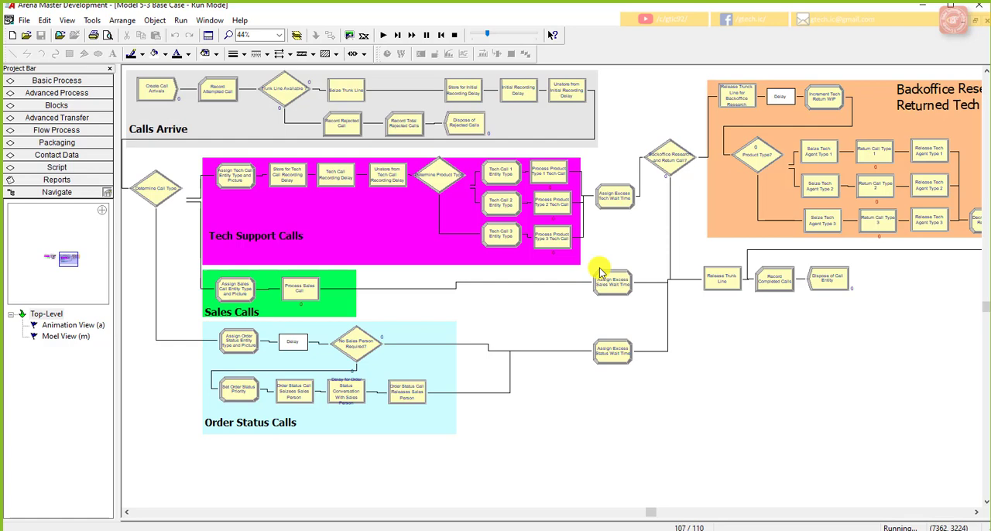
Step: Decline viewing the base case results and close that model, saving its changes
click(560, 297)
right_click(564, 298)
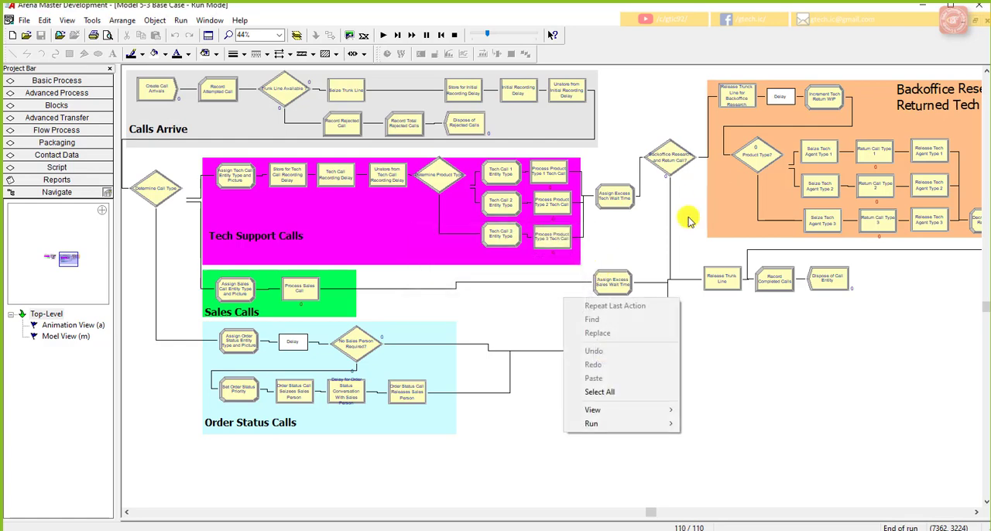
click(986, 21)
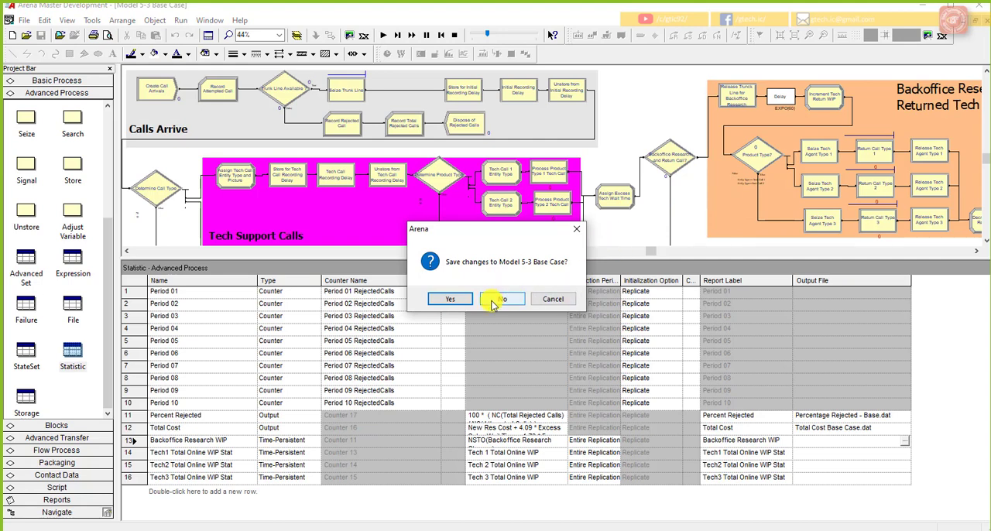
click(459, 304)
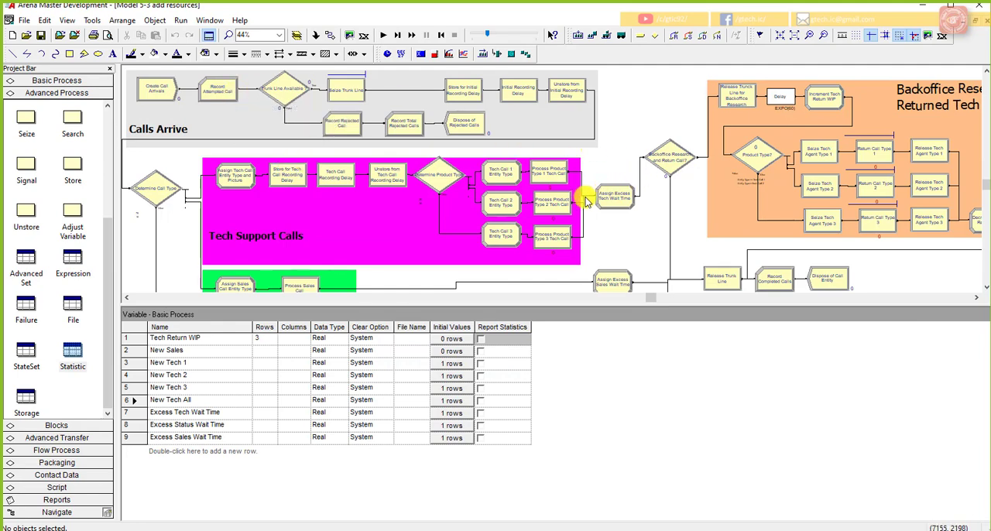
Step: Display the add resources model's Statistic data and enlarge the spreadsheet area so all 16 rows fit
right_click(70, 355)
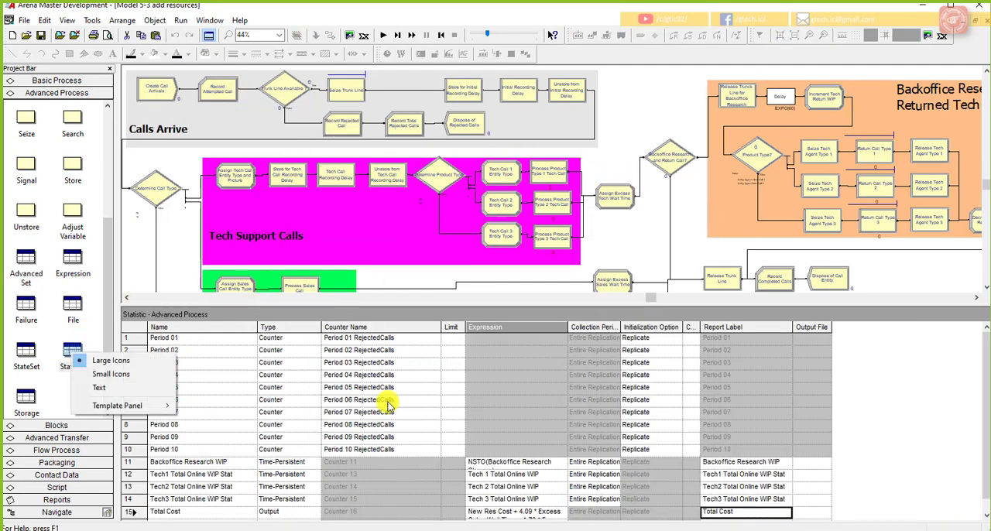
click(197, 511)
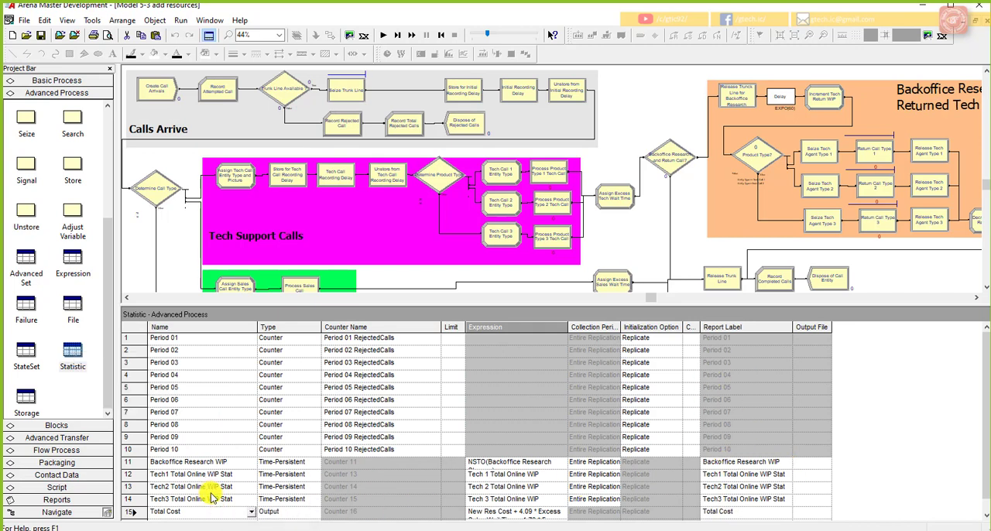
drag(439, 309, 441, 245)
Step: Widen the Output File column and set the output files to "Total Cost Add Res.dat" for Total Cost and "Percentage Rejected.dat" for Percent Rejected
click(811, 447)
drag(831, 263, 926, 263)
click(811, 447)
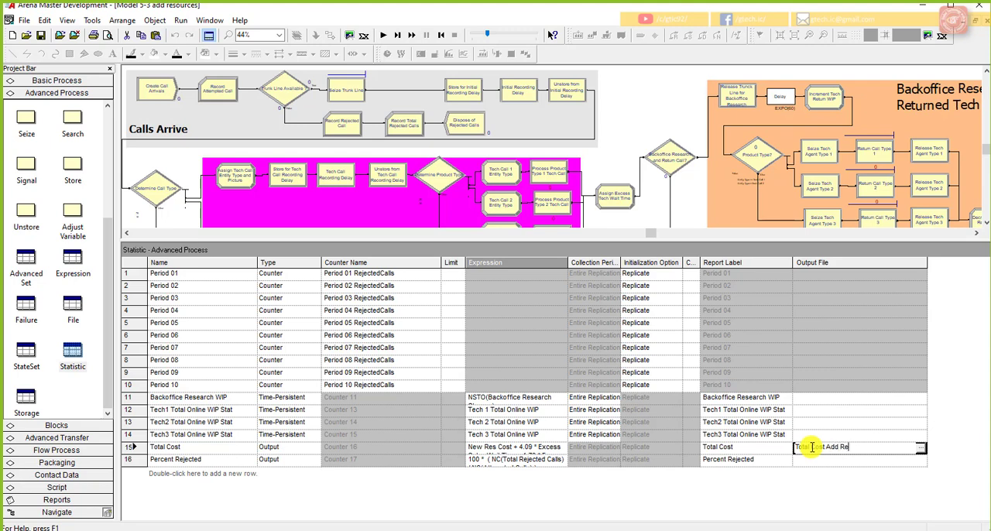
text(t)
click(847, 463)
click(849, 461)
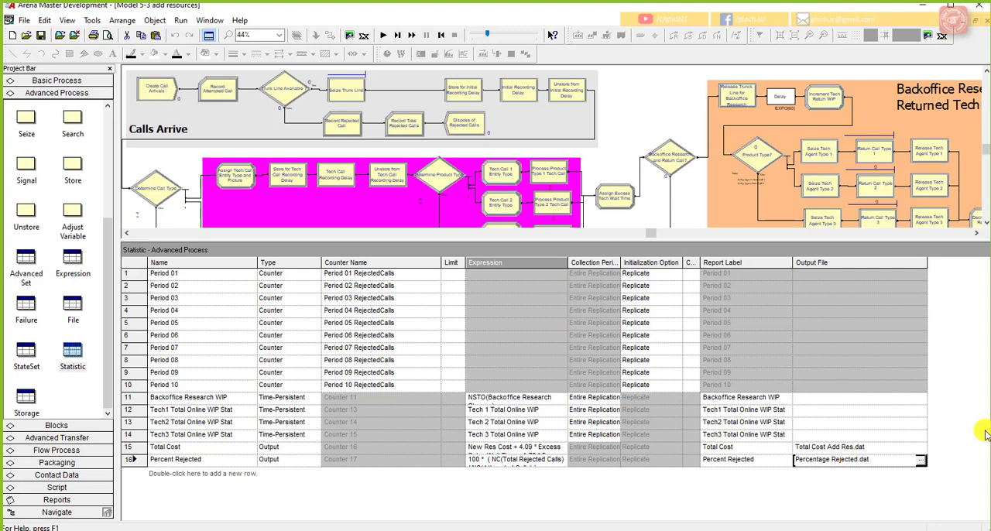
click(881, 448)
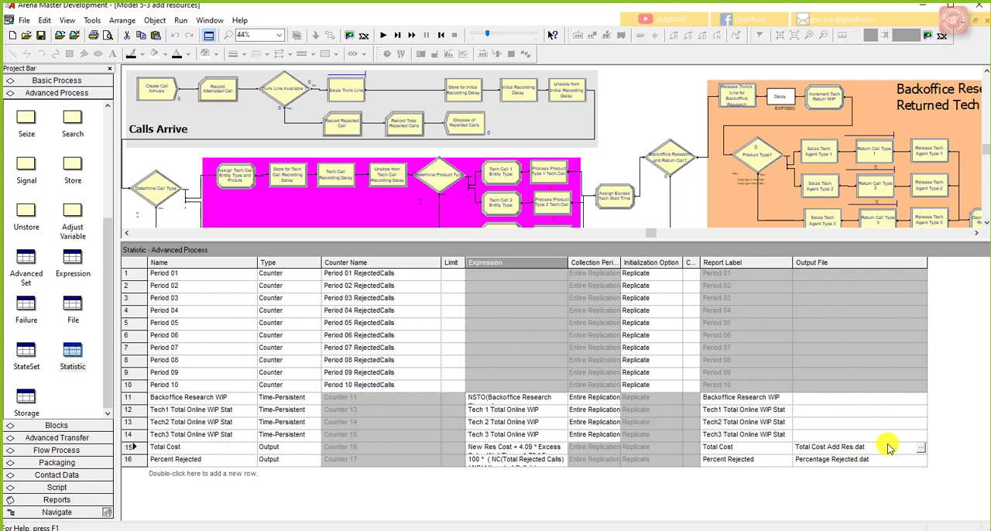
Step: Check the number of replications in Run Setup, run the add resources model without viewing its results, and end the run
click(184, 20)
click(280, 160)
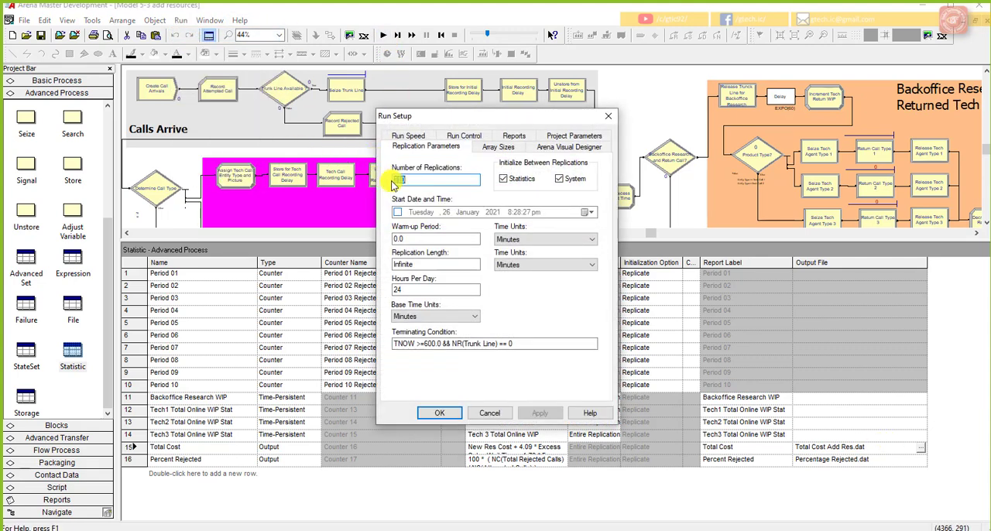
click(440, 412)
click(387, 39)
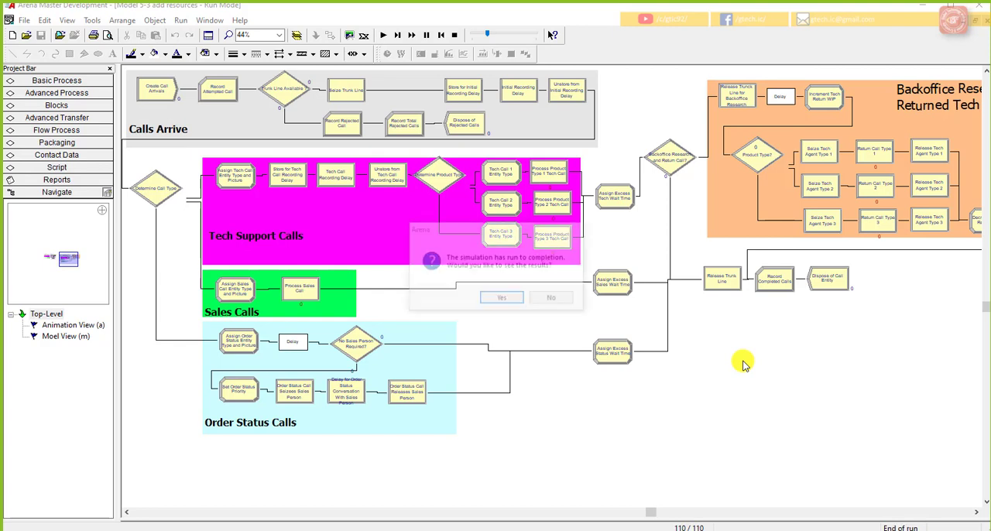
click(567, 301)
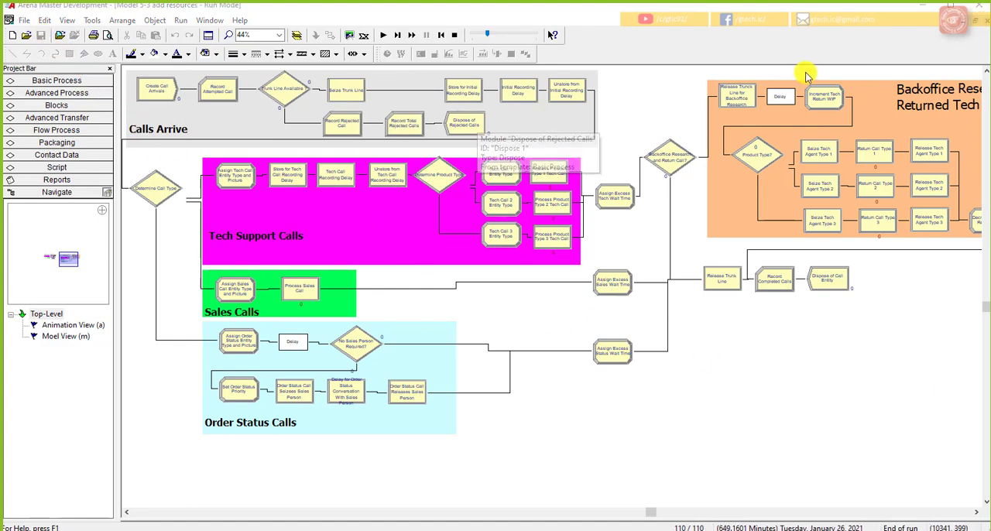
click(454, 35)
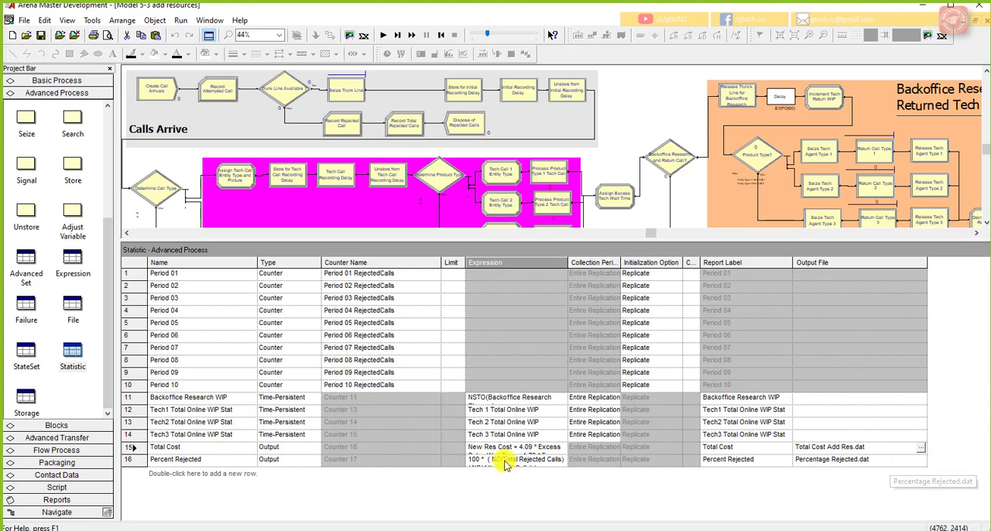
Step: Switch to the Lect 15 folder in File Explorer, show its files as large icons and enlarge the window
right_click(291, 530)
click(528, 438)
click(291, 530)
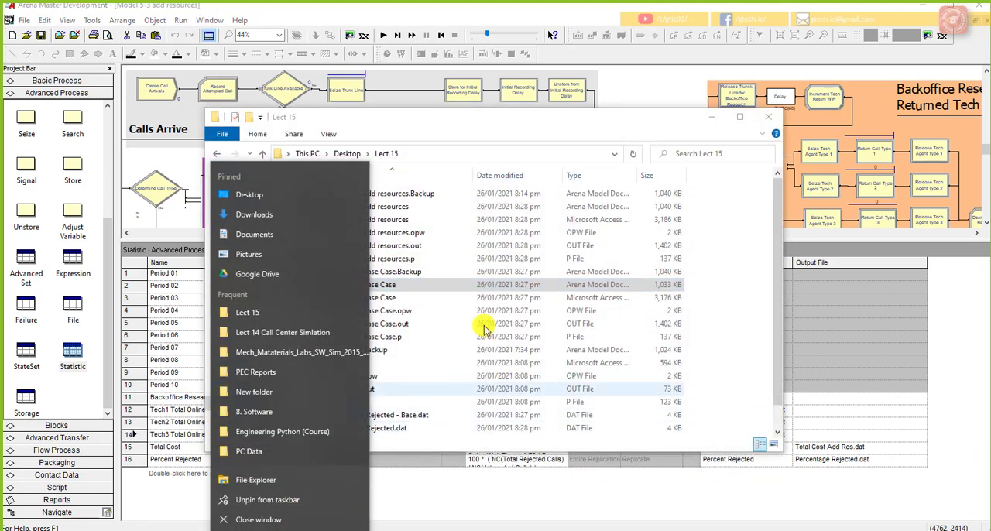
click(453, 297)
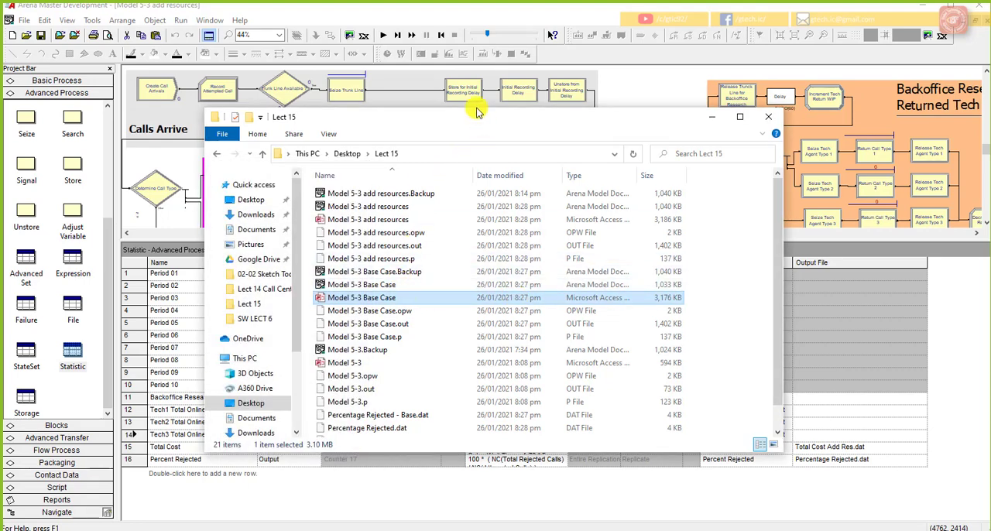
drag(479, 119, 422, 47)
click(718, 374)
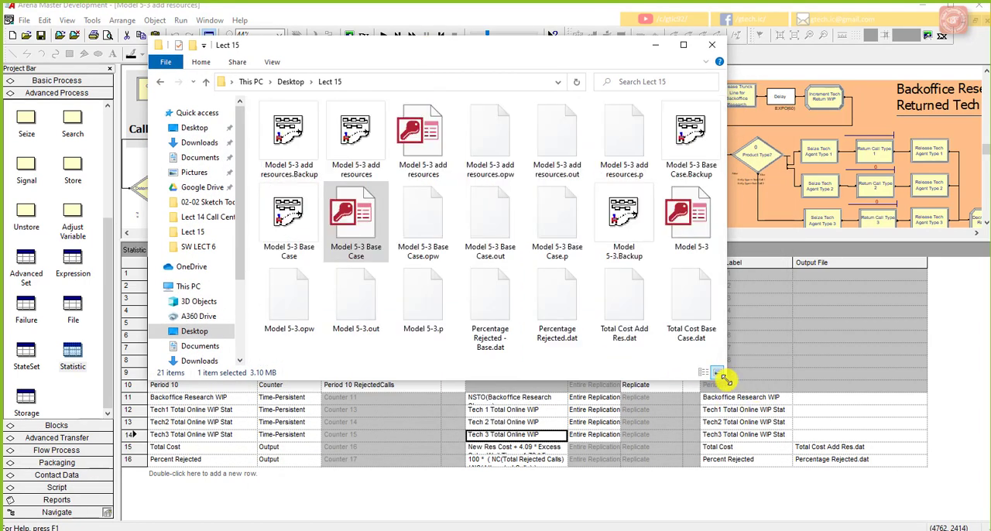
drag(726, 380, 874, 486)
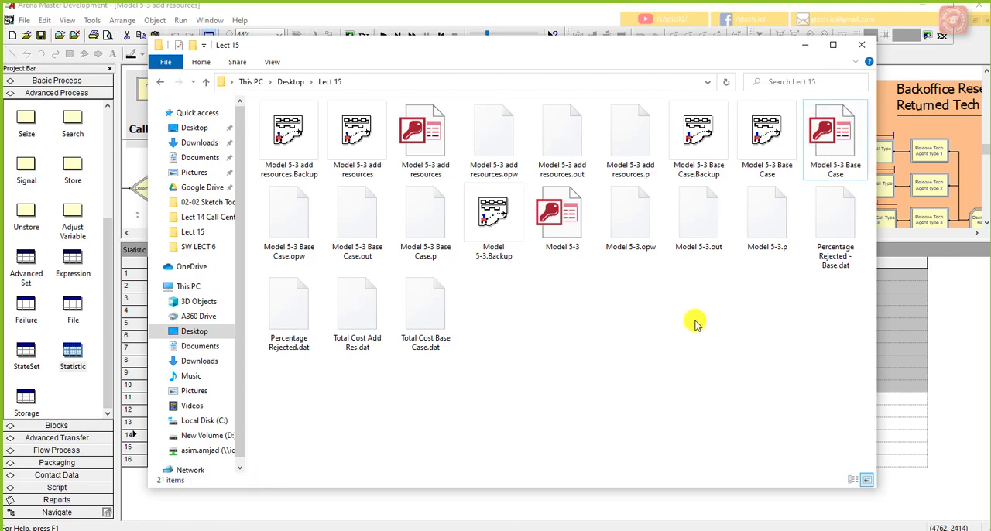
Step: Examine the four generated .dat files, and return to Arena to review the two Output File entries
click(838, 256)
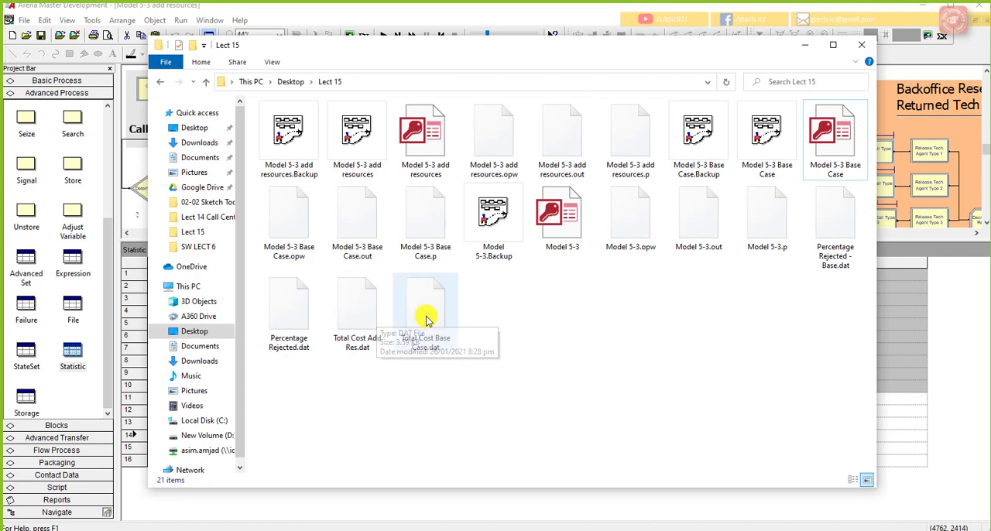
right_click(550, 321)
right_click(600, 310)
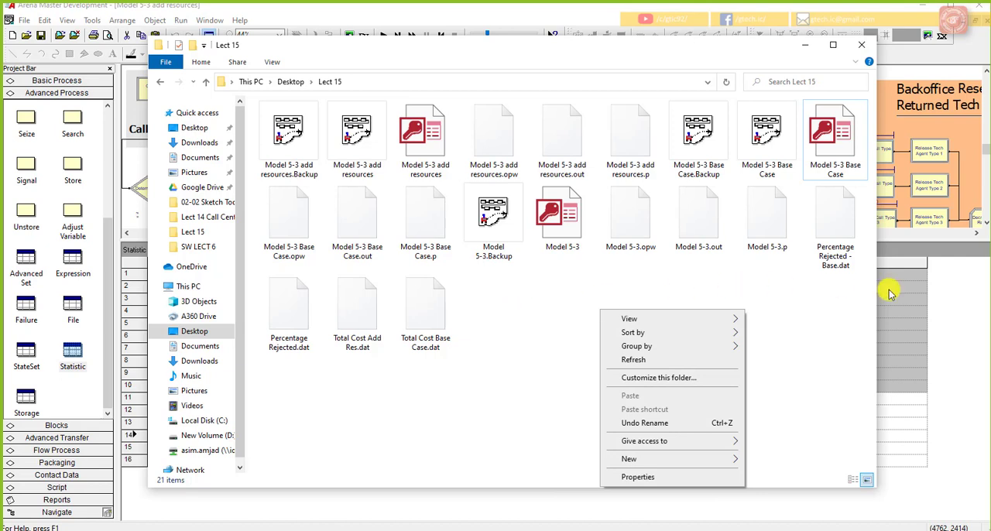
right_click(283, 321)
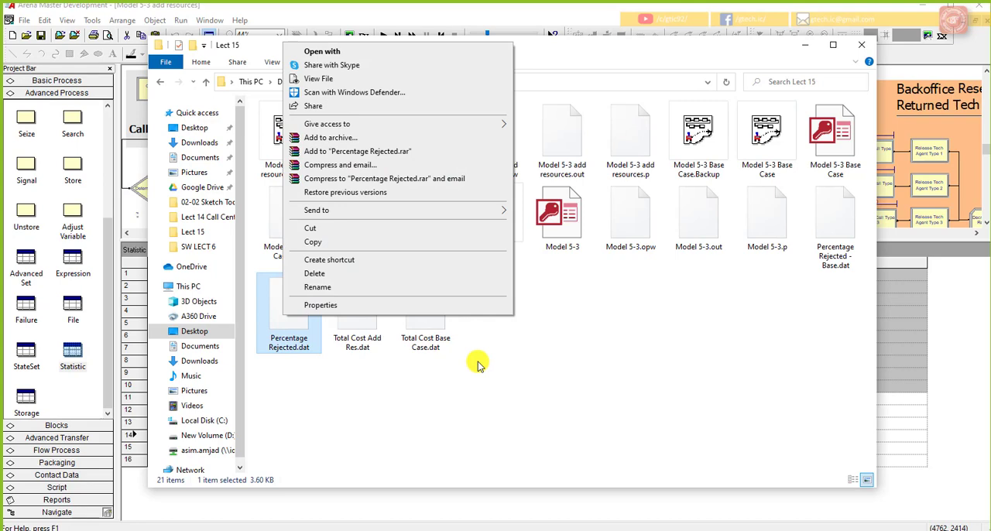
click(902, 356)
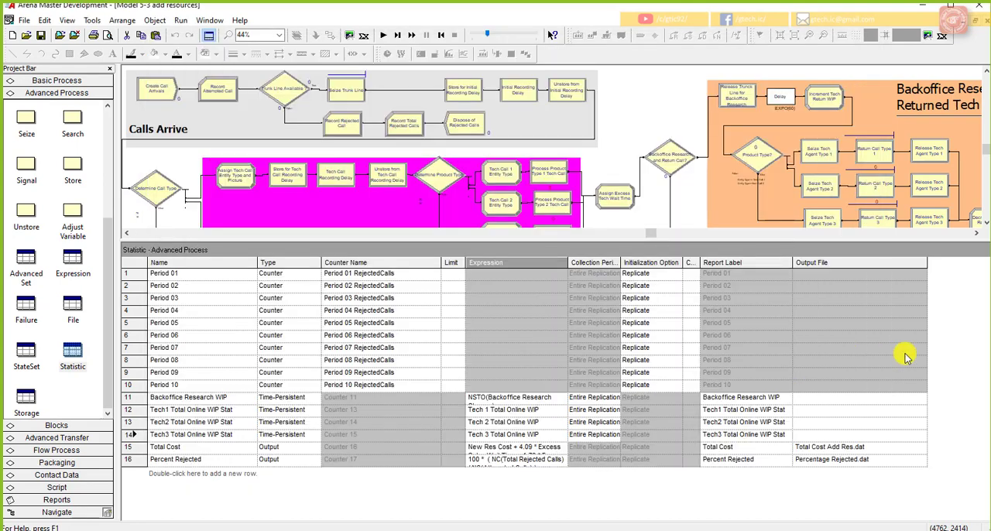
click(871, 459)
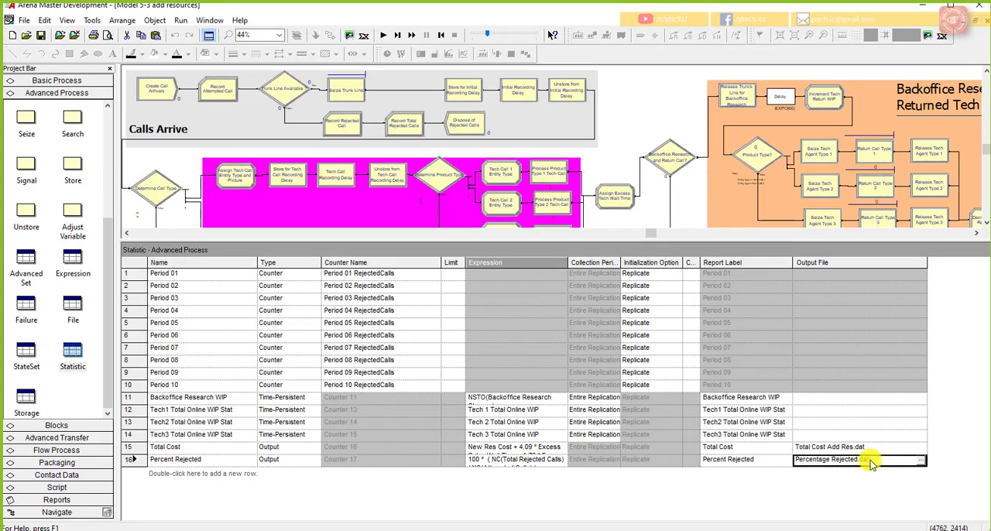
click(879, 447)
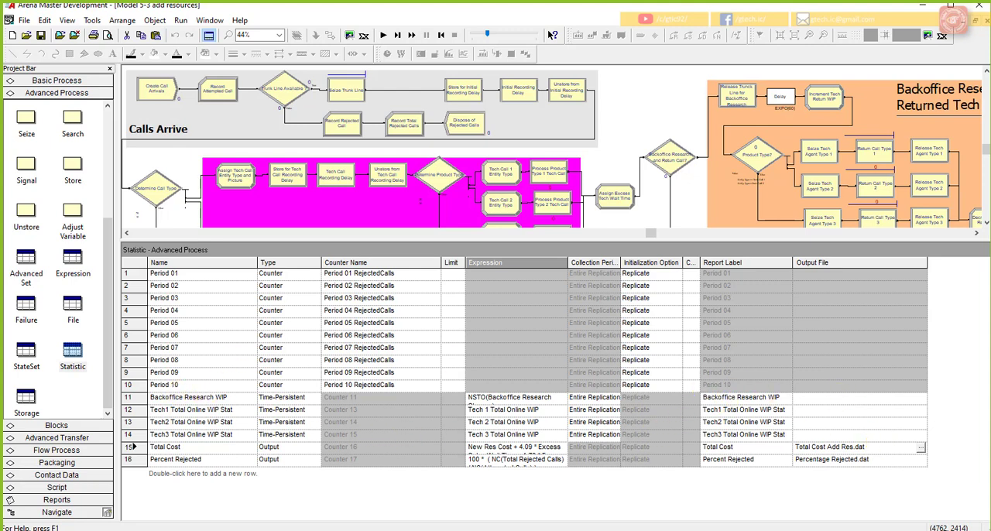
Step: Launch Output Analyzer from the installed Arena programs and reduce its window so it floats over the model
click(91, 20)
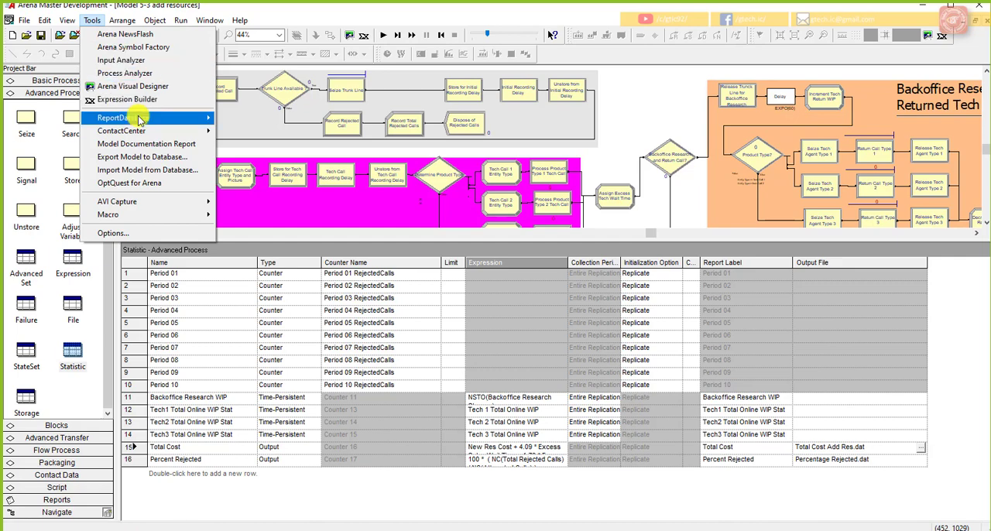
right_click(18, 529)
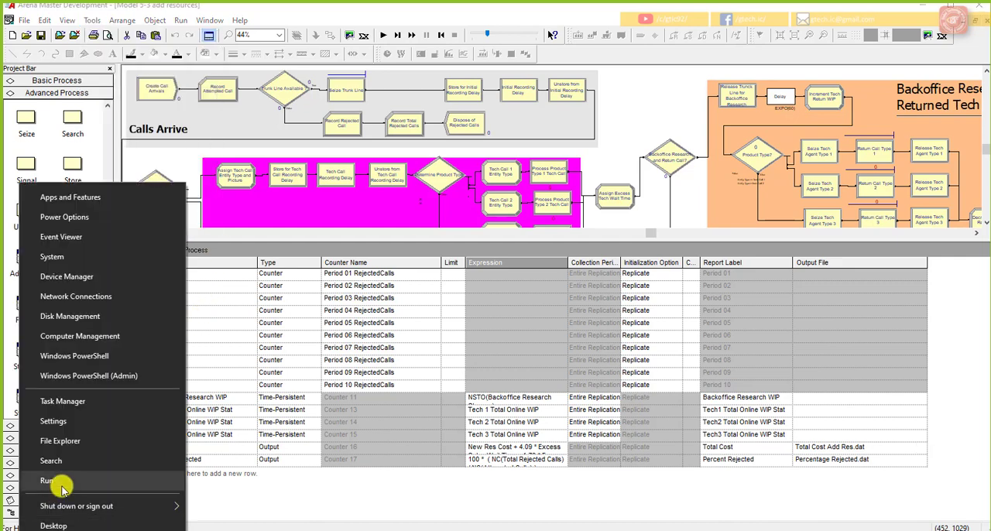
click(15, 529)
click(17, 529)
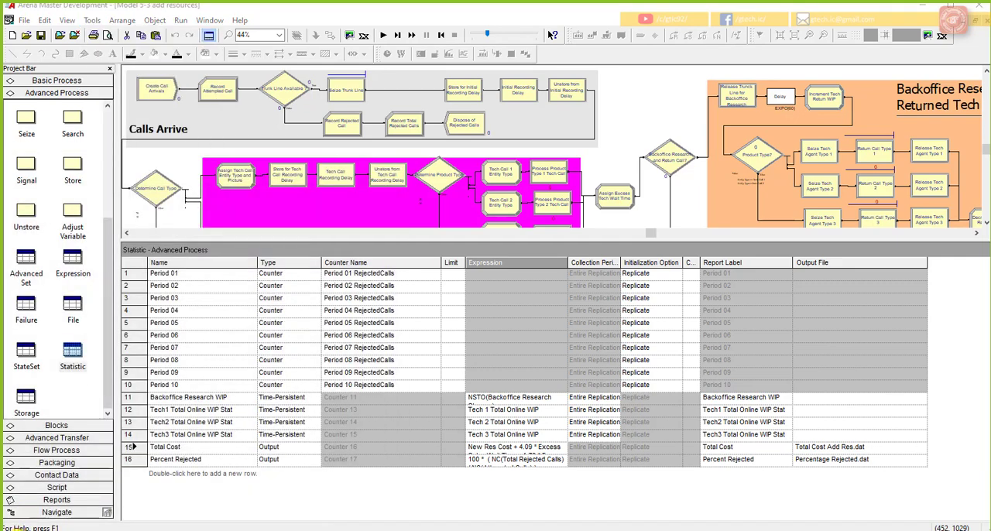
click(17, 529)
scroll(75, 425, down, 7)
scroll(93, 389, down, 5)
scroll(100, 387, up, 4)
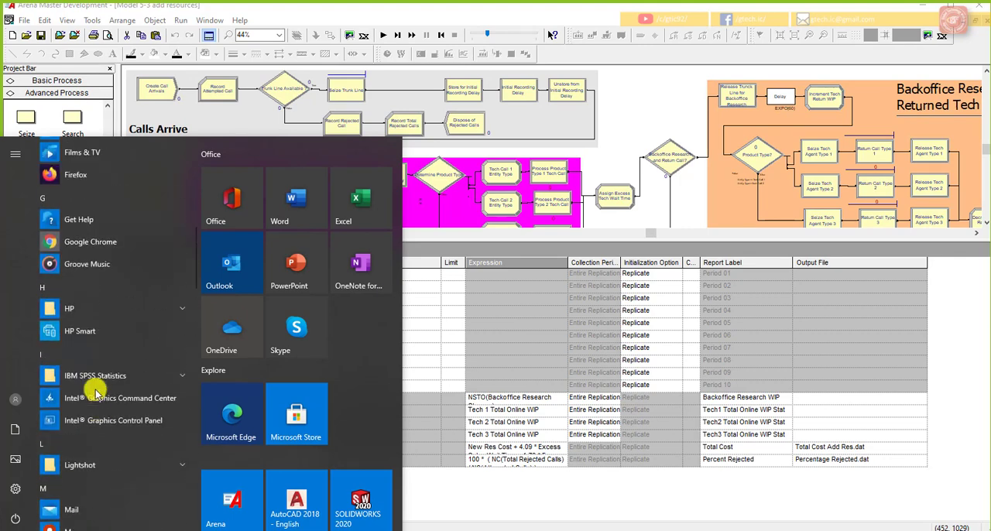
scroll(95, 391, down, 8)
scroll(95, 391, down, 3)
click(123, 324)
scroll(112, 411, down, 5)
scroll(111, 398, up, 2)
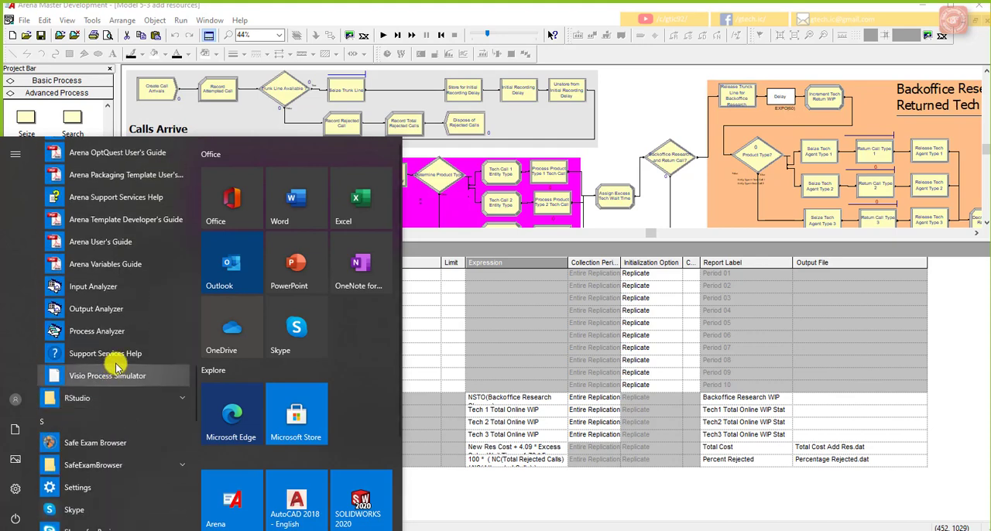
click(126, 310)
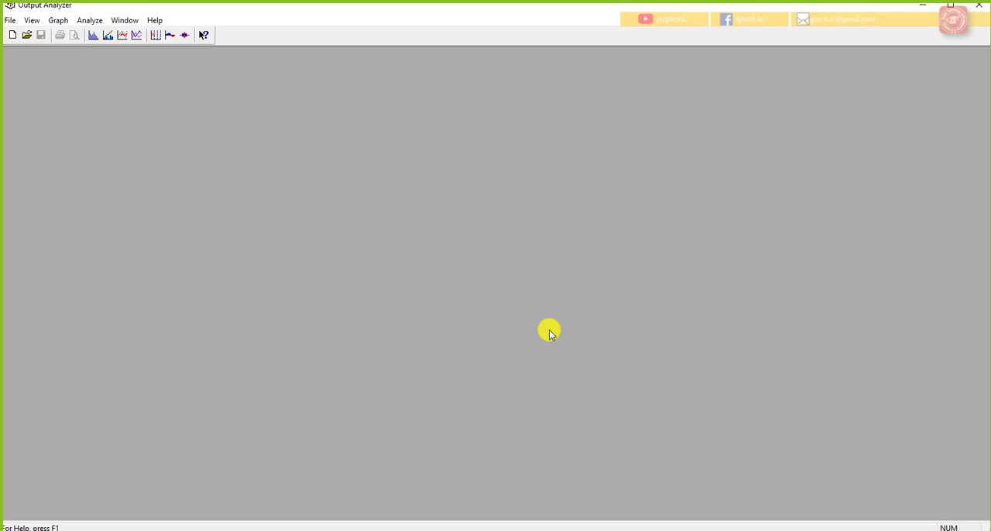
drag(500, 11, 547, 62)
drag(50, 48, 223, 68)
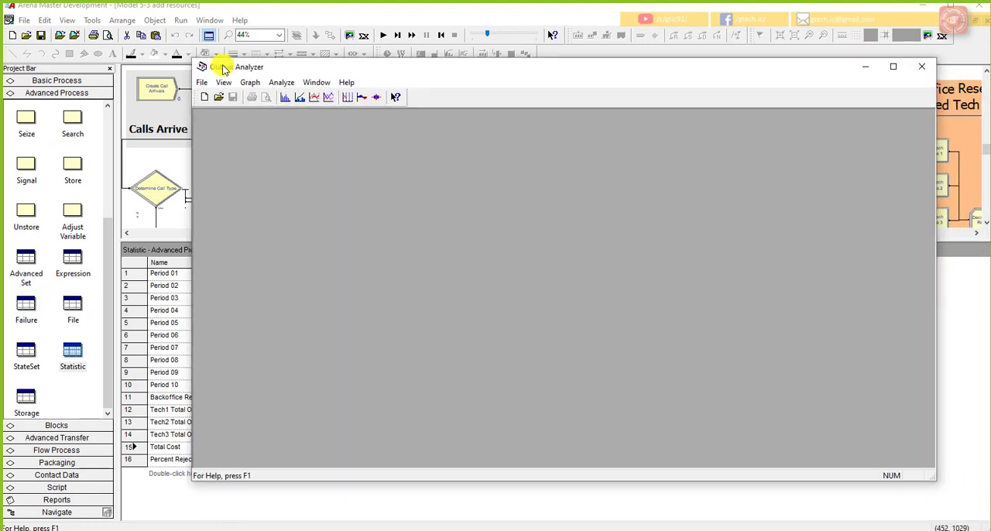
Step: Create a new data group and add Percentage Rejected - Base.dat from the Lect 15 folder on the Desktop
click(206, 97)
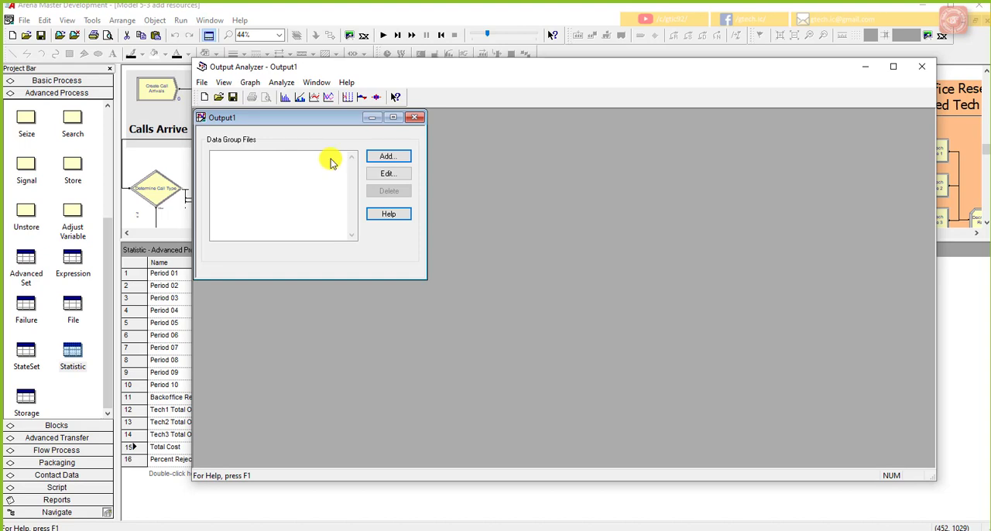
click(387, 156)
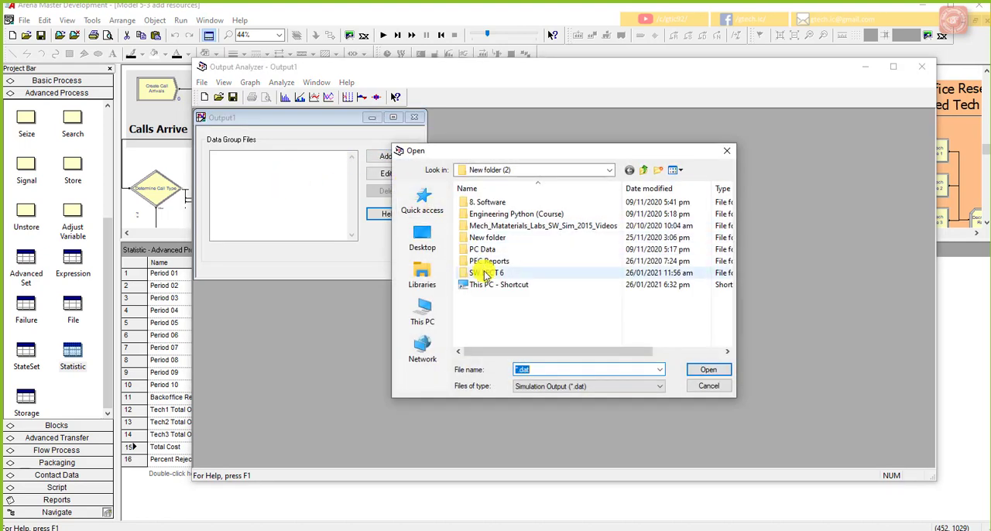
click(422, 310)
scroll(508, 292, down, 5)
click(422, 236)
scroll(532, 275, down, 5)
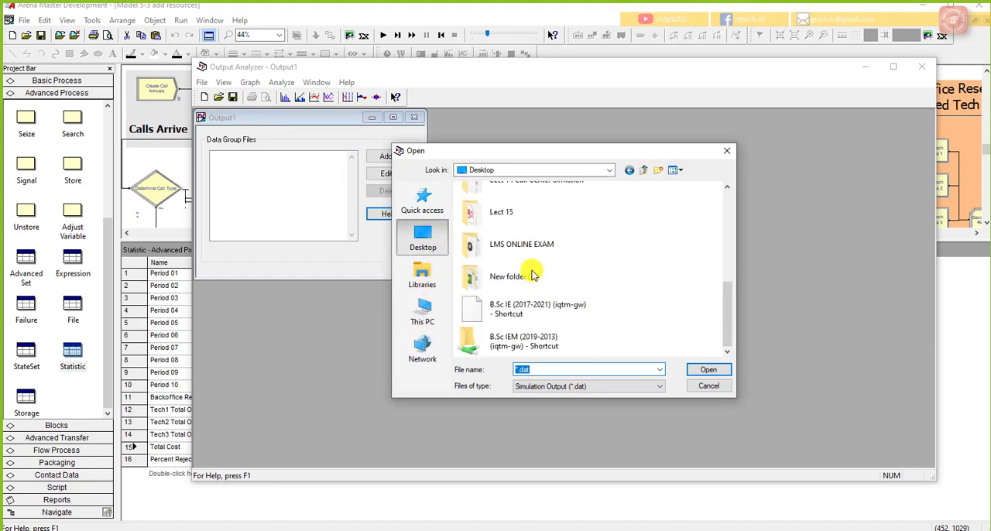
double_click(526, 211)
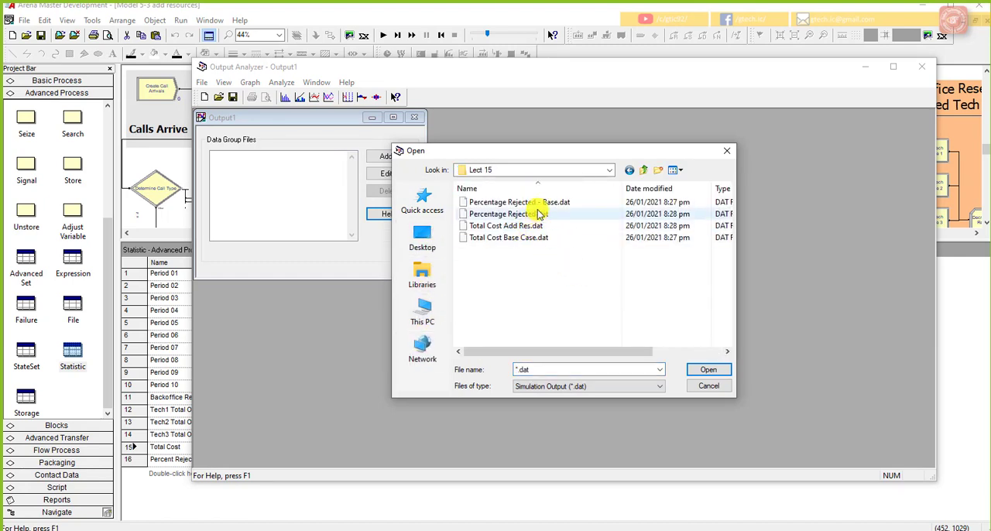
click(508, 202)
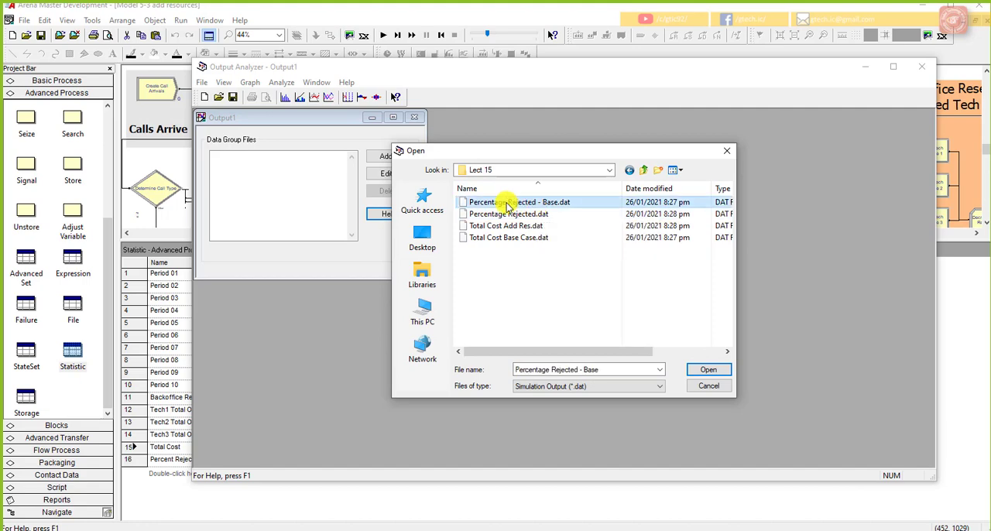
click(697, 369)
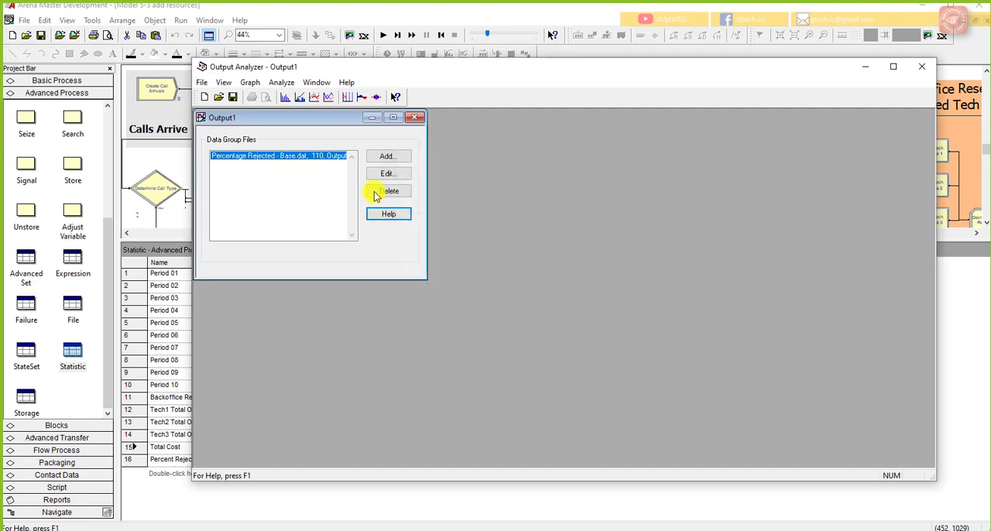
Step: Add Percentage Rejected.dat, Total Cost Add Res.dat and Total Cost Base Case.dat to the data group
click(385, 158)
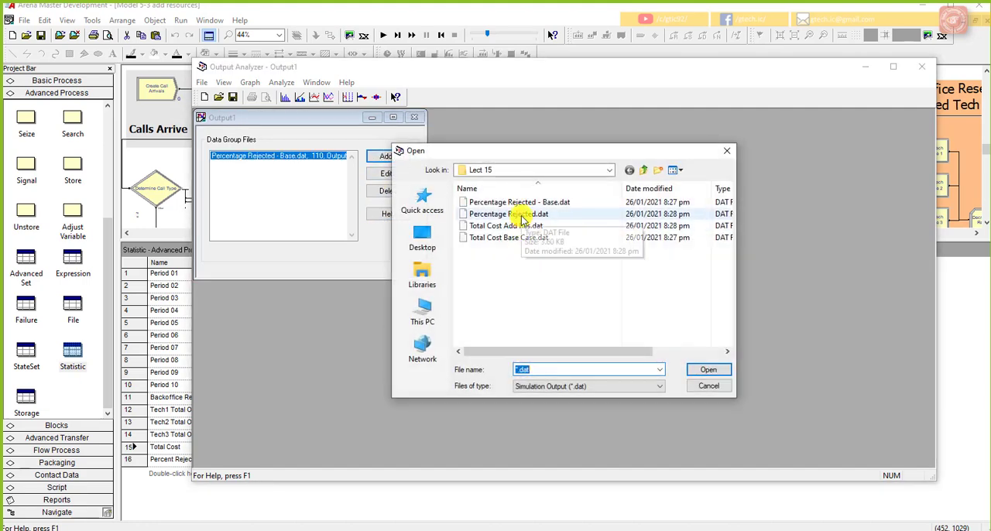
click(508, 215)
click(708, 369)
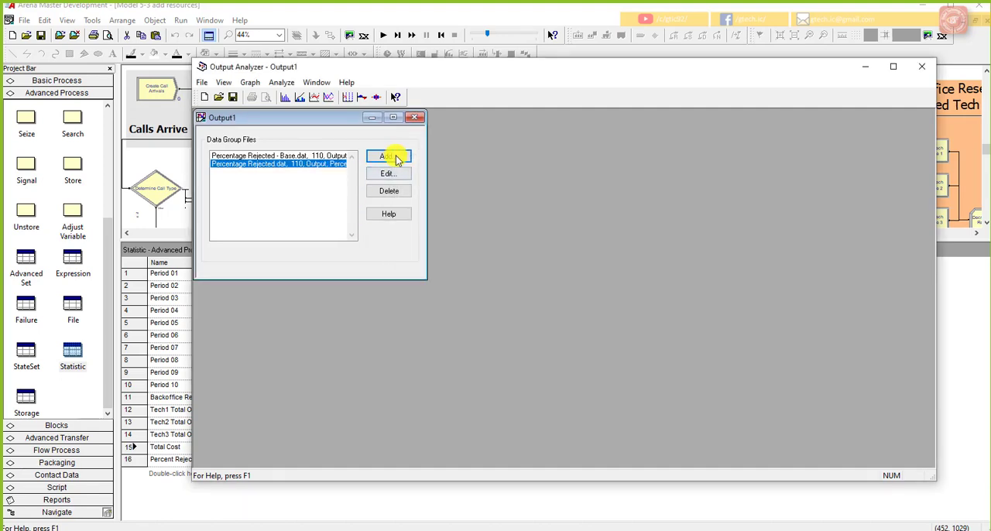
click(388, 156)
click(514, 225)
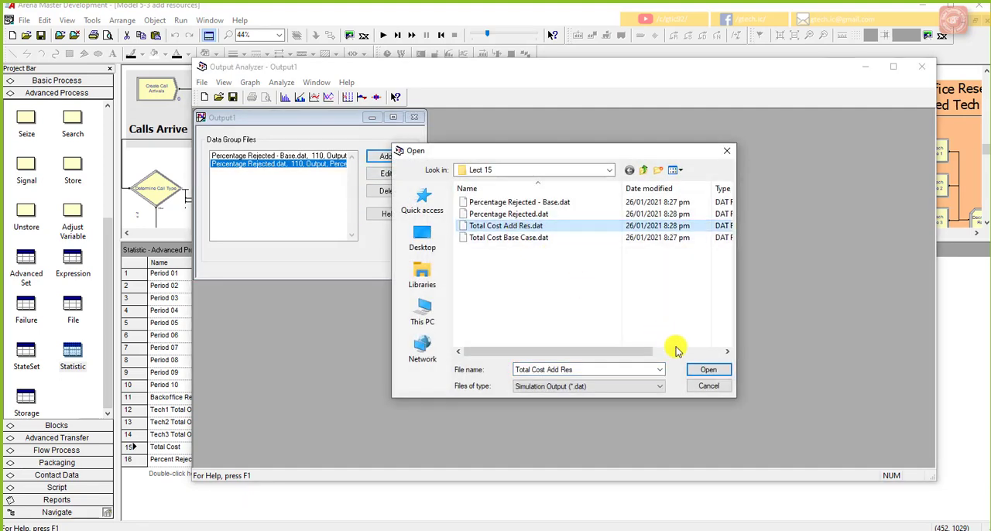
click(707, 369)
click(388, 156)
click(508, 237)
click(697, 369)
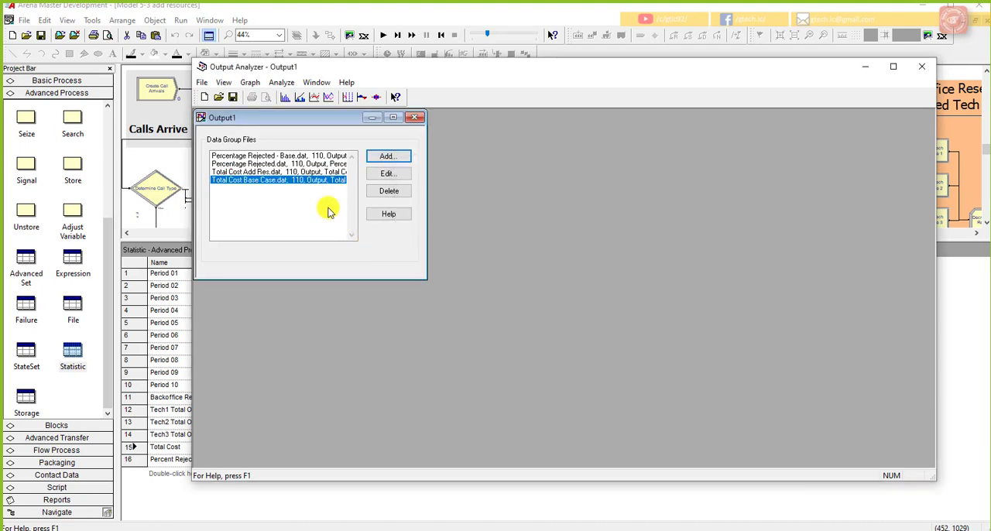
Step: Start a Compare Means analysis and set Data File A to Total Cost Base Case.dat with Lumped replications
click(282, 82)
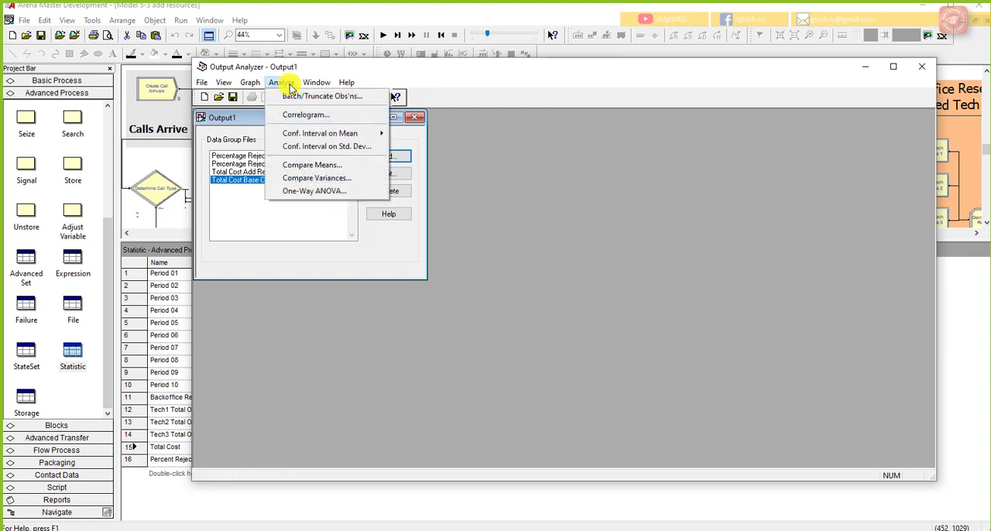
click(341, 166)
drag(532, 193, 454, 174)
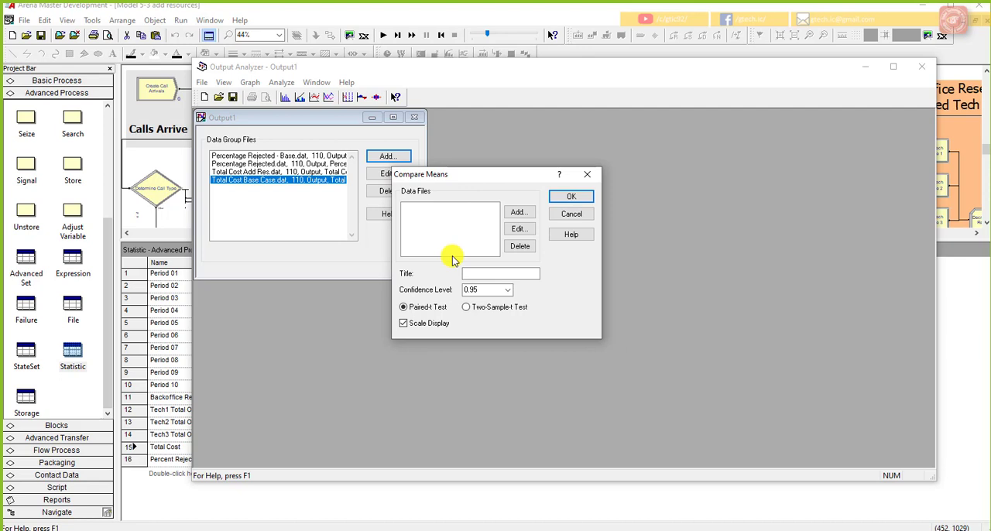
click(518, 212)
click(500, 235)
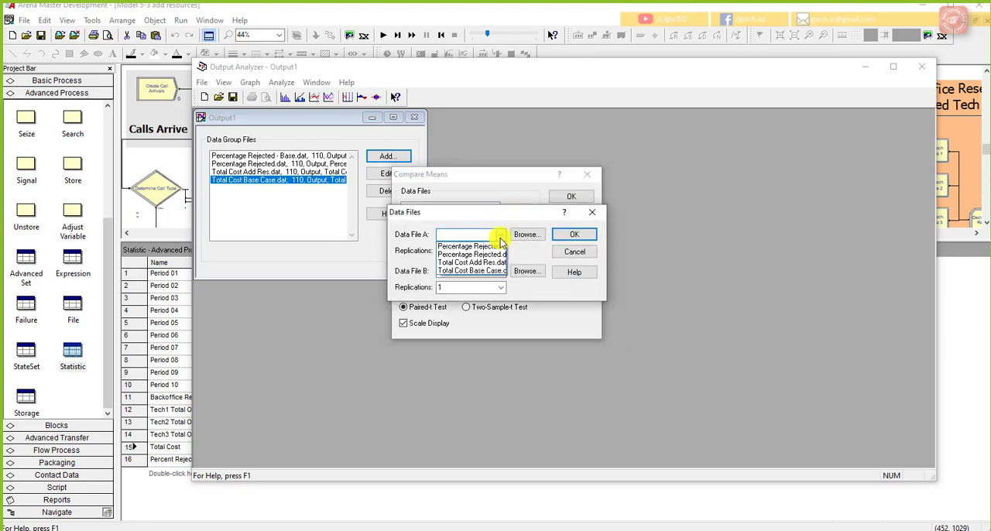
click(521, 239)
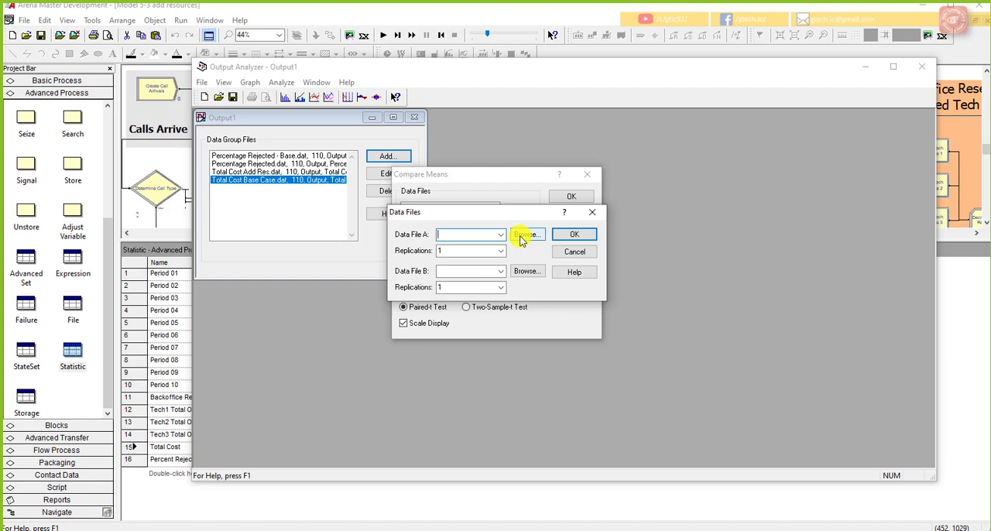
click(522, 236)
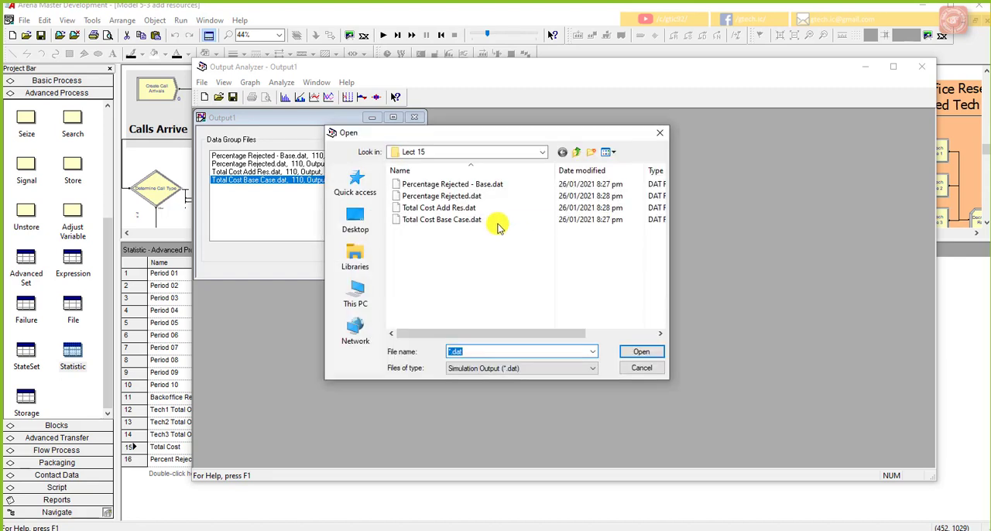
click(454, 221)
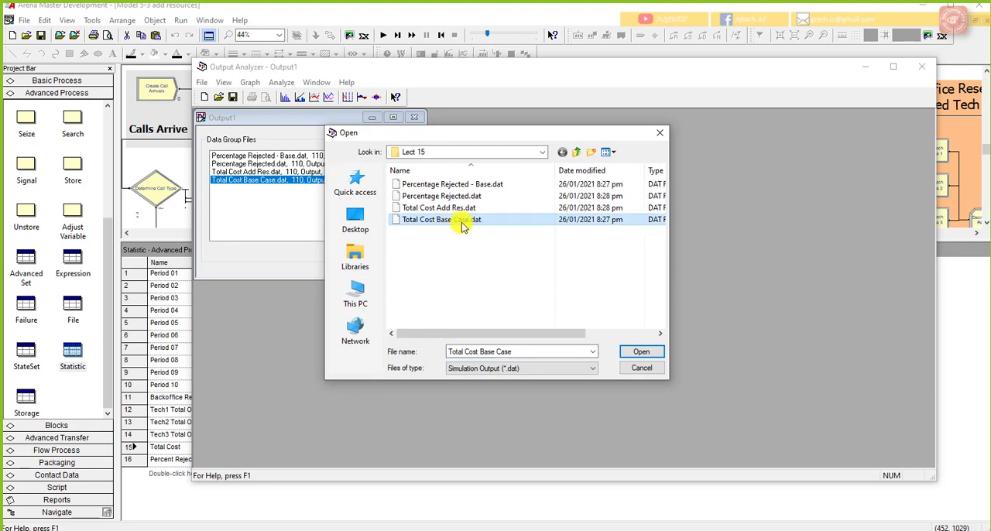
click(636, 351)
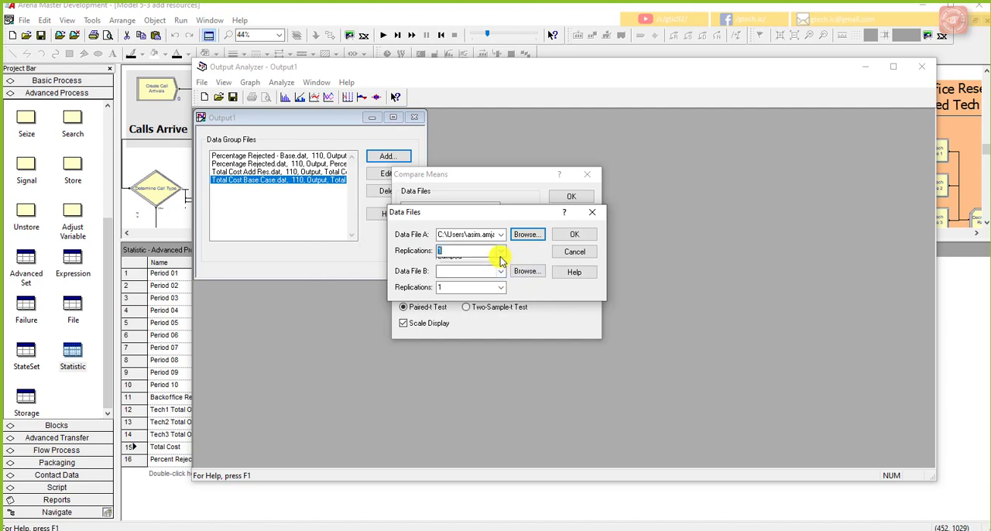
click(501, 252)
click(489, 272)
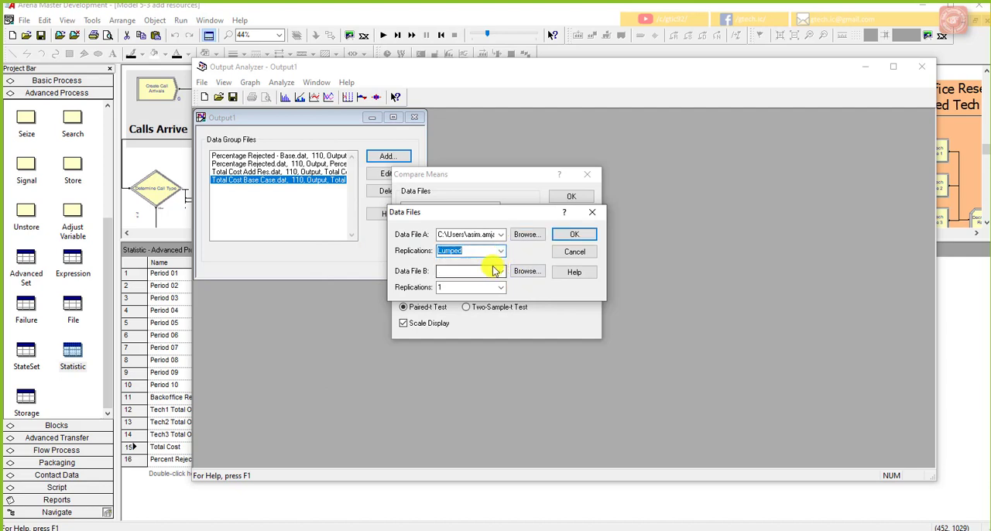
Step: Set Data File B to Total Cost Add Res.dat with Lumped replications and accept the total cost pair
click(527, 271)
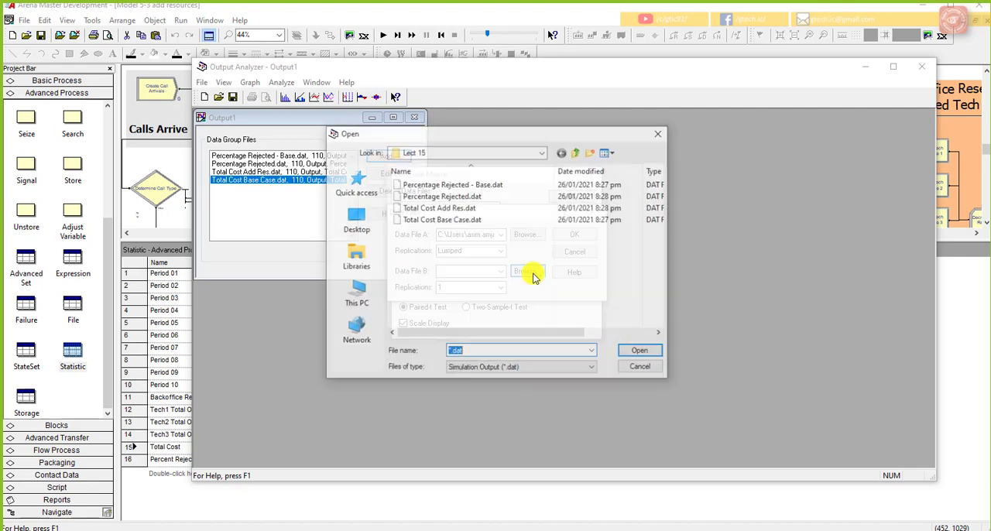
click(489, 207)
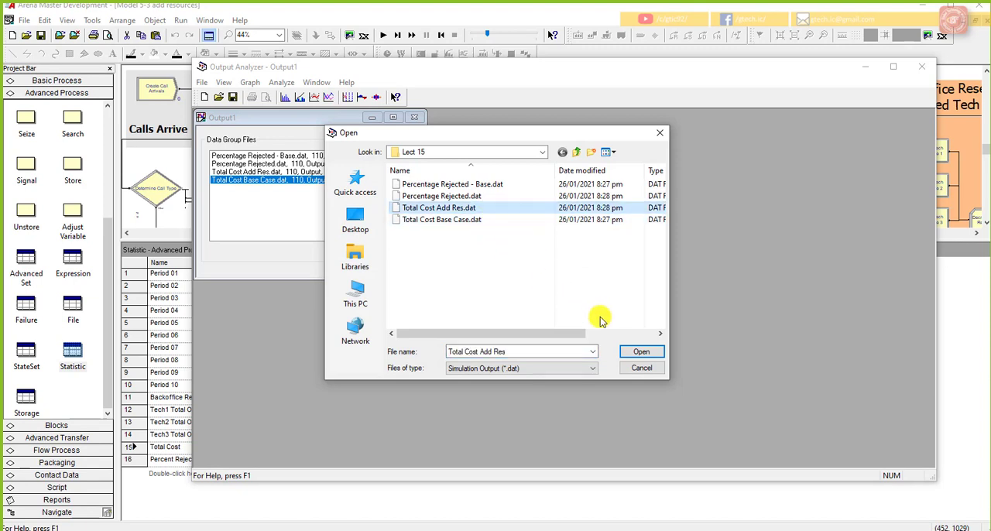
click(630, 350)
click(499, 287)
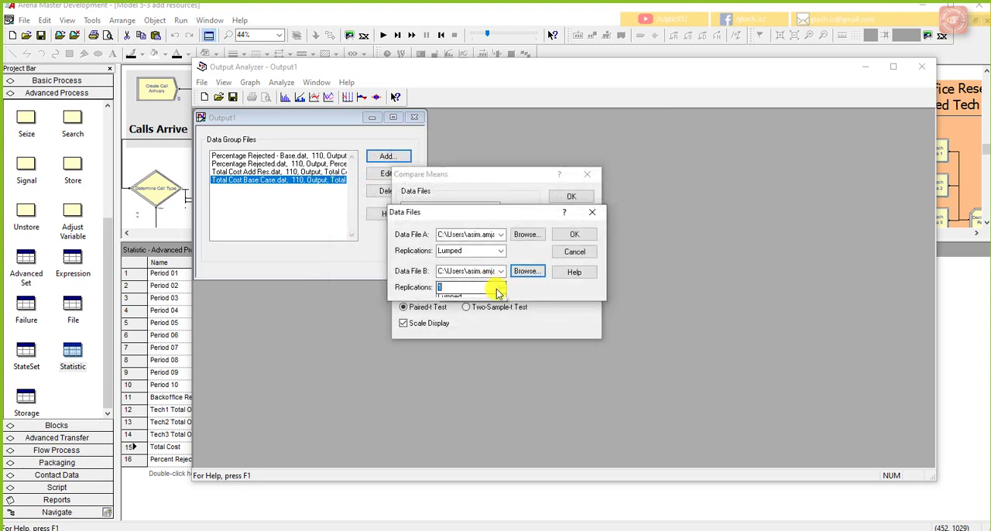
click(464, 303)
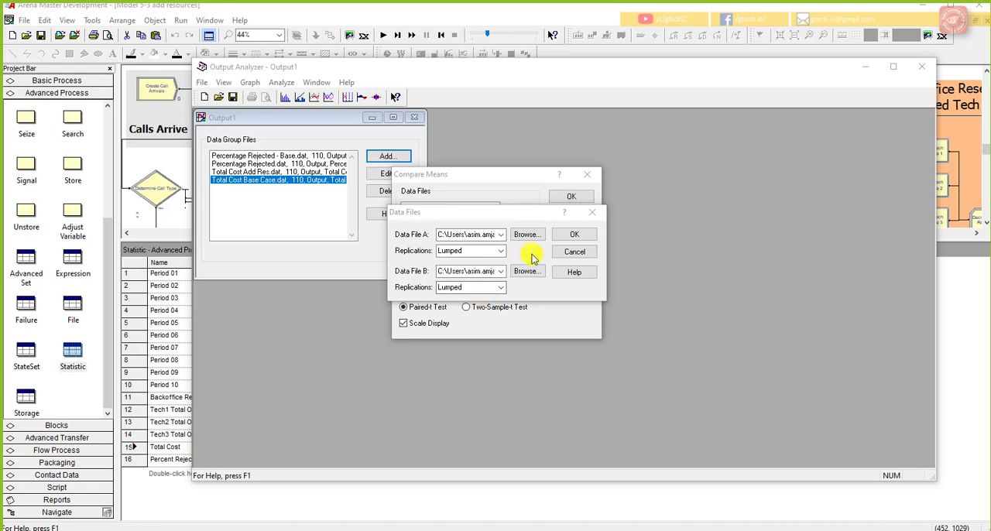
click(573, 234)
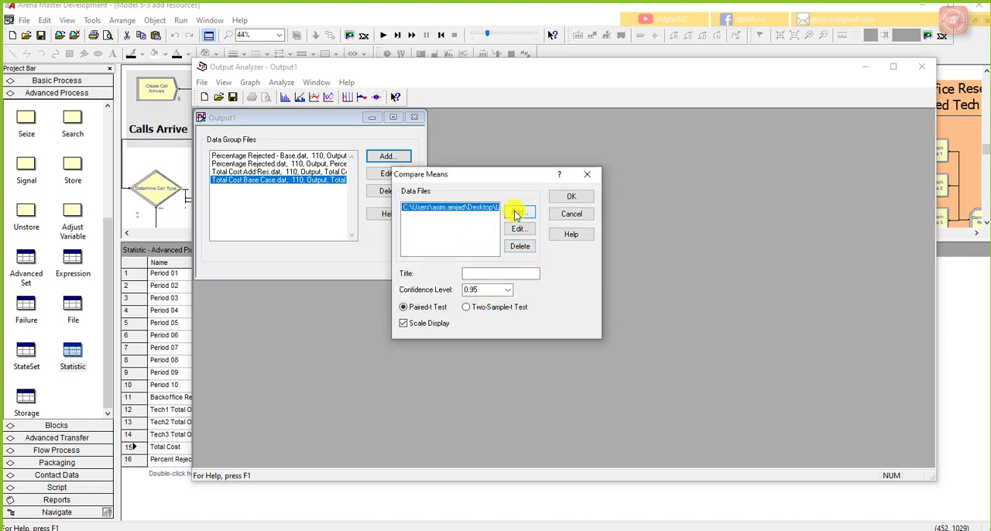
Step: Add a second comparison pair with Percentage Rejected - Base.dat as Data File A and Percentage Rejected.dat as Data File B
click(513, 214)
click(539, 234)
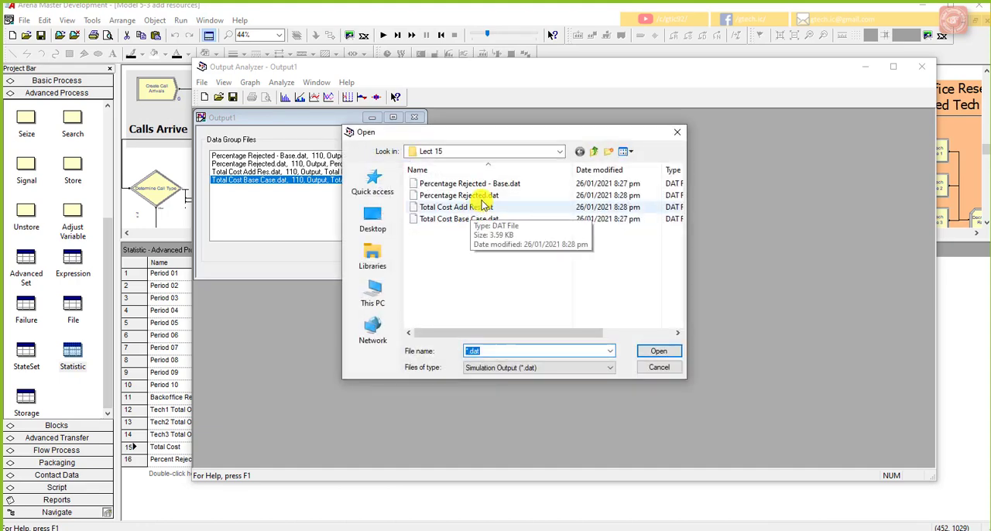
click(484, 186)
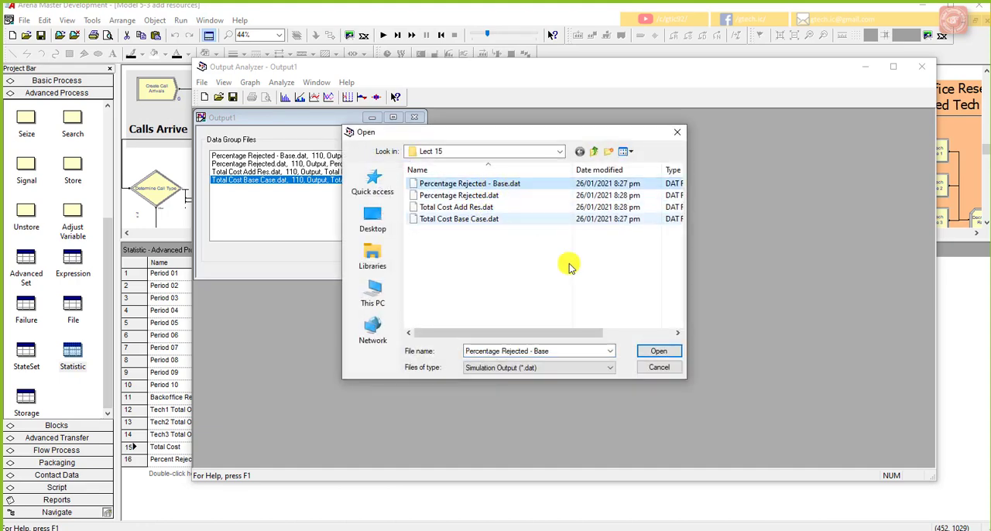
click(655, 350)
click(542, 271)
click(516, 196)
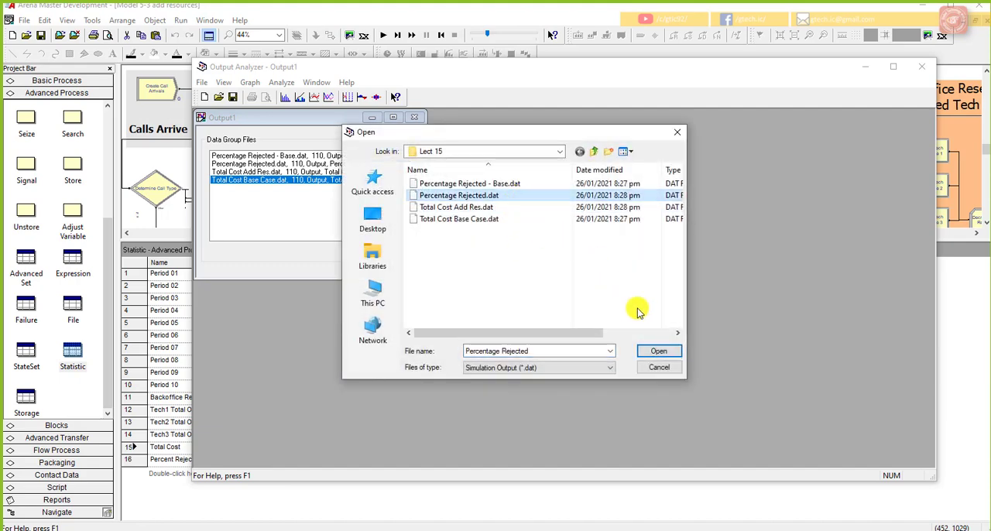
click(655, 354)
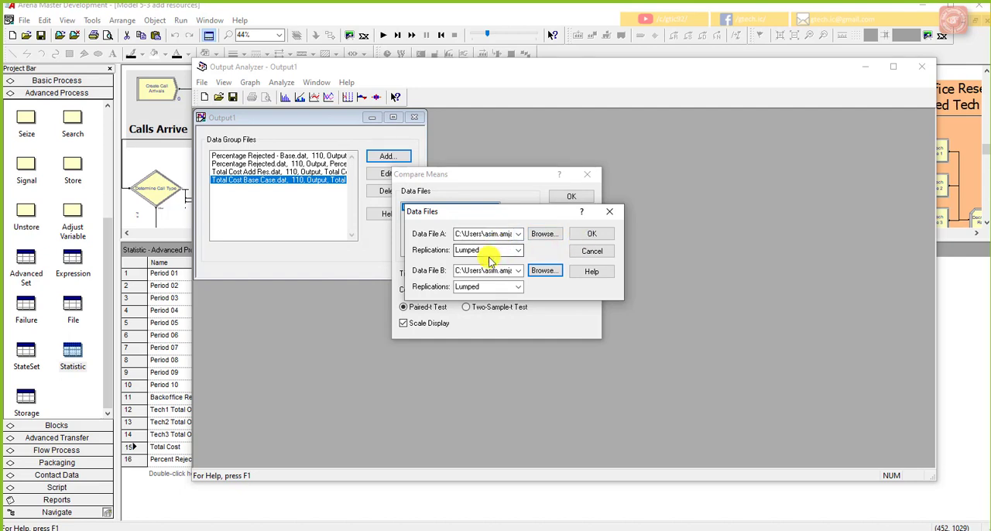
click(587, 236)
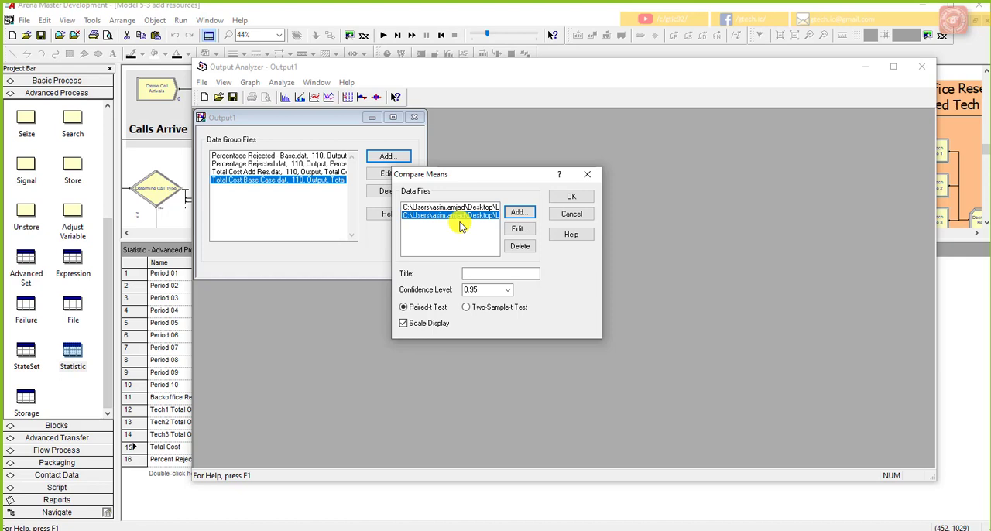
Step: Turn off Scale Display, run the paired-t comparison of both pairs, and enlarge the results window
click(421, 322)
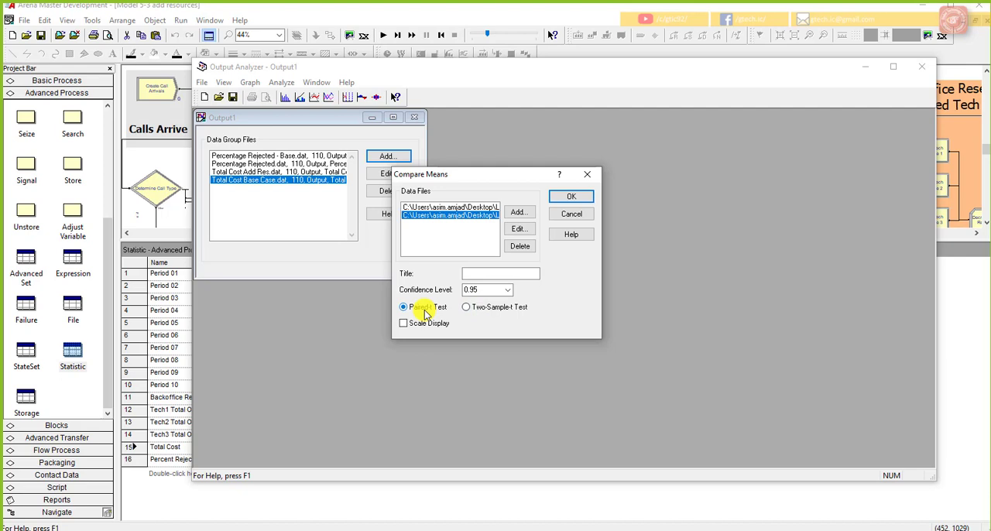
click(577, 198)
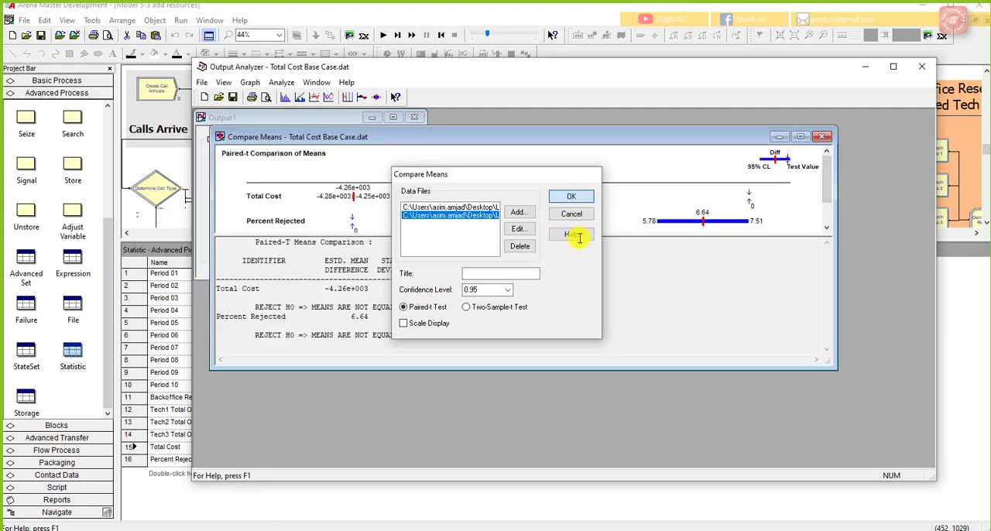
drag(831, 370, 869, 435)
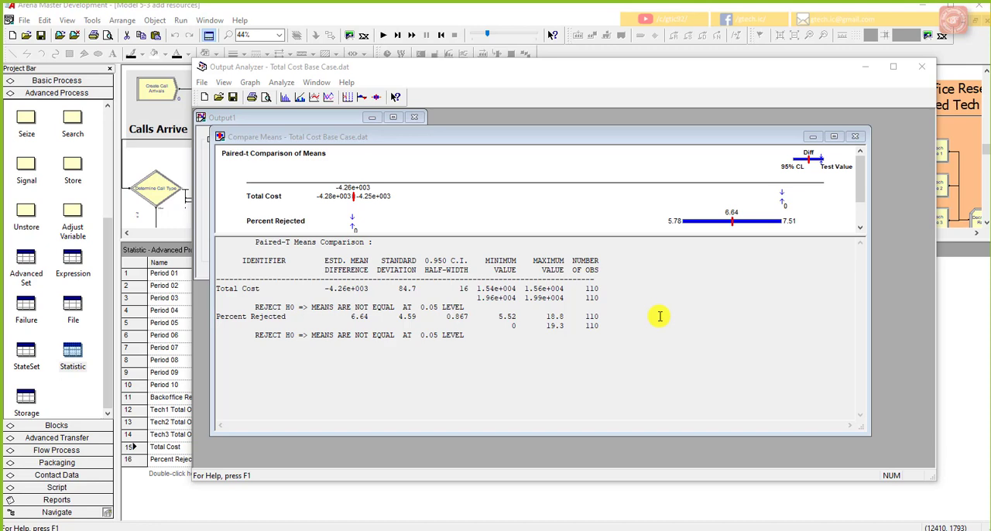
Step: Examine the Paired-T Means Comparison table for Total Cost and Percent Rejected
click(315, 262)
drag(346, 276, 513, 342)
click(529, 350)
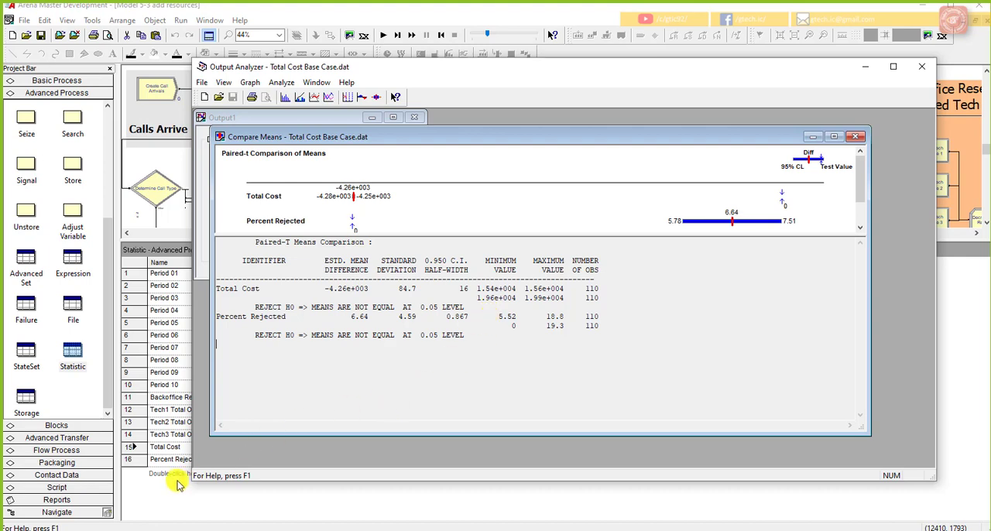
Step: Check the Total Cost and Percent Rejected outputs in the Arena Statistic spreadsheet and return to Output Analyzer
click(176, 438)
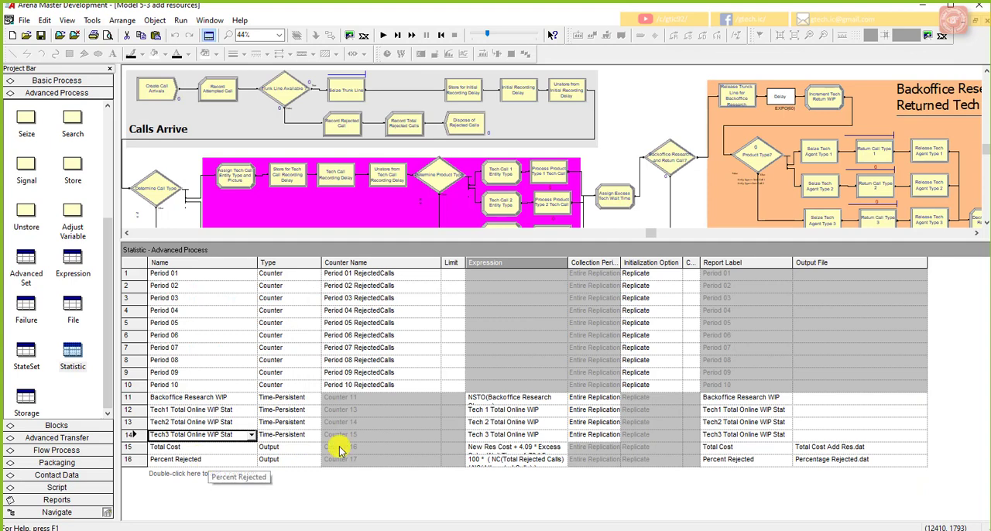
click(527, 530)
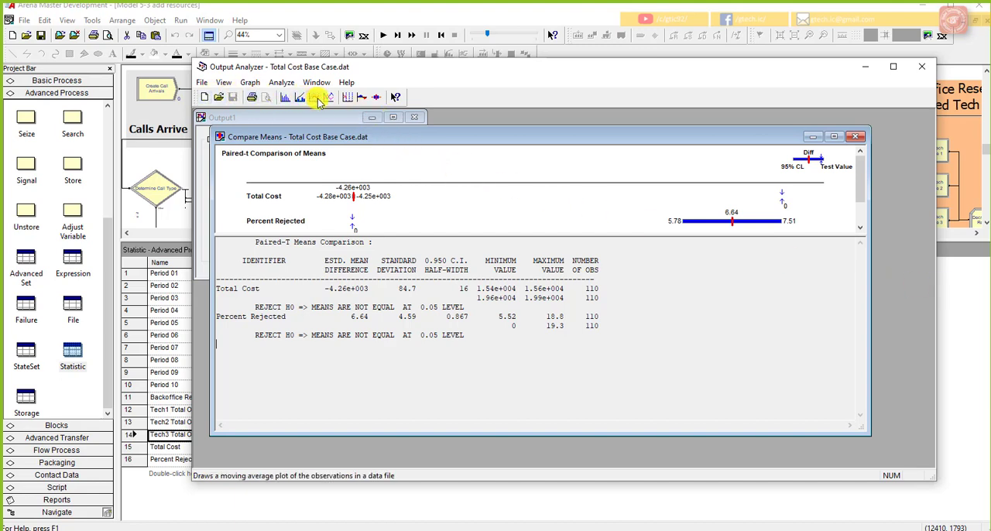
Step: Start a classical confidence interval on the mean and add Total Cost Base Case.dat with Replications set to All
click(285, 83)
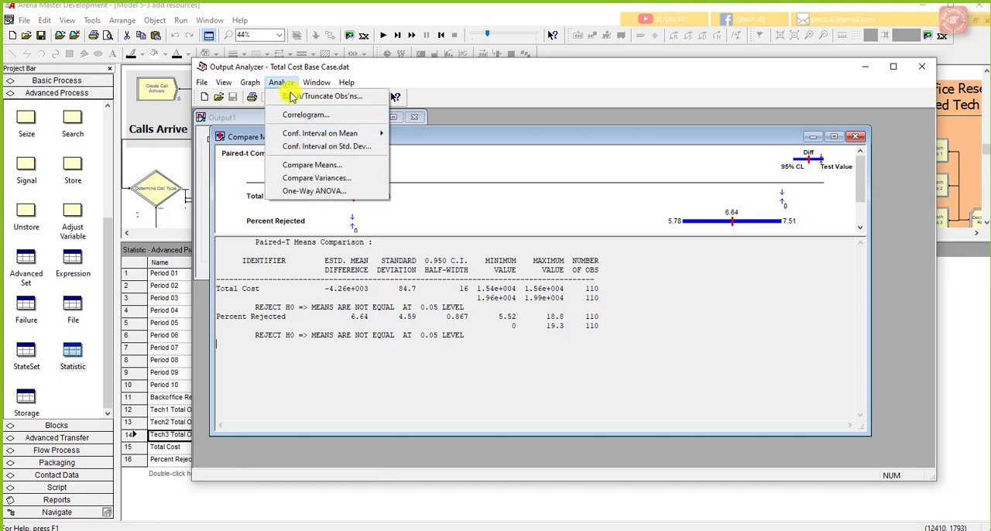
mouse_move(356, 135)
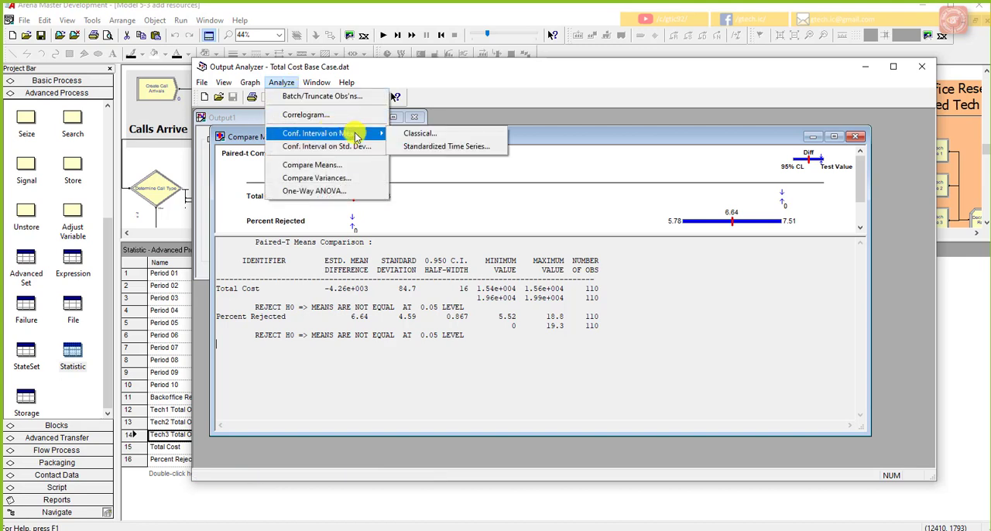
click(403, 134)
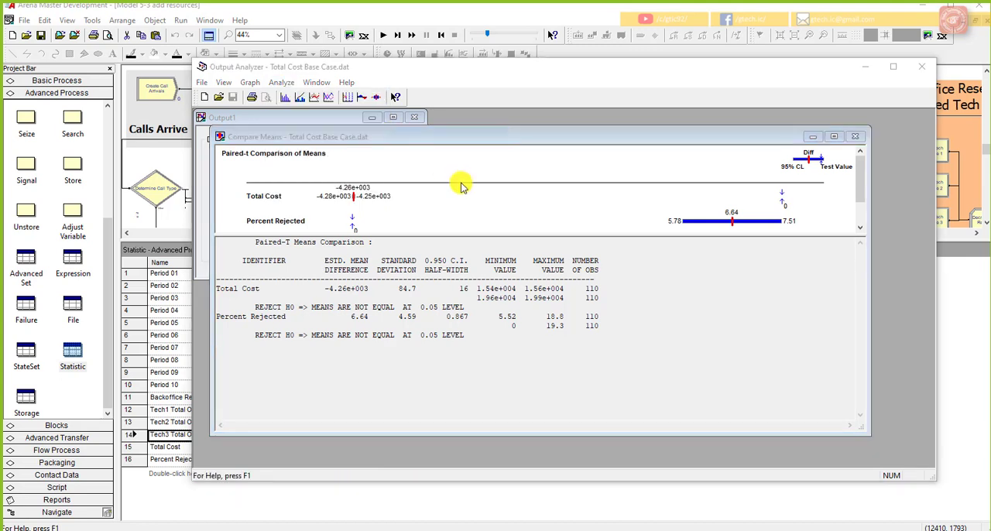
click(581, 240)
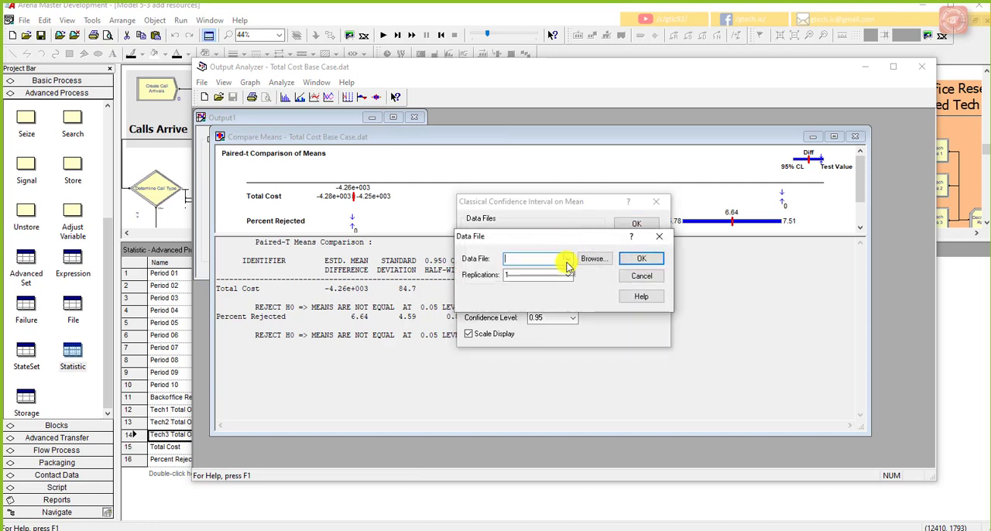
click(567, 261)
click(593, 261)
click(593, 259)
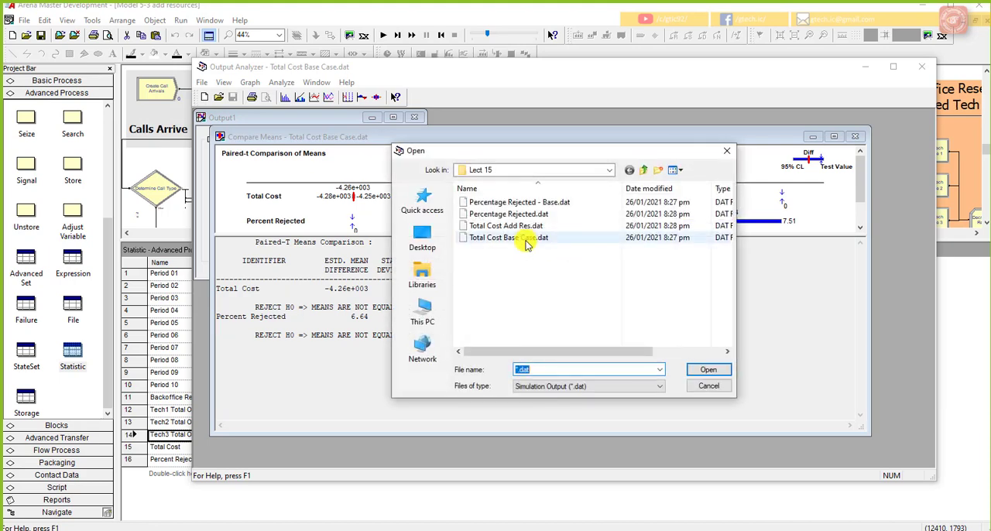
double_click(525, 239)
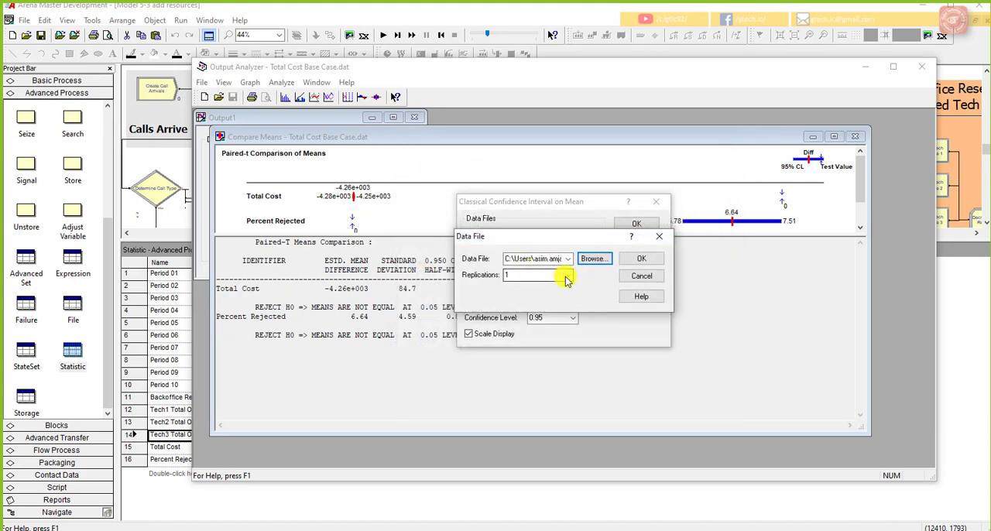
click(567, 276)
click(541, 286)
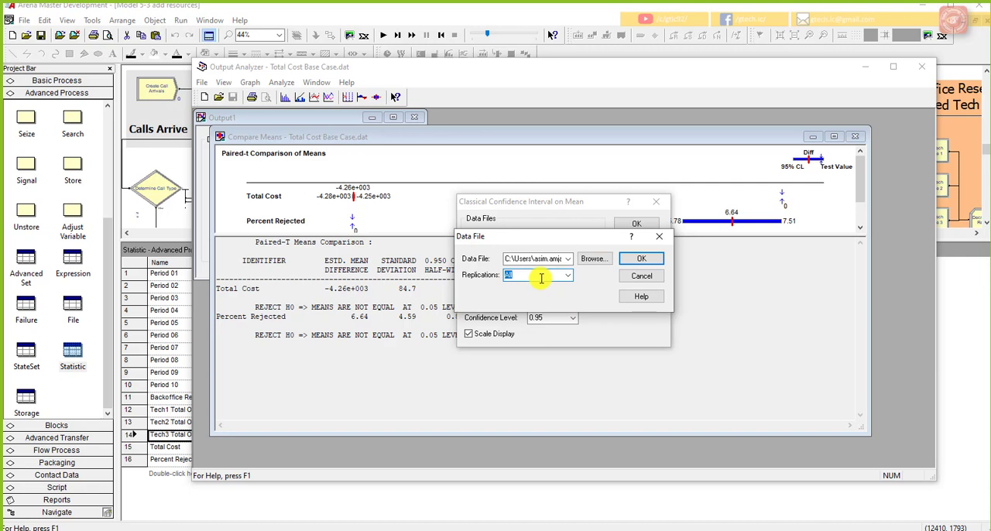
click(641, 259)
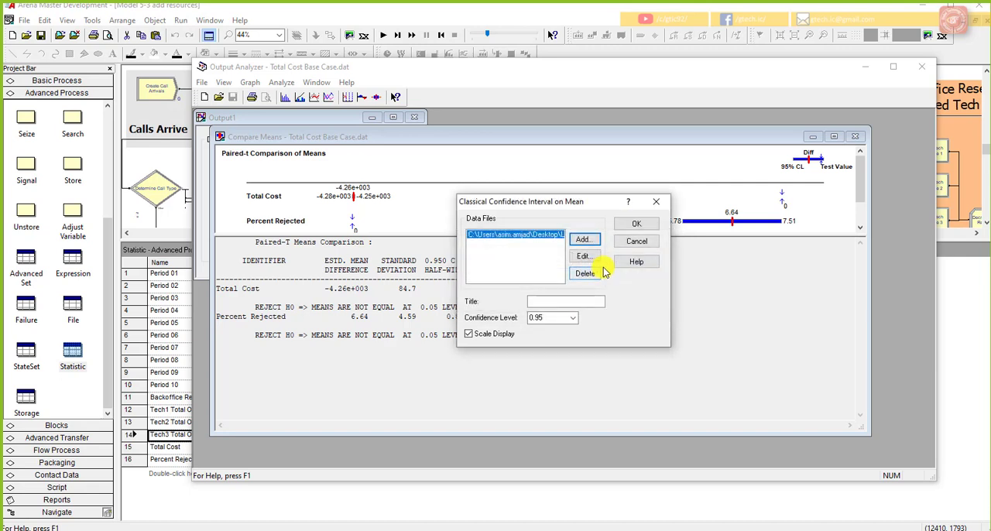
Step: Run the confidence interval, look through the per-replication Total Cost intervals and close the results
click(634, 223)
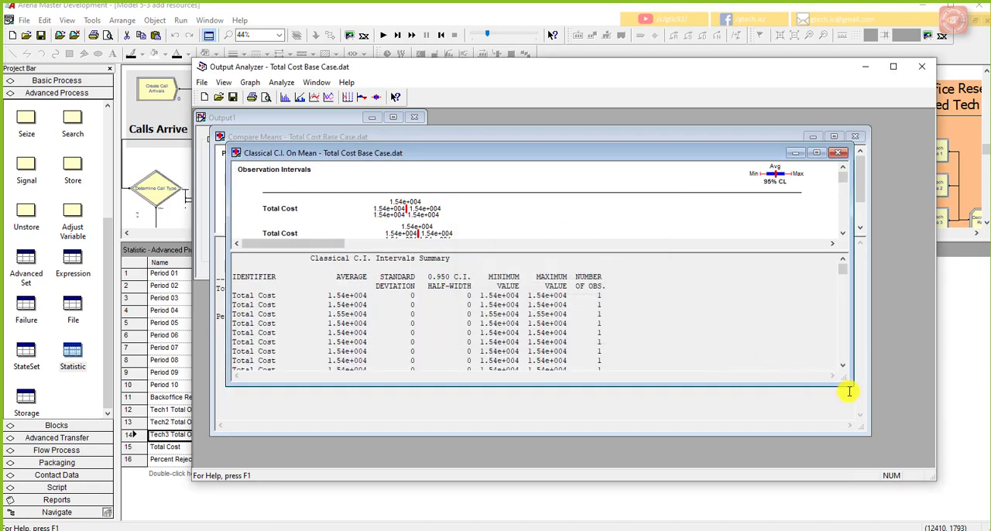
drag(851, 385, 895, 454)
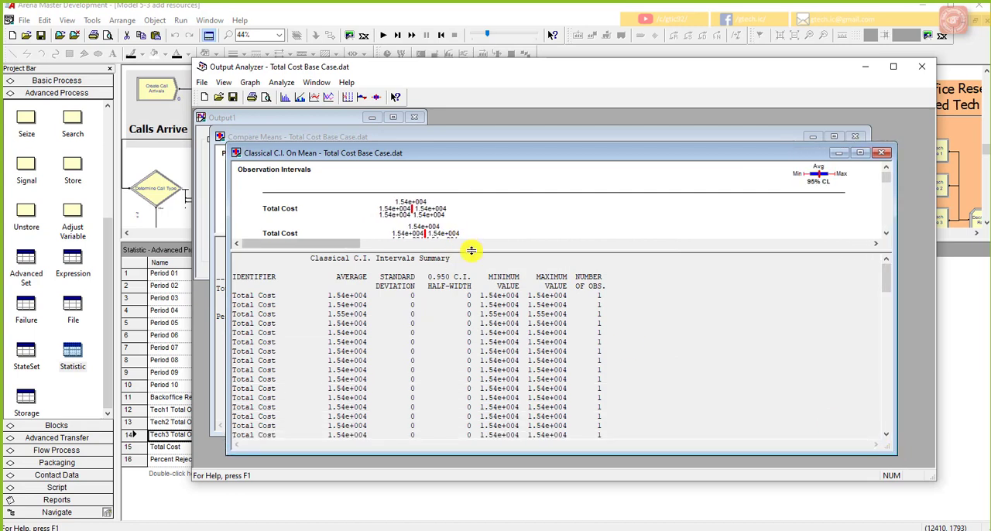
drag(887, 177, 914, 183)
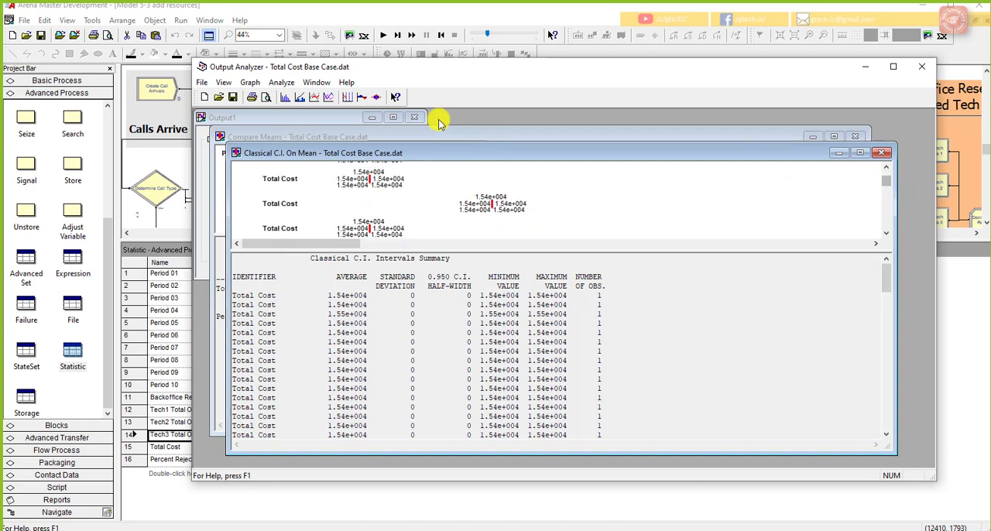
click(881, 152)
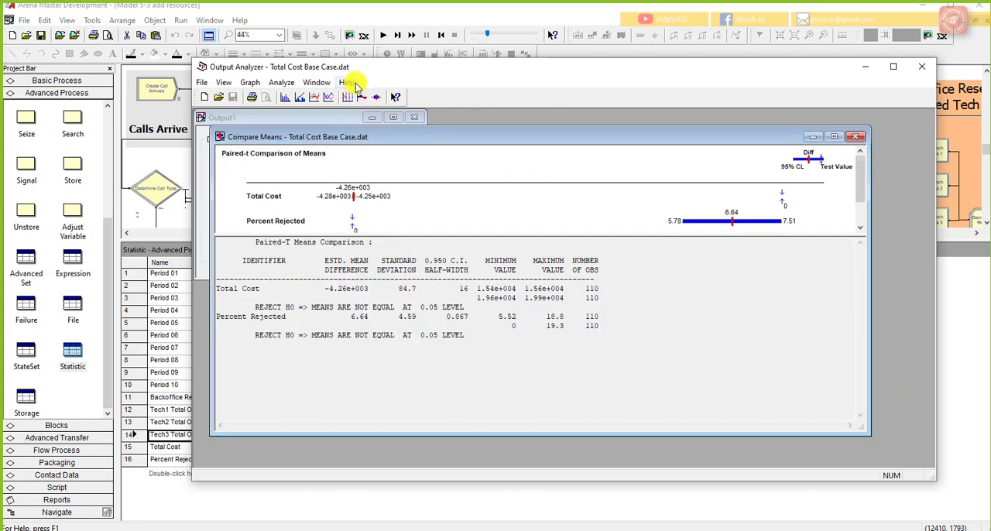
Step: Change the replications of the Total Cost Base Case.dat entry to Lumped and rerun the classical confidence interval
click(283, 82)
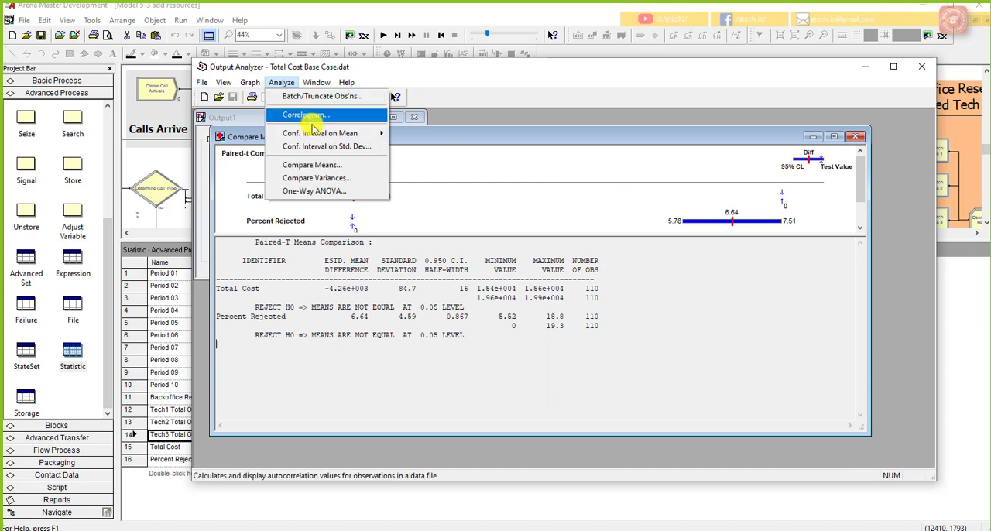
mouse_move(341, 133)
click(402, 133)
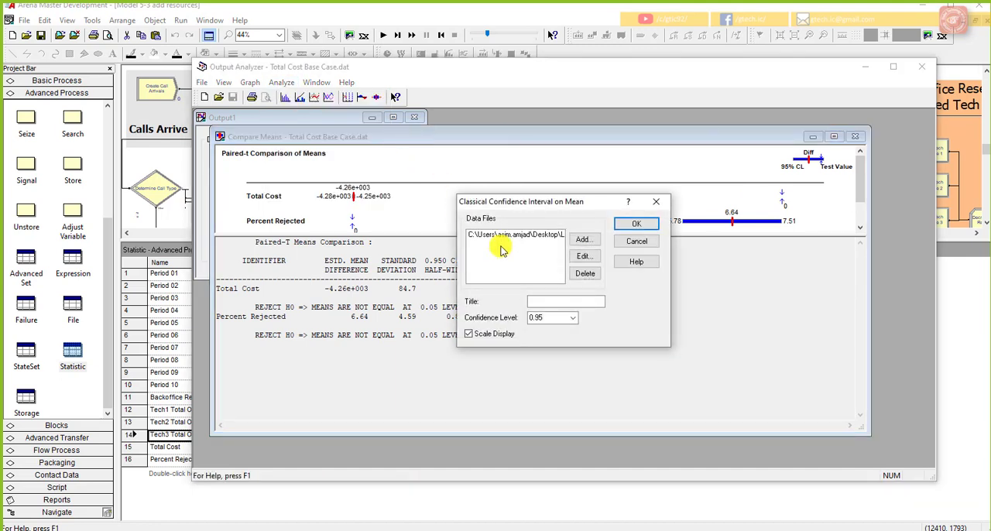
click(534, 235)
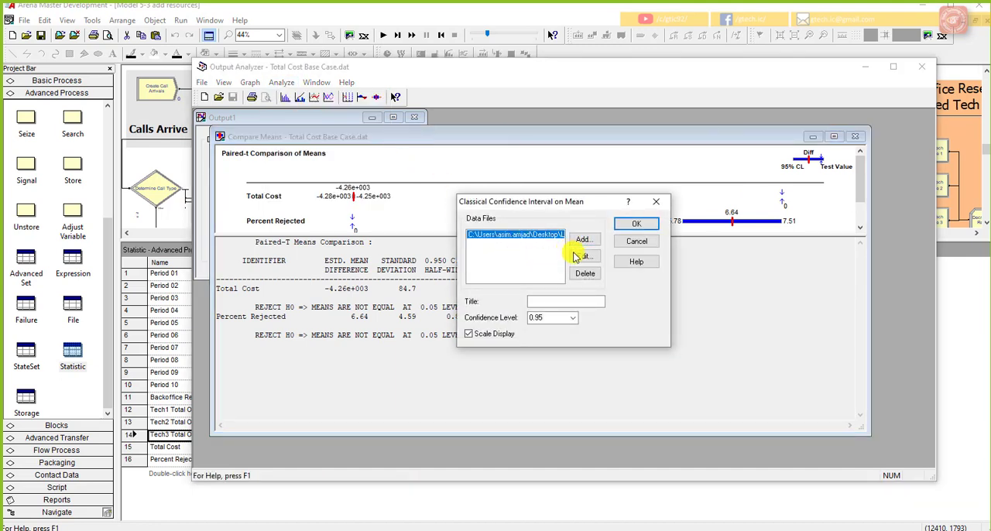
click(577, 257)
click(553, 275)
click(552, 295)
click(641, 259)
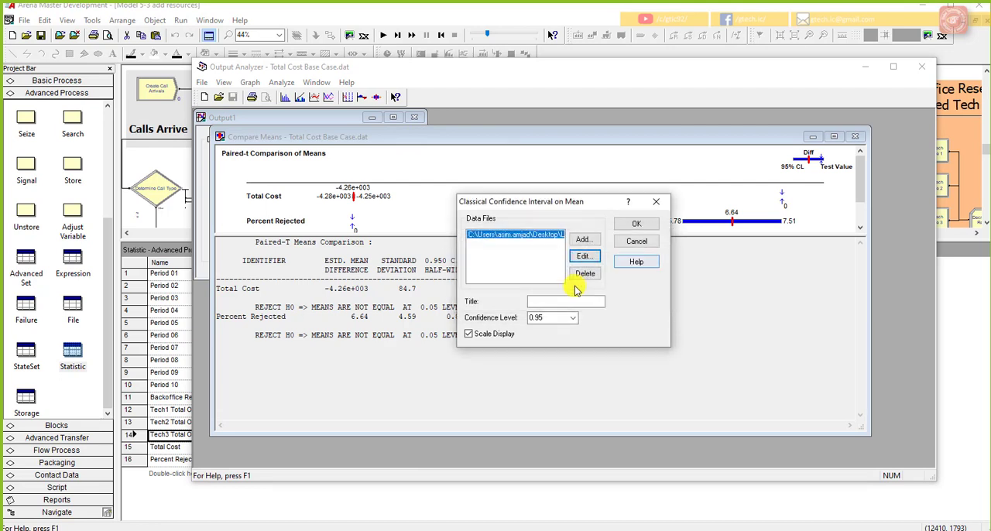
click(631, 225)
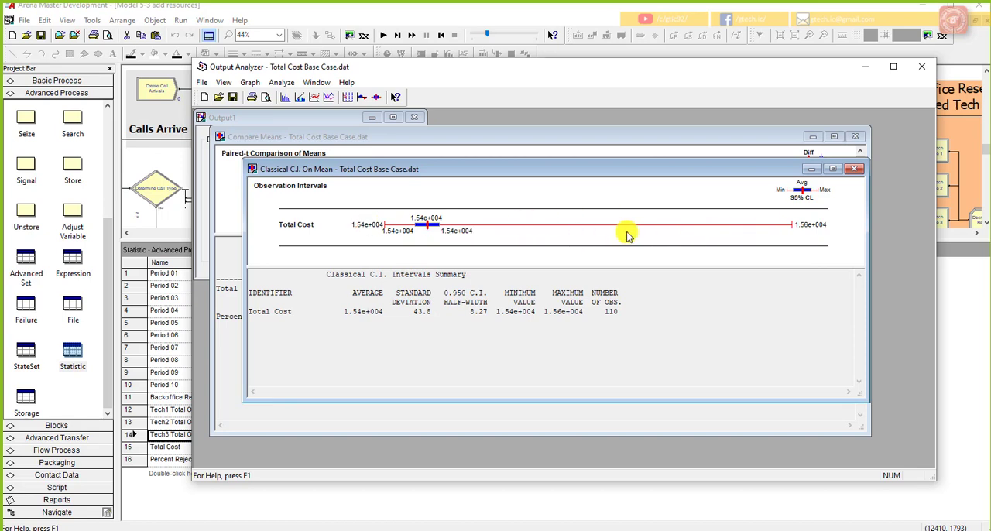
Step: Enlarge the Total Cost interval window and move the Compare Means window lower to view both sets of results
drag(247, 398, 220, 428)
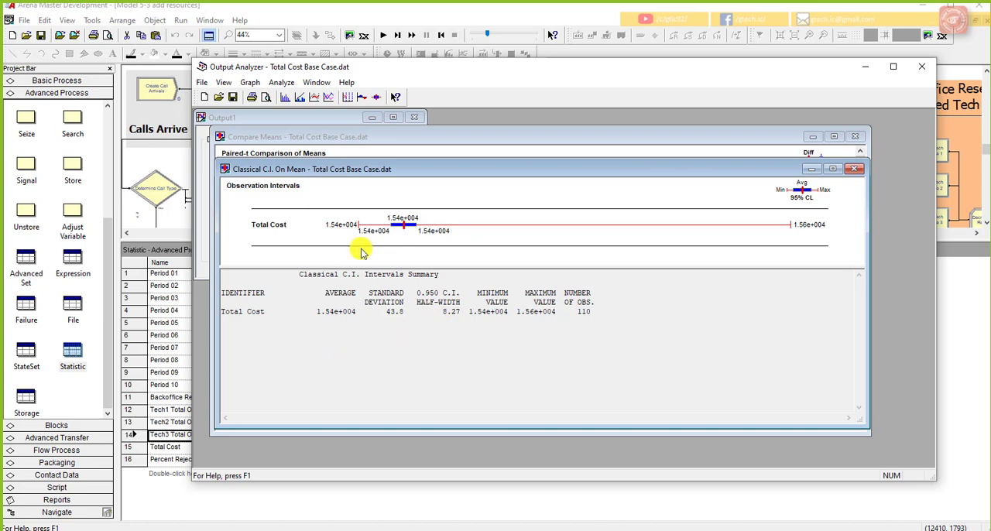
click(415, 147)
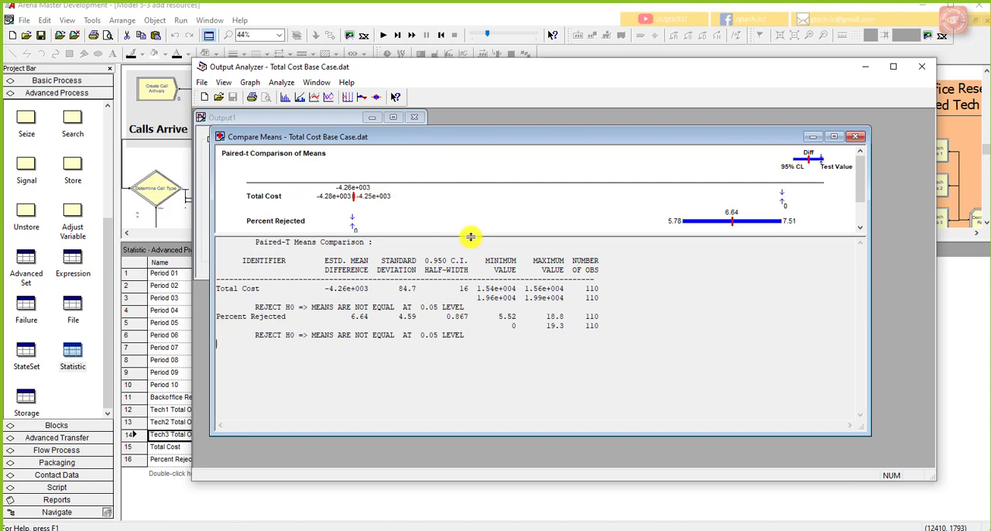
drag(629, 142, 667, 296)
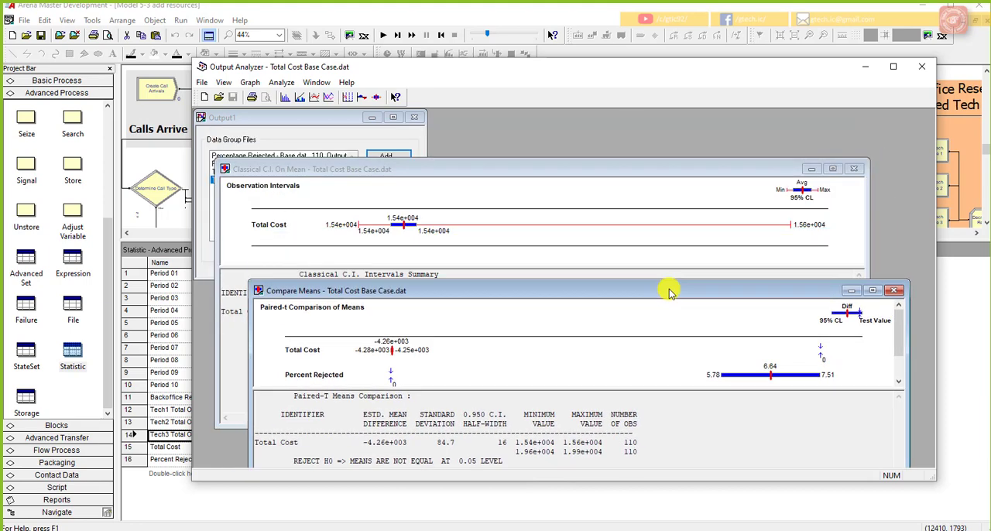
click(852, 273)
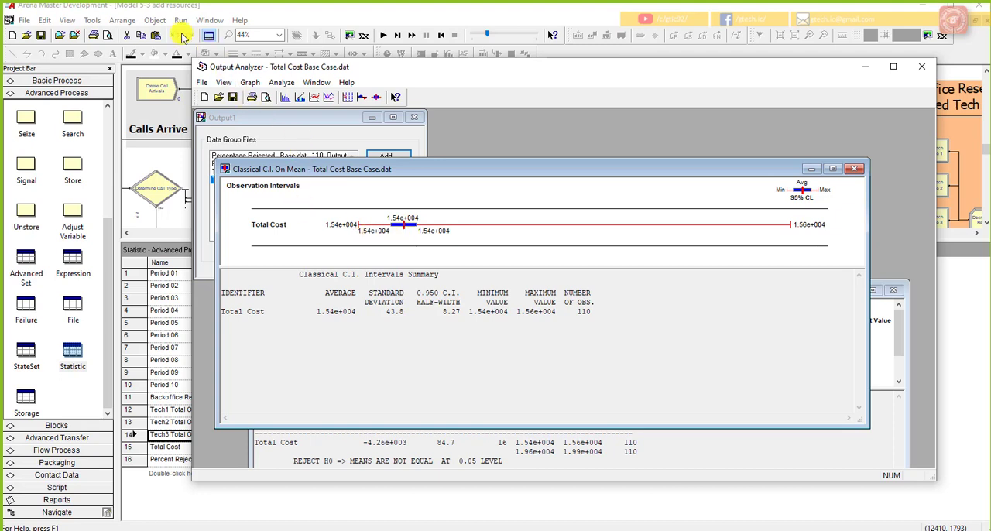
Step: Add Percentage Rejected - Base.dat with Lumped replications as a second data file and run the classical confidence interval
click(281, 82)
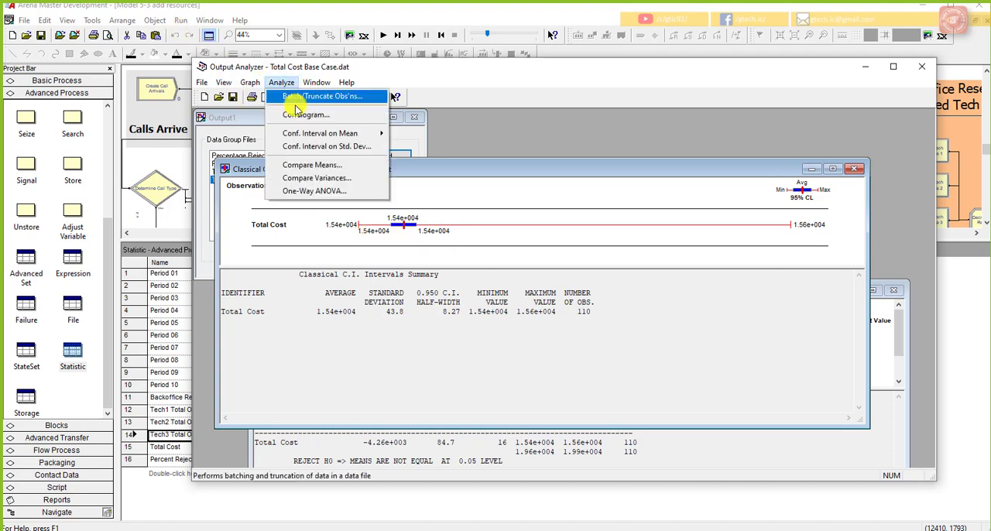
click(418, 134)
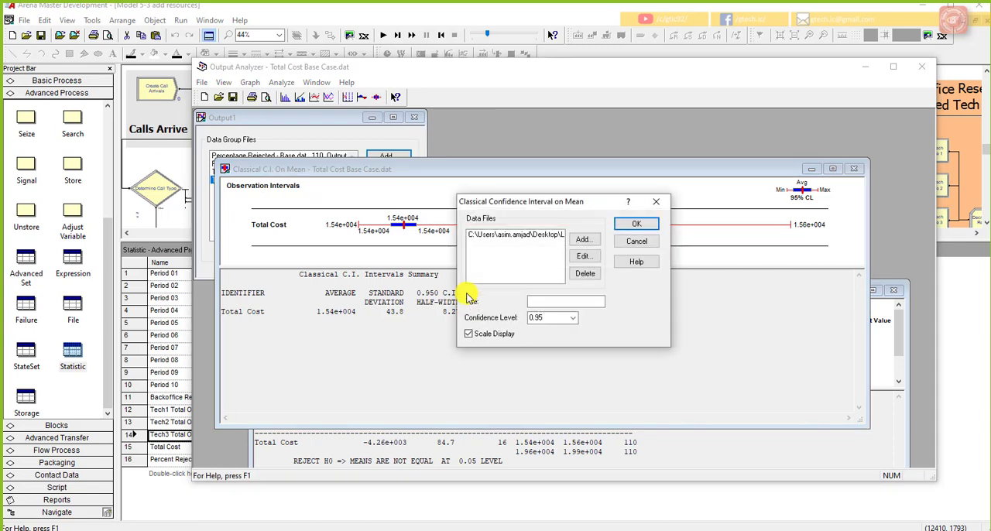
click(587, 240)
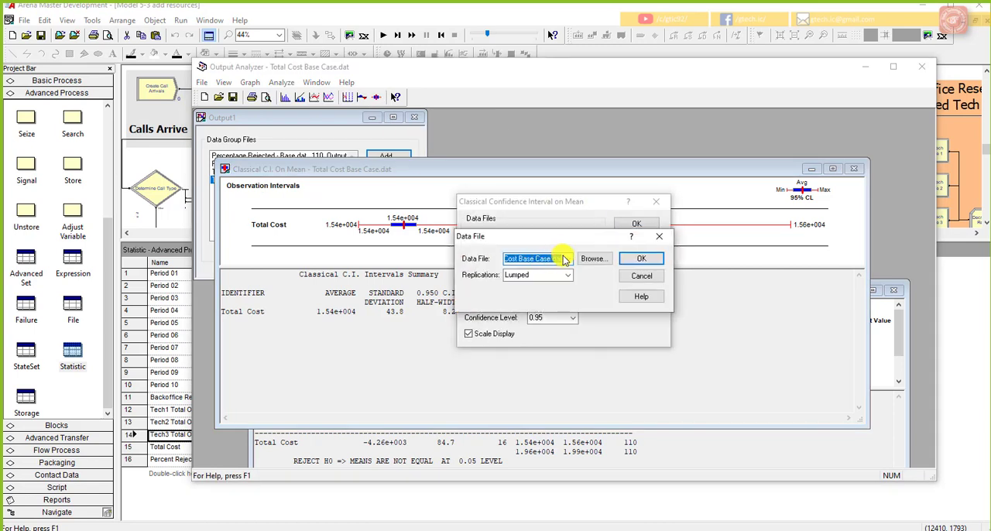
click(568, 258)
click(593, 261)
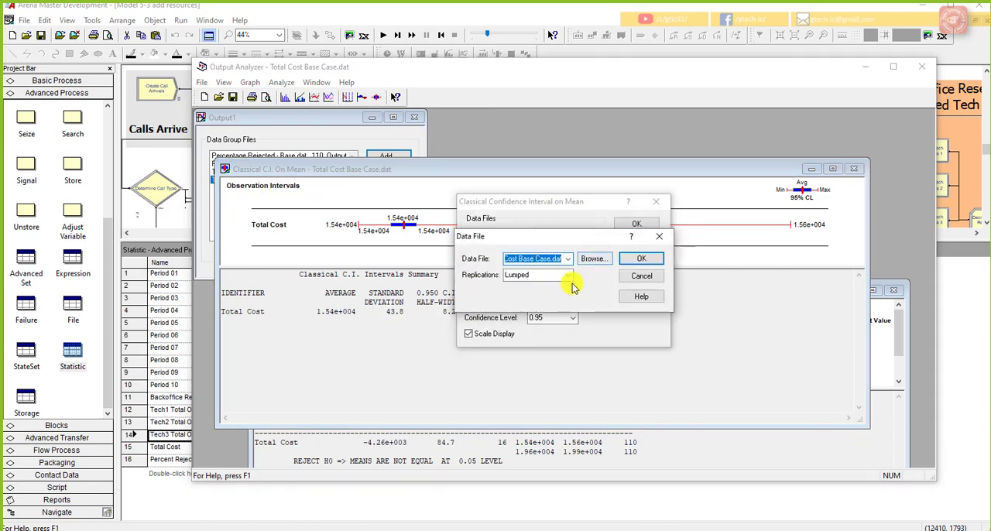
click(593, 262)
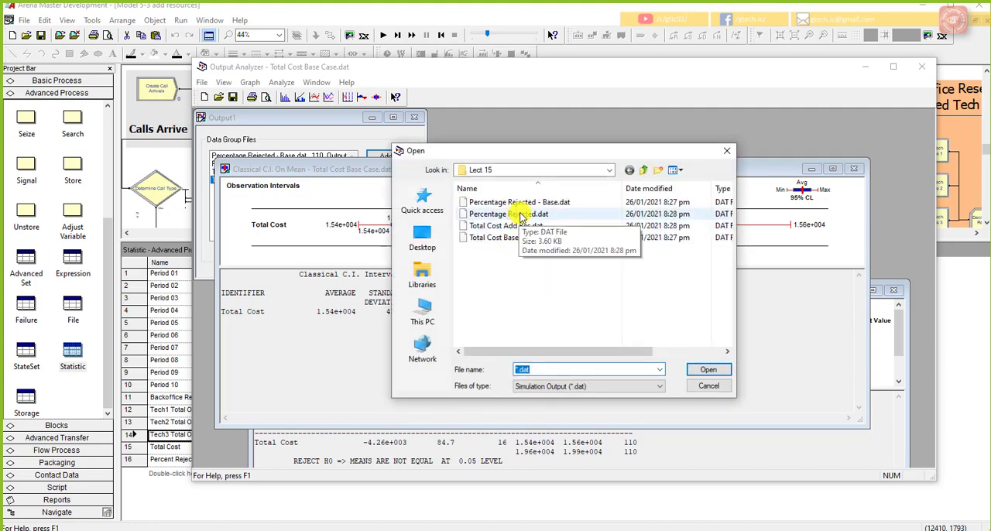
click(515, 214)
click(565, 202)
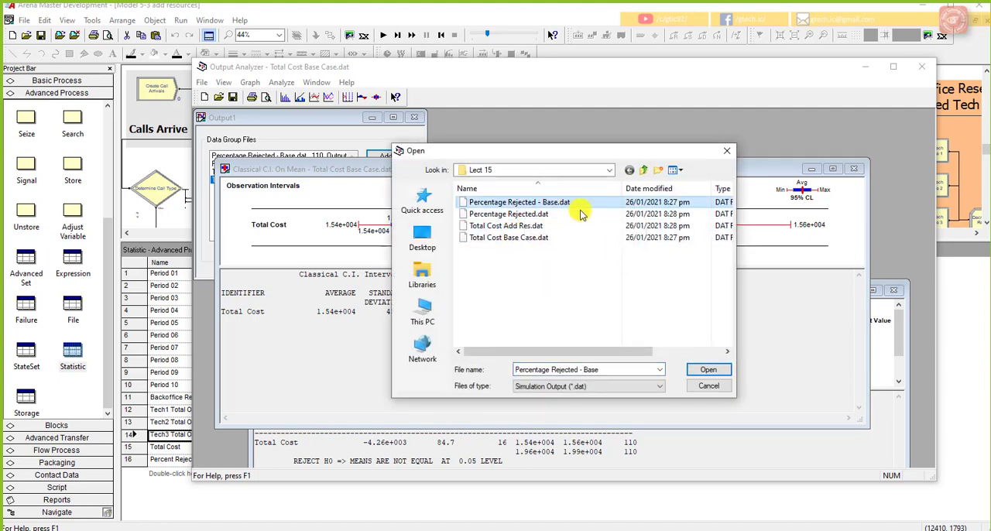
click(706, 370)
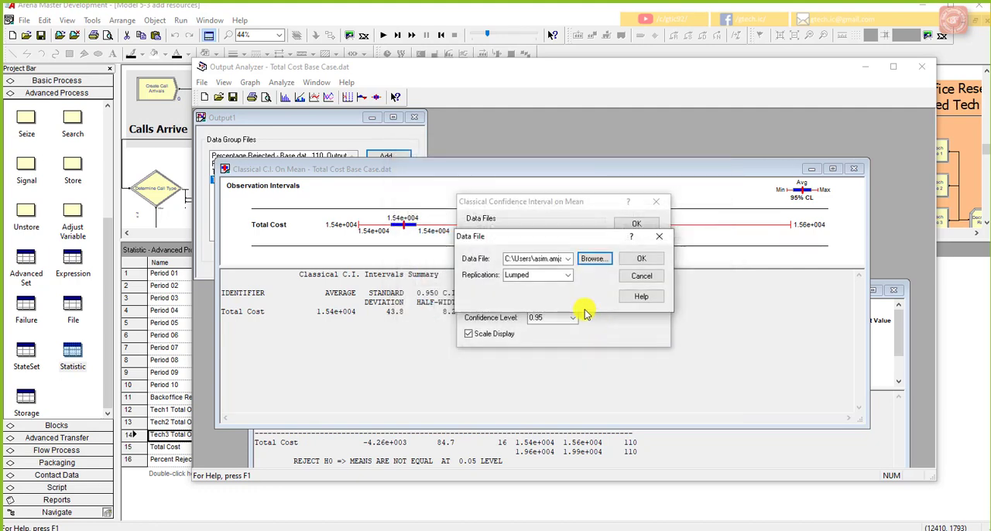
click(641, 259)
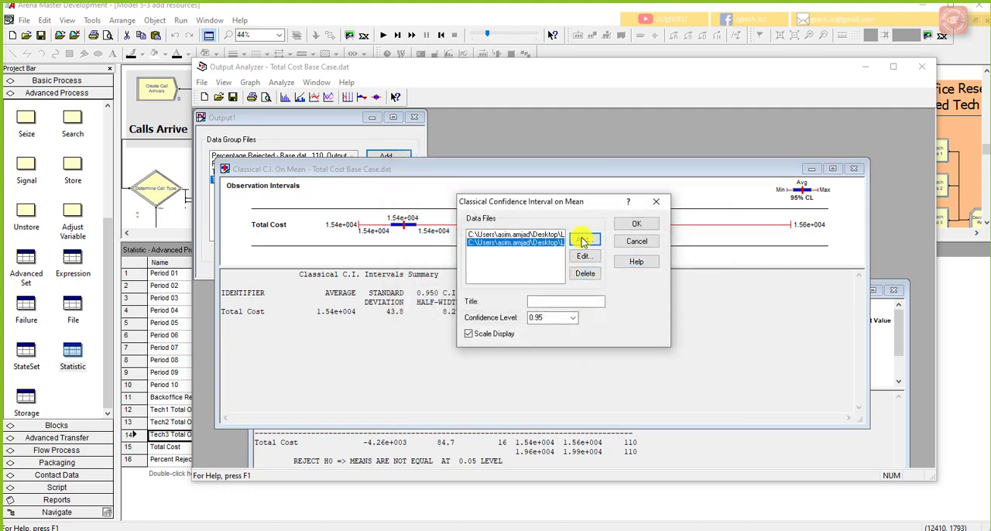
click(636, 224)
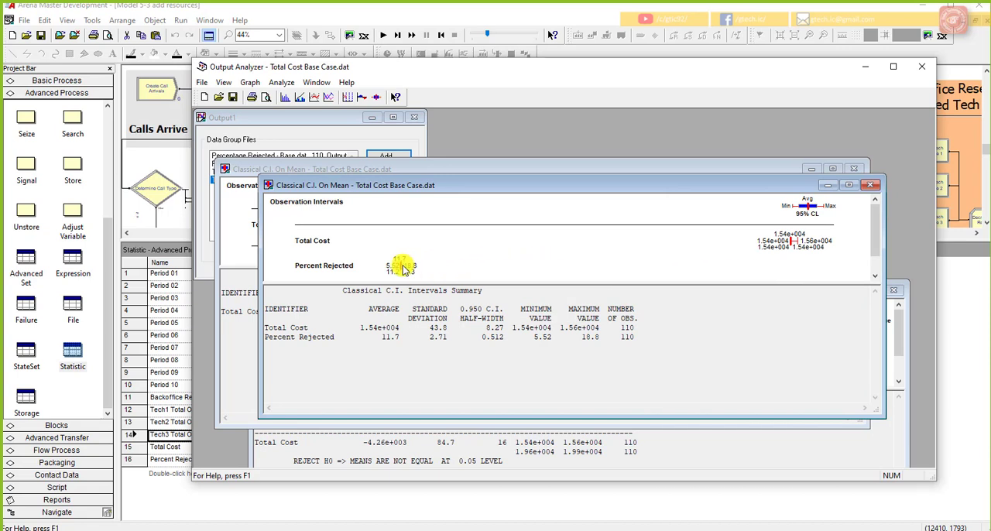
Step: Close the combined results and rerun the interval for Percentage Rejected - Base.dat alone by removing the Total Cost data file
click(870, 185)
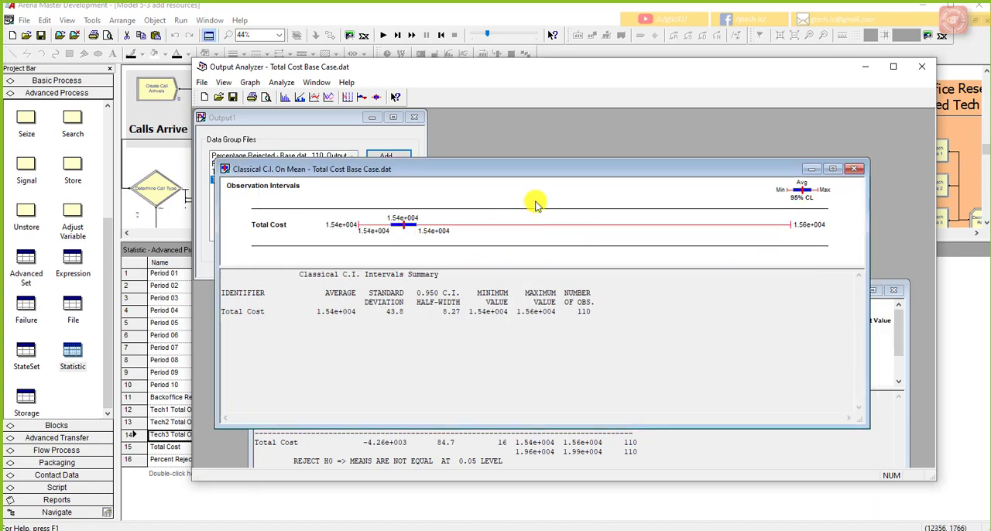
click(281, 82)
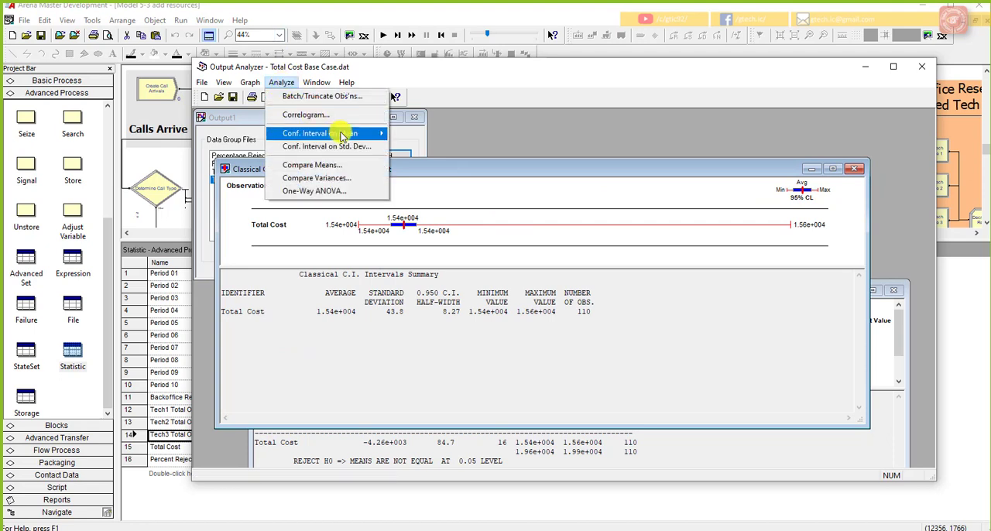
click(411, 134)
click(514, 234)
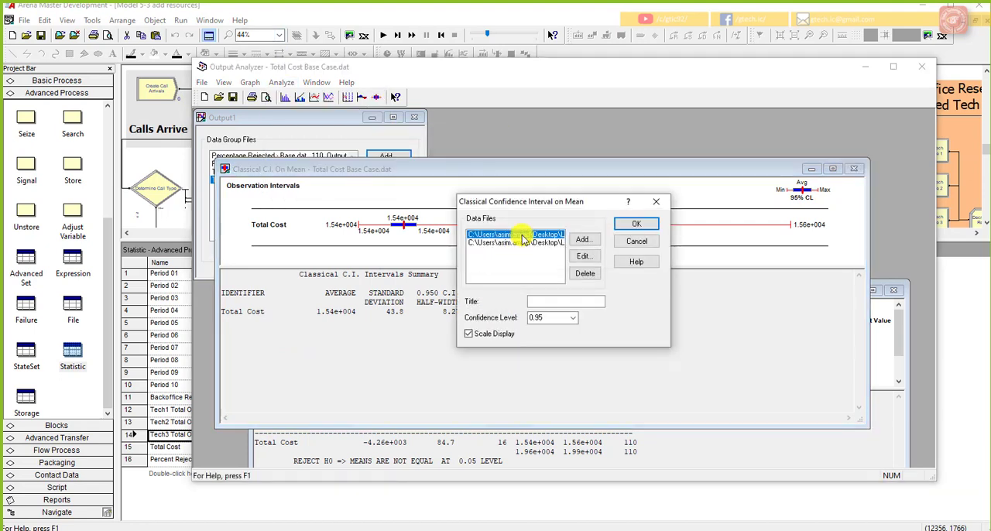
click(585, 273)
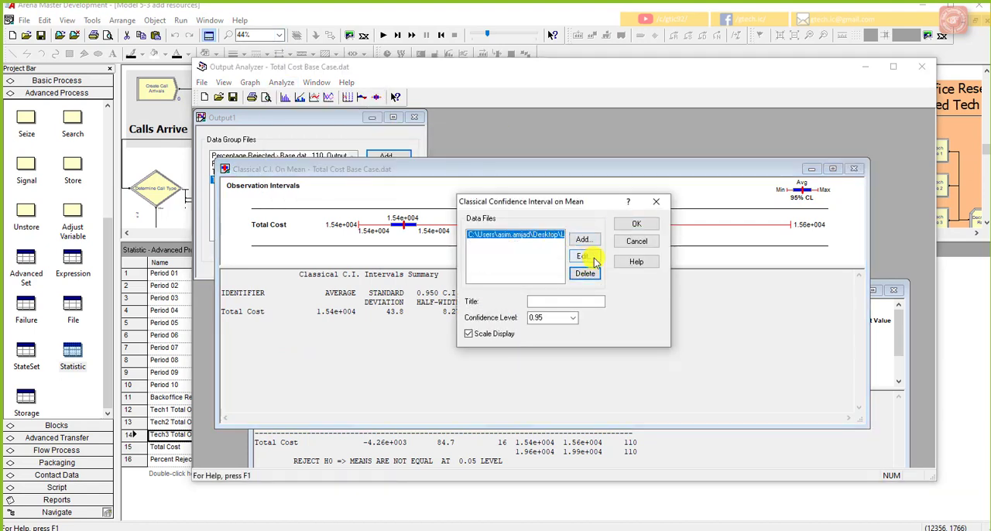
click(636, 224)
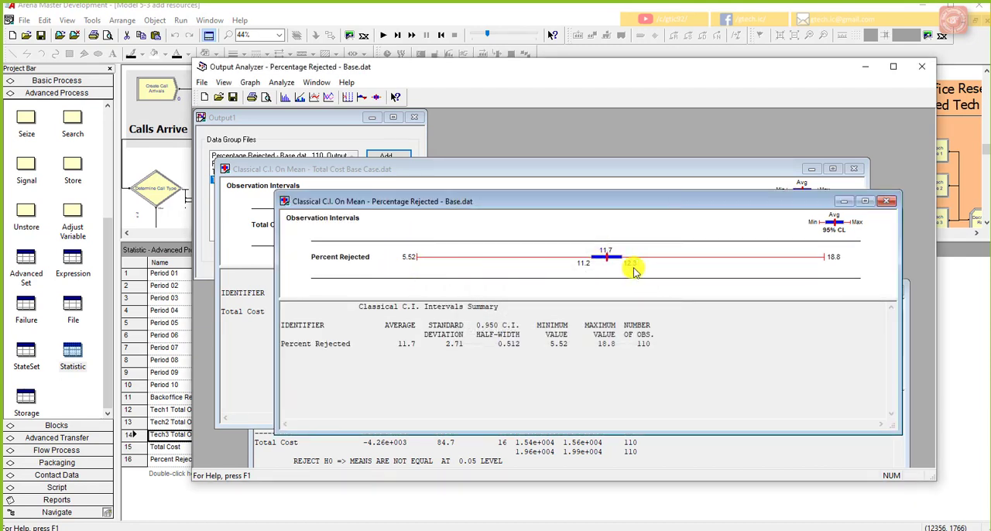